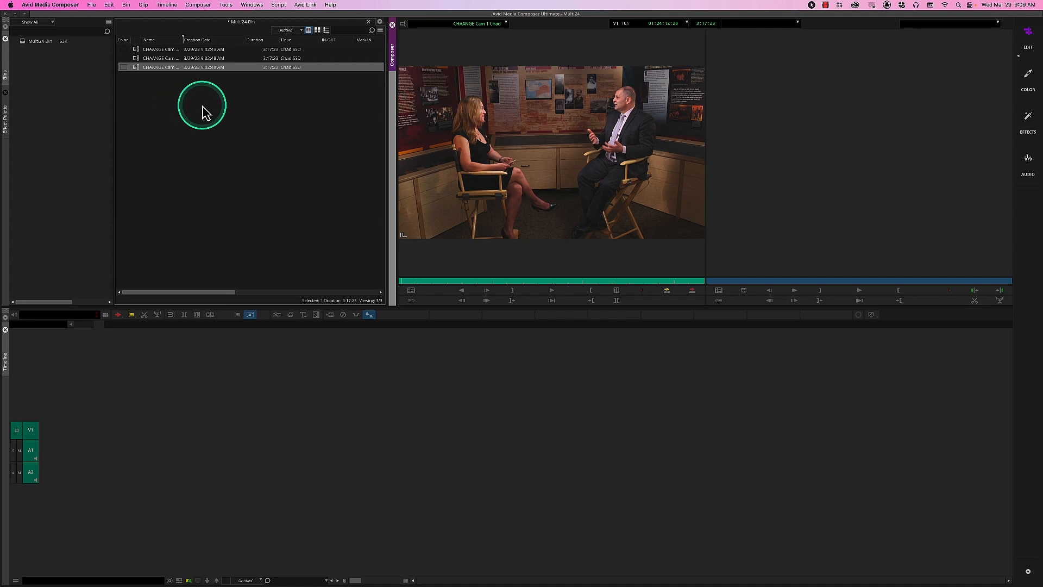
# Step: Preview a few seconds of the Cam 1 clip from near its start in the source monitor
pyautogui.click(408, 283)
pyautogui.press('space')
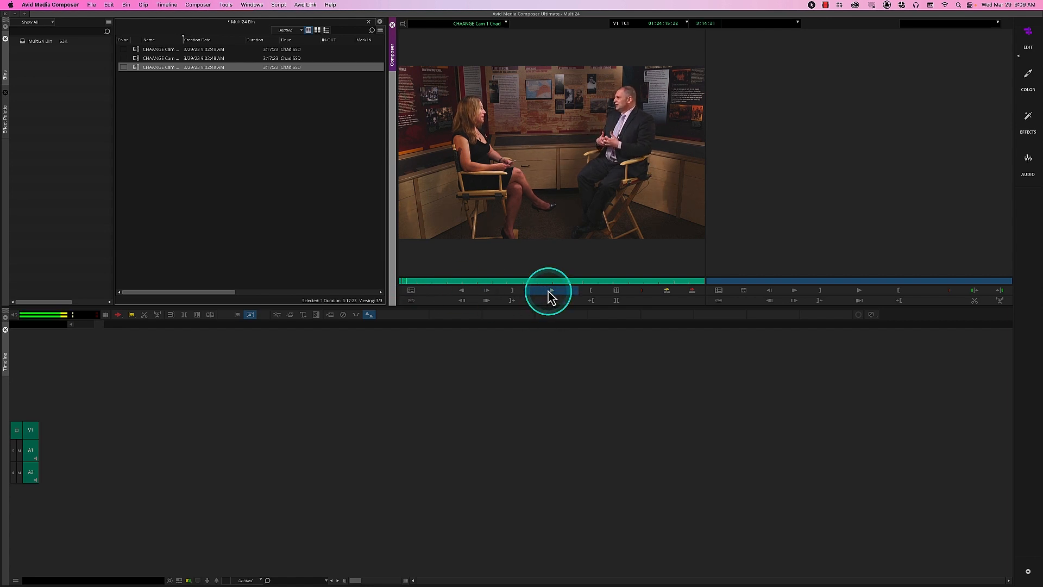
pyautogui.click(549, 291)
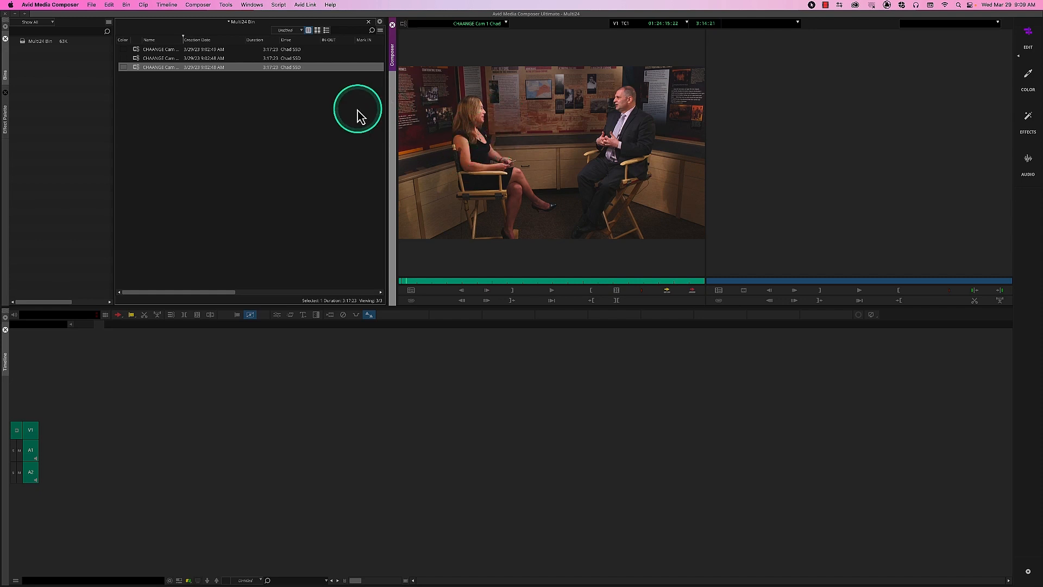
# Step: Load the Cam 2 clip into the source monitor and widen the bin's Name column to fit the full clip names
pyautogui.click(136, 59)
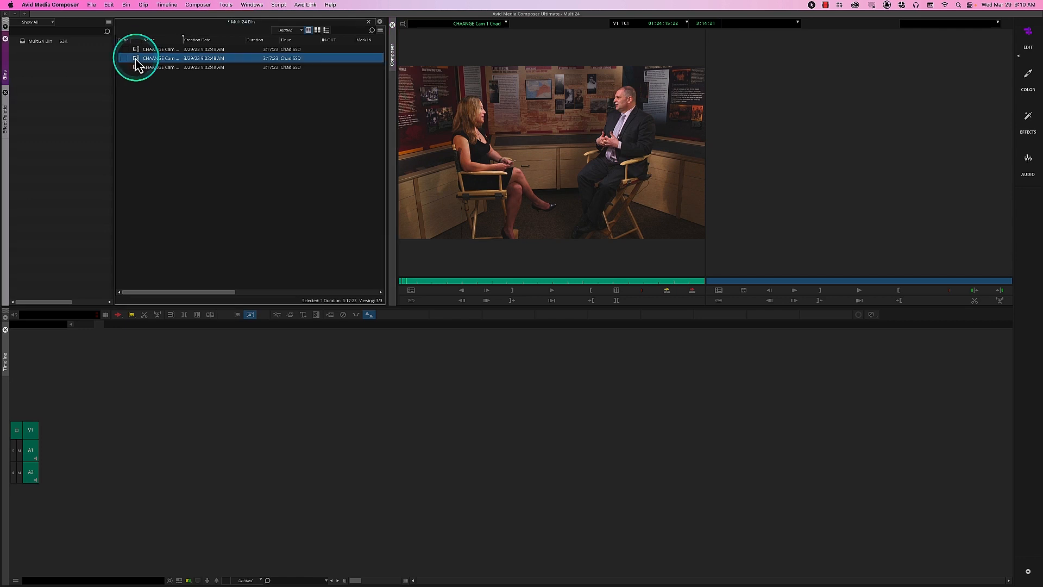
pyautogui.doubleClick(144, 60)
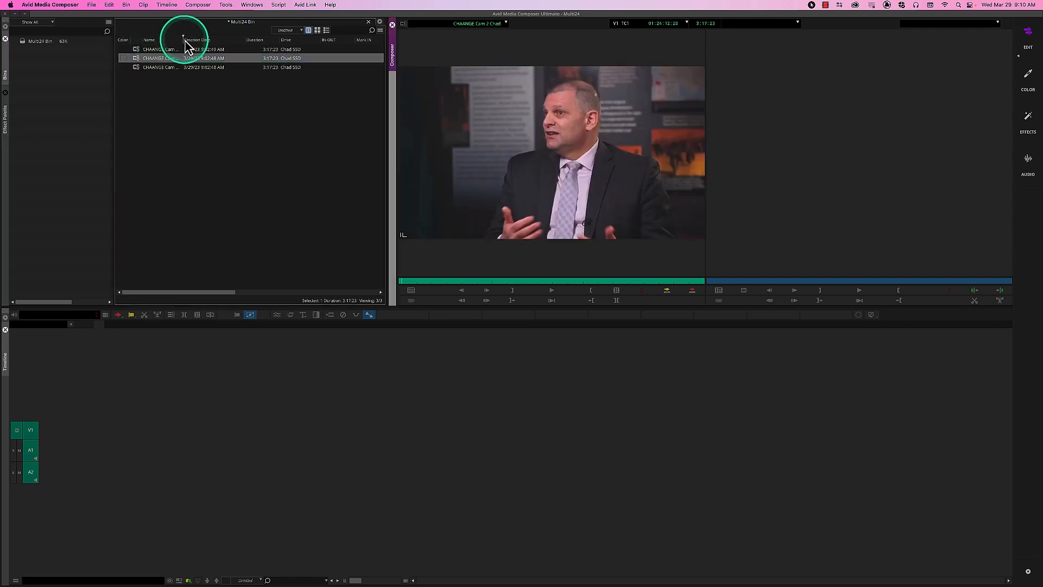
pyautogui.click(193, 42)
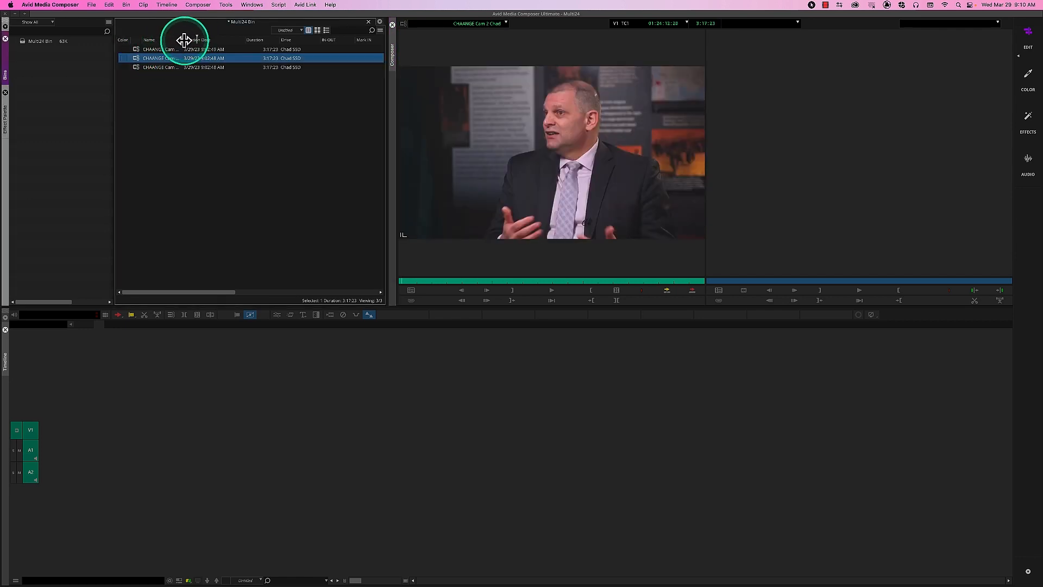
pyautogui.moveTo(181, 39); pyautogui.dragTo(215, 39)
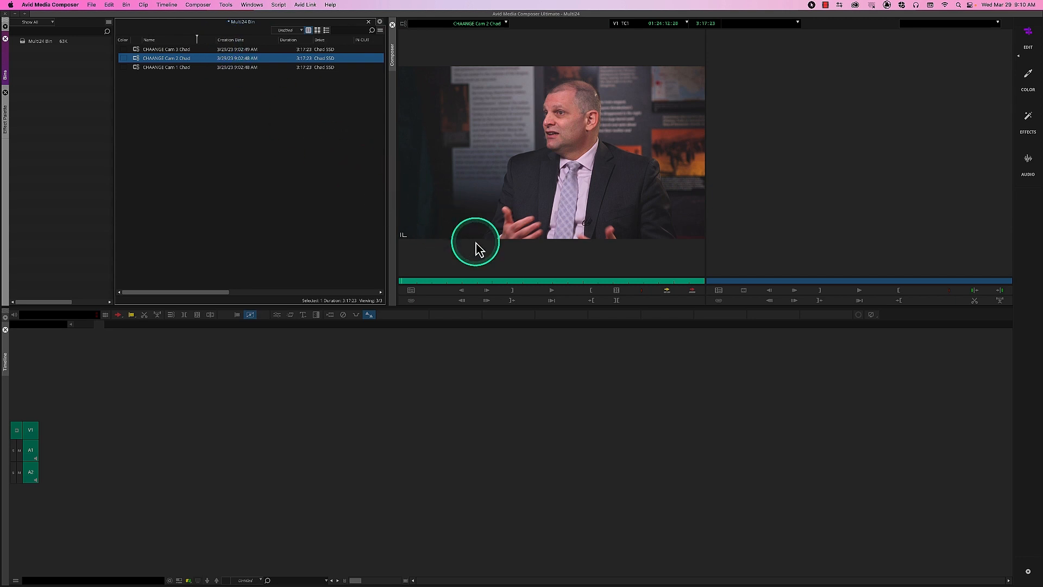
# Step: Preview a short section of the Cam 2 clip from about a quarter of the way in
pyautogui.click(481, 280)
pyautogui.click(564, 294)
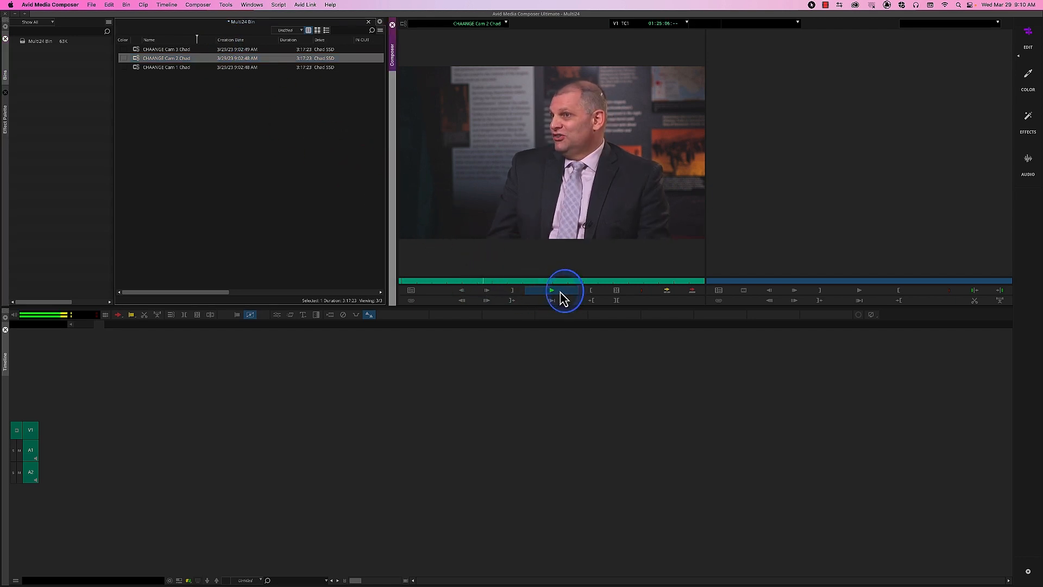
pyautogui.click(562, 294)
# Step: Load the Cam 3 clip and preview a short section from about a third of the way in
pyautogui.doubleClick(136, 49)
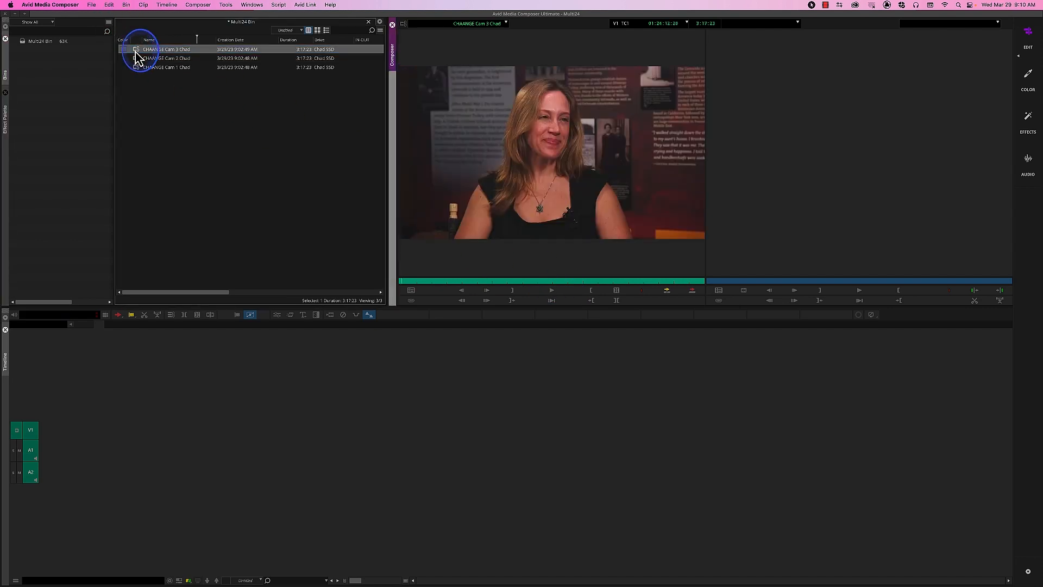
pyautogui.click(506, 281)
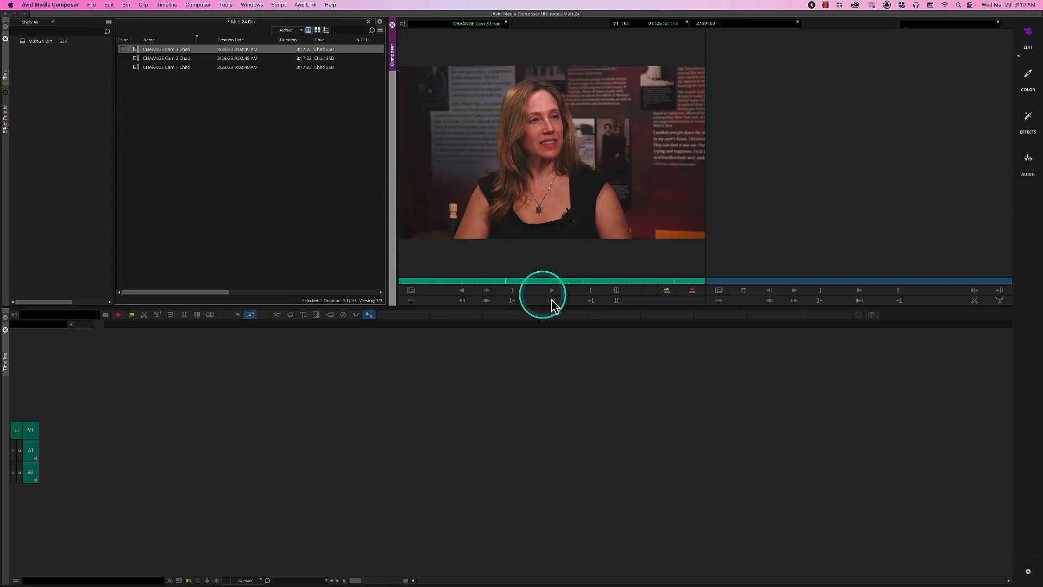
pyautogui.click(553, 292)
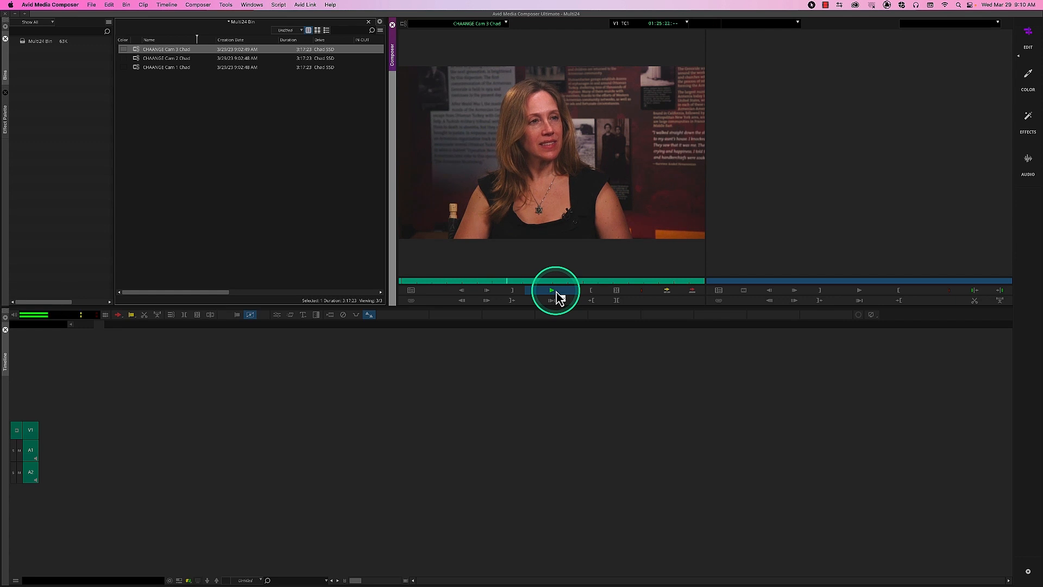
pyautogui.click(553, 292)
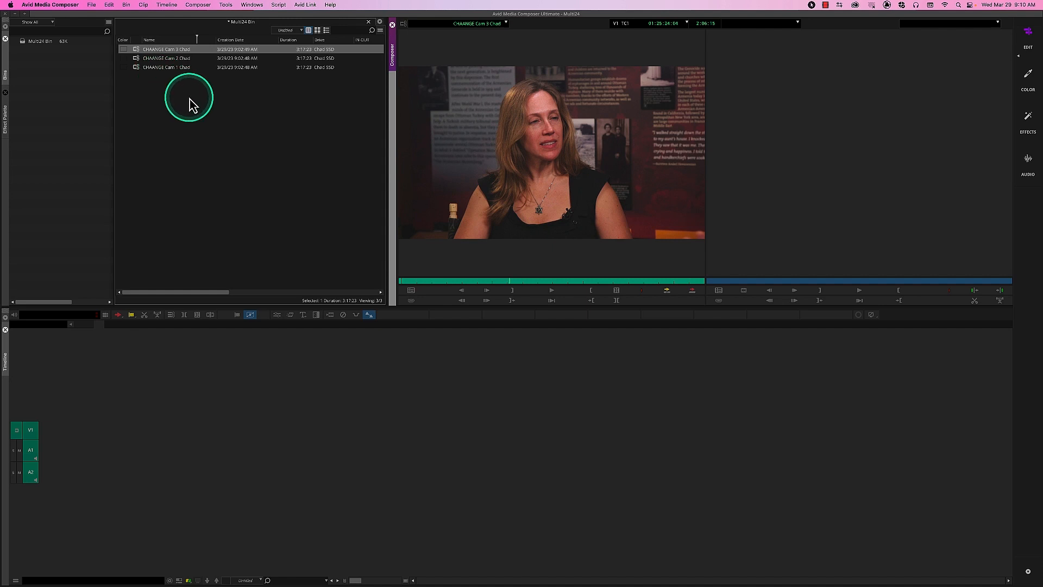
# Step: Load the Cam 1 clip and play it from the start to locate a common sync point at about 01:24:19
pyautogui.doubleClick(138, 68)
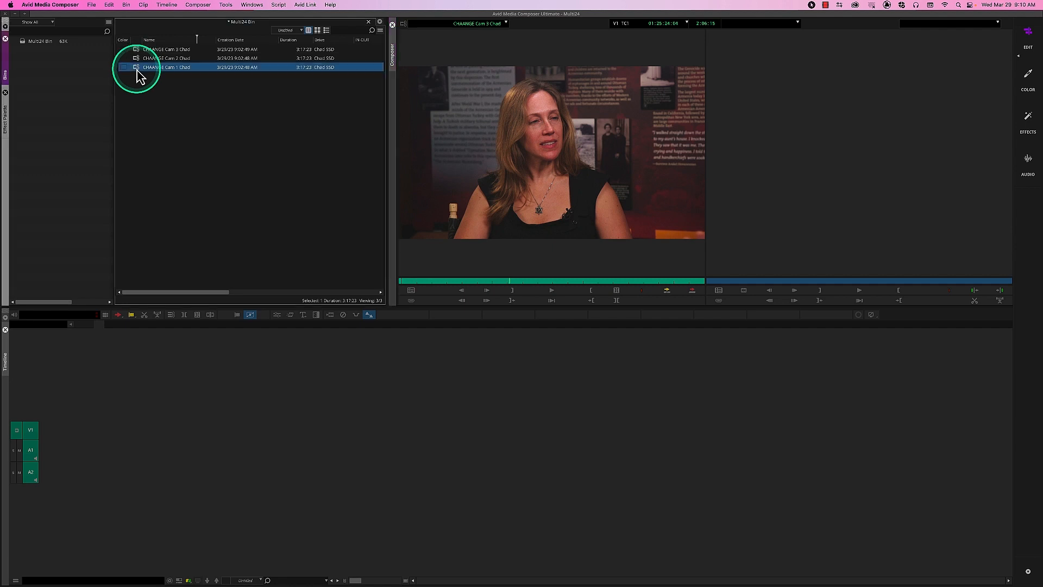
pyautogui.click(400, 282)
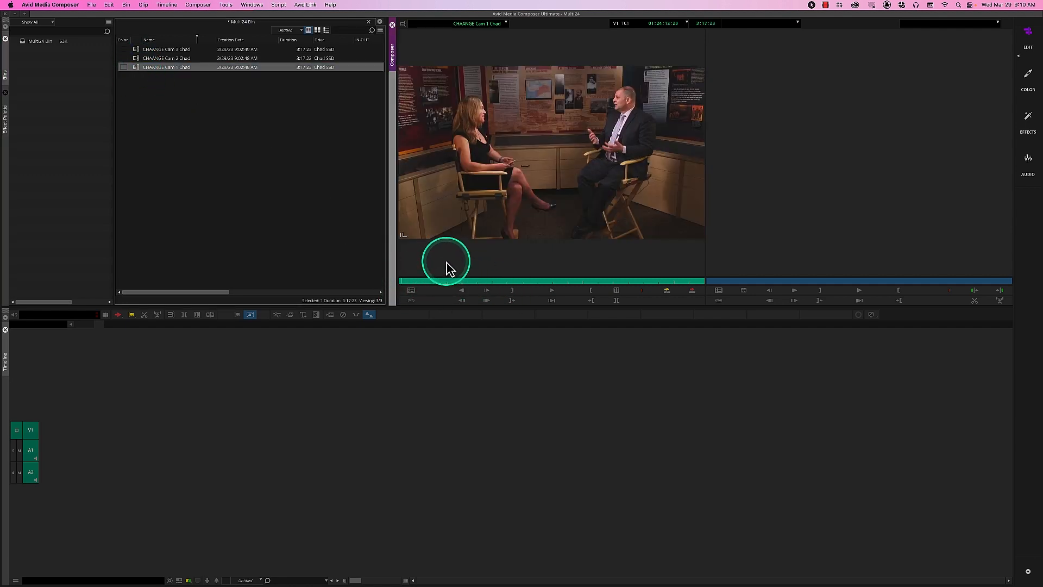
pyautogui.press('space')
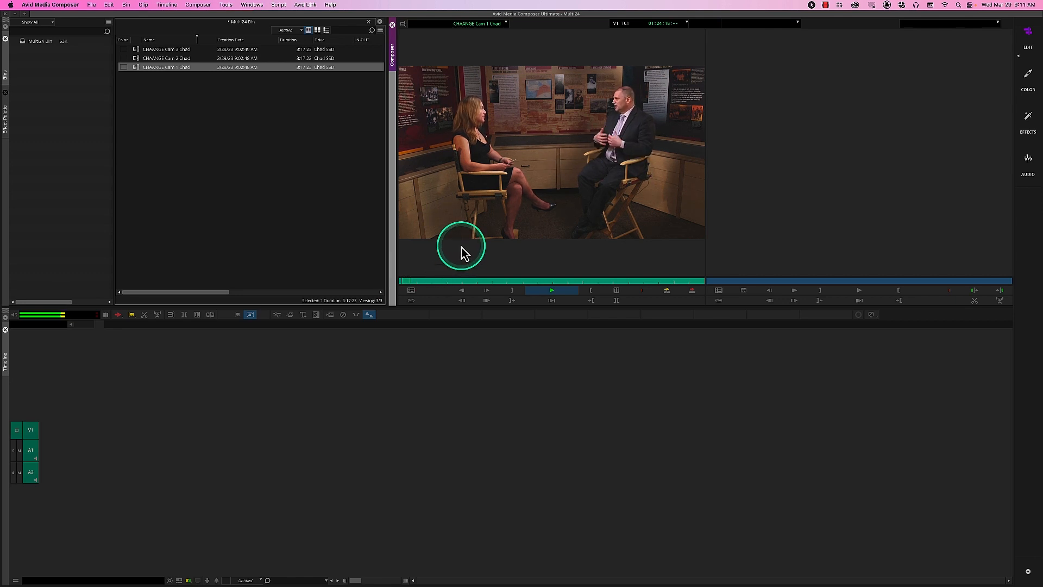
pyautogui.press('space')
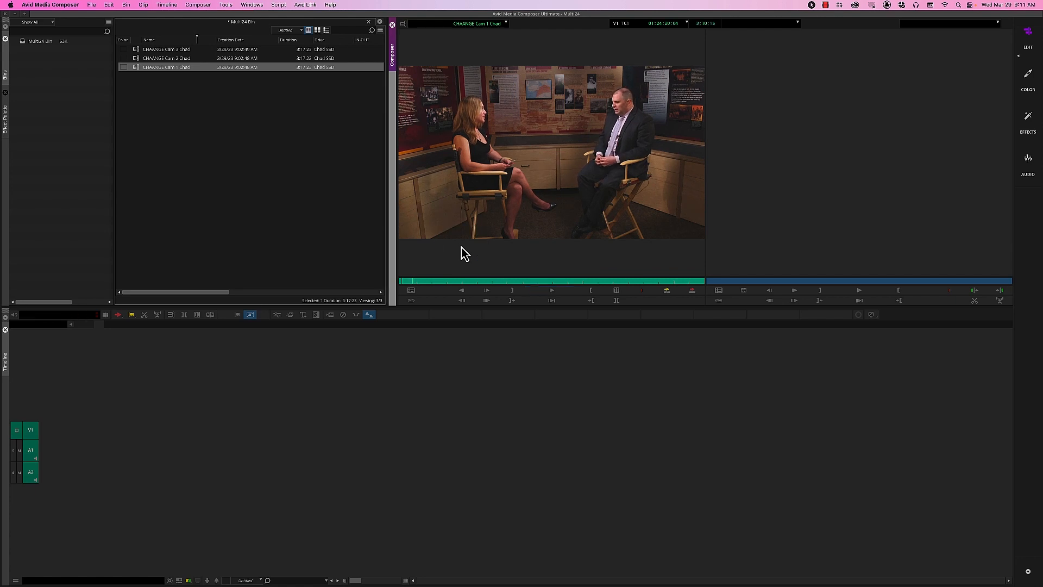
pyautogui.press('j')
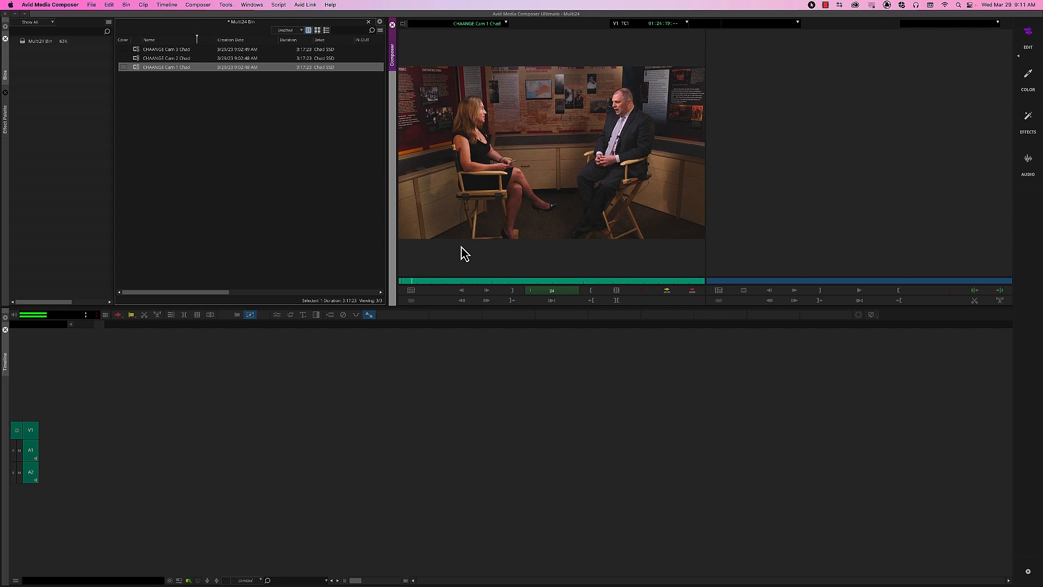
pyautogui.press('k')
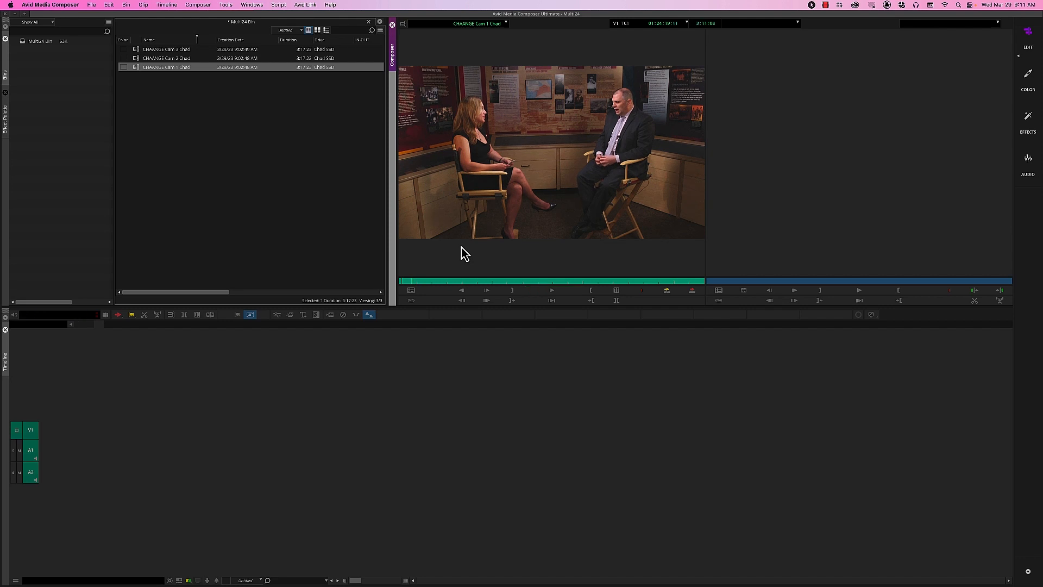
pyautogui.write('24')
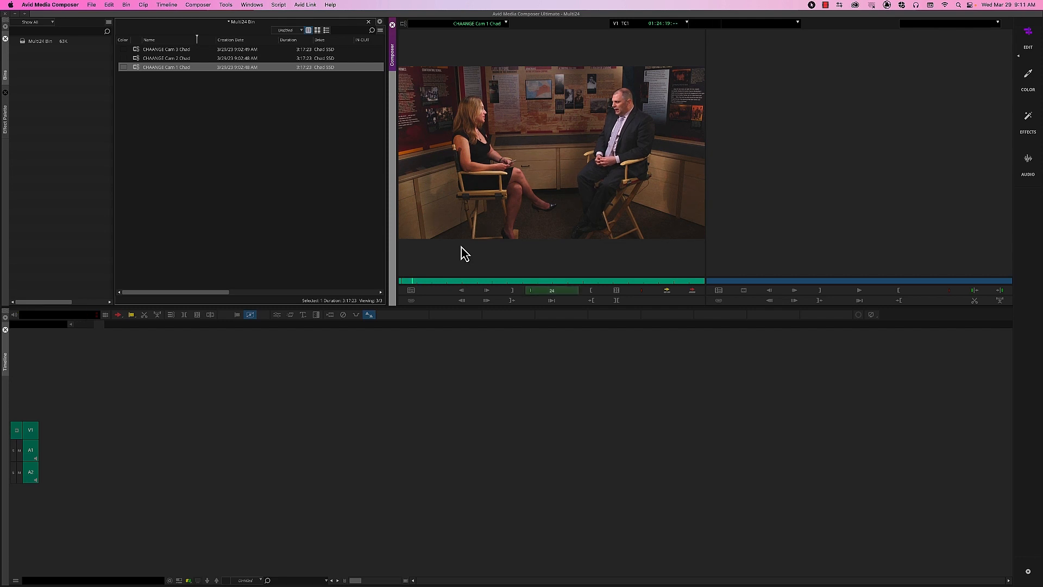
pyautogui.press('Return')
# Step: Mark an In point on the Cam 1 clip at about 01:24:19 and play on from the mark to check it
pyautogui.moveTo(399, 282); pyautogui.dragTo(411, 287)
pyautogui.press('space')
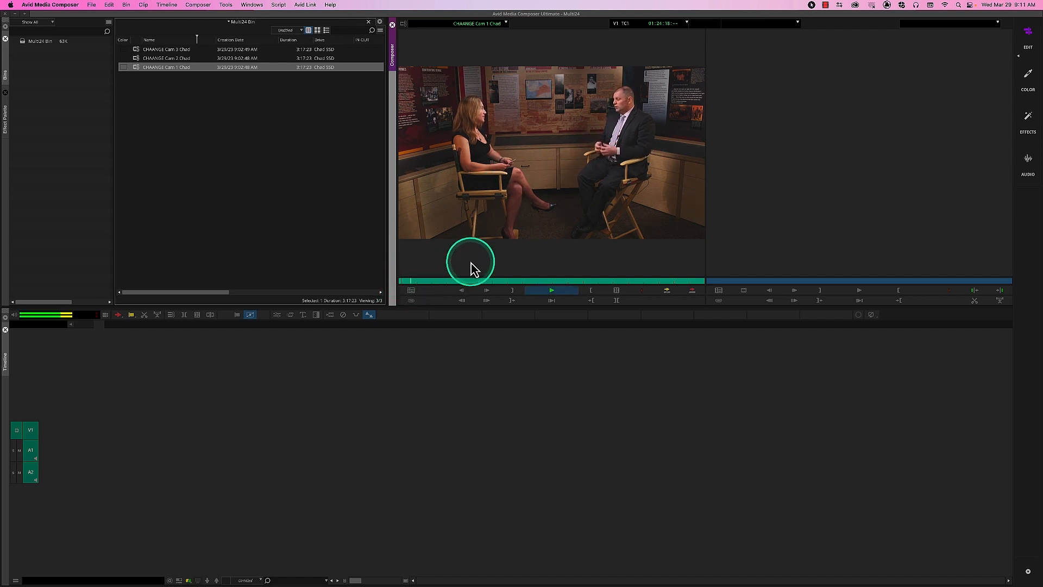
pyautogui.press('space')
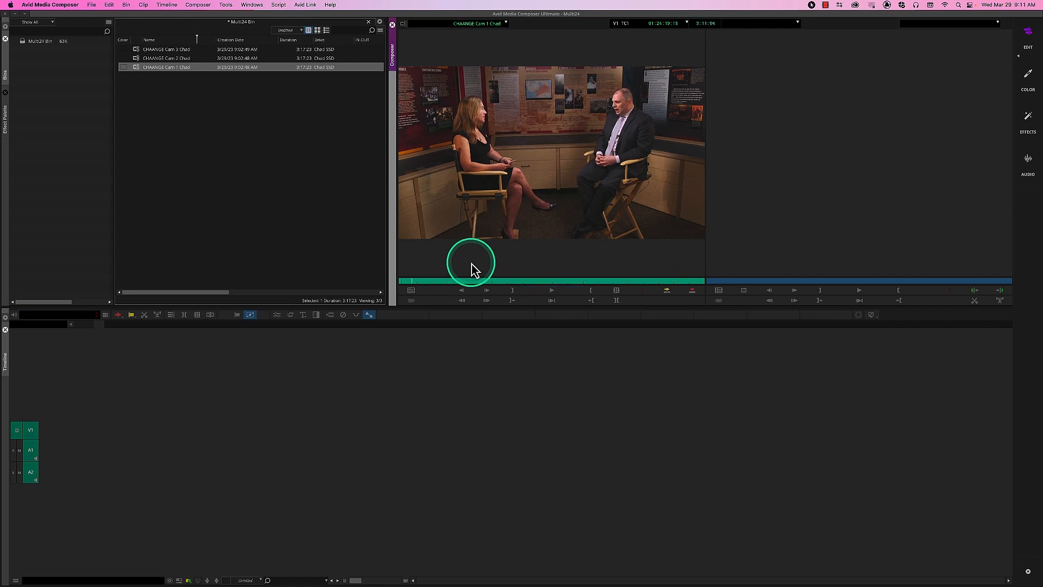
pyautogui.press('i')
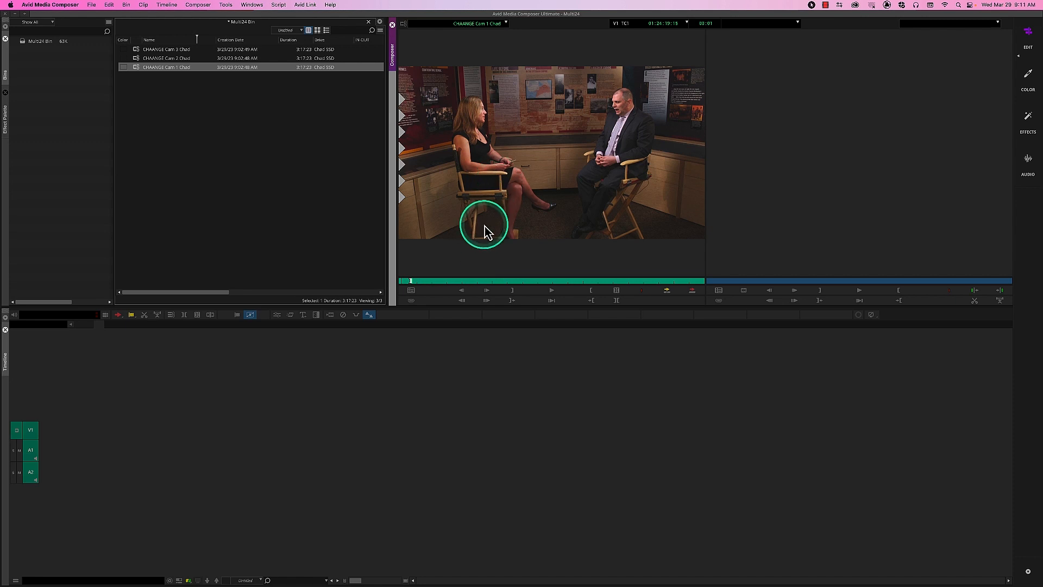
pyautogui.press('space')
pyautogui.press('space')
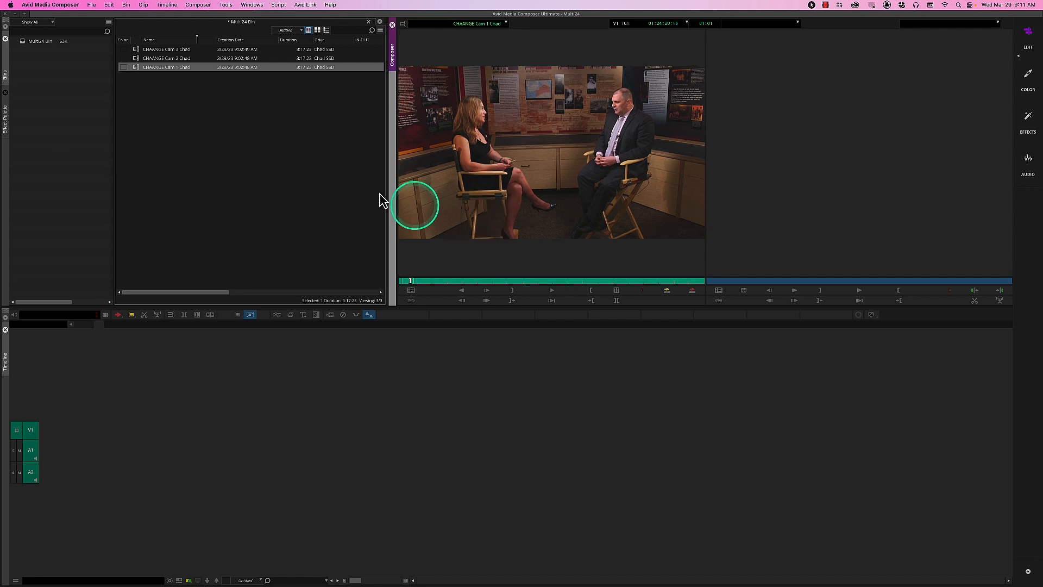
# Step: Load the Cam 2 clip, mark an In point at the same sync moment at about 01:24:19, and check playback from it
pyautogui.doubleClick(139, 58)
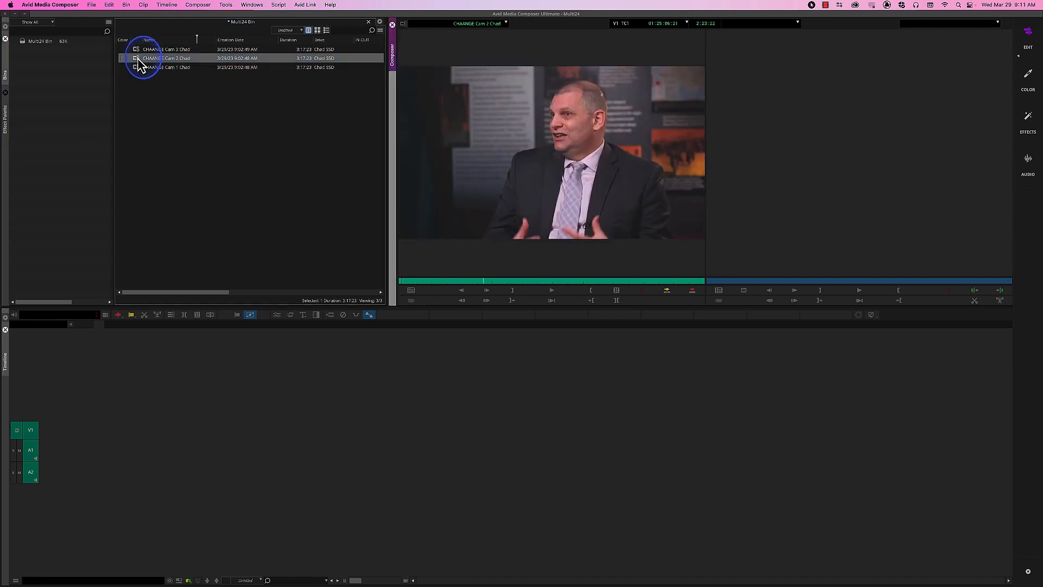
pyautogui.click(409, 282)
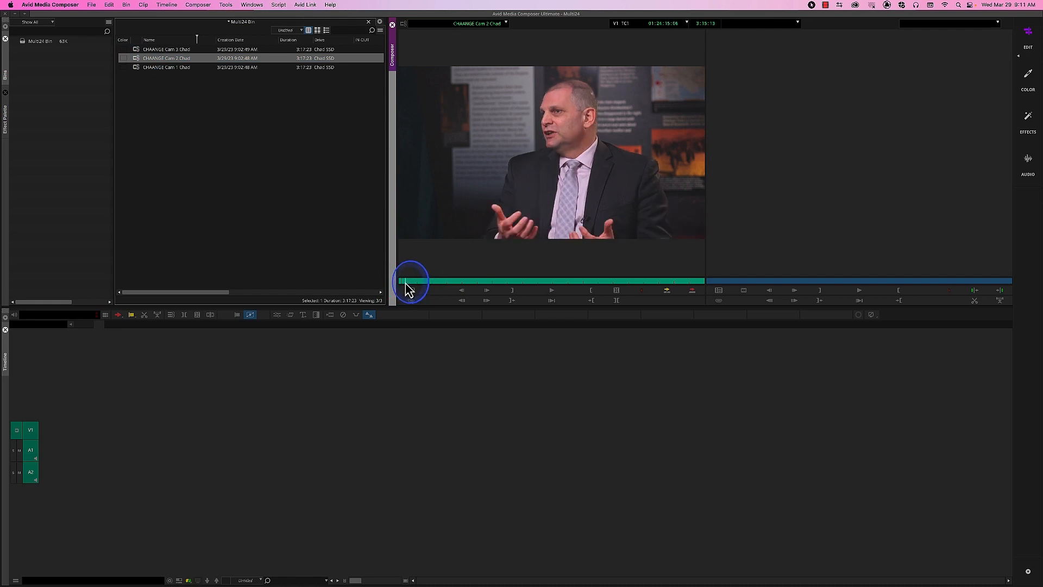
pyautogui.press('space')
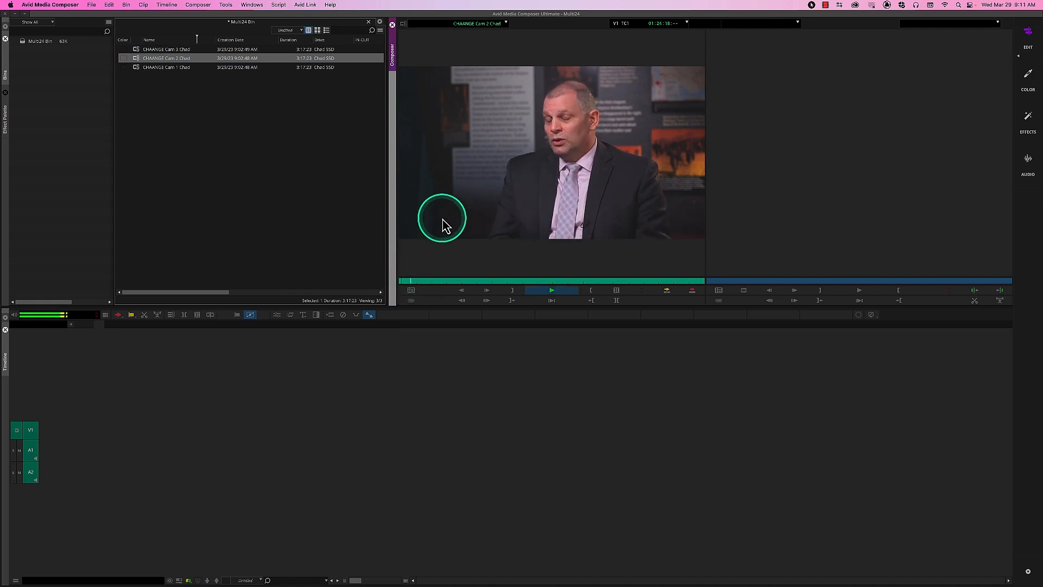
pyautogui.press('space')
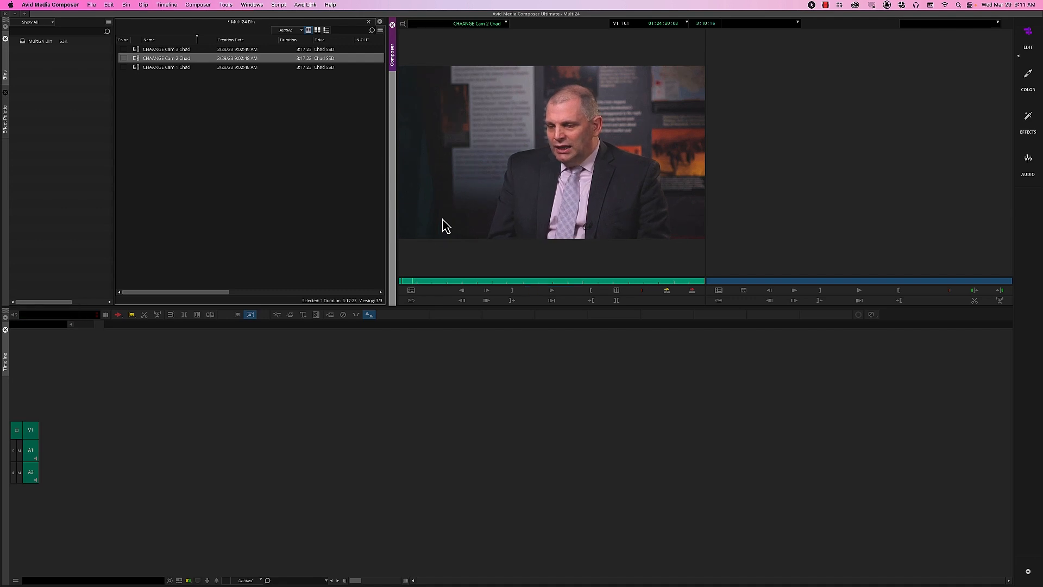
pyautogui.press('j')
pyautogui.press('k')
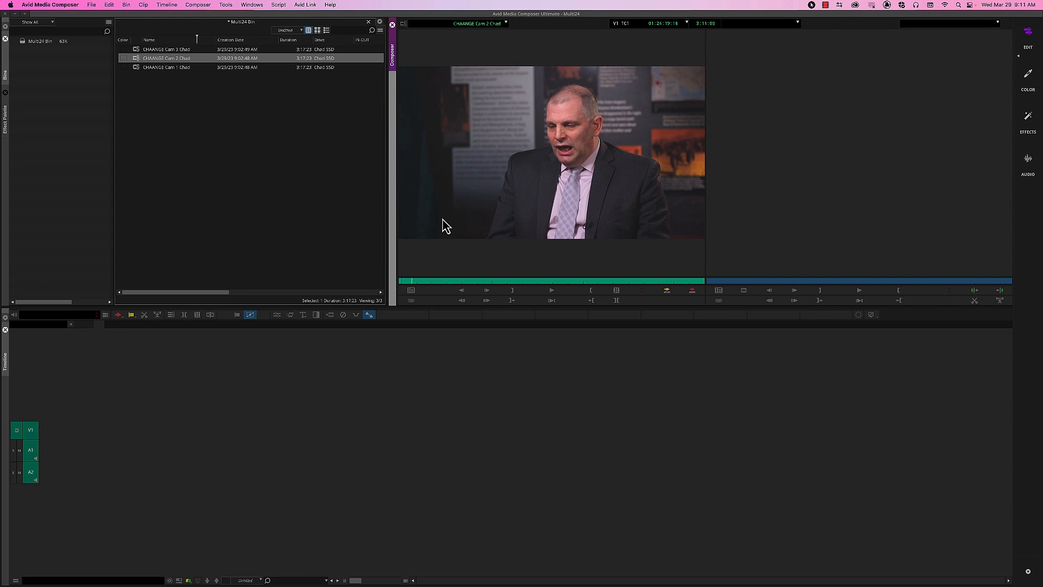
pyautogui.press('i')
pyautogui.press('space')
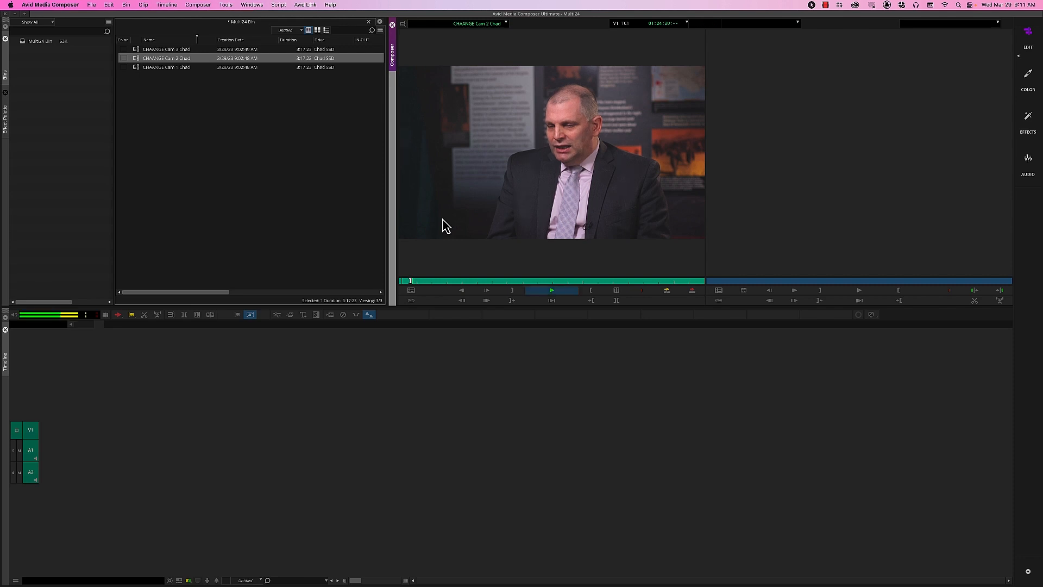
# Step: Load the Cam 3 clip, mark an In point at the same sync moment at about 01:24:19, and check playback from it
pyautogui.moveTo(204, 117); pyautogui.dragTo(139, 50)
pyautogui.doubleClick(140, 49)
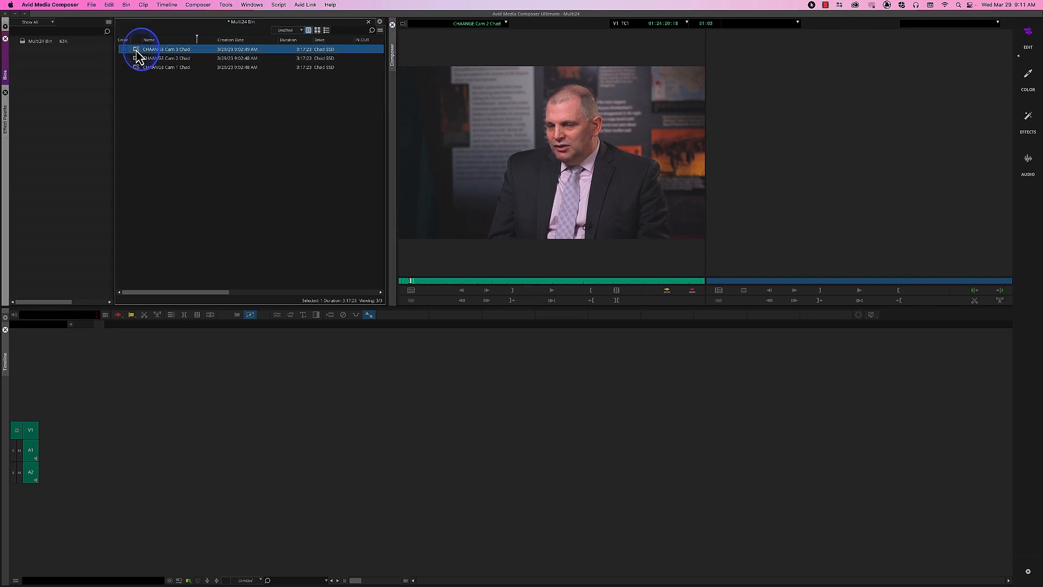
pyautogui.click(409, 281)
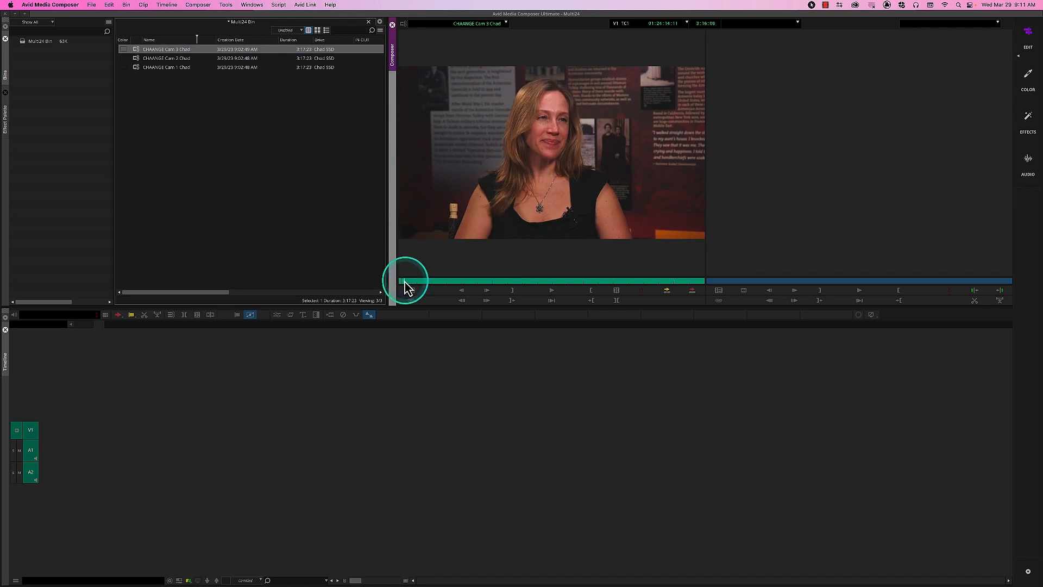
pyautogui.press('space')
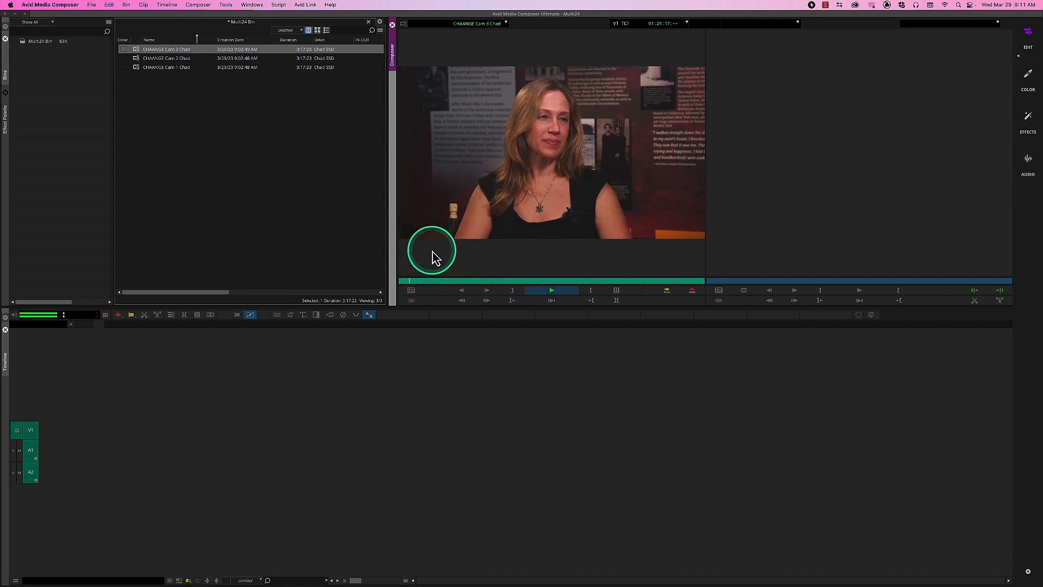
pyautogui.press('space')
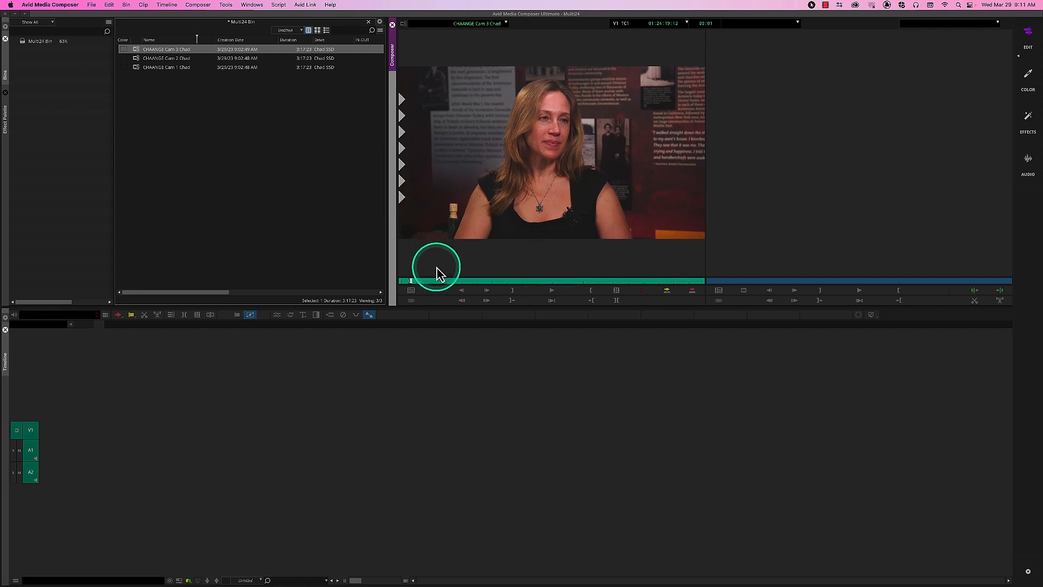
pyautogui.press('space')
pyautogui.press('space')
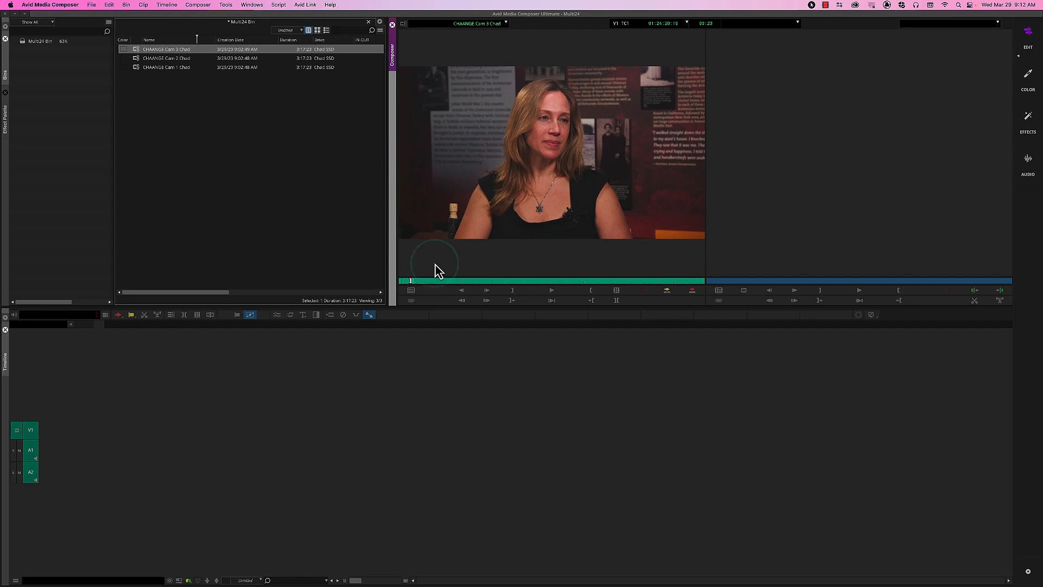
# Step: Switch the bin's view to Statistics to list the clips' tracks, start and end timecodes, and marks
pyautogui.moveTo(433, 266); pyautogui.dragTo(452, 206)
pyautogui.moveTo(459, 220); pyautogui.dragTo(214, 298)
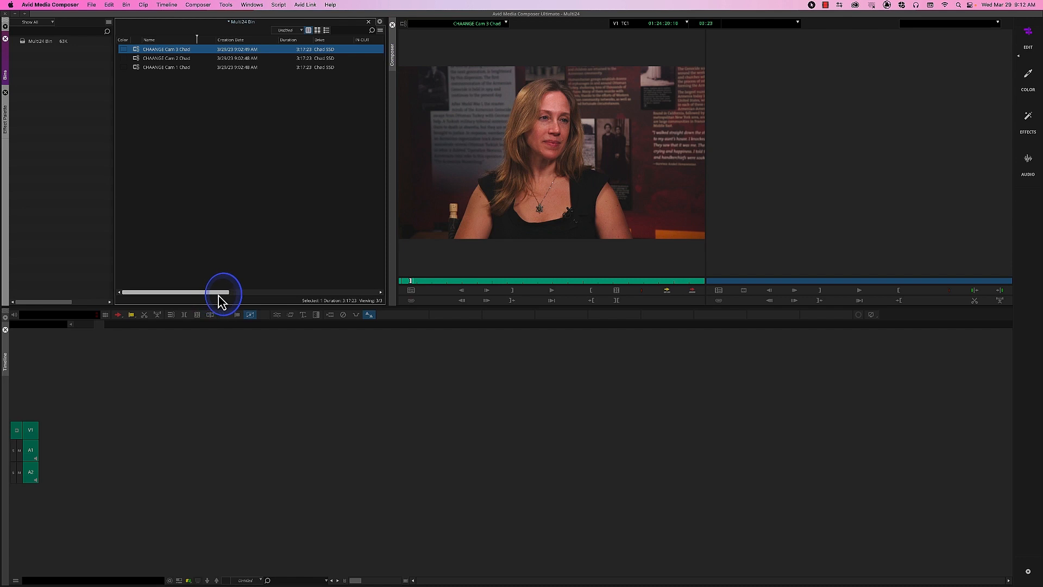
pyautogui.click(288, 30)
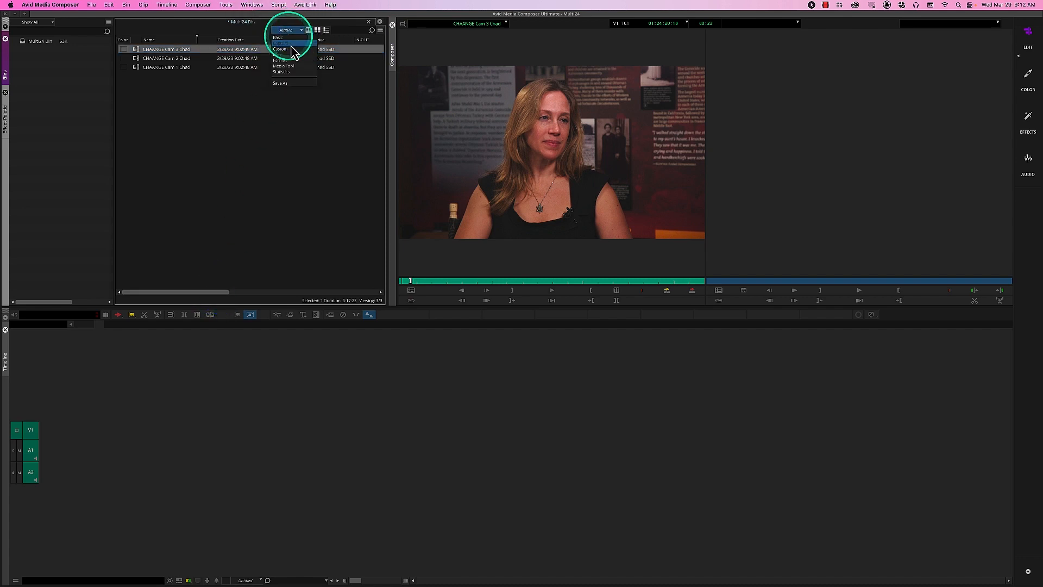
pyautogui.click(296, 81)
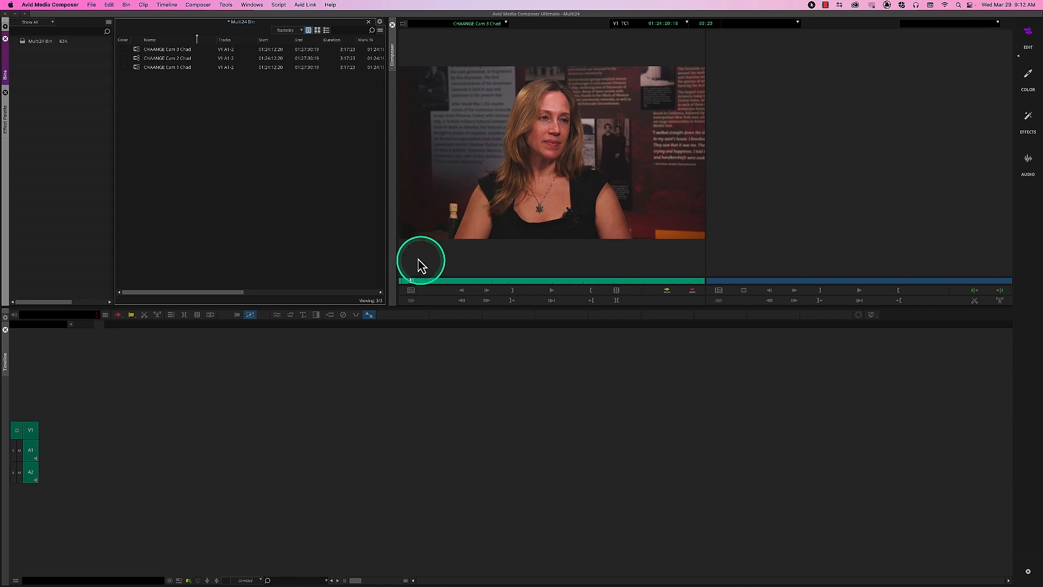
# Step: Load the Cam 1, Cam 2 and Cam 3 clips in turn to review the In point marked on each
pyautogui.click(138, 67)
pyautogui.doubleClick(138, 68)
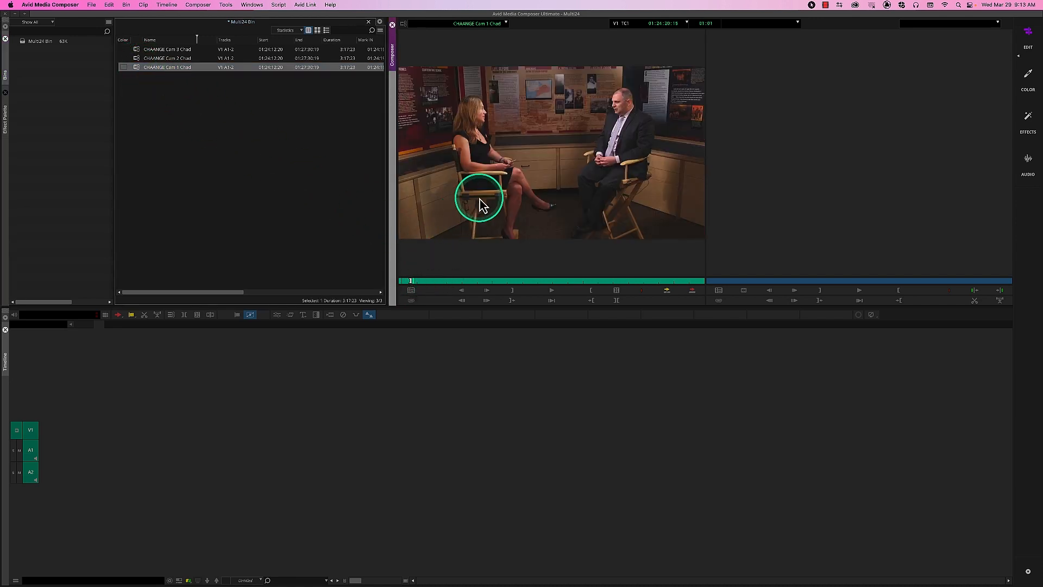
pyautogui.click(139, 58)
pyautogui.doubleClick(139, 64)
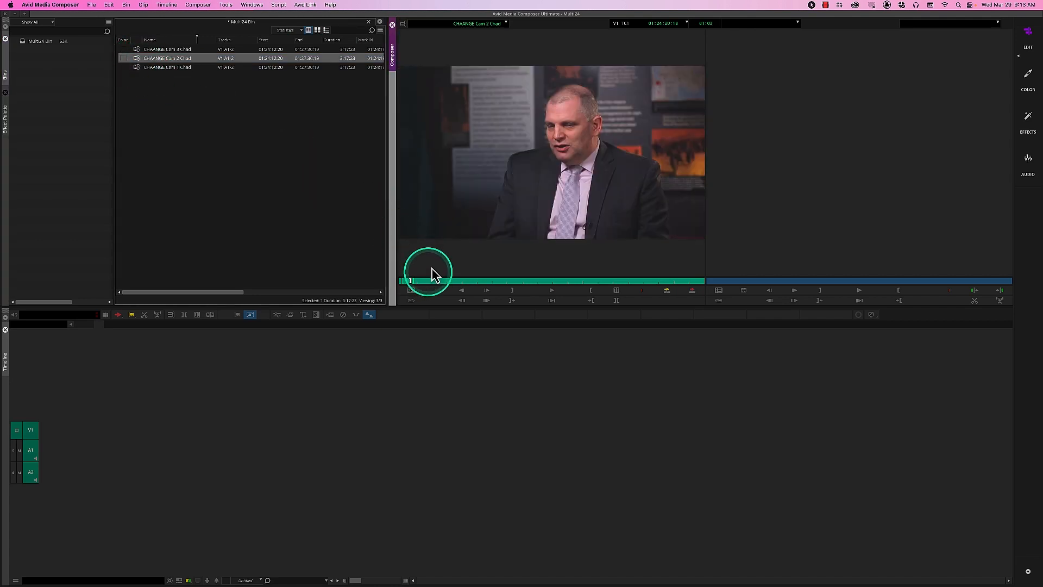
pyautogui.click(460, 224)
pyautogui.press('q')
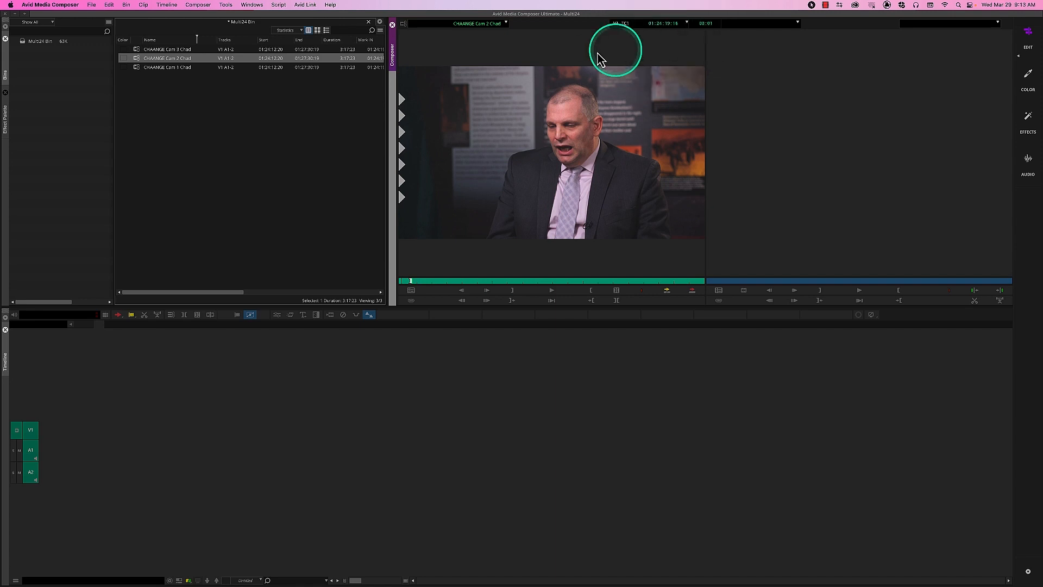
pyautogui.doubleClick(139, 49)
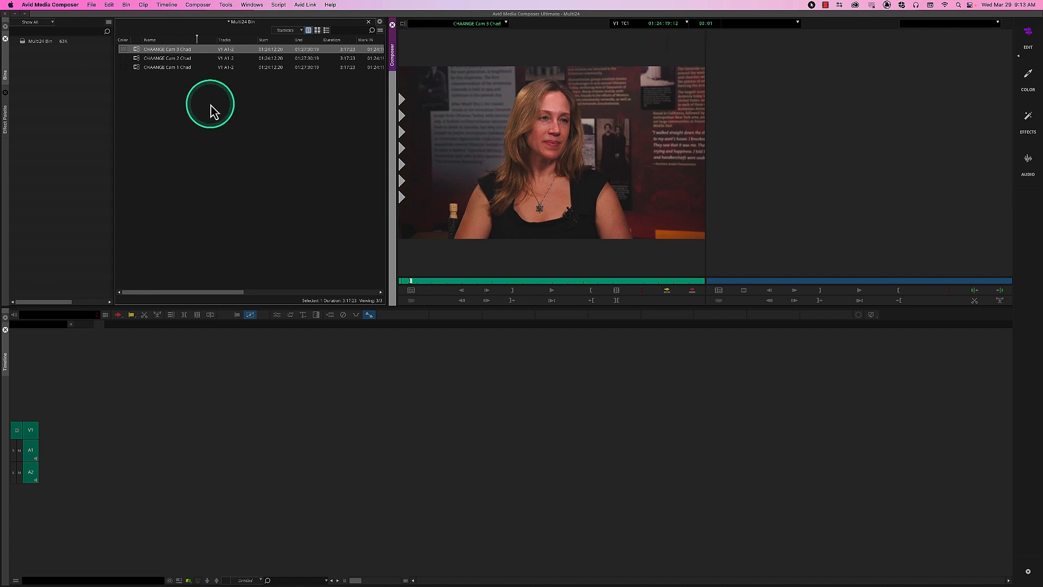
pyautogui.click(142, 92)
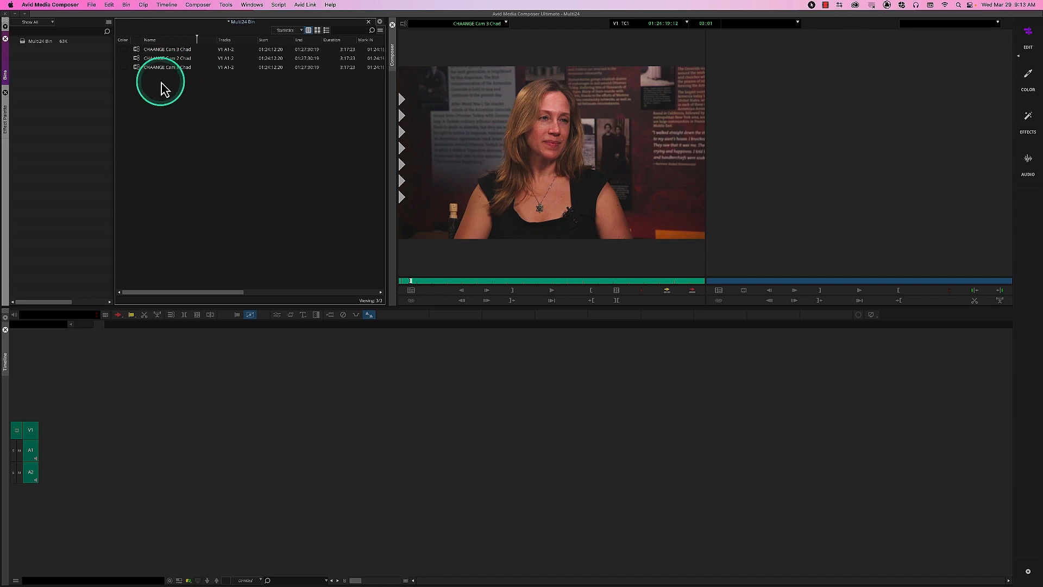
pyautogui.moveTo(123, 49); pyautogui.dragTo(123, 48)
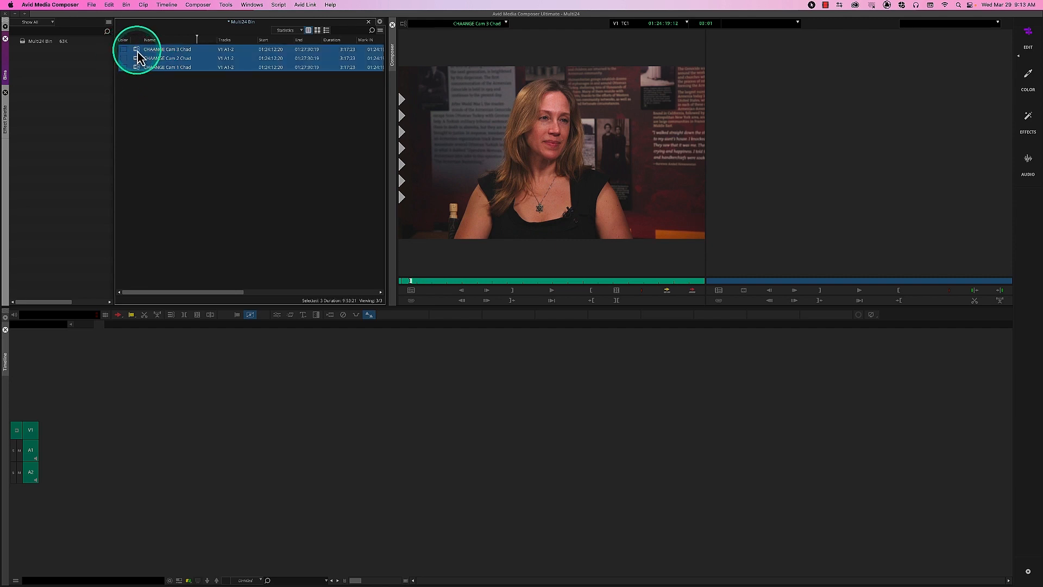
pyautogui.rightClick(141, 56)
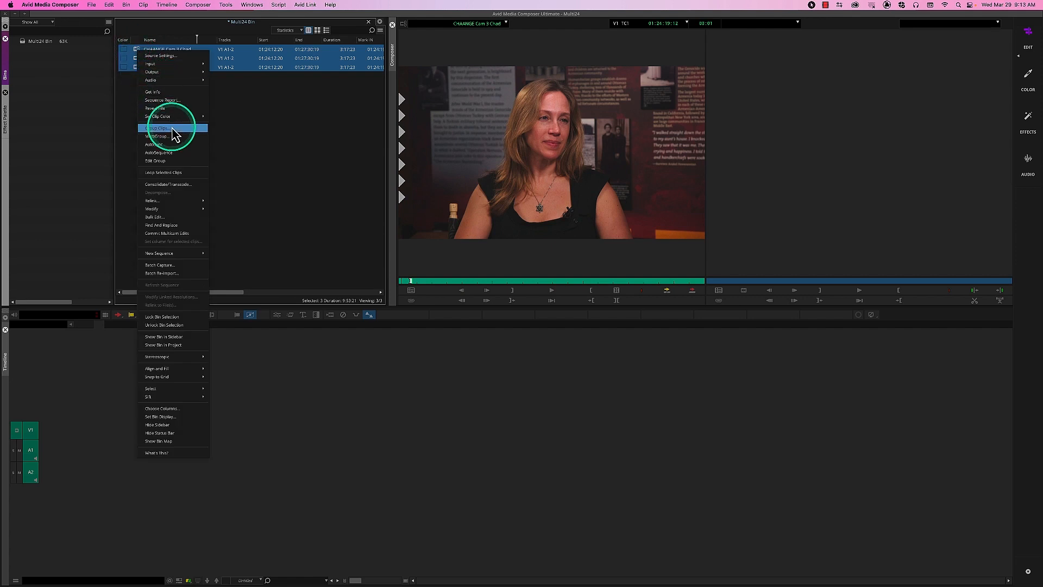
pyautogui.click(258, 120)
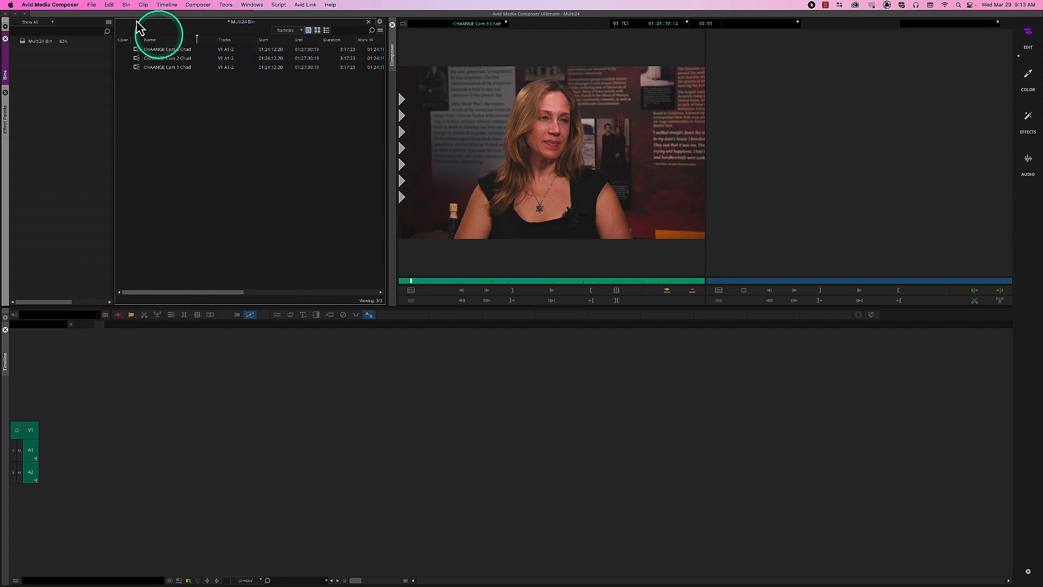
pyautogui.click(145, 7)
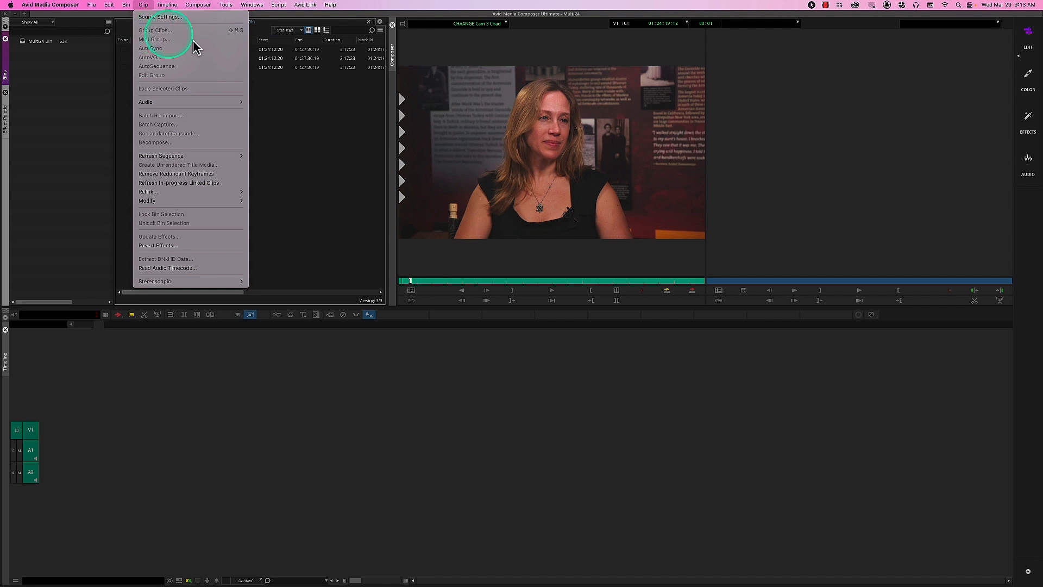
# Step: Group the three camera clips in the bin, syncing them by Source Timecode and keeping the default group name
pyautogui.moveTo(261, 105); pyautogui.dragTo(128, 32)
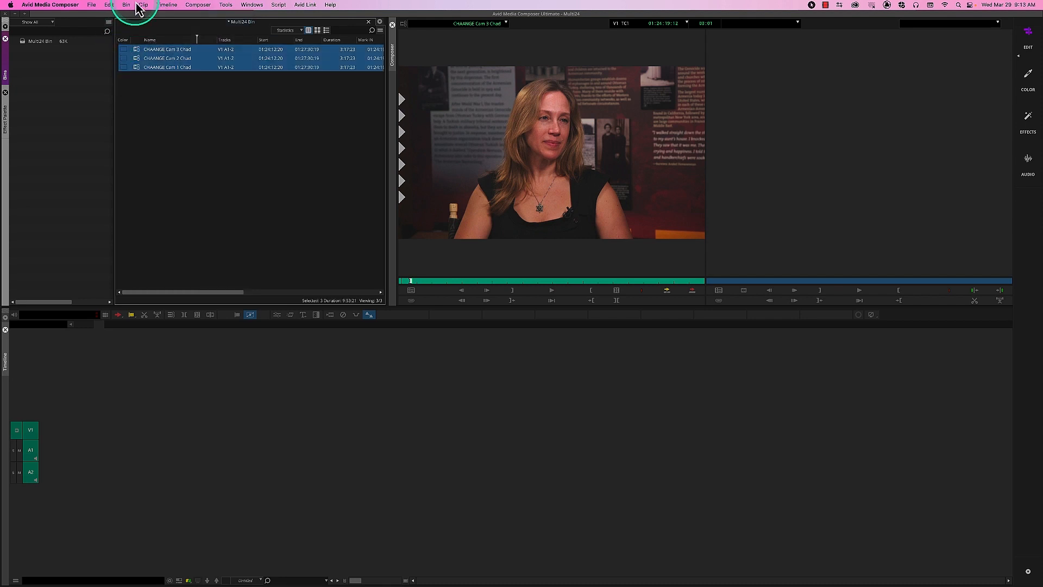
pyautogui.click(138, 5)
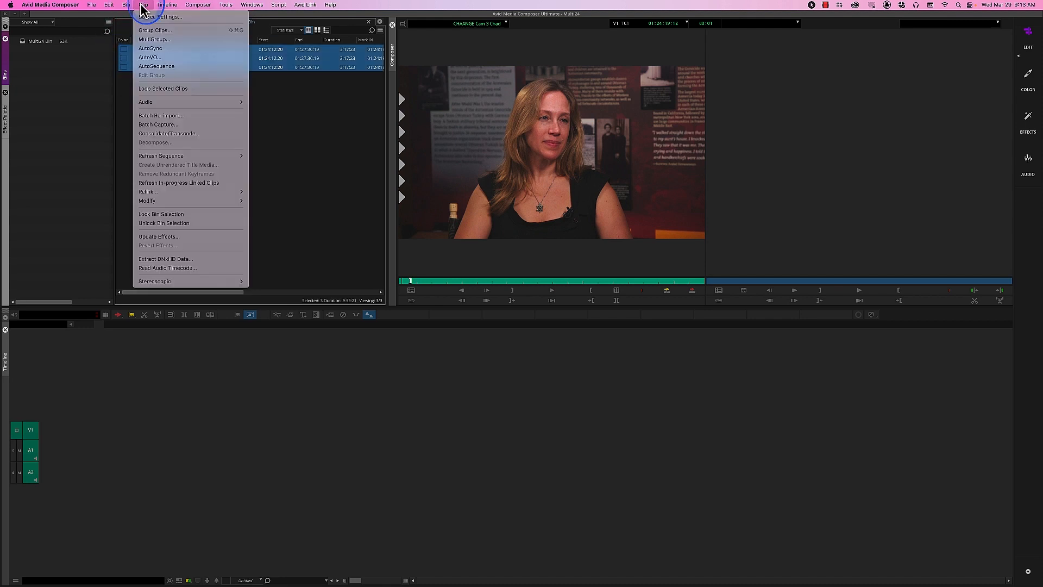
pyautogui.click(234, 31)
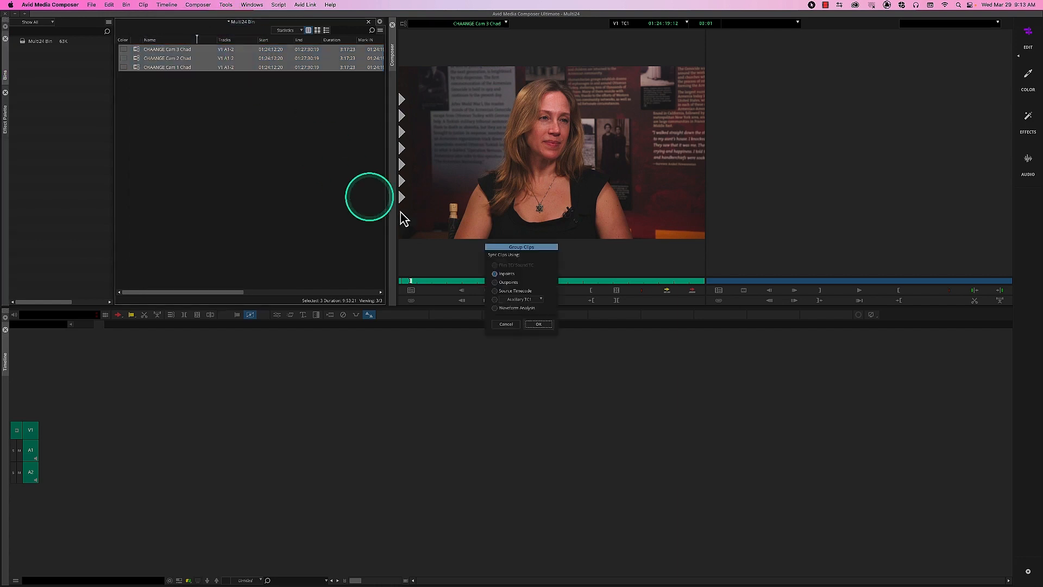
pyautogui.moveTo(504, 249); pyautogui.dragTo(335, 144)
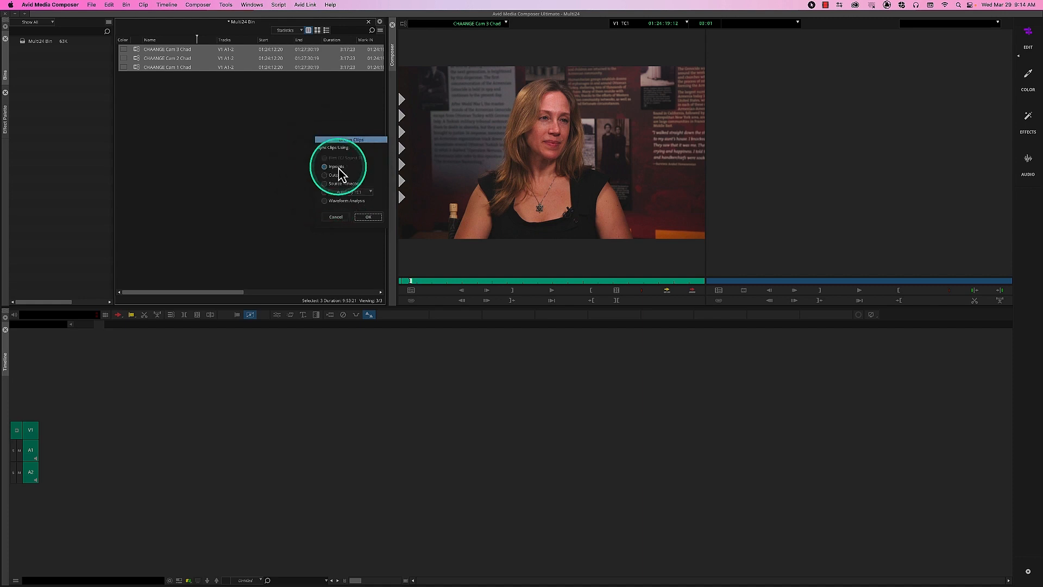
pyautogui.click(326, 184)
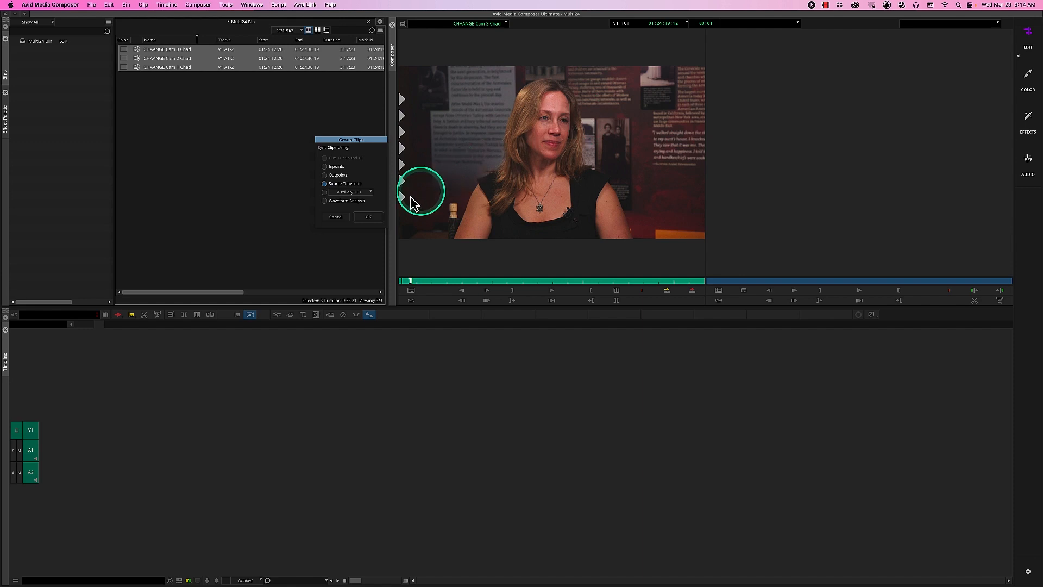
pyautogui.click(368, 218)
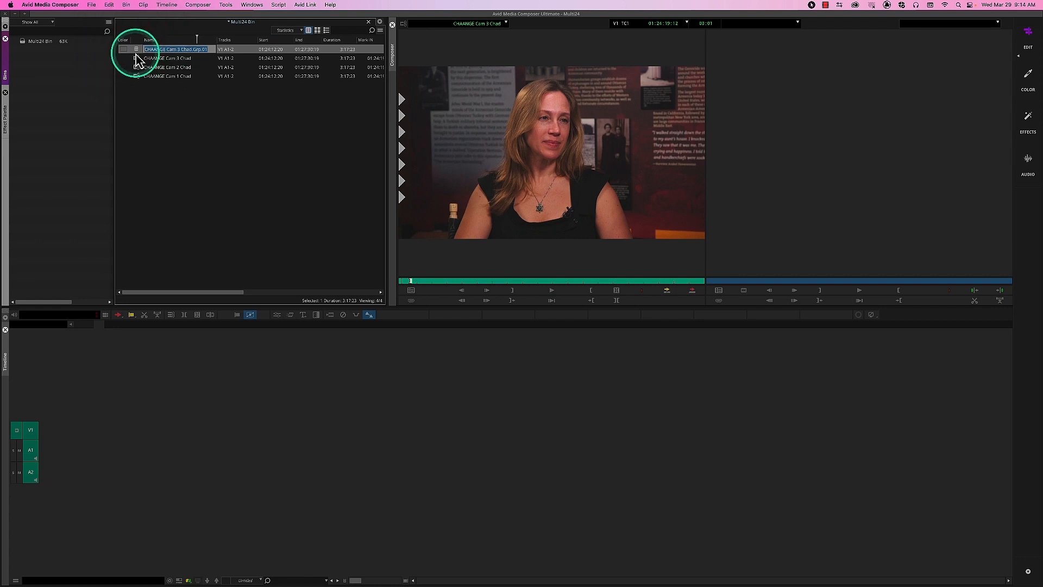
pyautogui.click(166, 116)
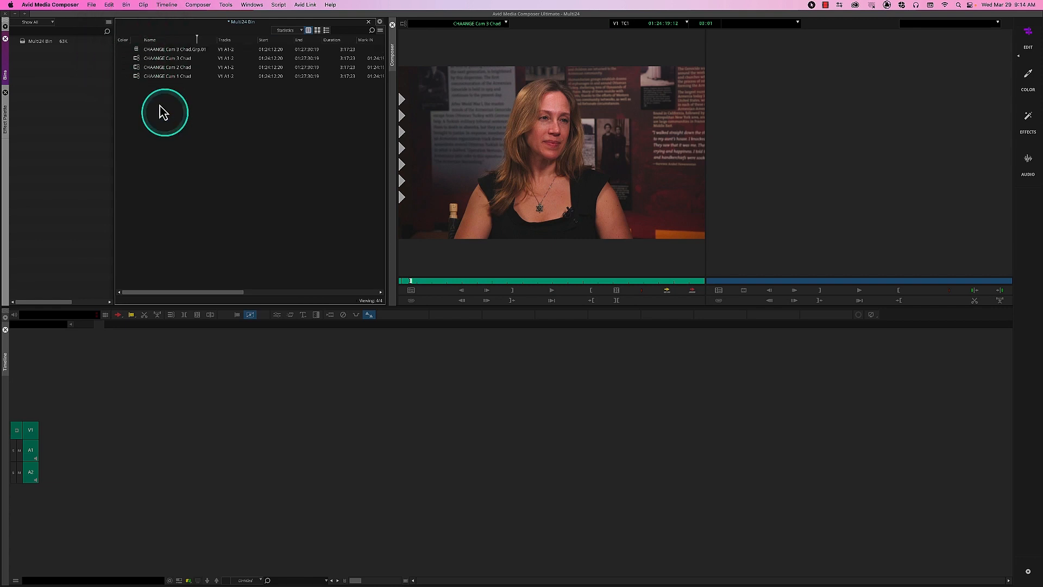
# Step: Load the new group clip into the source monitor and scrub through it to review the footage
pyautogui.doubleClick(138, 50)
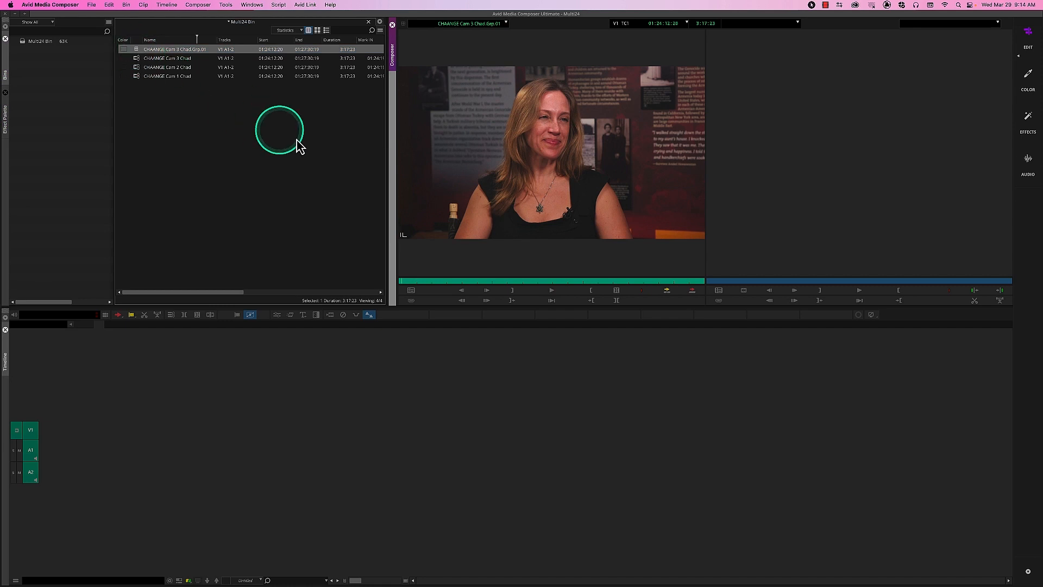
pyautogui.moveTo(446, 281); pyautogui.dragTo(519, 275)
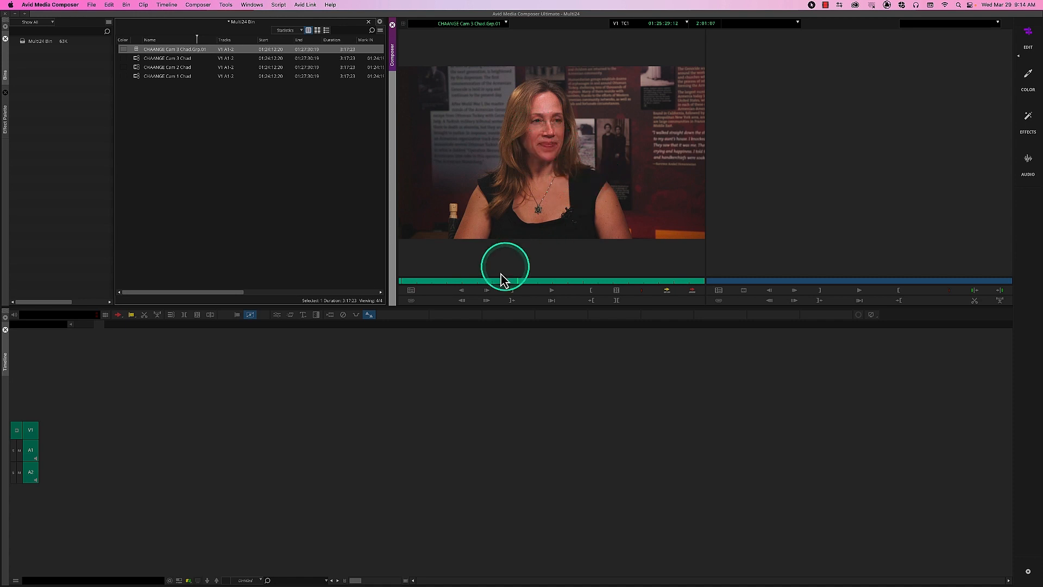
pyautogui.moveTo(505, 281); pyautogui.dragTo(494, 283)
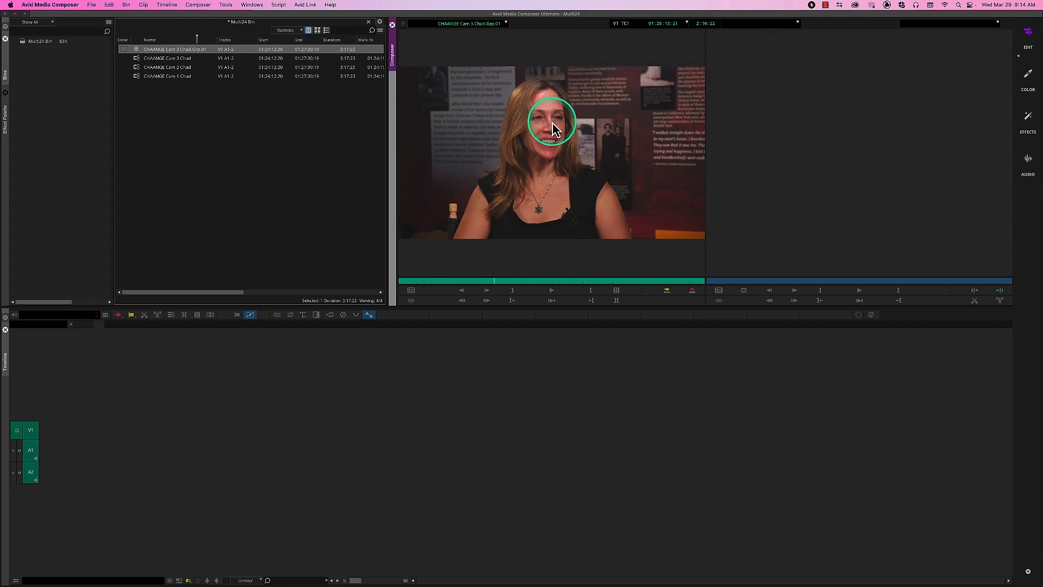
# Step: Set the Composer user settings to Always Display Two Rows of Data above the monitors, and close the settings
pyautogui.click(93, 6)
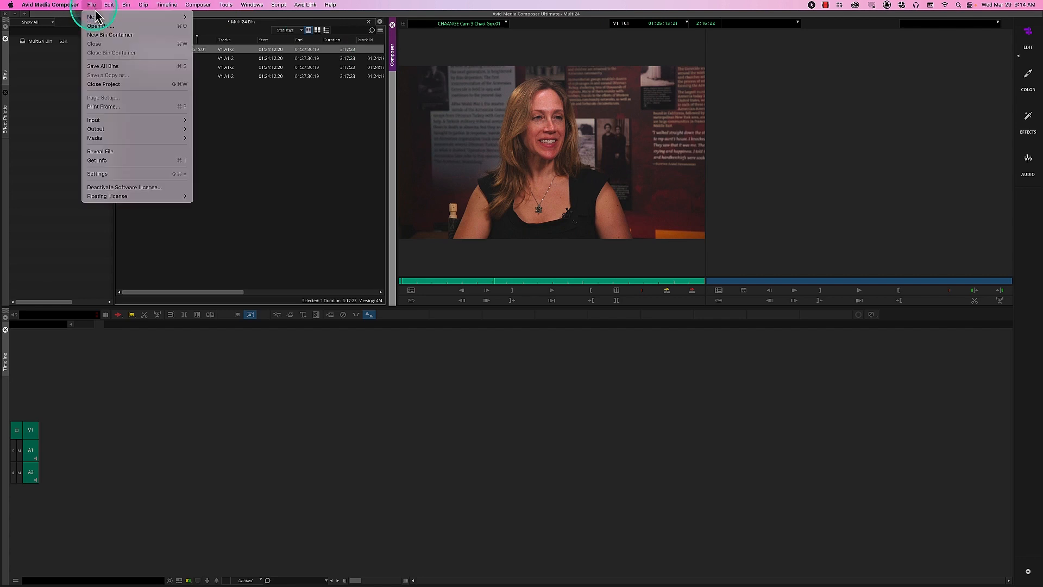
pyautogui.click(181, 175)
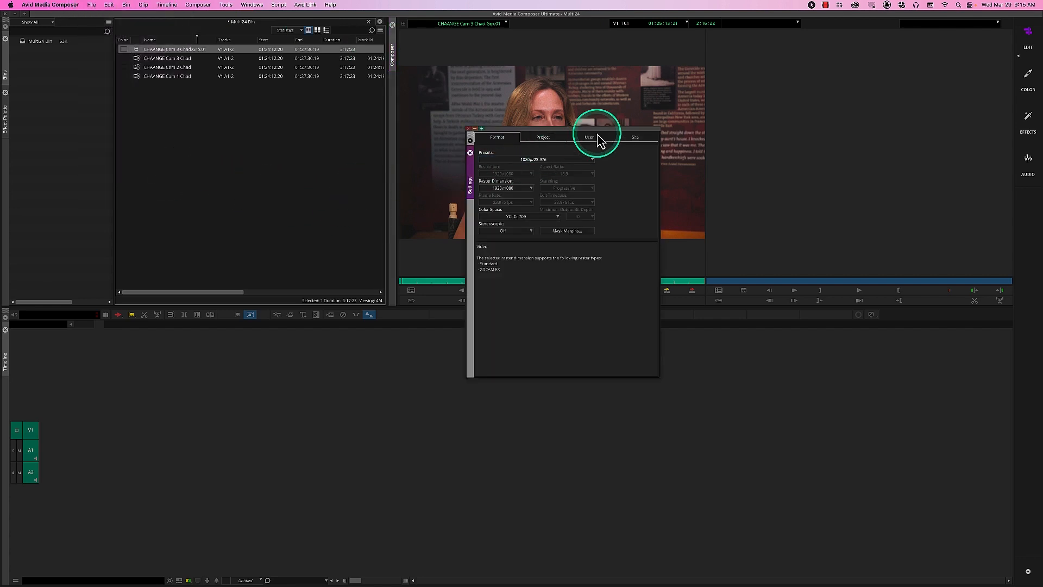
pyautogui.click(597, 140)
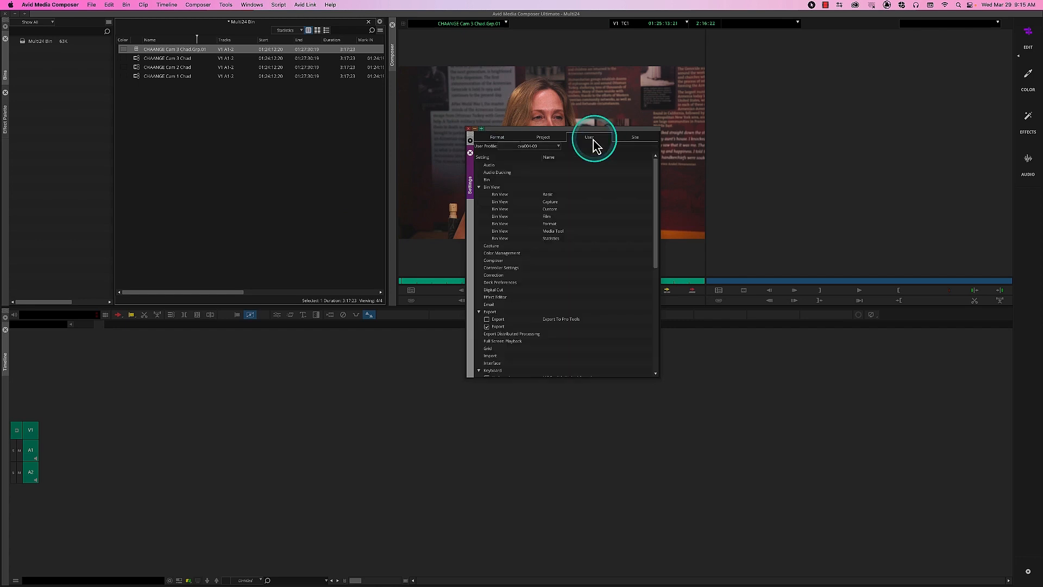
pyautogui.doubleClick(493, 261)
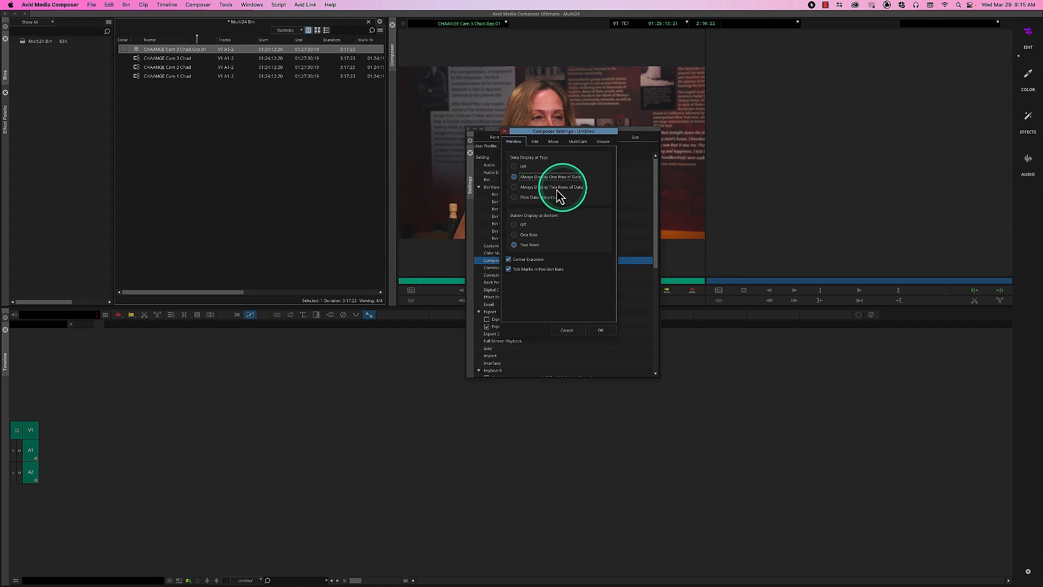
pyautogui.moveTo(537, 193)
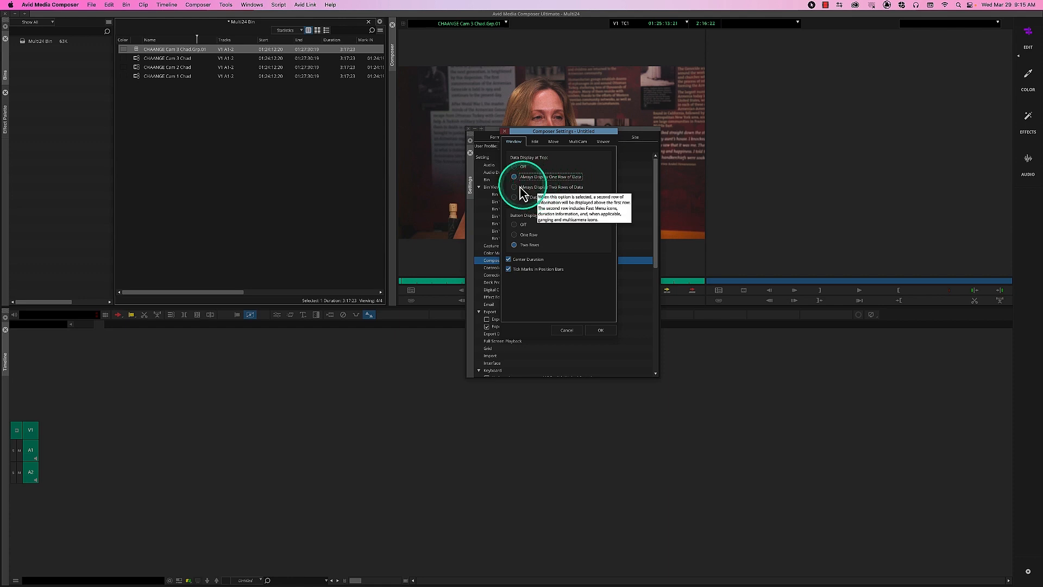
pyautogui.click(514, 187)
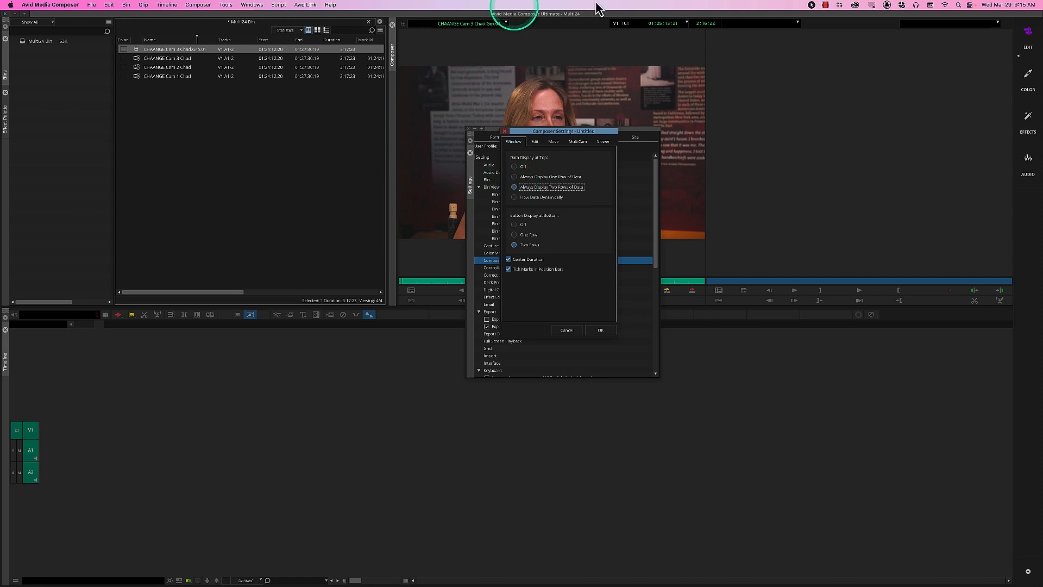
pyautogui.click(602, 330)
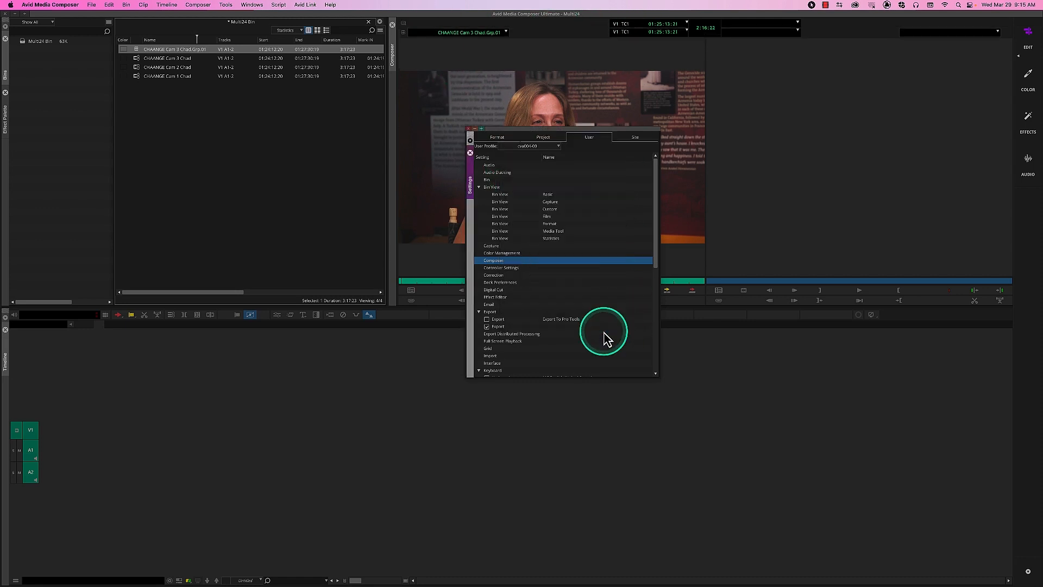
pyautogui.click(468, 128)
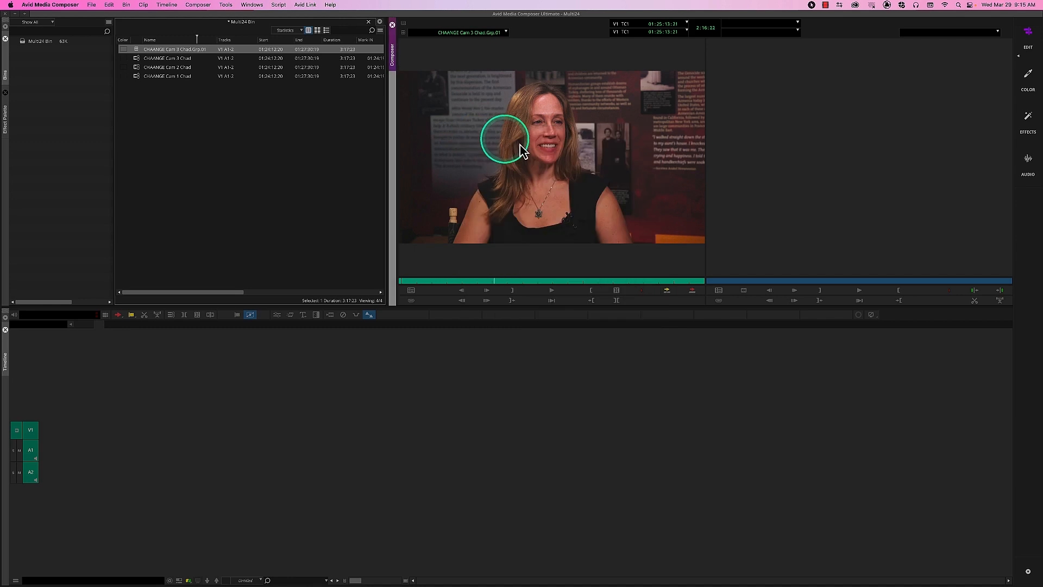
# Step: Switch the group clip's V1 video angle to Cam 2, play it briefly, and change the angle to Cam 1
pyautogui.moveTo(530, 37); pyautogui.dragTo(538, 35)
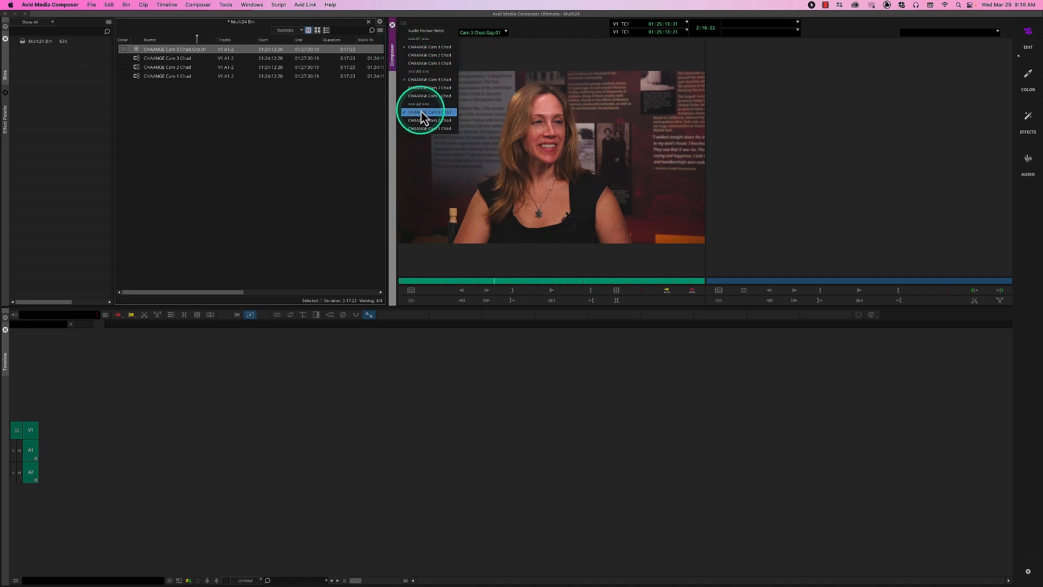
pyautogui.click(426, 55)
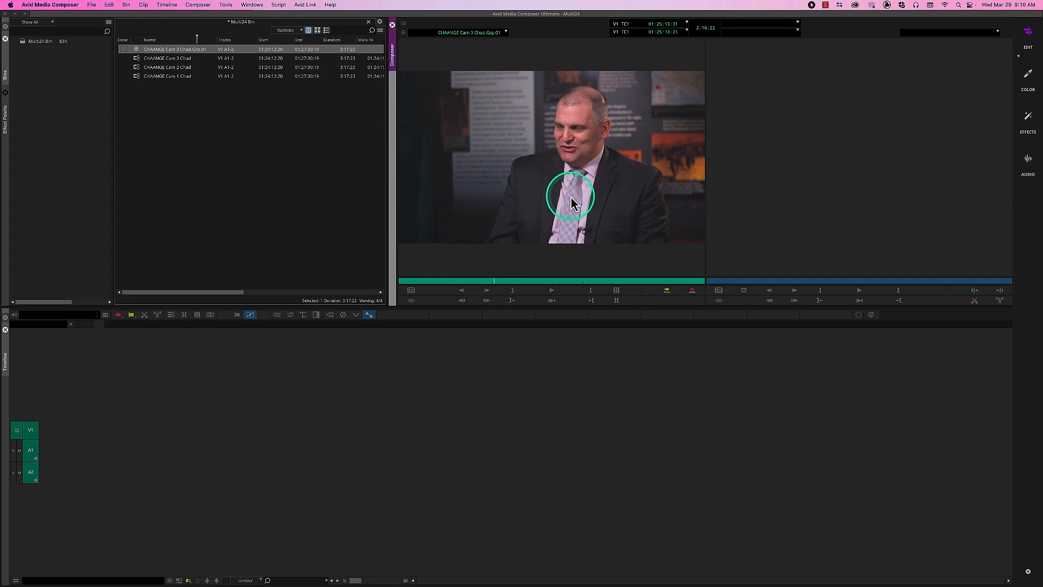
pyautogui.press('space')
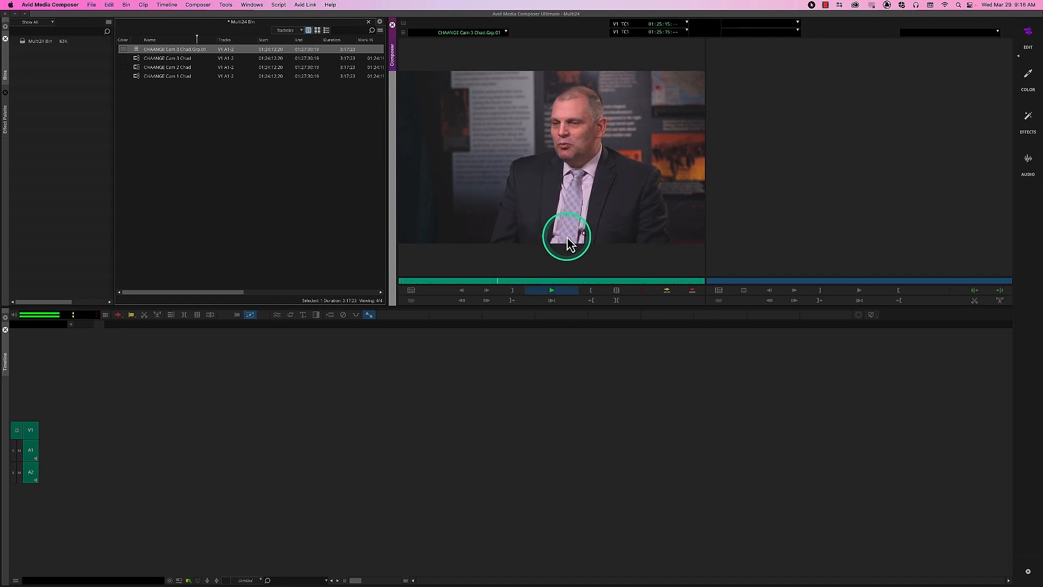
pyautogui.press('space')
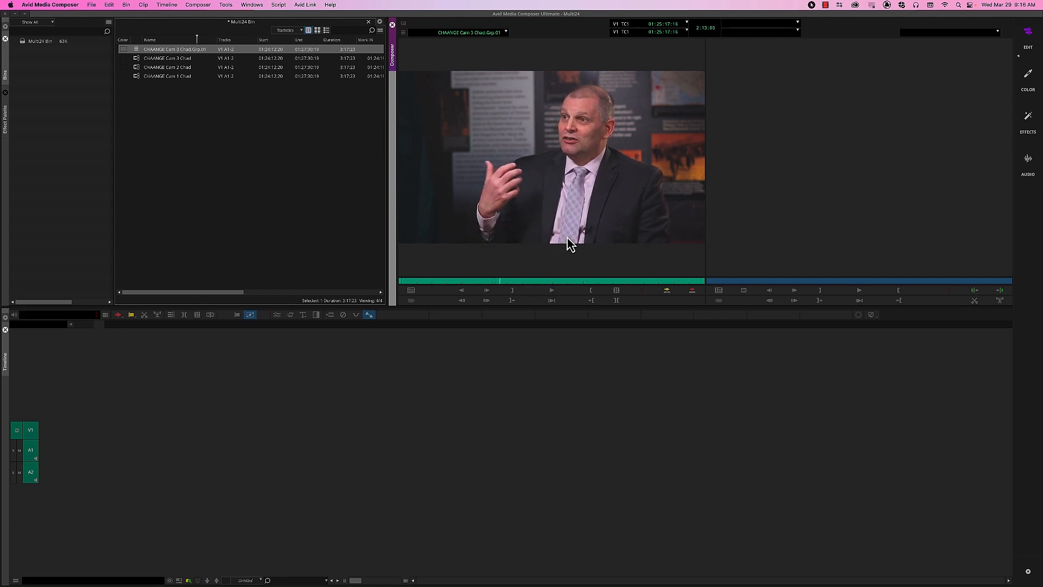
pyautogui.click(403, 31)
pyautogui.click(419, 64)
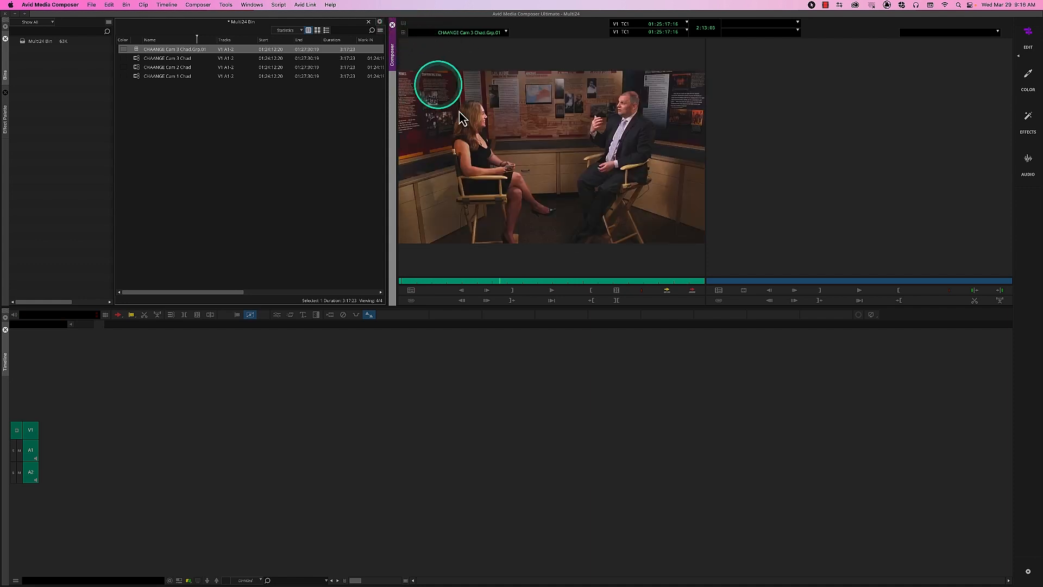
# Step: Play the group clip briefly, and set its A1 and A2 audio sources to Cam 2
pyautogui.press('space')
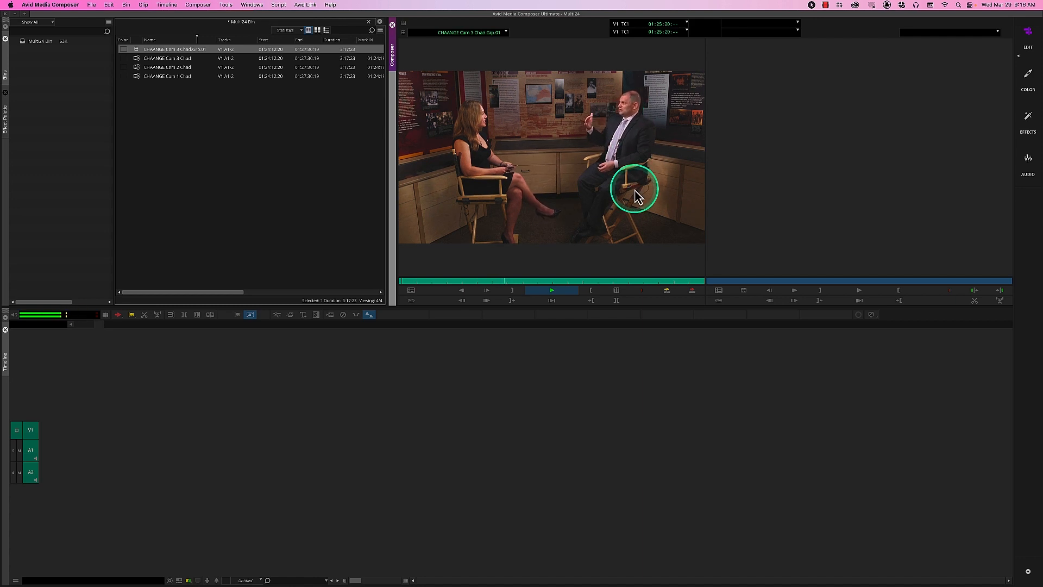
pyautogui.click(403, 31)
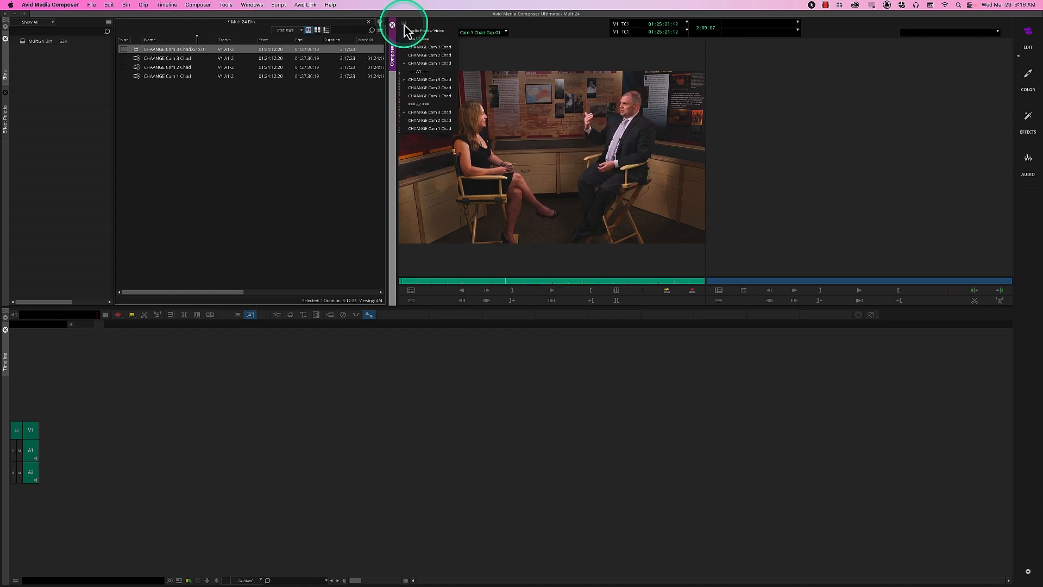
pyautogui.click(438, 88)
pyautogui.click(403, 24)
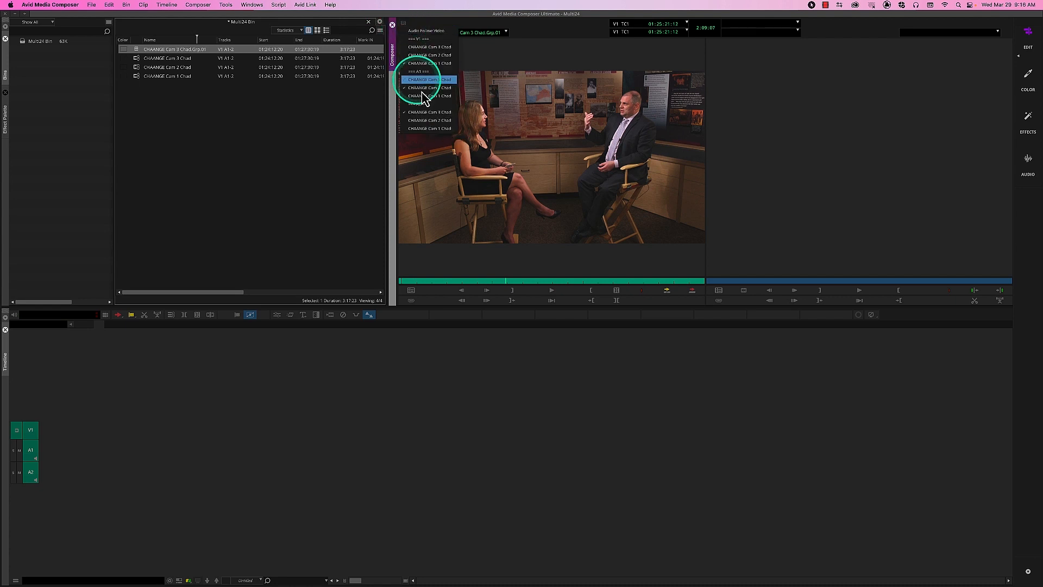
pyautogui.click(432, 120)
pyautogui.click(403, 25)
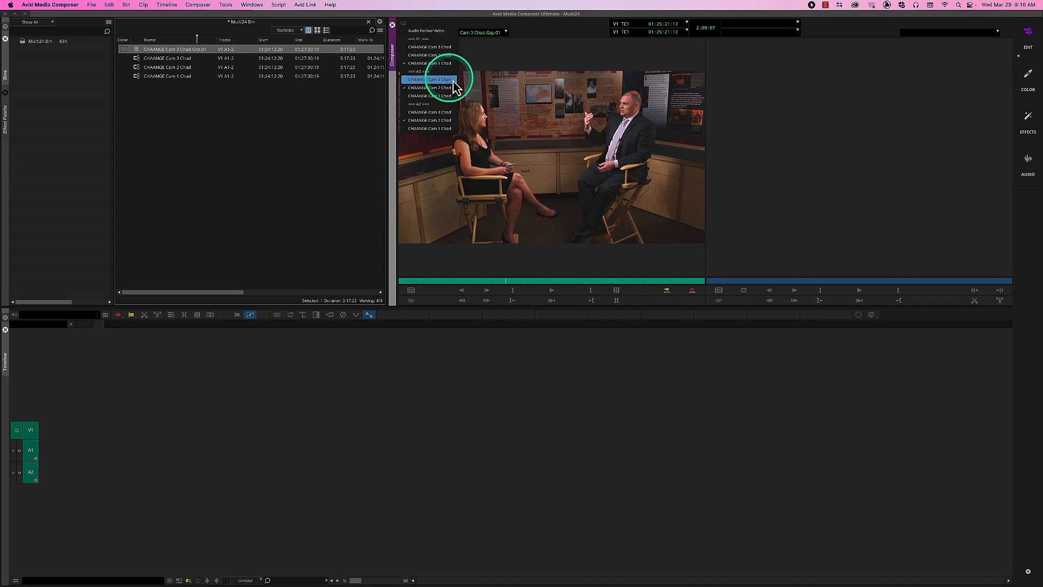
pyautogui.click(582, 146)
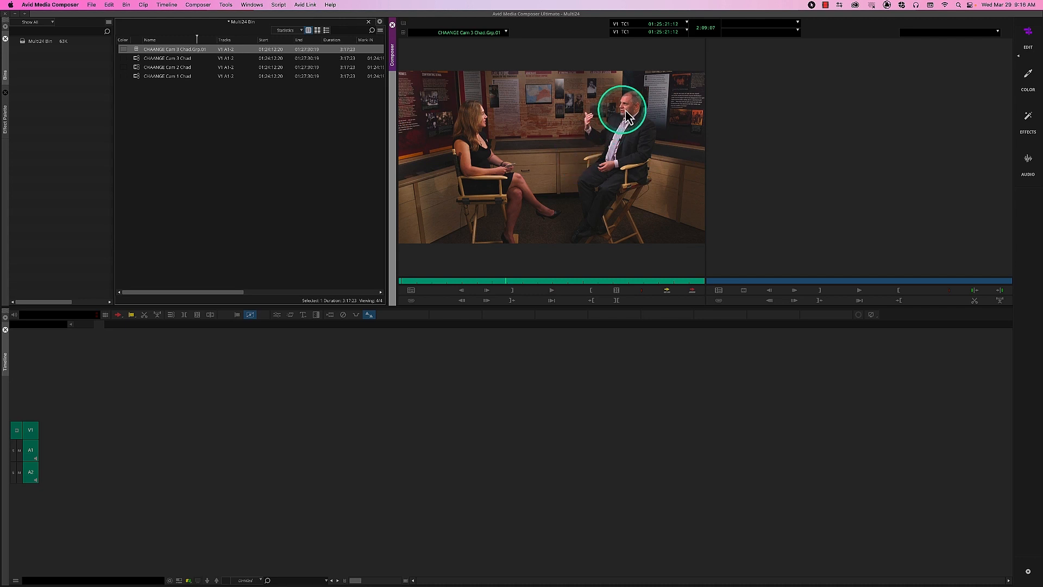
# Step: Play the group clip from the current position and from an earlier point to check the Cam 2 audio
pyautogui.press('space')
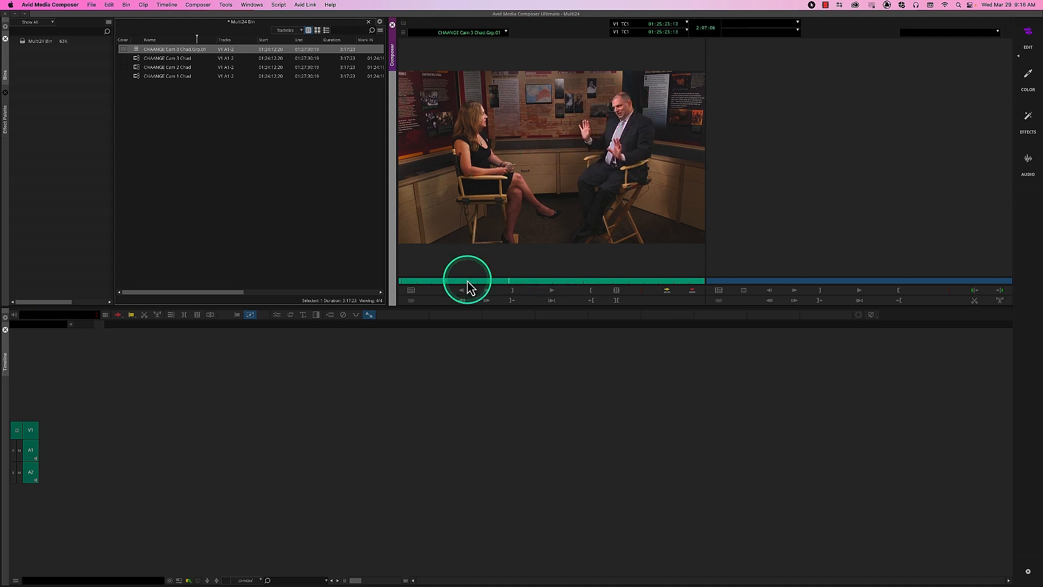
pyautogui.click(433, 281)
pyautogui.press('space')
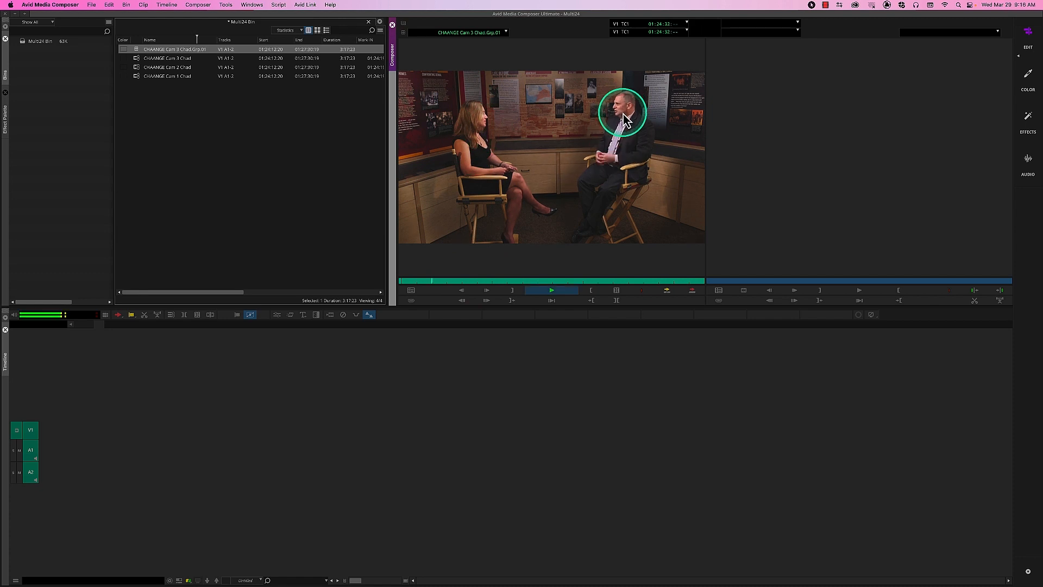
pyautogui.press('space')
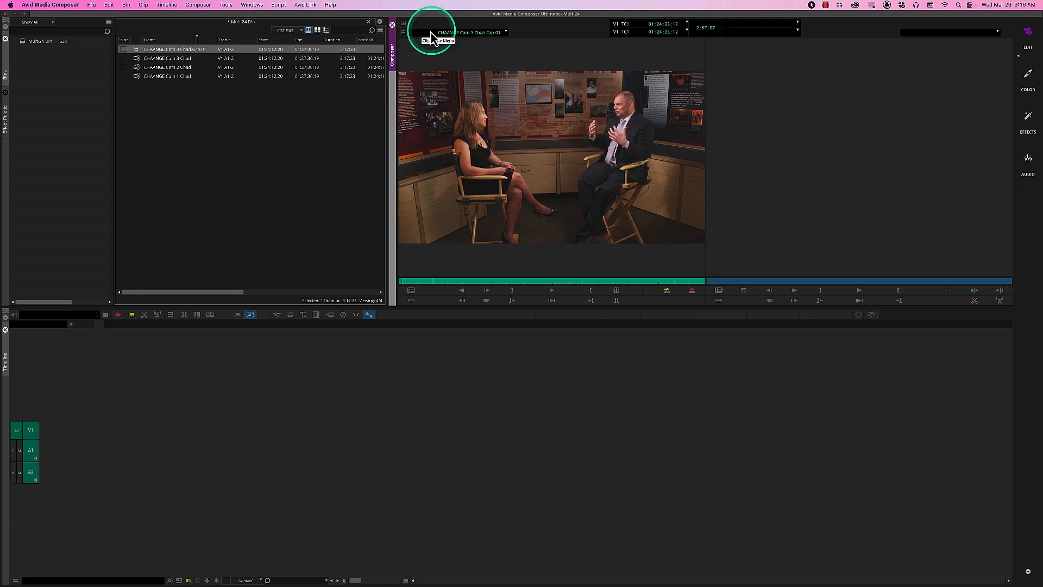
# Step: Switch the group clip's V1 angle repeatedly between Cam 2, Cam 1 and Cam 3, ending on Cam 3
pyautogui.click(409, 33)
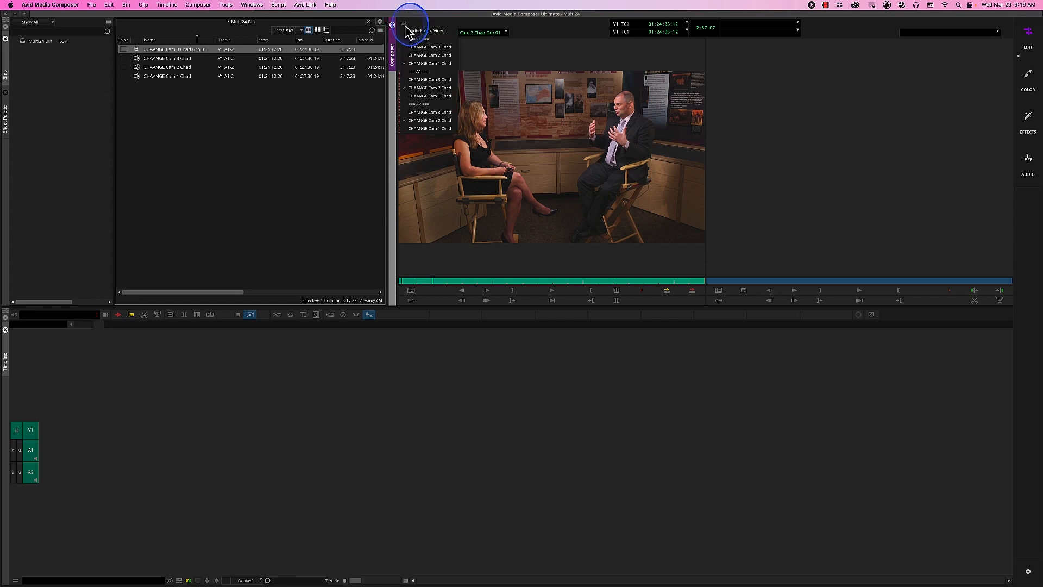
pyautogui.click(427, 50)
pyautogui.click(408, 30)
pyautogui.click(419, 50)
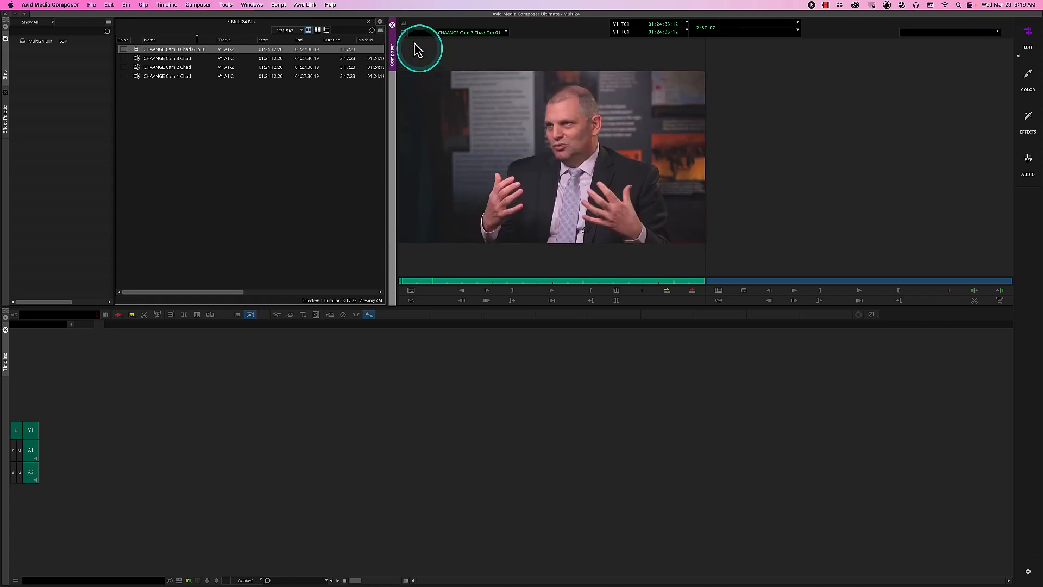
pyautogui.click(406, 30)
pyautogui.click(419, 64)
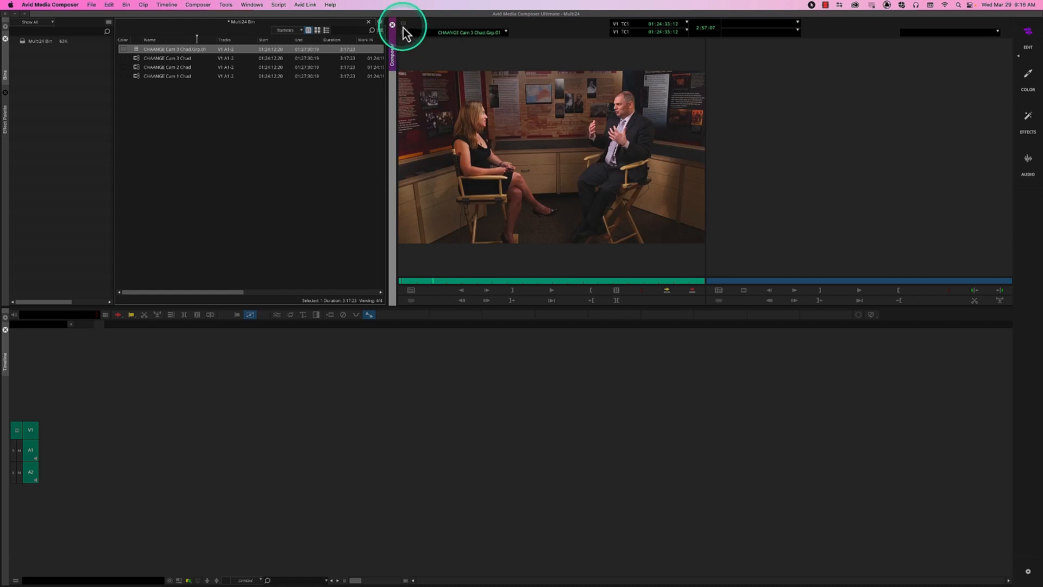
pyautogui.click(403, 30)
pyautogui.click(421, 52)
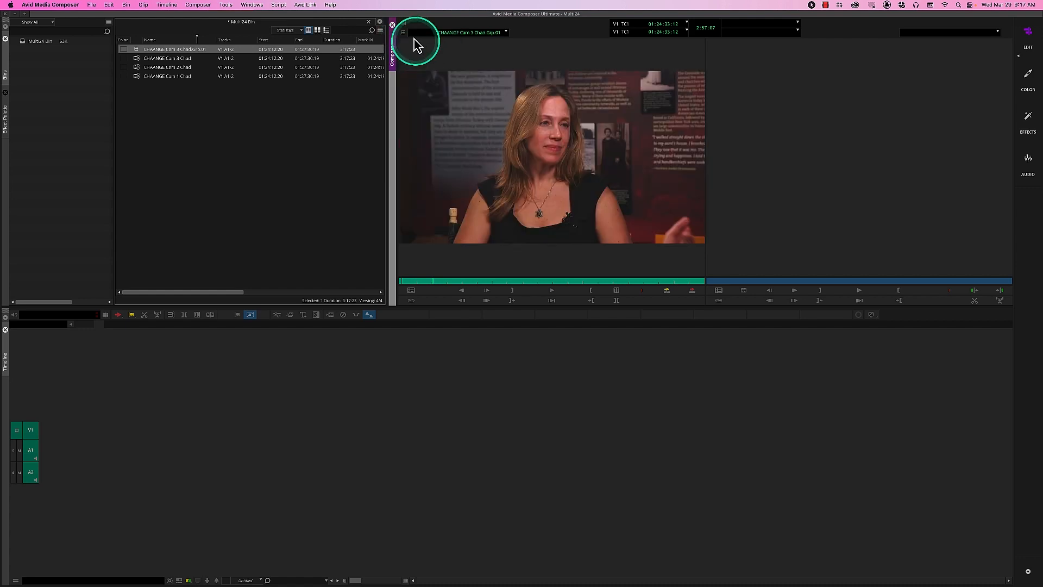
pyautogui.click(406, 31)
pyautogui.click(426, 55)
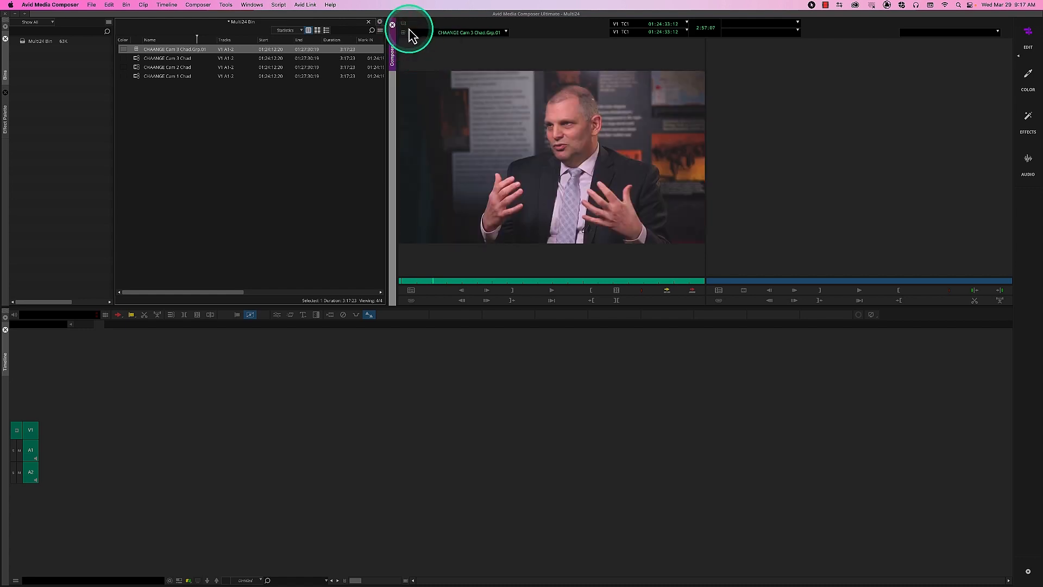
pyautogui.click(406, 31)
pyautogui.click(425, 63)
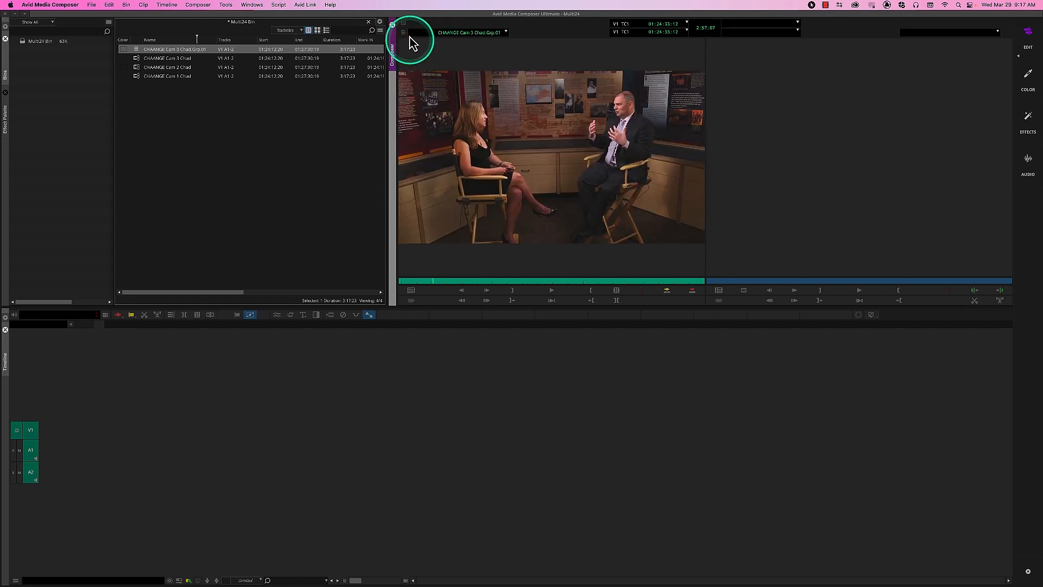
pyautogui.click(407, 31)
pyautogui.click(425, 52)
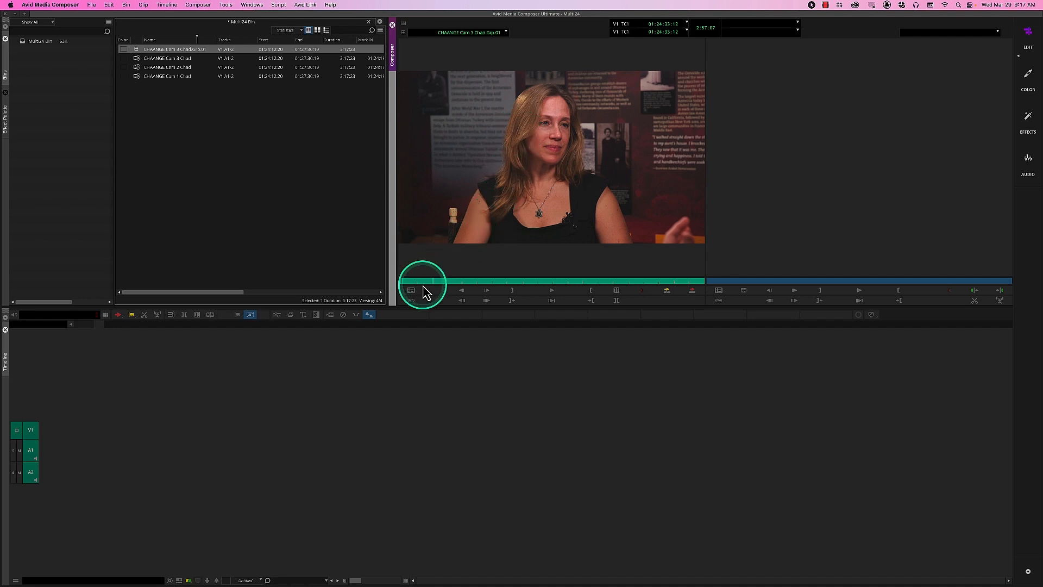
# Step: Mark an In point near the start and an Out point near the end of the group clip
pyautogui.moveTo(417, 282); pyautogui.dragTo(685, 284)
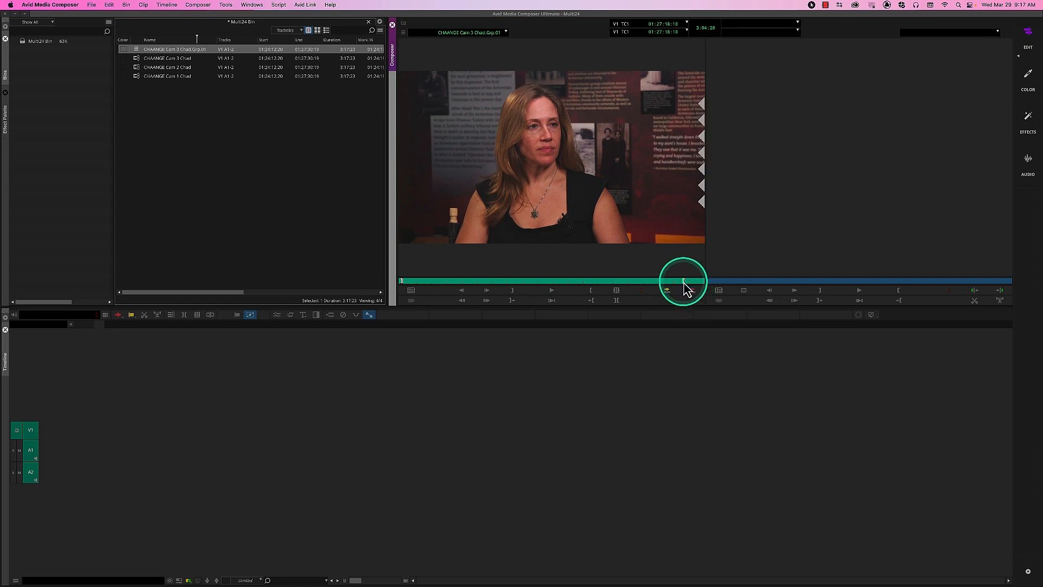
pyautogui.click(675, 291)
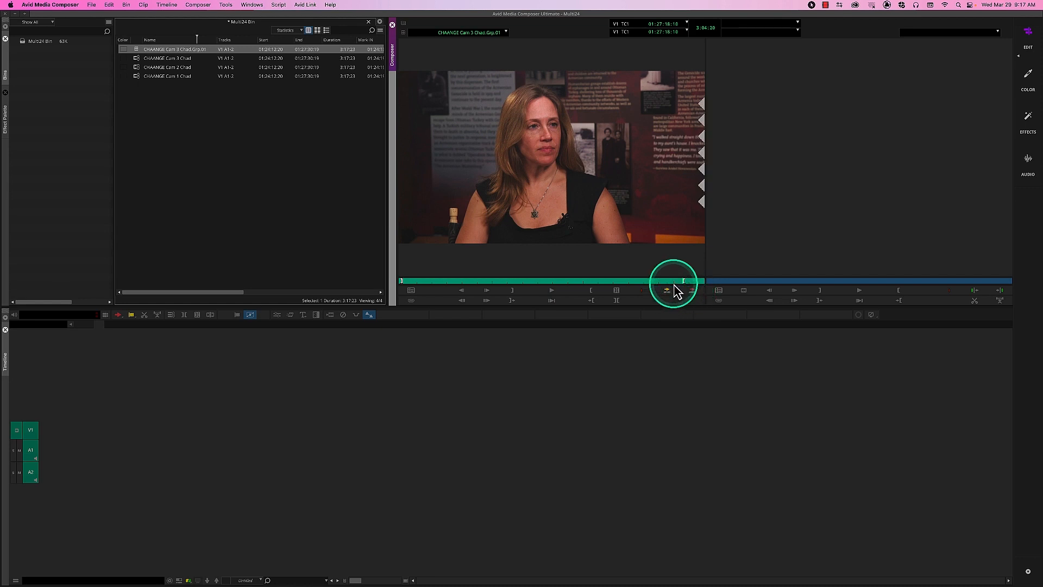
pyautogui.click(674, 293)
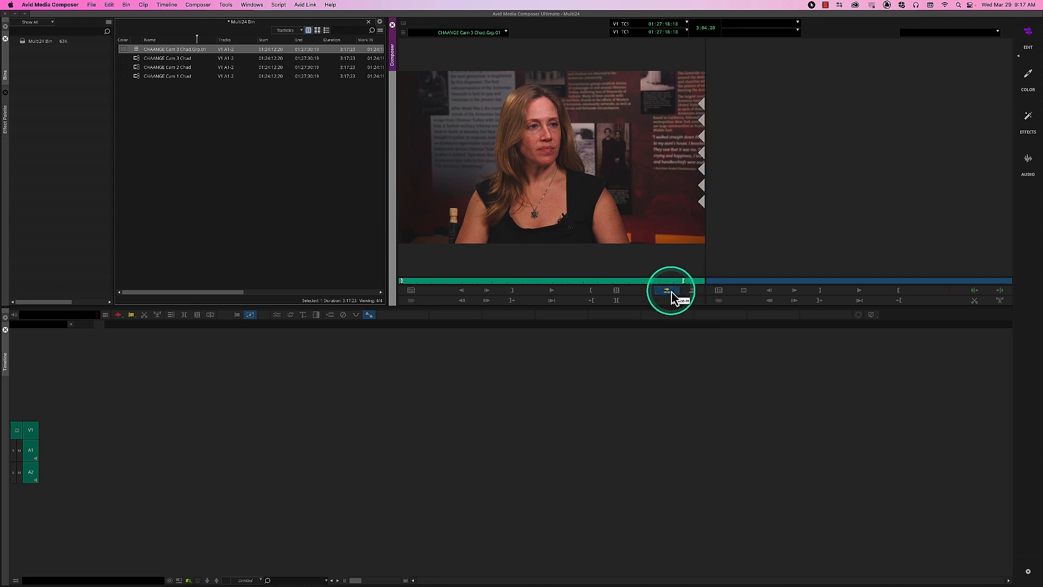
# Step: Create a new sequence named ChangeSequence and splice the marked section of the group clip into it
pyautogui.click(491, 390)
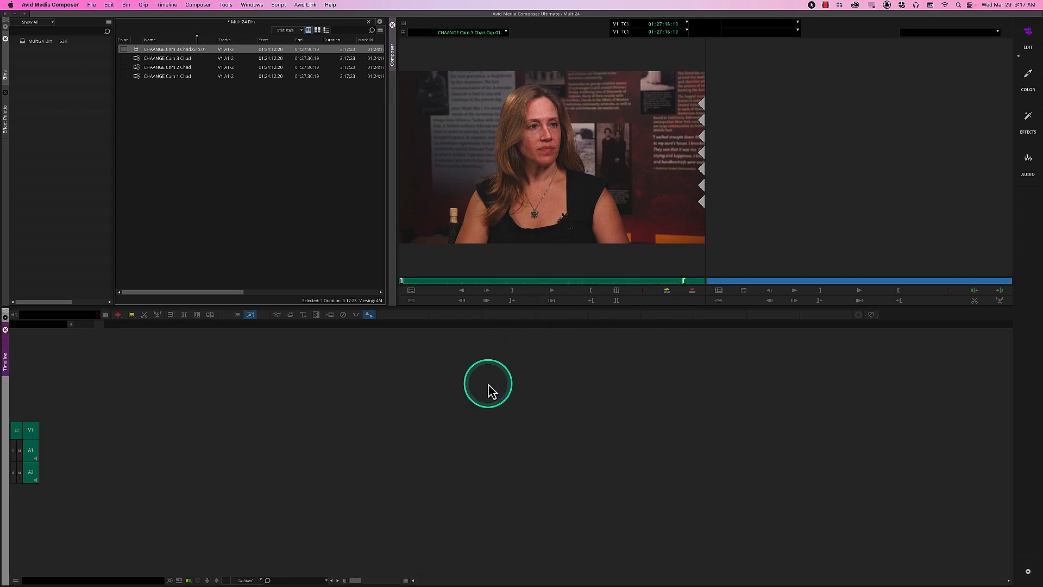
pyautogui.press('super+shift+n')
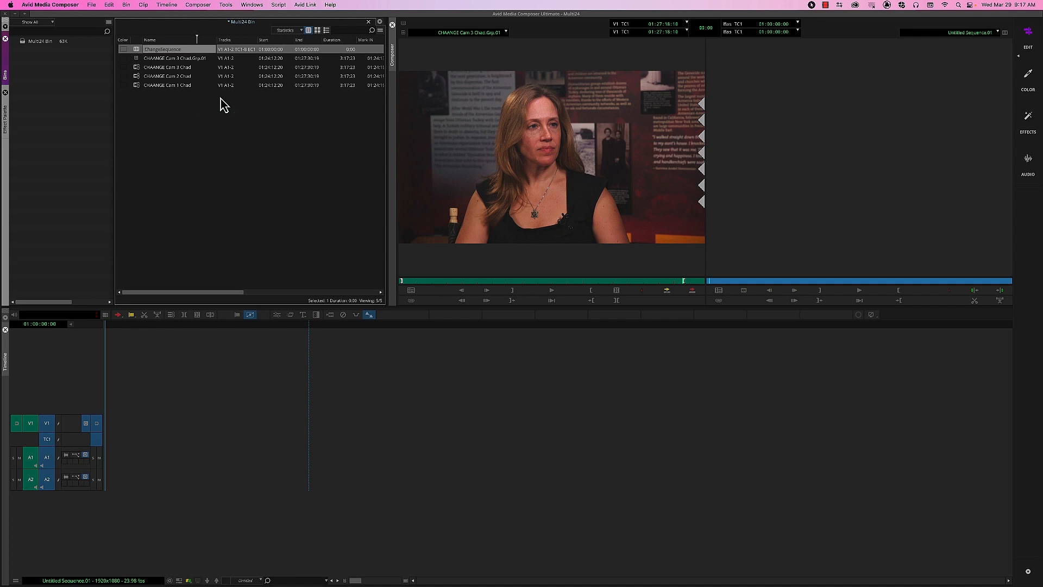
pyautogui.press('Return')
pyautogui.click(500, 117)
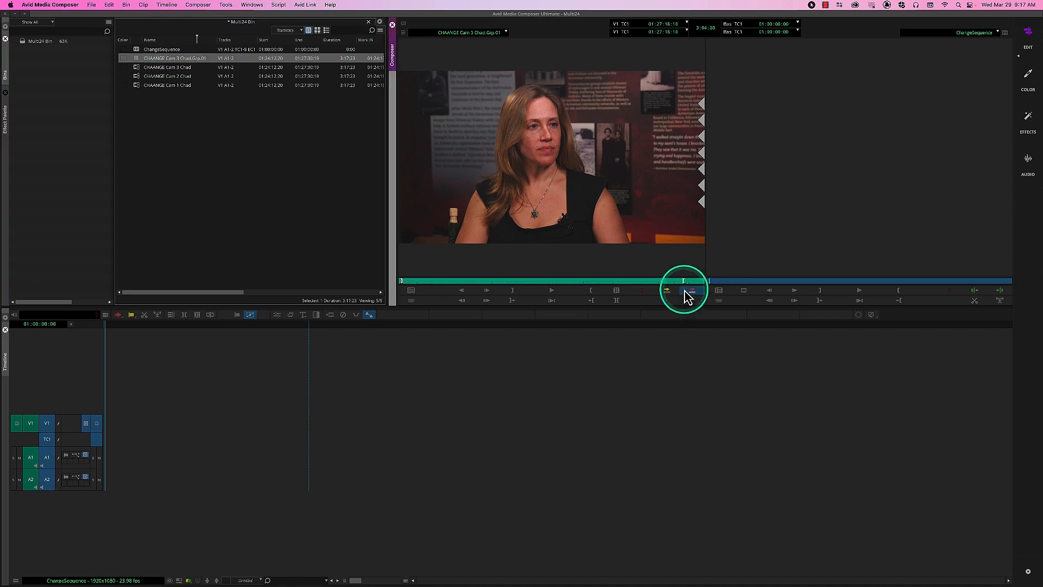
pyautogui.click(667, 291)
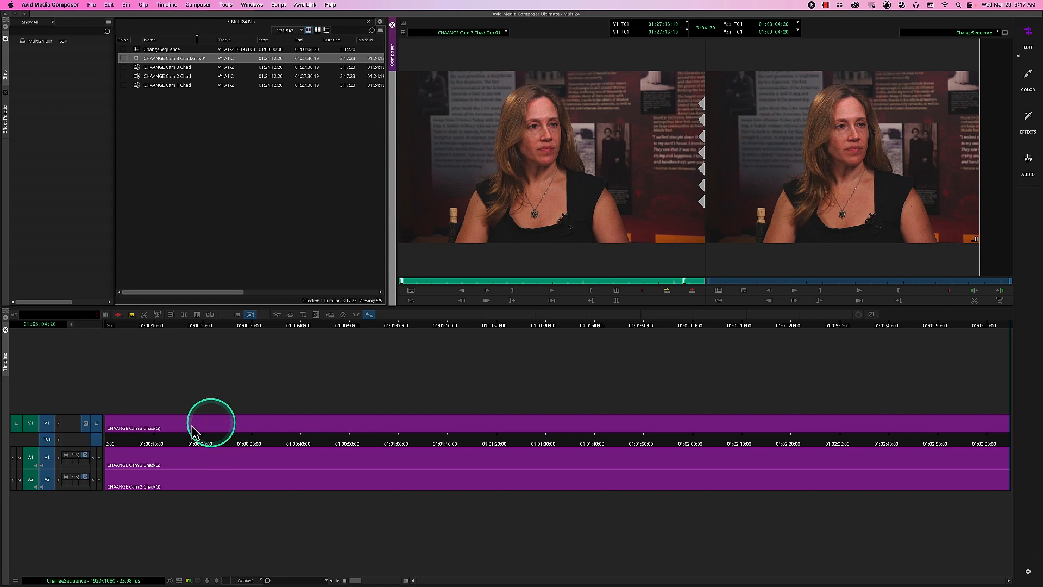
# Step: Change the audio source of the group clip on both A1 and A2 in the sequence to Cam 3
pyautogui.moveTo(146, 441)
pyautogui.mouseDown()
pyautogui.moveTo(135, 426)
pyautogui.moveTo(186, 442)
pyautogui.moveTo(130, 445)
pyautogui.moveTo(151, 447)
pyautogui.mouseUp()
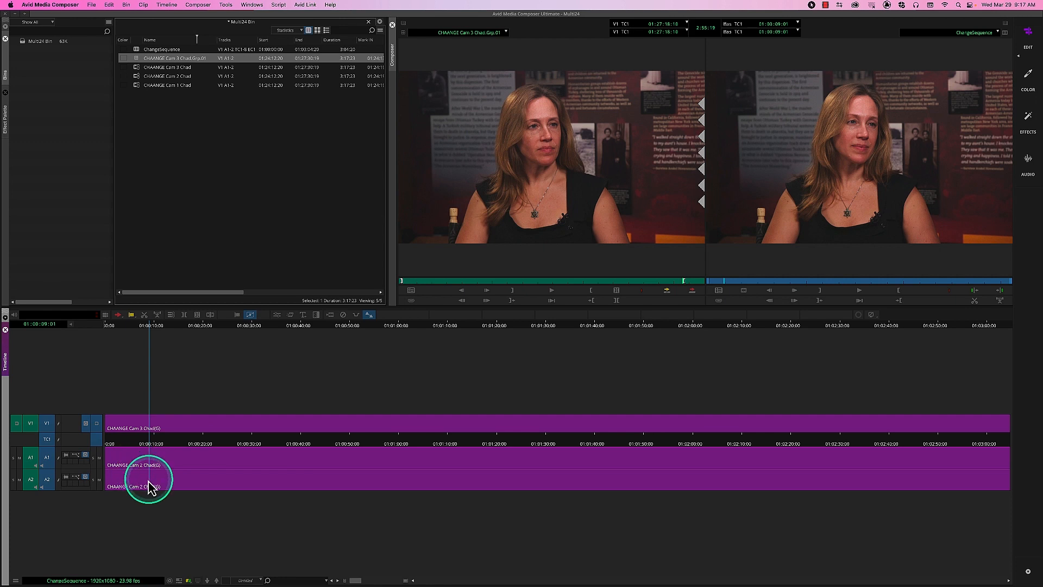
pyautogui.click(401, 25)
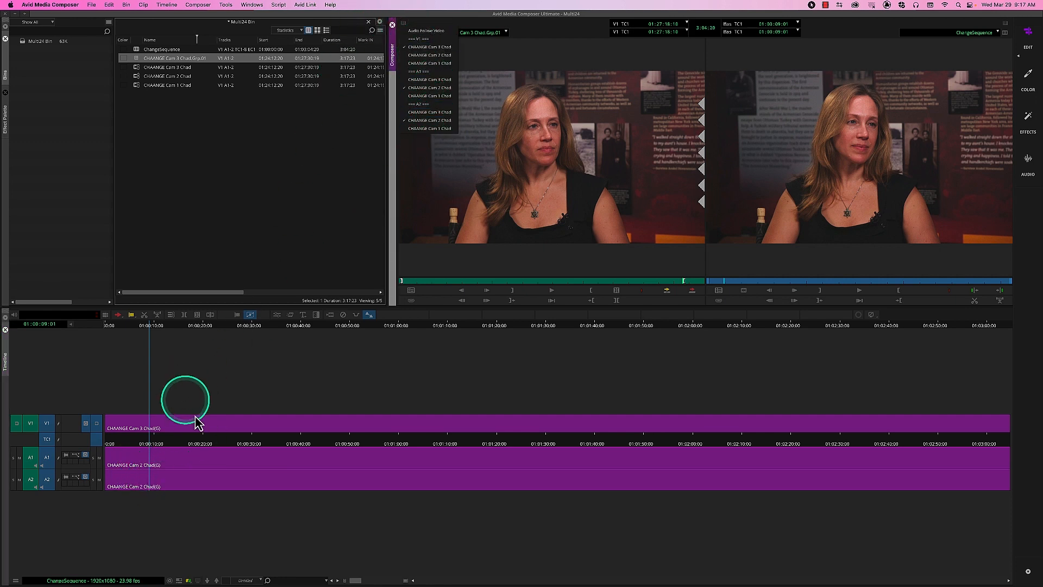
pyautogui.click(200, 439)
pyautogui.rightClick(155, 463)
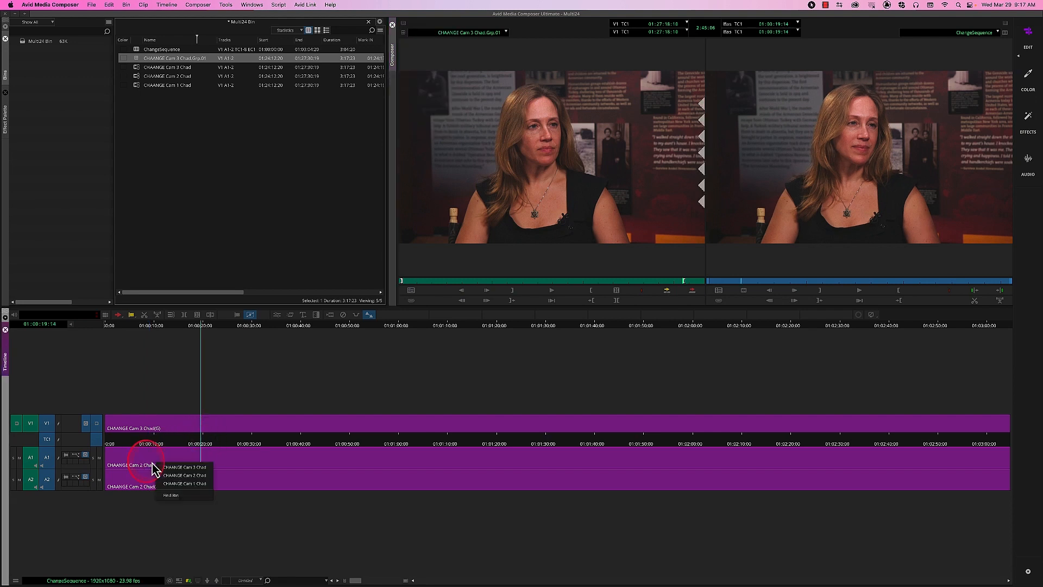
pyautogui.click(180, 468)
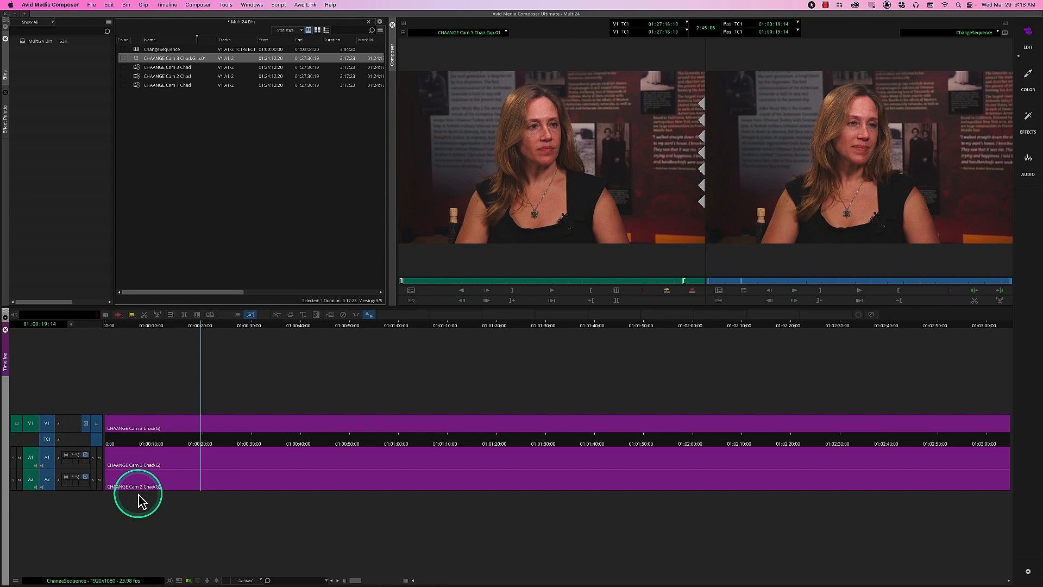
pyautogui.rightClick(166, 479)
pyautogui.click(182, 485)
# Step: Try the Cam 2 and Cam 1 angles on the sequence's V1 segment, and return it to Cam 3
pyautogui.click(170, 439)
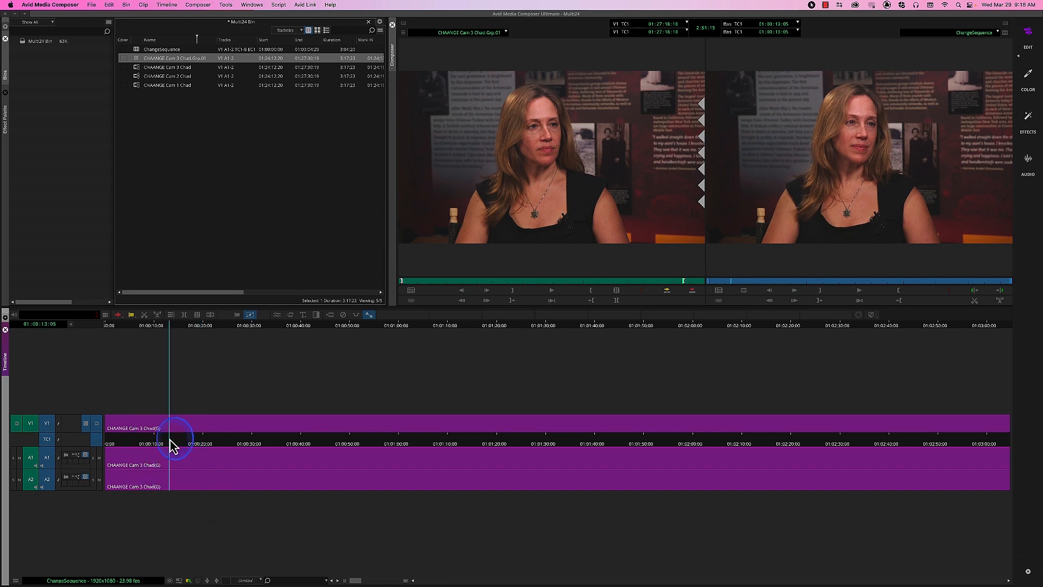
pyautogui.rightClick(185, 429)
pyautogui.click(205, 439)
pyautogui.rightClick(193, 431)
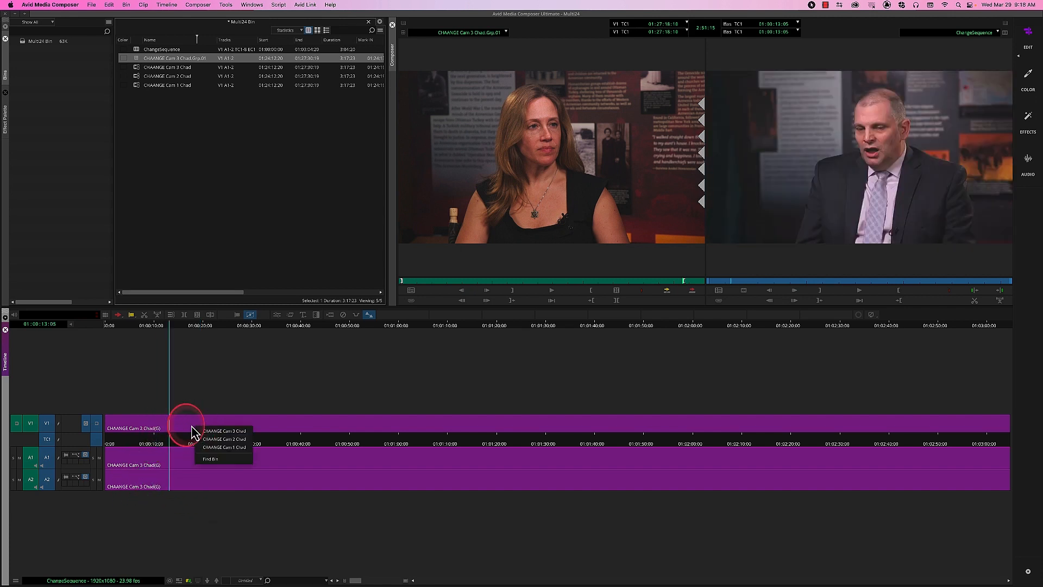
pyautogui.click(207, 447)
pyautogui.rightClick(202, 429)
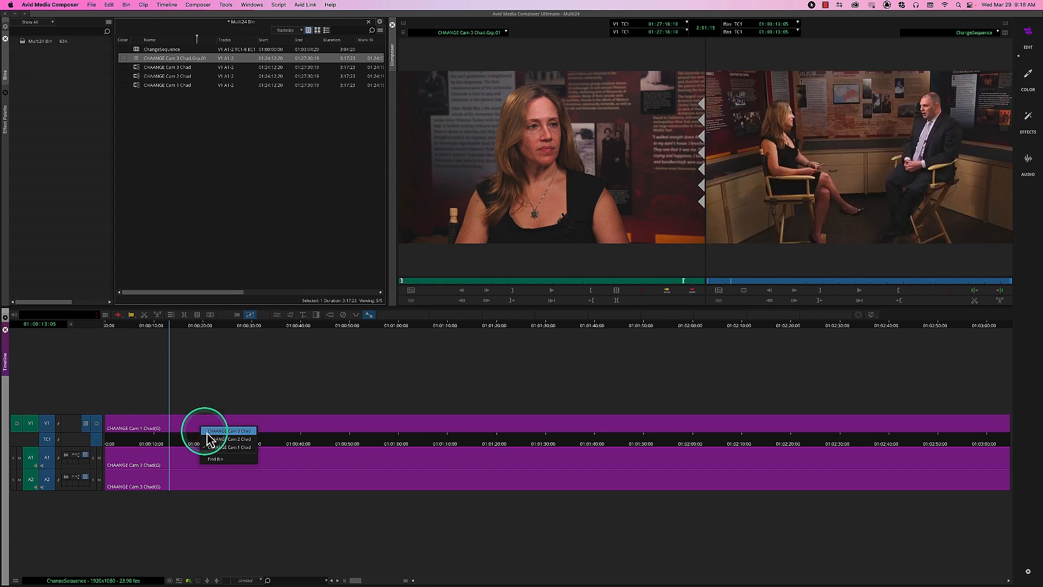
pyautogui.click(213, 432)
# Step: Move further along the sequence, switch the V1 segment to Cam 2, and change it to Cam 1
pyautogui.moveTo(197, 442); pyautogui.dragTo(239, 442)
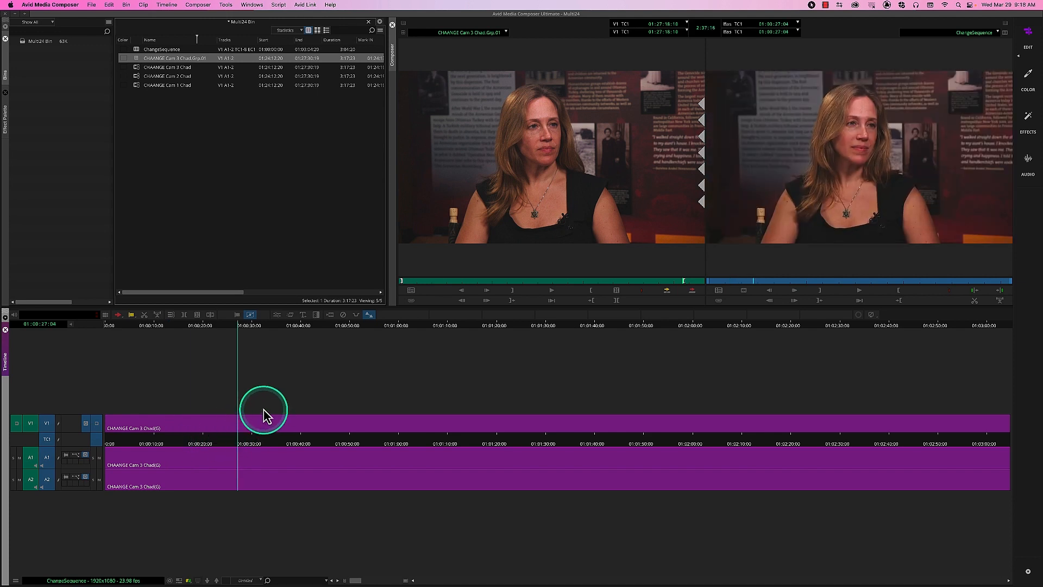
pyautogui.rightClick(269, 426)
pyautogui.click(279, 442)
pyautogui.rightClick(248, 441)
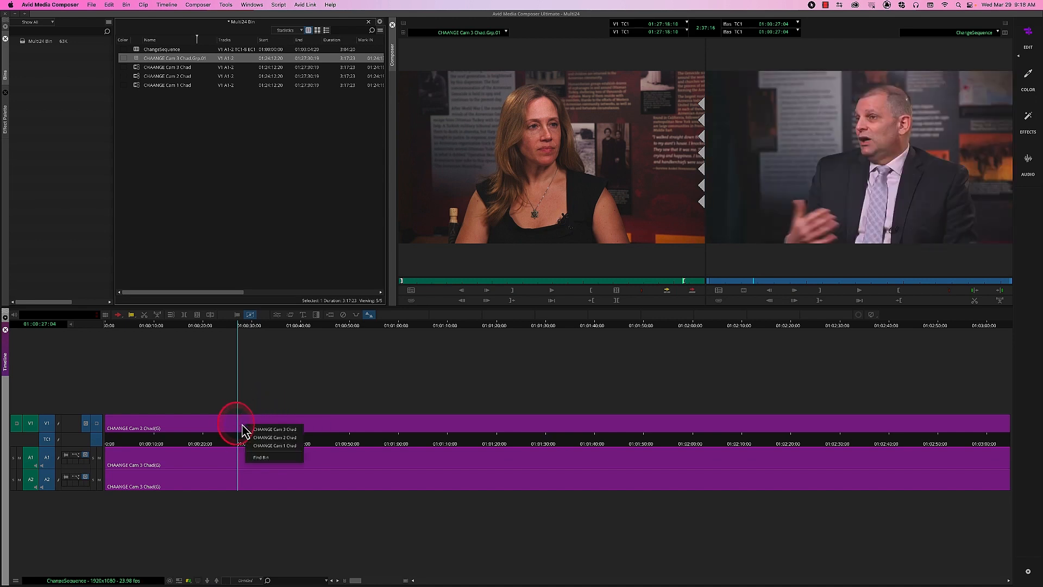
pyautogui.click(249, 441)
# Step: Try an edit across all tracks of the sequence at 01:00:10:15, and replace it with a cut on V1 only
pyautogui.moveTo(249, 441); pyautogui.dragTo(151, 453)
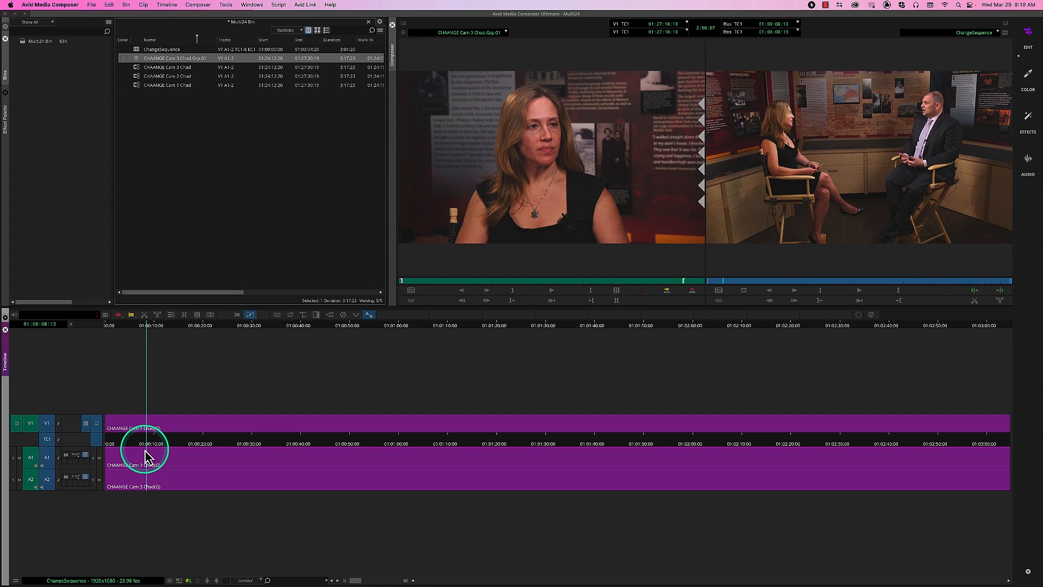
pyautogui.moveTo(145, 451)
pyautogui.mouseDown()
pyautogui.moveTo(109, 446)
pyautogui.moveTo(157, 442)
pyautogui.mouseUp()
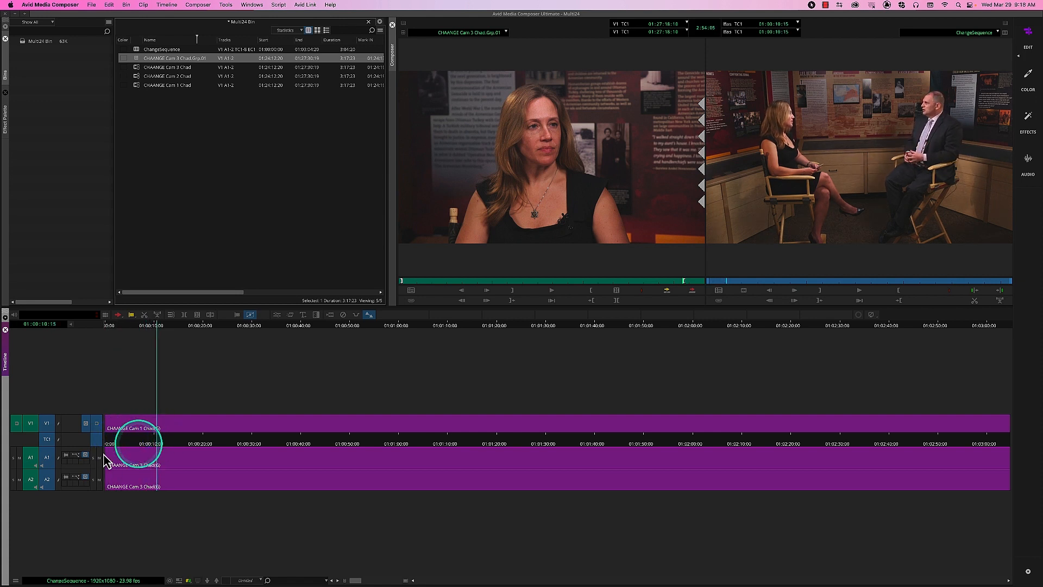
pyautogui.click(46, 459)
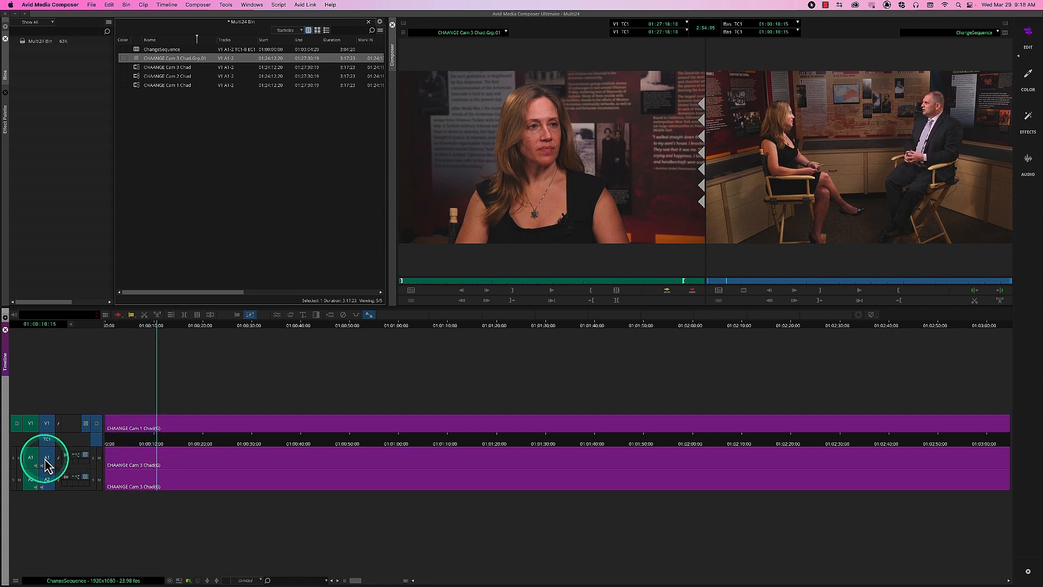
pyautogui.click(210, 318)
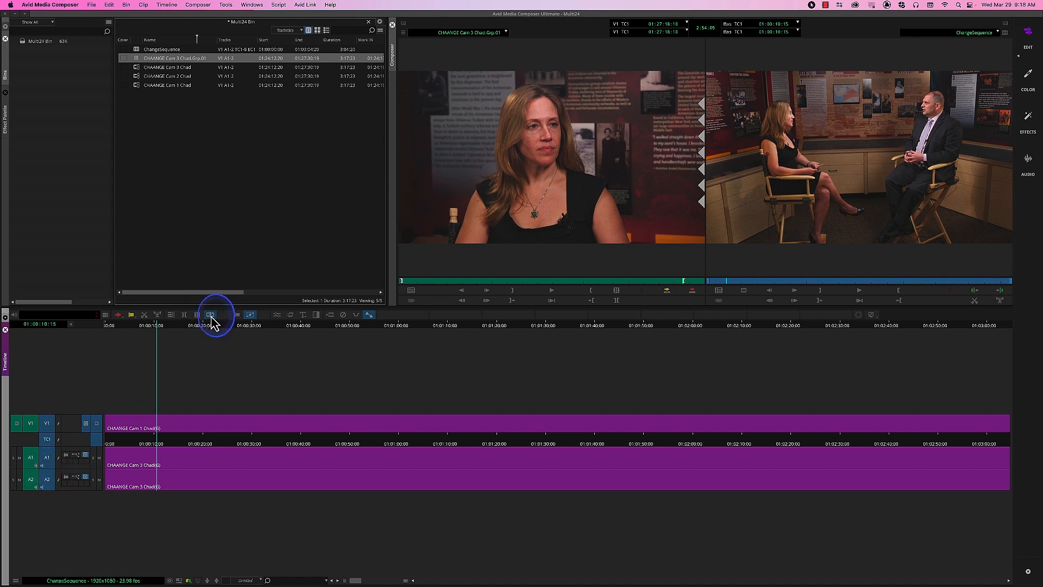
pyautogui.click(125, 442)
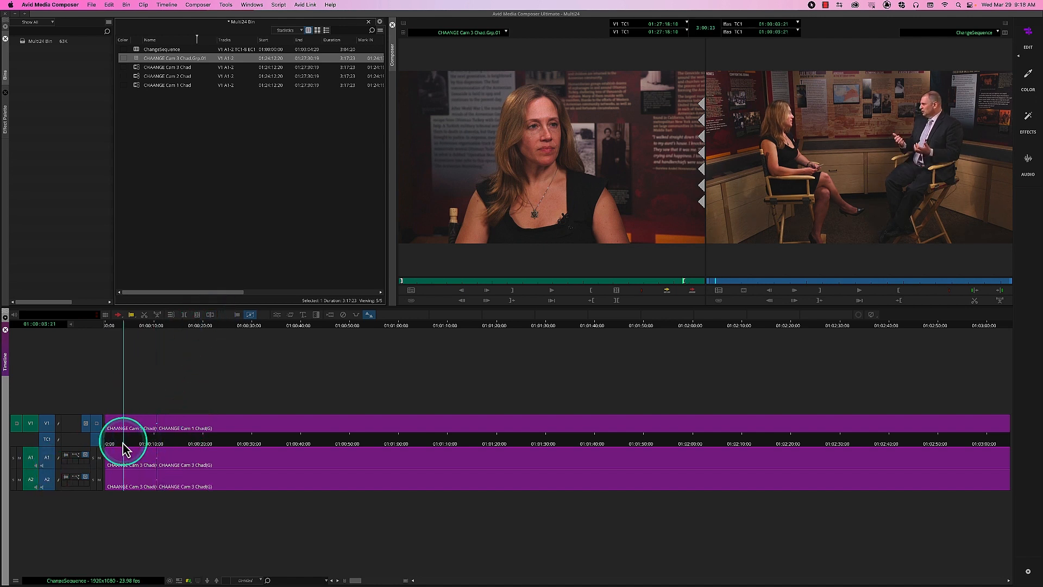
pyautogui.press('super+z')
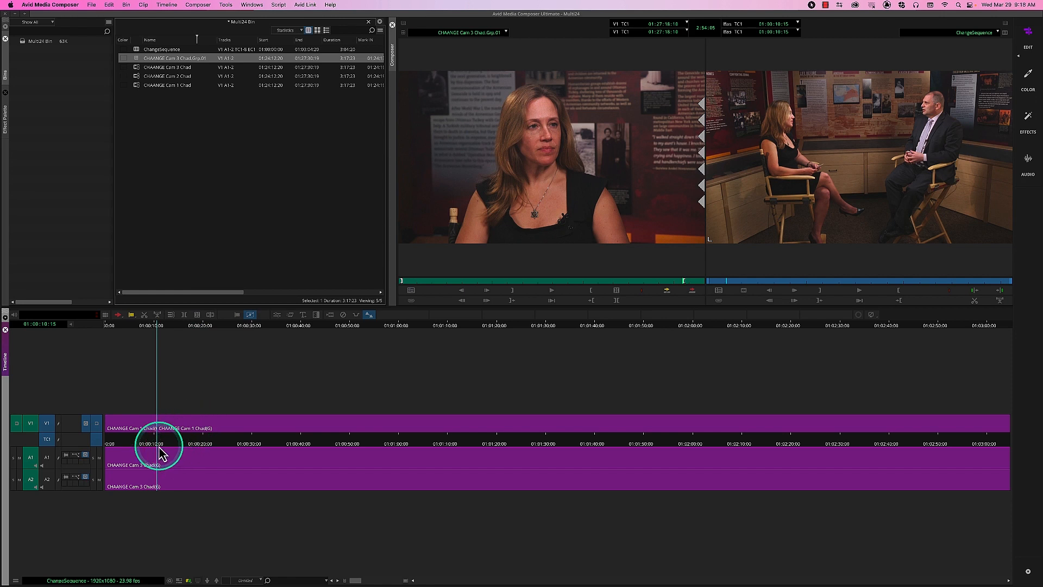
# Step: Switch the V1 segment after the 01:00:10:15 cut to the Cam 2 angle
pyautogui.moveTo(158, 442); pyautogui.dragTo(180, 449)
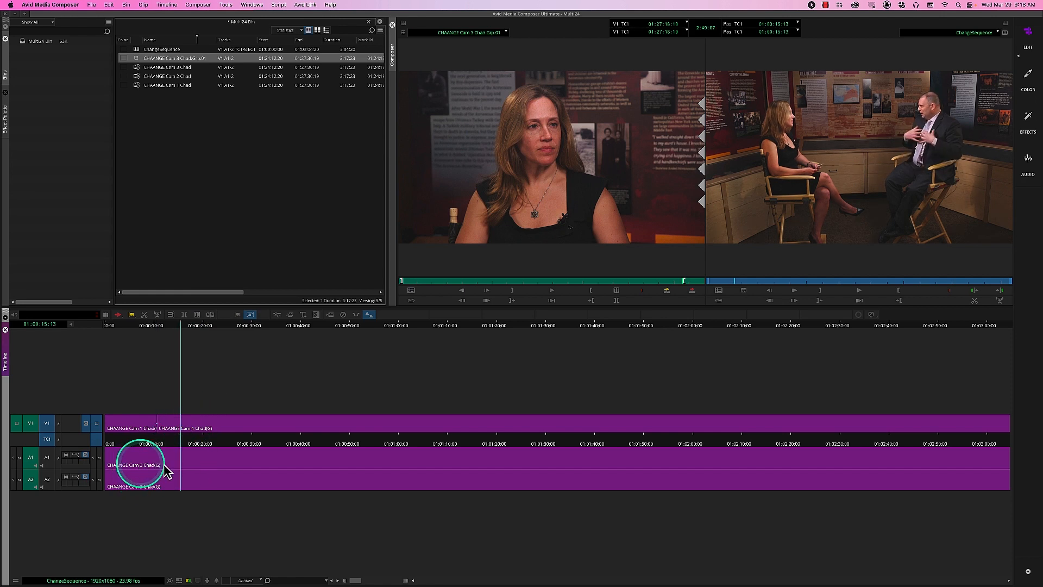
pyautogui.click(168, 441)
pyautogui.moveTo(170, 445); pyautogui.dragTo(188, 446)
pyautogui.rightClick(183, 427)
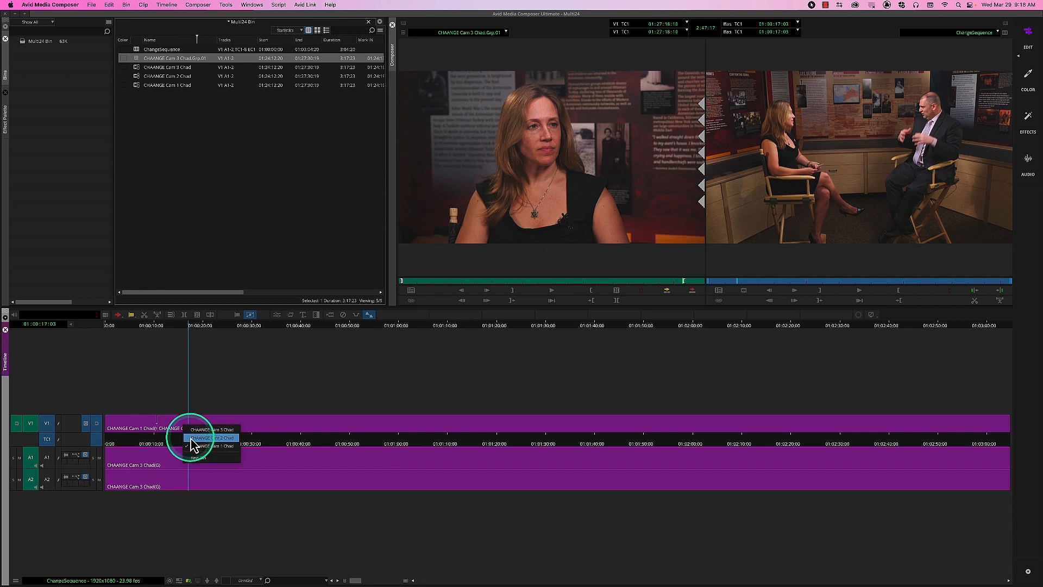
pyautogui.click(192, 438)
# Step: Cut V1 at 01:00:19:14 and switch the segment after the cut to Cam 3
pyautogui.moveTo(188, 442)
pyautogui.mouseDown()
pyautogui.moveTo(224, 445)
pyautogui.moveTo(205, 442)
pyautogui.mouseUp()
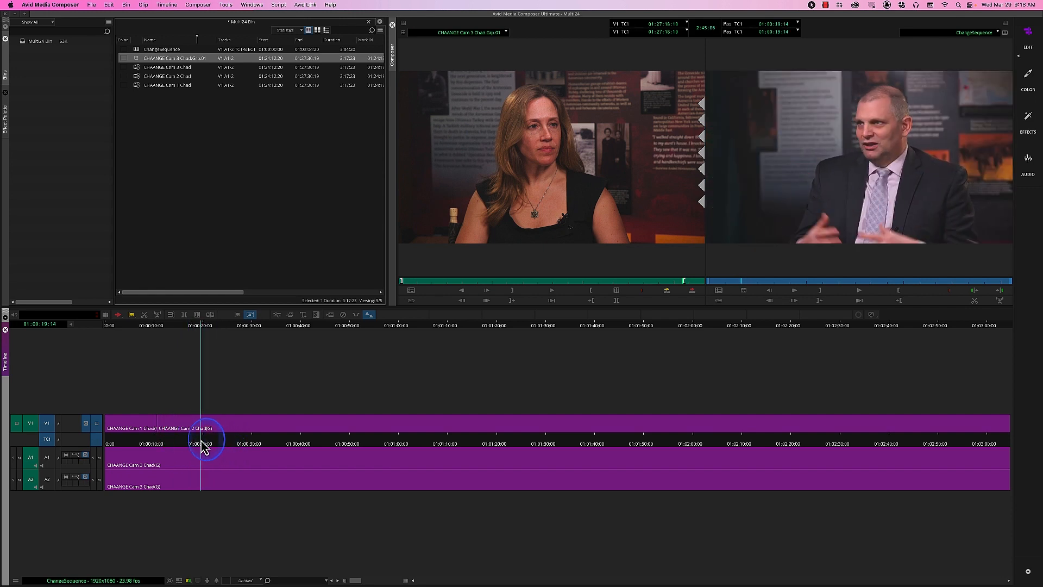
pyautogui.click(212, 317)
pyautogui.keyDown('ctrl'); pyautogui.keyDown('shift'); pyautogui.click(248, 428); pyautogui.keyUp('shift'); pyautogui.keyUp('ctrl')
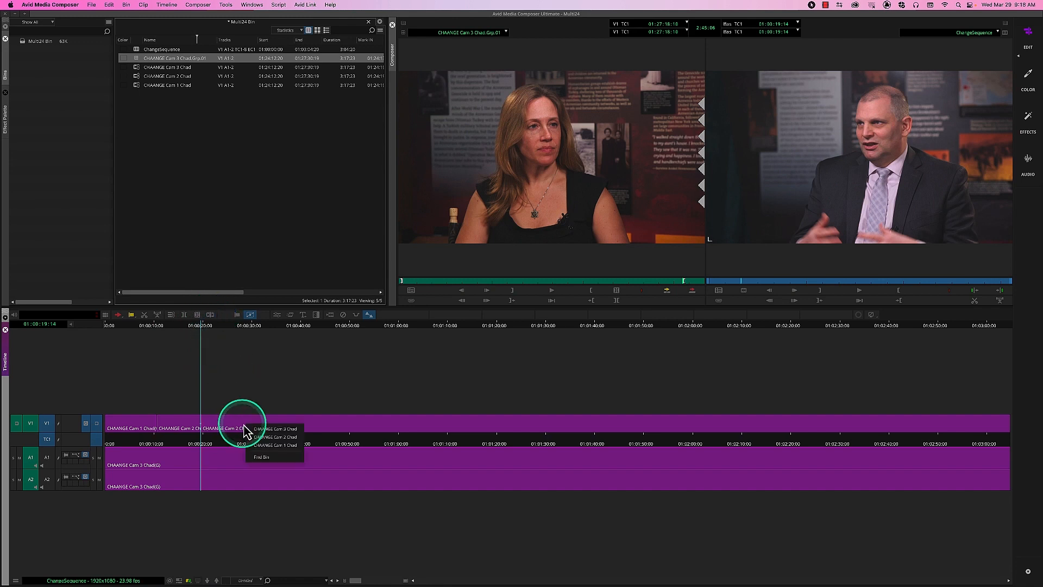
pyautogui.click(251, 432)
pyautogui.moveTo(198, 445); pyautogui.dragTo(224, 447)
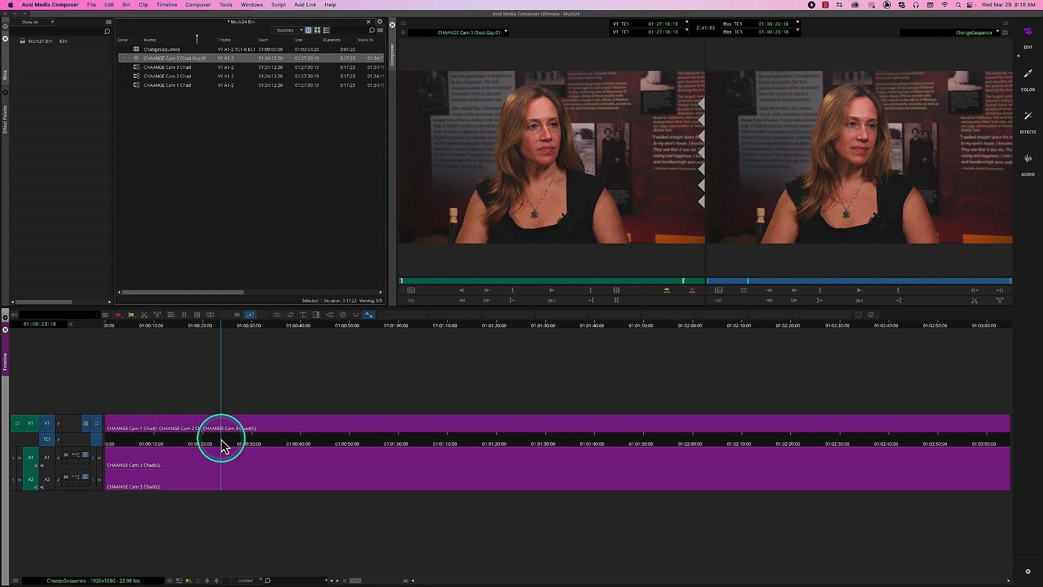
# Step: Undo the V1 cuts and angle changes, restoring the single uncut segment
pyautogui.press('super+z')
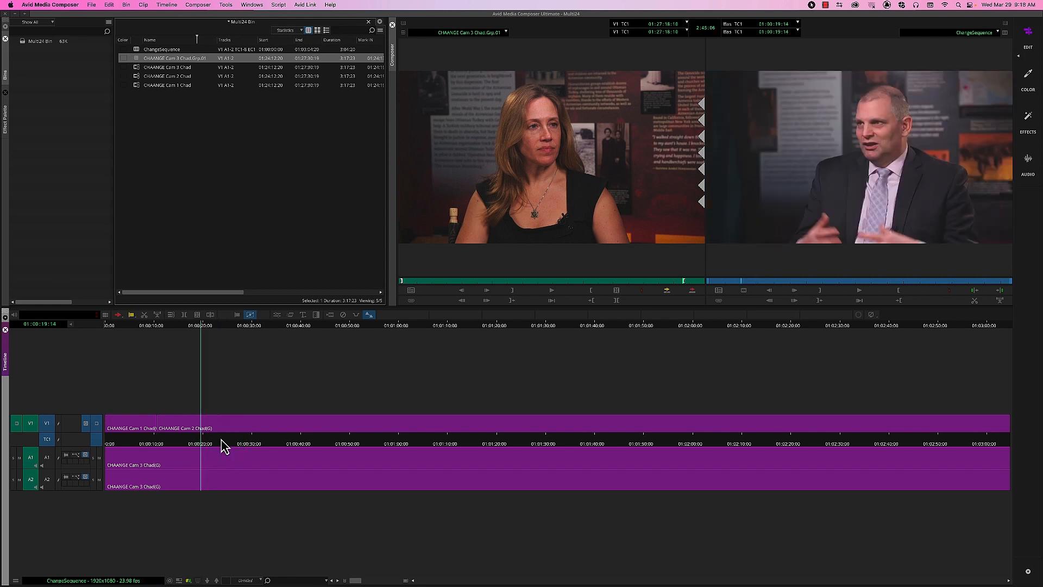
pyautogui.press('super+z')
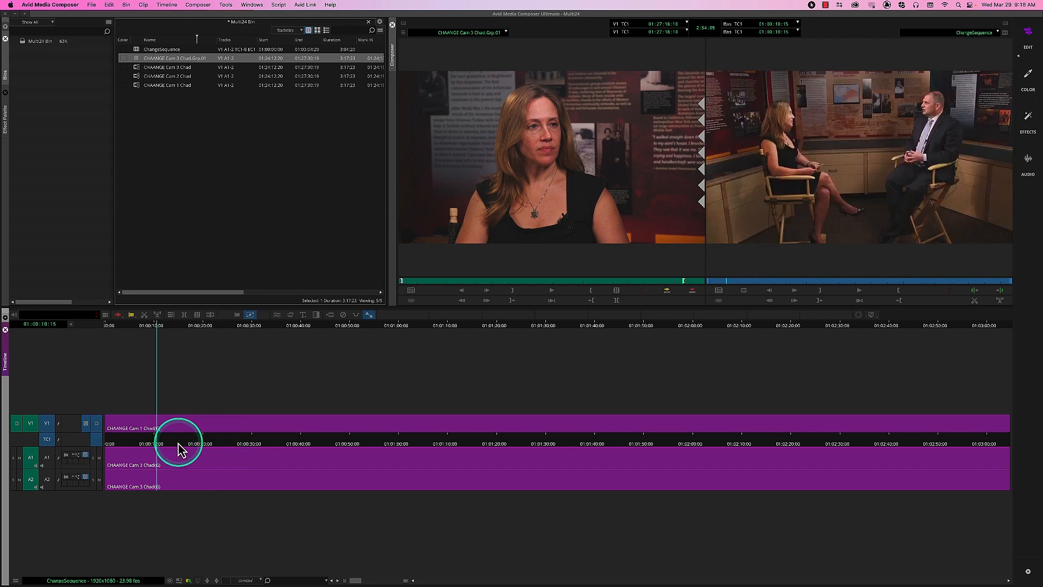
# Step: Return to the start of the sequence and turn on MultiCamera Mode
pyautogui.moveTo(179, 443); pyautogui.dragTo(94, 429)
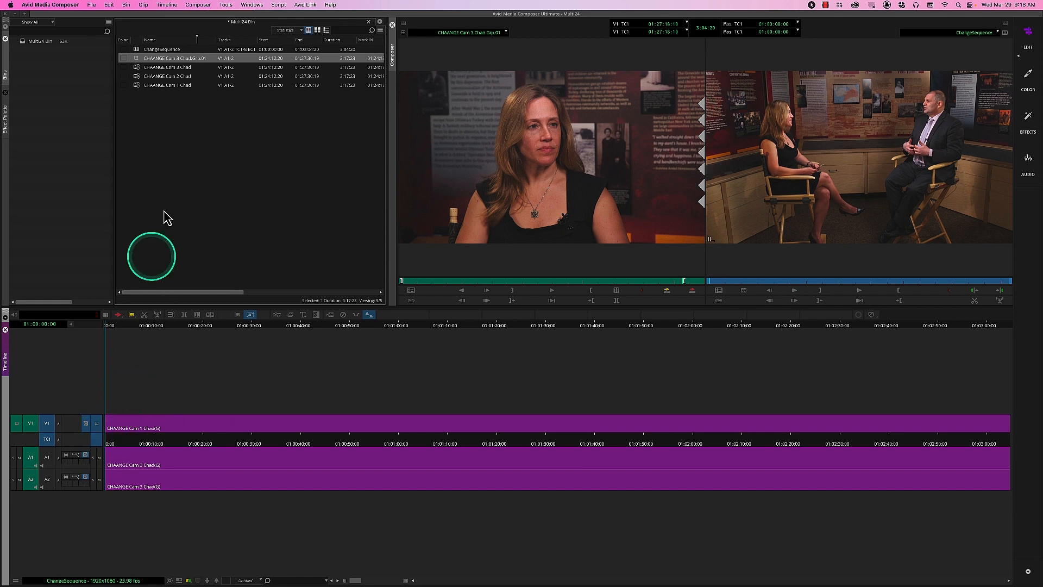
pyautogui.click(196, 6)
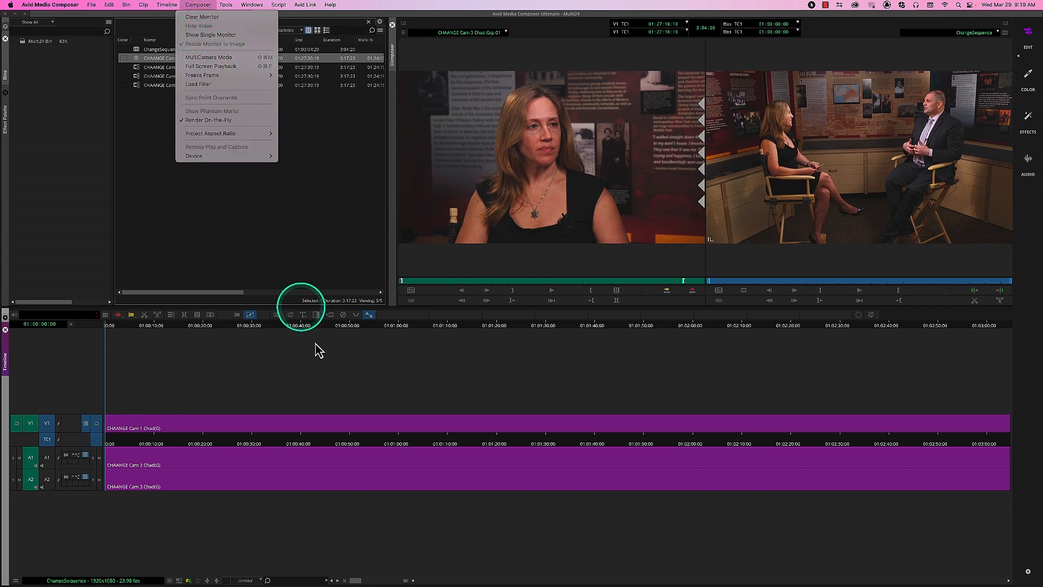
pyautogui.click(241, 57)
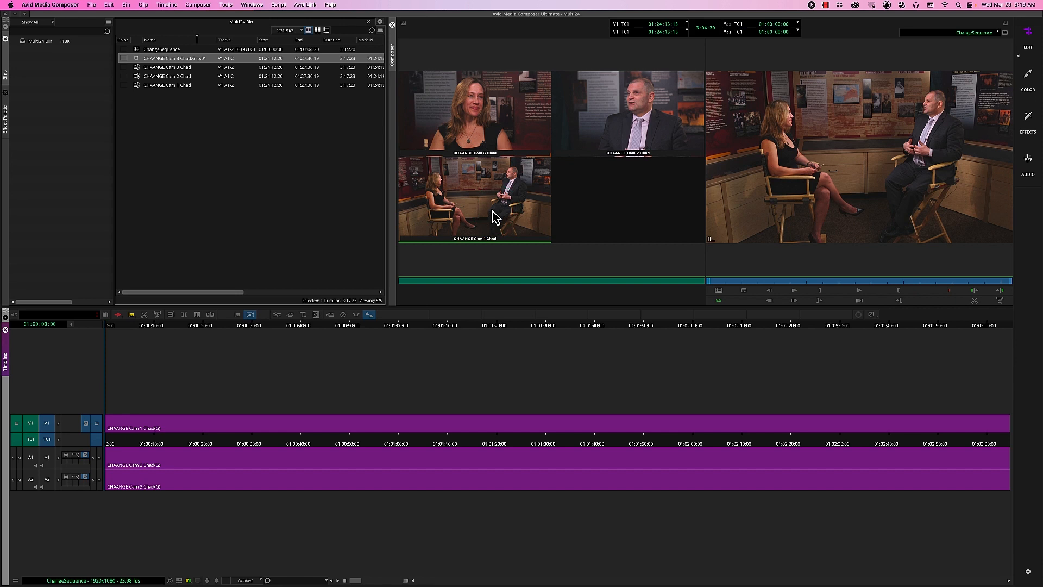
# Step: Try the Cam 2, Cam 1 and Cam 3 angles on the V1 segment from the multicamera split view, and return it to Cam 1
pyautogui.click(494, 216)
pyautogui.click(607, 160)
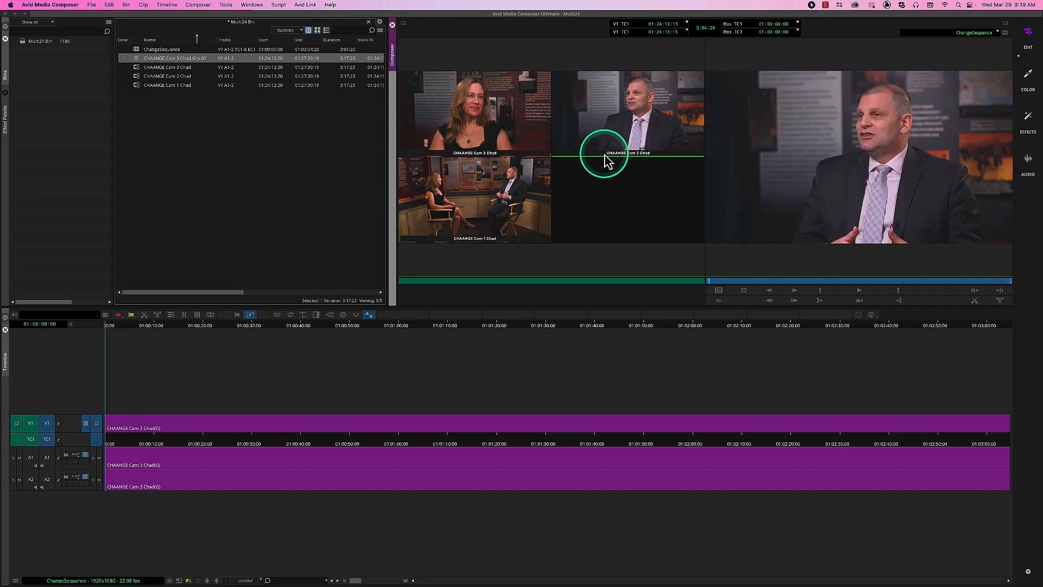
pyautogui.click(537, 167)
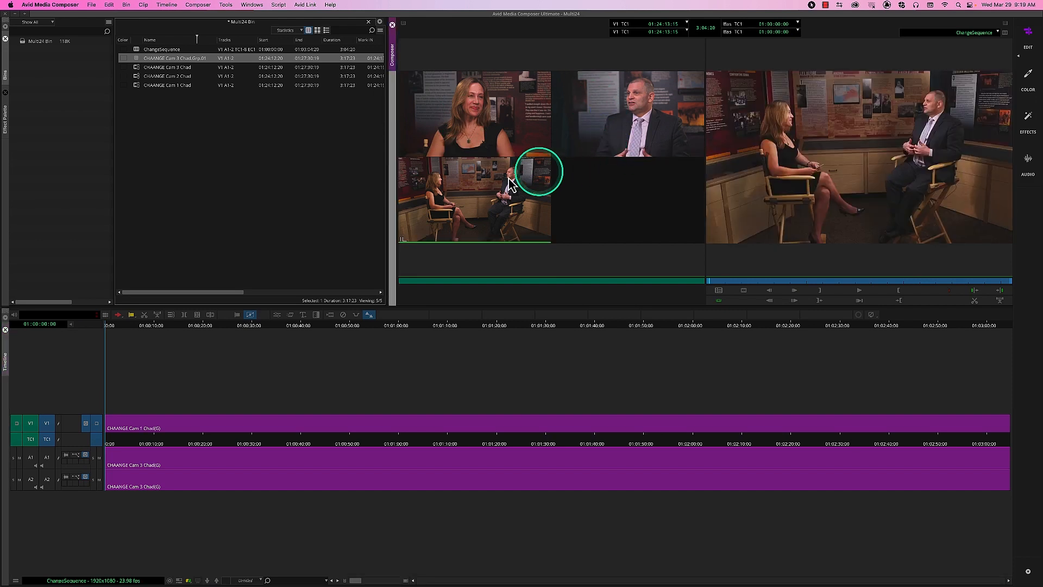
pyautogui.click(466, 130)
pyautogui.click(627, 115)
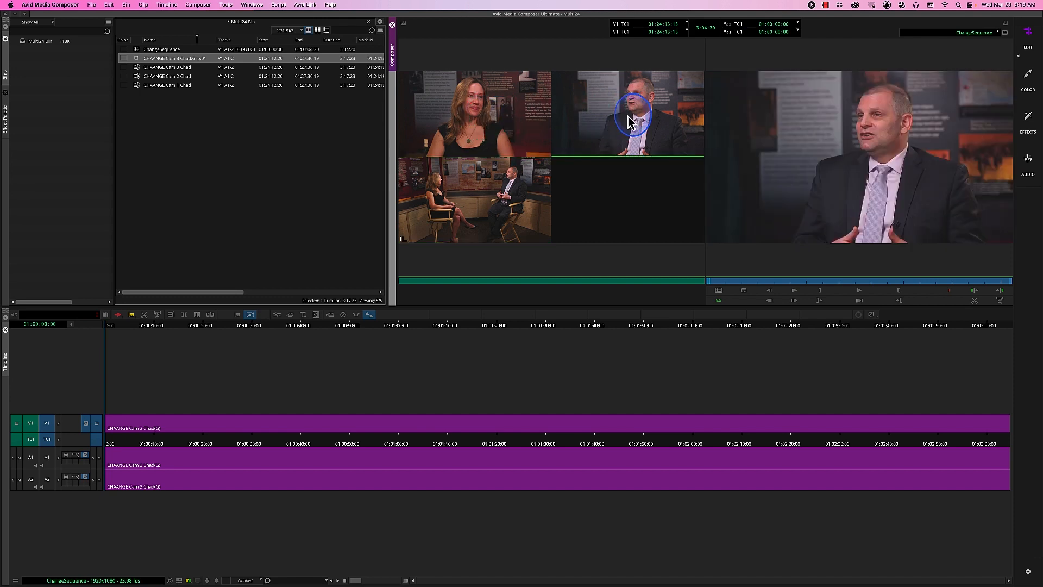
pyautogui.click(481, 208)
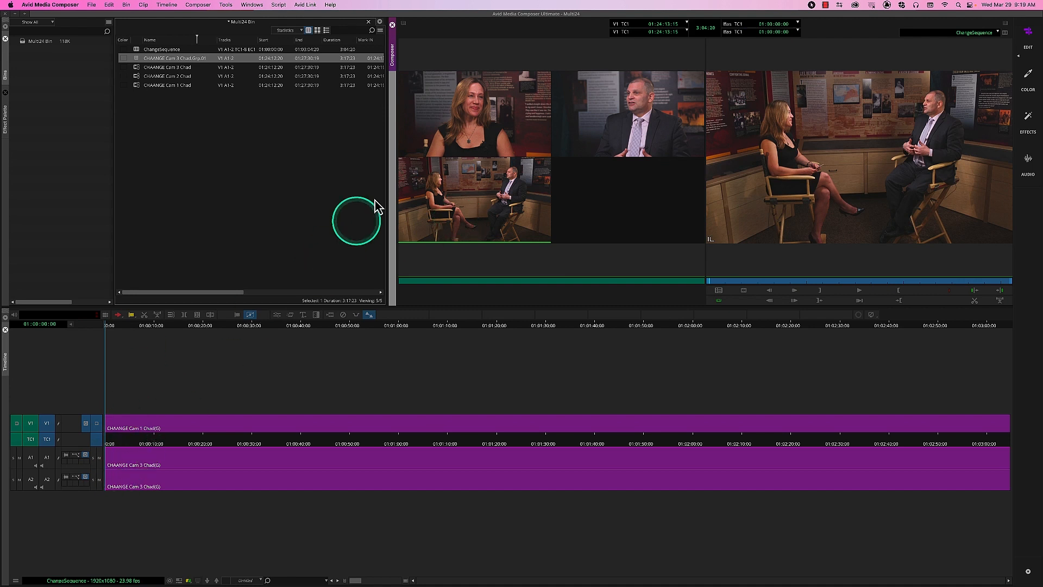
pyautogui.click(451, 136)
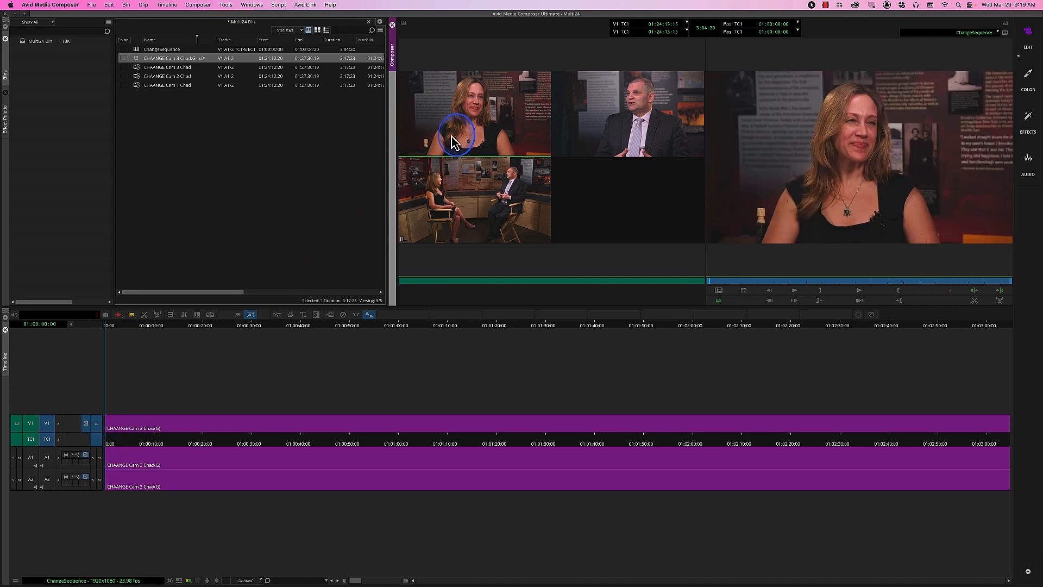
pyautogui.click(597, 127)
pyautogui.click(498, 177)
pyautogui.click(483, 119)
pyautogui.click(582, 127)
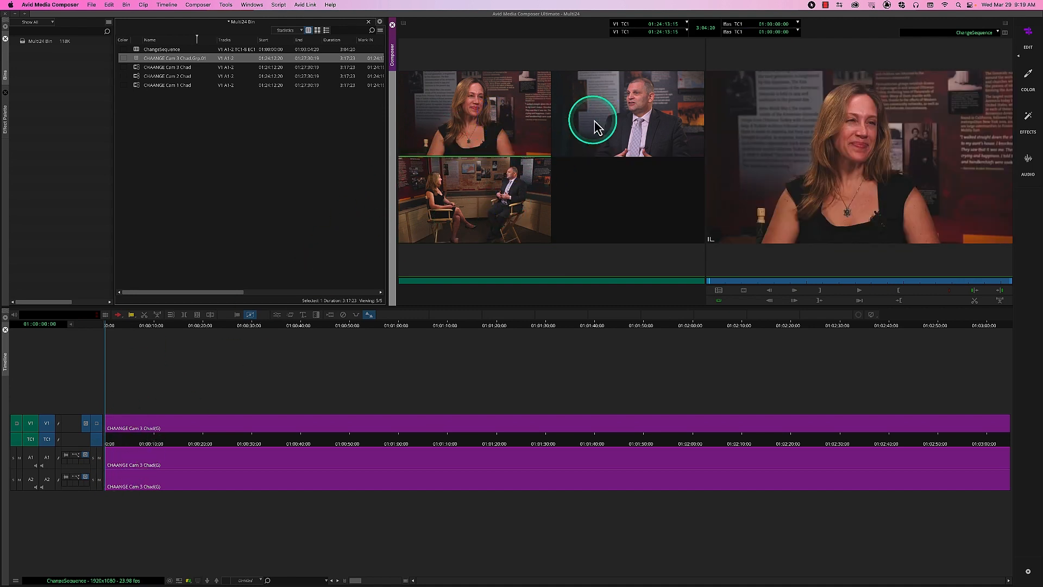
pyautogui.click(523, 187)
pyautogui.click(491, 188)
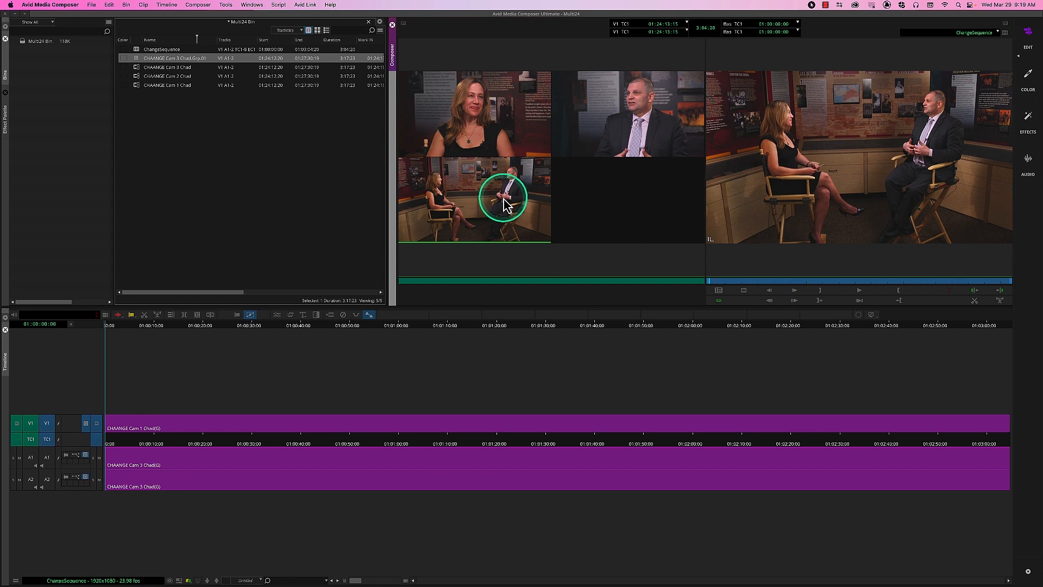
# Step: Play the sequence from its start and switch angles live to Cam 2, Cam 1, and Cam 3 shortly after 01:00:12
pyautogui.press('space')
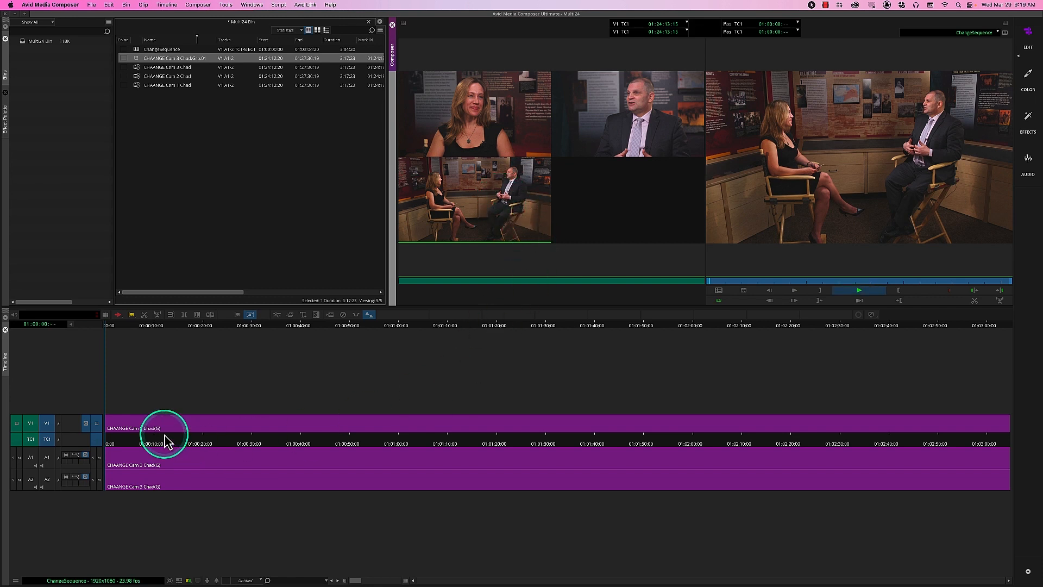
pyautogui.click(87, 441)
pyautogui.press('space')
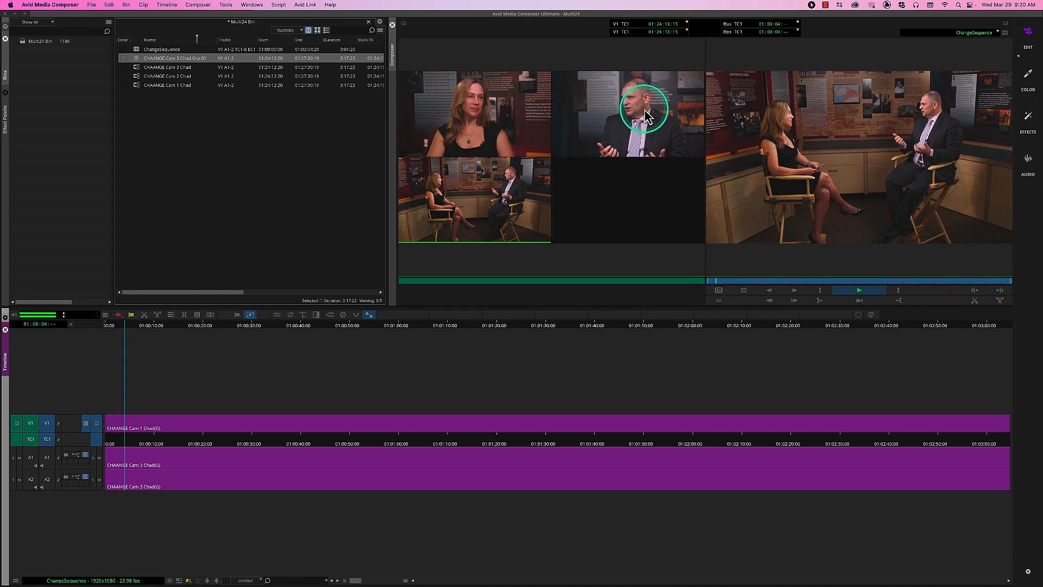
pyautogui.click(645, 114)
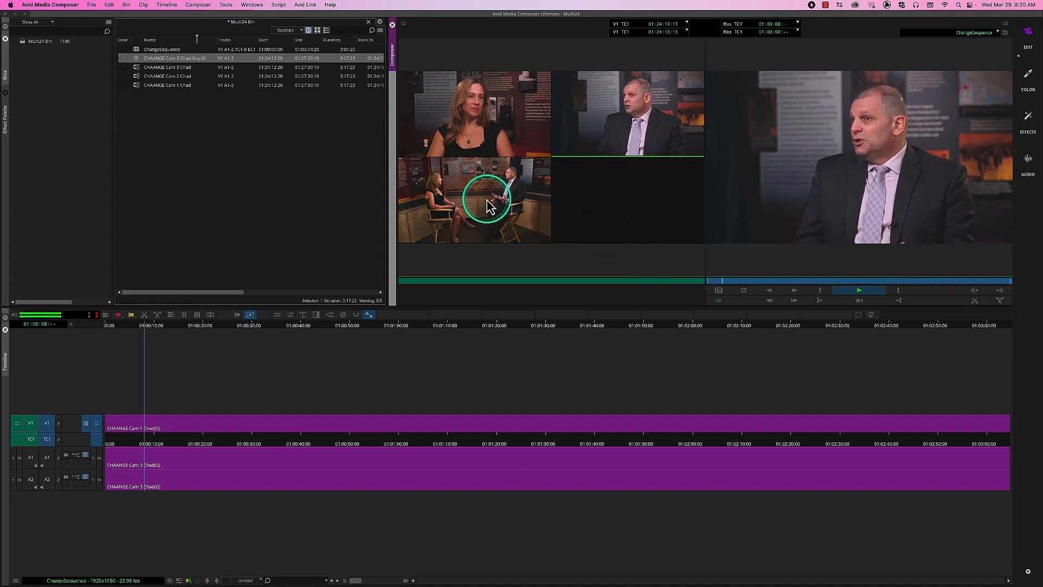
pyautogui.click(519, 234)
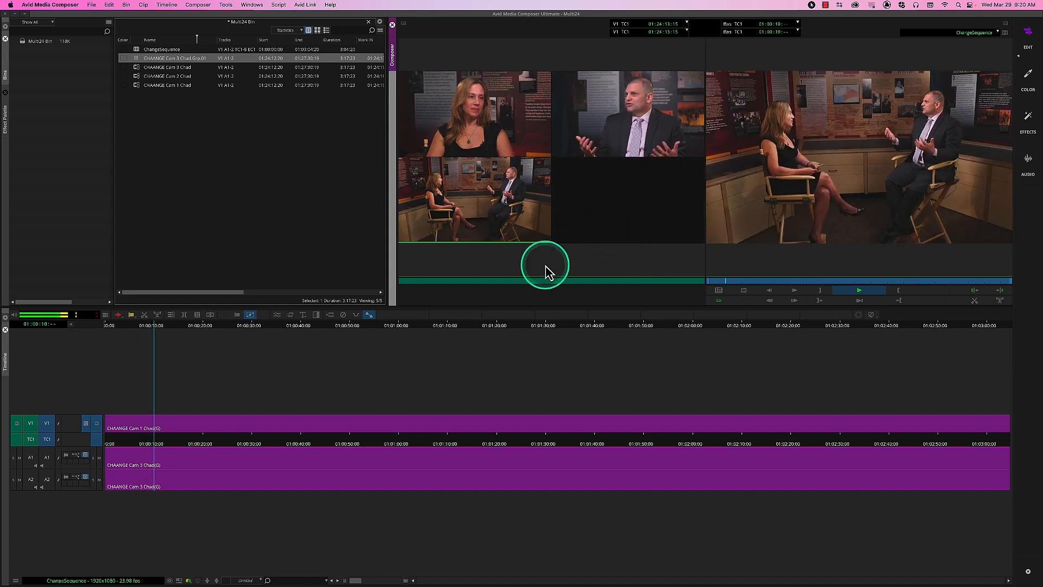
pyautogui.click(500, 130)
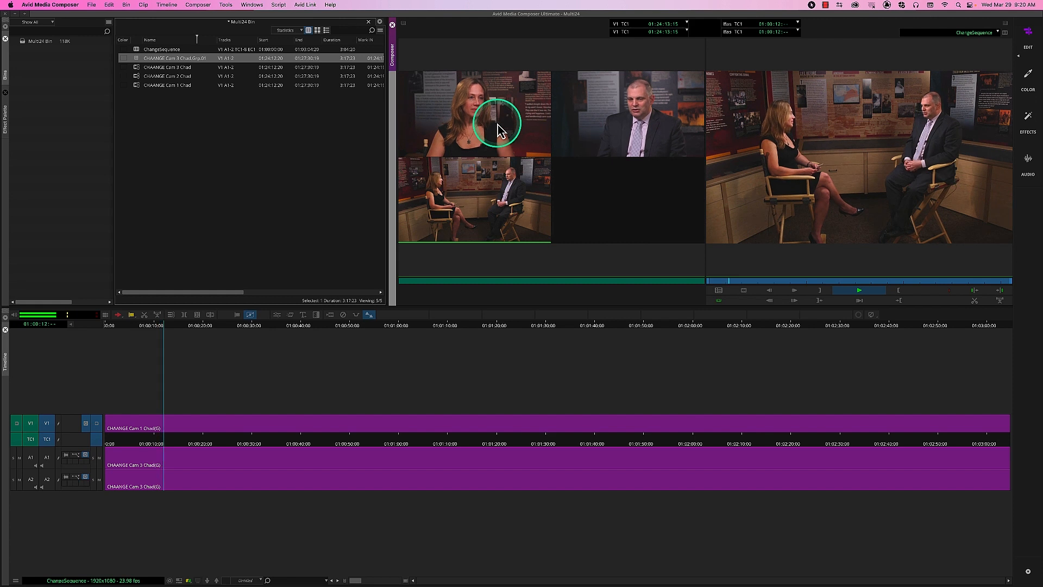
pyautogui.click(522, 184)
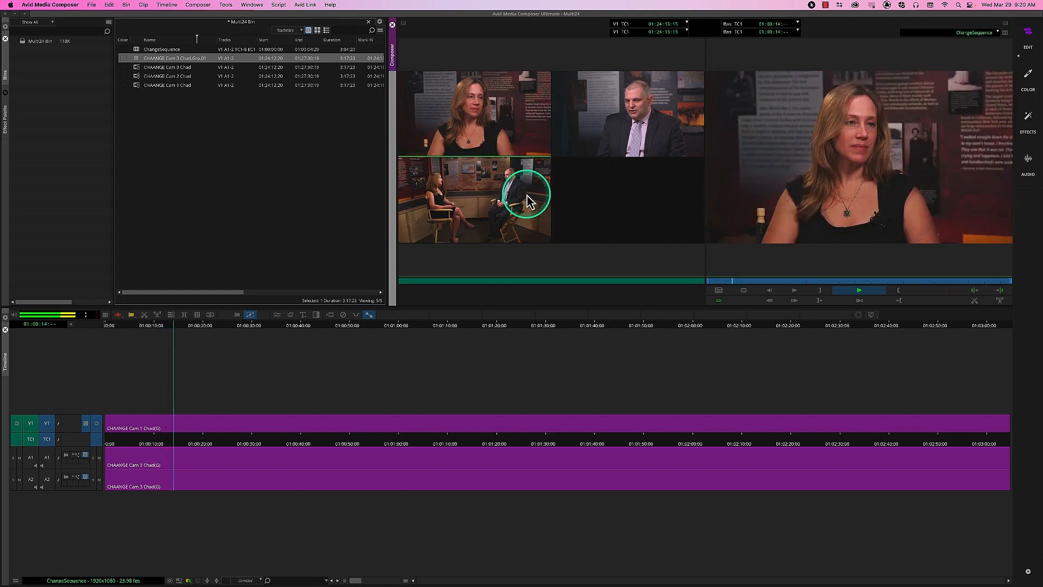
# Step: Continue switching angles live during playback to Cam 2, Cam 1, Cam 2, Cam 3 and Cam 1, and stop at about 01:00:28:00
pyautogui.click(632, 124)
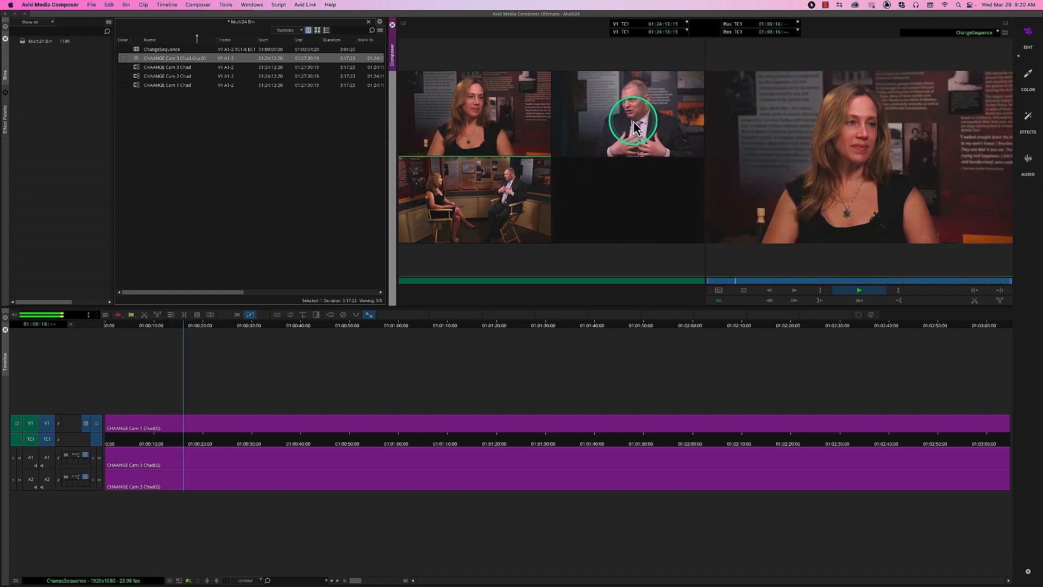
pyautogui.click(573, 277)
pyautogui.click(507, 198)
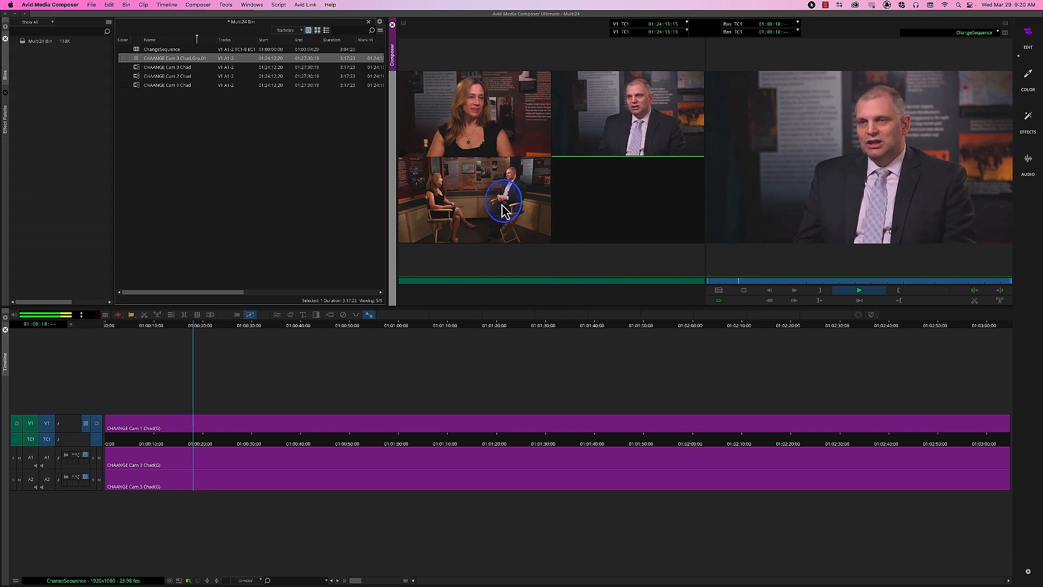
pyautogui.click(560, 250)
pyautogui.click(486, 351)
pyautogui.moveTo(140, 442); pyautogui.dragTo(178, 432)
pyautogui.click(583, 183)
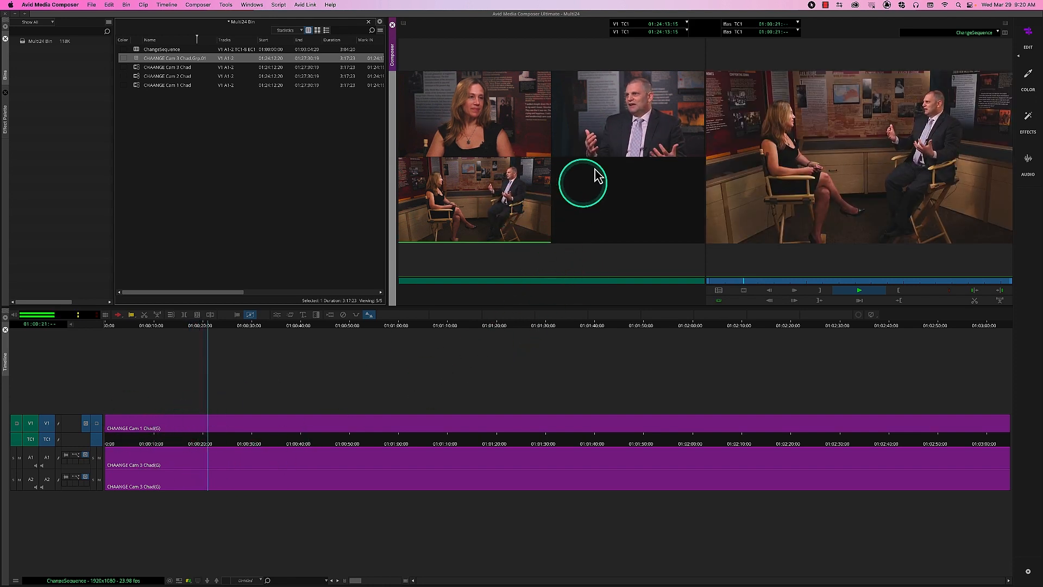
pyautogui.click(611, 129)
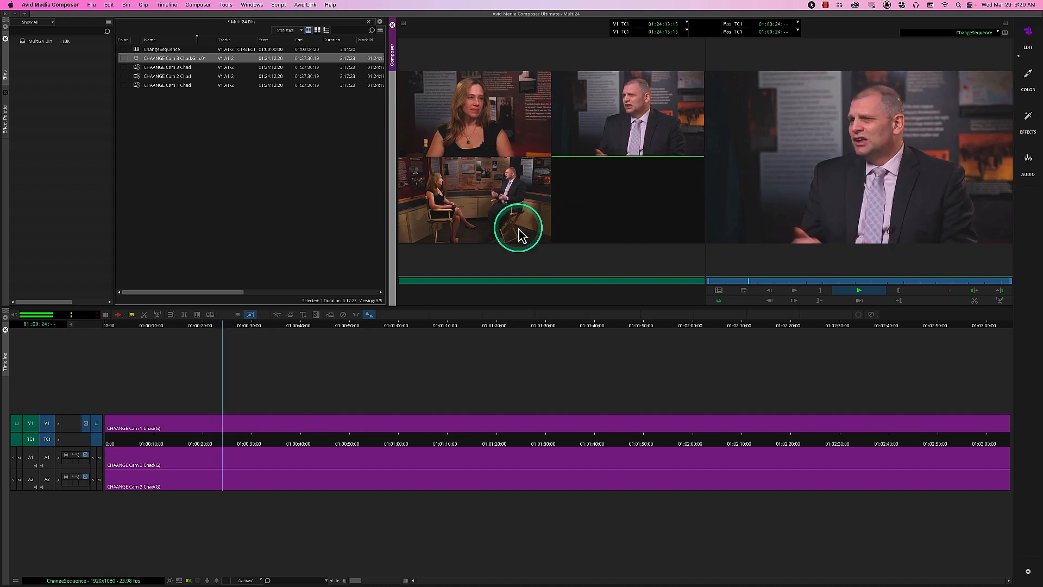
pyautogui.click(482, 111)
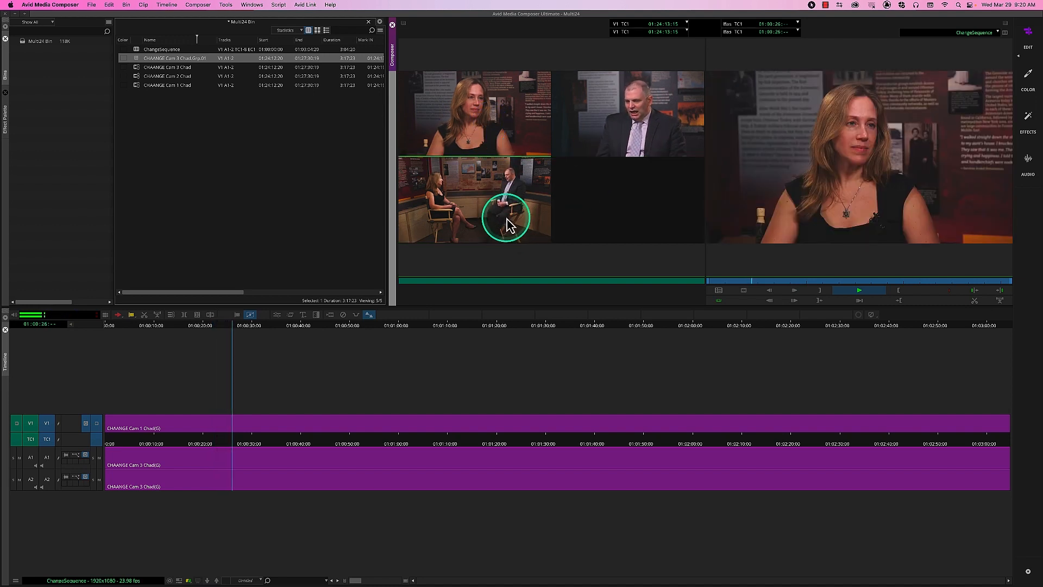
pyautogui.click(503, 217)
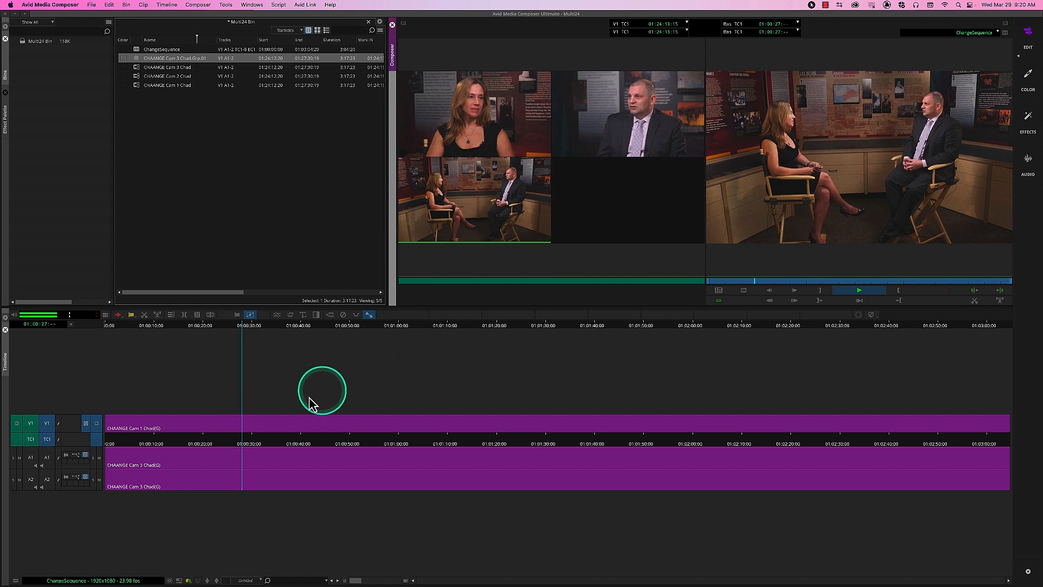
pyautogui.press('space')
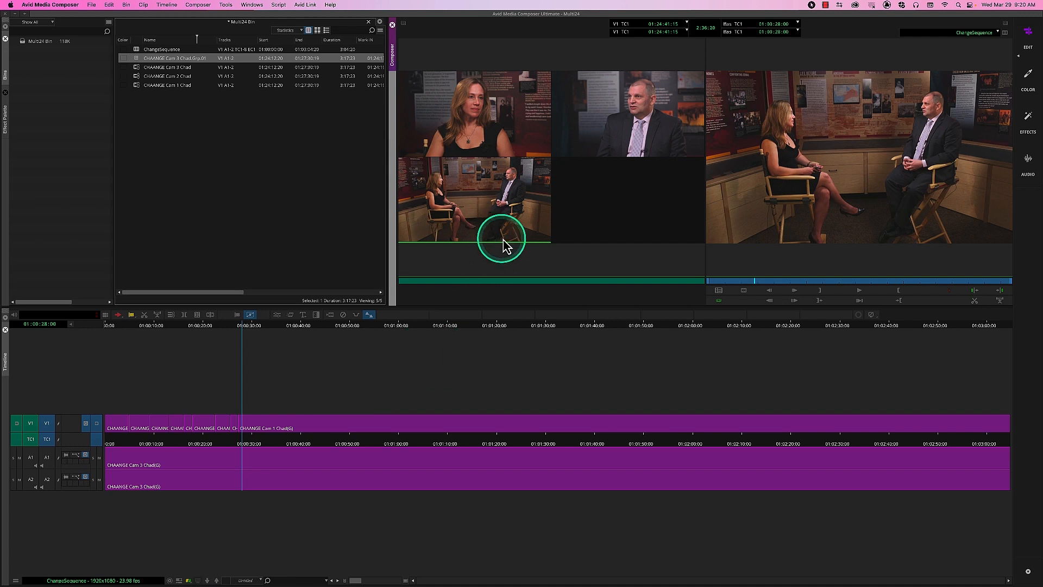
# Step: Play back the first live angle cuts from near the start of the sequence, and return to its beginning
pyautogui.click(232, 435)
pyautogui.click(116, 442)
pyautogui.press('space')
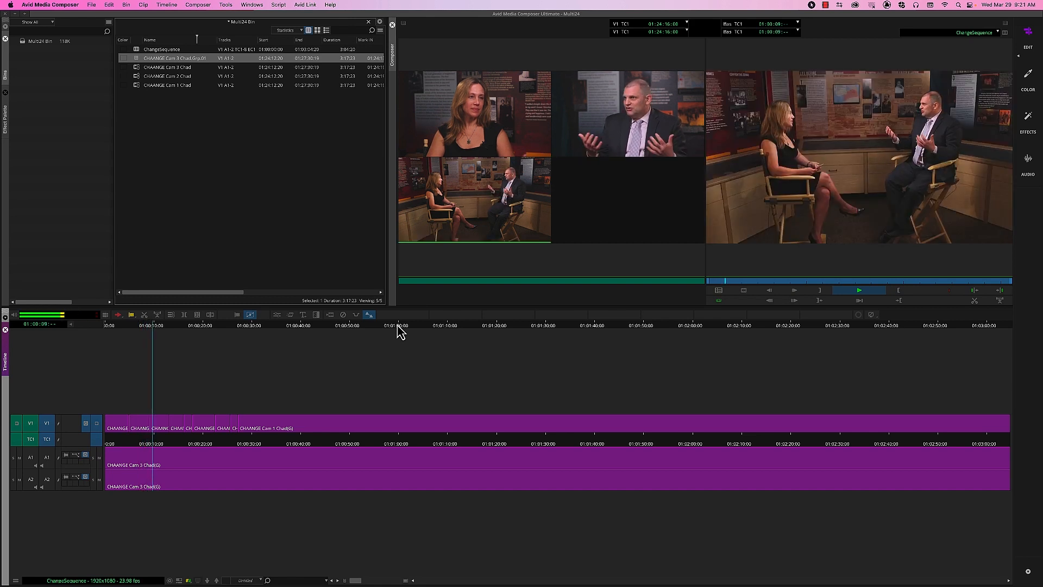
pyautogui.press('space')
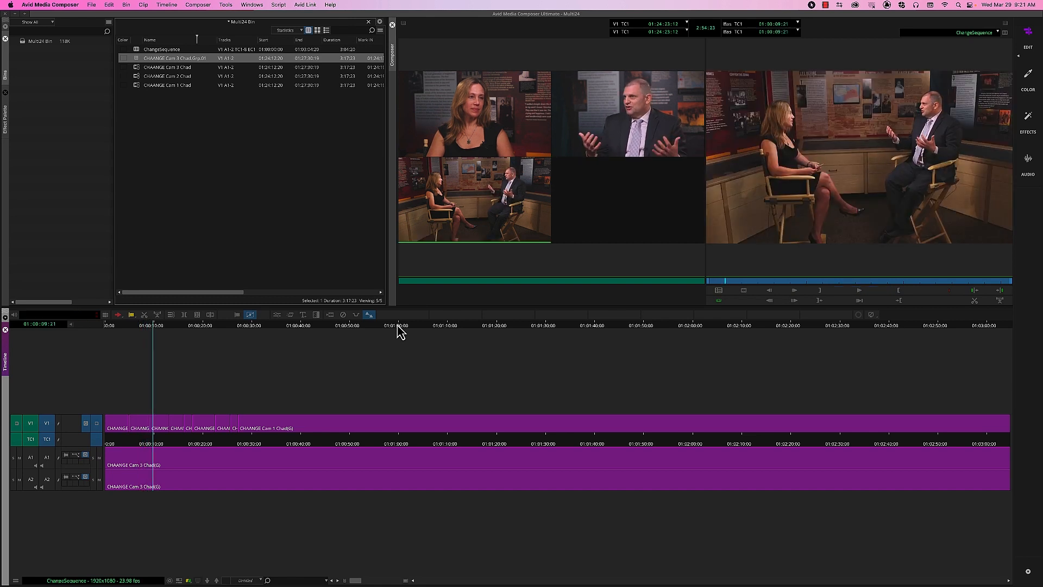
pyautogui.click(149, 441)
pyautogui.click(106, 441)
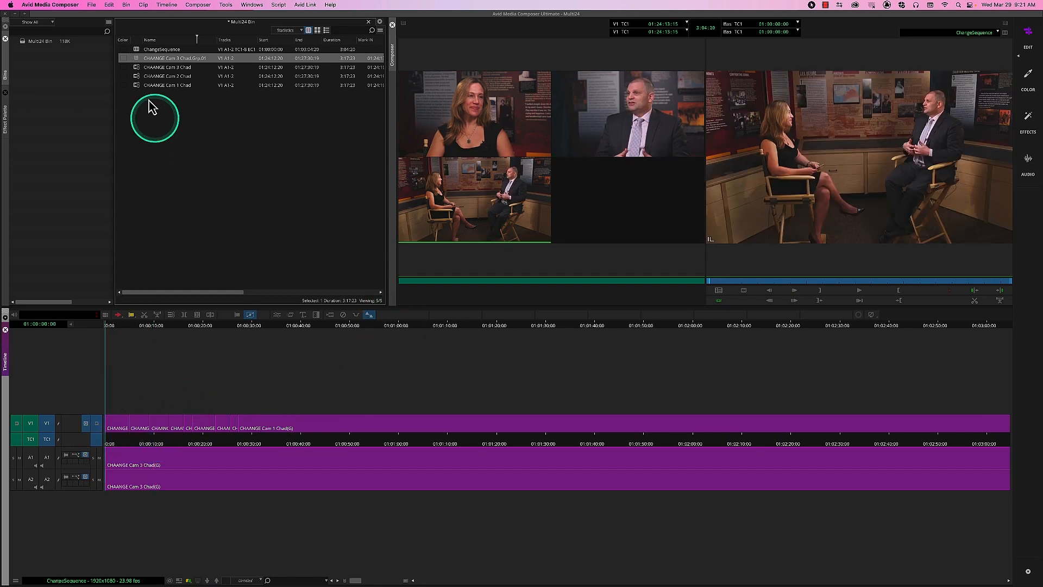
# Step: Delete ChangeSequence and the Cam 3 group clip from the bin, leaving the three camera clips
pyautogui.click(140, 49)
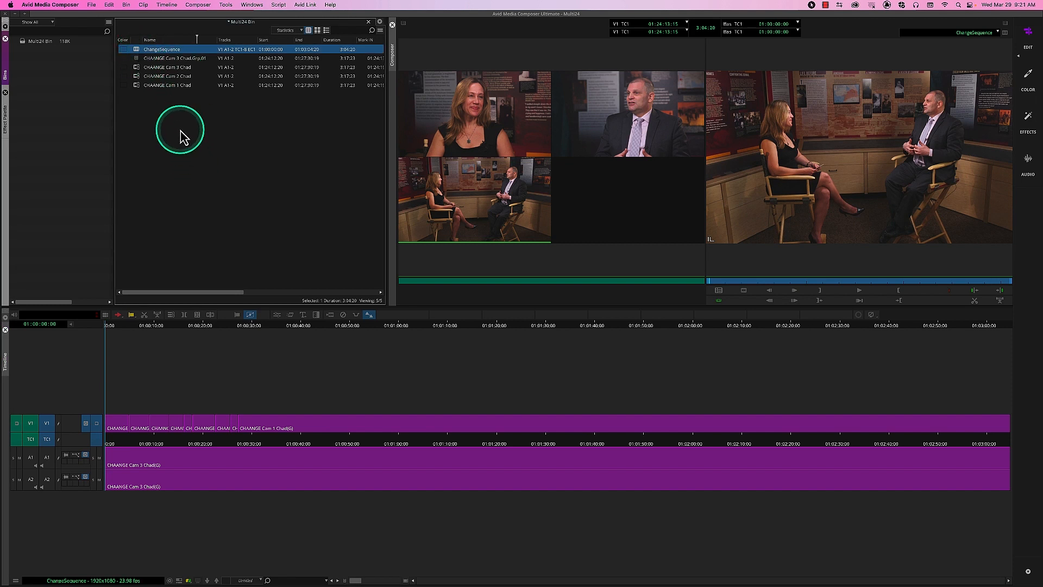
pyautogui.press('Delete')
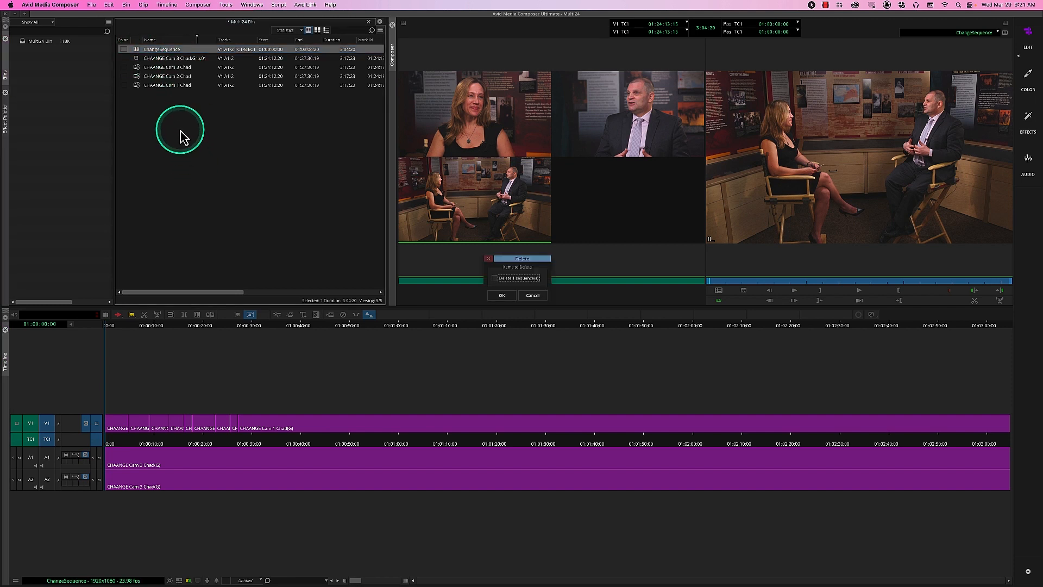
pyautogui.click(495, 277)
pyautogui.click(501, 295)
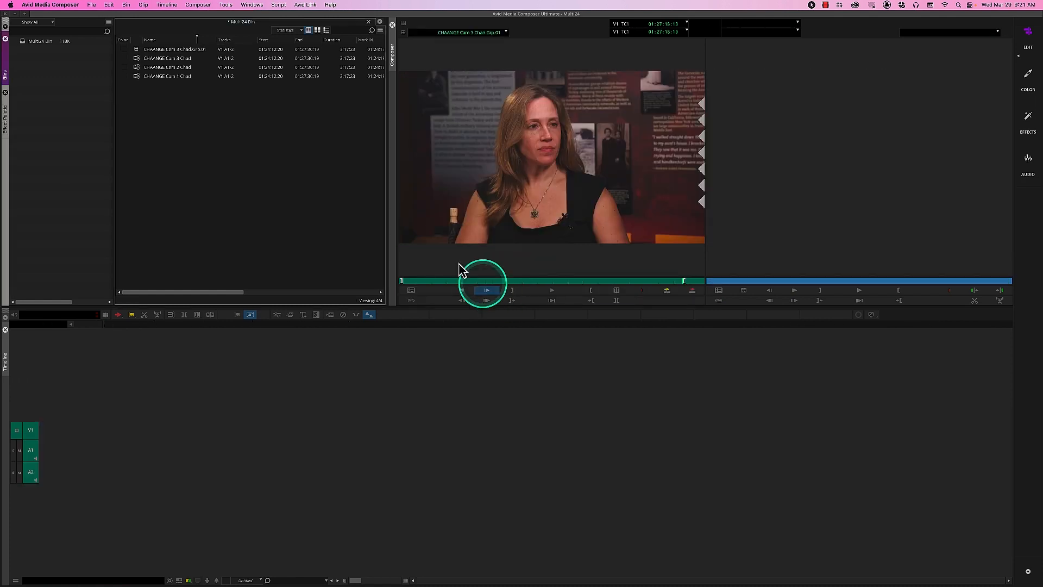
pyautogui.click(139, 51)
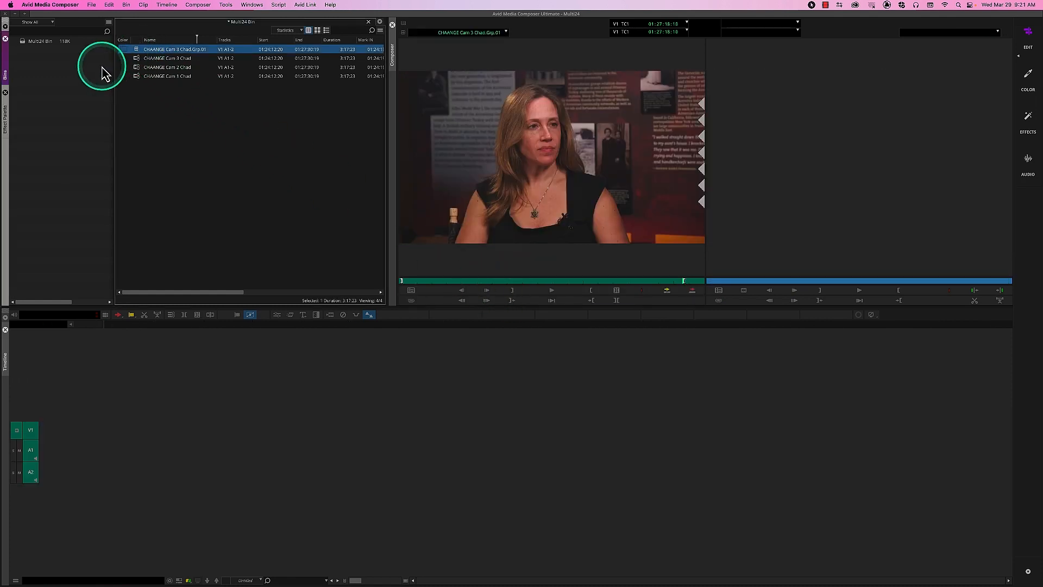
pyautogui.press('Delete')
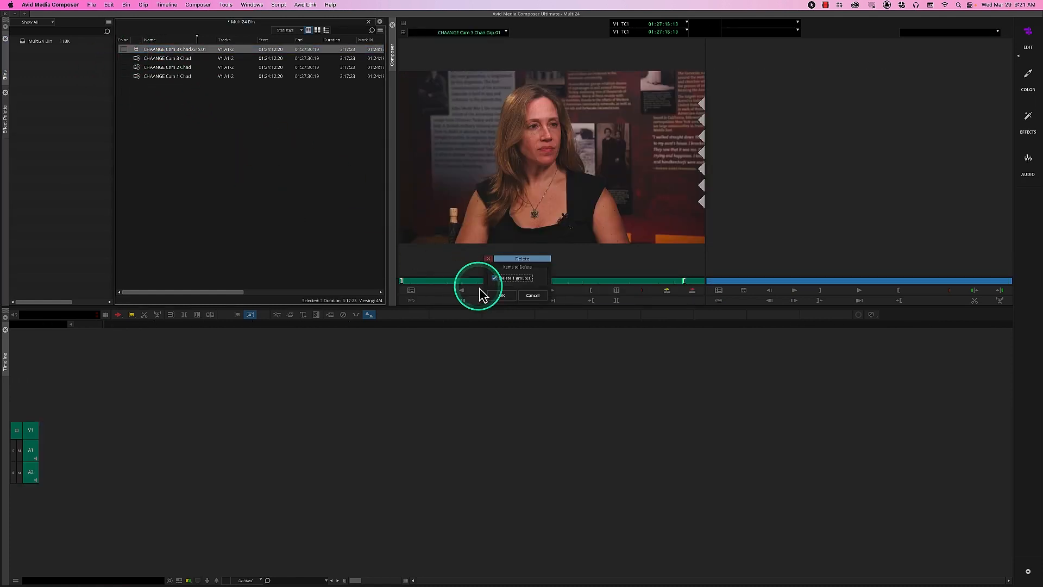
pyautogui.click(501, 295)
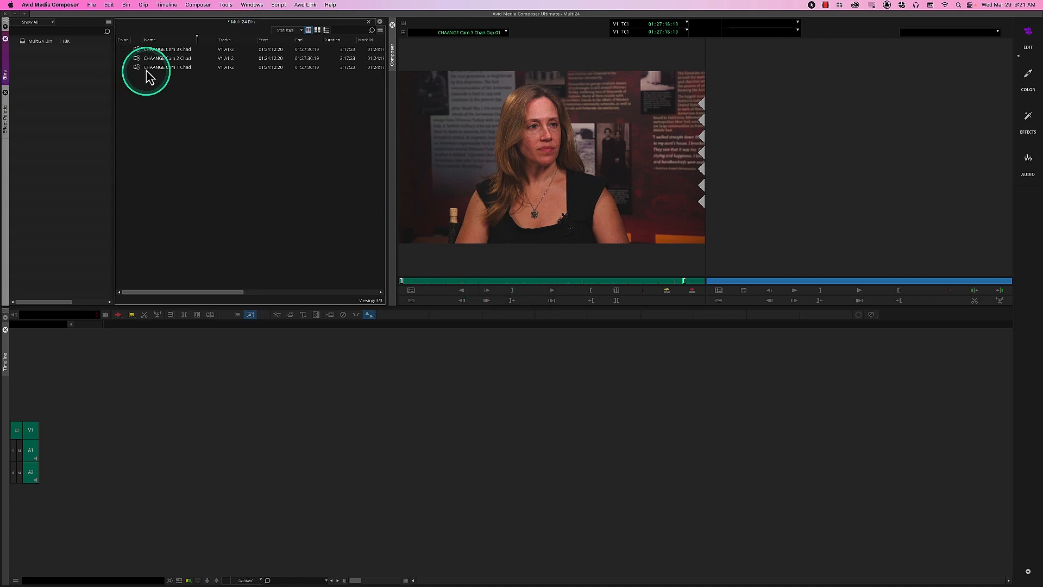
# Step: Group the Cam 1, Cam 2 and Cam 3 clips, syncing them by Waveform Analysis
pyautogui.press('super+a')
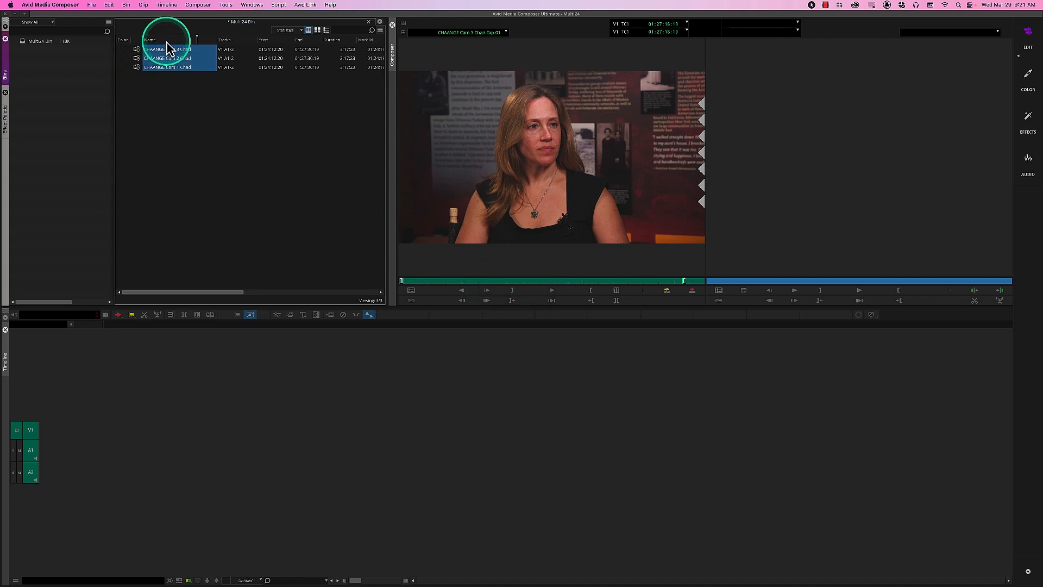
pyautogui.moveTo(154, 89); pyautogui.dragTo(130, 43)
pyautogui.rightClick(138, 53)
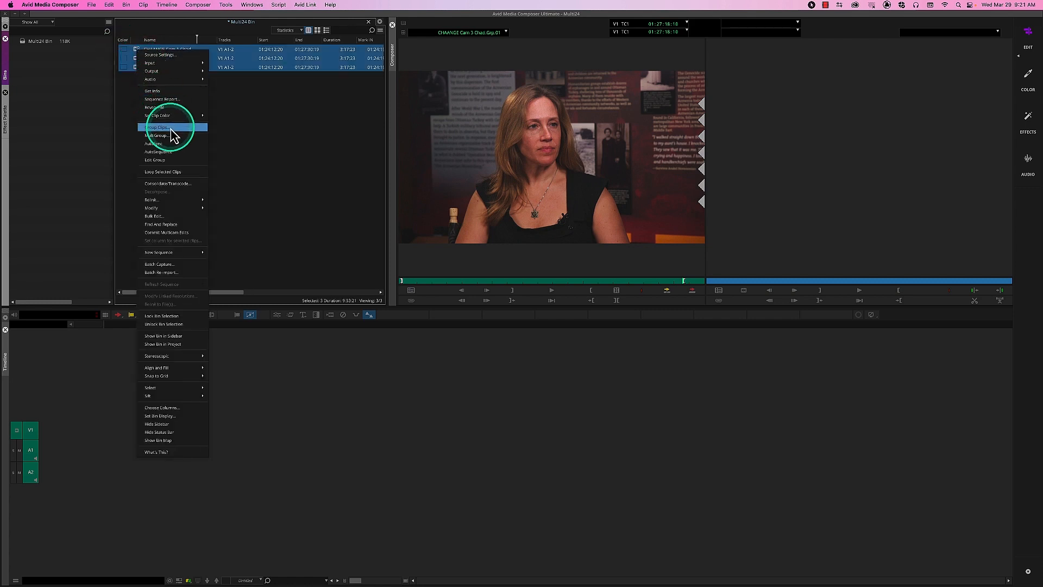
pyautogui.click(256, 126)
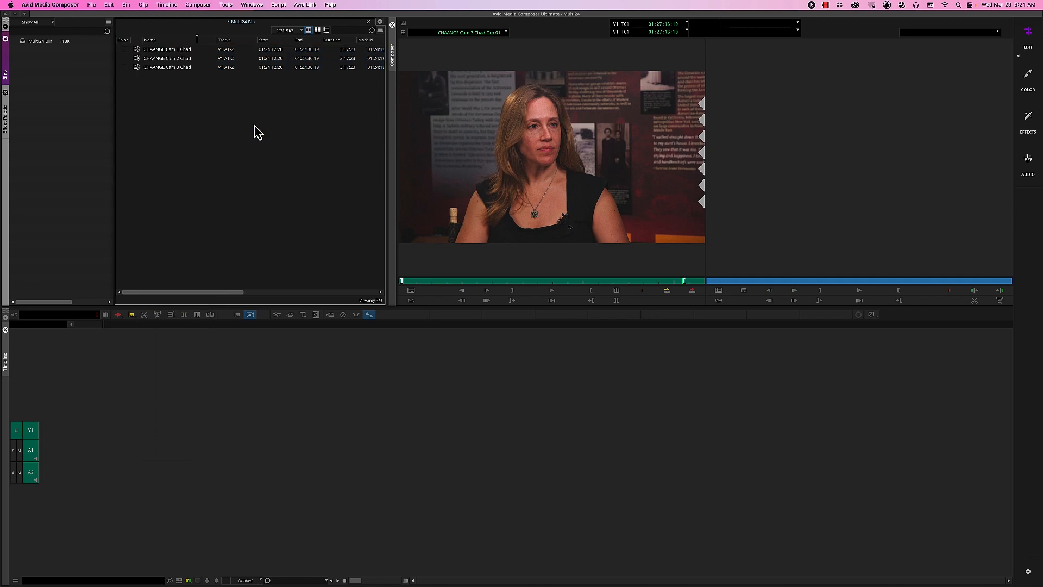
pyautogui.moveTo(184, 132); pyautogui.dragTo(132, 23)
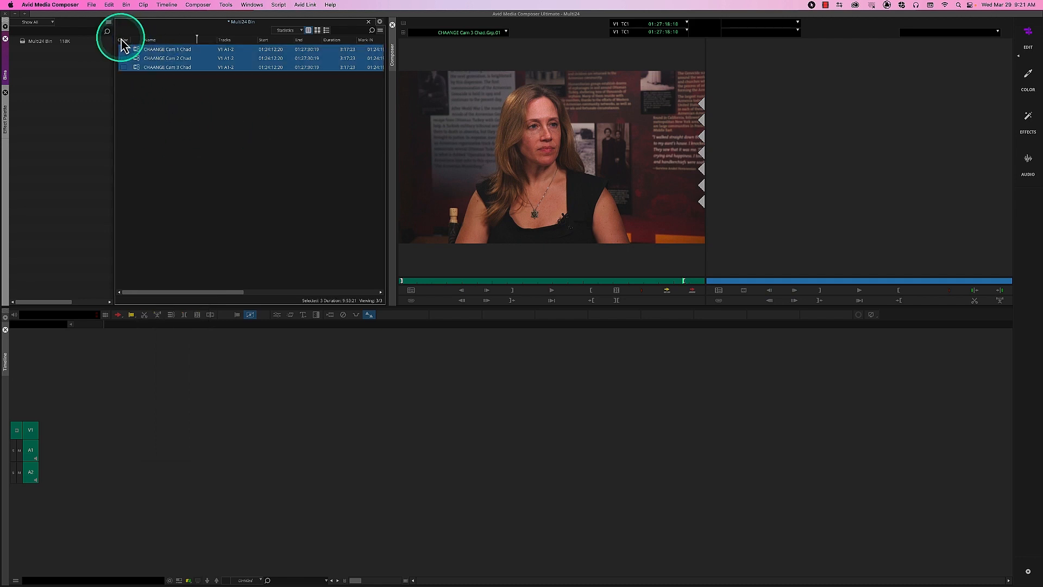
pyautogui.press('shift+super+g')
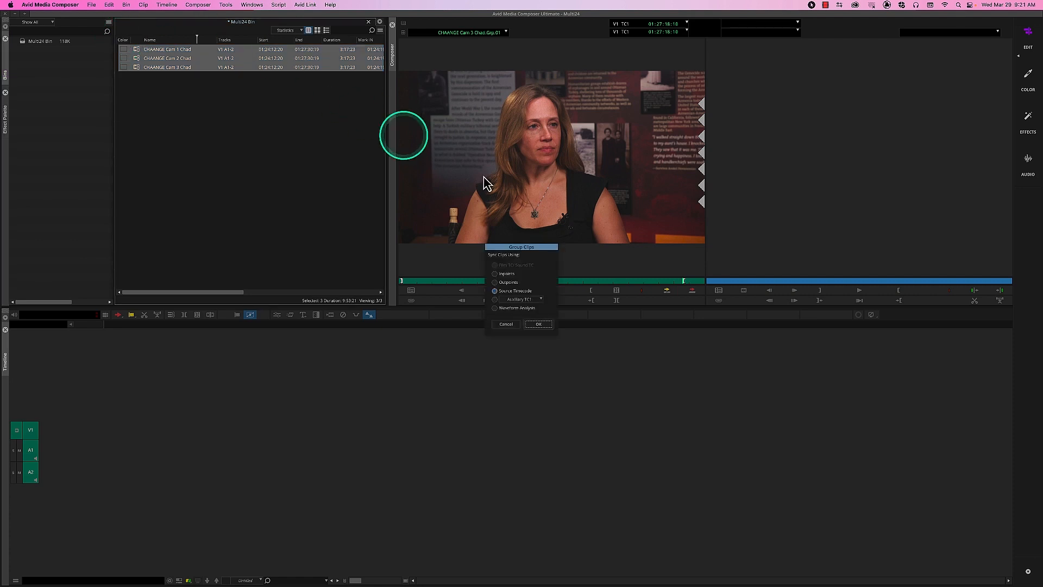
pyautogui.click(520, 309)
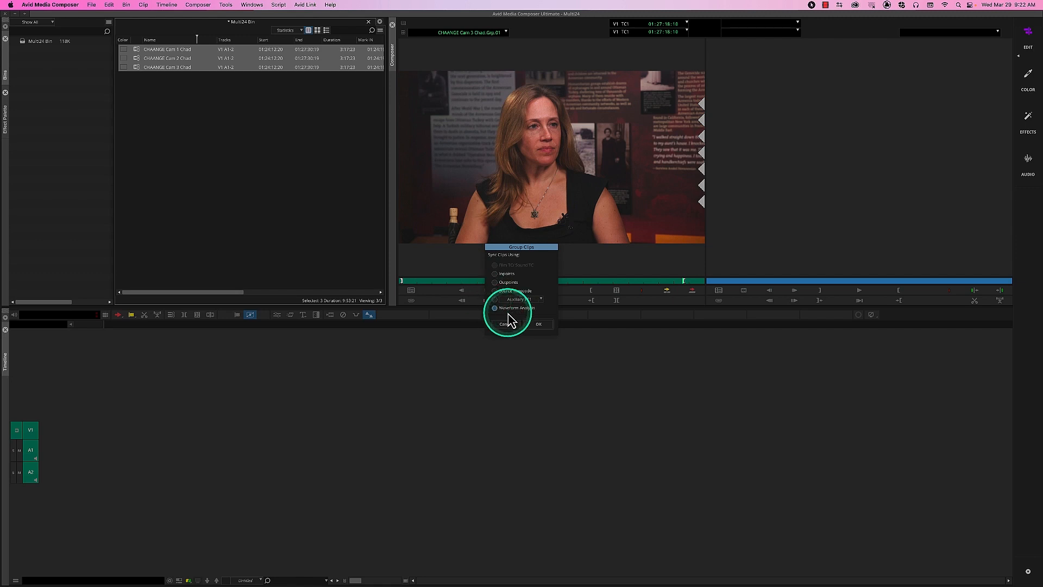
pyautogui.click(539, 324)
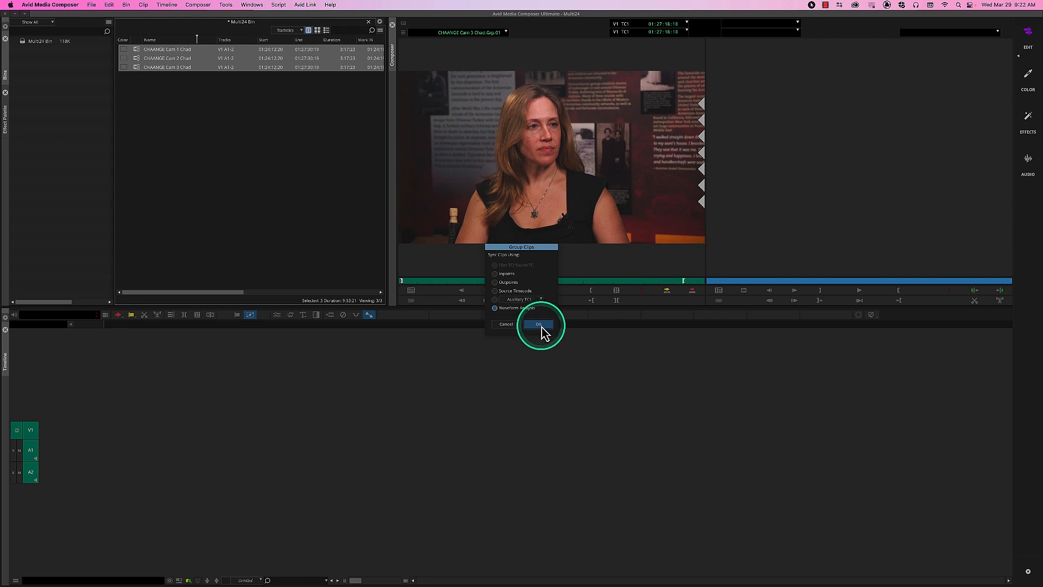
pyautogui.click(537, 324)
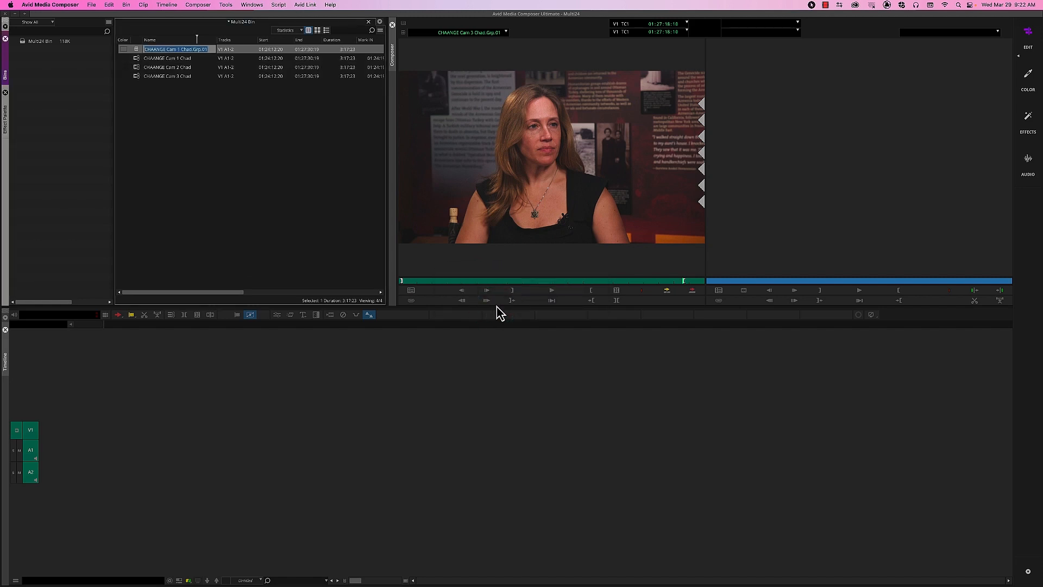
# Step: Load the new group clip in the source monitor, switch its V1 angle to Cam 2, and play it from about 01:25:27
pyautogui.click(138, 50)
pyautogui.doubleClick(138, 50)
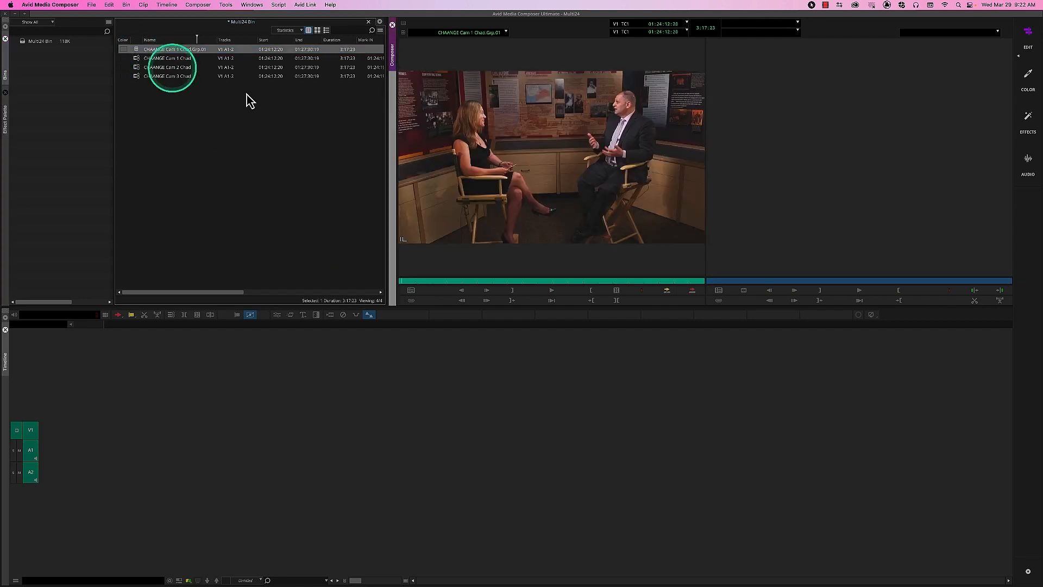
pyautogui.click(403, 24)
pyautogui.click(419, 47)
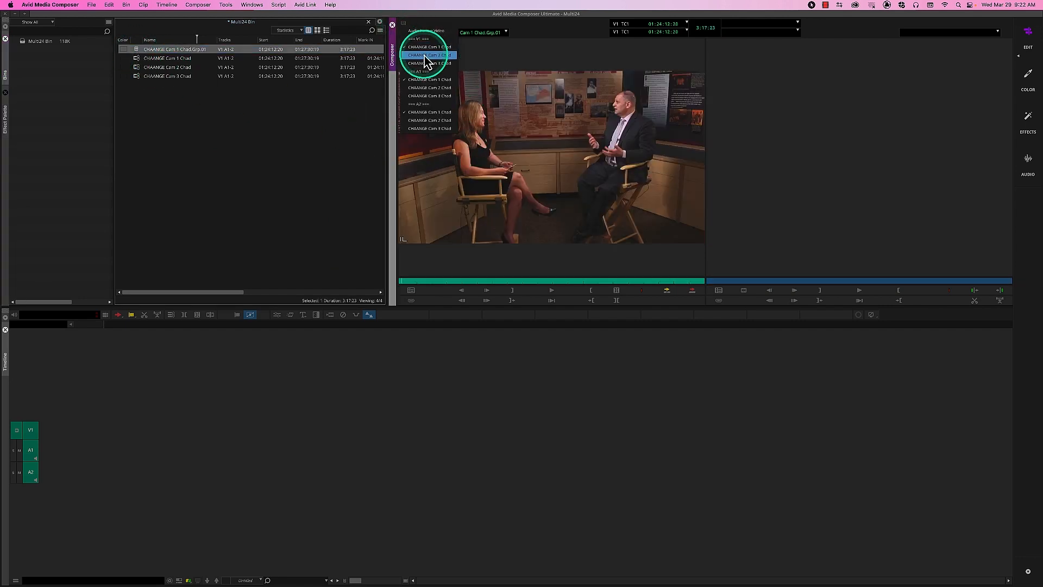
pyautogui.click(516, 277)
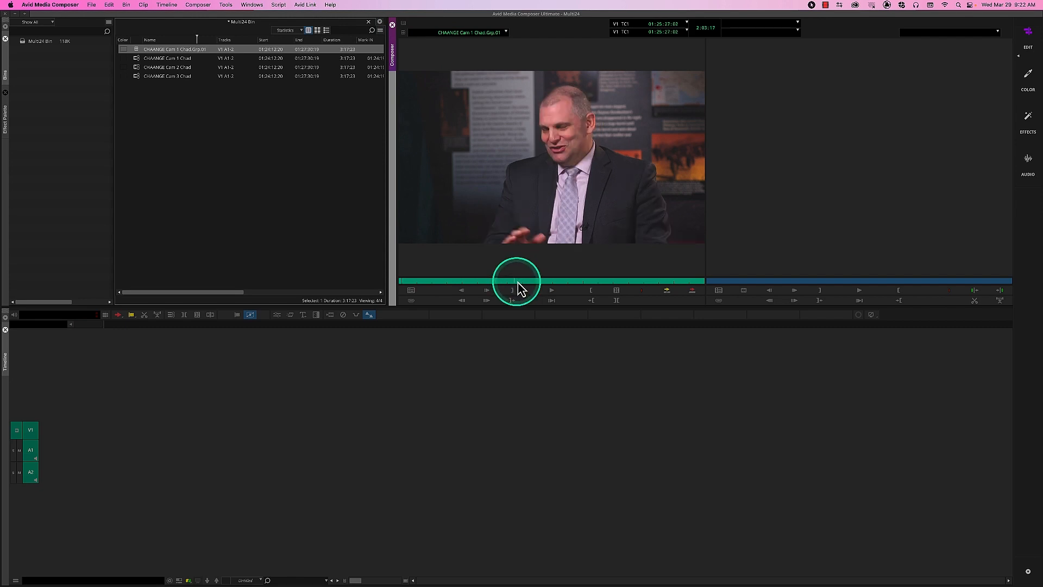
pyautogui.press('space')
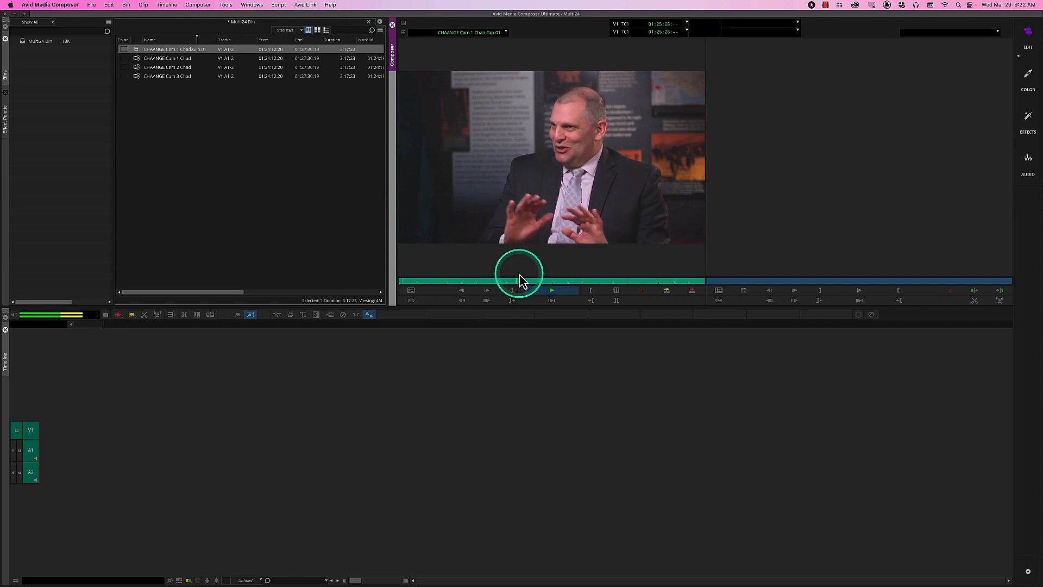
# Step: Switch the group clip's V1 angle to Cam 3 and back to Cam 1, and move to about 01:25:32
pyautogui.click(403, 24)
pyautogui.click(428, 55)
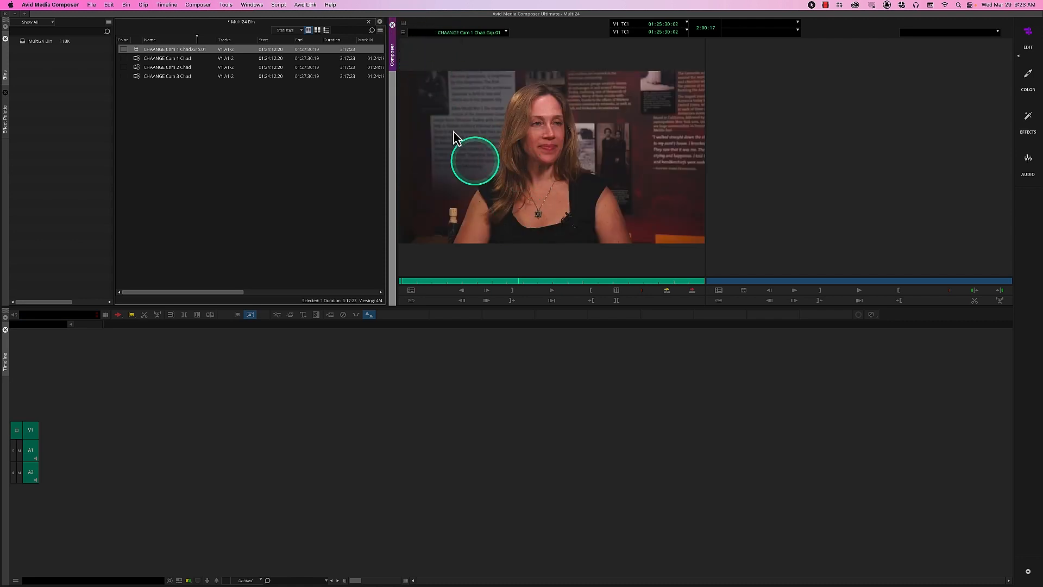
pyautogui.click(403, 24)
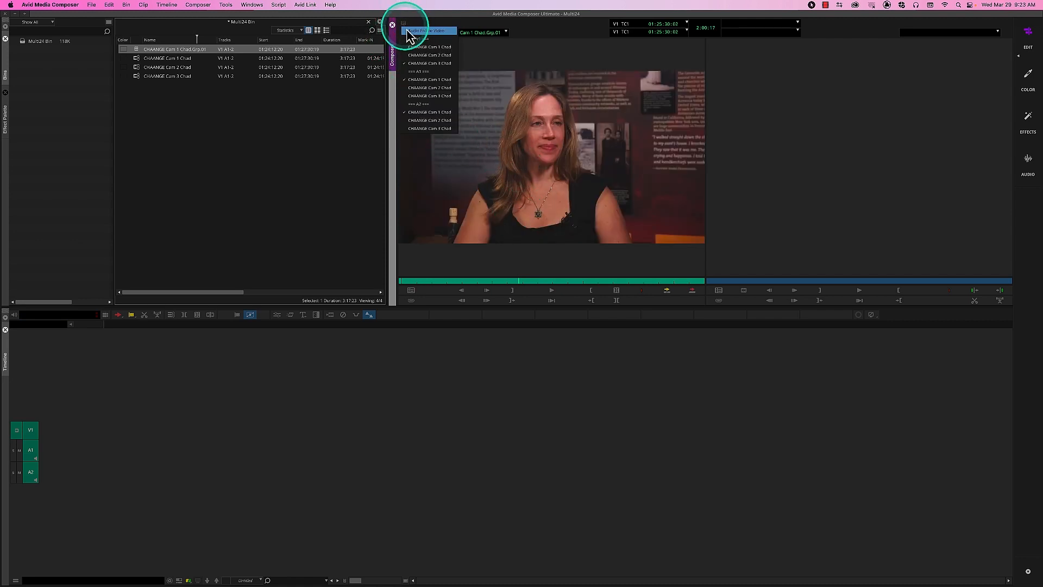
pyautogui.click(416, 47)
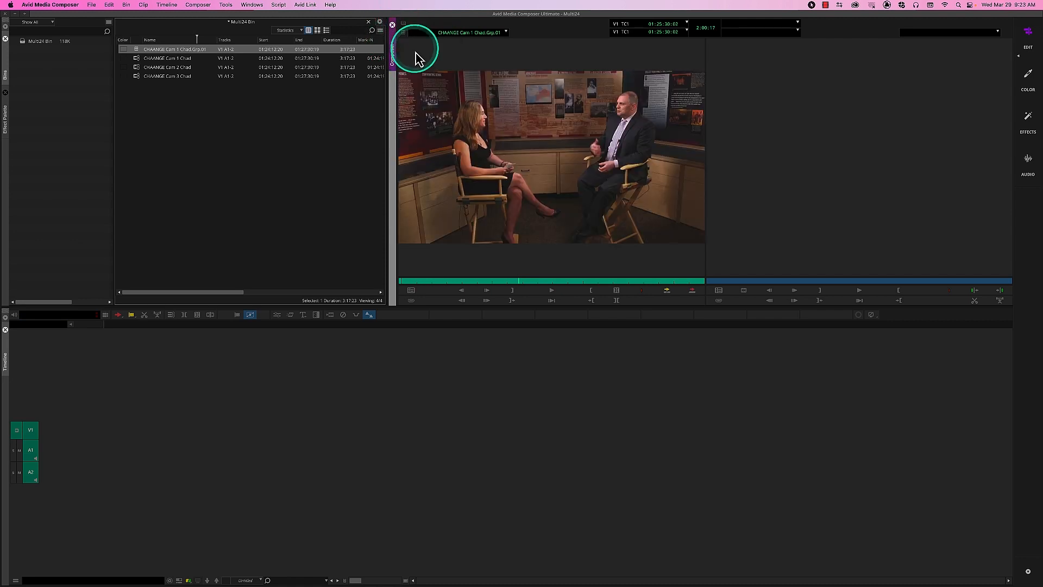
pyautogui.click(523, 281)
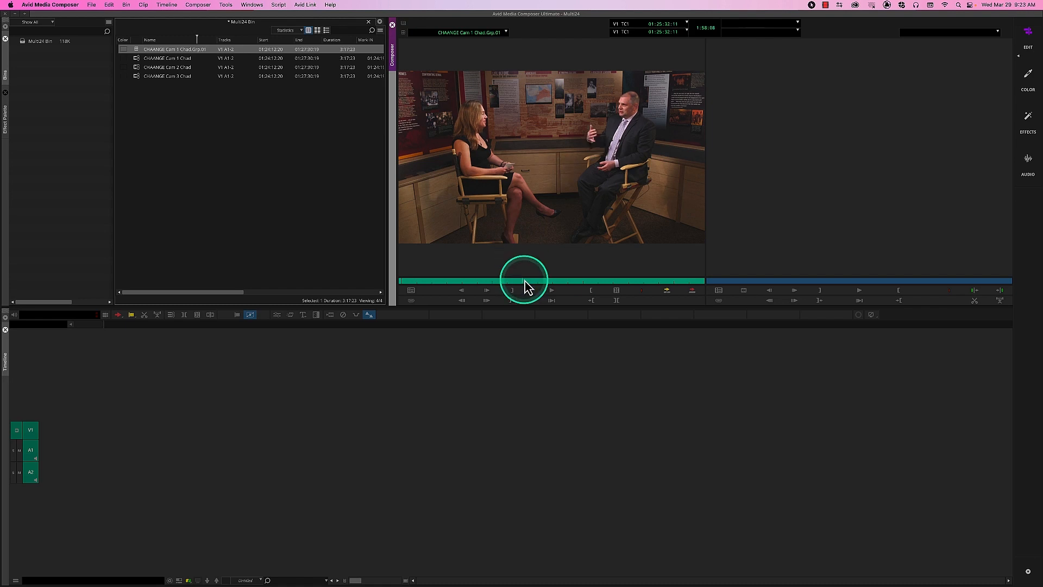
# Step: Set the group clip's A1 and A2 audio sources to Cam 2
pyautogui.click(403, 25)
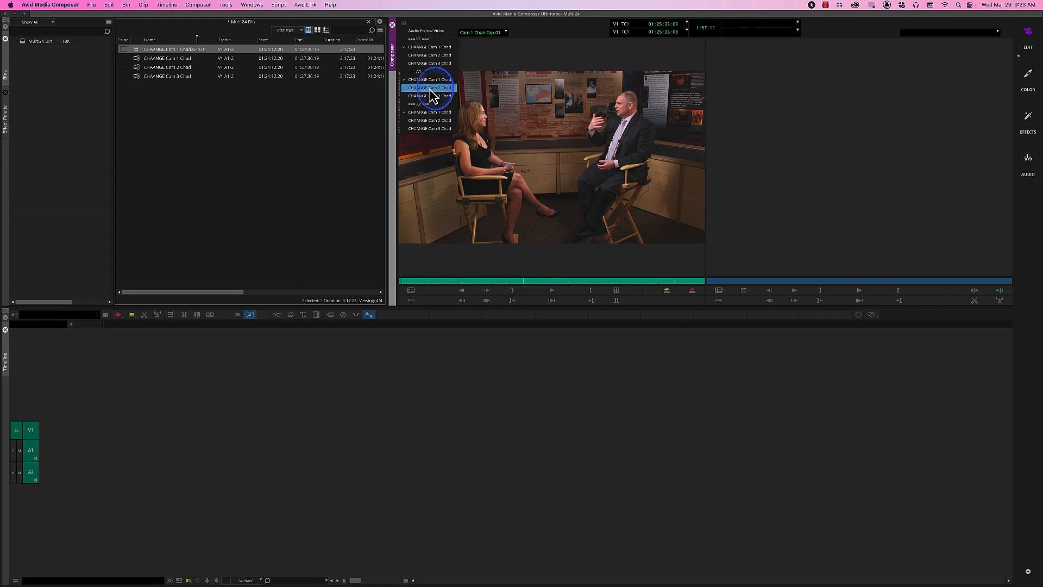
pyautogui.click(430, 90)
pyautogui.click(403, 25)
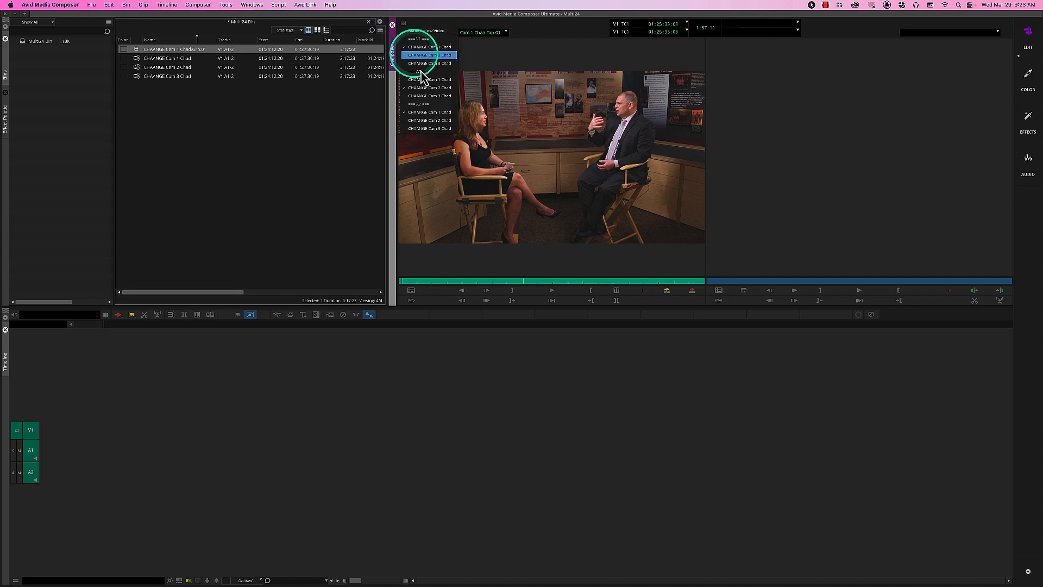
pyautogui.click(430, 120)
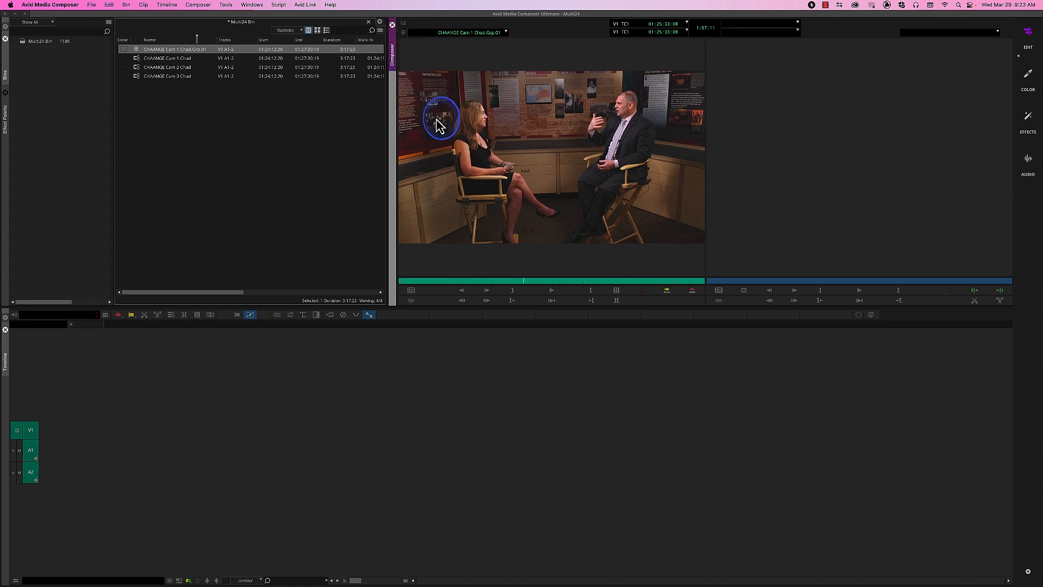
# Step: Set the group clip's V1 angle to Cam 3, play it from about 01:25:25, and scrub back to about 01:25:07
pyautogui.click(405, 24)
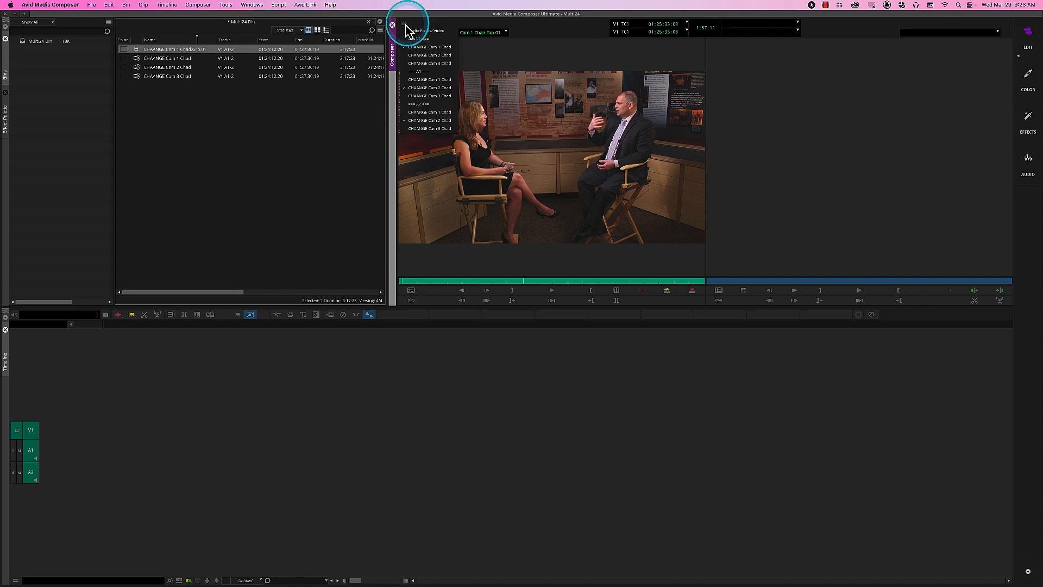
pyautogui.click(421, 63)
pyautogui.click(516, 280)
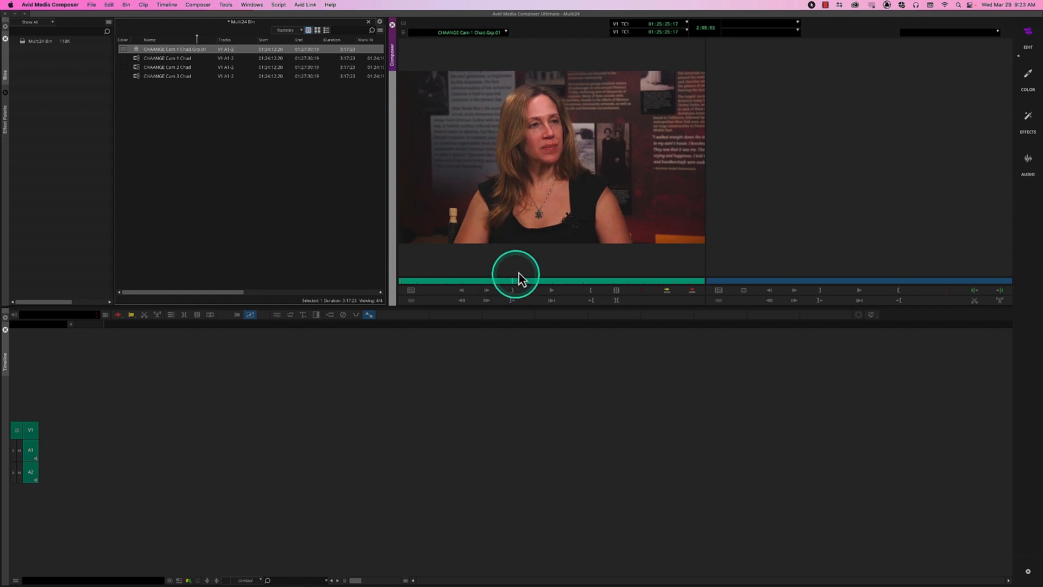
pyautogui.press('space')
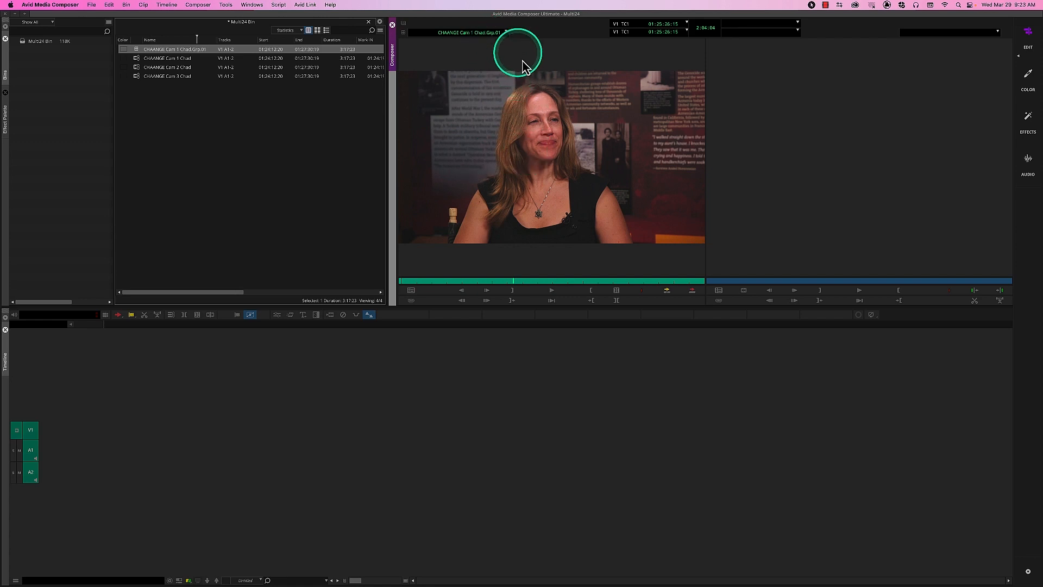
pyautogui.click(518, 281)
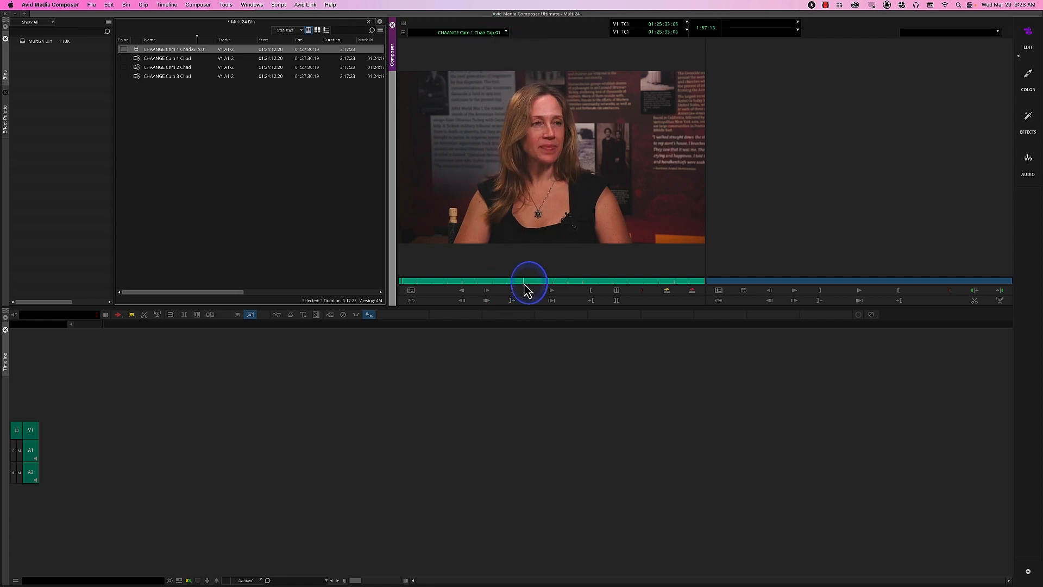
pyautogui.moveTo(510, 281); pyautogui.dragTo(505, 278)
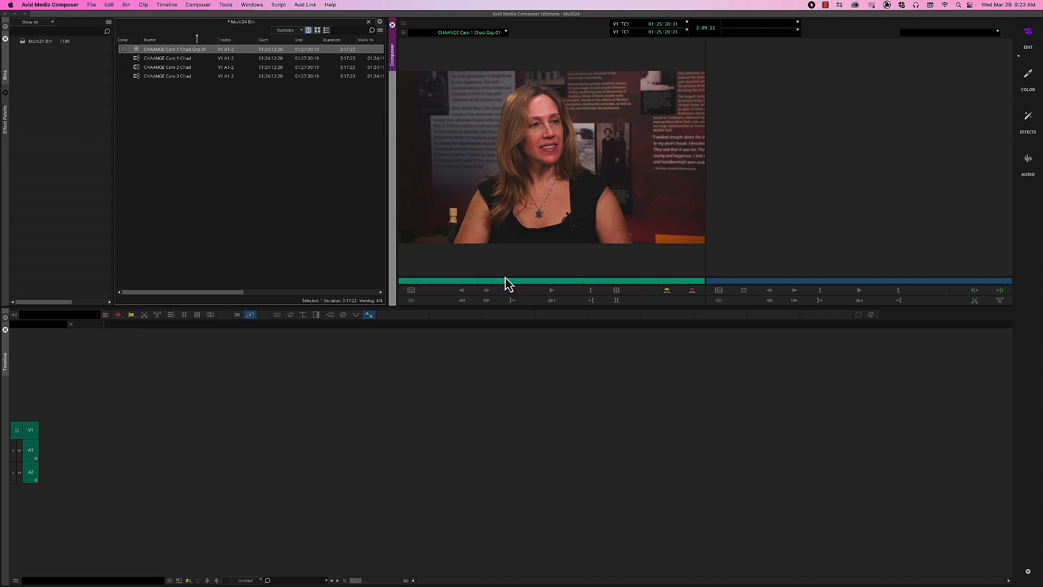
pyautogui.moveTo(437, 283); pyautogui.dragTo(485, 286)
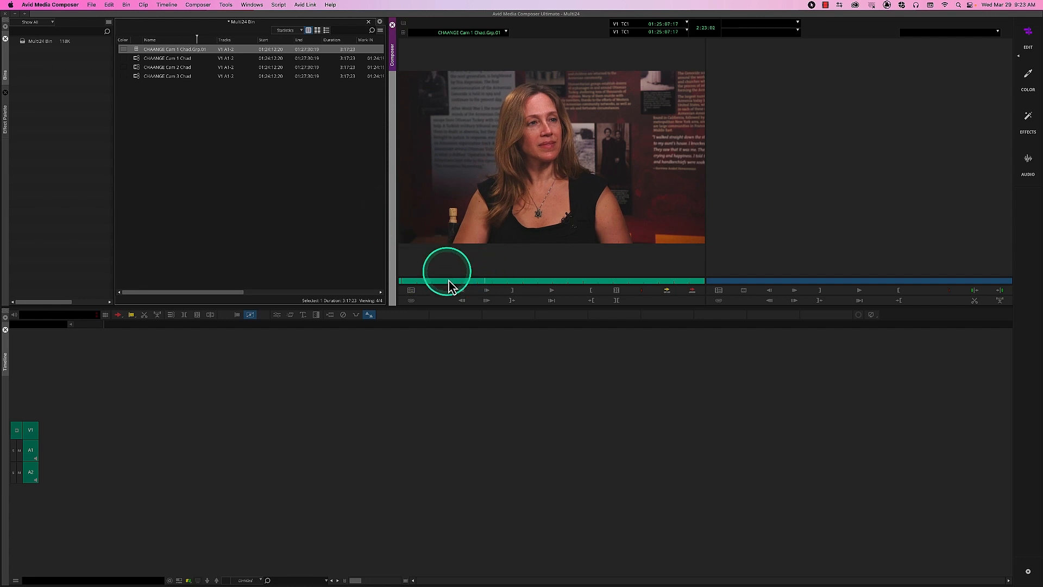
# Step: Return to the group clip's beginning, mark the whole clip, and splice it into a new sequence
pyautogui.moveTo(447, 280); pyautogui.dragTo(395, 284)
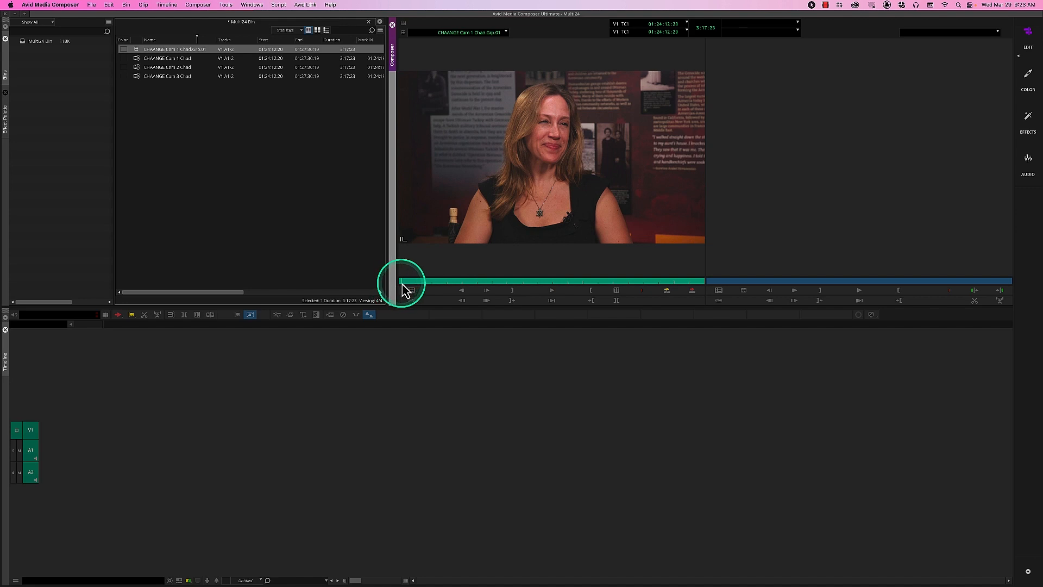
pyautogui.click(402, 283)
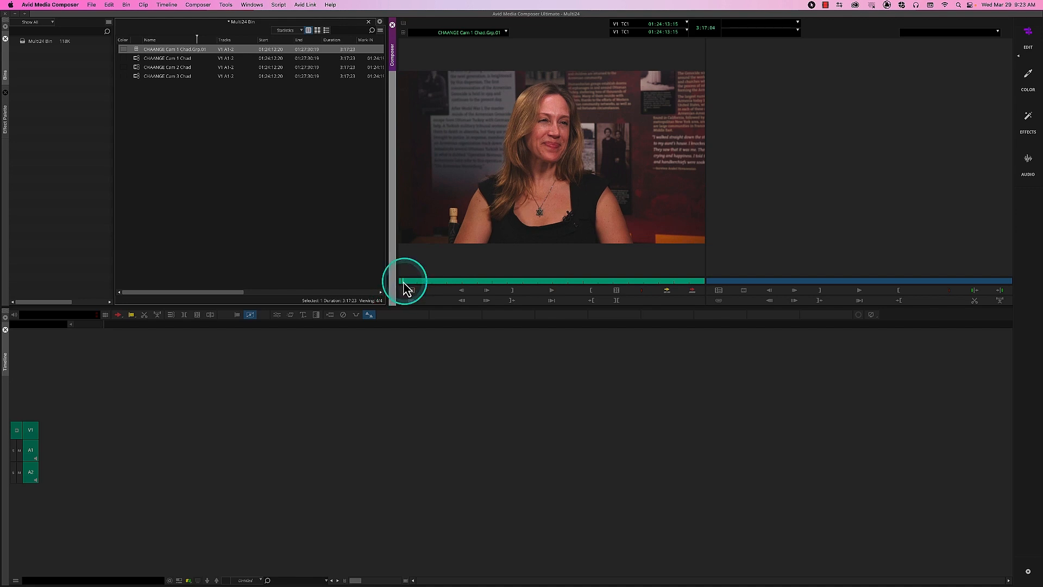
pyautogui.click(616, 301)
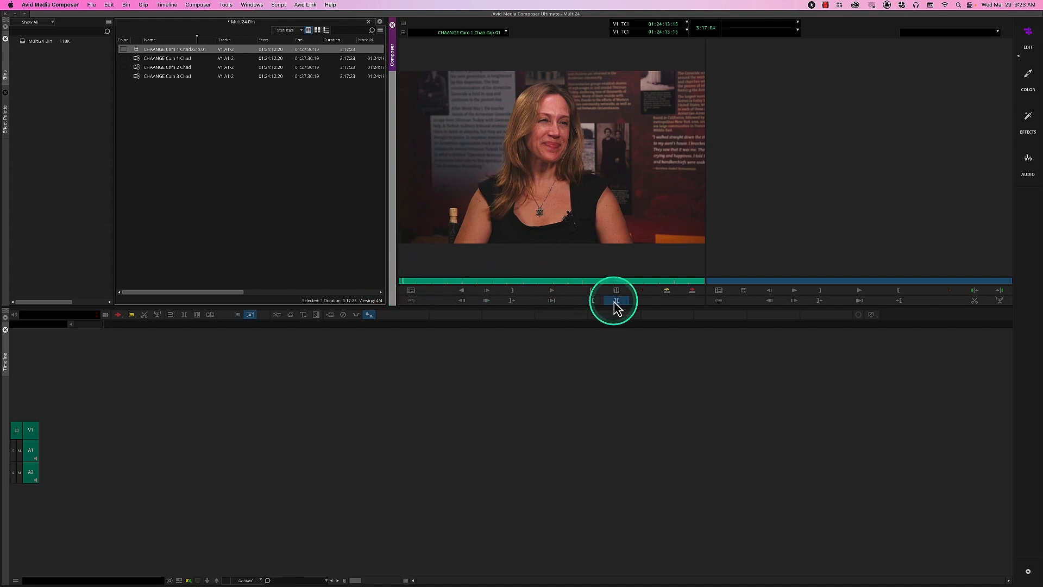
pyautogui.click(667, 291)
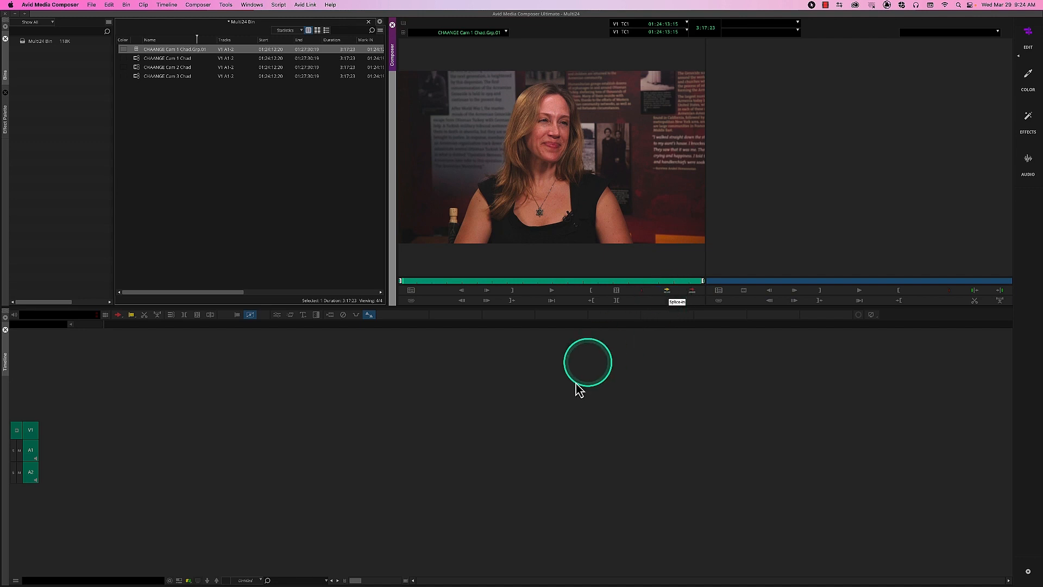
pyautogui.click(666, 291)
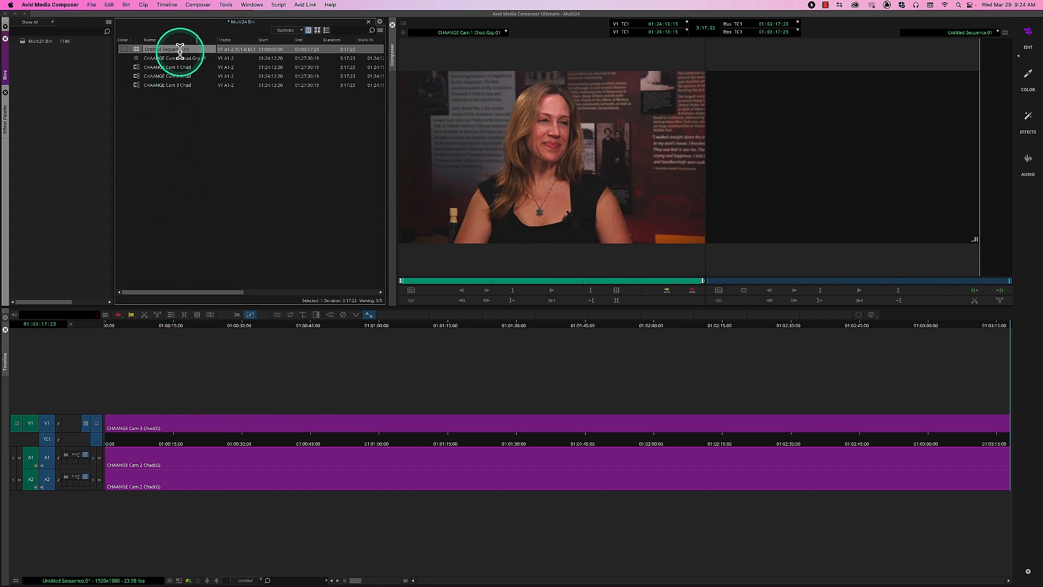
# Step: Rename the new sequence in the bin as CHHange
pyautogui.click(180, 51)
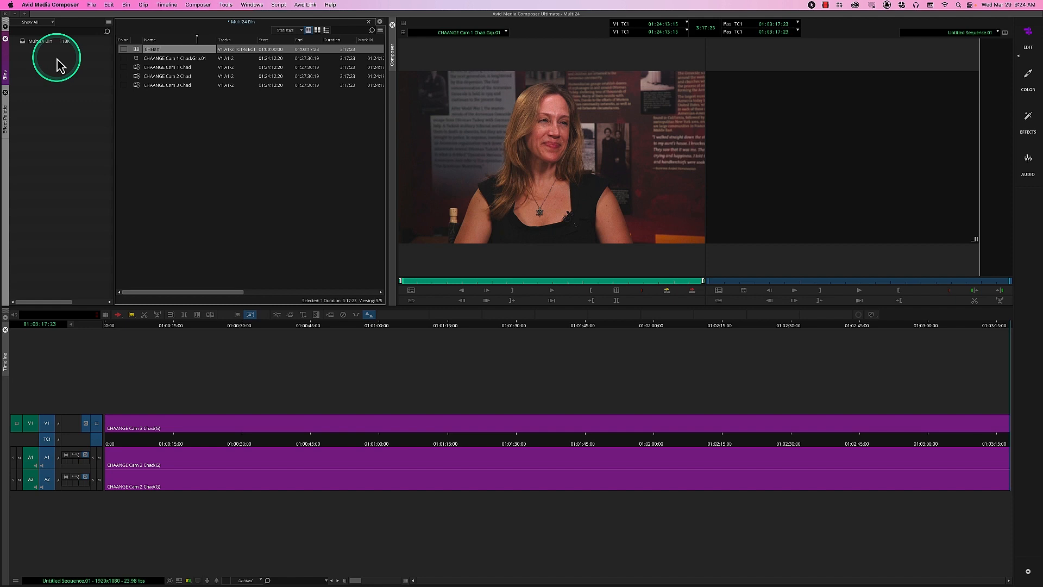
pyautogui.write('CHHange')
pyautogui.press('Return')
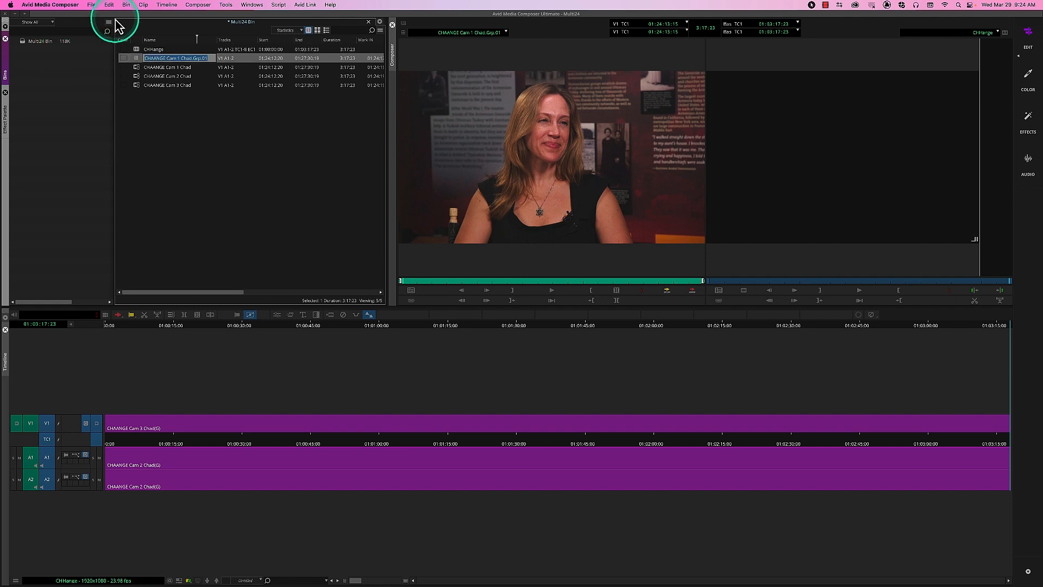
pyautogui.click(136, 50)
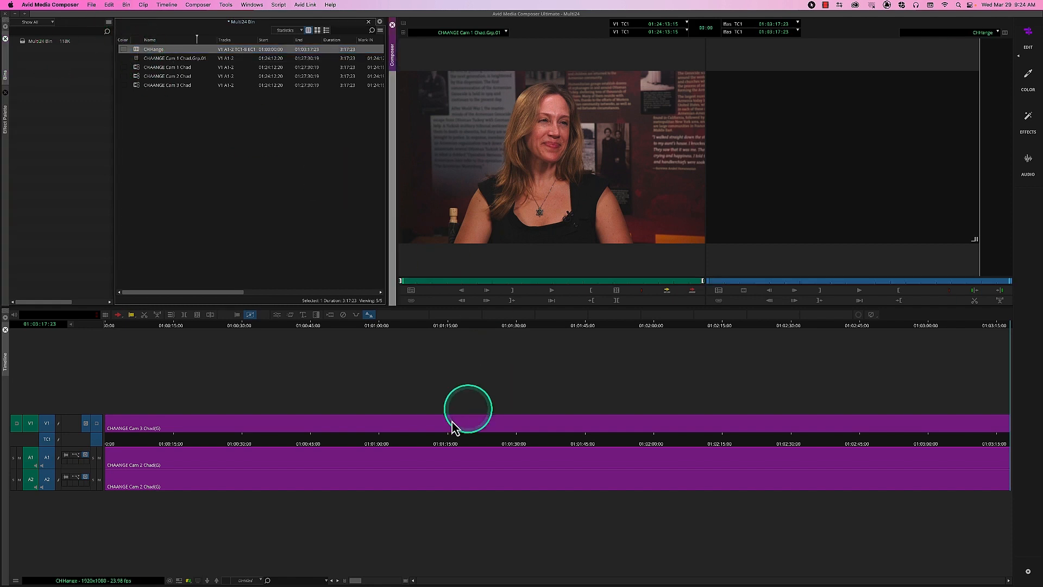
# Step: Move to the start of the sequence and show all group angles in MultiCamera mode
pyautogui.moveTo(452, 427); pyautogui.dragTo(104, 451)
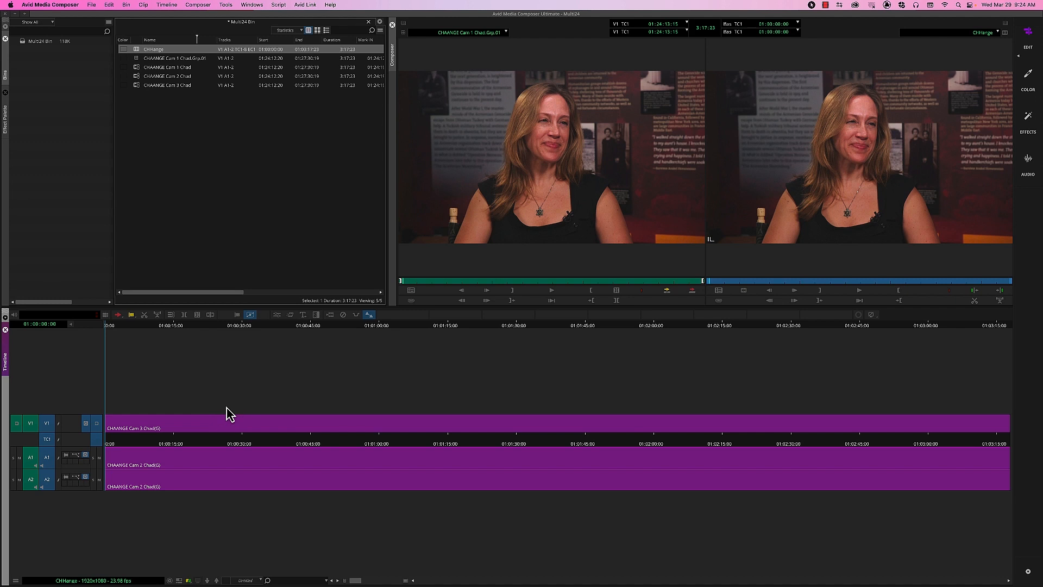
pyautogui.press('super+shift+m')
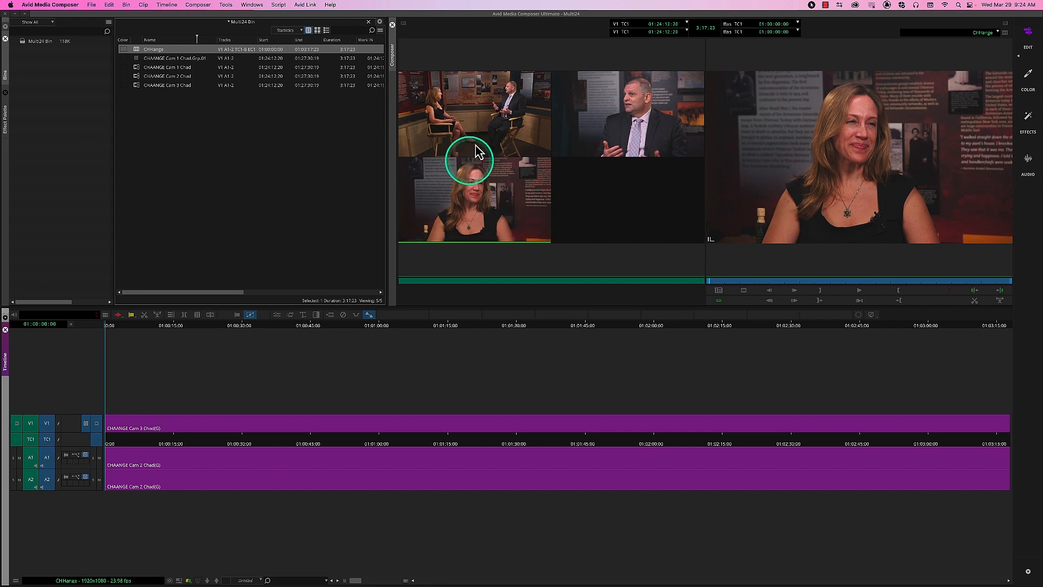
pyautogui.moveTo(165, 439); pyautogui.dragTo(107, 442)
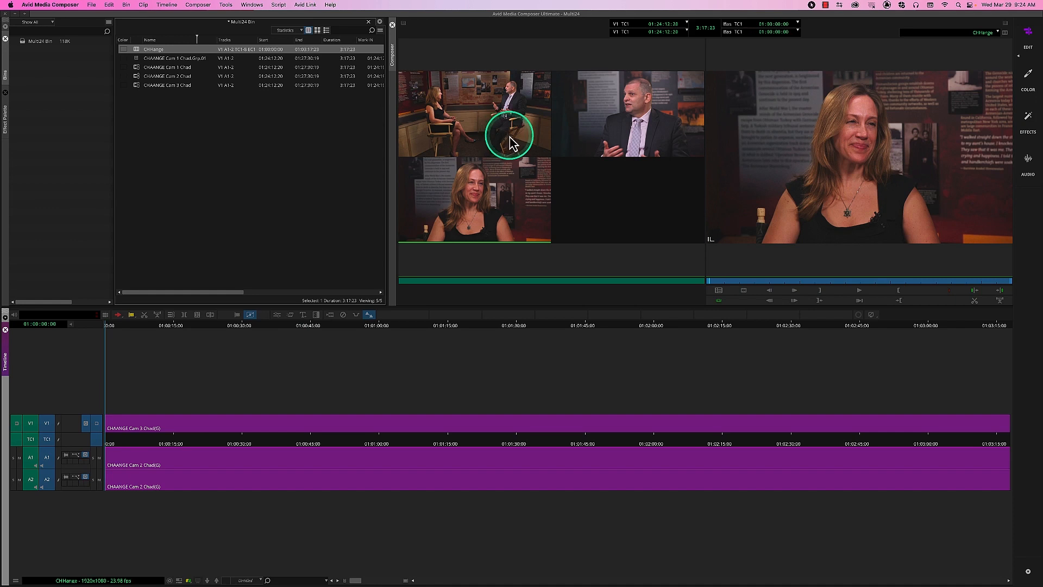
# Step: Play the sequence and cut live to Cam 2, Cam 1, Cam 3, Cam 2, Cam 1, Cam 3, Cam 2 and Cam 1, stopping at about 01:00:20
pyautogui.press('space')
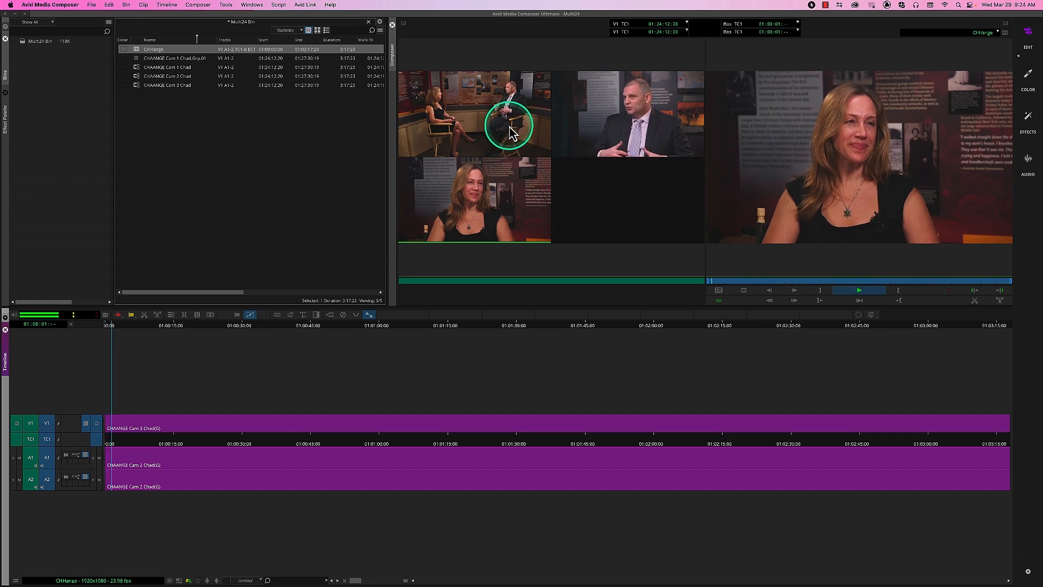
pyautogui.click(630, 125)
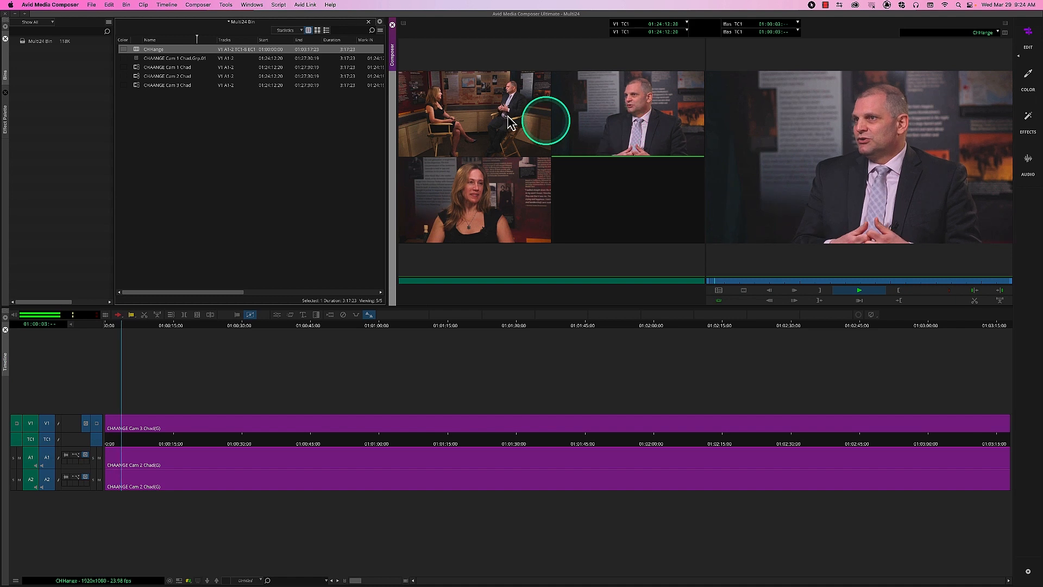
pyautogui.click(491, 118)
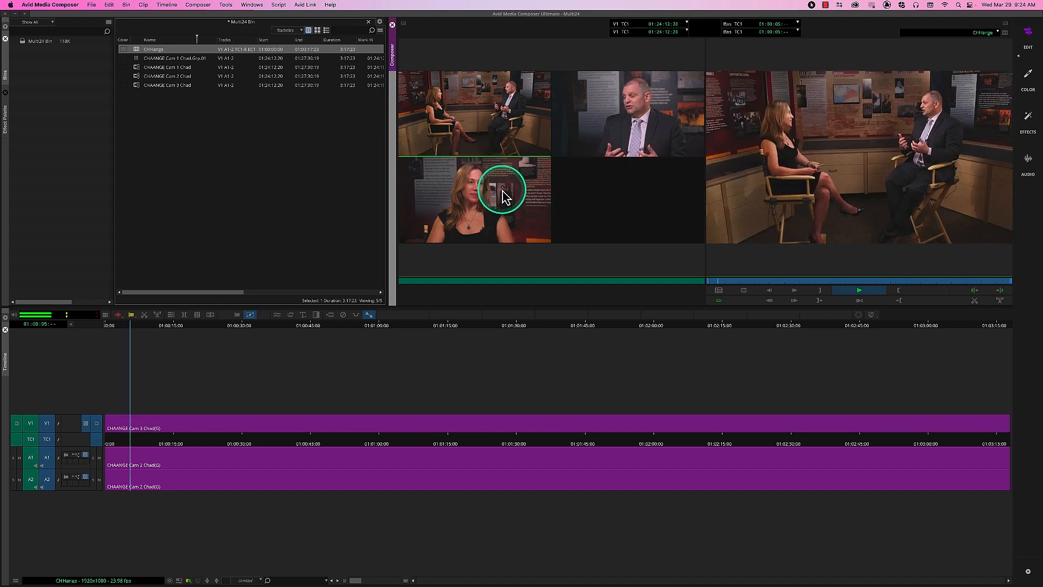
pyautogui.click(505, 195)
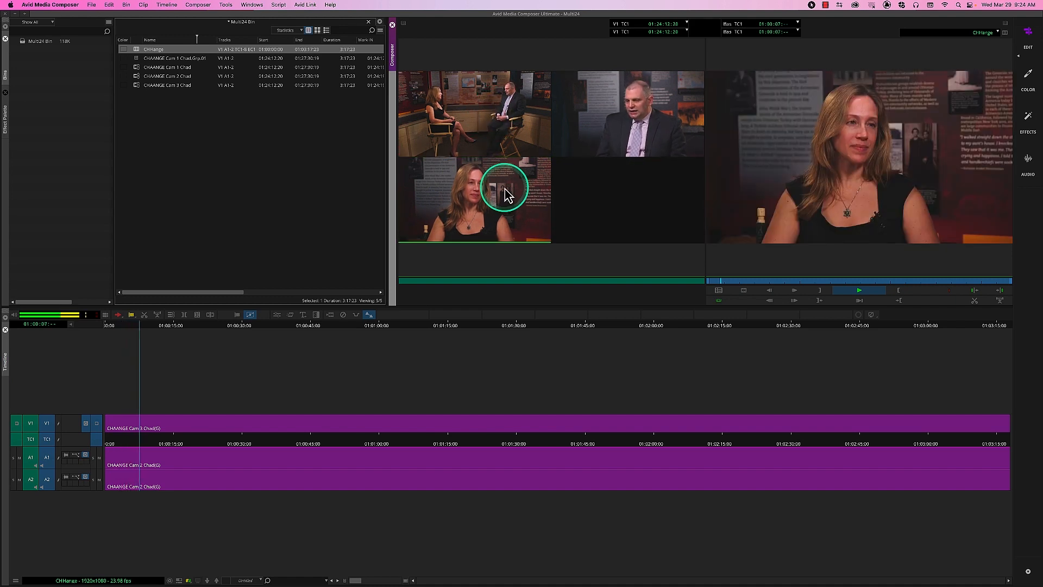
pyautogui.click(621, 119)
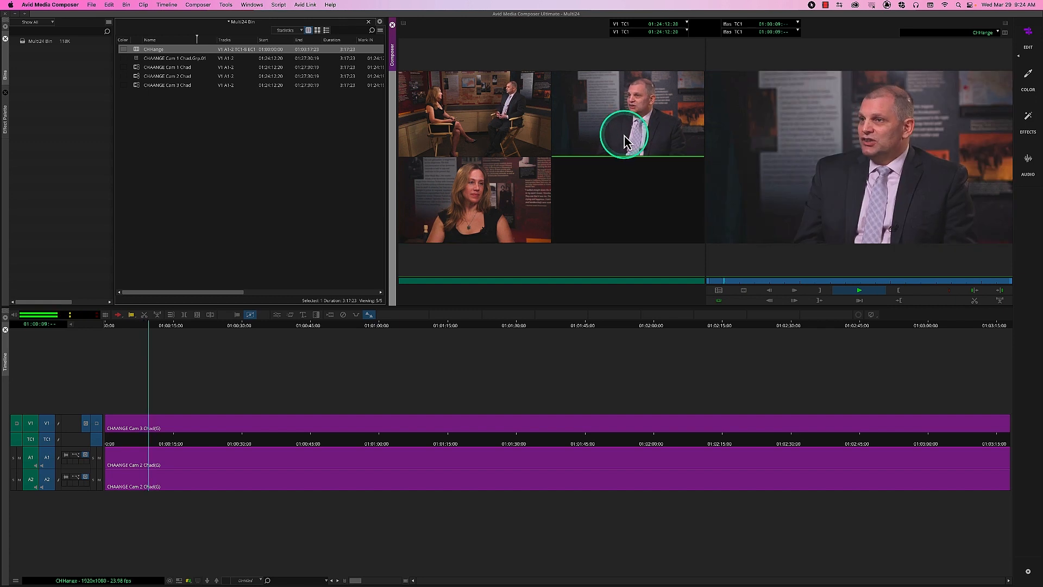
pyautogui.click(495, 130)
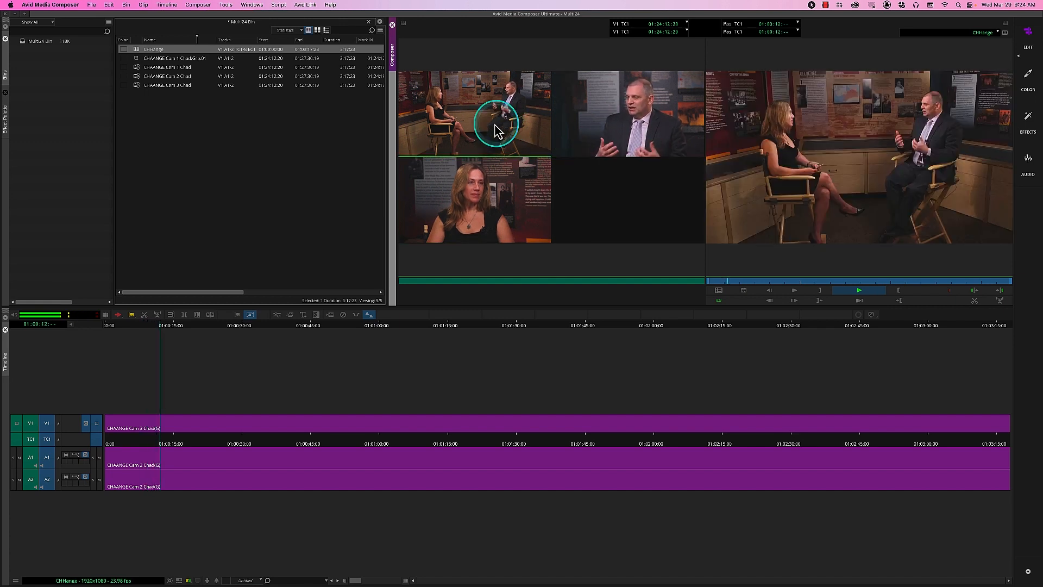
pyautogui.click(520, 203)
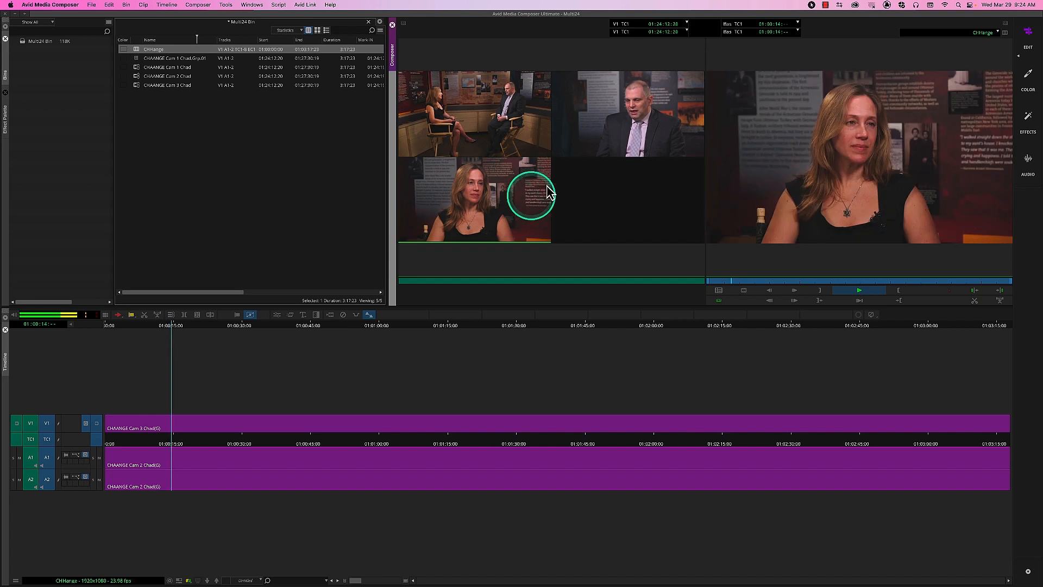
pyautogui.click(628, 132)
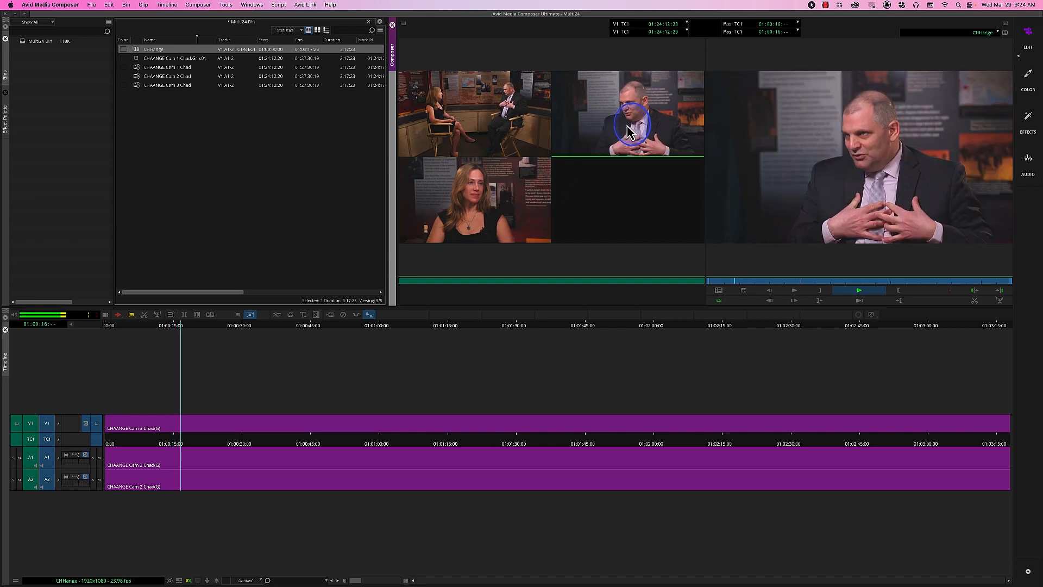
pyautogui.click(492, 129)
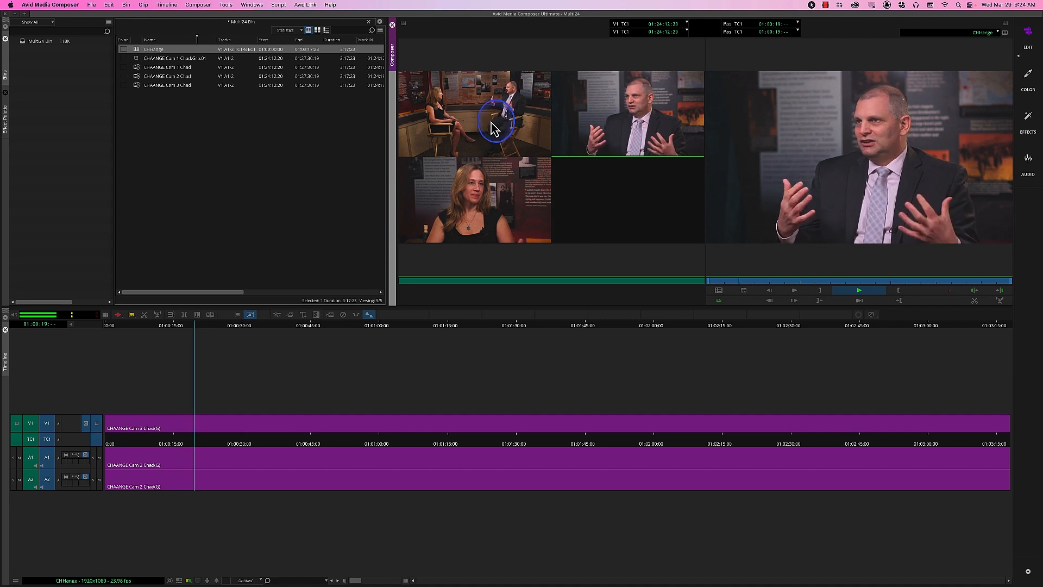
pyautogui.press('space')
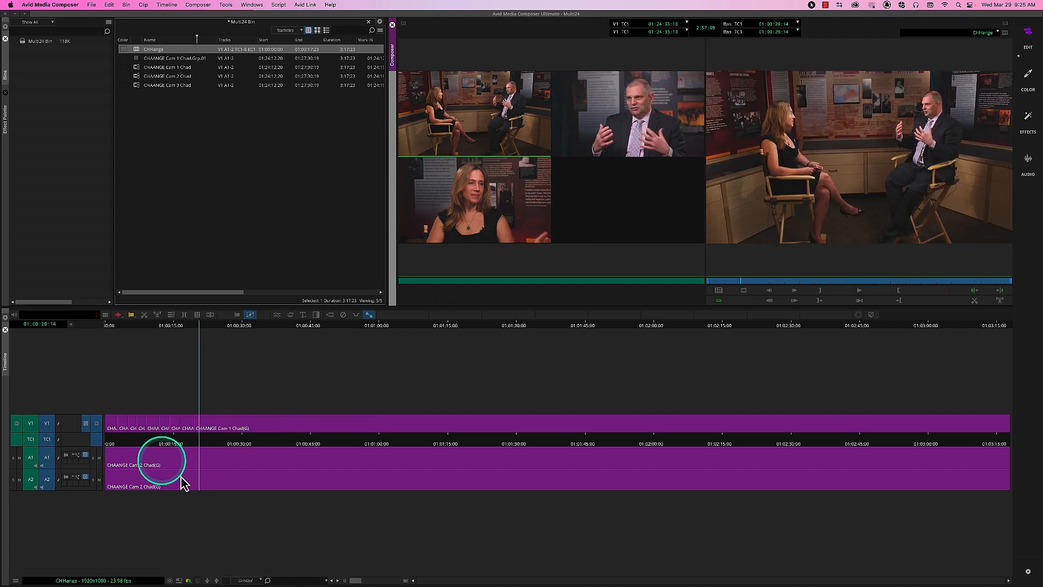
# Step: Change the V1 segment at about 01:00:07:17 from Cam 3 to Cam 2
pyautogui.moveTo(352, 582); pyautogui.dragTo(386, 581)
pyautogui.moveTo(337, 442); pyautogui.dragTo(89, 449)
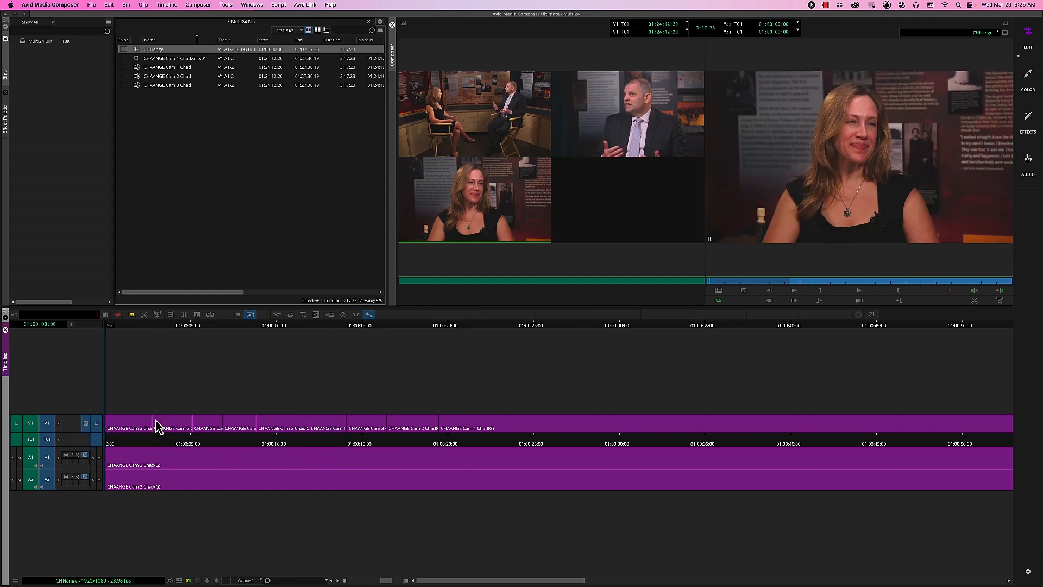
pyautogui.moveTo(239, 440)
pyautogui.mouseDown()
pyautogui.moveTo(249, 441)
pyautogui.moveTo(237, 440)
pyautogui.mouseUp()
pyautogui.rightClick(242, 431)
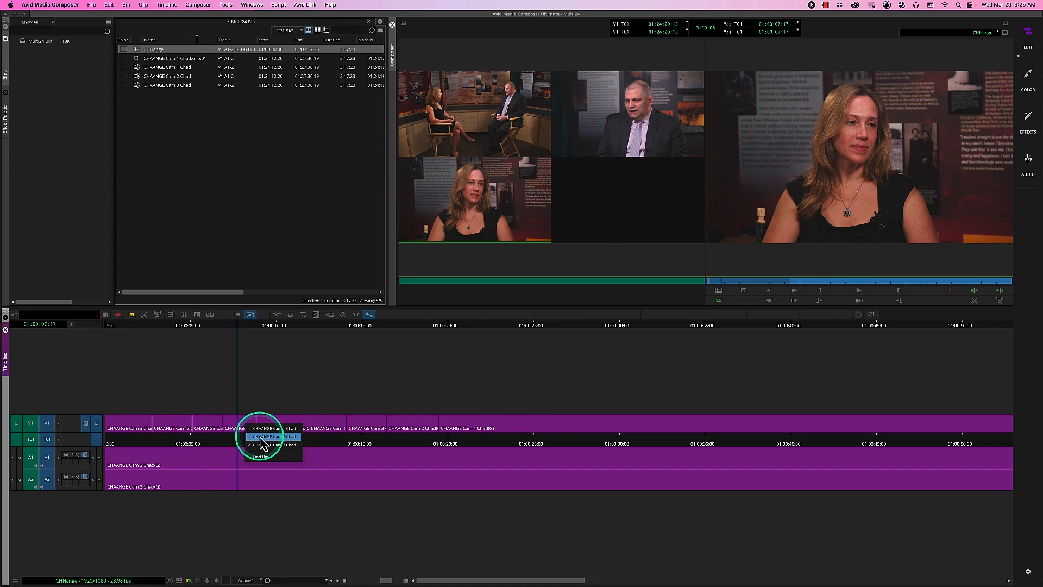
pyautogui.click(262, 435)
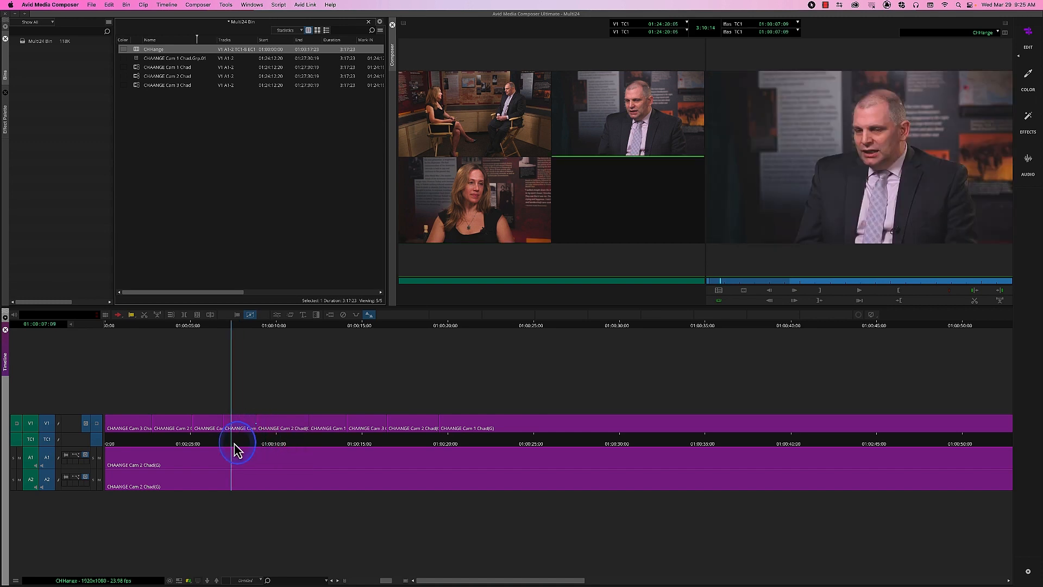
# Step: Scrub through the changed segment and try trim mode on the V1 cut at 01:00:06:21
pyautogui.moveTo(234, 445); pyautogui.dragTo(243, 442)
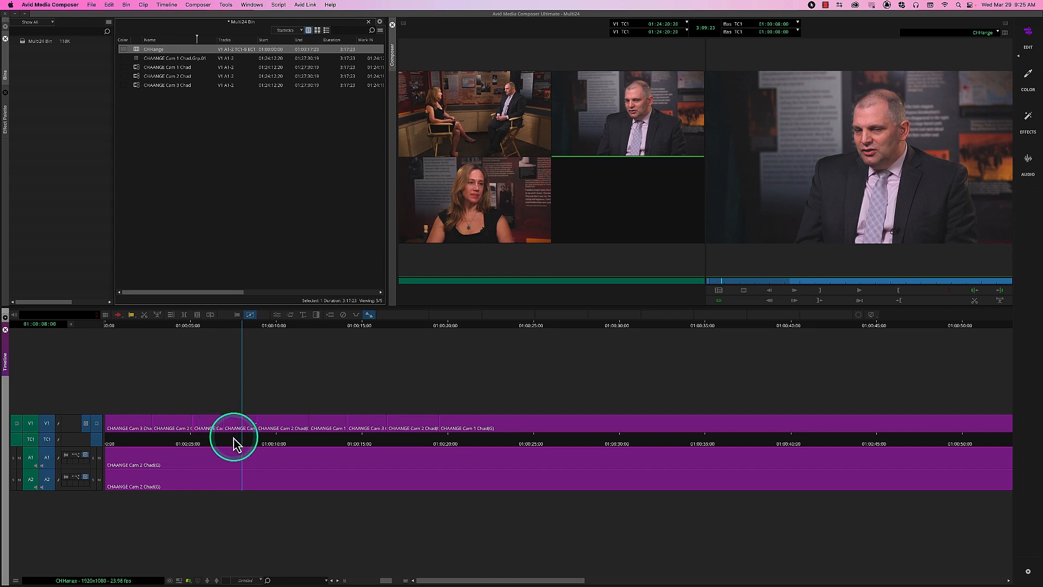
pyautogui.moveTo(233, 438); pyautogui.dragTo(227, 439)
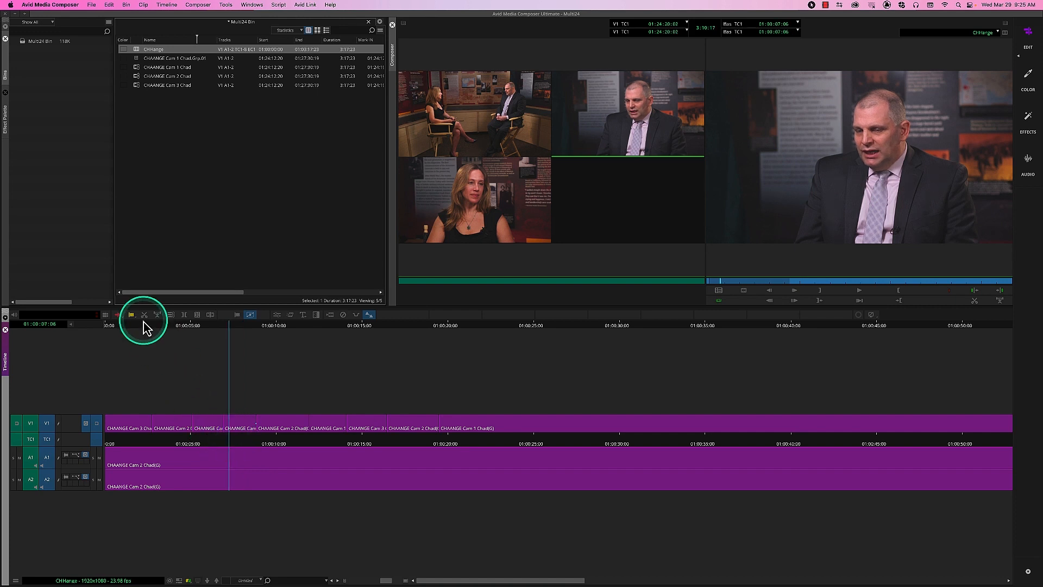
pyautogui.click(222, 420)
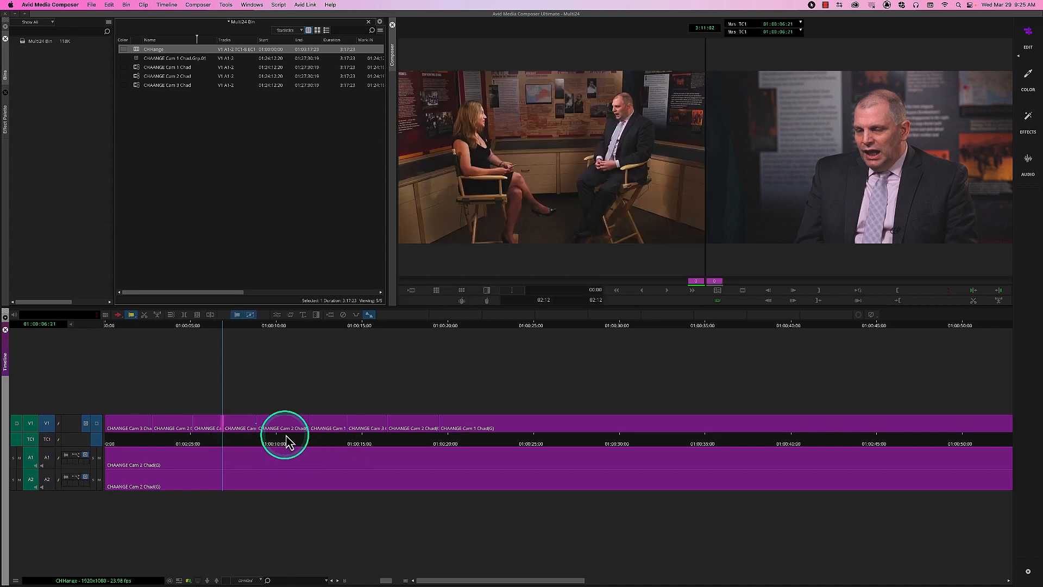
pyautogui.click(170, 316)
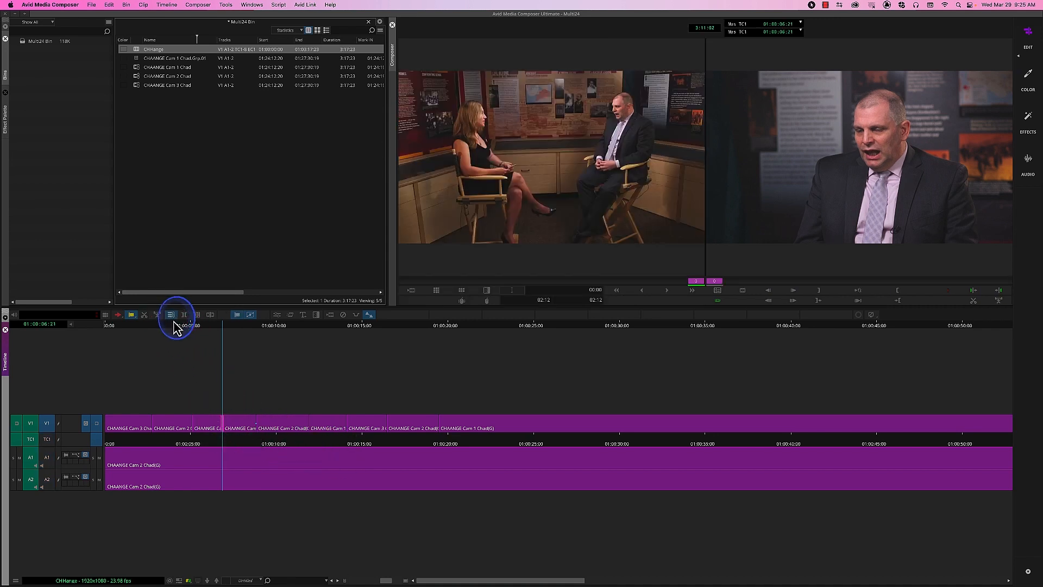
pyautogui.click(238, 442)
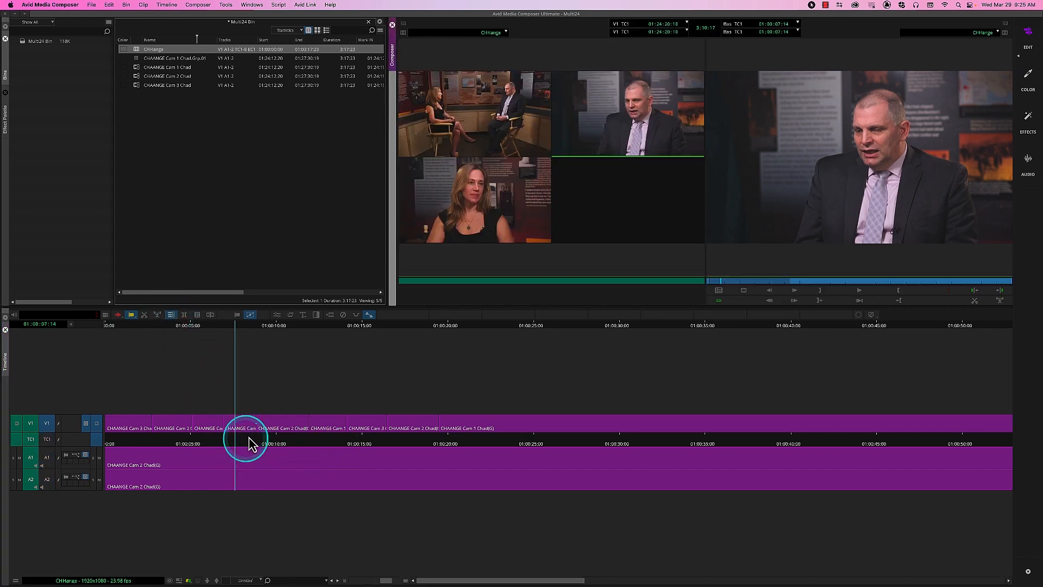
# Step: Trim the V1 cut between Cam 1 and Cam 2 at 01:00:06:21 to 01:00:07:06 and leave trim mode
pyautogui.click(223, 420)
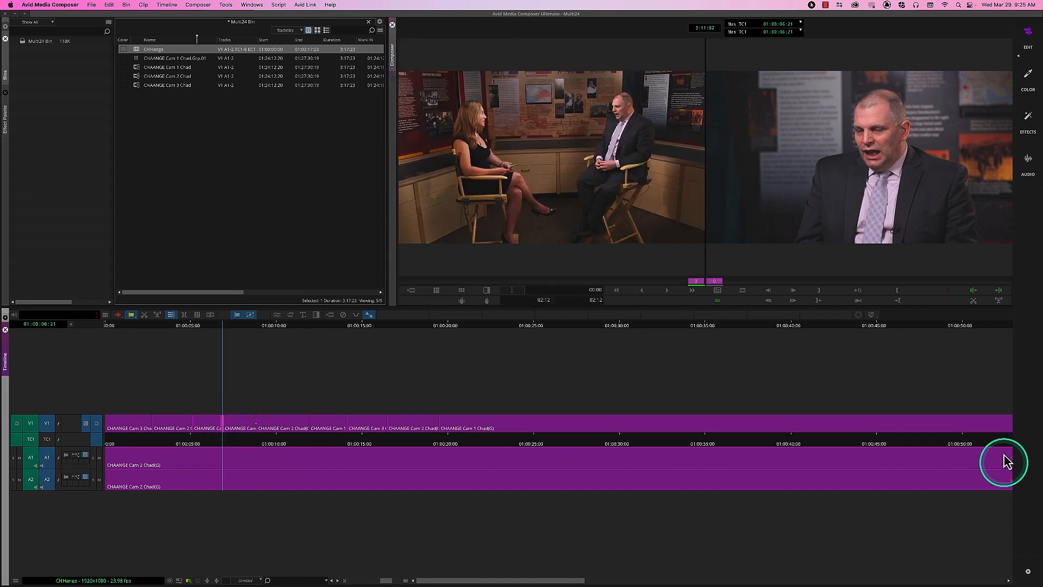
pyautogui.click(239, 443)
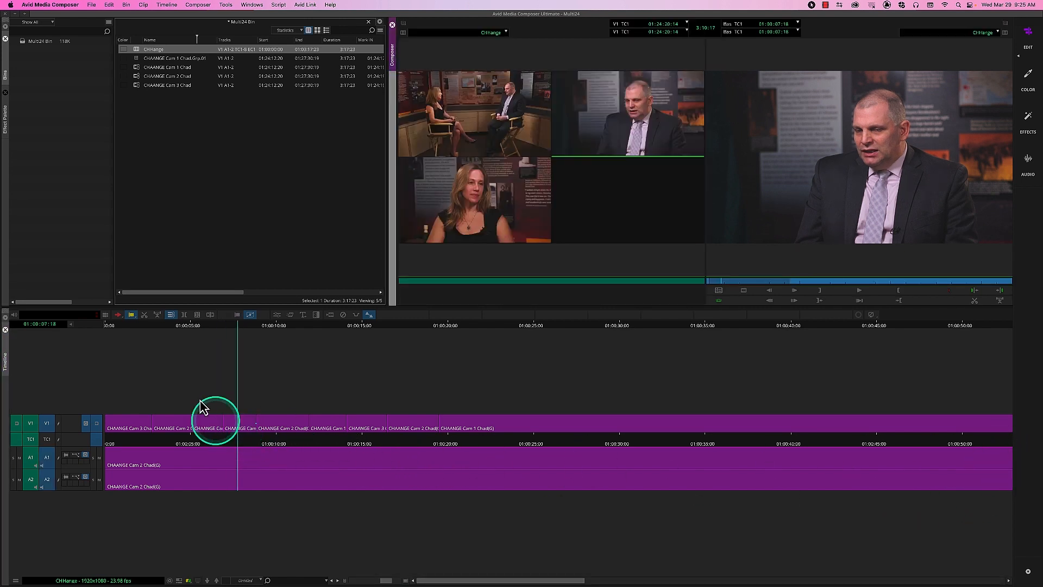
pyautogui.click(168, 314)
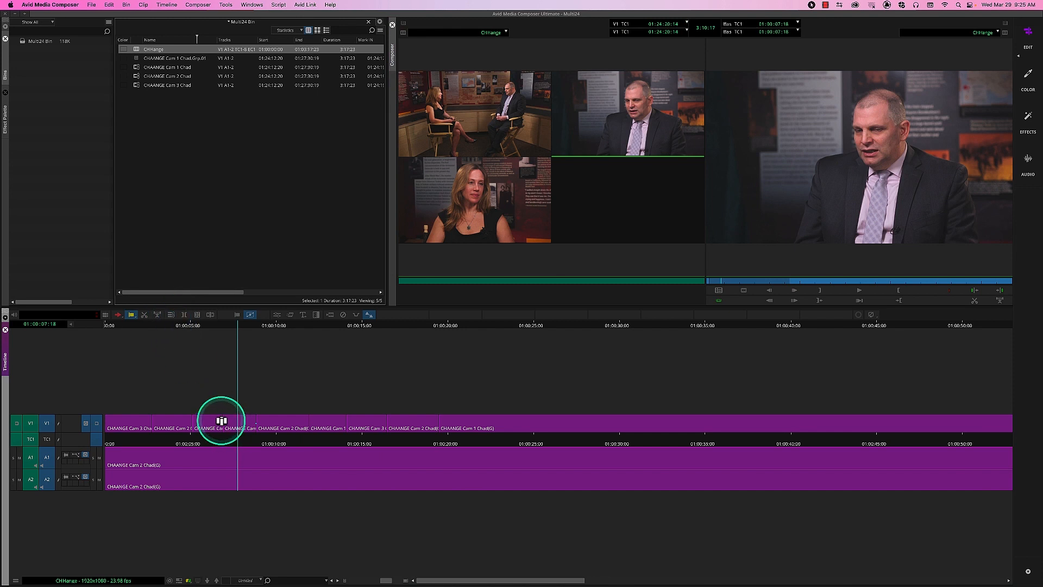
pyautogui.click(222, 421)
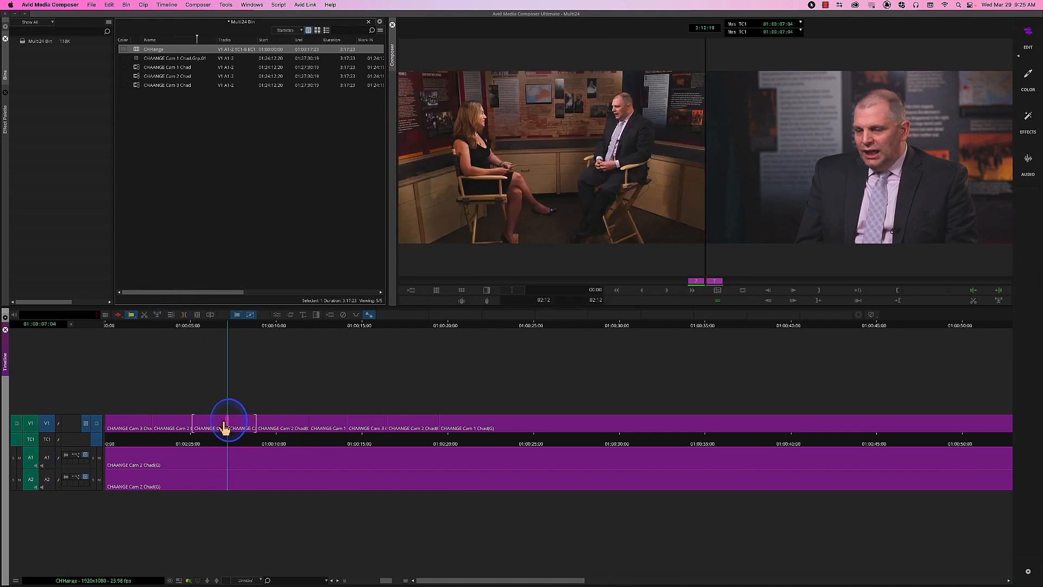
pyautogui.moveTo(225, 428); pyautogui.dragTo(230, 429)
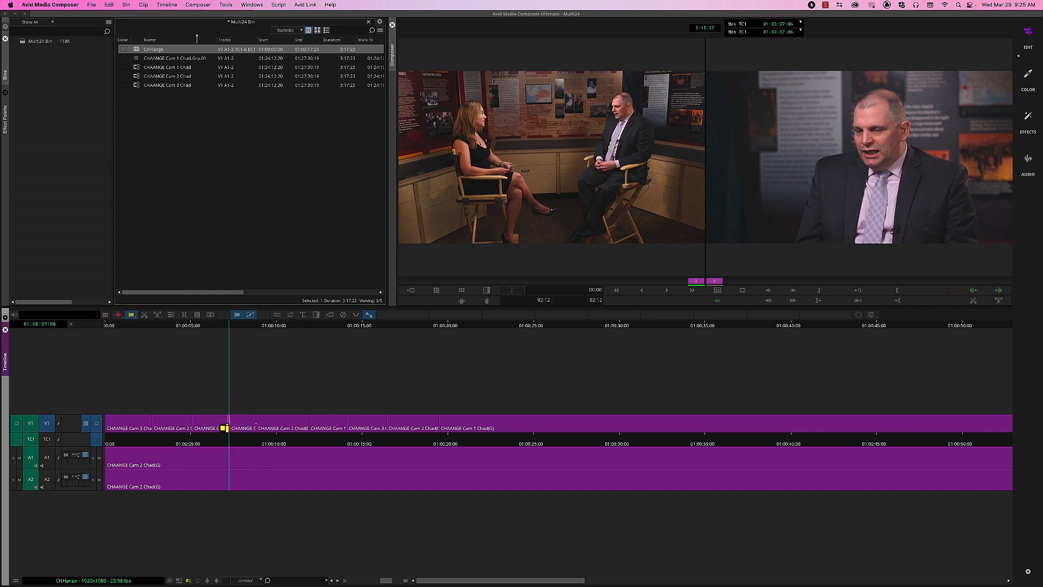
pyautogui.click(247, 443)
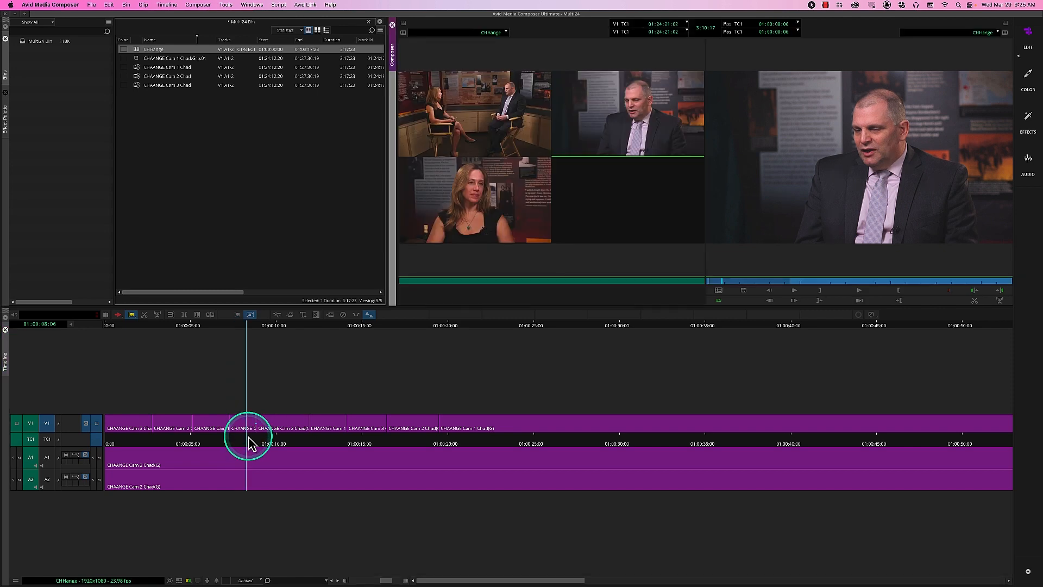
# Step: Switch the V1 segment just after 01:00:08:17 to Cam 1, to Cam 3, and back to Cam 2
pyautogui.moveTo(258, 442)
pyautogui.mouseDown()
pyautogui.moveTo(268, 443)
pyautogui.moveTo(254, 443)
pyautogui.mouseUp()
pyautogui.moveTo(392, 582); pyautogui.dragTo(397, 582)
pyautogui.rightClick(446, 433)
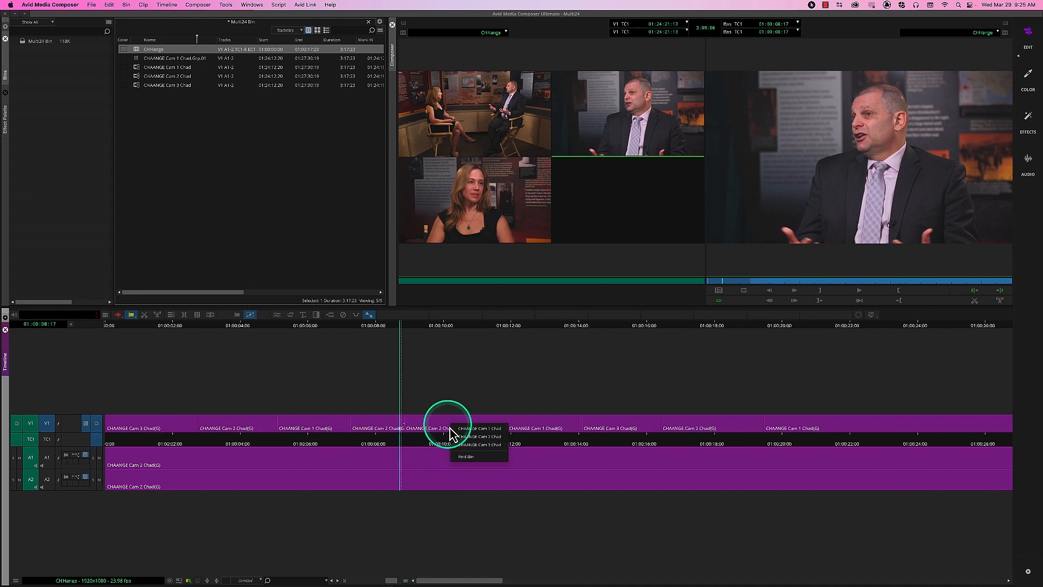
pyautogui.click(459, 439)
pyautogui.rightClick(456, 427)
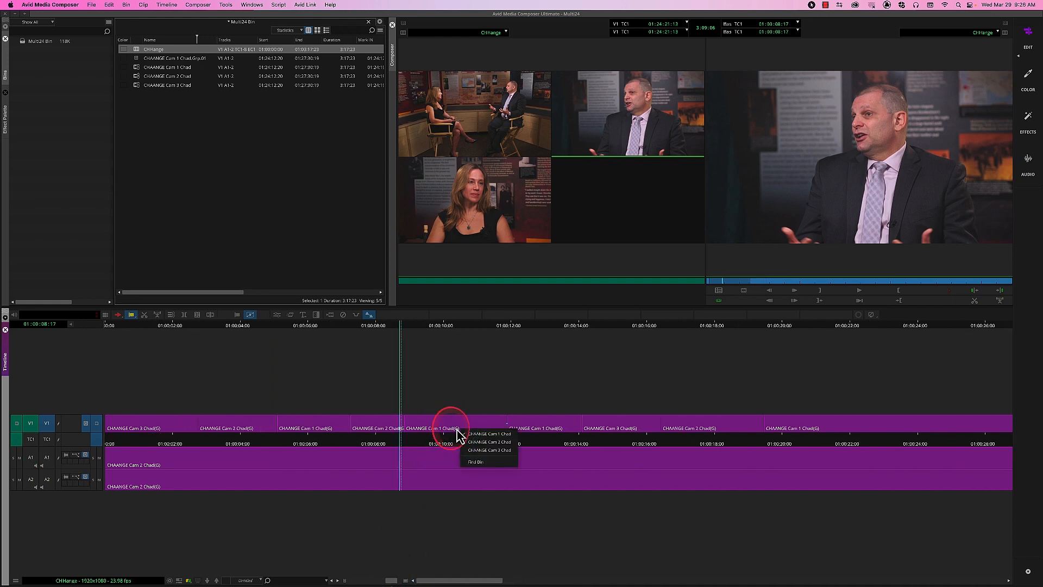
pyautogui.click(471, 453)
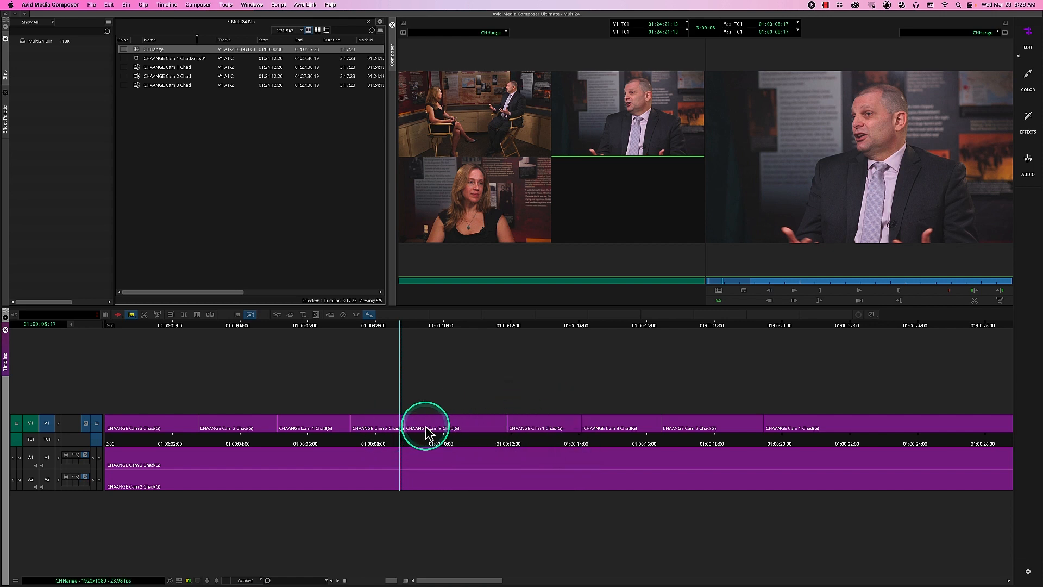
pyautogui.click(448, 439)
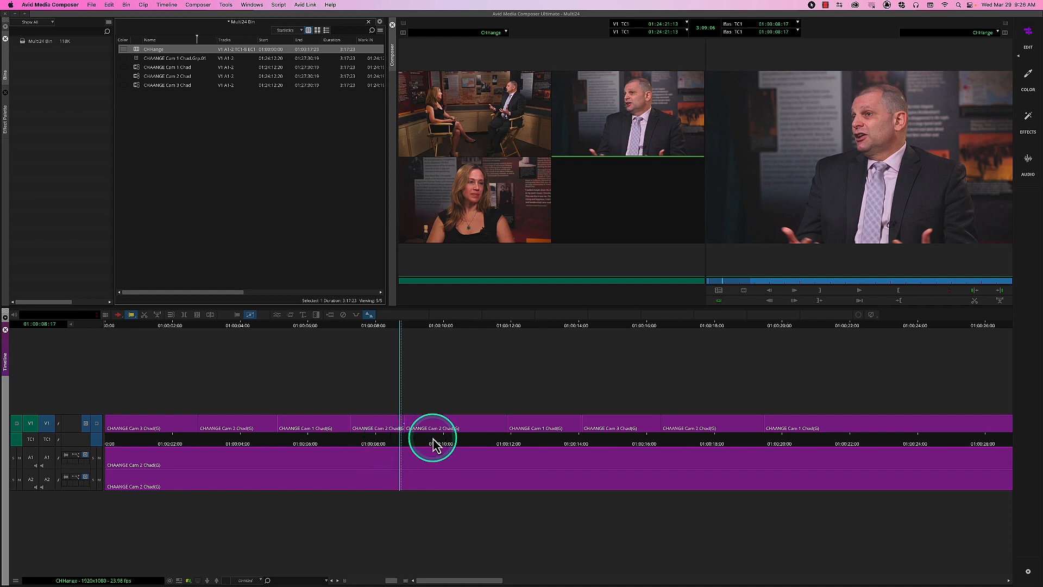
# Step: Add an edit in the last V1 Cam 1 segment at 01:00:30:21
pyautogui.moveTo(382, 442); pyautogui.dragTo(411, 441)
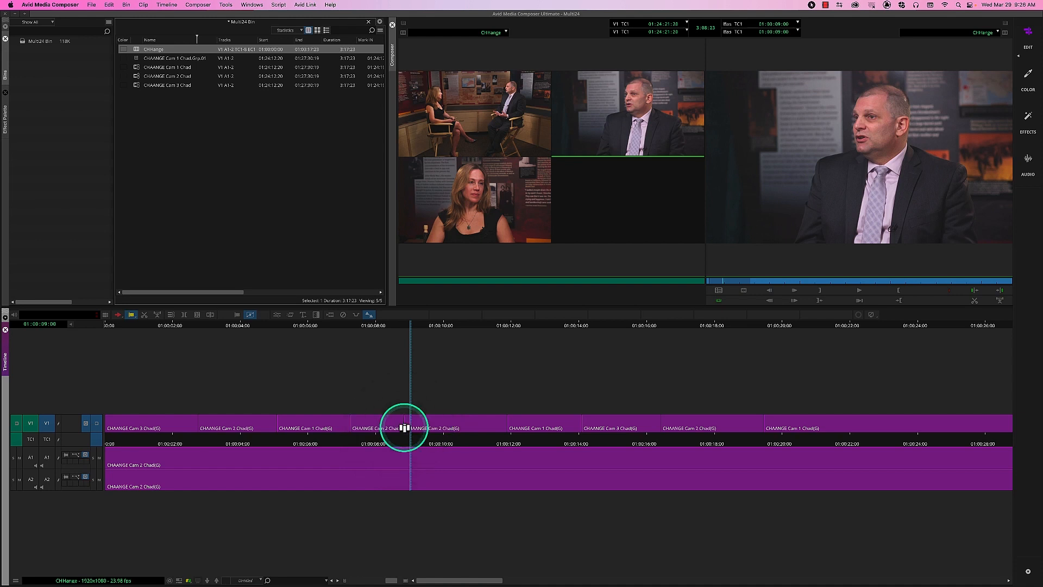
pyautogui.moveTo(463, 582); pyautogui.dragTo(503, 582)
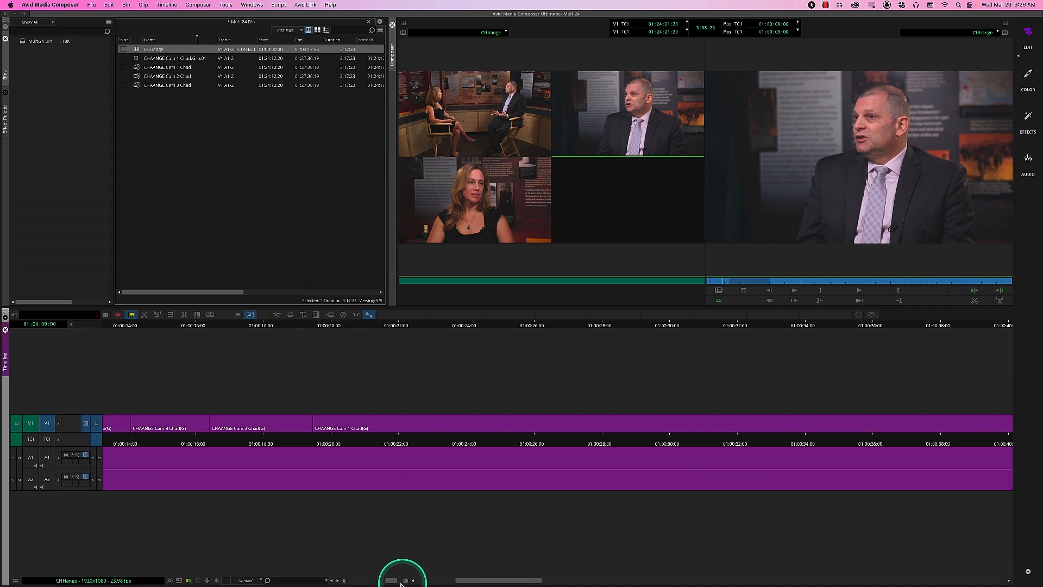
pyautogui.moveTo(393, 582); pyautogui.dragTo(371, 581)
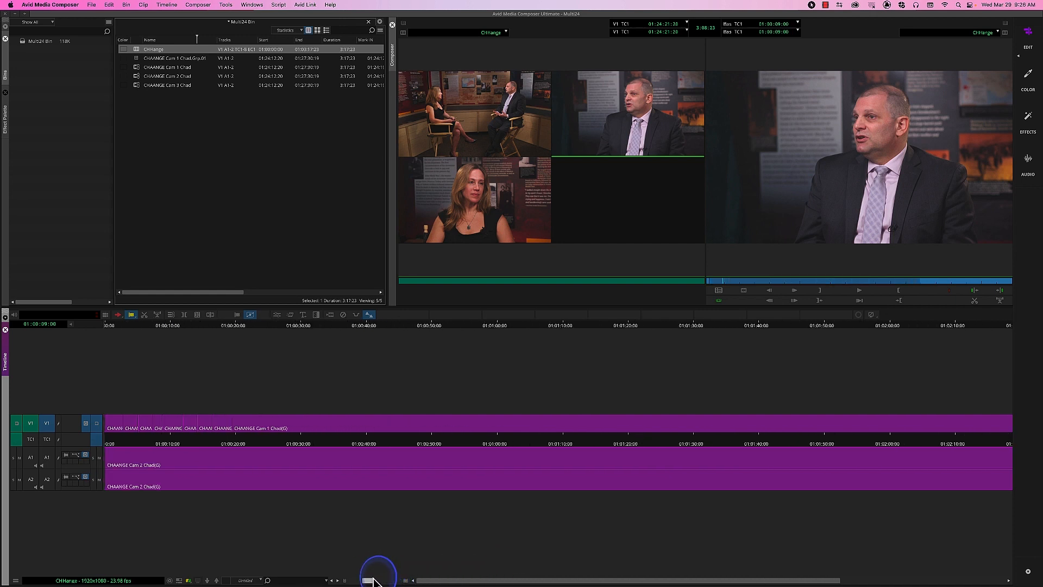
pyautogui.click(306, 442)
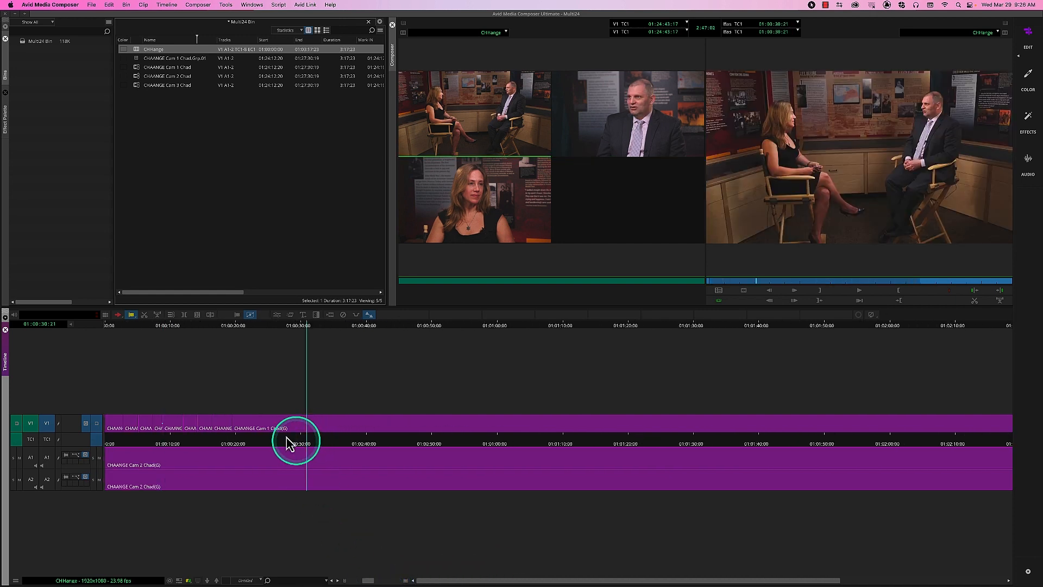
pyautogui.click(210, 315)
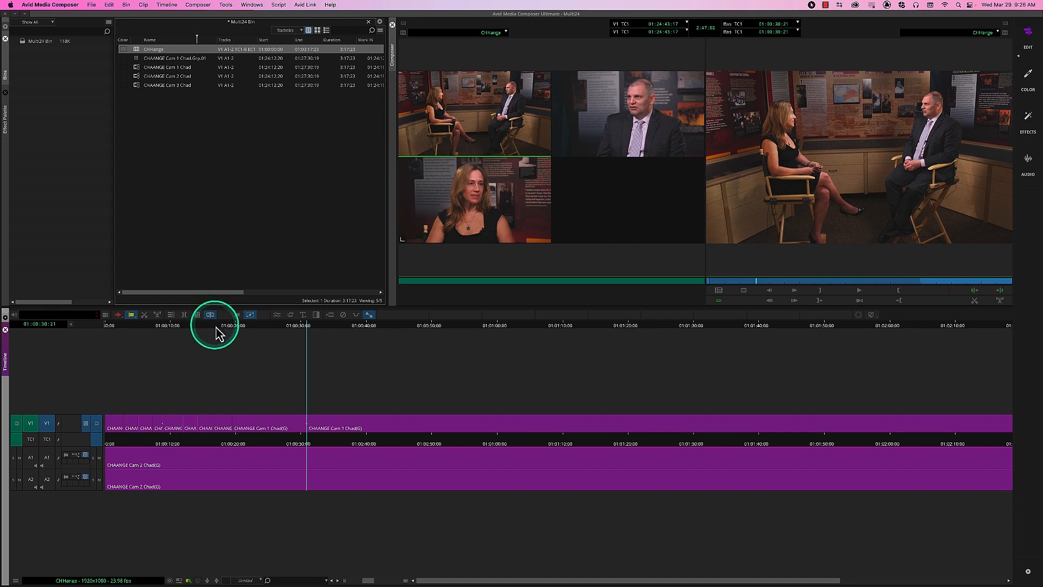
# Step: Remove the match frame edits from the sequence and scrub through the joined segments
pyautogui.click(324, 443)
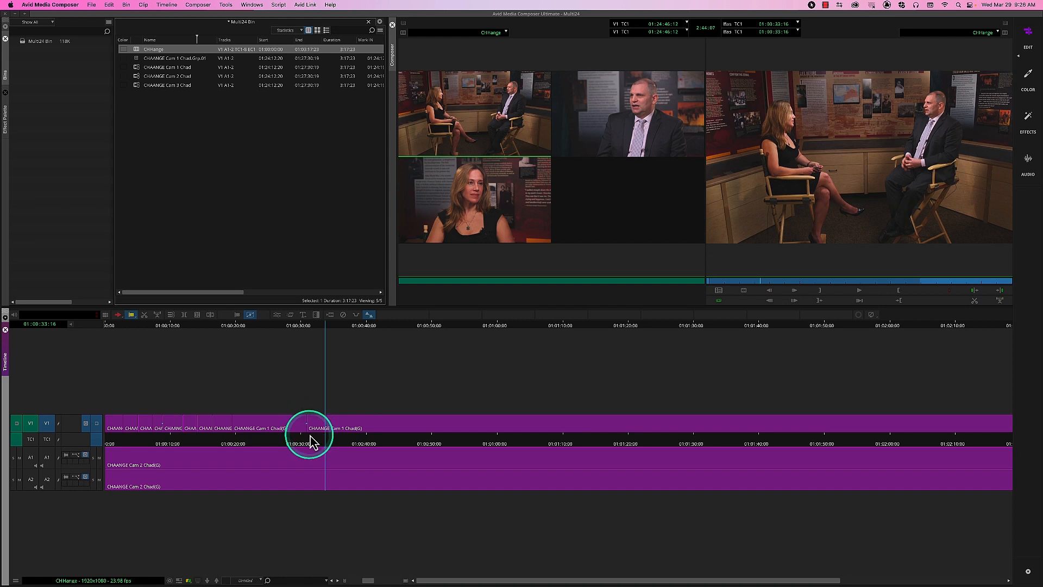
pyautogui.moveTo(314, 444); pyautogui.dragTo(294, 444)
pyautogui.moveTo(166, 445)
pyautogui.mouseDown()
pyautogui.moveTo(158, 442)
pyautogui.moveTo(163, 448)
pyautogui.mouseUp()
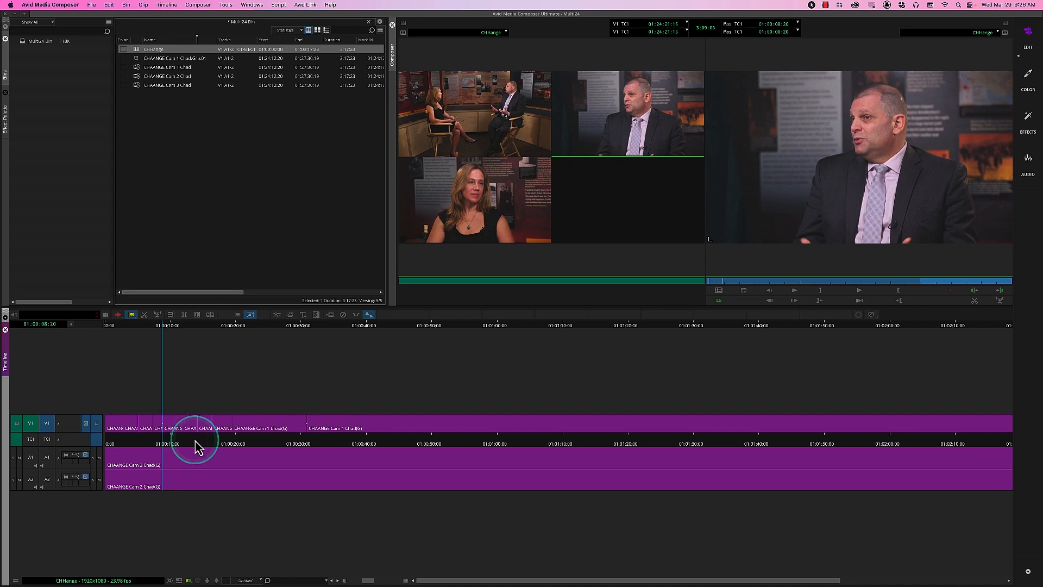
pyautogui.click(166, 443)
pyautogui.click(166, 443)
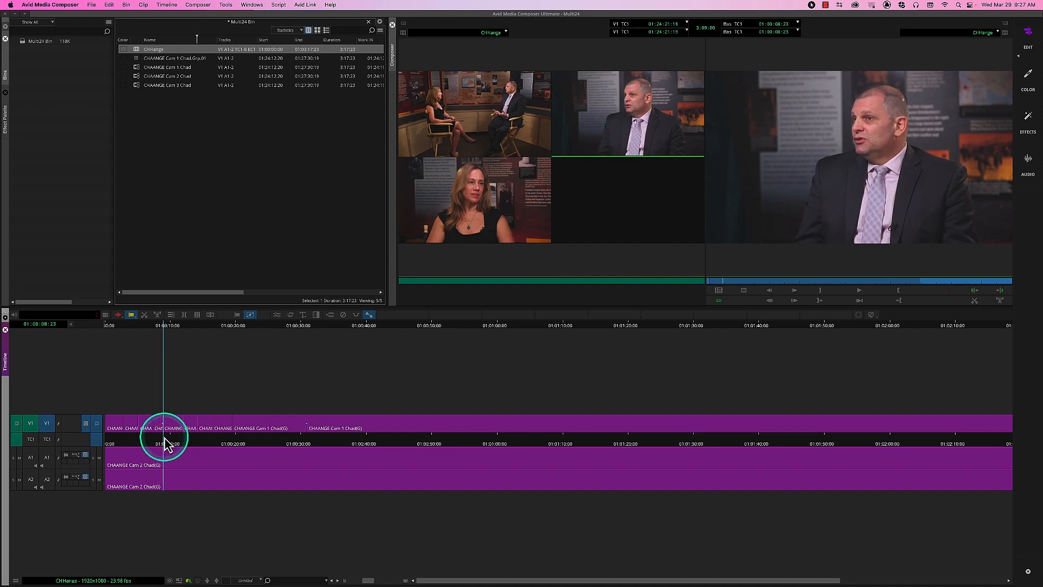
pyautogui.rightClick(187, 404)
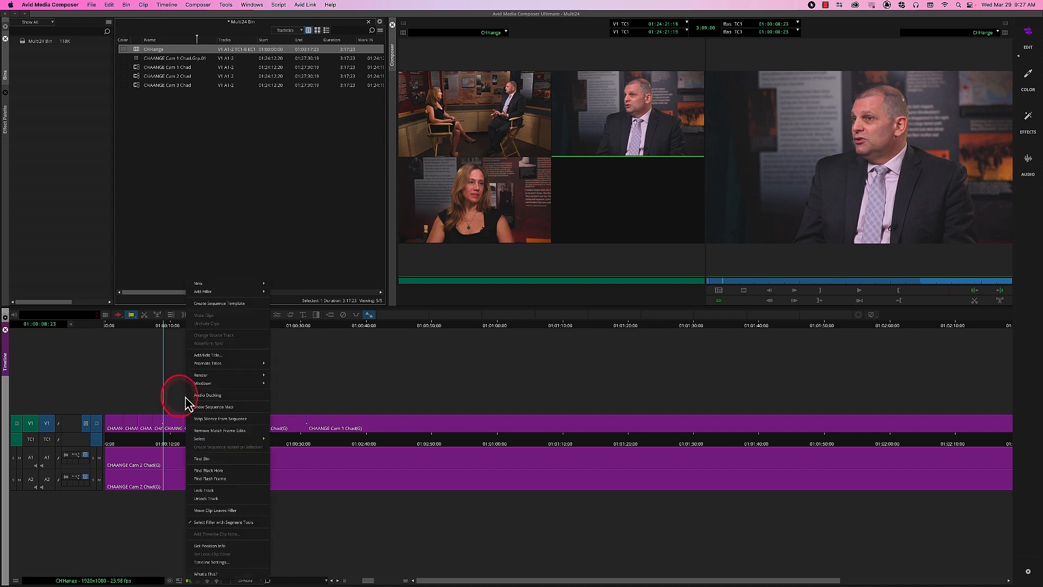
pyautogui.click(228, 430)
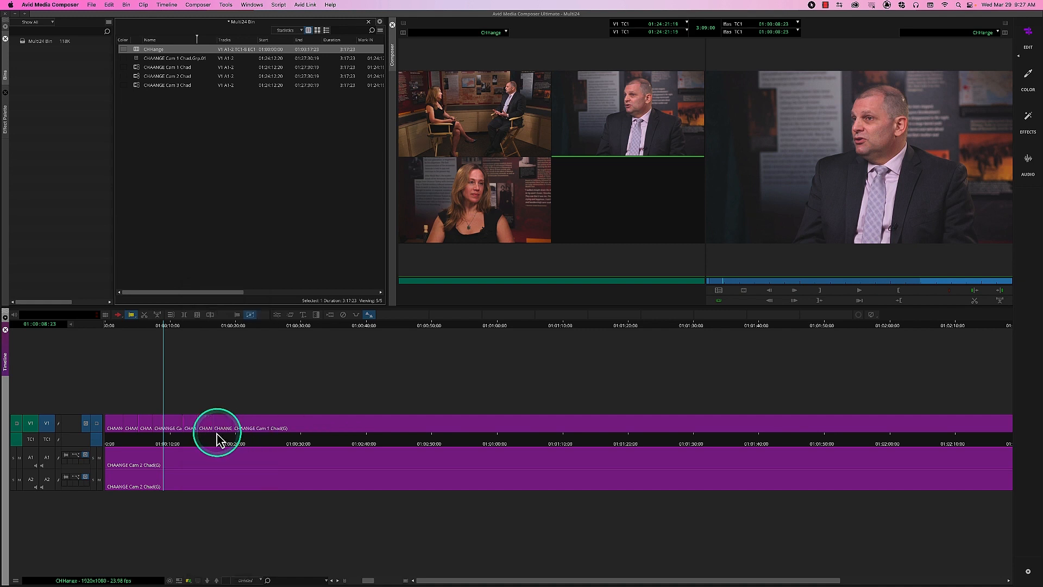
pyautogui.moveTo(174, 447); pyautogui.dragTo(254, 432)
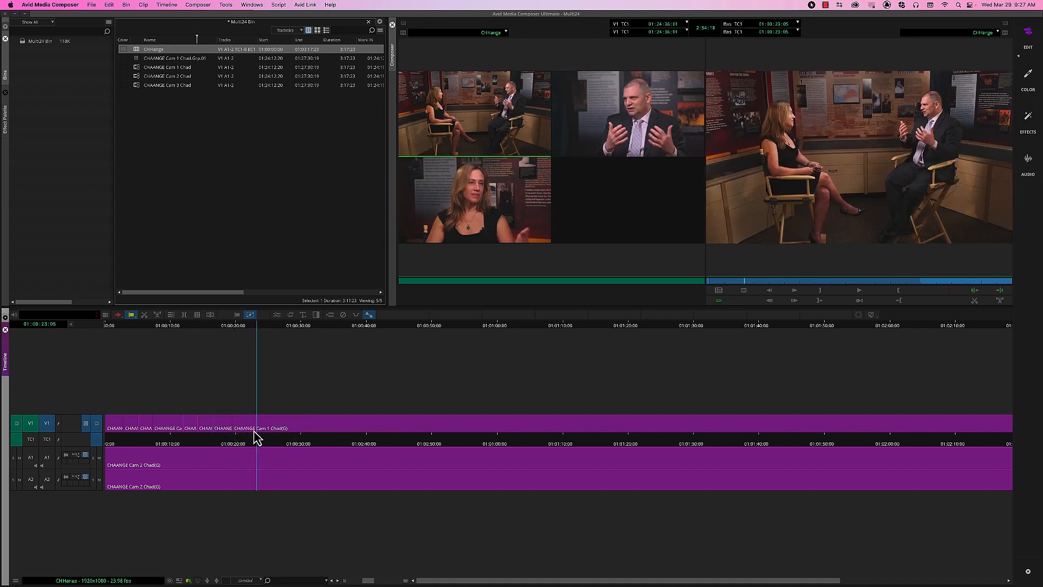
# Step: Create a new bin in the project and name it RB
pyautogui.click(166, 100)
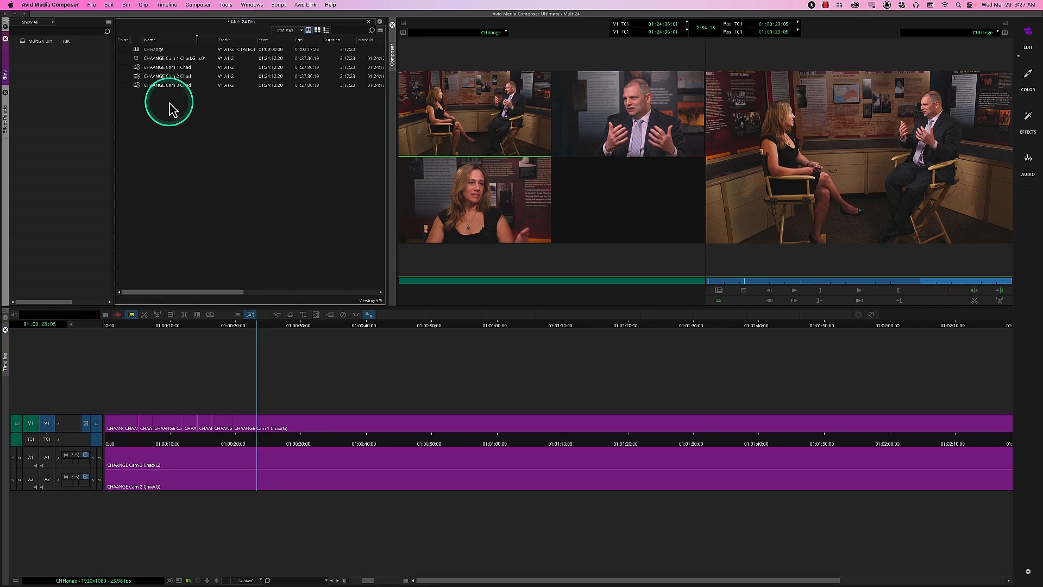
pyautogui.rightClick(50, 73)
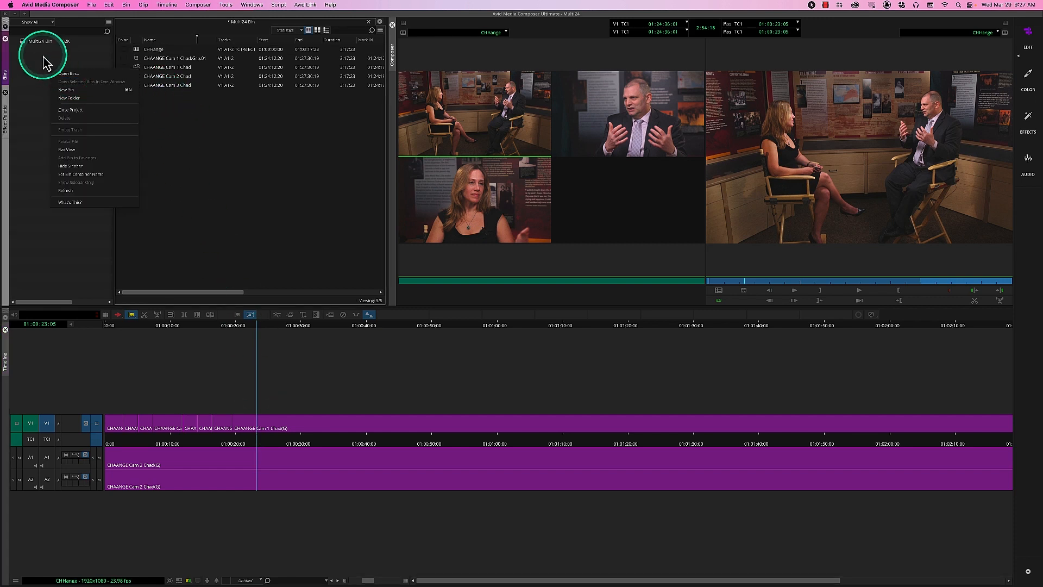
pyautogui.click(66, 92)
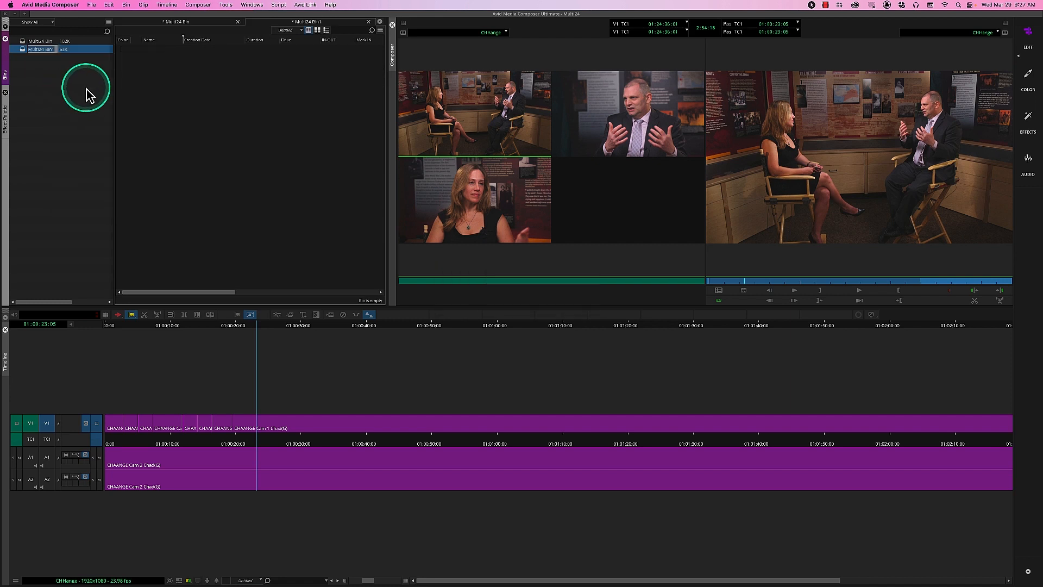
pyautogui.write('E')
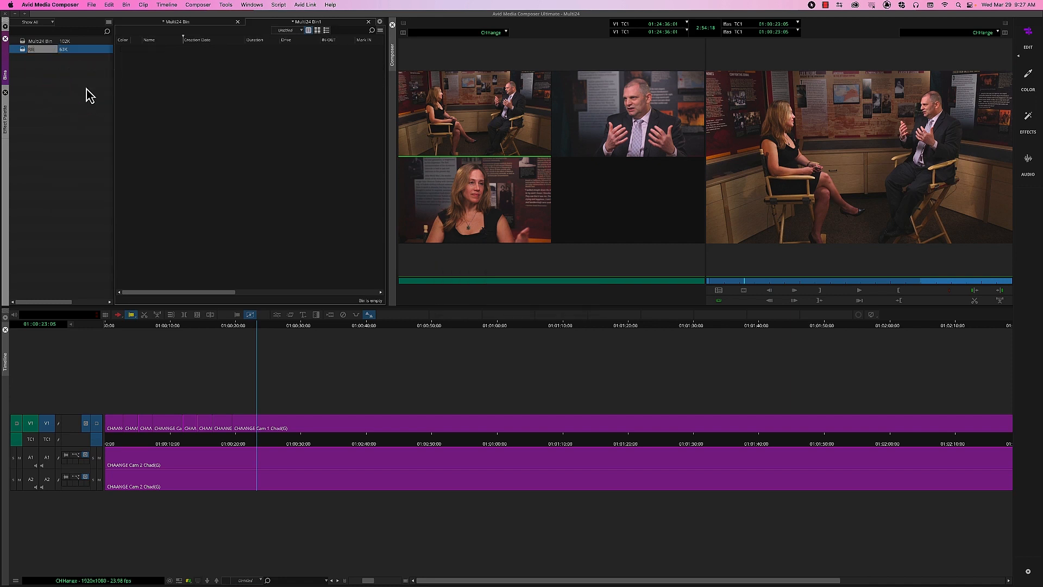
pyautogui.write('B')
pyautogui.click(149, 82)
# Step: Link all Redbone .mov clips from the Multicamera RedBone mov folder into the RB bin and close the Source Browser
pyautogui.rightClick(181, 84)
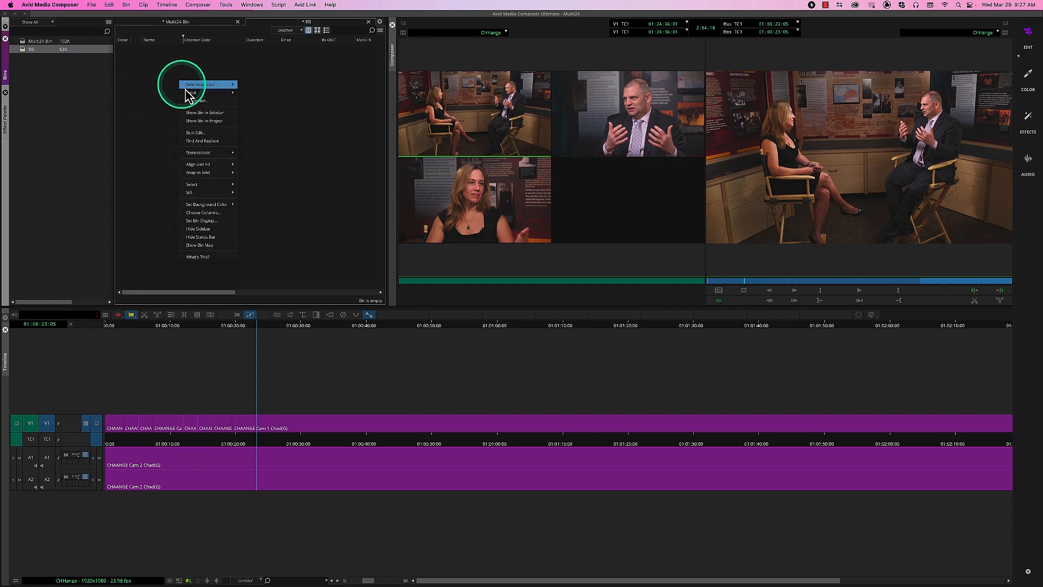
pyautogui.click(195, 93)
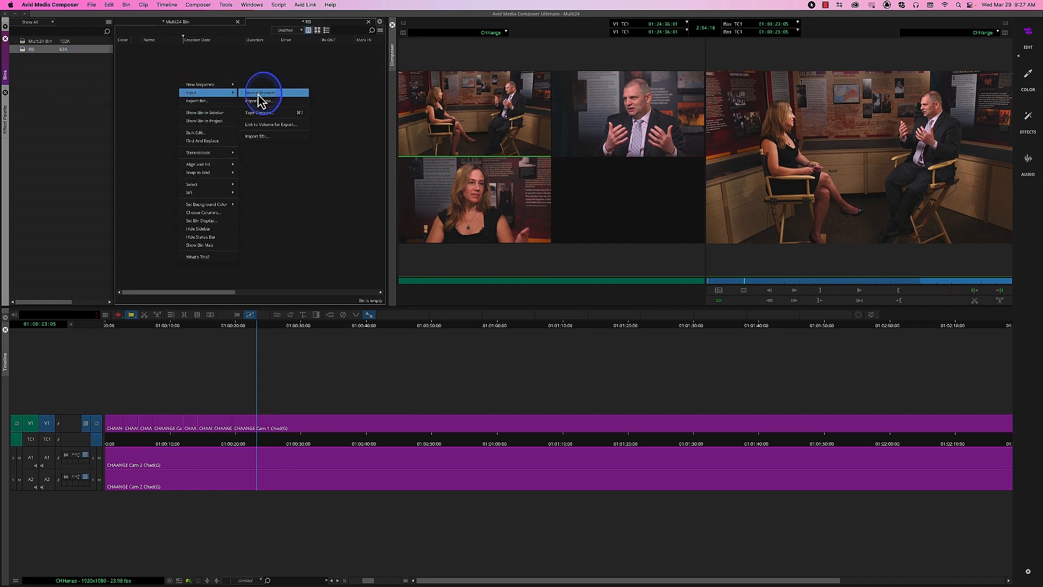
pyautogui.click(260, 93)
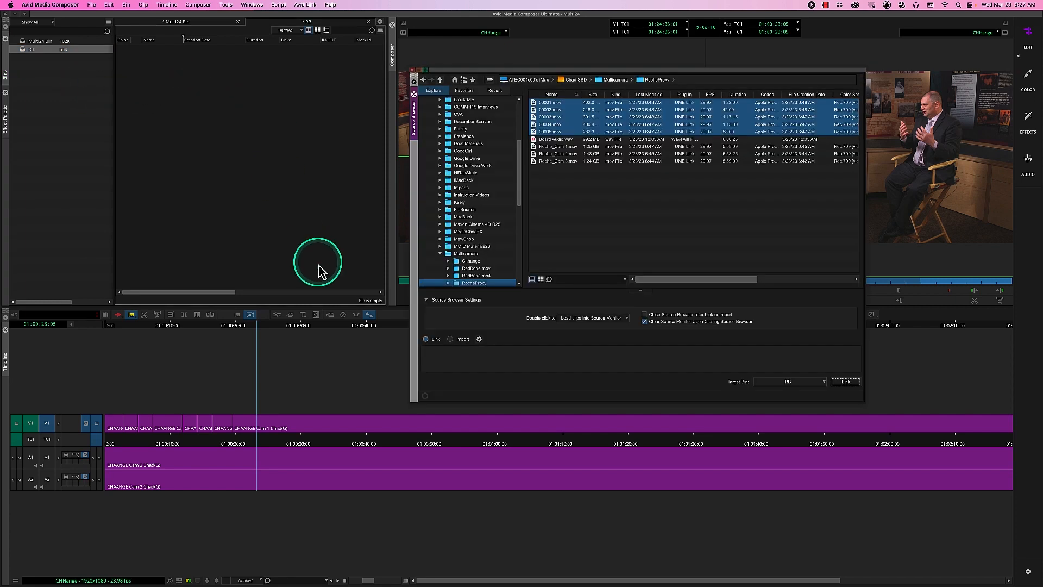
pyautogui.click(624, 81)
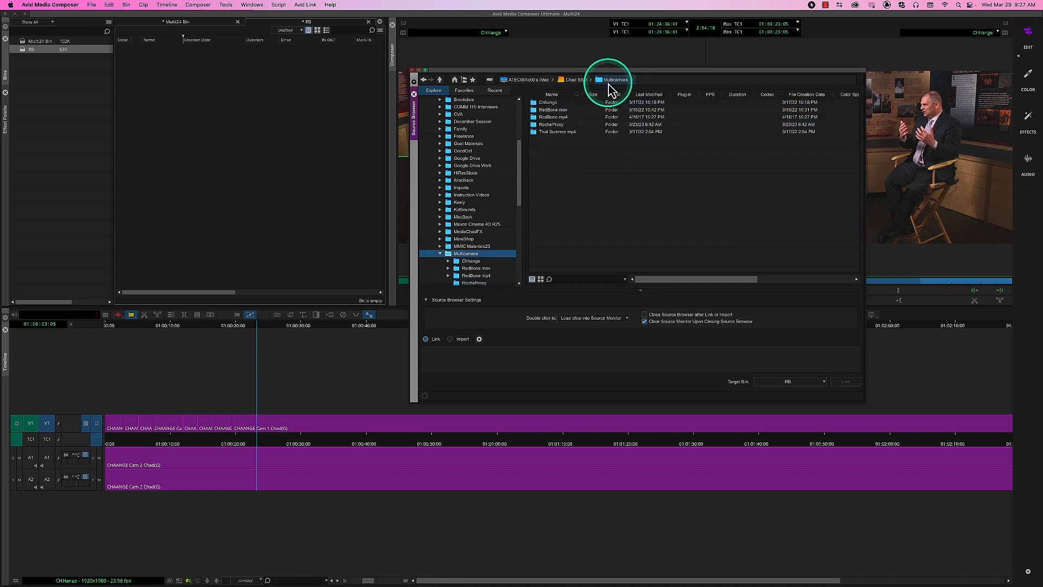
pyautogui.doubleClick(558, 111)
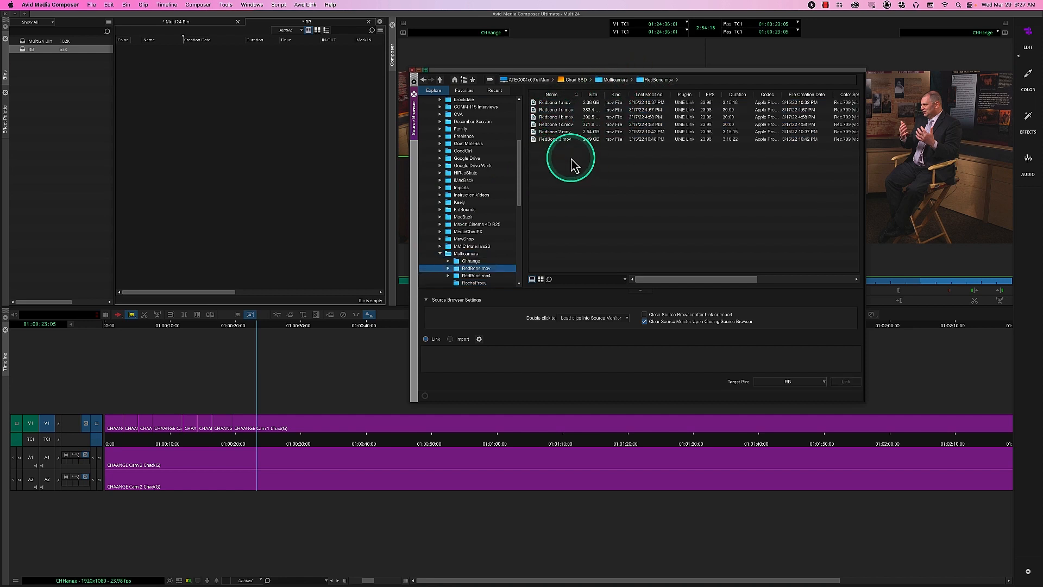
pyautogui.moveTo(571, 166); pyautogui.dragTo(534, 104)
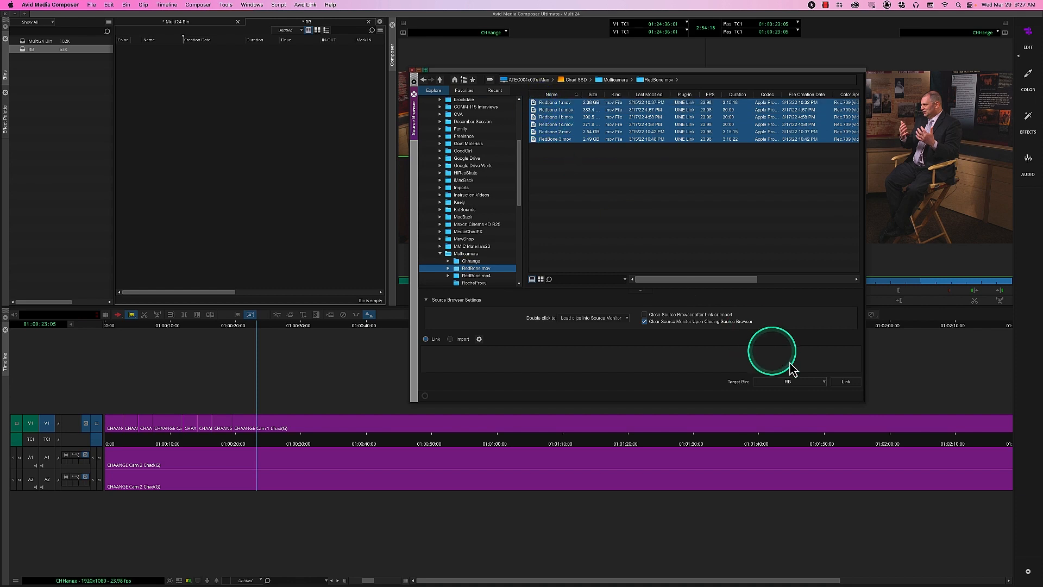
pyautogui.click(845, 382)
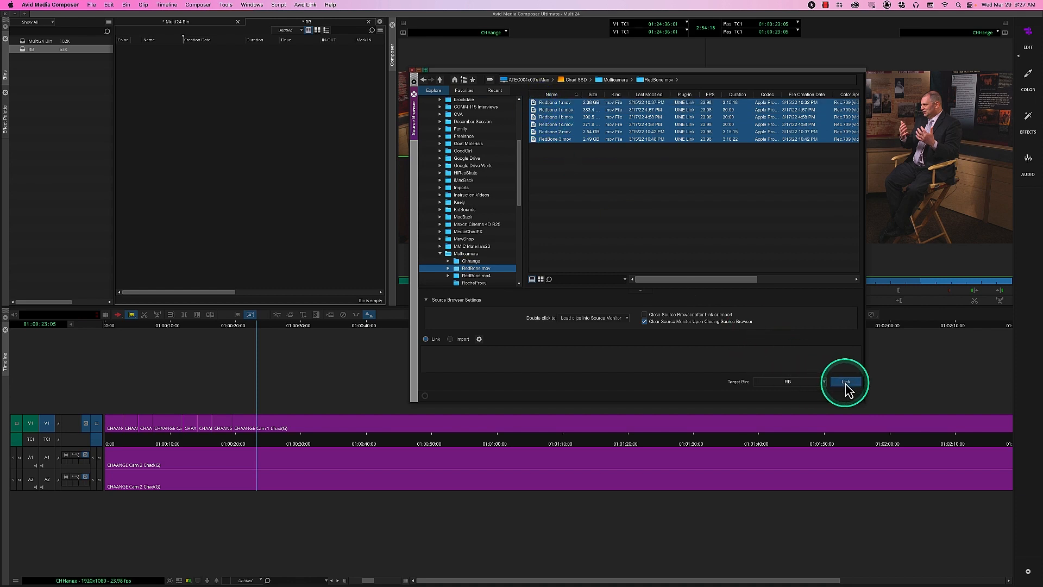
pyautogui.click(412, 71)
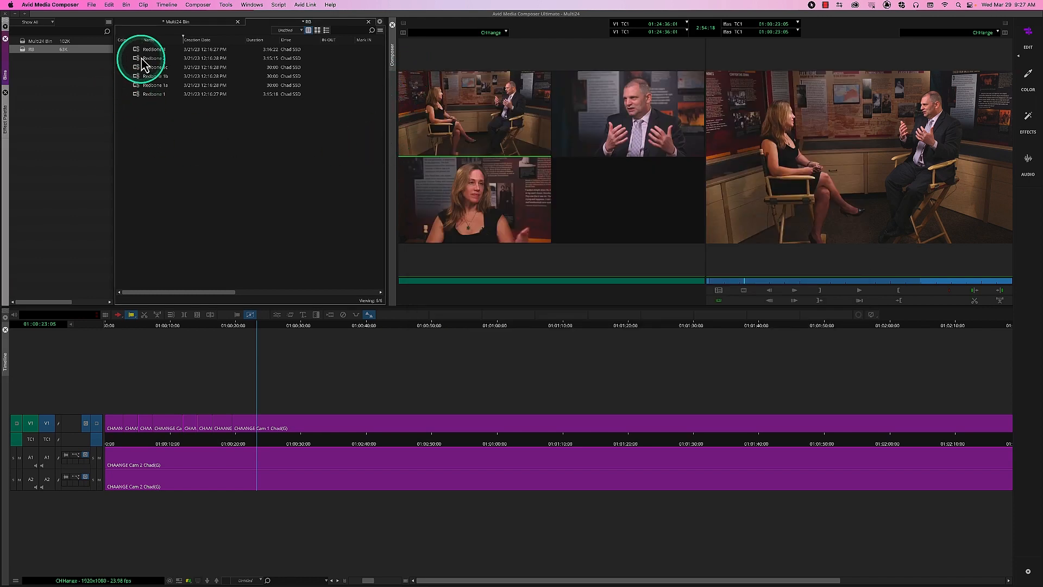
# Step: Sort the RB bin's clips by name in ascending order and select Redbone 1, Redbone 2 and Redbone 3
pyautogui.press('super+a')
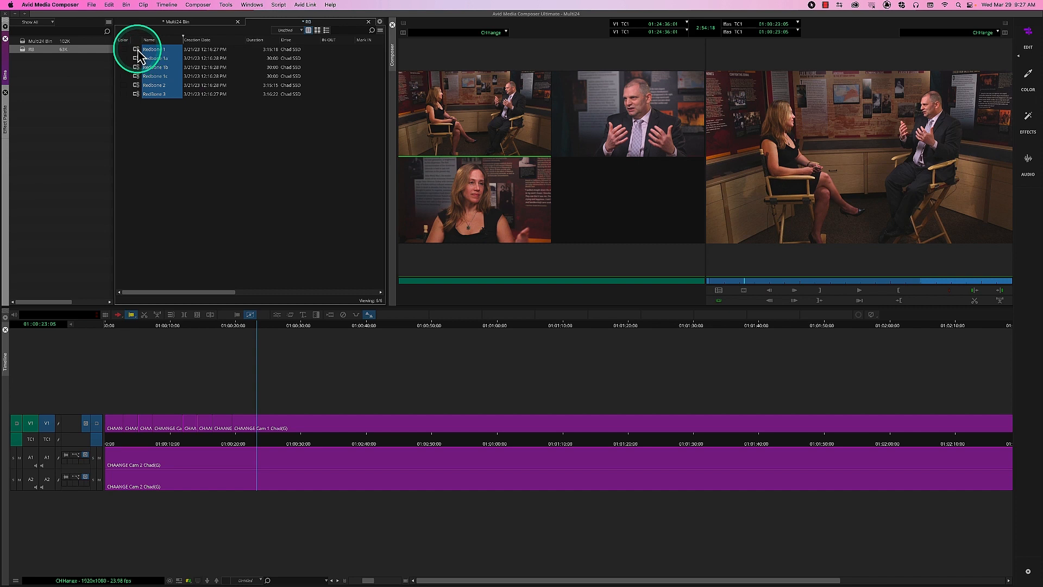
pyautogui.click(139, 84)
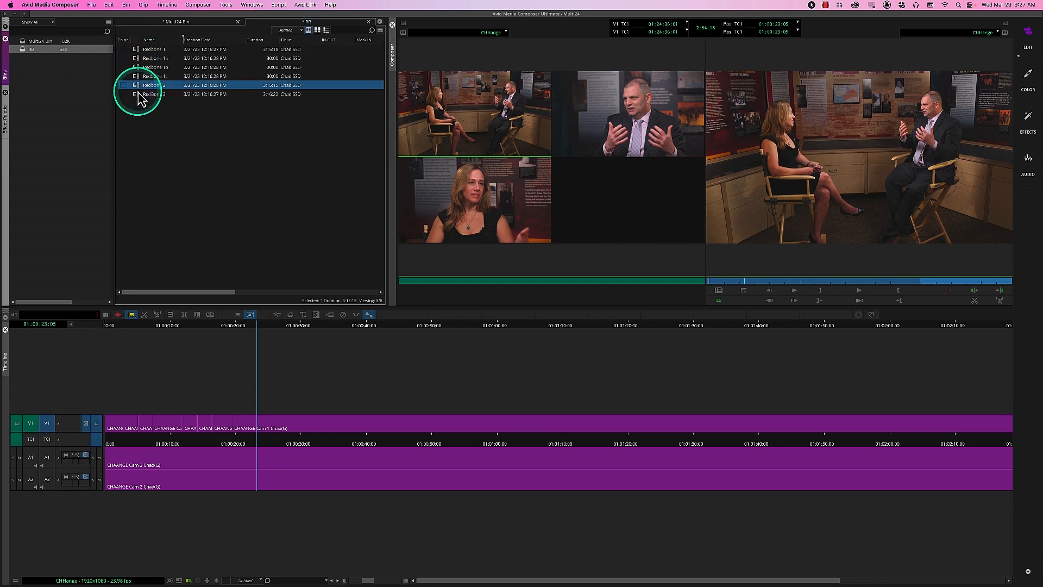
pyautogui.click(139, 94)
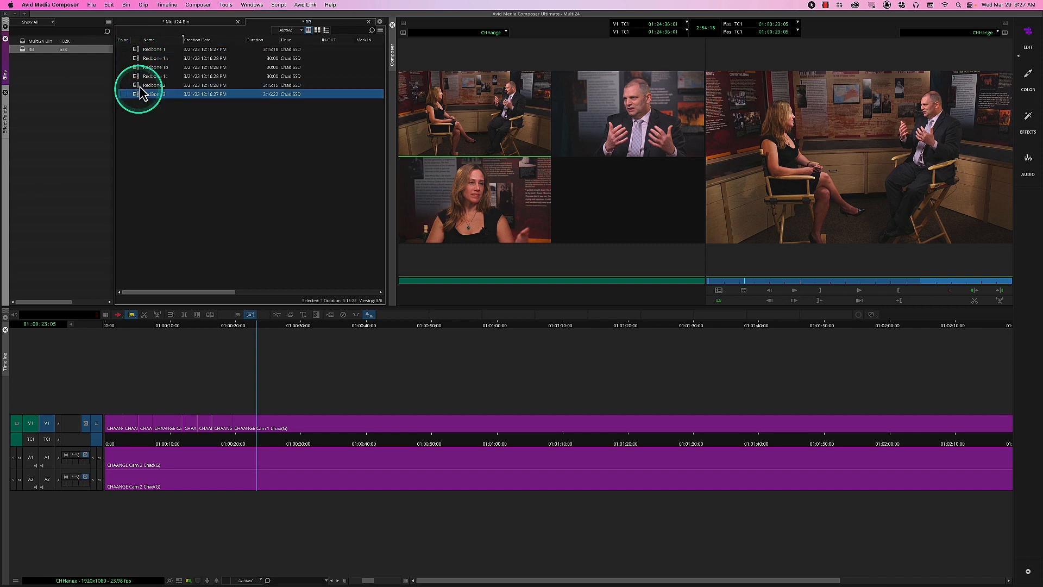
pyautogui.click(136, 50)
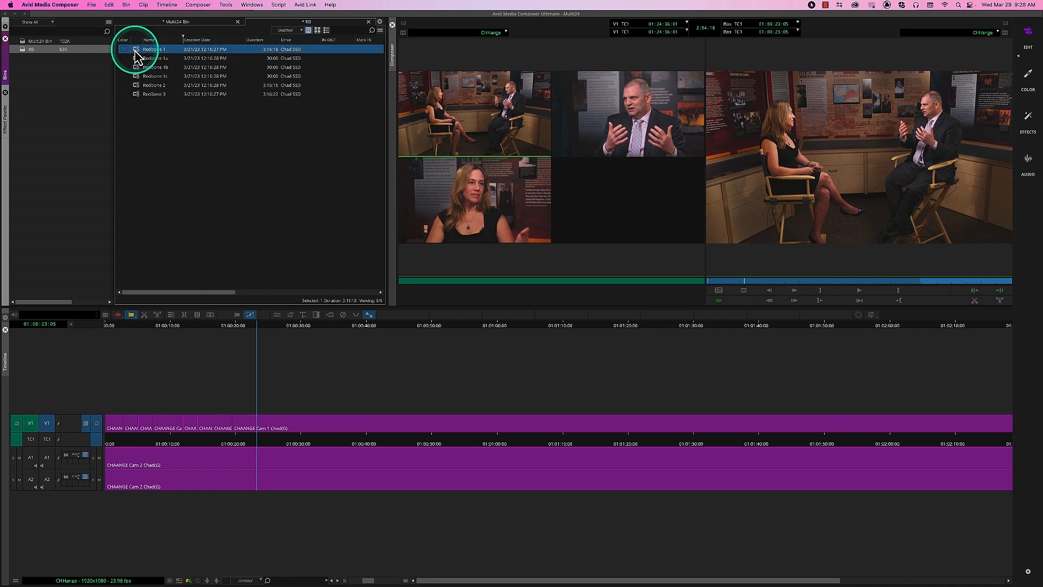
pyautogui.keyDown('shift'); pyautogui.click(139, 86); pyautogui.keyUp('shift')
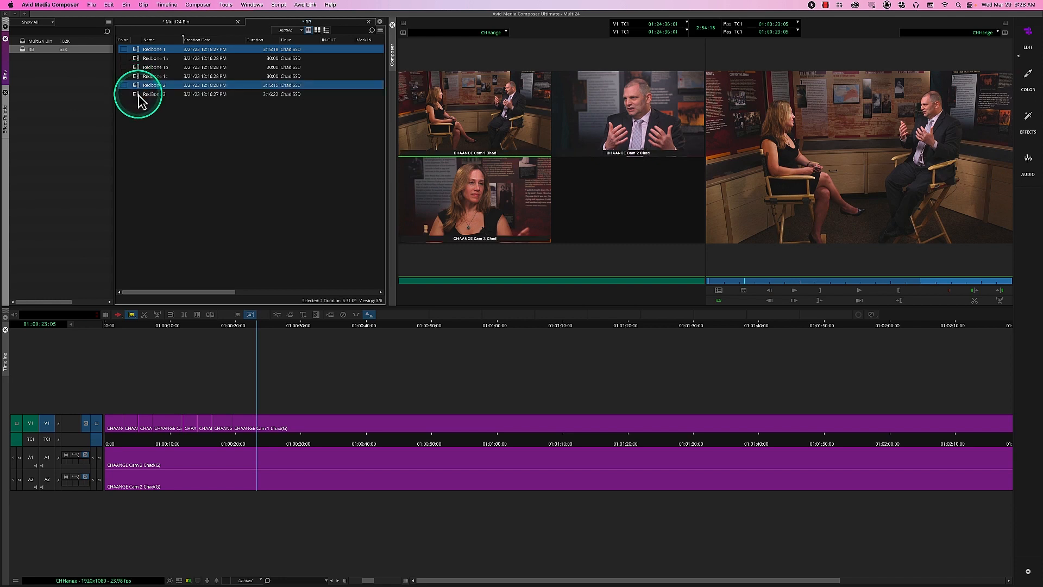
pyautogui.keyDown('shift'); pyautogui.click(139, 94); pyautogui.keyUp('shift')
# Step: Create a new sequence in the RB bin
pyautogui.click(334, 359)
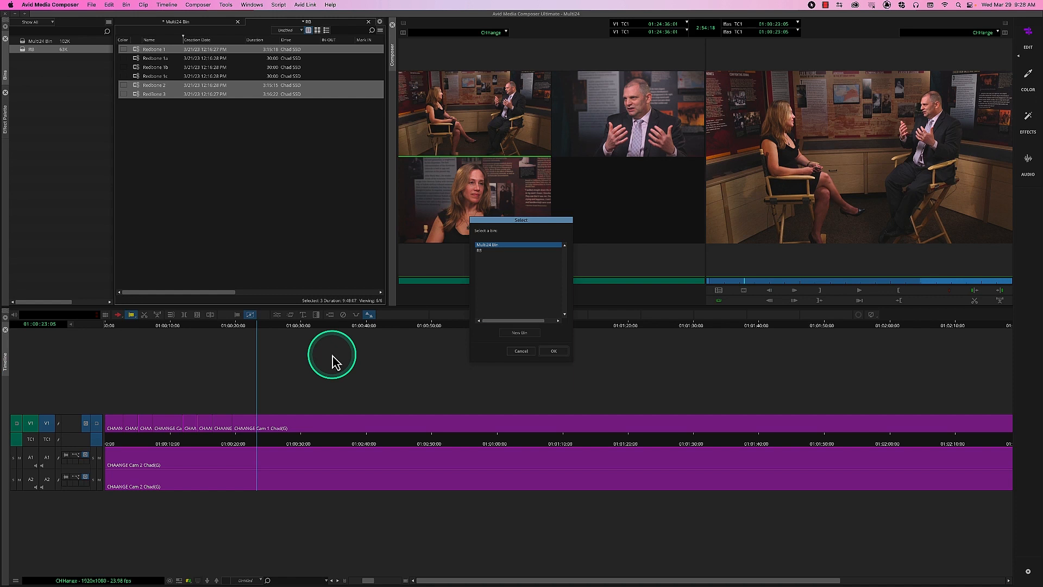
pyautogui.click(507, 251)
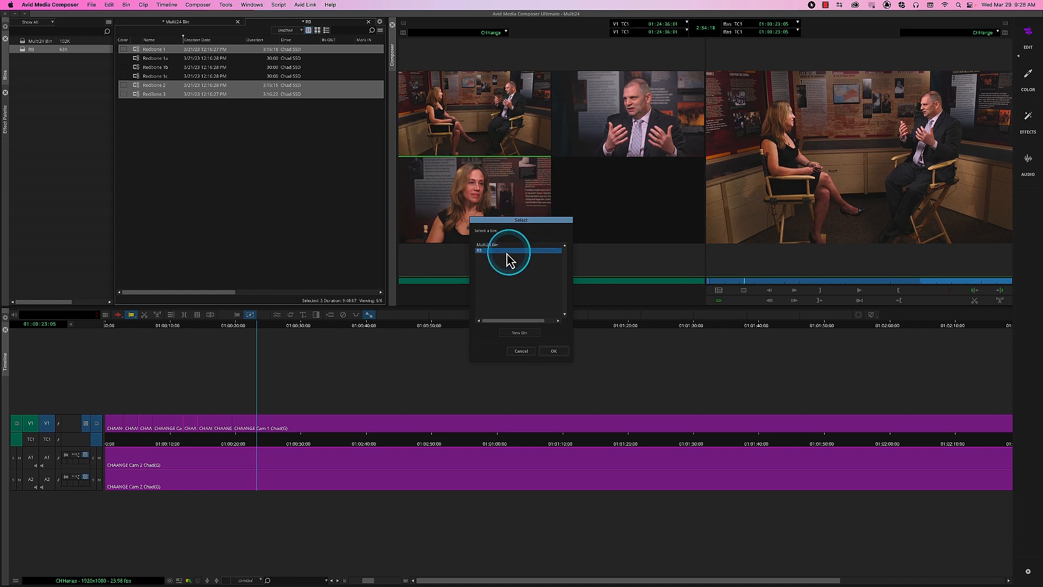
pyautogui.click(554, 351)
pyautogui.click(153, 140)
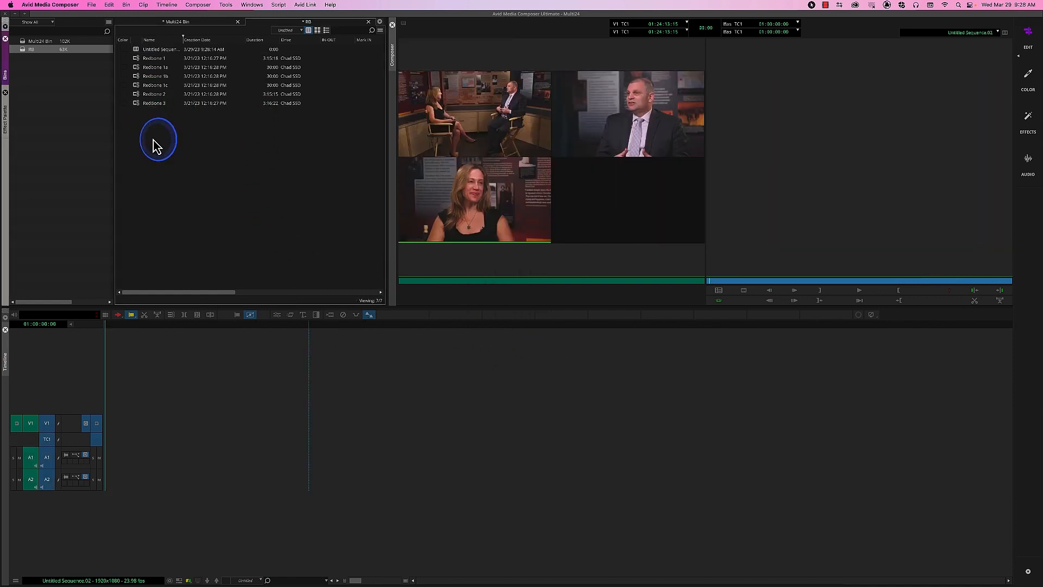
pyautogui.click(136, 60)
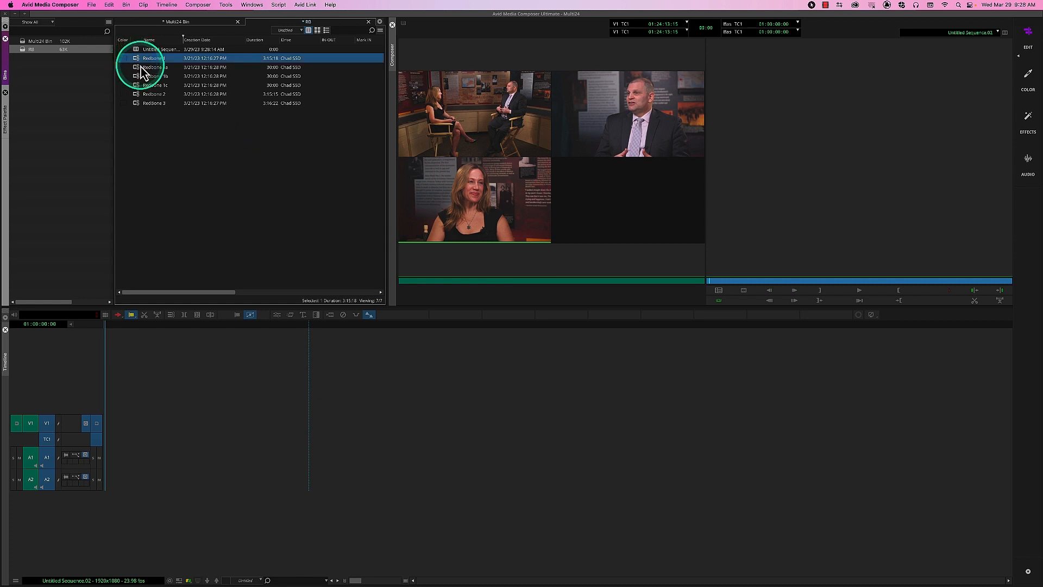
pyautogui.keyDown('shift'); pyautogui.click(135, 94); pyautogui.keyUp('shift')
pyautogui.keyDown('shift'); pyautogui.click(137, 103); pyautogui.keyUp('shift')
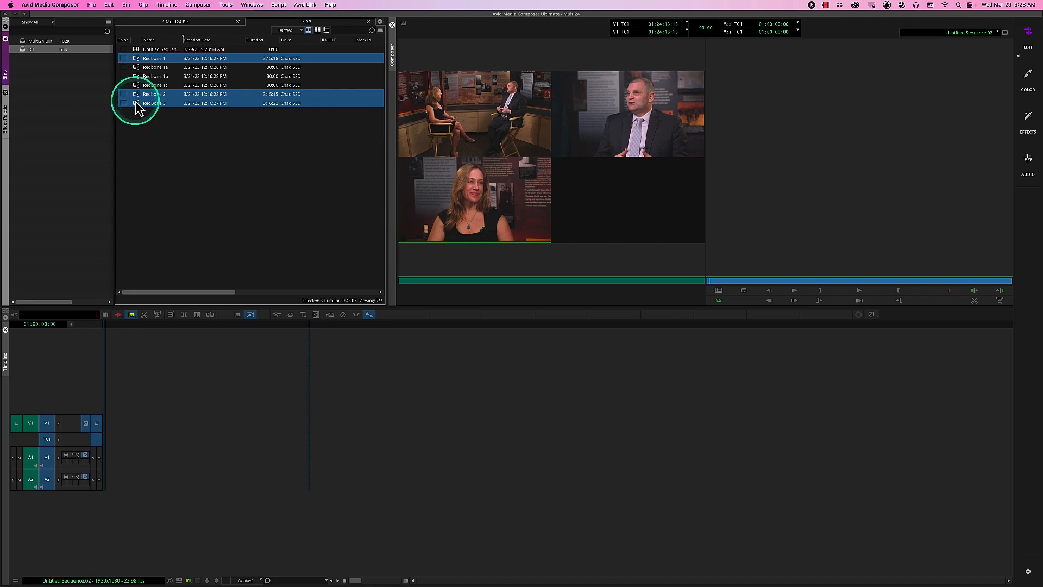
pyautogui.rightClick(135, 103)
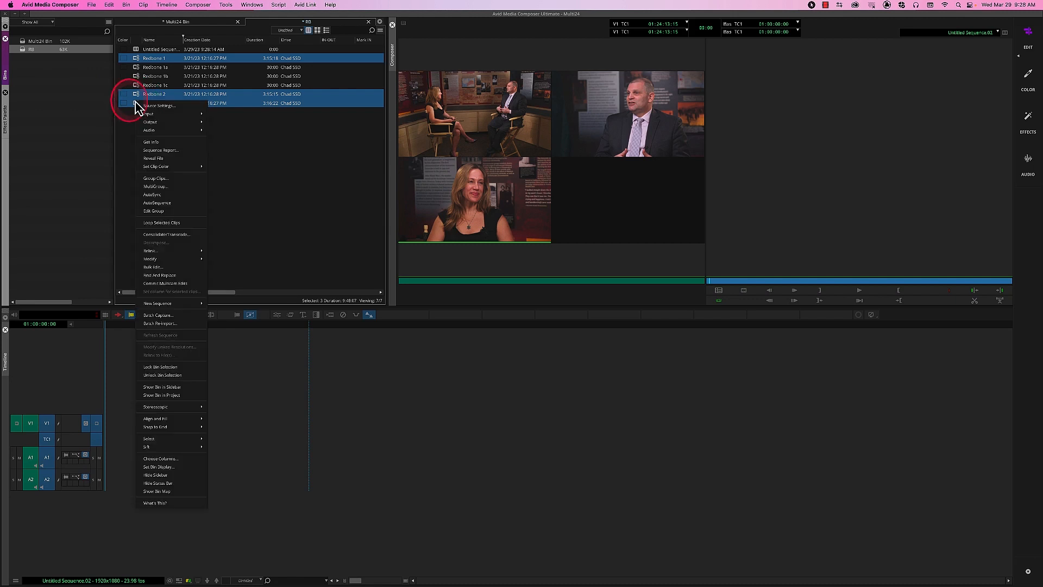
pyautogui.click(172, 182)
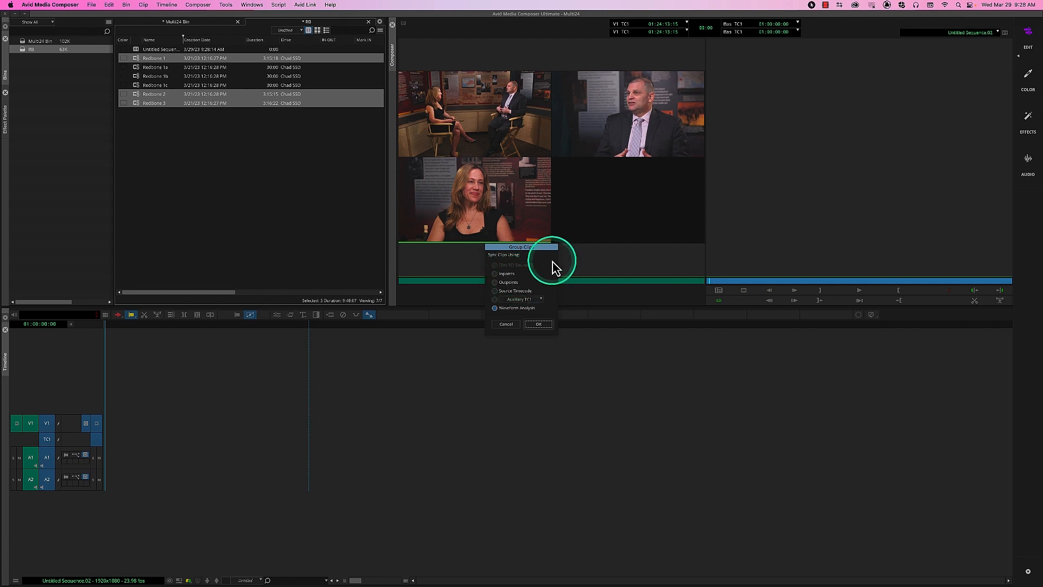
pyautogui.click(541, 323)
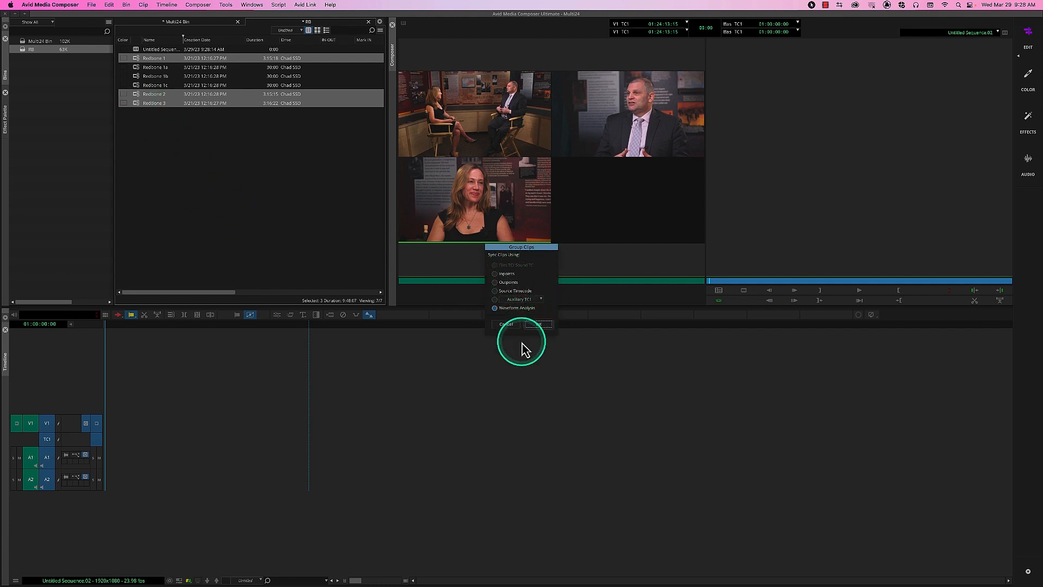
pyautogui.click(509, 325)
# Step: Load Redbone 1 into the source monitor and scrub through the dance footage
pyautogui.moveTo(142, 58); pyautogui.dragTo(426, 235)
pyautogui.moveTo(464, 282)
pyautogui.mouseDown()
pyautogui.moveTo(454, 282)
pyautogui.moveTo(478, 284)
pyautogui.mouseUp()
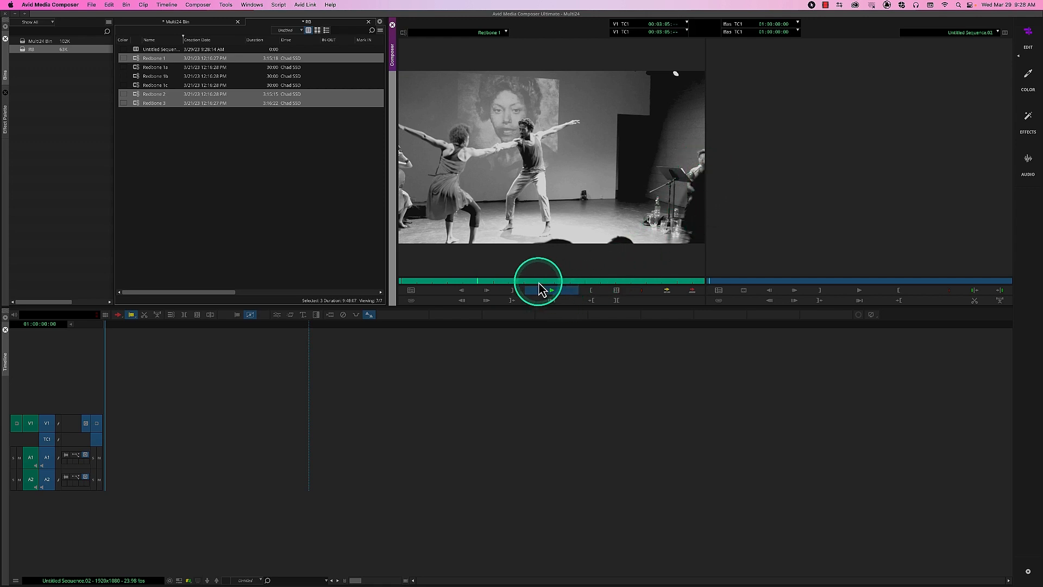
pyautogui.click(184, 133)
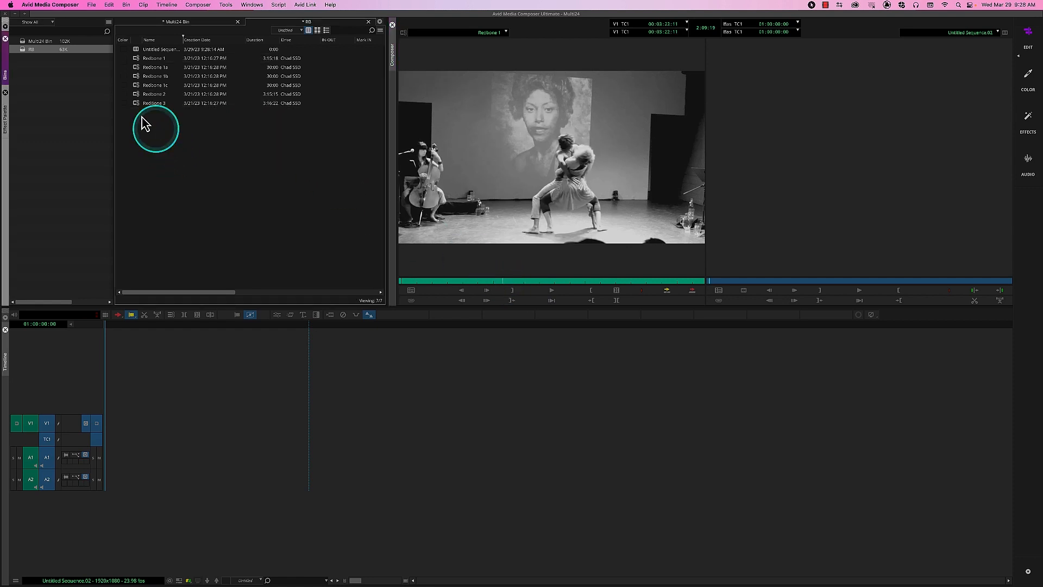
# Step: Load Redbone 2 into the source monitor and preview a section from the middle of the performance
pyautogui.doubleClick(142, 94)
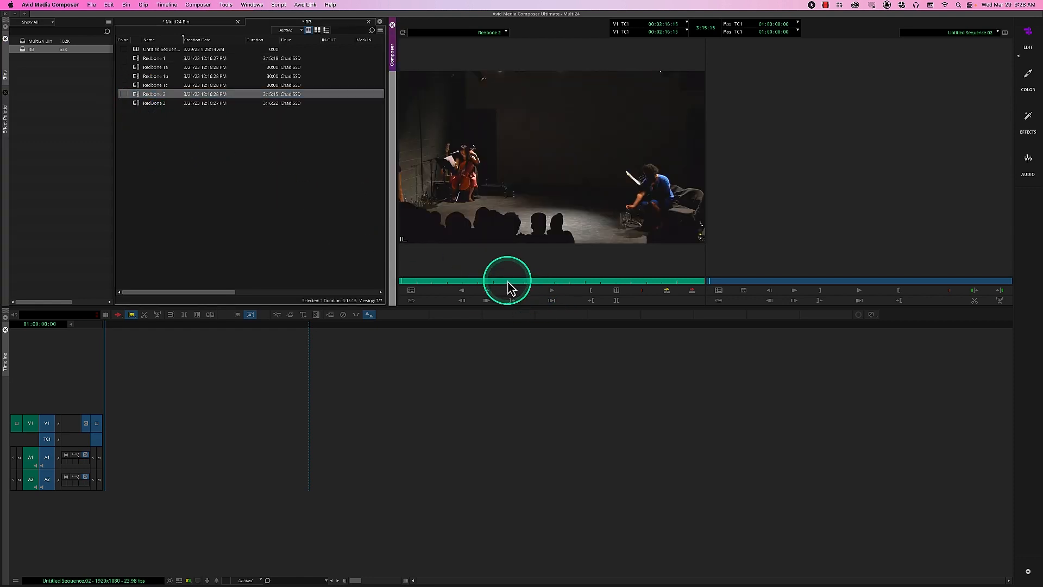
pyautogui.click(509, 281)
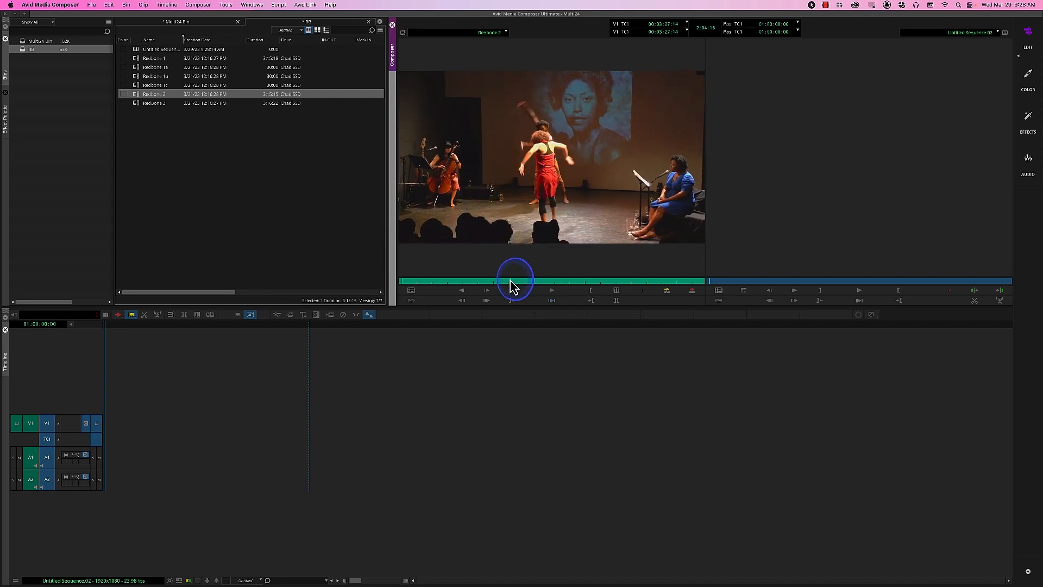
pyautogui.click(558, 295)
pyautogui.click(557, 294)
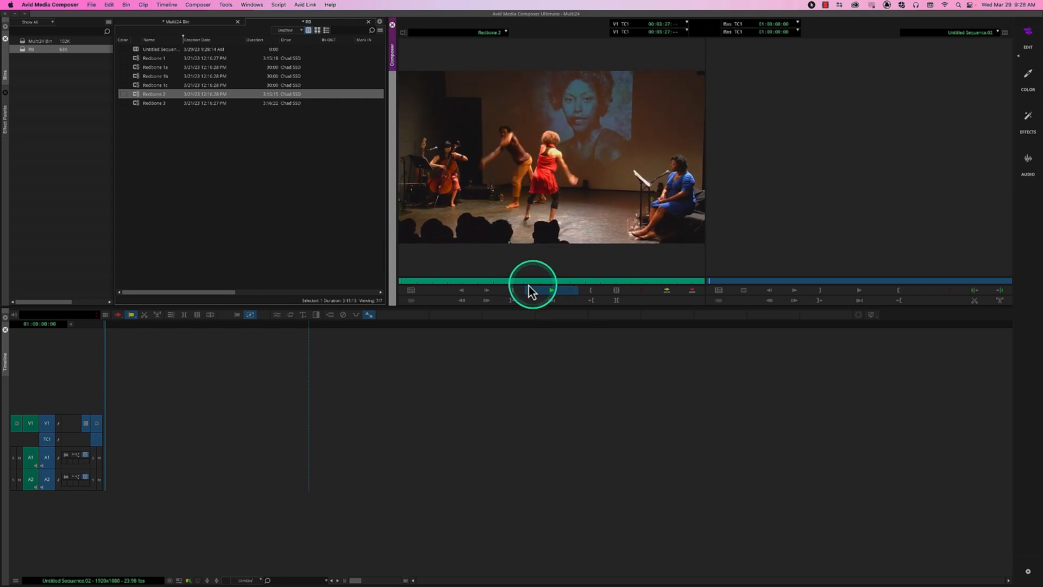
pyautogui.click(555, 293)
# Step: Load Redbone 3 into the source monitor, then play and scrub through its dance footage
pyautogui.doubleClick(138, 104)
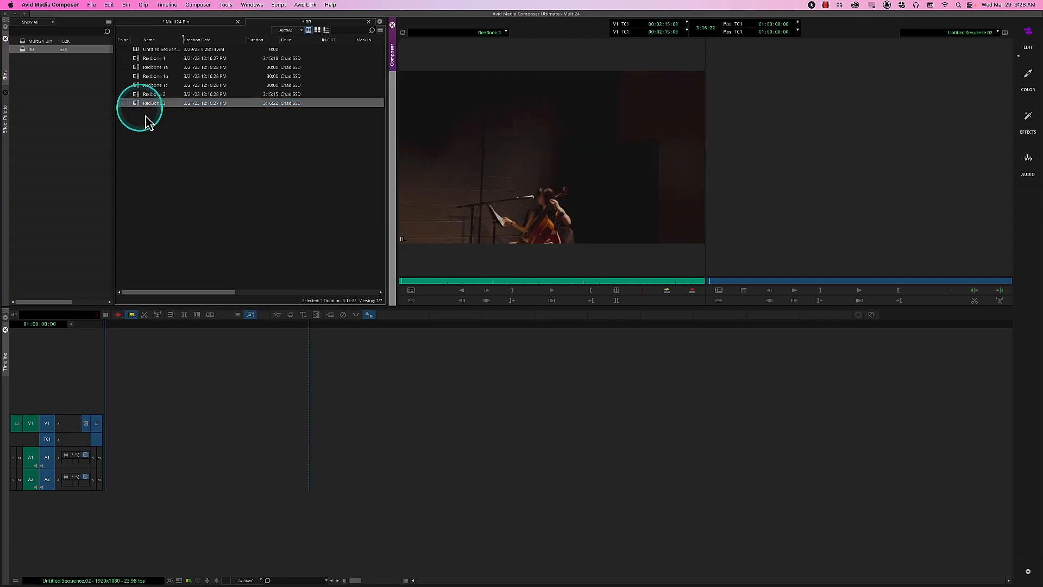
pyautogui.moveTo(509, 281)
pyautogui.mouseDown()
pyautogui.moveTo(478, 281)
pyautogui.moveTo(495, 282)
pyautogui.mouseUp()
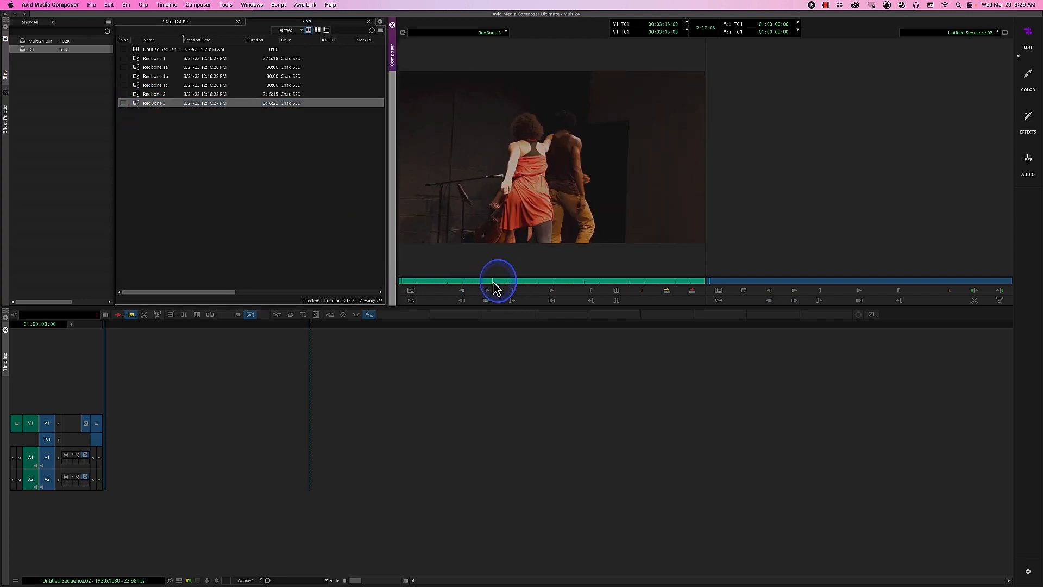
pyautogui.click(547, 292)
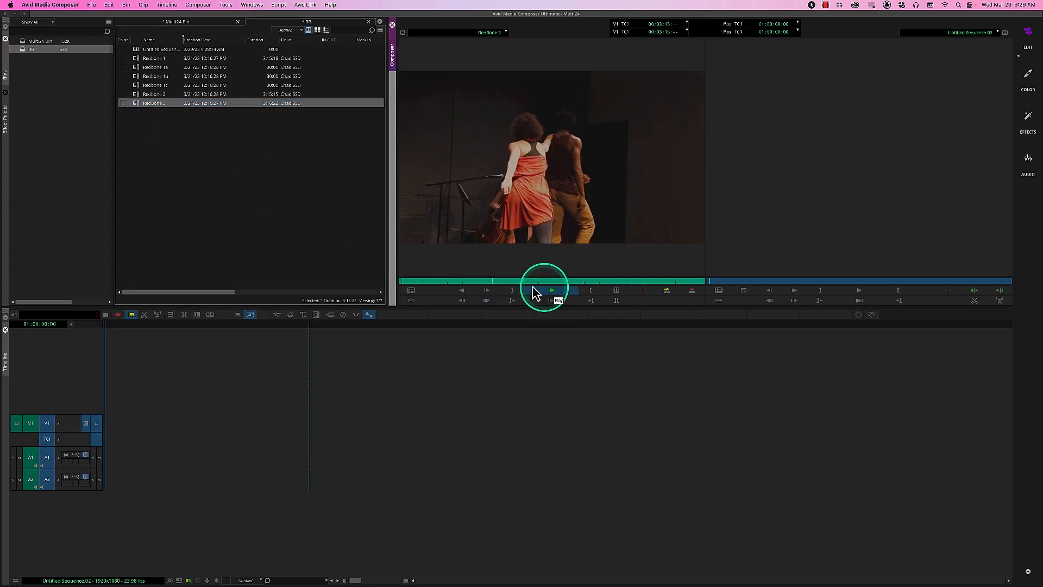
pyautogui.click(552, 291)
pyautogui.moveTo(525, 281); pyautogui.dragTo(479, 282)
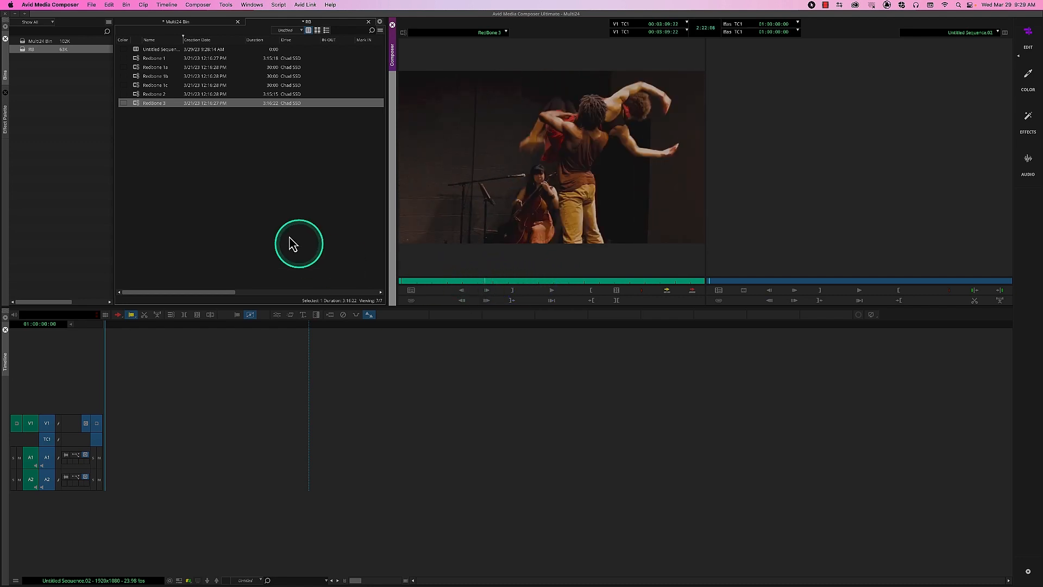
# Step: Group the Redbone 1, Redbone 2 and Redbone 3 clips, syncing them by Waveform Analysis
pyautogui.click(138, 59)
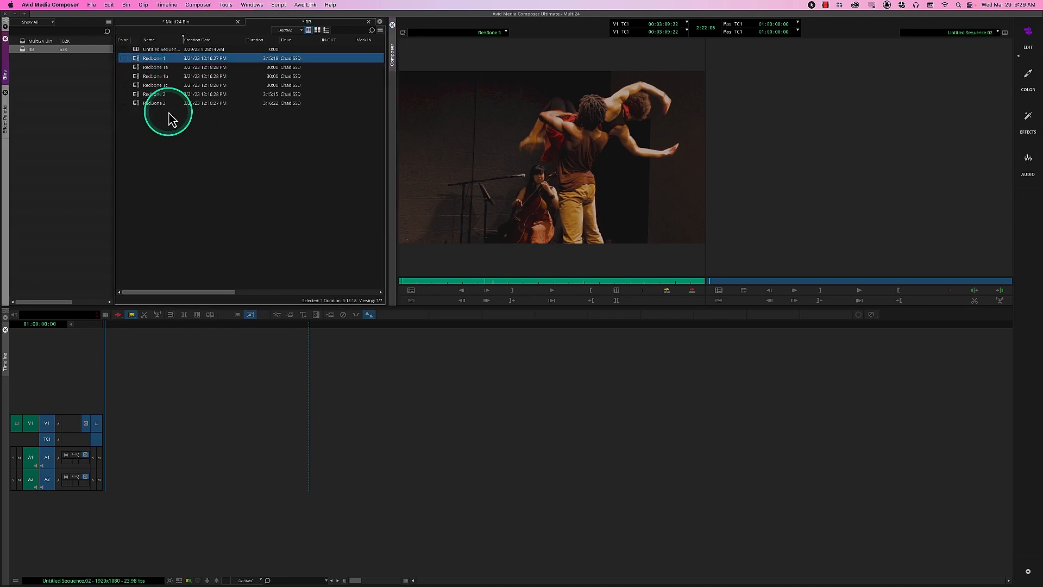
pyautogui.keyDown('shift'); pyautogui.click(138, 95); pyautogui.keyUp('shift')
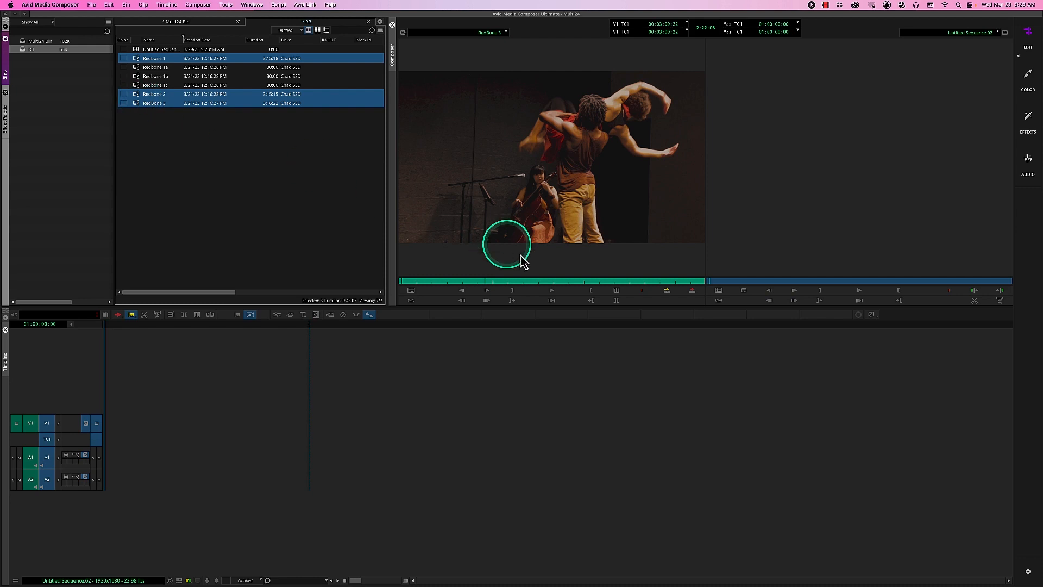
pyautogui.rightClick(140, 99)
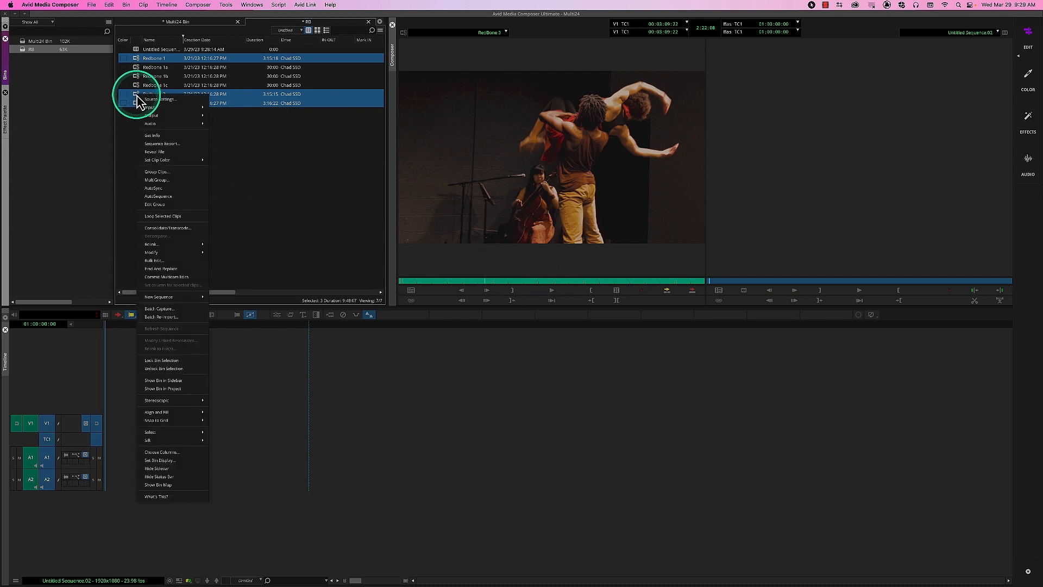
pyautogui.click(166, 172)
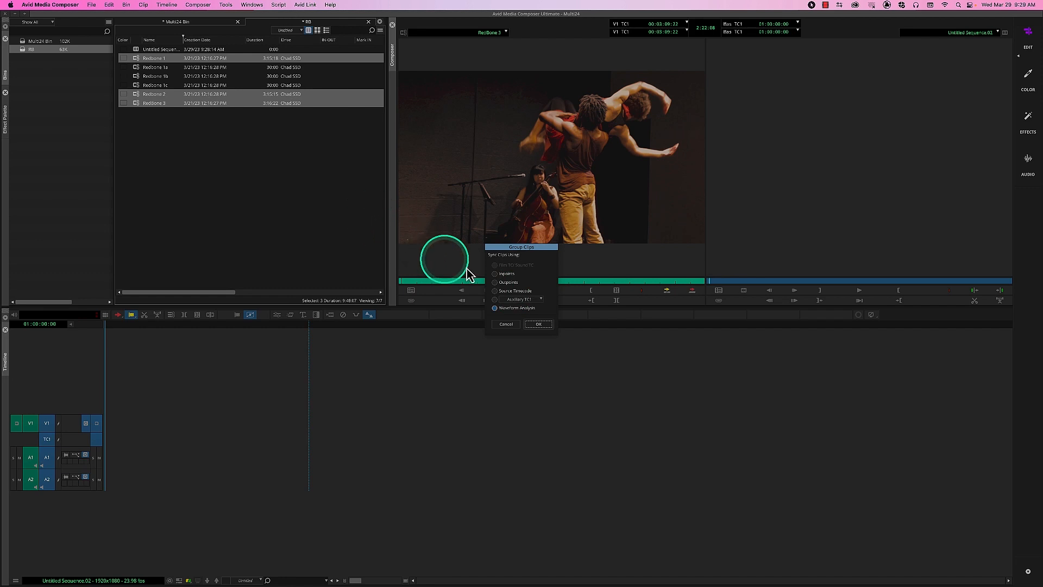
pyautogui.click(506, 292)
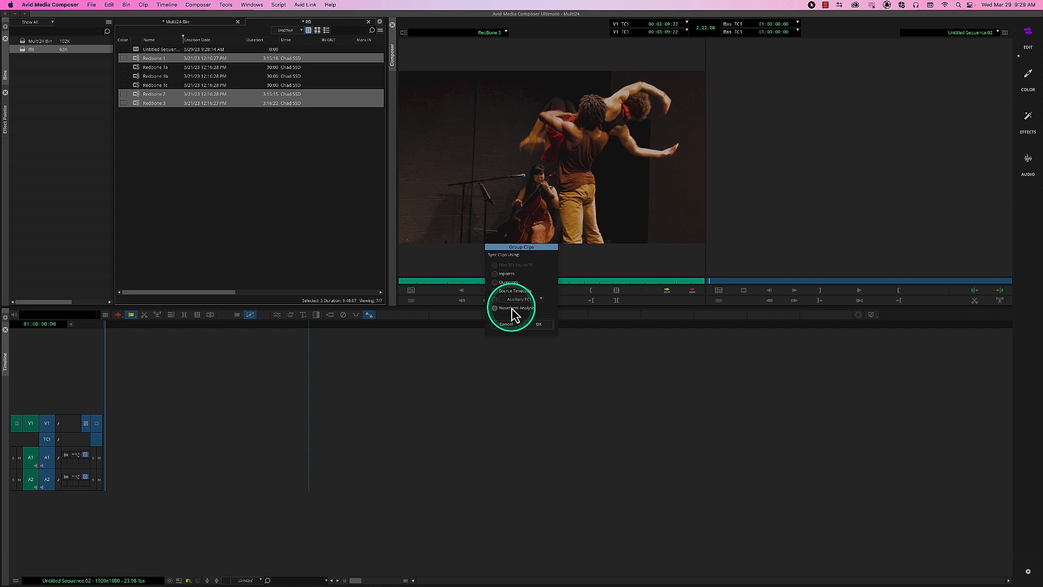
pyautogui.click(539, 325)
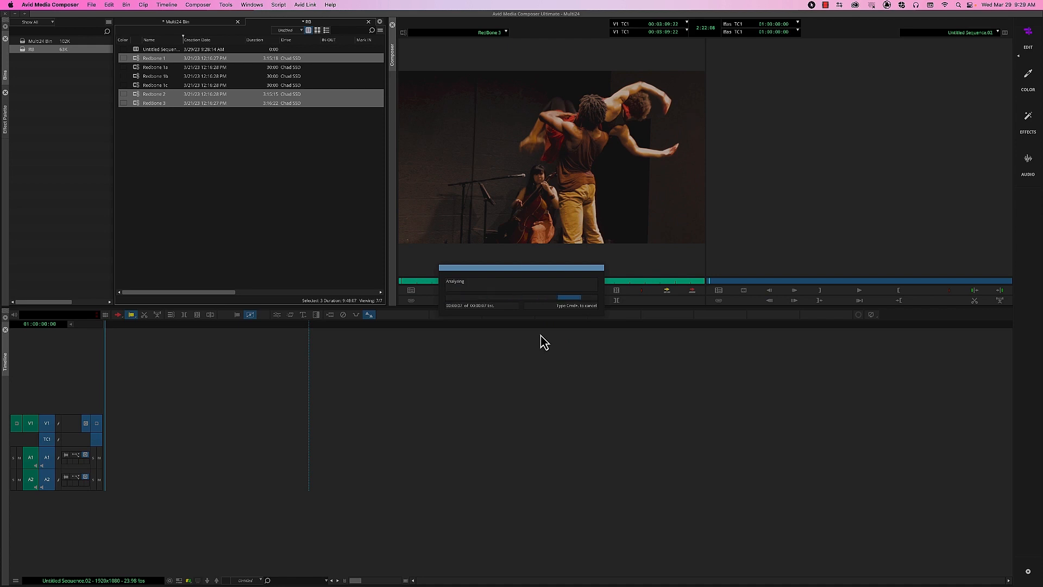
pyautogui.click(158, 116)
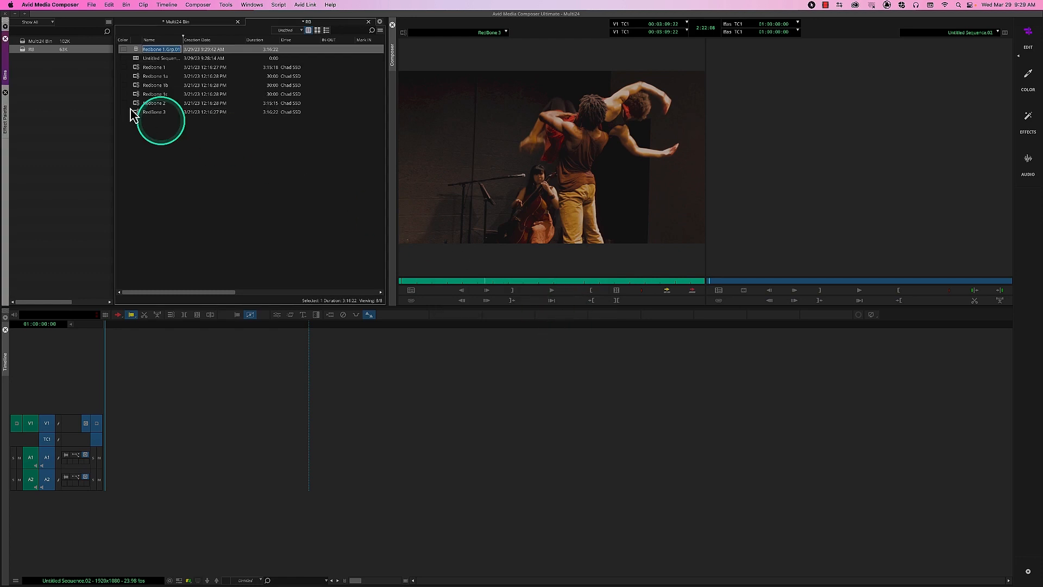
# Step: Load the new Redbone group clip into the source monitor and play several sections from different points
pyautogui.doubleClick(135, 49)
pyautogui.moveTo(466, 280); pyautogui.dragTo(403, 271)
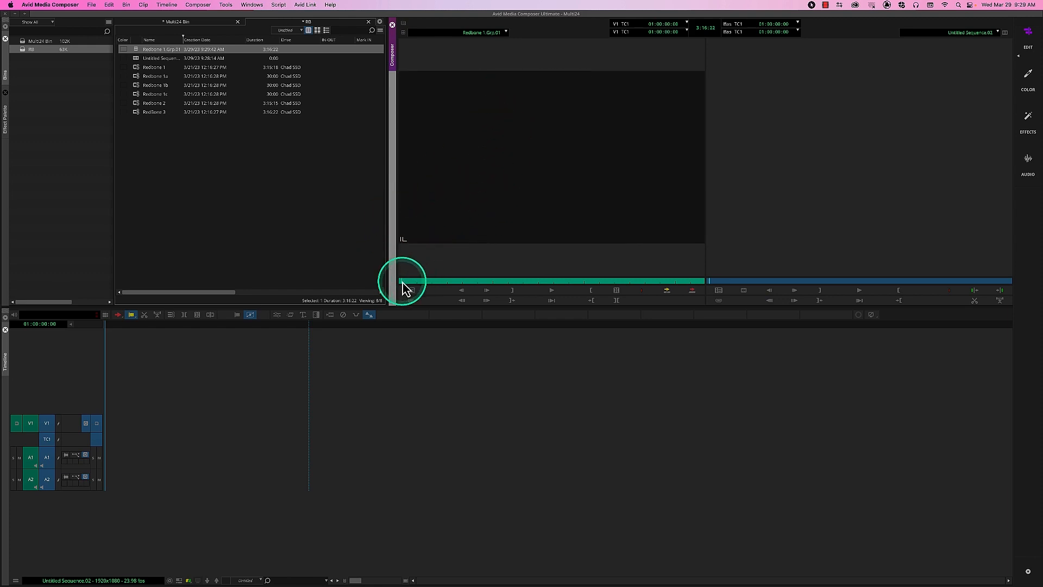
pyautogui.moveTo(407, 288); pyautogui.dragTo(417, 286)
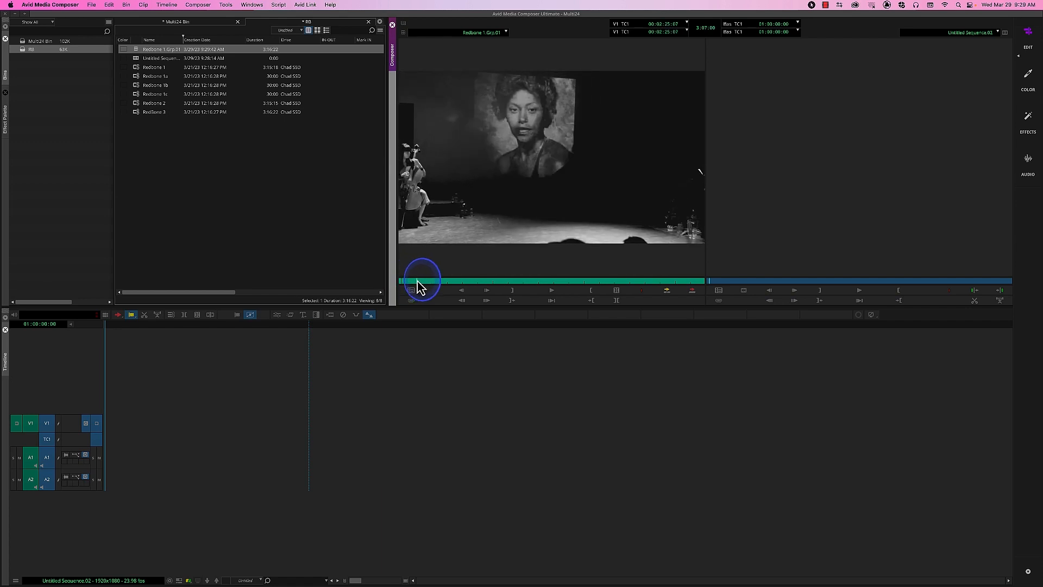
pyautogui.click(550, 290)
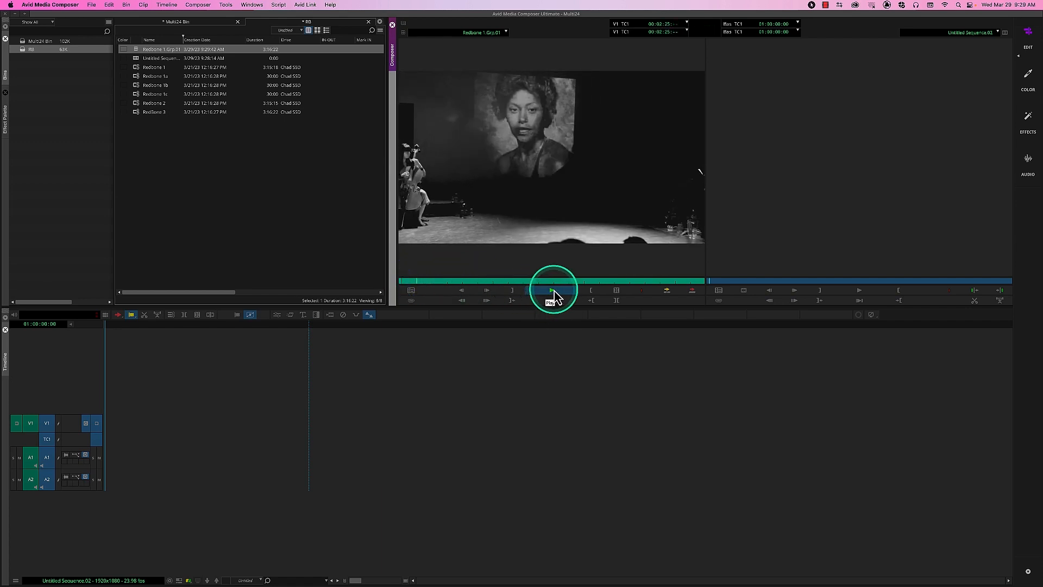
pyautogui.click(552, 291)
pyautogui.moveTo(447, 284)
pyautogui.mouseDown()
pyautogui.moveTo(414, 286)
pyautogui.moveTo(460, 284)
pyautogui.moveTo(435, 288)
pyautogui.mouseUp()
pyautogui.click(562, 294)
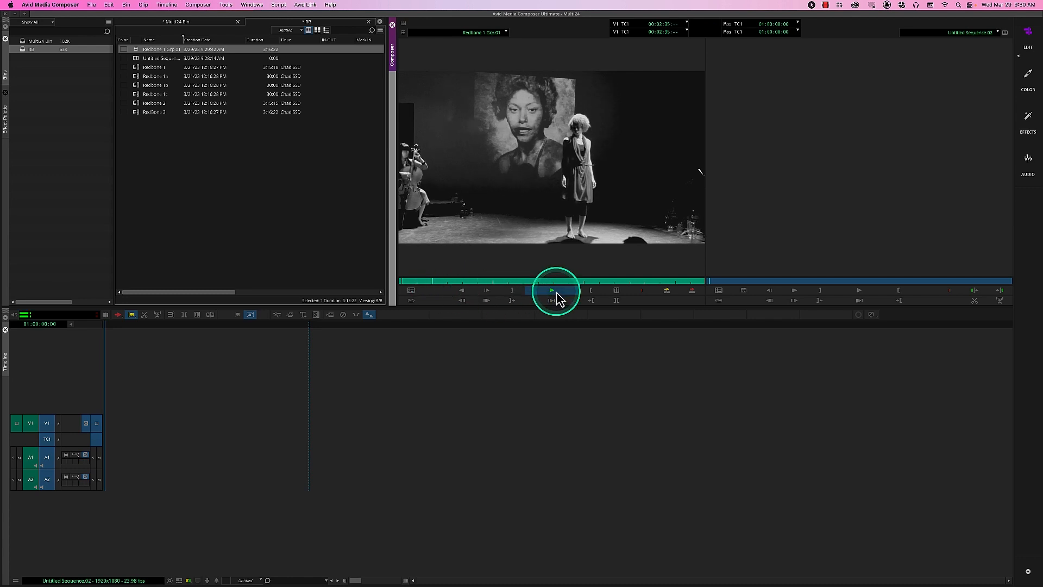
pyautogui.click(491, 281)
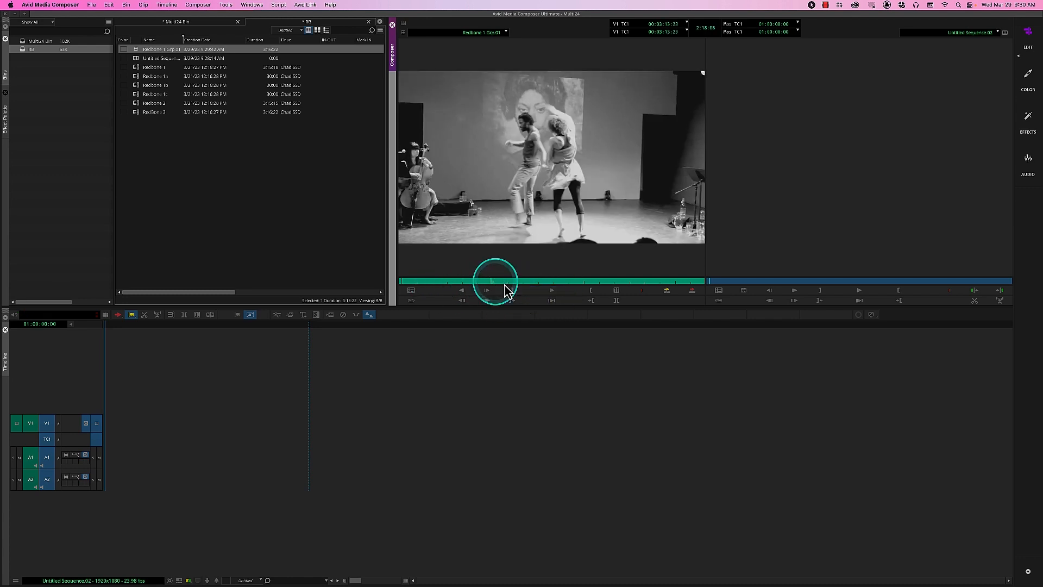
pyautogui.click(551, 291)
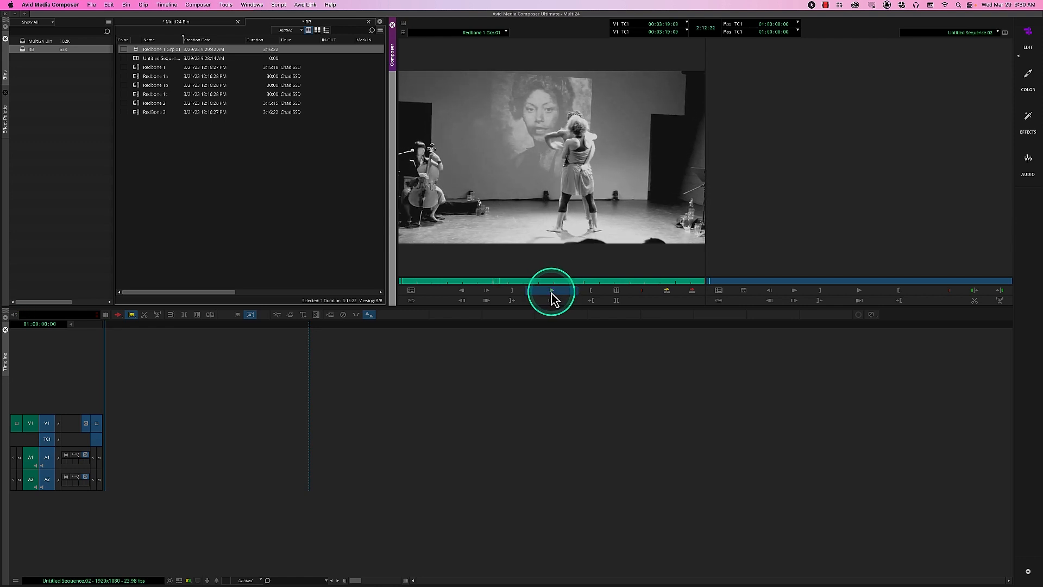
# Step: Stop playback and set both audio tracks, A1 and A2, of the Redbone group clip to Redbone 3
pyautogui.click(552, 292)
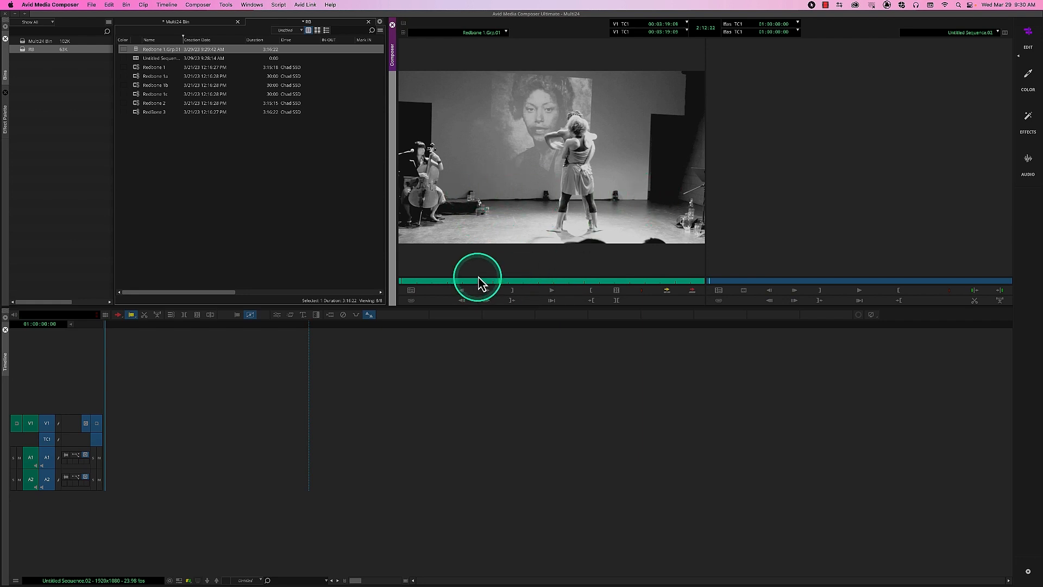
pyautogui.click(404, 23)
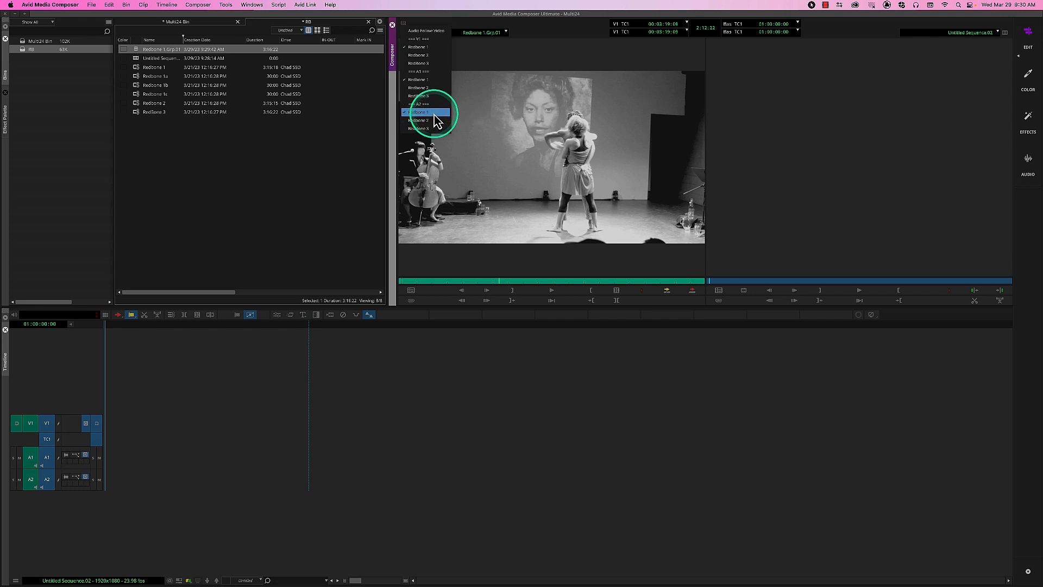
pyautogui.click(429, 96)
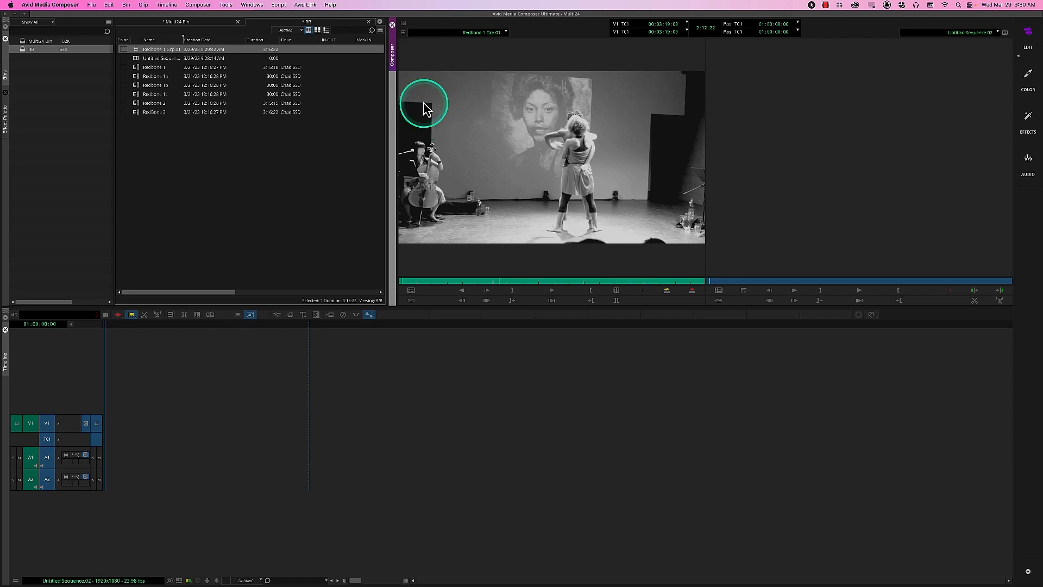
pyautogui.click(403, 23)
pyautogui.click(432, 129)
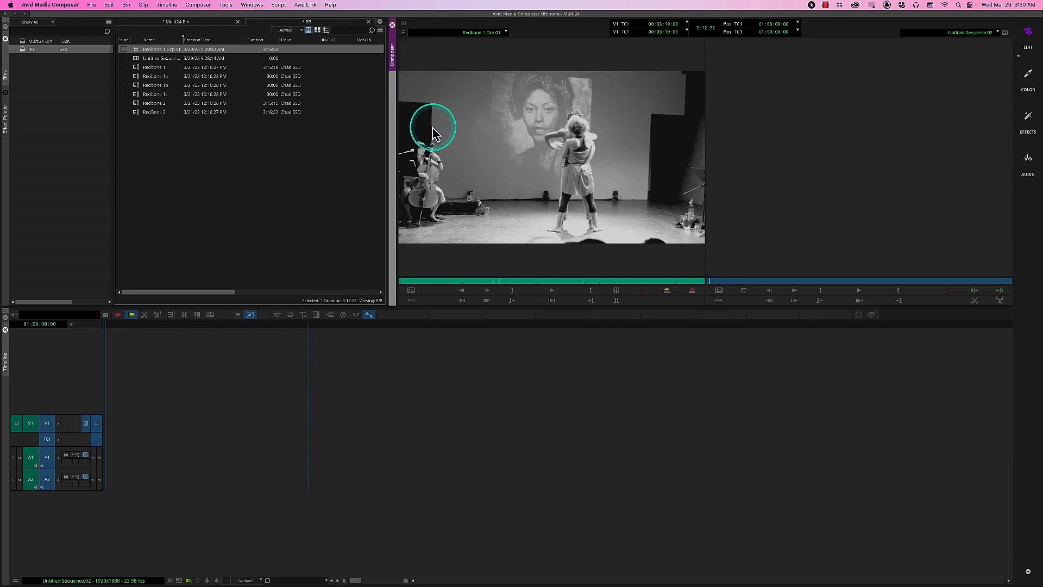
# Step: Switch the group clip's video to Redbone 2 and play a section from slightly earlier to check its sync with the audio
pyautogui.click(404, 23)
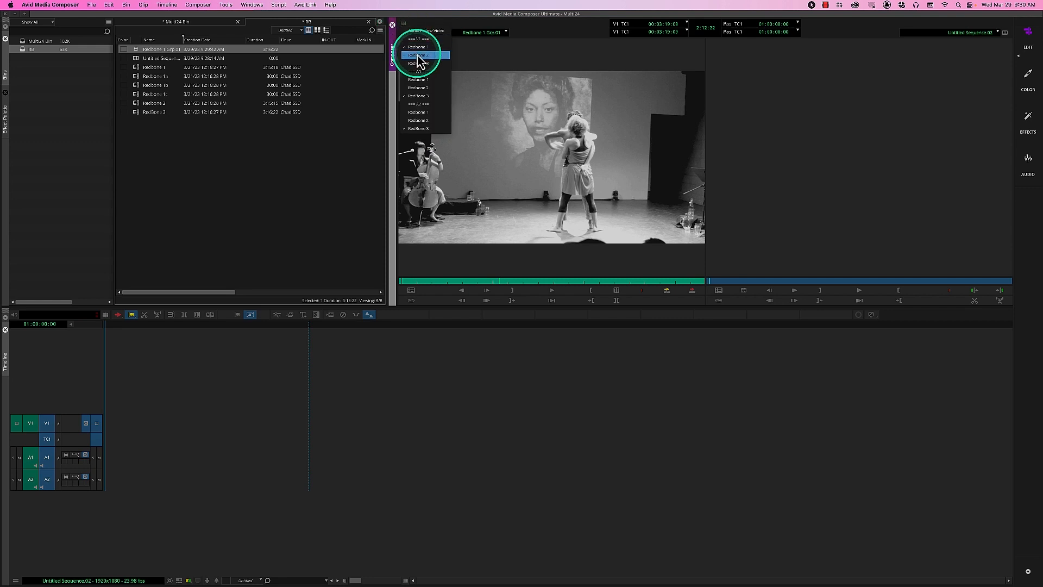
pyautogui.click(420, 55)
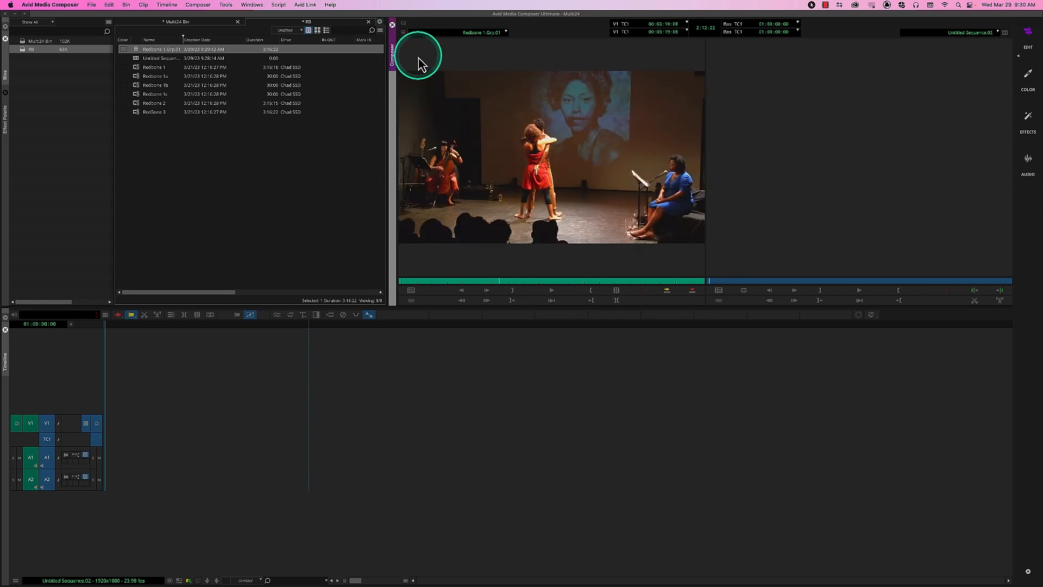
pyautogui.click(491, 282)
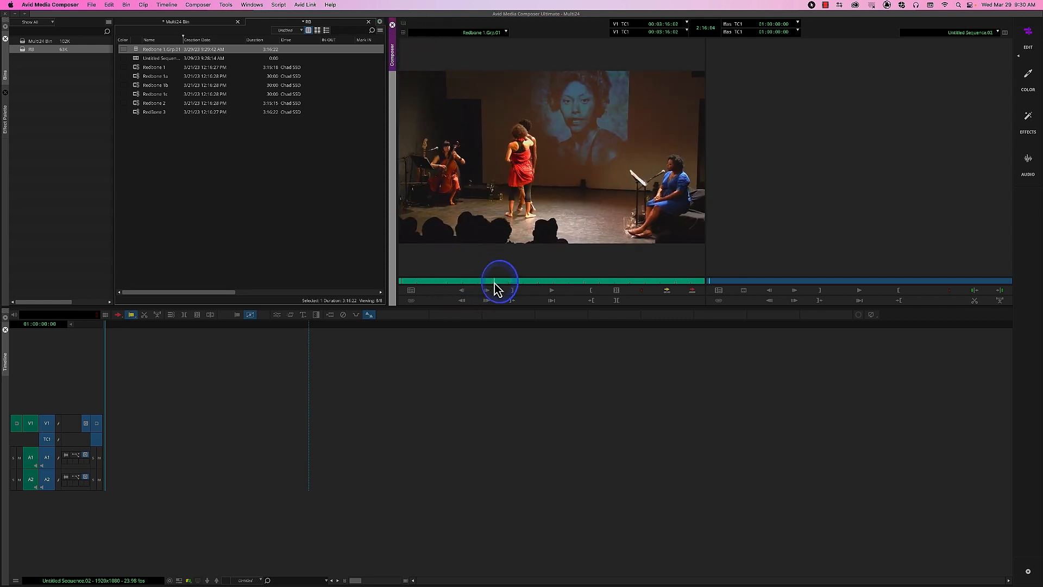
pyautogui.click(553, 290)
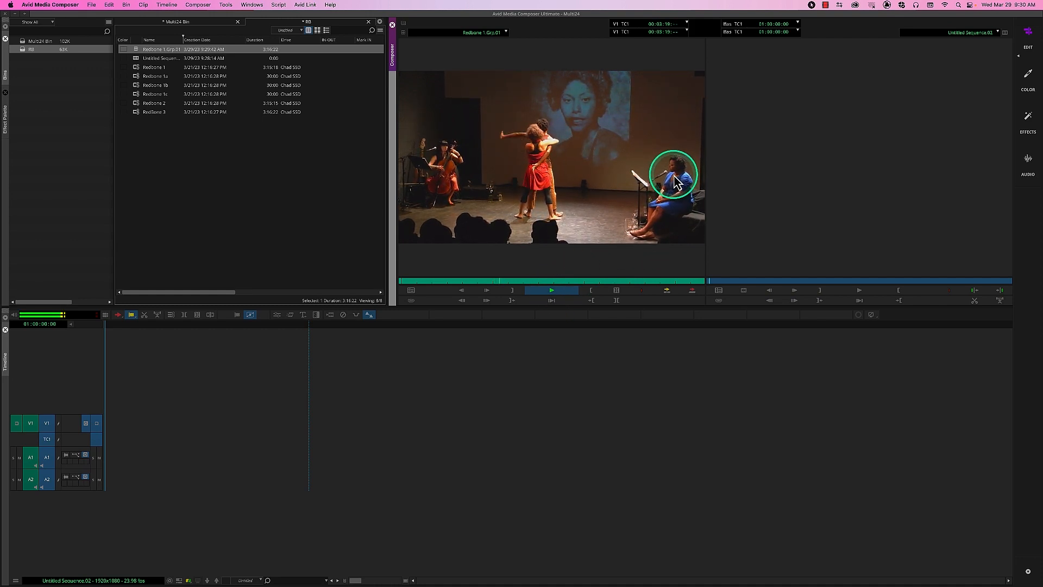
pyautogui.press('space')
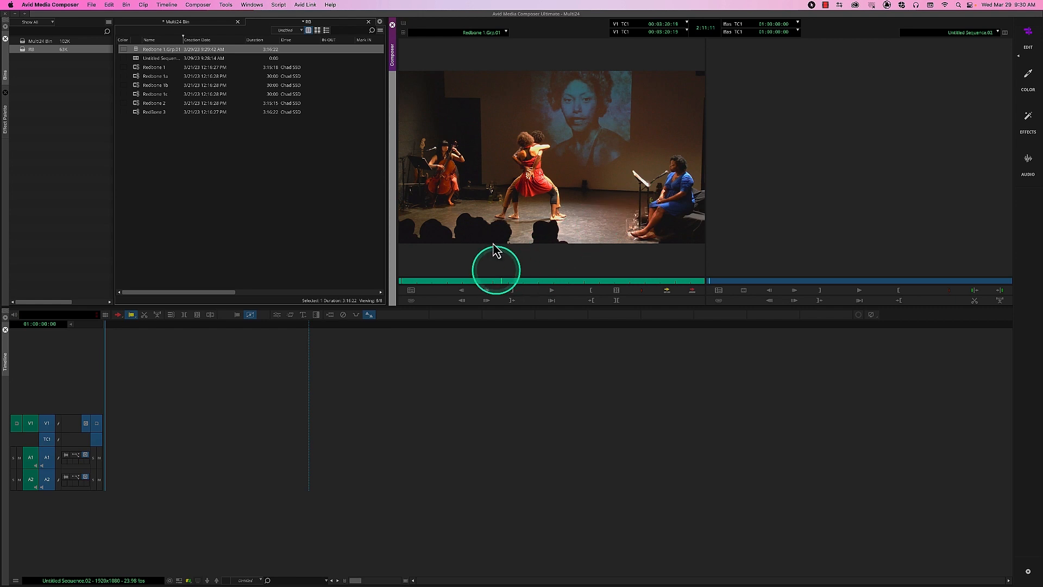
# Step: Compare the Redbone 1, 2 and 3 video angles at the parked frame, finishing on Redbone 3
pyautogui.click(405, 28)
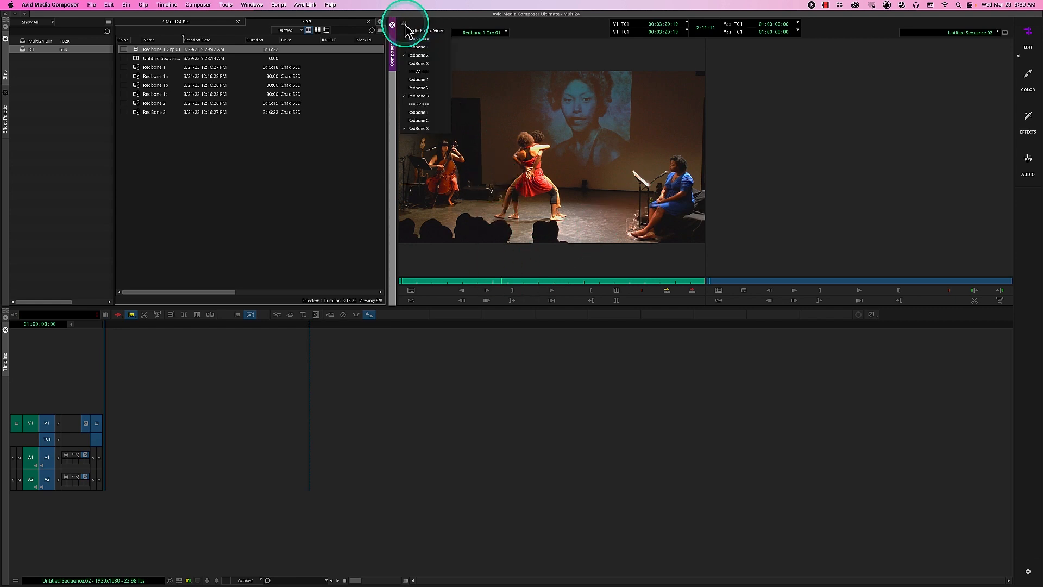
pyautogui.click(424, 63)
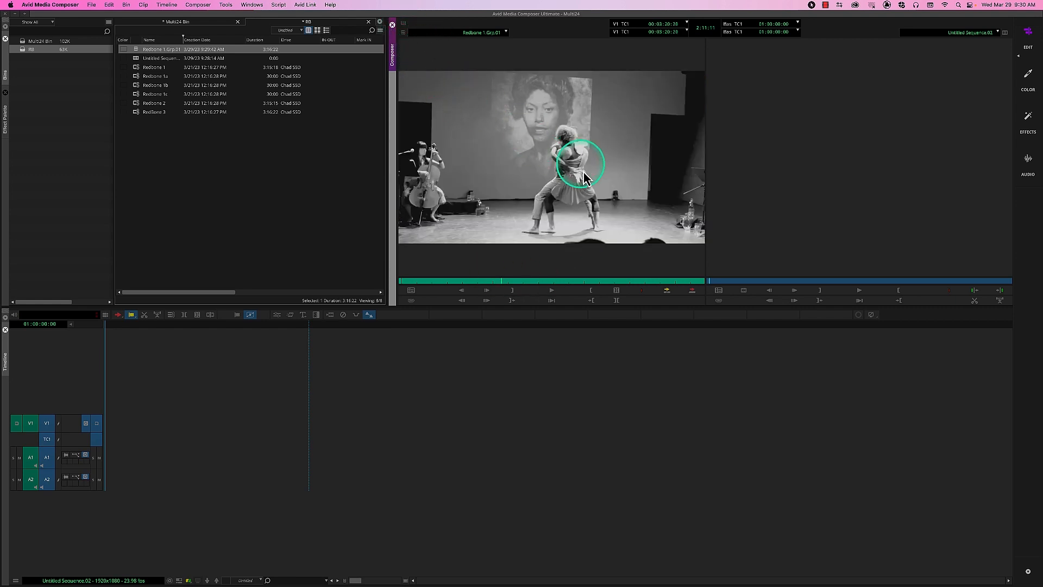
pyautogui.click(407, 28)
pyautogui.click(420, 69)
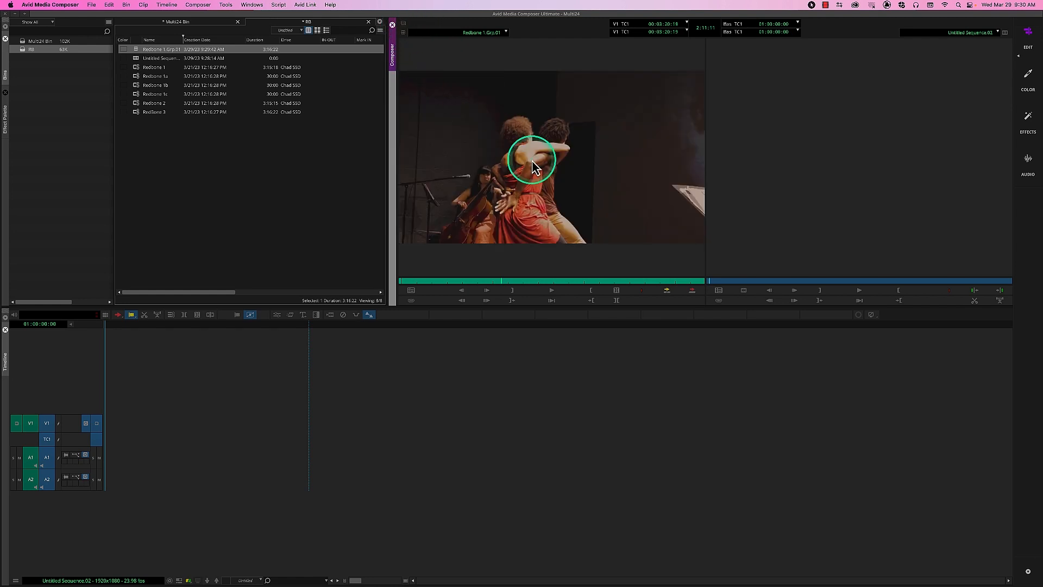
pyautogui.click(403, 26)
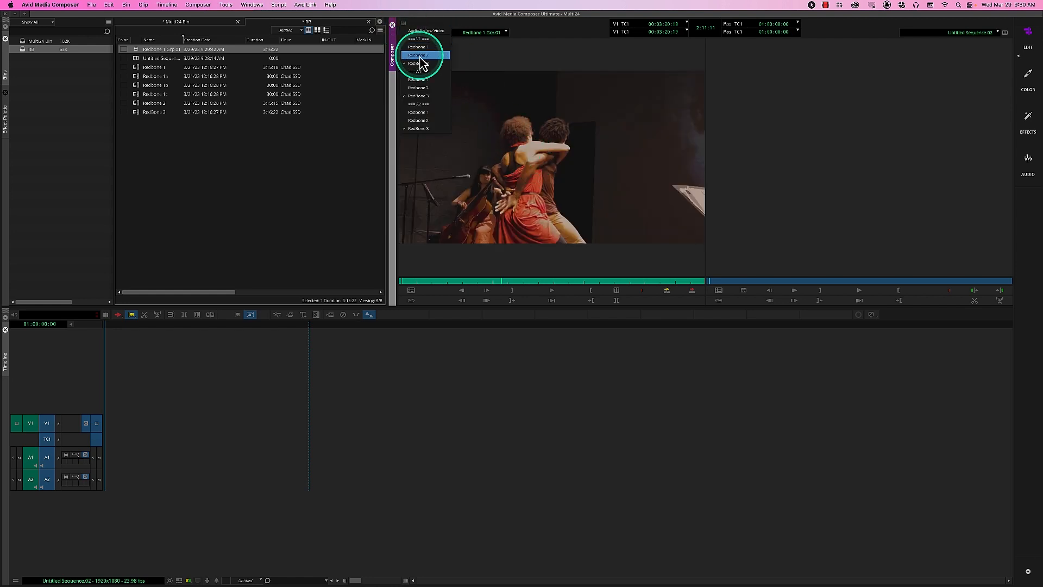
pyautogui.click(418, 56)
pyautogui.click(405, 27)
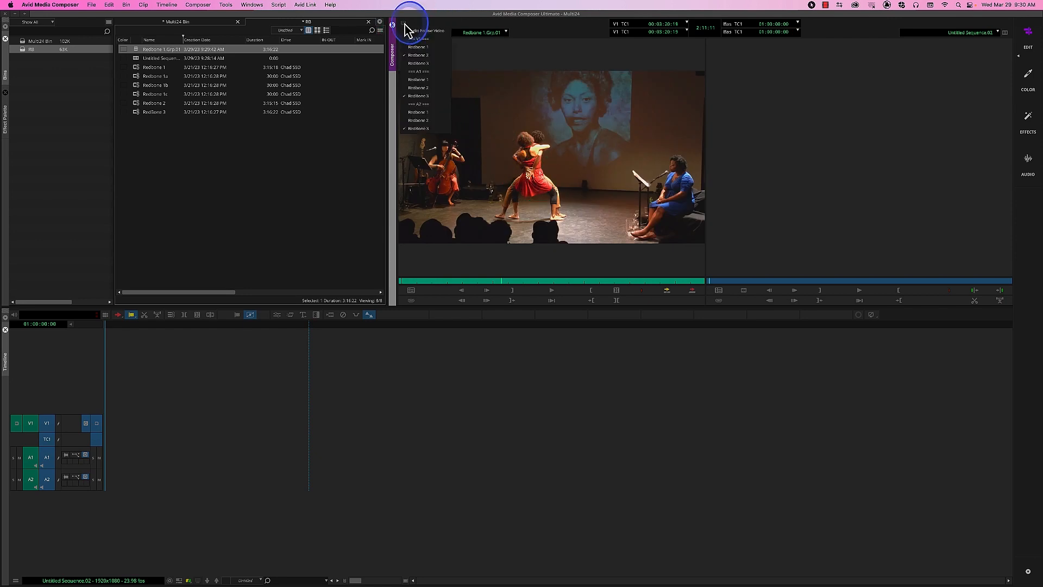
pyautogui.click(415, 46)
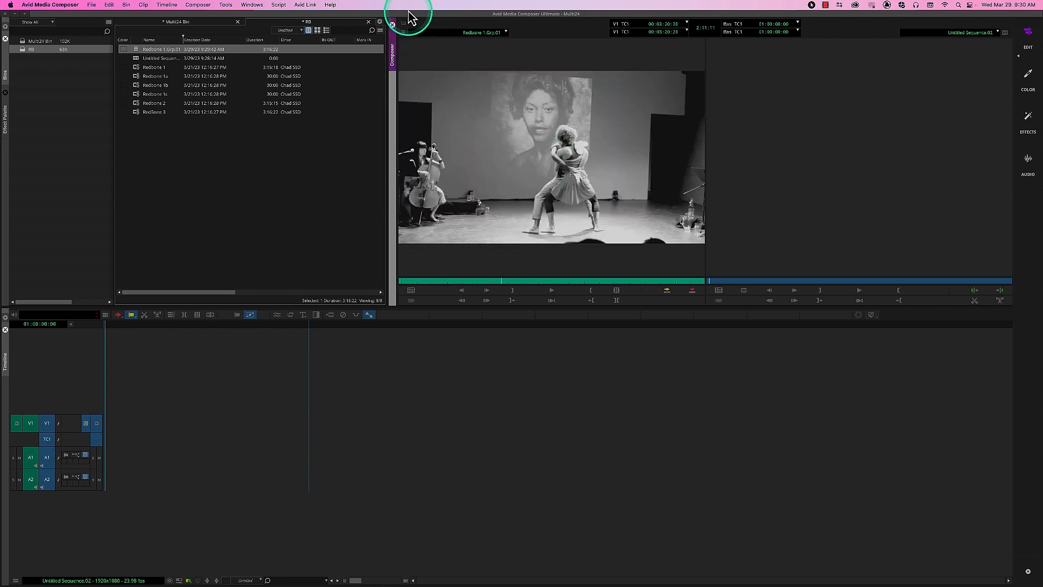
pyautogui.click(404, 27)
pyautogui.click(417, 73)
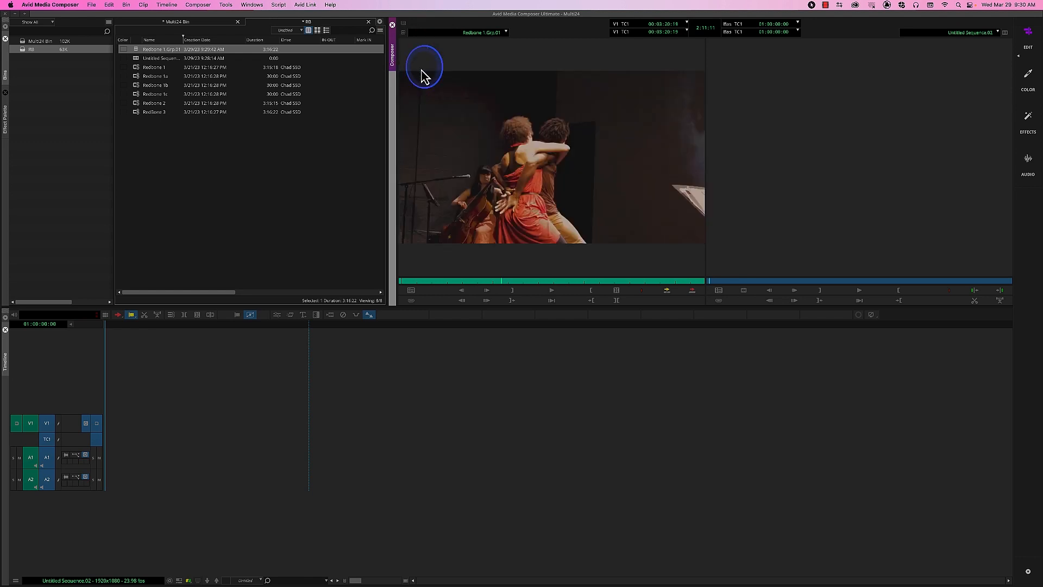
# Step: Play an earlier section of the group clip on Redbone 3, then compare the stopped frame in Redbone 2 and Redbone 1
pyautogui.click(514, 281)
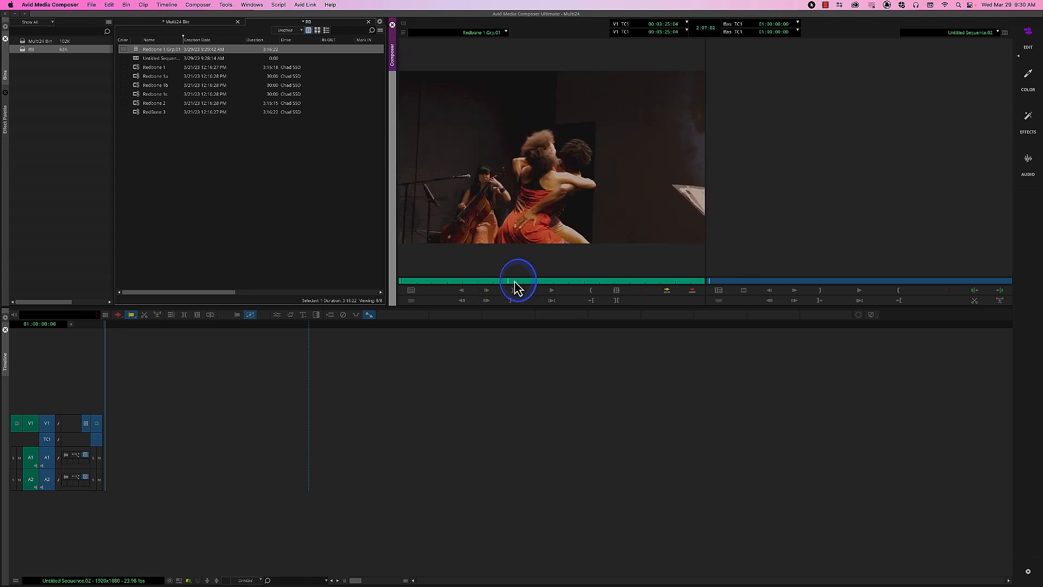
pyautogui.click(482, 281)
pyautogui.click(553, 290)
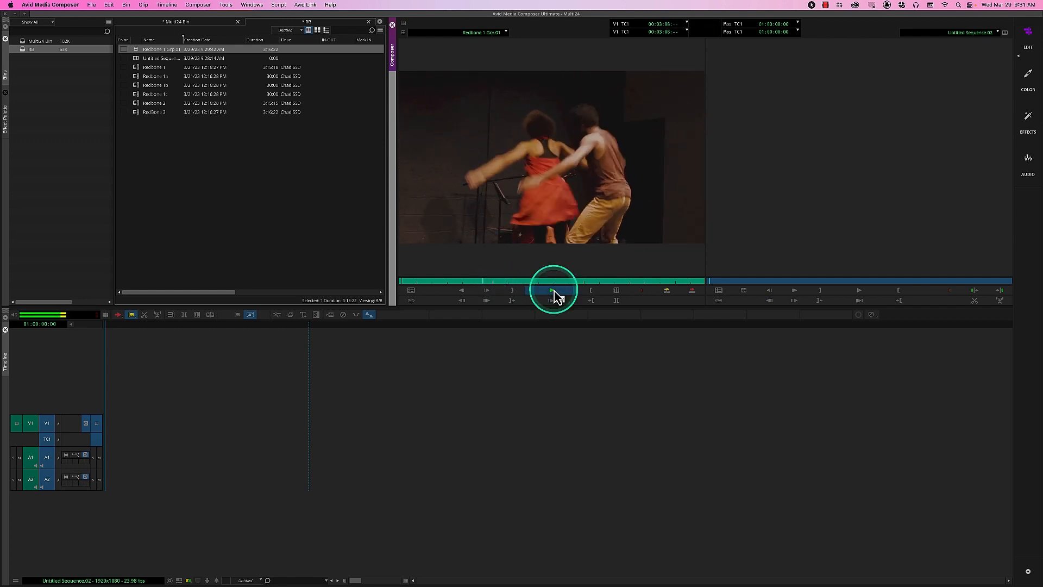
pyautogui.click(553, 292)
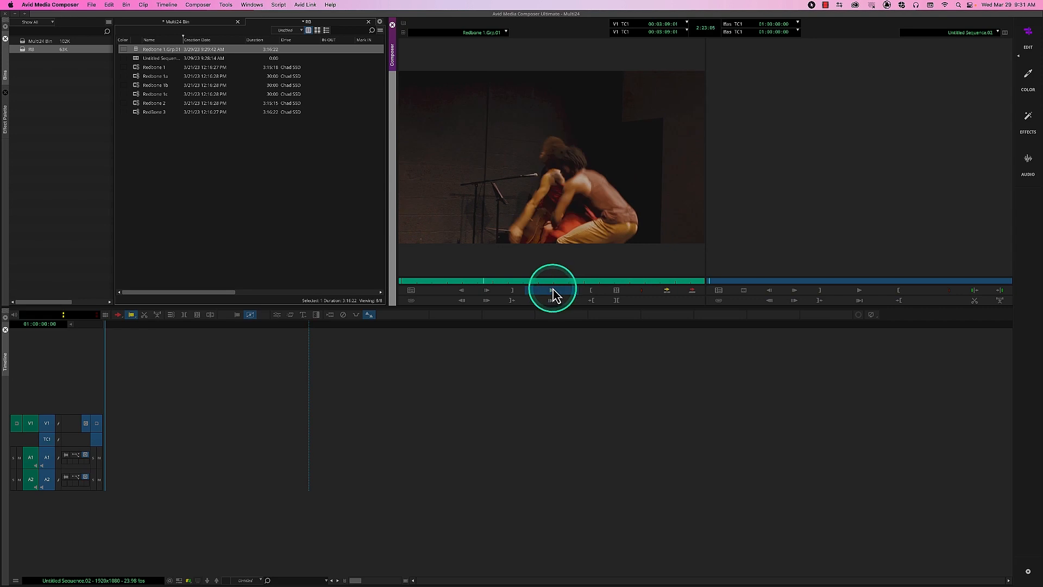
pyautogui.click(403, 32)
pyautogui.click(418, 49)
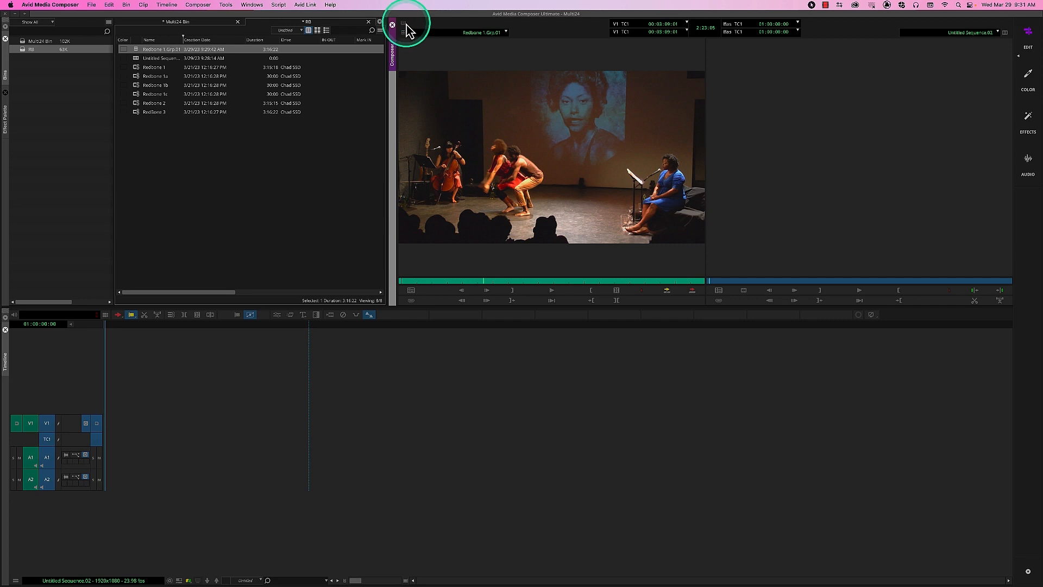
pyautogui.click(403, 32)
pyautogui.click(430, 94)
pyautogui.click(476, 178)
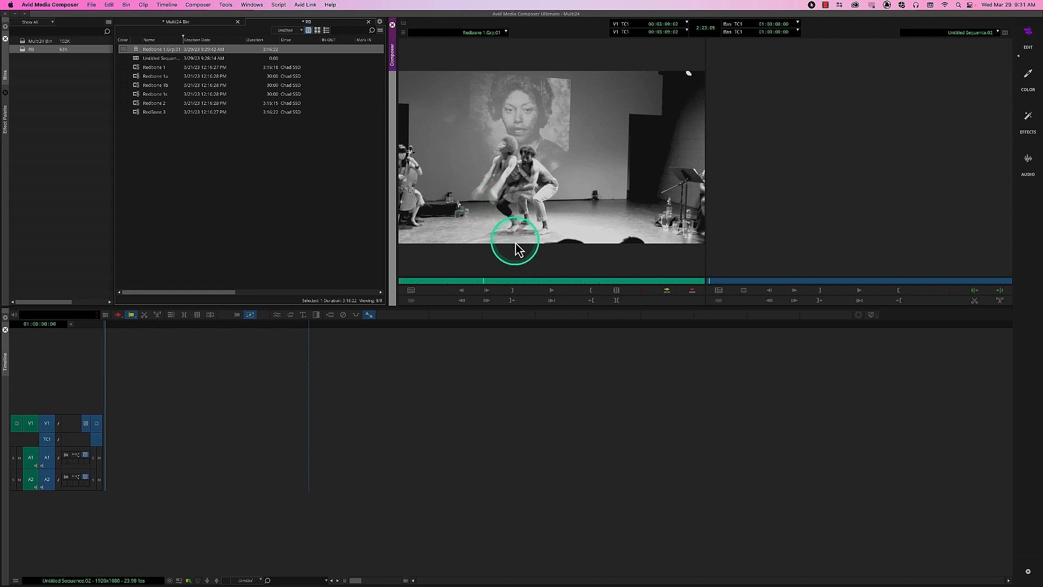
# Step: Mark the group clip from just after its start to near its end and splice it into the empty sequence
pyautogui.moveTo(517, 283); pyautogui.dragTo(395, 290)
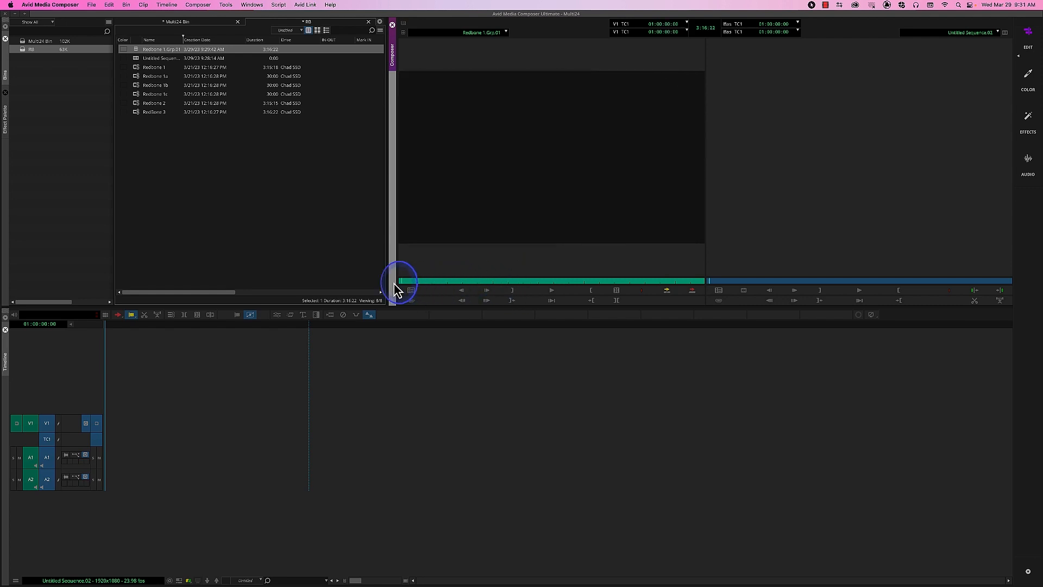
pyautogui.moveTo(533, 296); pyautogui.dragTo(698, 284)
pyautogui.press('o')
pyautogui.click(667, 290)
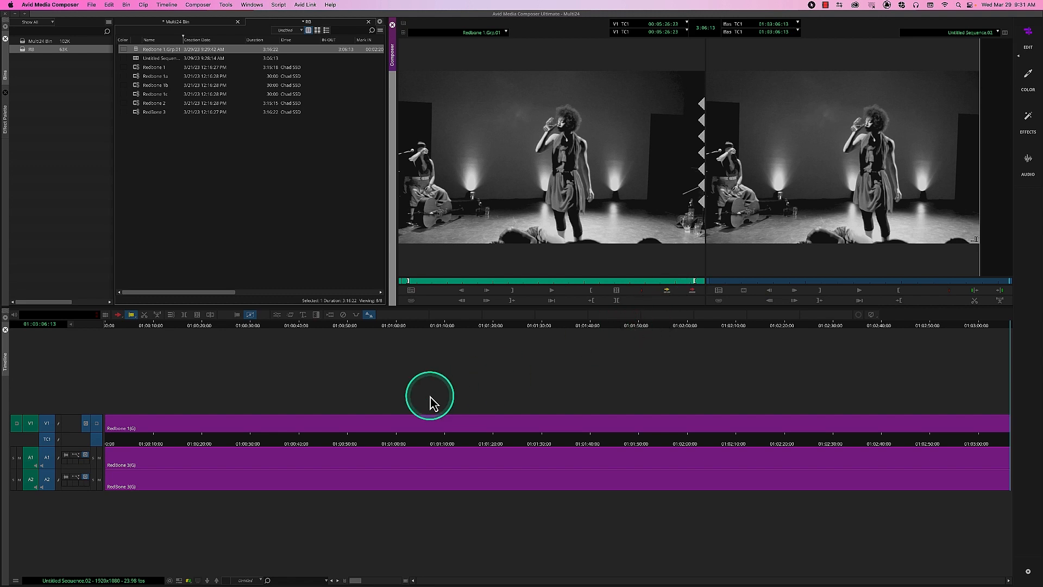
# Step: In MultiCamera mode, play from near the sequence start, switch live to Redbone 2, 3, 1 and 2, and return to the cuts
pyautogui.press('shift+super+m')
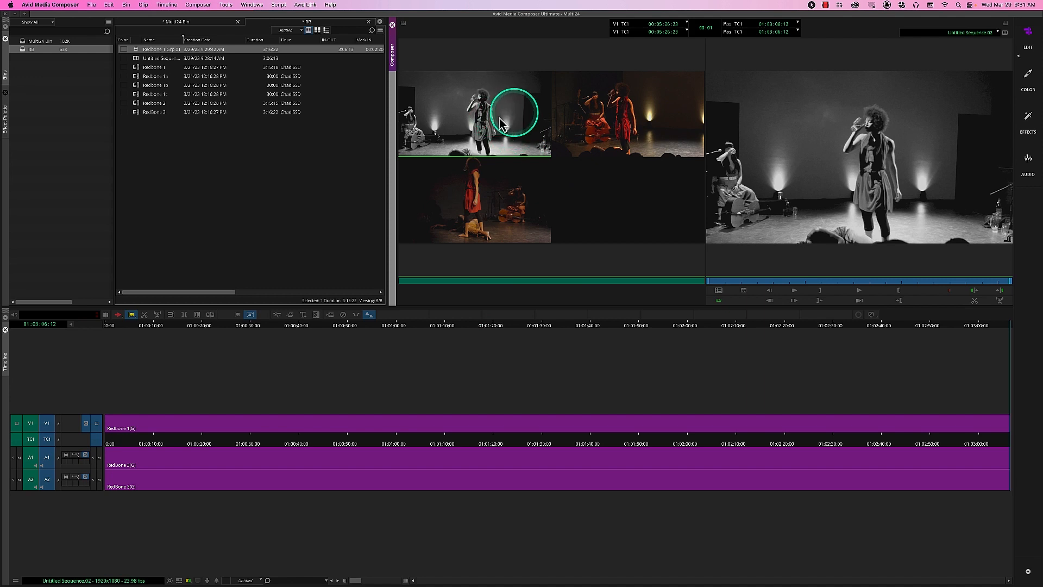
pyautogui.moveTo(298, 444); pyautogui.dragTo(163, 444)
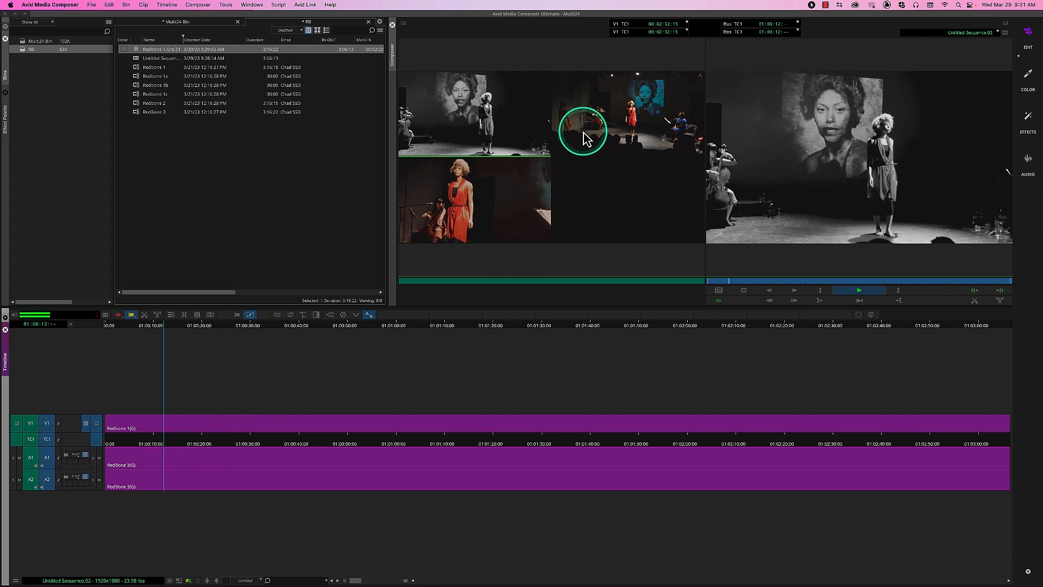
pyautogui.press('space')
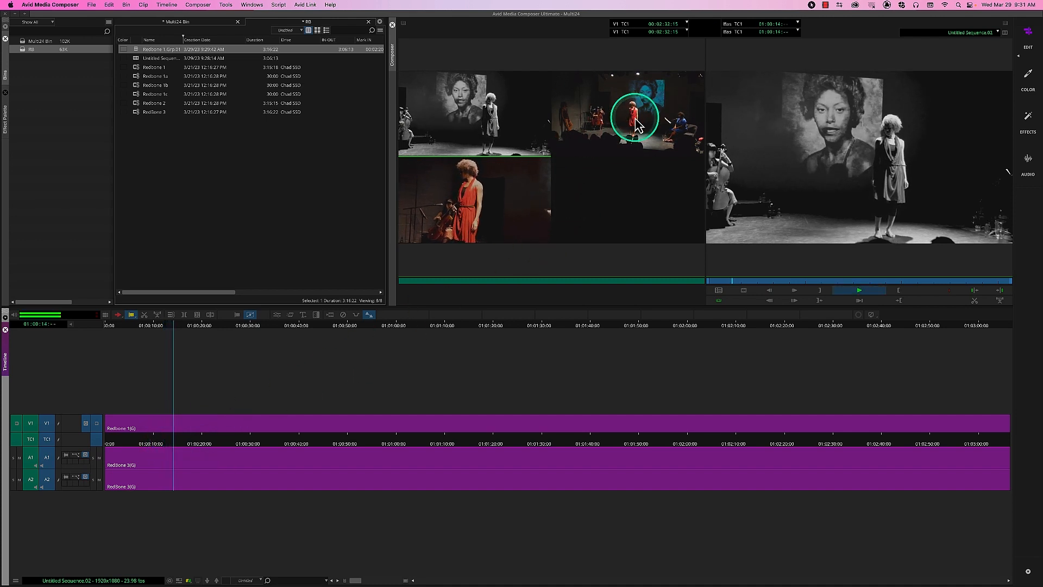
pyautogui.click(627, 117)
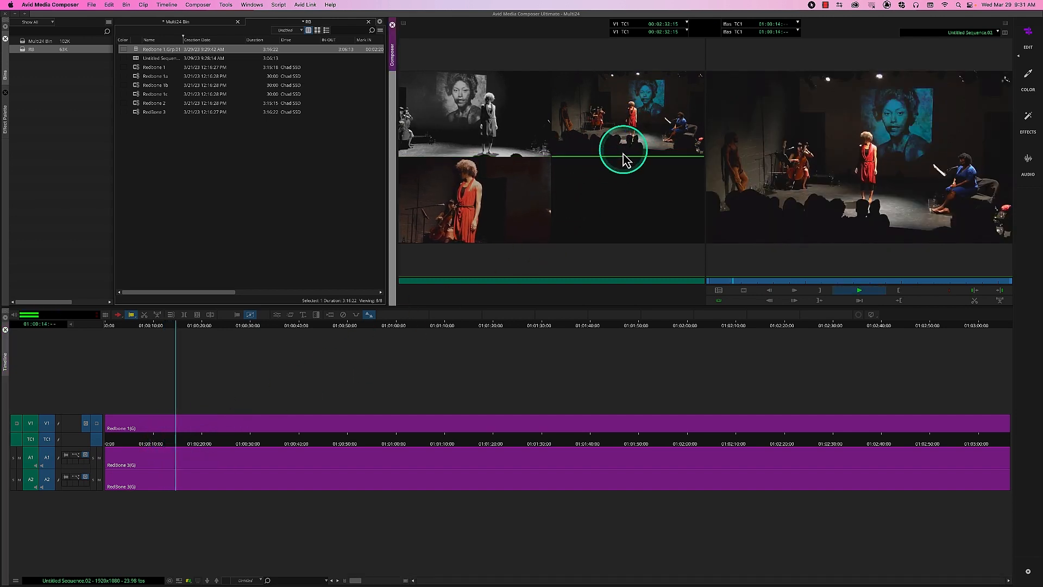
pyautogui.click(471, 198)
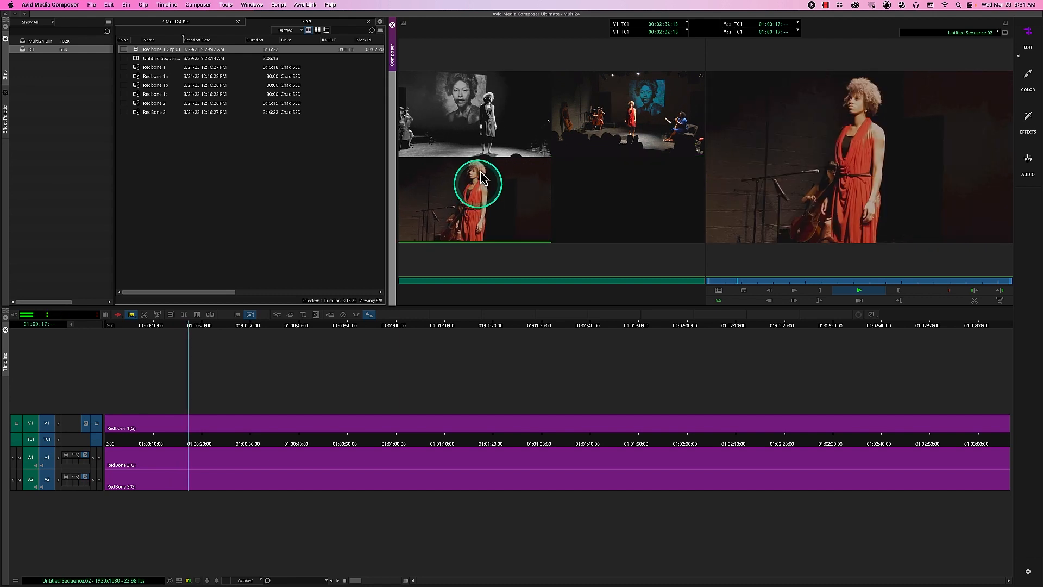
pyautogui.click(490, 116)
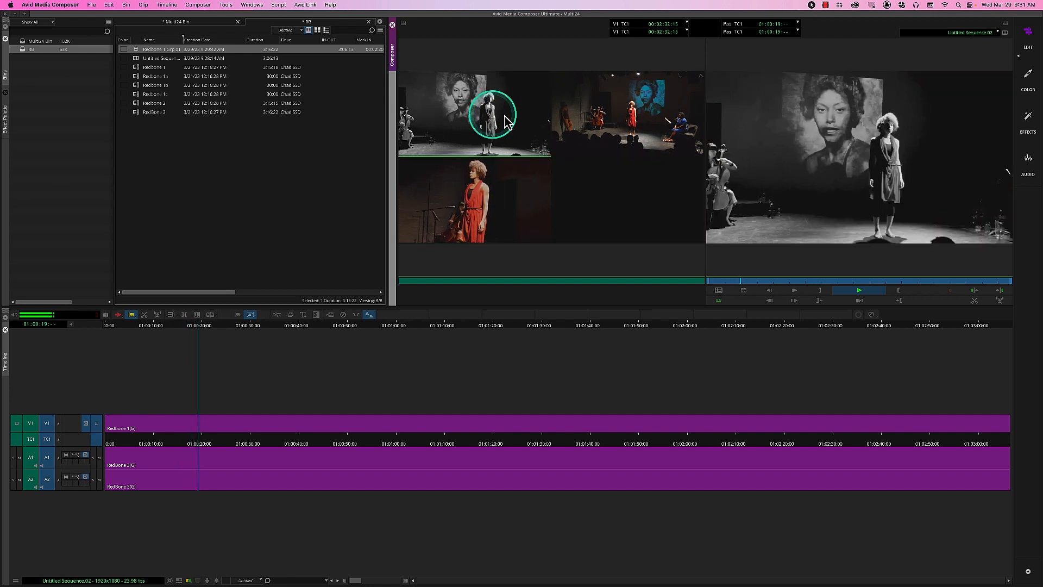
pyautogui.click(636, 122)
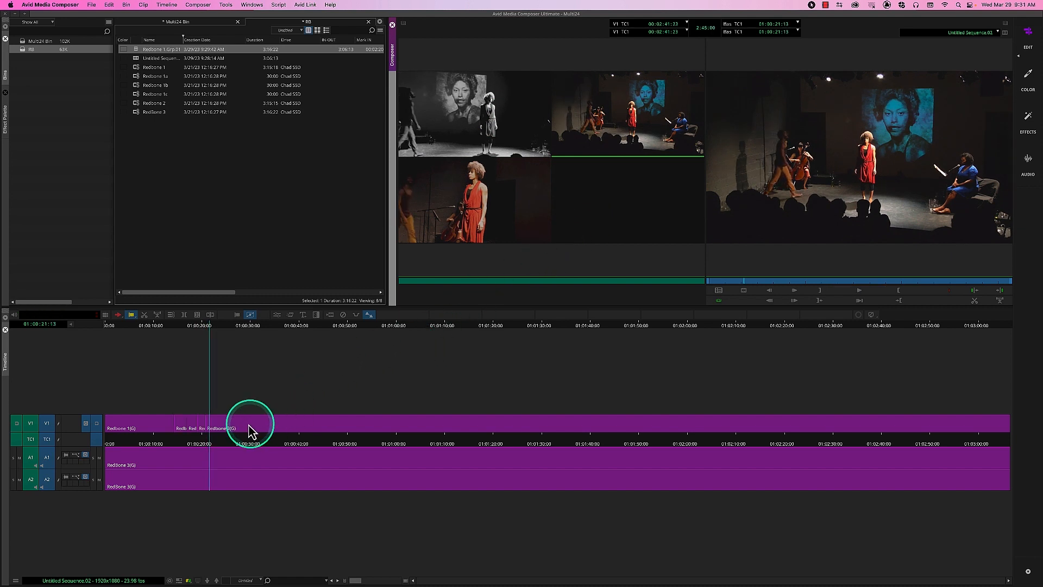
pyautogui.click(196, 441)
pyautogui.press('a')
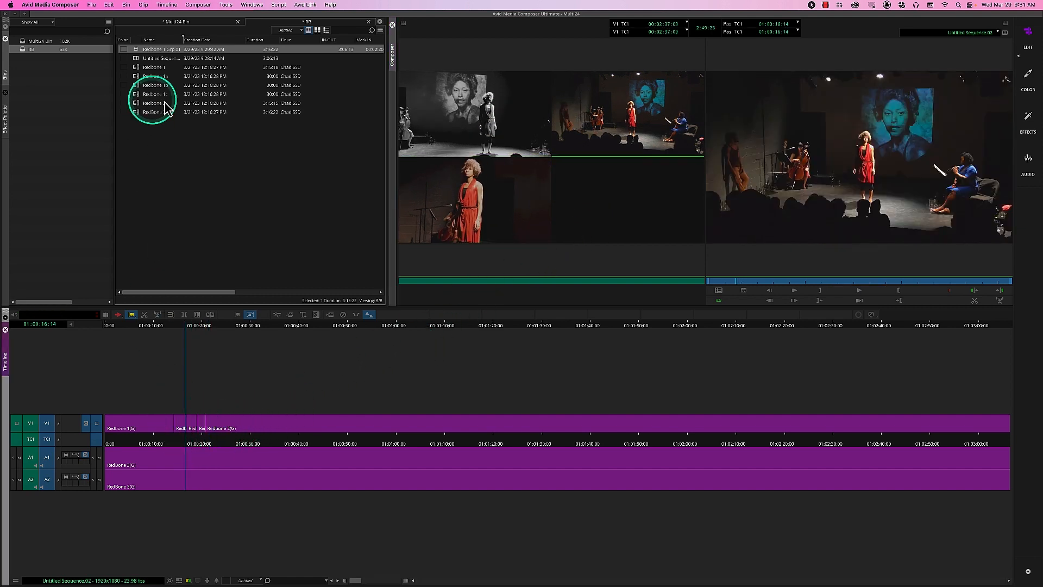
# Step: Delete the untitled sequence and the Redbone group clip from the RB bin
pyautogui.click(136, 58)
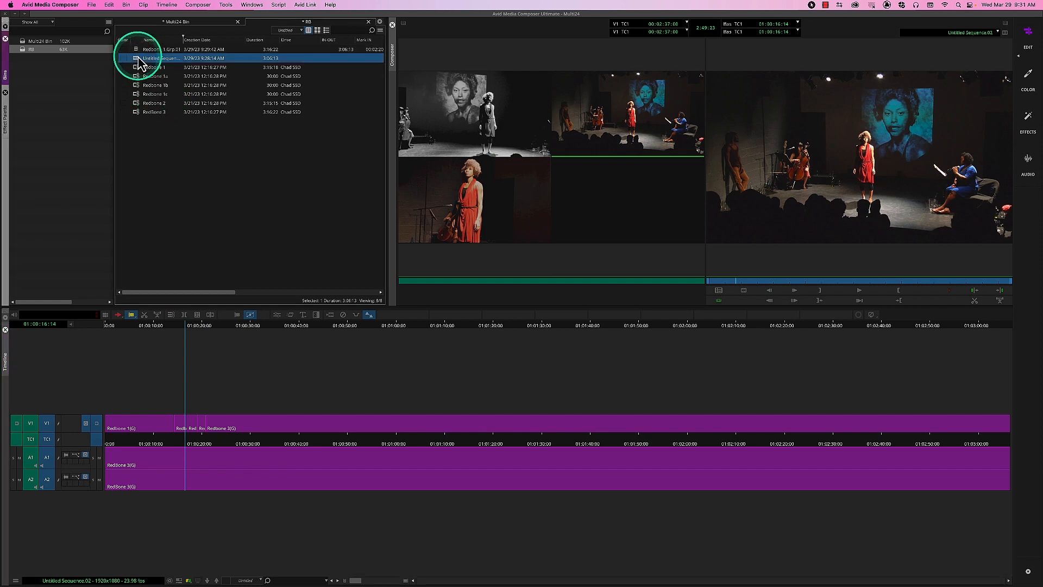
pyautogui.keyDown('shift'); pyautogui.click(138, 50); pyautogui.keyUp('shift')
pyautogui.press('Delete')
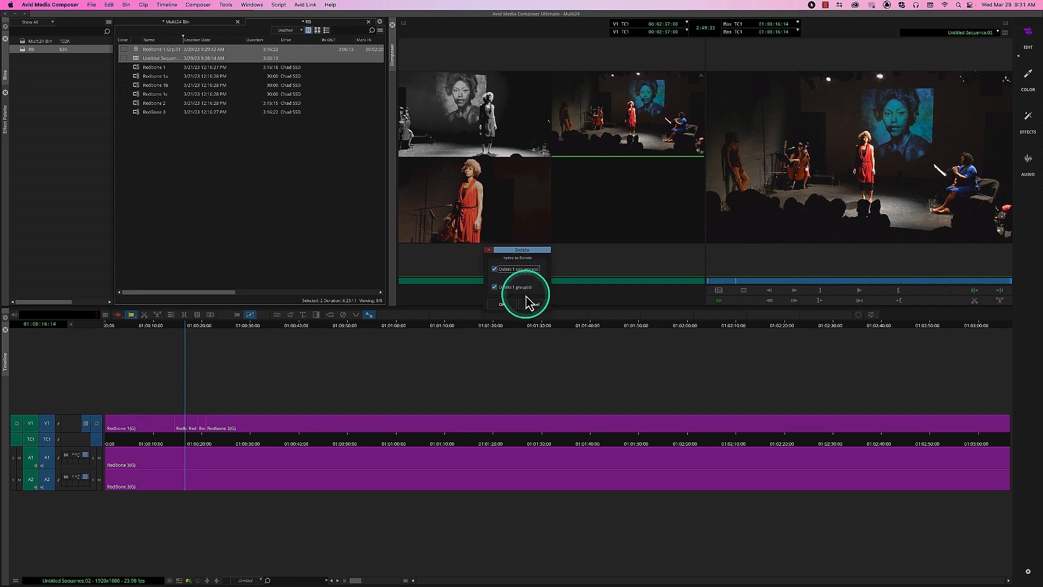
pyautogui.click(506, 303)
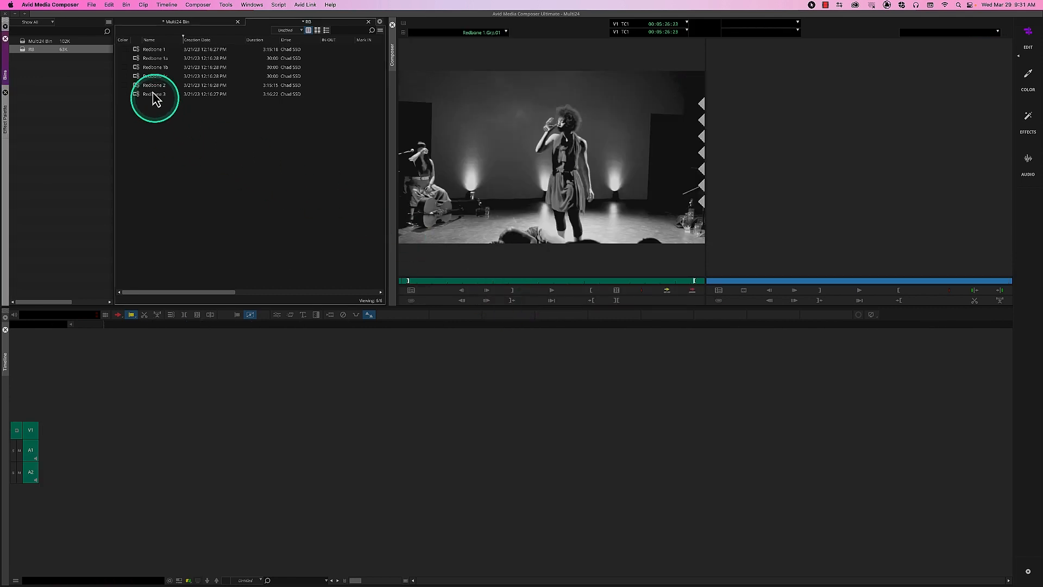
# Step: Load Redbone 1a and Redbone 1b in turn and scrub each one from its first frame to its end
pyautogui.click(141, 49)
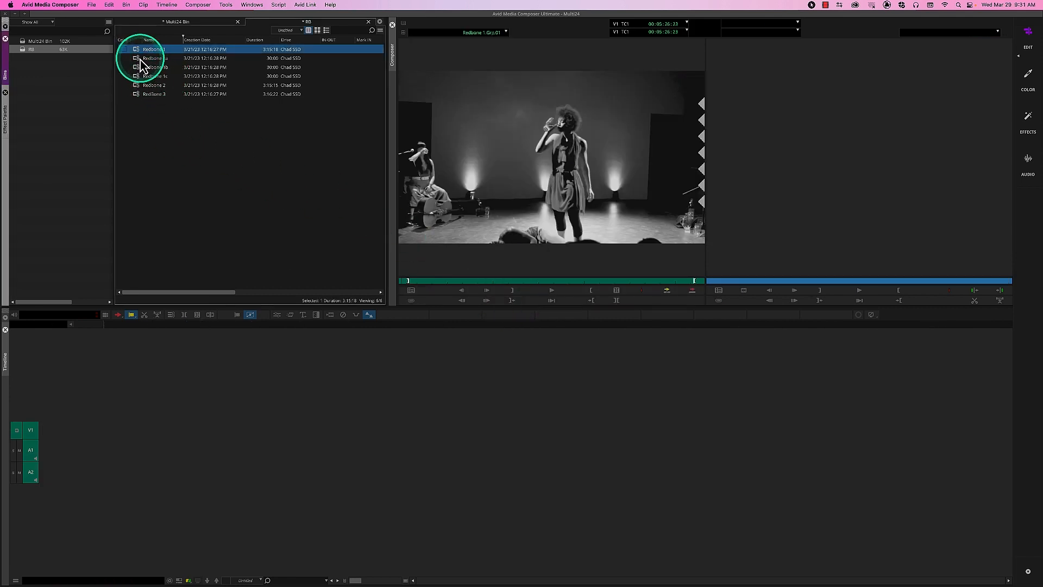
pyautogui.press('Down')
pyautogui.press('Down')
pyautogui.press('Down')
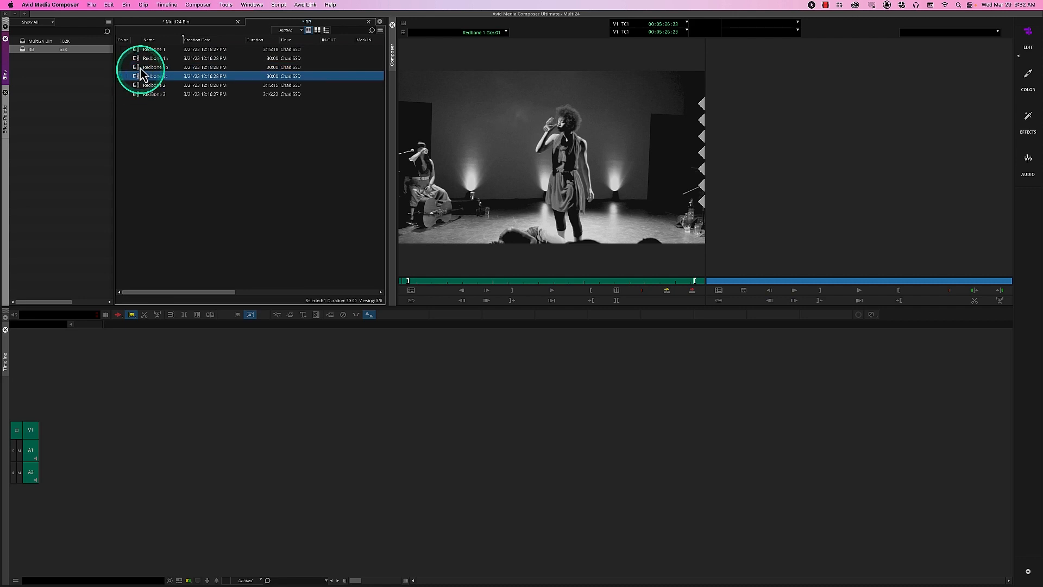
pyautogui.click(137, 59)
pyautogui.doubleClick(138, 59)
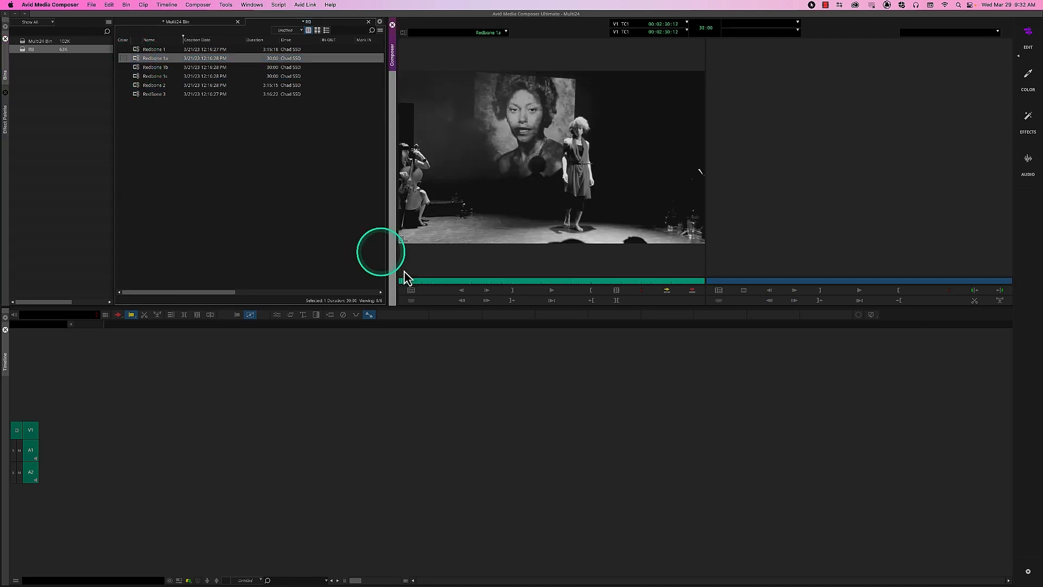
pyautogui.moveTo(405, 283); pyautogui.dragTo(710, 270)
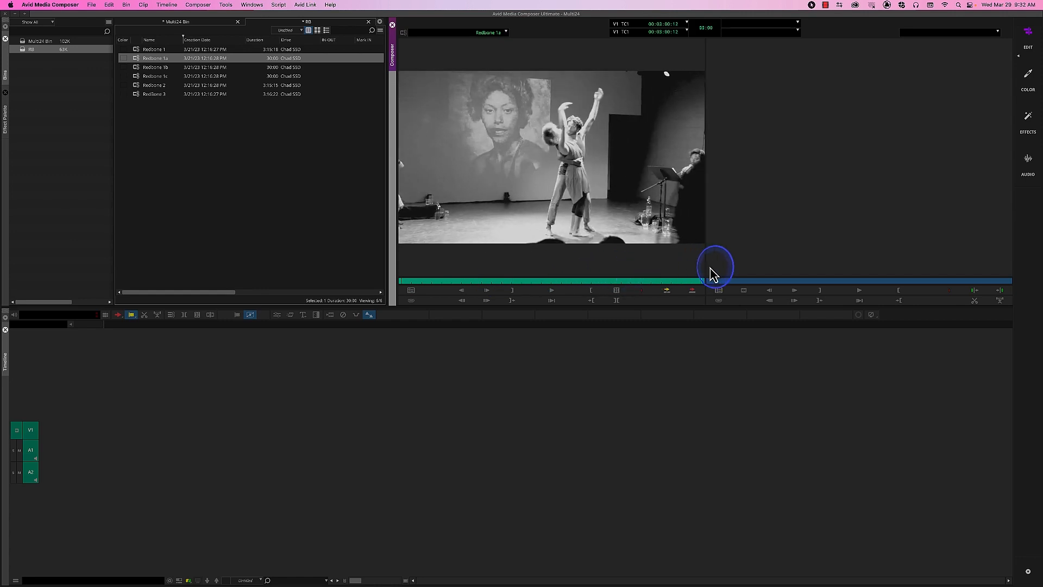
pyautogui.doubleClick(140, 69)
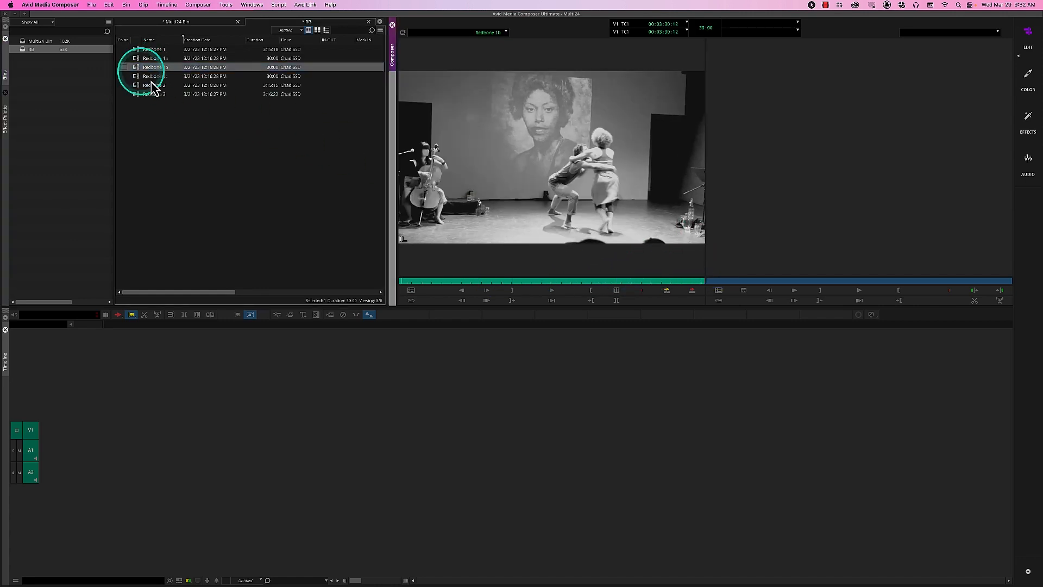
pyautogui.moveTo(409, 284); pyautogui.dragTo(715, 282)
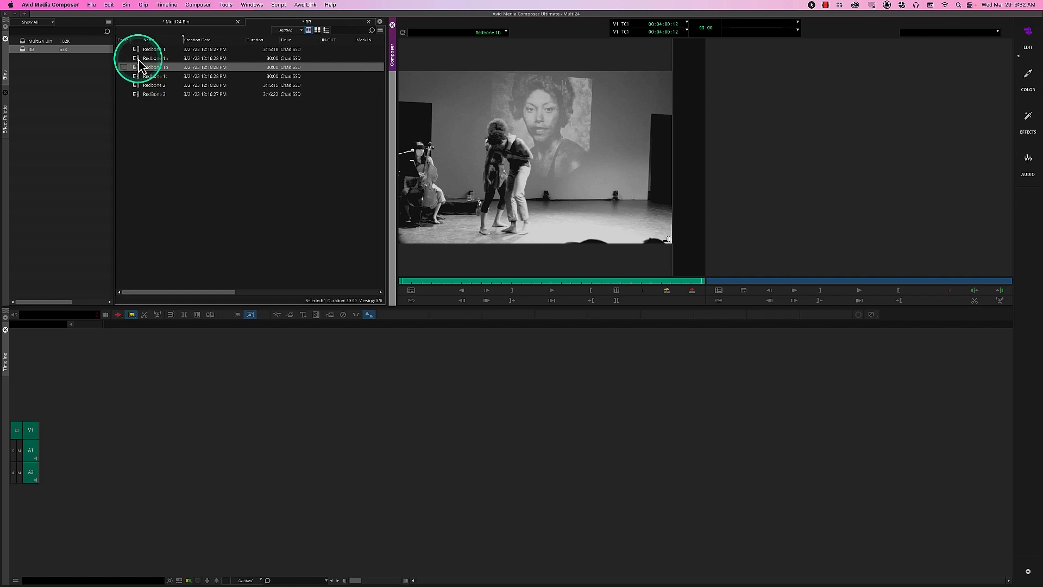
# Step: Switch the RB bin to the Statistics view
pyautogui.click(140, 66)
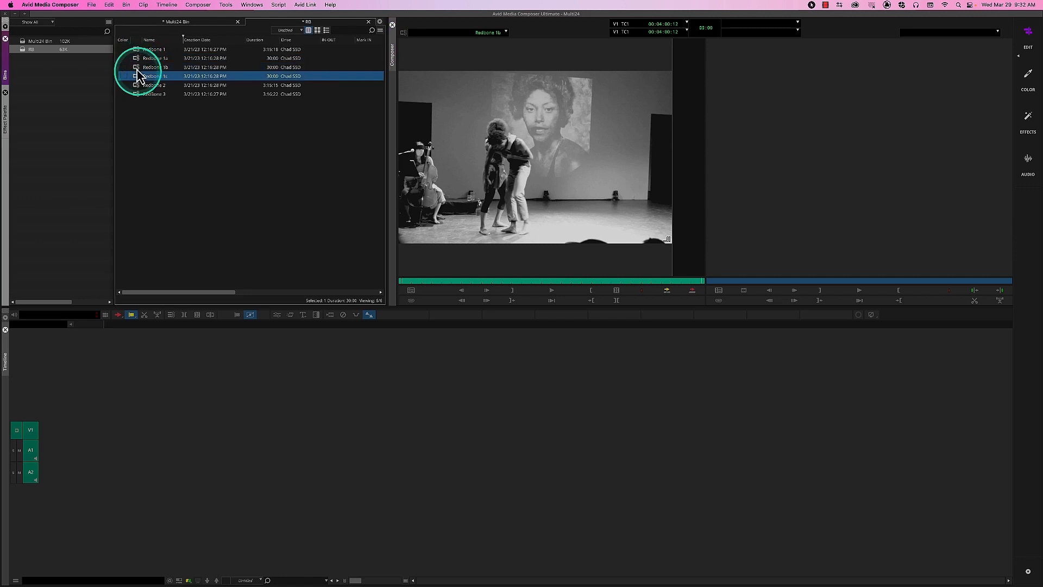
pyautogui.click(140, 58)
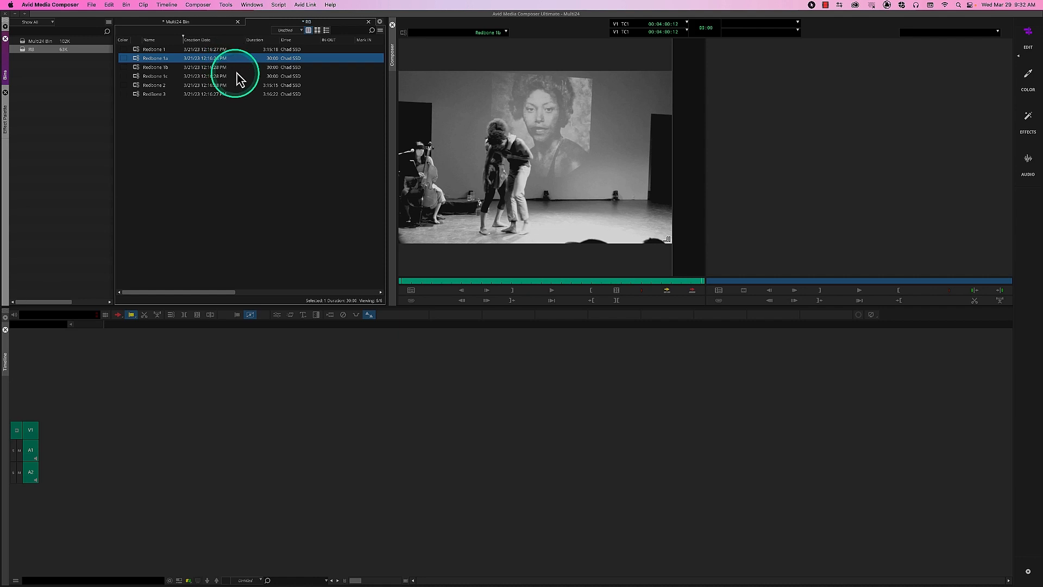
pyautogui.click(293, 31)
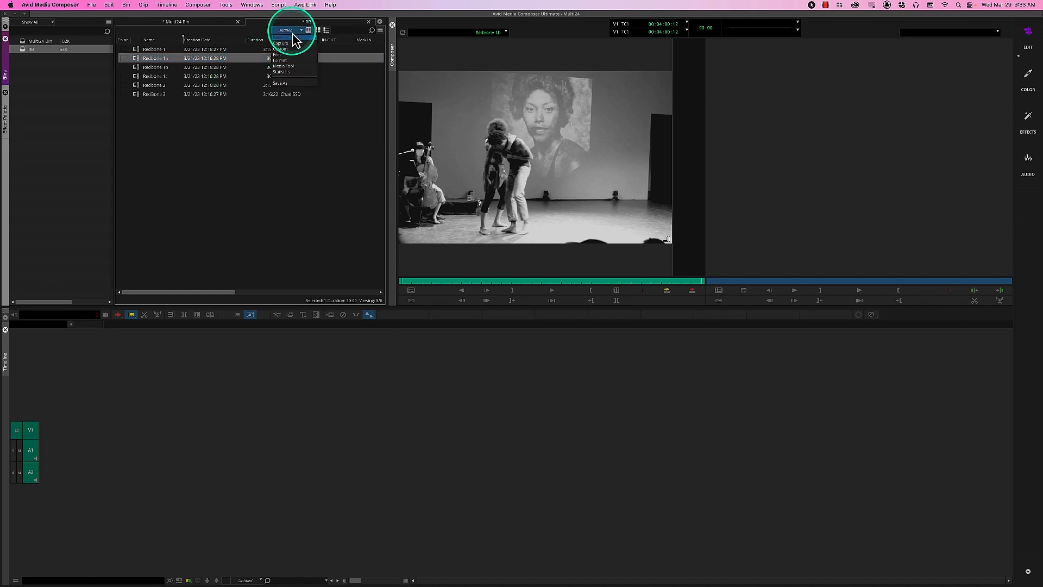
pyautogui.click(298, 72)
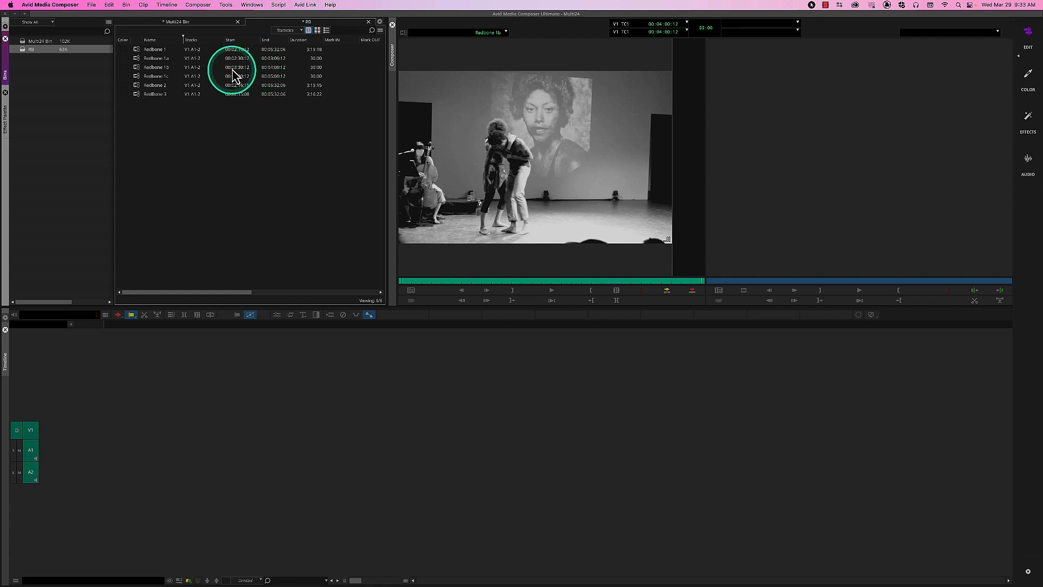
# Step: Load Redbone 1, scrub back to its first frame, and jump to timecode 2:30:12
pyautogui.click(137, 50)
pyautogui.doubleClick(137, 50)
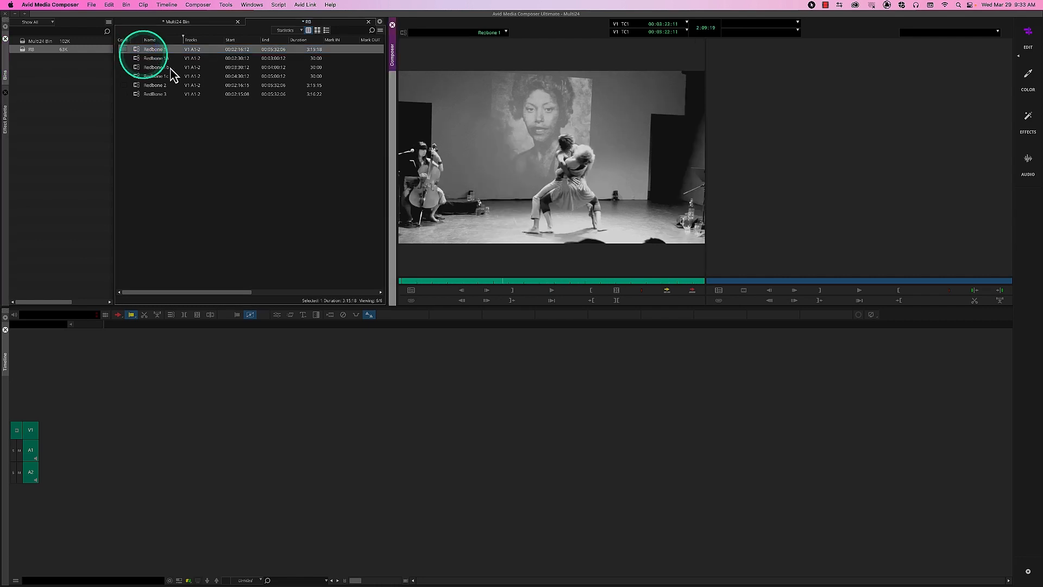
pyautogui.moveTo(426, 282); pyautogui.dragTo(400, 285)
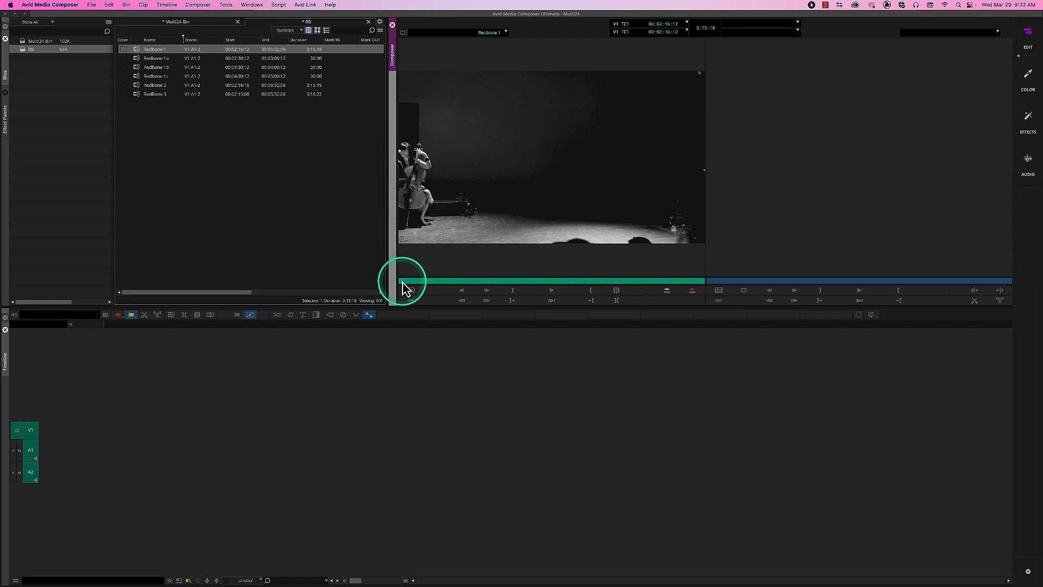
pyautogui.moveTo(402, 282)
pyautogui.mouseDown()
pyautogui.moveTo(416, 283)
pyautogui.moveTo(398, 283)
pyautogui.mouseUp()
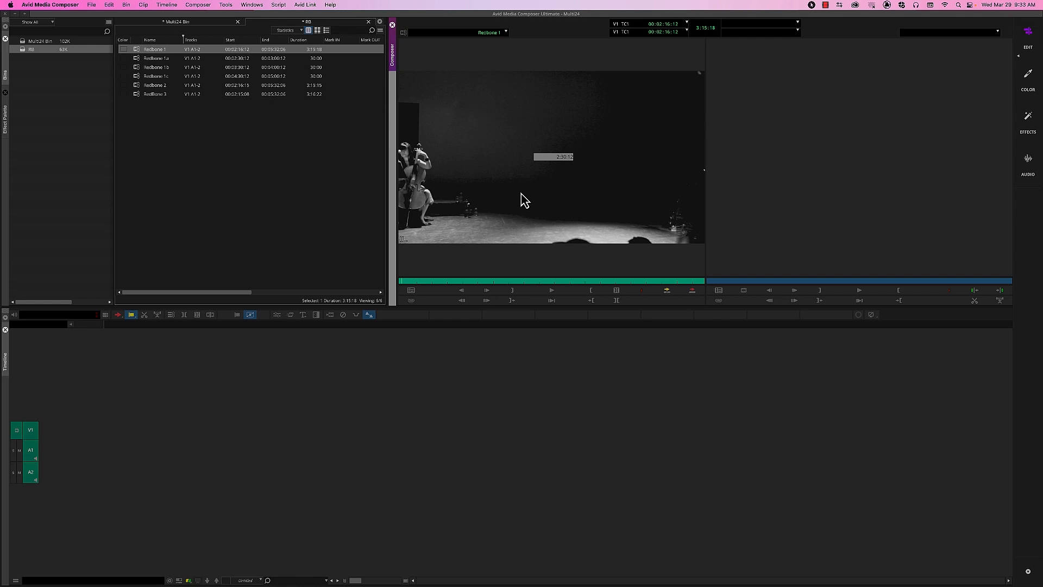
pyautogui.press('Return')
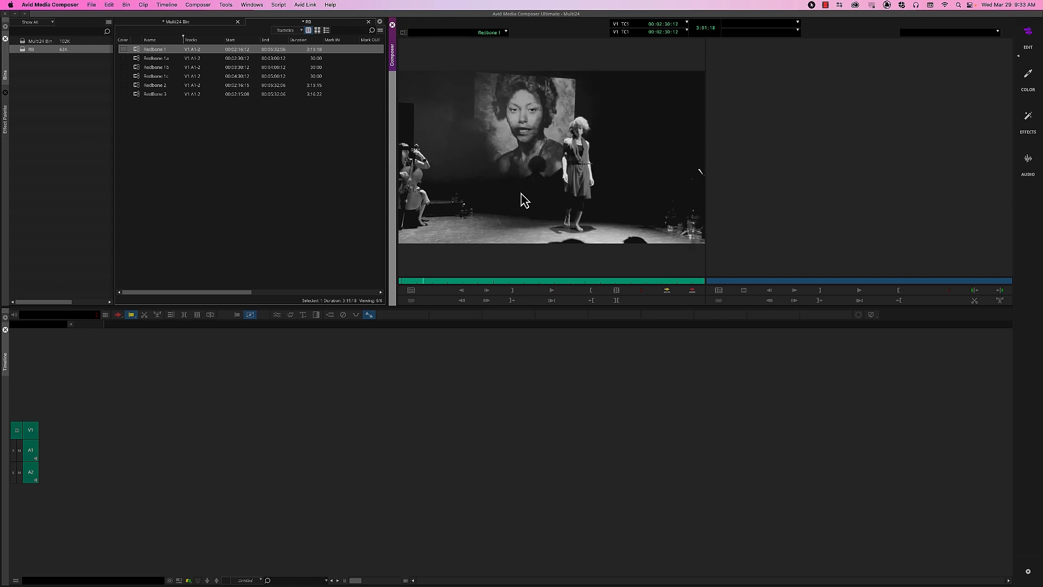
# Step: Load Redbone 1a, go to its first frame, and compare it with the parked frame in Redbone 1
pyautogui.doubleClick(139, 59)
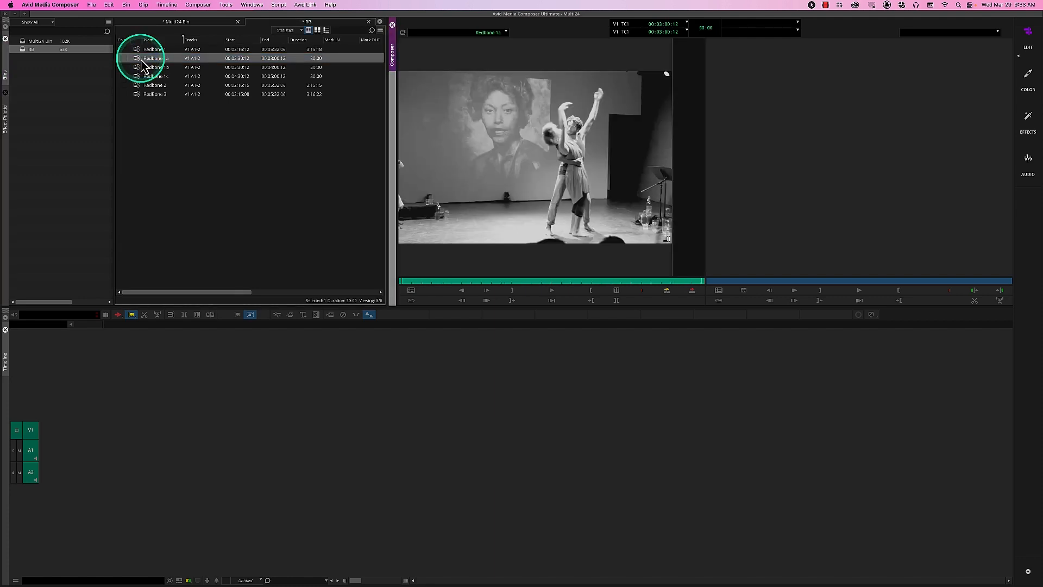
pyautogui.moveTo(458, 288); pyautogui.dragTo(366, 284)
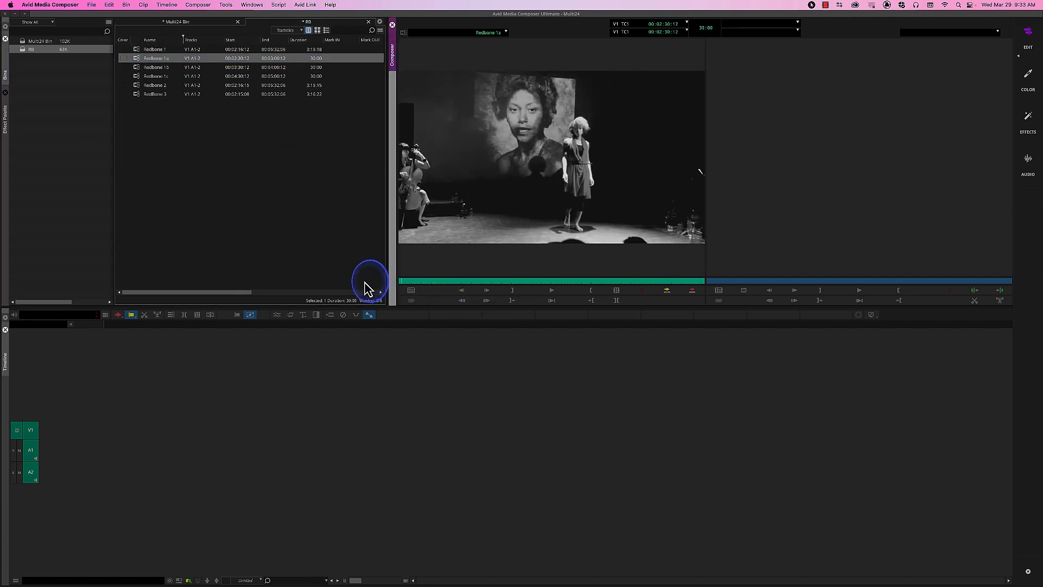
pyautogui.click(140, 48)
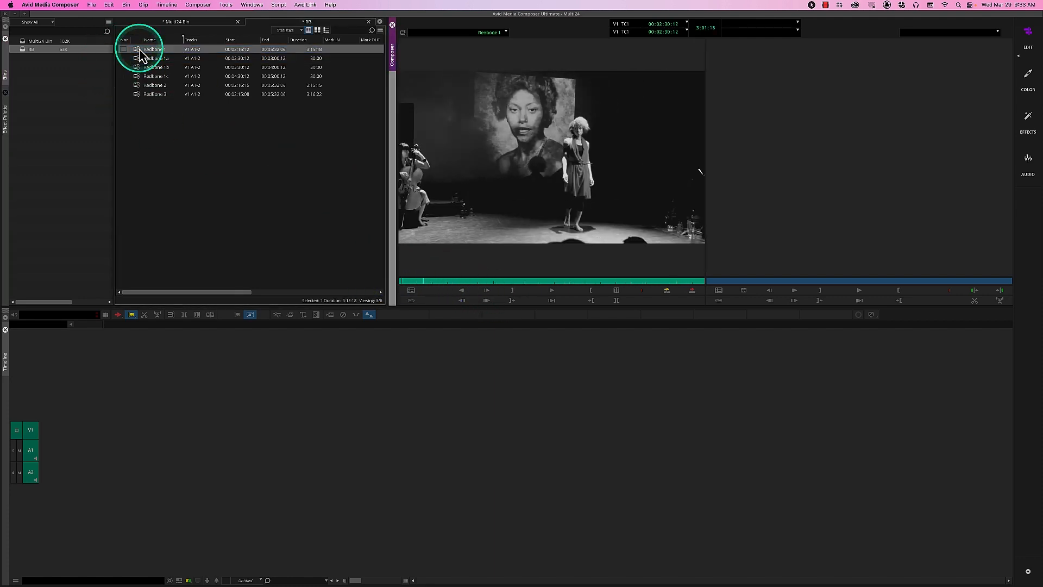
pyautogui.click(139, 56)
pyautogui.click(135, 48)
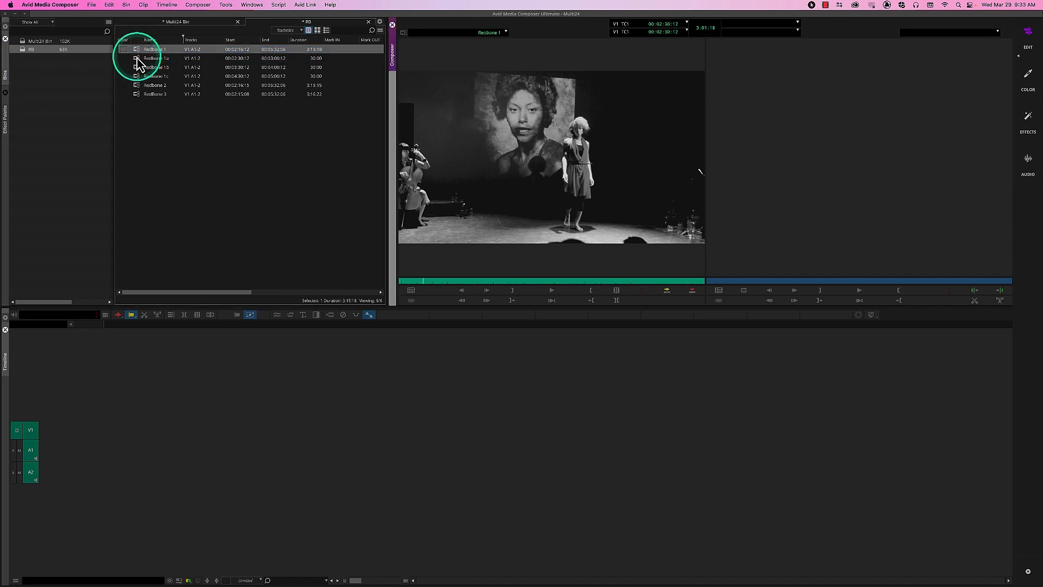
pyautogui.click(136, 58)
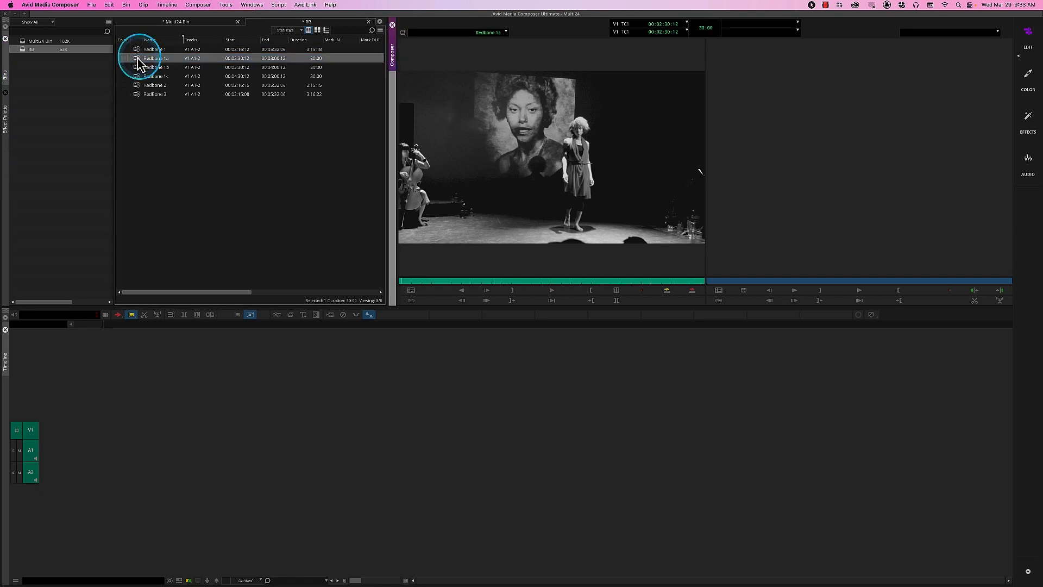
# Step: Load Redbone 2 to check its parked frame, and compare it with the first frame of Redbone 1a
pyautogui.doubleClick(139, 85)
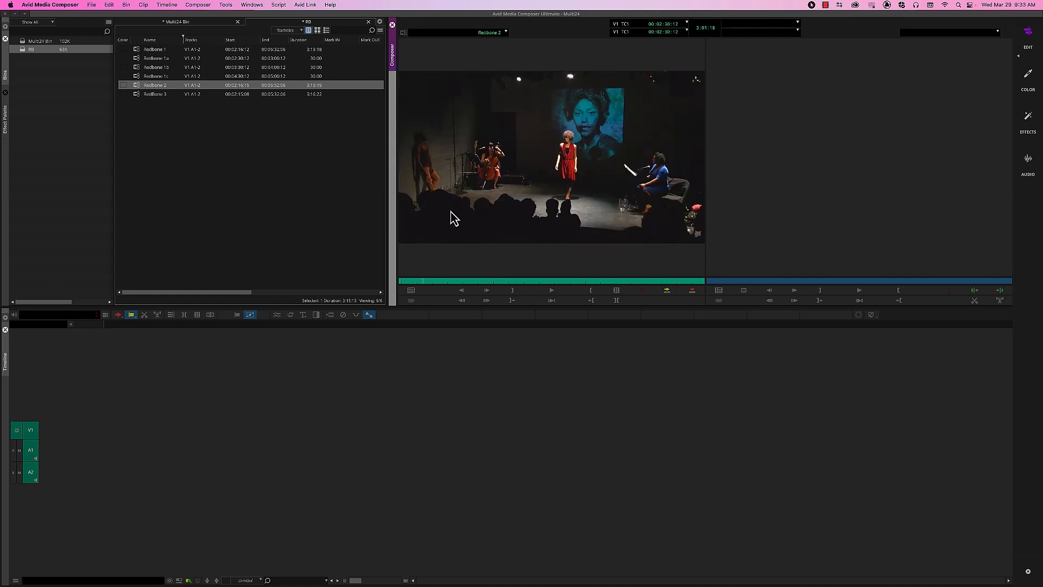
pyautogui.moveTo(694, 155); pyautogui.dragTo(140, 67)
pyautogui.doubleClick(140, 58)
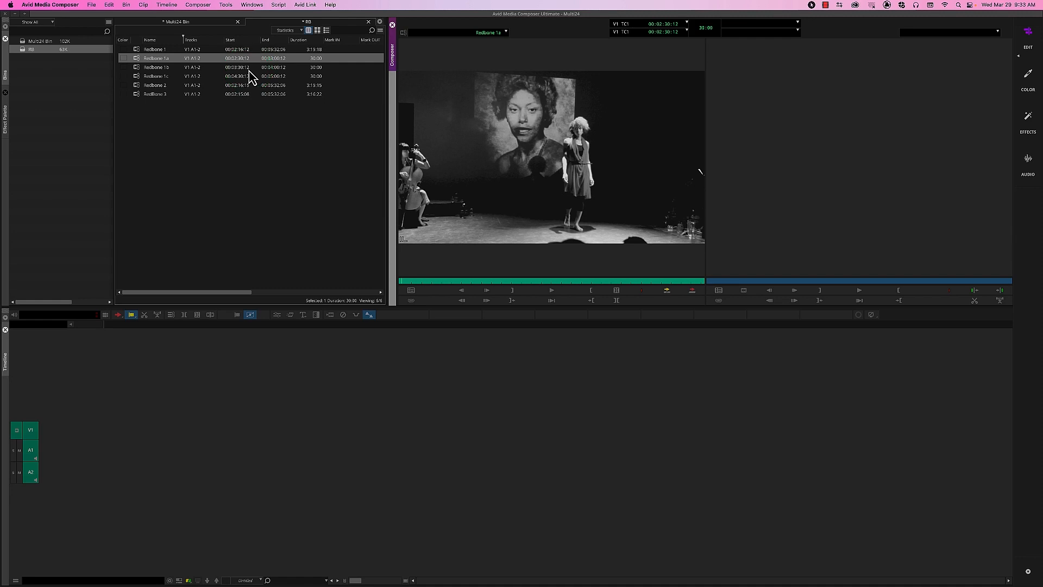
pyautogui.click(141, 95)
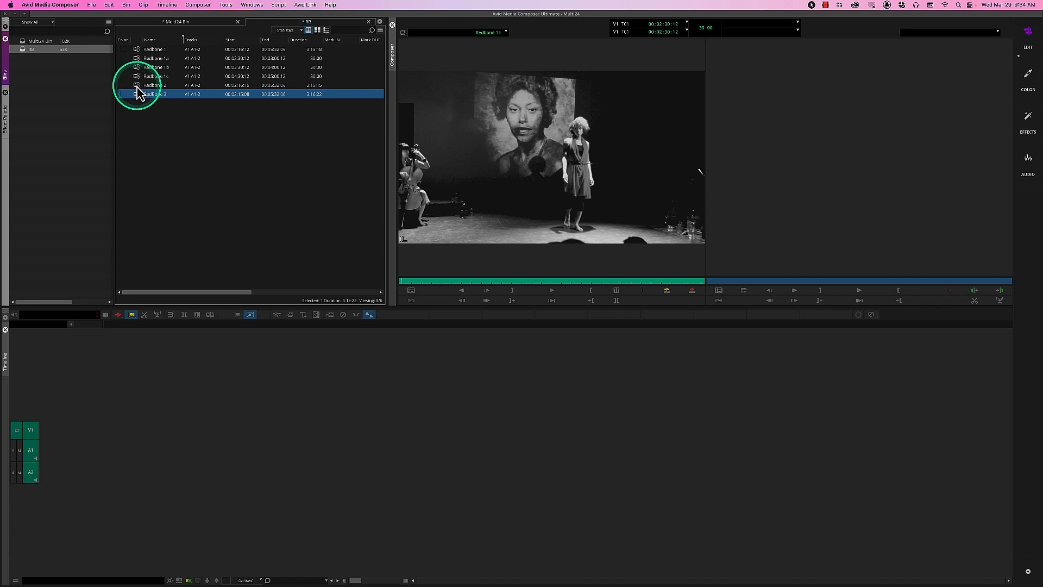
pyautogui.keyDown('shift'); pyautogui.click(141, 86); pyautogui.keyUp('shift')
pyautogui.keyDown('shift'); pyautogui.click(139, 67); pyautogui.keyUp('shift')
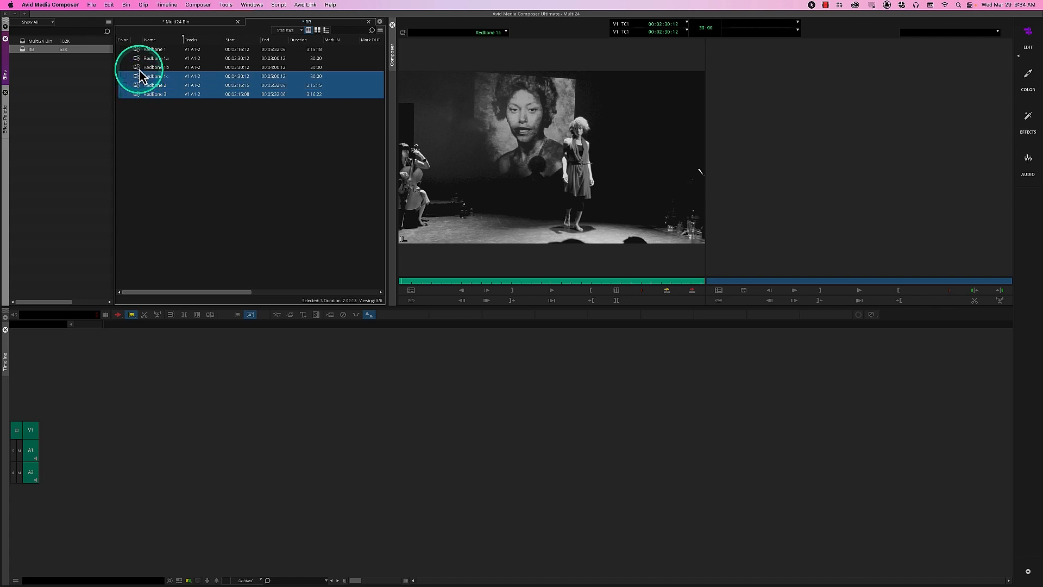
pyautogui.keyDown('shift'); pyautogui.click(139, 50); pyautogui.keyUp('shift')
pyautogui.click(152, 117)
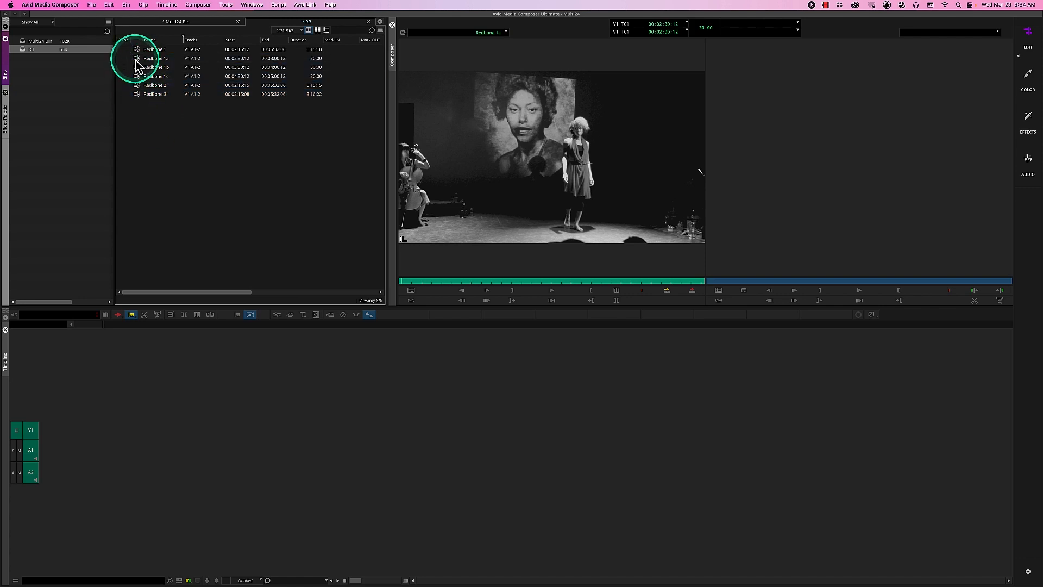
pyautogui.click(141, 58)
pyautogui.keyDown('shift'); pyautogui.click(140, 68); pyautogui.keyUp('shift')
pyautogui.keyDown('shift'); pyautogui.click(140, 77); pyautogui.keyUp('shift')
pyautogui.keyDown('shift'); pyautogui.click(140, 86); pyautogui.keyUp('shift')
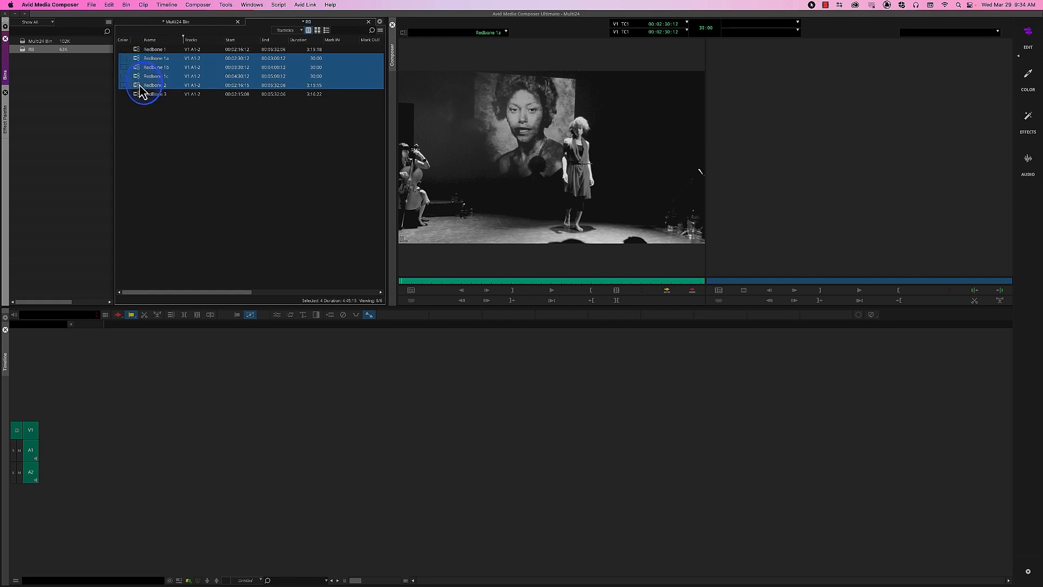
pyautogui.keyDown('shift'); pyautogui.click(141, 95); pyautogui.keyUp('shift')
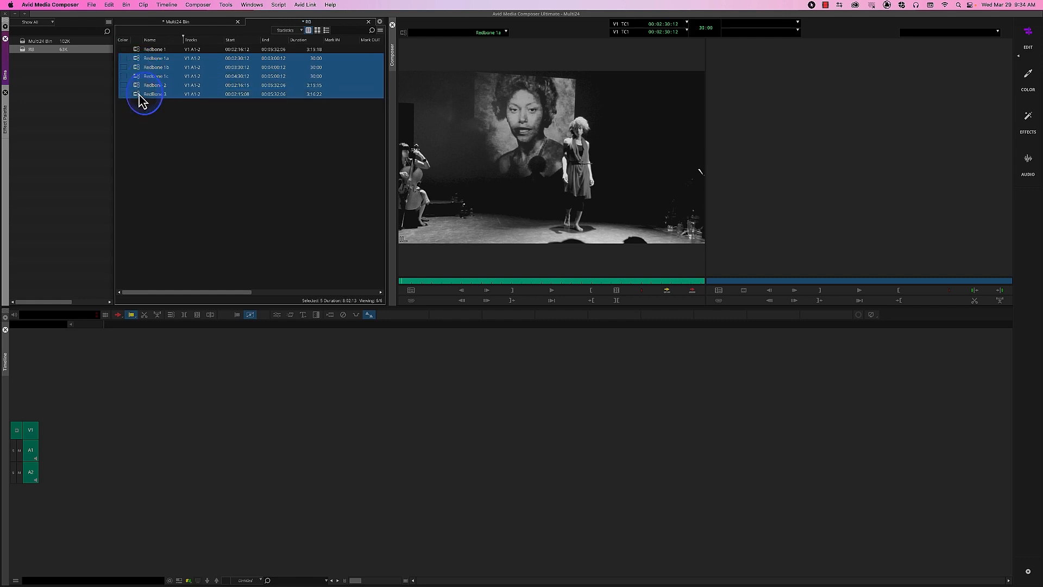
pyautogui.rightClick(139, 58)
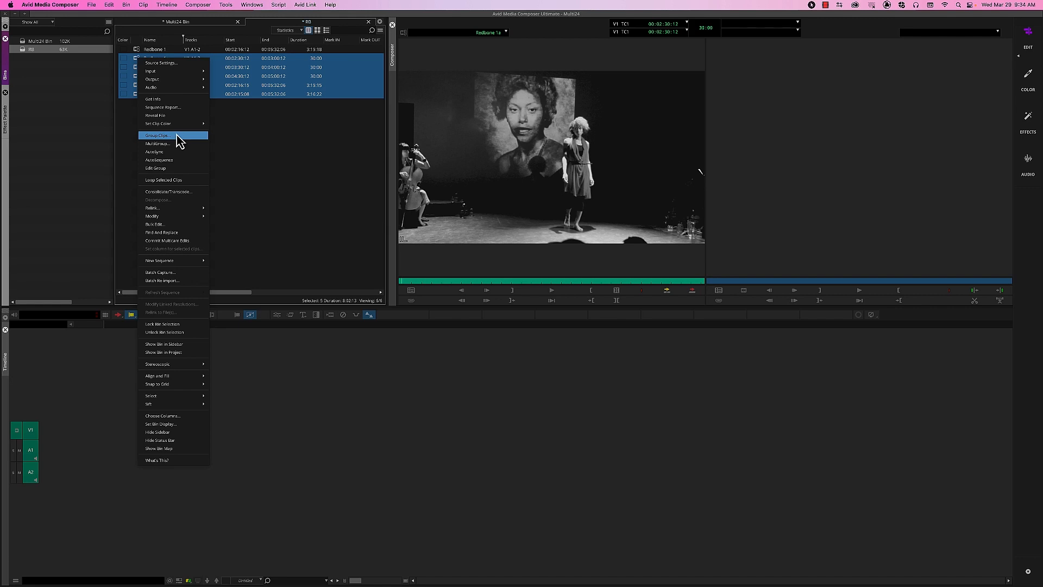
pyautogui.click(279, 153)
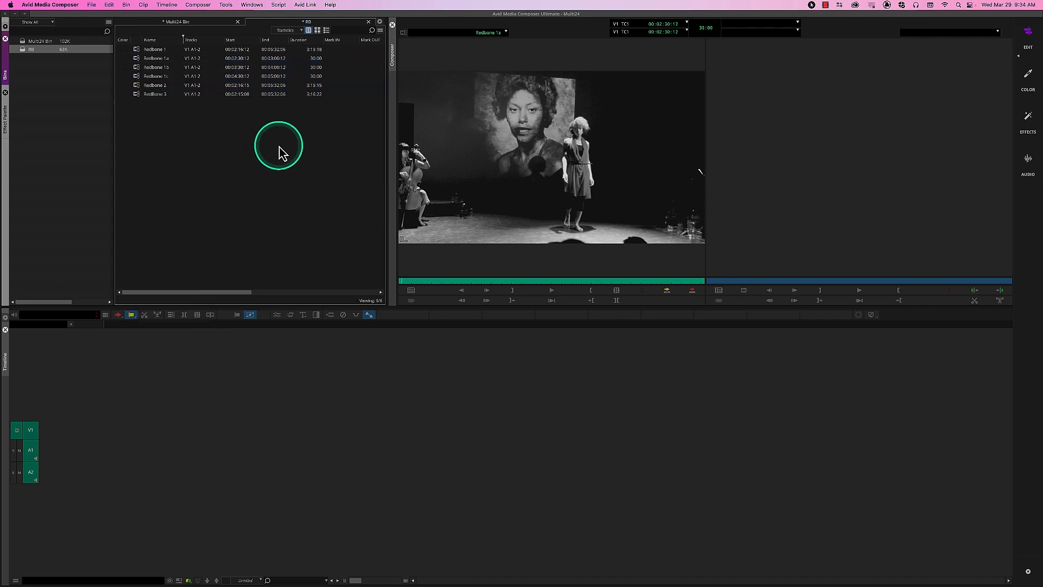
pyautogui.click(137, 60)
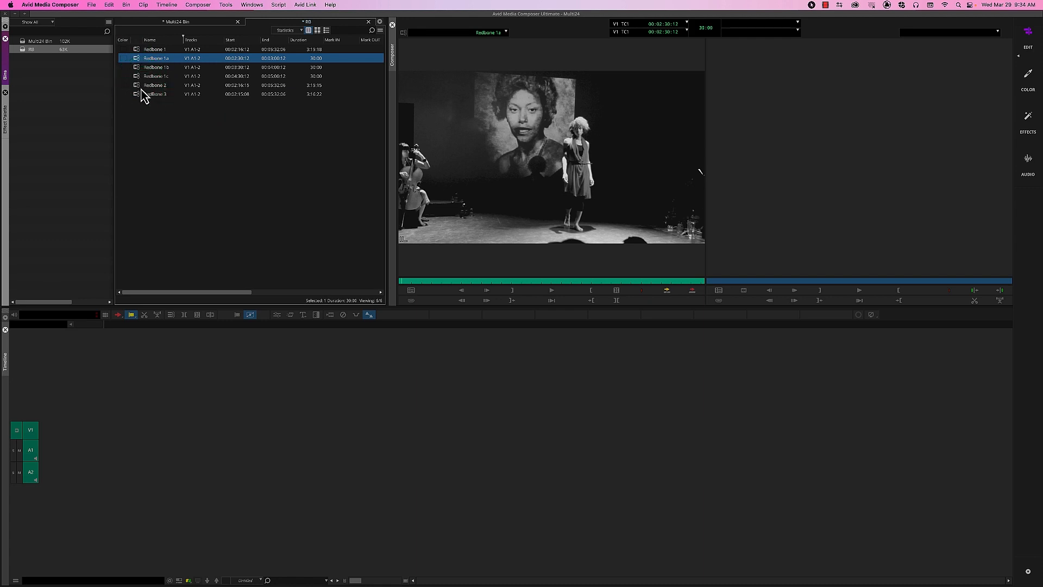
pyautogui.moveTo(145, 58); pyautogui.dragTo(149, 99)
pyautogui.keyDown('super'); pyautogui.click(140, 94); pyautogui.keyUp('super')
pyautogui.click(150, 109)
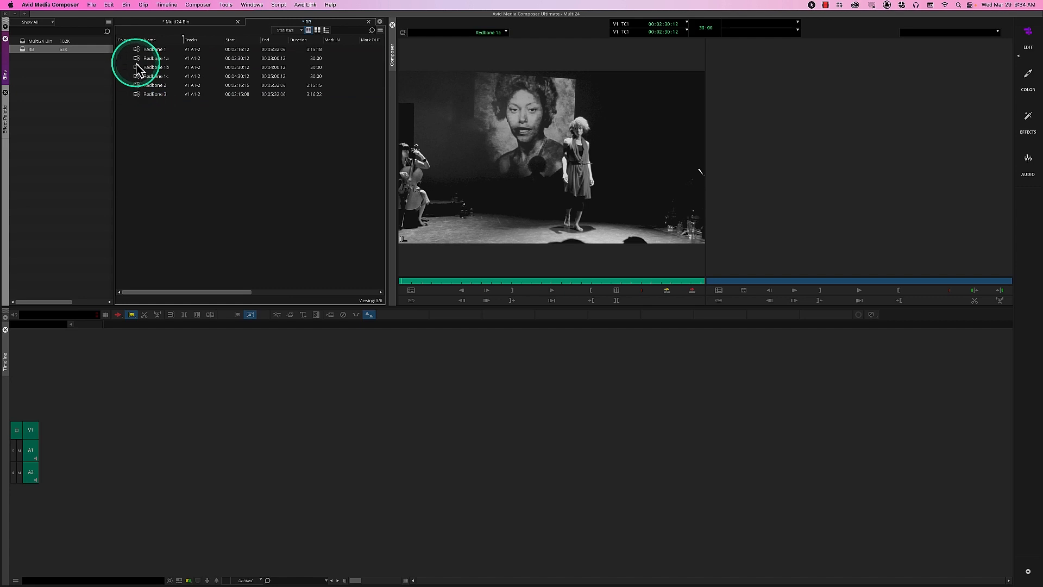
# Step: Group the clips Redbone 1a, 1b, 1c, 2 and 3, syncing them by Source Timecode
pyautogui.click(140, 58)
pyautogui.keyDown('shift'); pyautogui.click(140, 95); pyautogui.keyUp('shift')
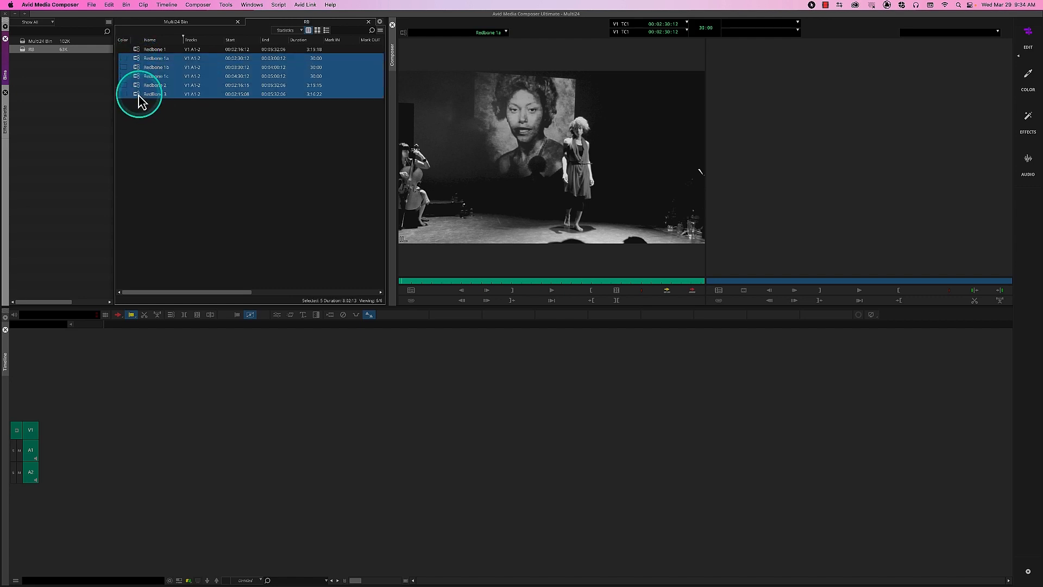
pyautogui.rightClick(141, 96)
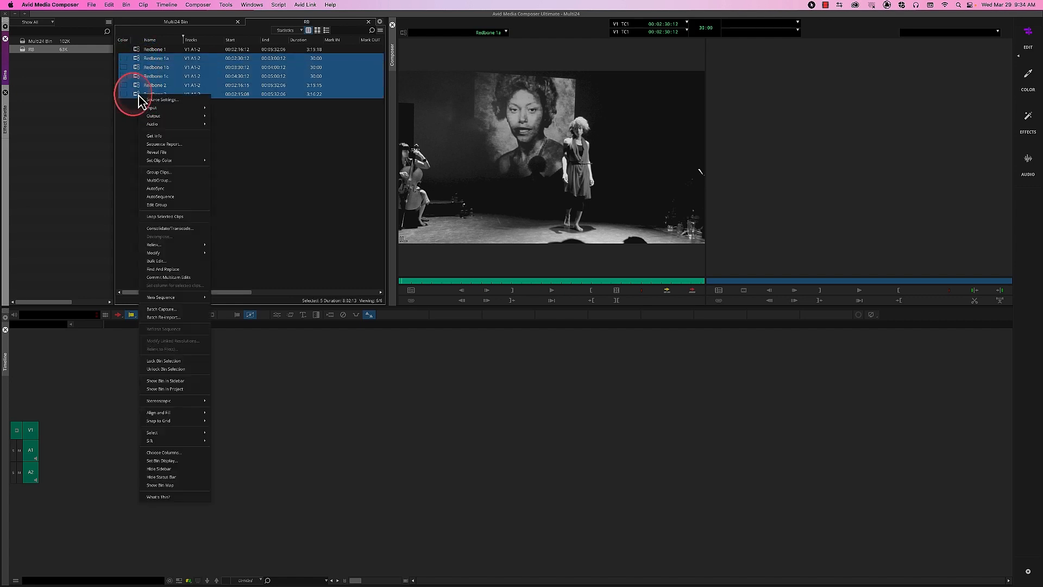
pyautogui.click(181, 172)
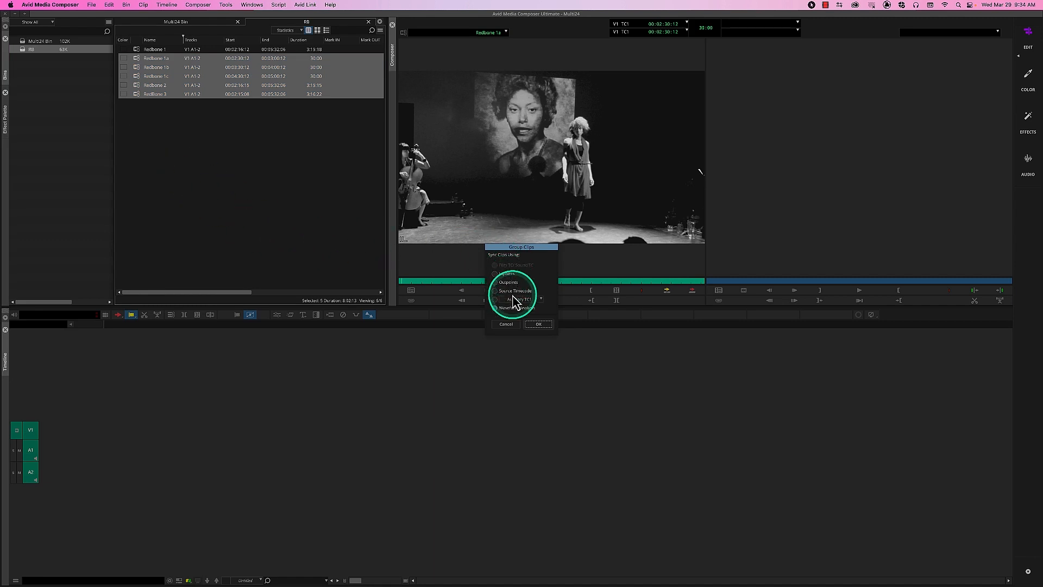
pyautogui.click(512, 291)
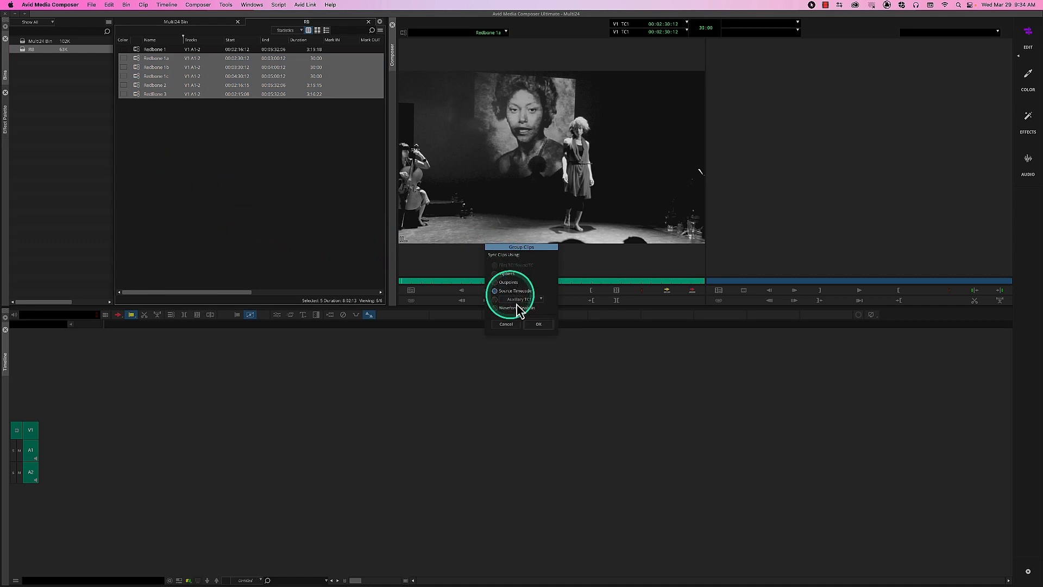
pyautogui.click(540, 324)
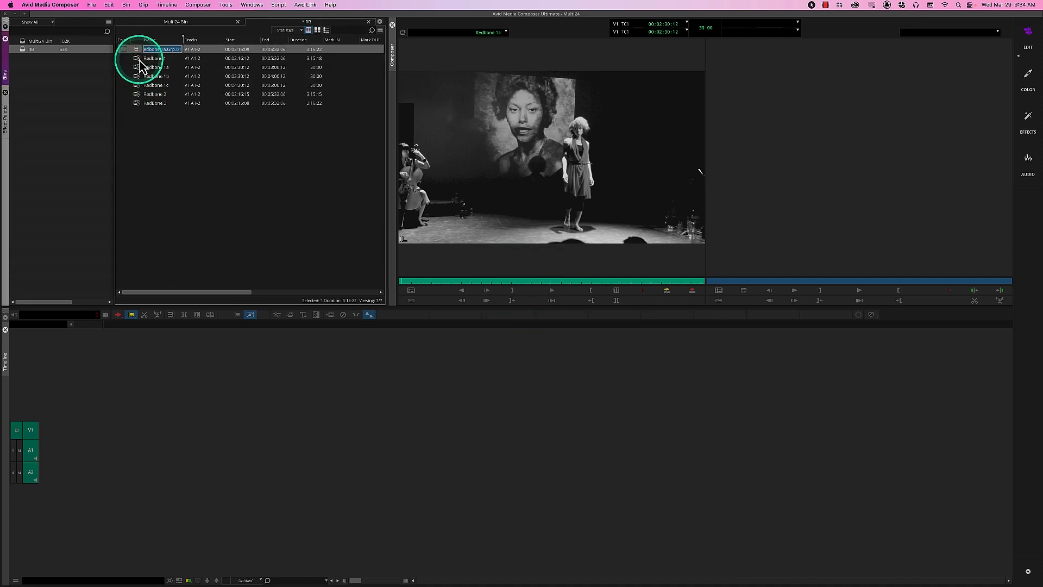
# Step: Load the grouped Redbone clip into the source monitor and review the angles offered for its V1, A1 and A2 tracks
pyautogui.doubleClick(137, 50)
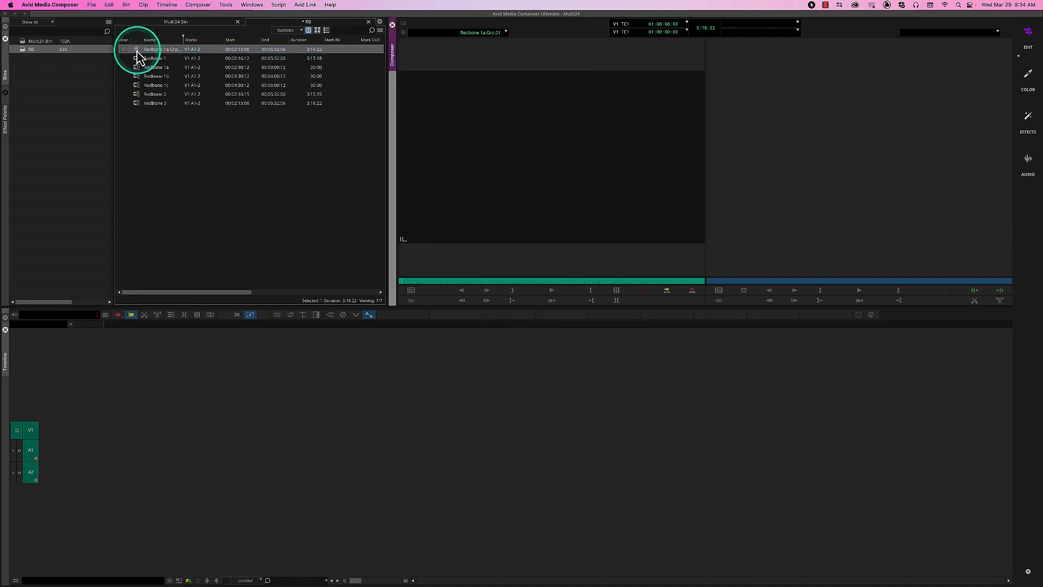
pyautogui.click(440, 280)
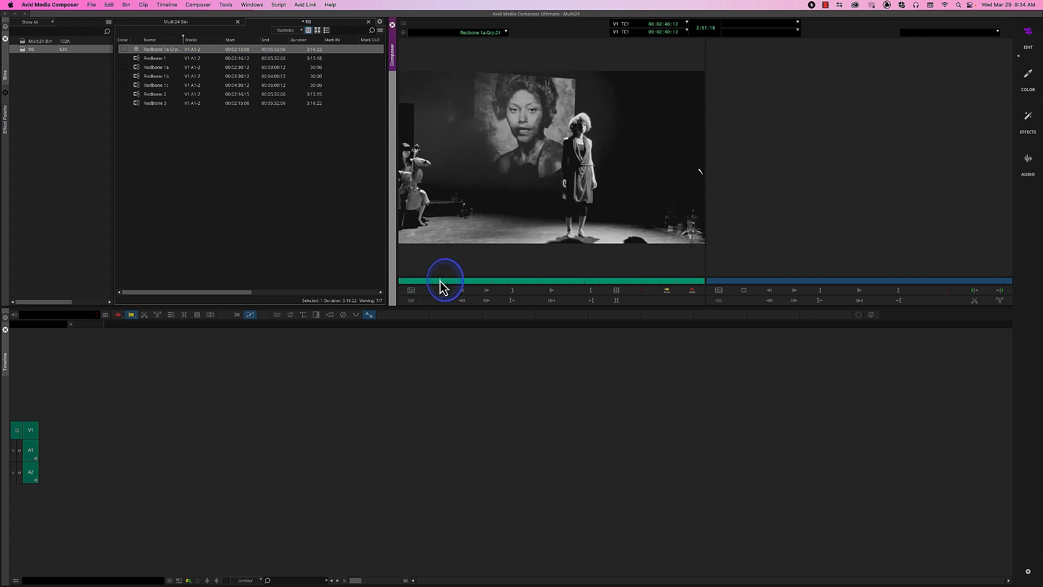
pyautogui.click(404, 23)
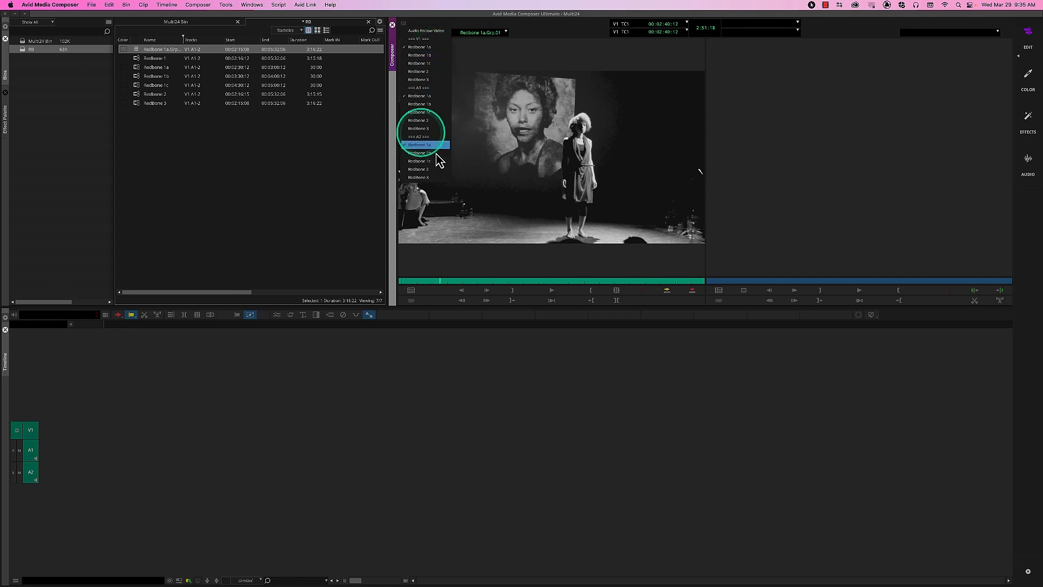
# Step: Mark an In point at 2:31:22 and an Out point near the group's end, and switch its video angle to Redbone 2
pyautogui.click(403, 283)
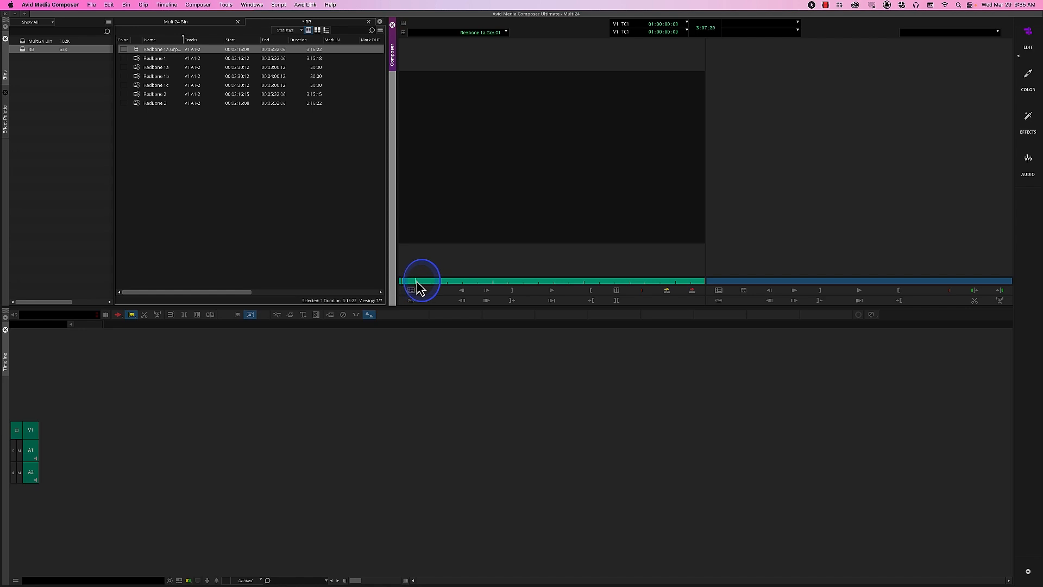
pyautogui.moveTo(422, 281); pyautogui.dragTo(696, 288)
pyautogui.press('i')
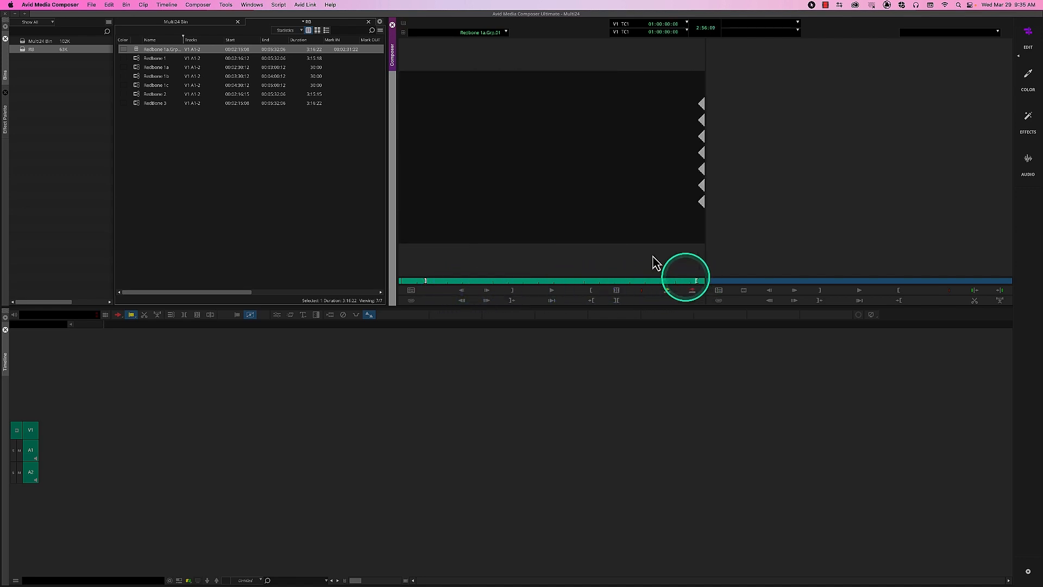
pyautogui.click(403, 25)
pyautogui.click(419, 71)
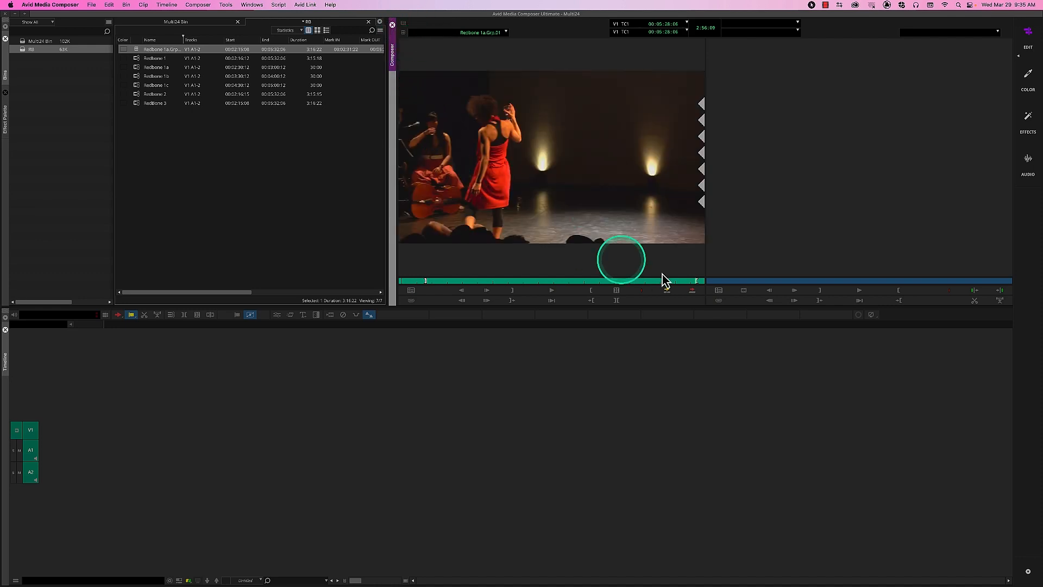
# Step: Move the Out point to 5:31:04 and splice the marked section into a new sequence in the RB bin
pyautogui.click(695, 281)
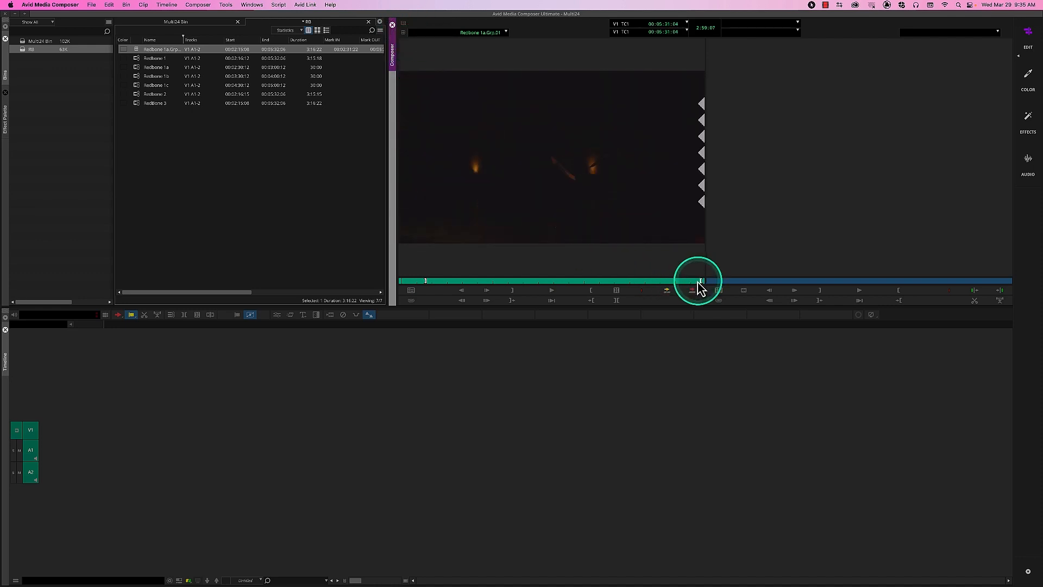
pyautogui.click(668, 292)
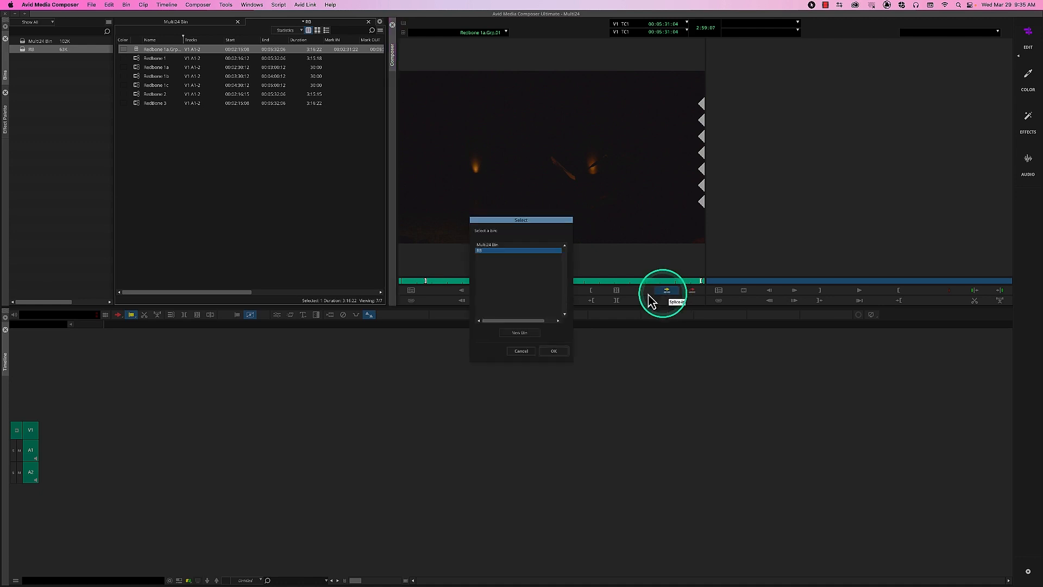
pyautogui.click(553, 350)
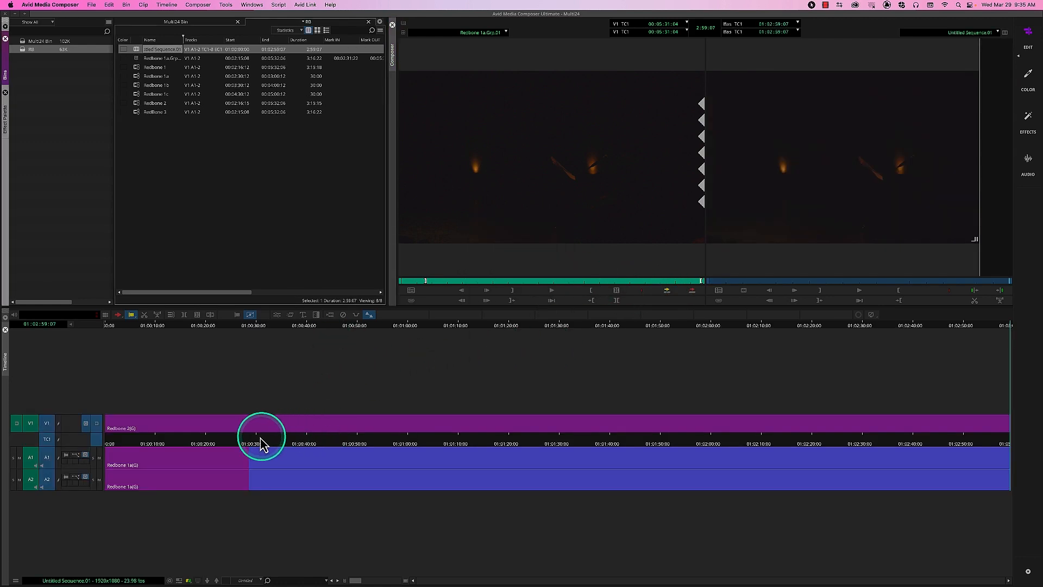
# Step: Switch the group's audio on sequence tracks A1 and A2 from Redbone 1a to Redbone 2
pyautogui.moveTo(257, 448); pyautogui.dragTo(144, 450)
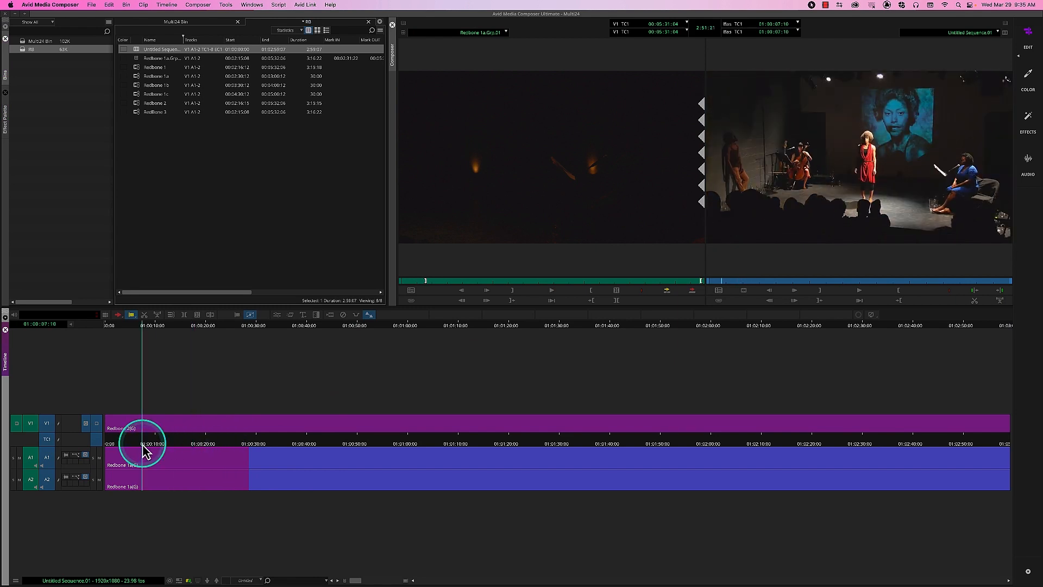
pyautogui.rightClick(171, 459)
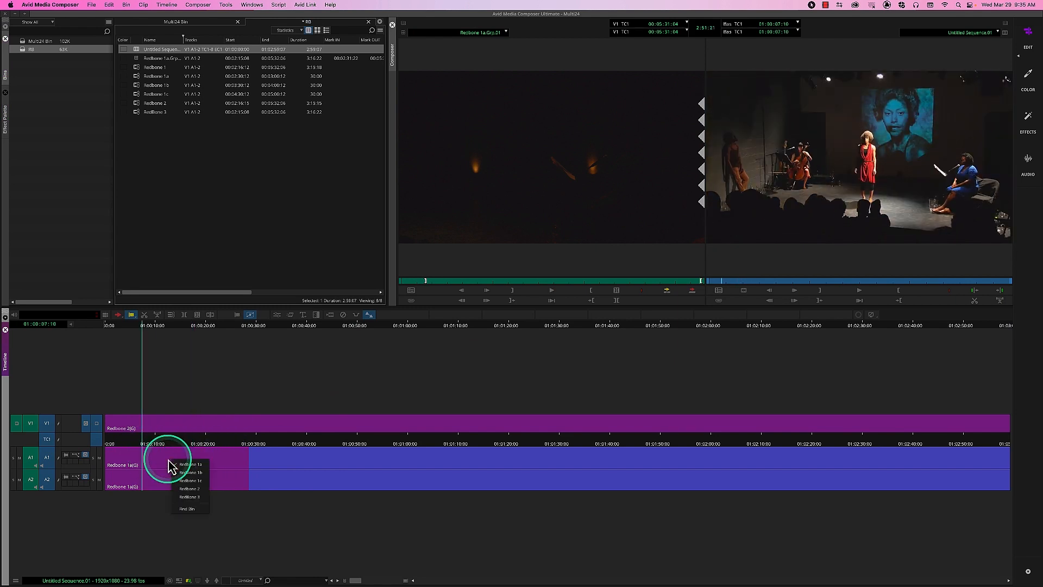
pyautogui.click(198, 495)
pyautogui.rightClick(189, 483)
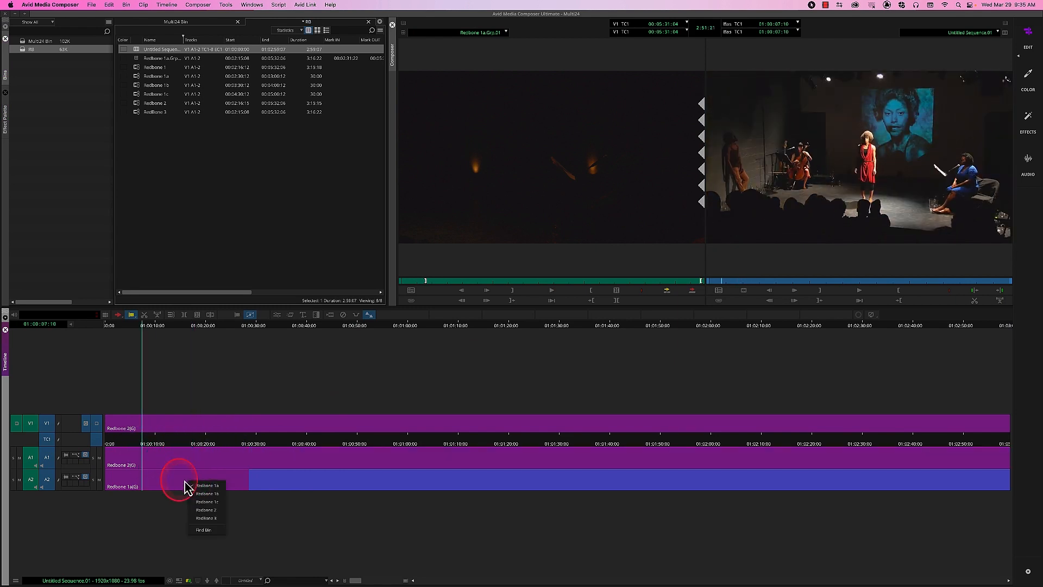
pyautogui.click(208, 510)
# Step: Park near 01:00:04:22 in the sequence and switch the group's V1 angle to Redbone 1a
pyautogui.moveTo(149, 442); pyautogui.dragTo(129, 443)
pyautogui.rightClick(148, 426)
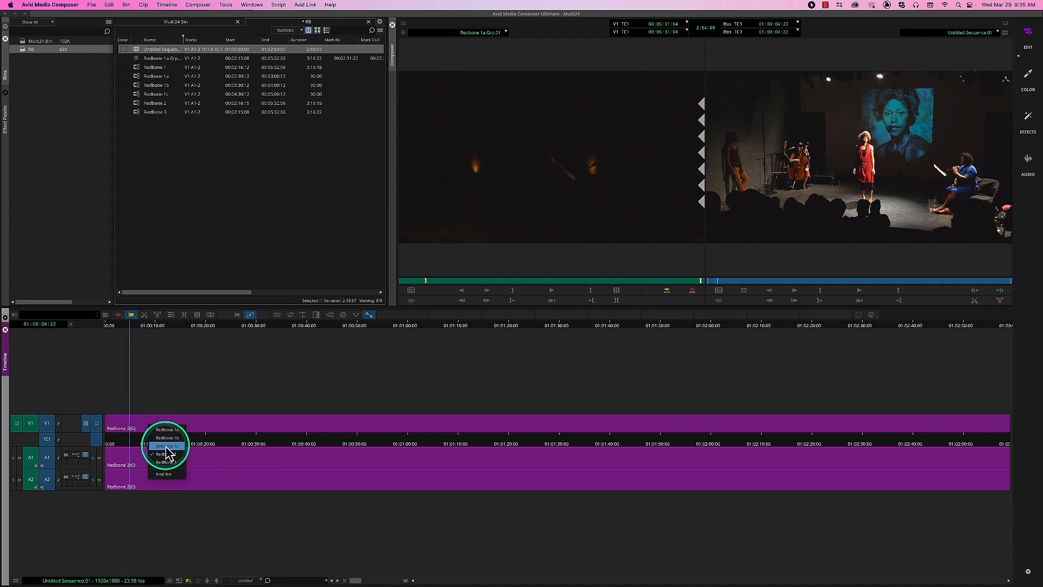
pyautogui.click(164, 429)
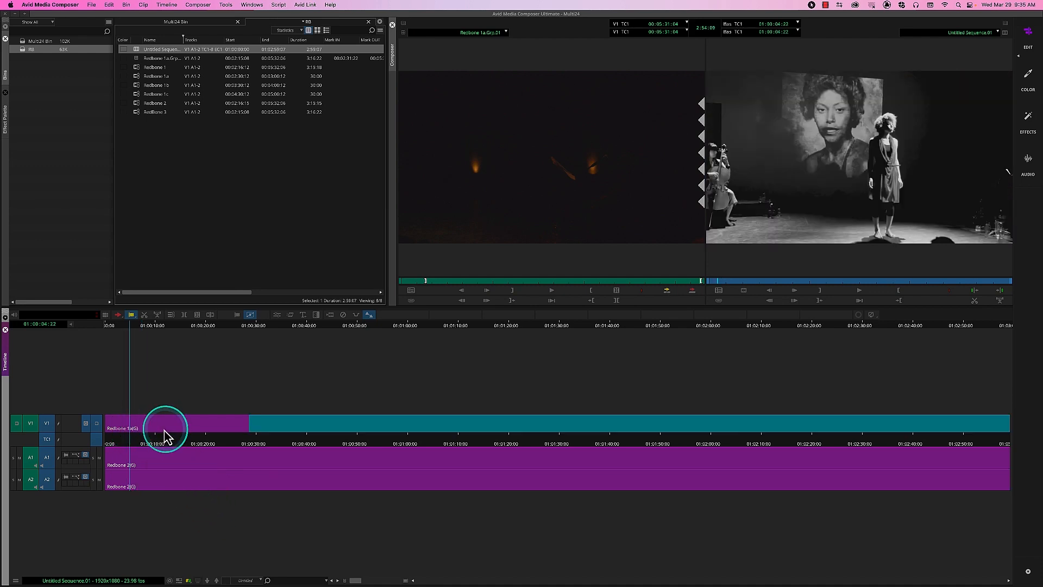
# Step: Turn on MultiCamera Mode and scrub the sequence to 01:00:14:12 to check the angles in the quad split
pyautogui.click(484, 139)
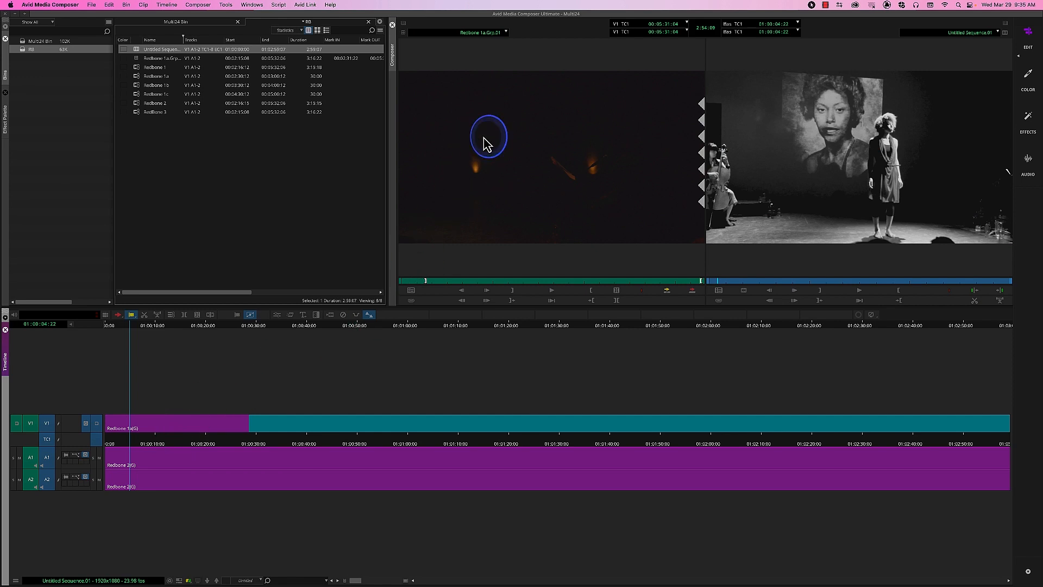
pyautogui.click(201, 7)
pyautogui.click(217, 64)
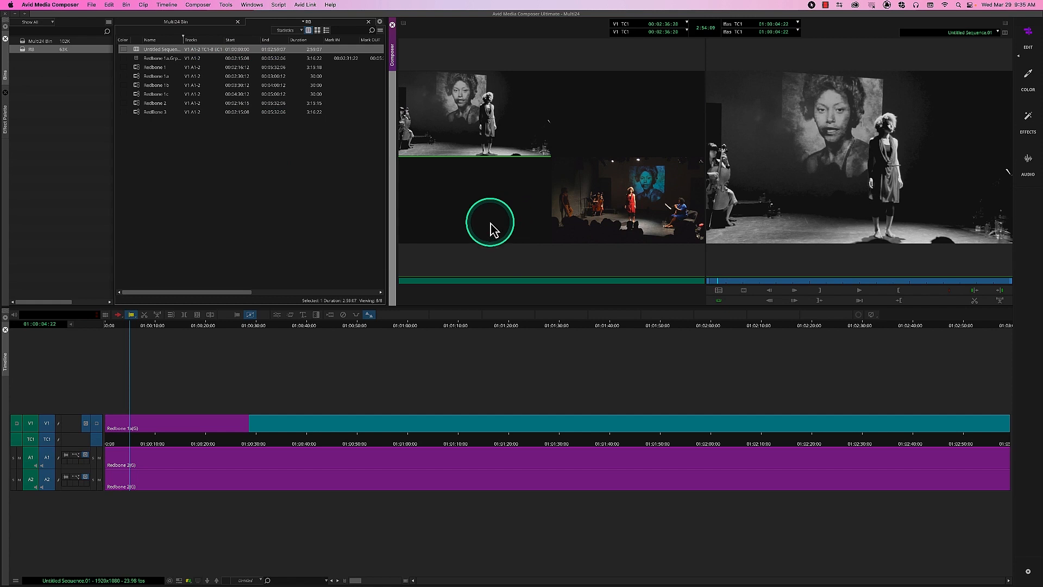
pyautogui.moveTo(207, 442); pyautogui.dragTo(178, 442)
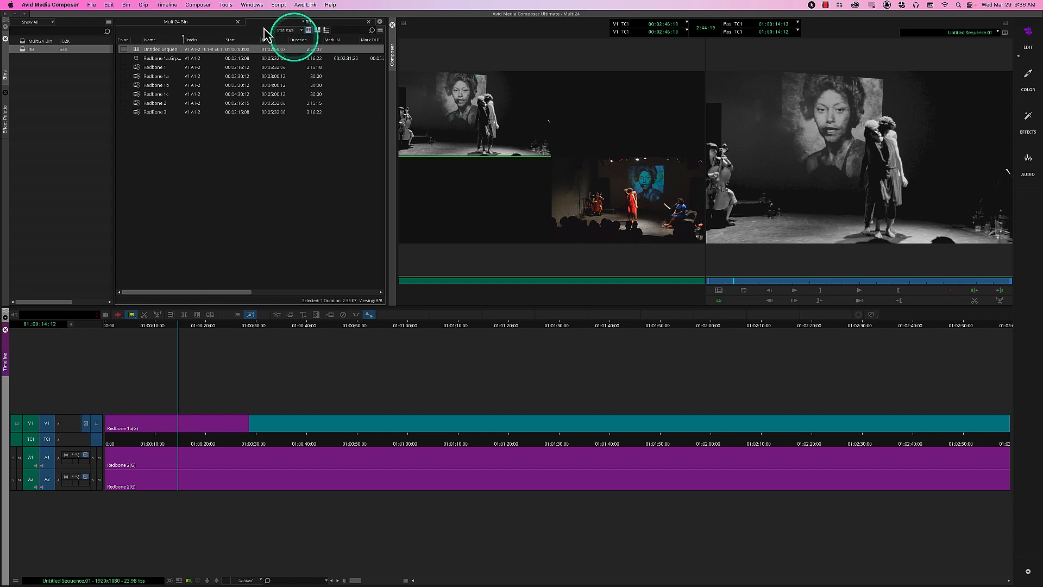
# Step: Add the Quad Split and Nine Split commands from the Command Palette's MCam set to the timeline toolbar, and close the palette
pyautogui.click(225, 6)
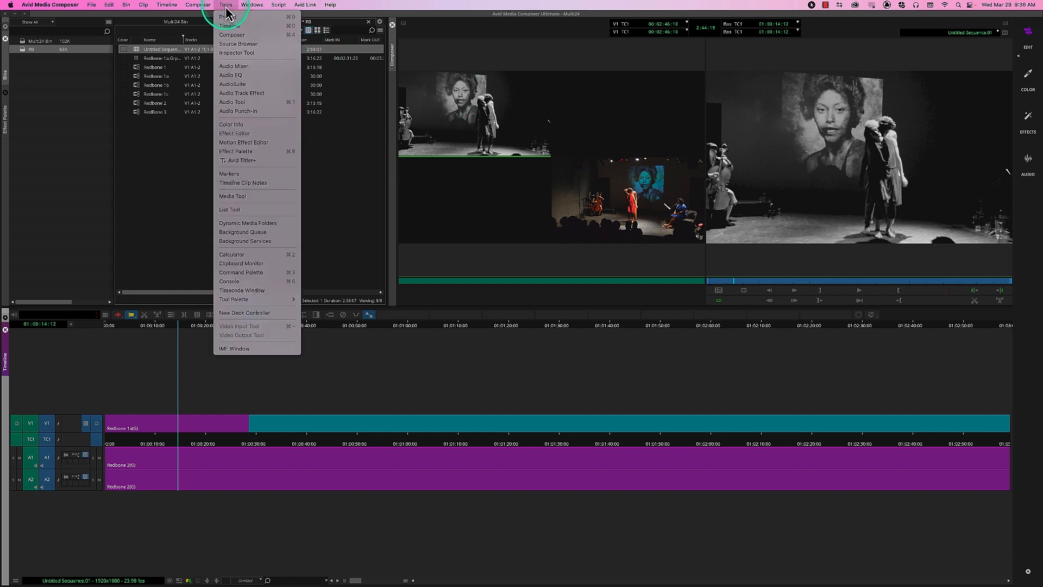
pyautogui.click(261, 282)
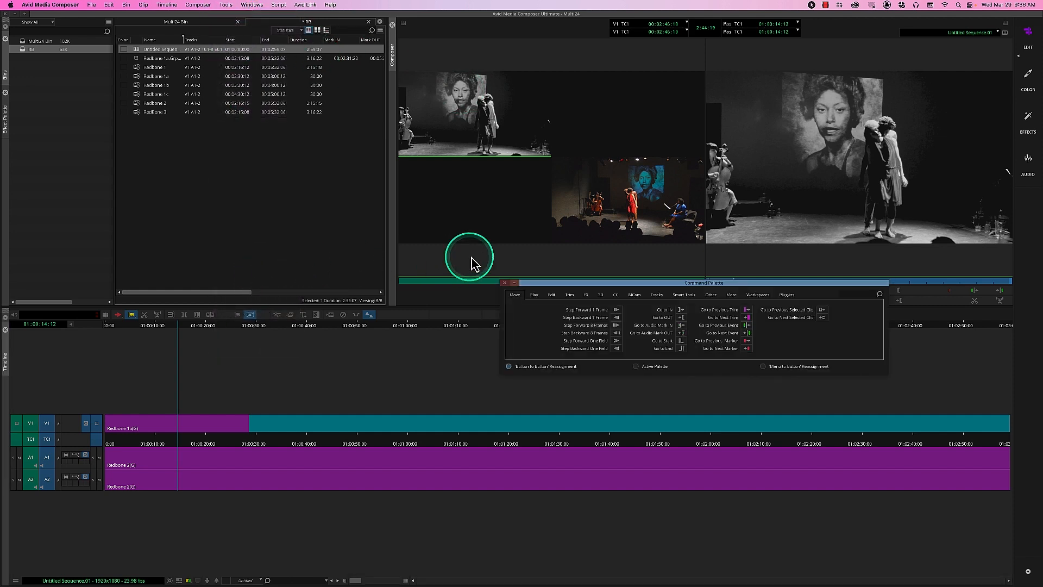
pyautogui.moveTo(552, 283); pyautogui.dragTo(512, 190)
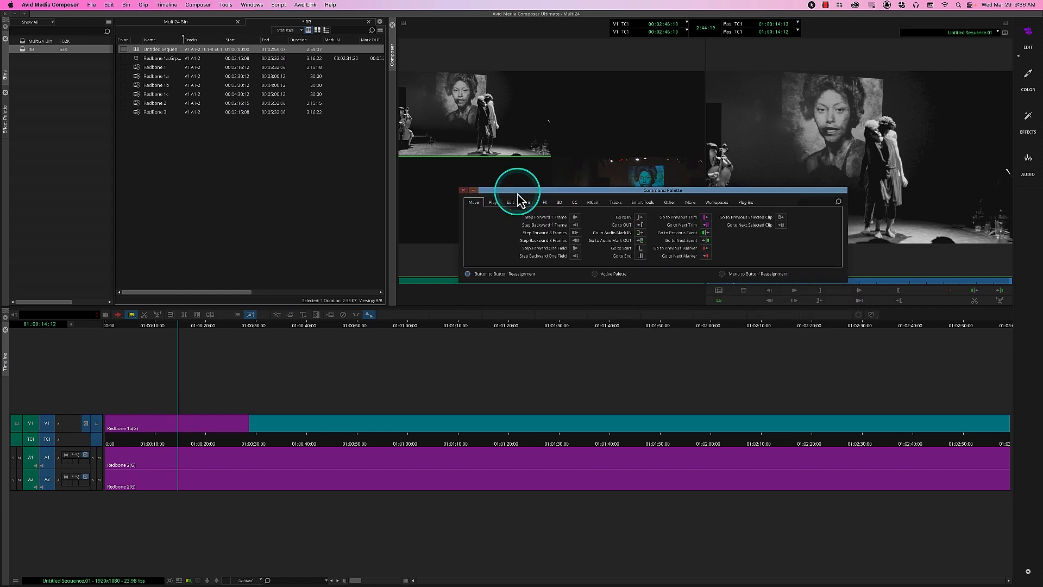
pyautogui.click(593, 203)
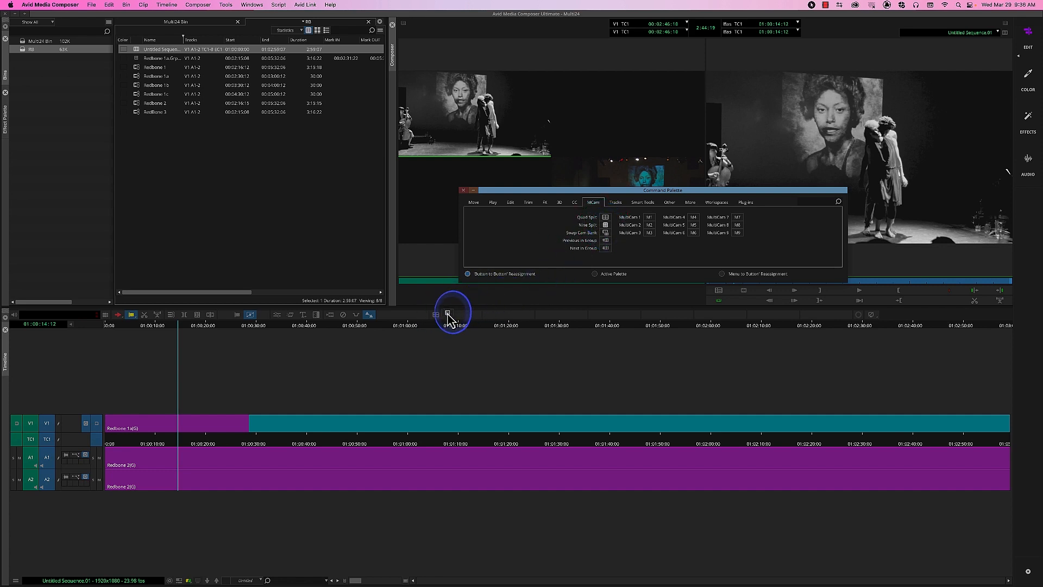
pyautogui.moveTo(449, 320); pyautogui.dragTo(448, 320)
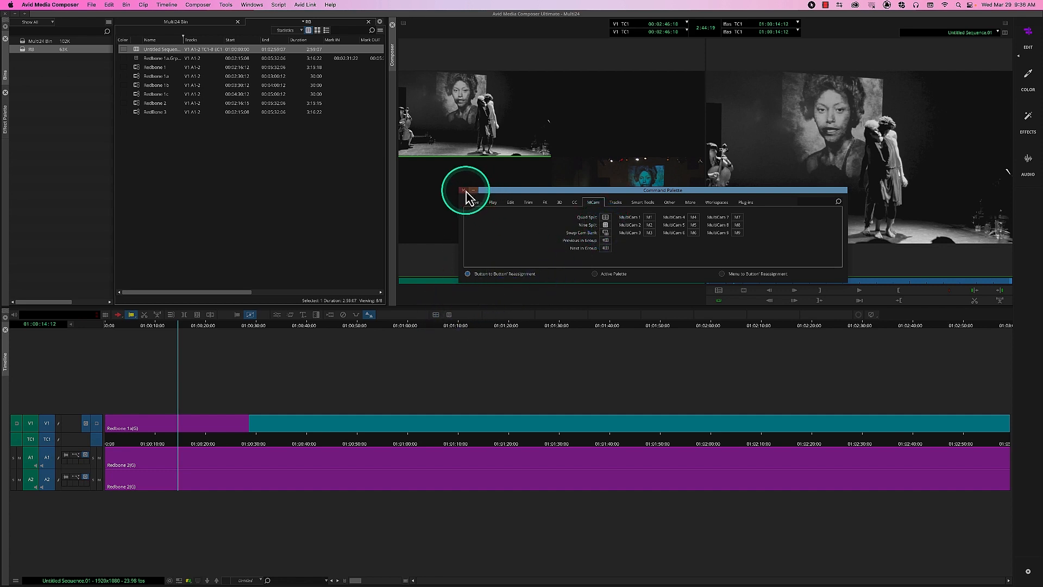
pyautogui.click(463, 190)
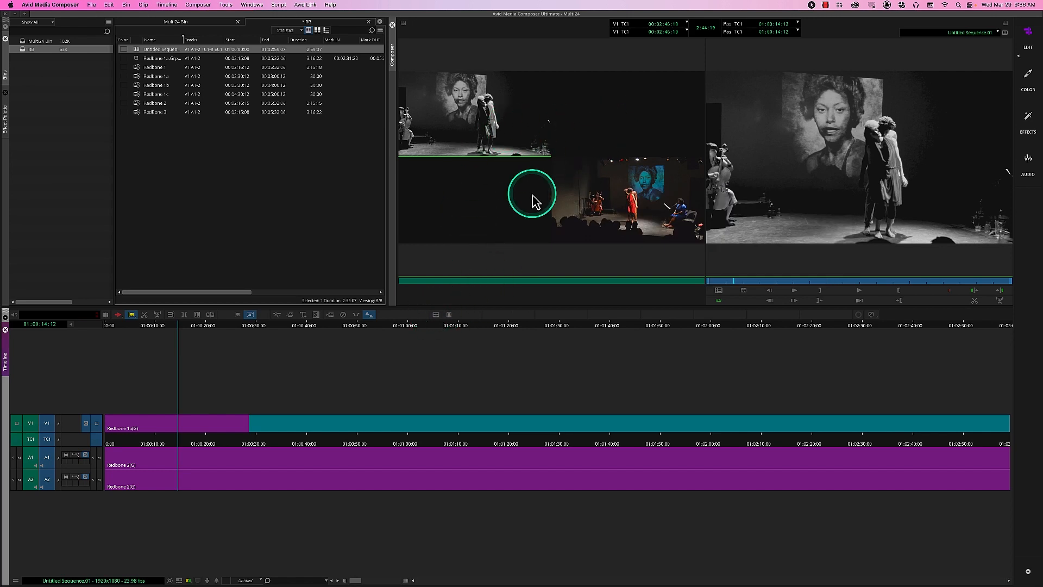
# Step: Show the group in a nine-way split and set the sequence's opening angle at 01:00:00:00 to Redbone 3
pyautogui.click(450, 315)
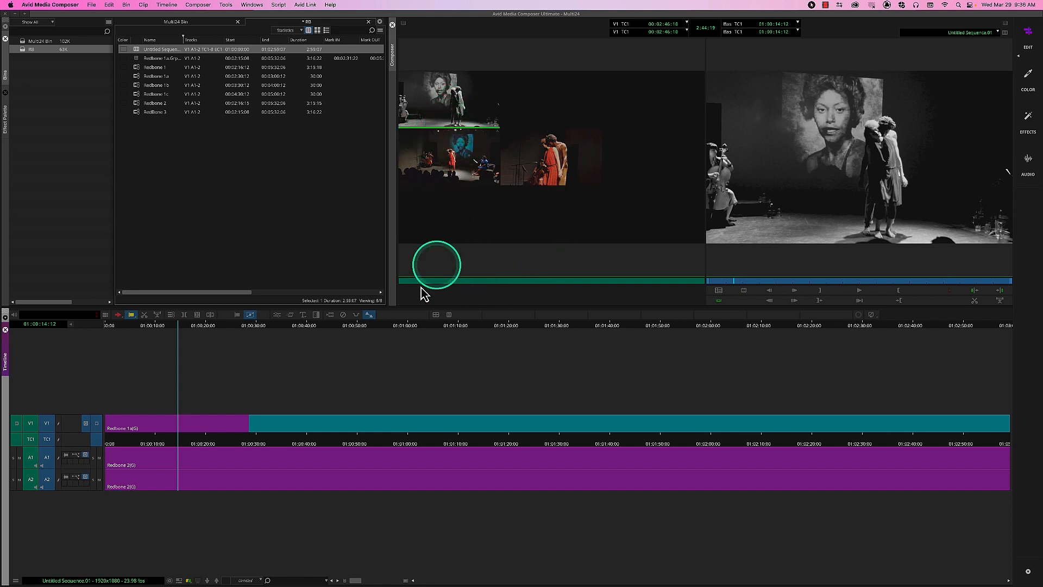
pyautogui.moveTo(182, 443); pyautogui.dragTo(93, 442)
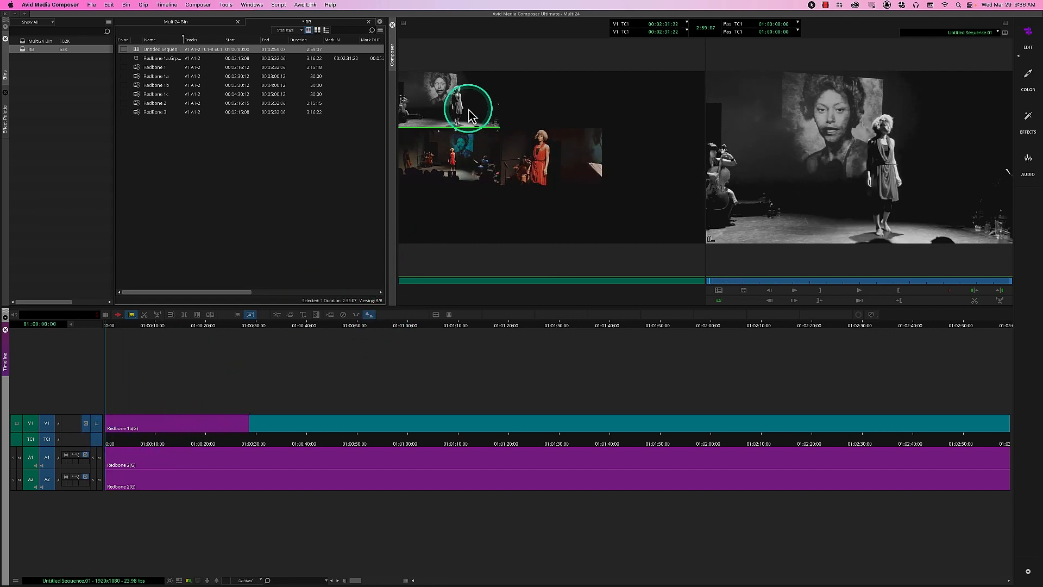
pyautogui.click(545, 180)
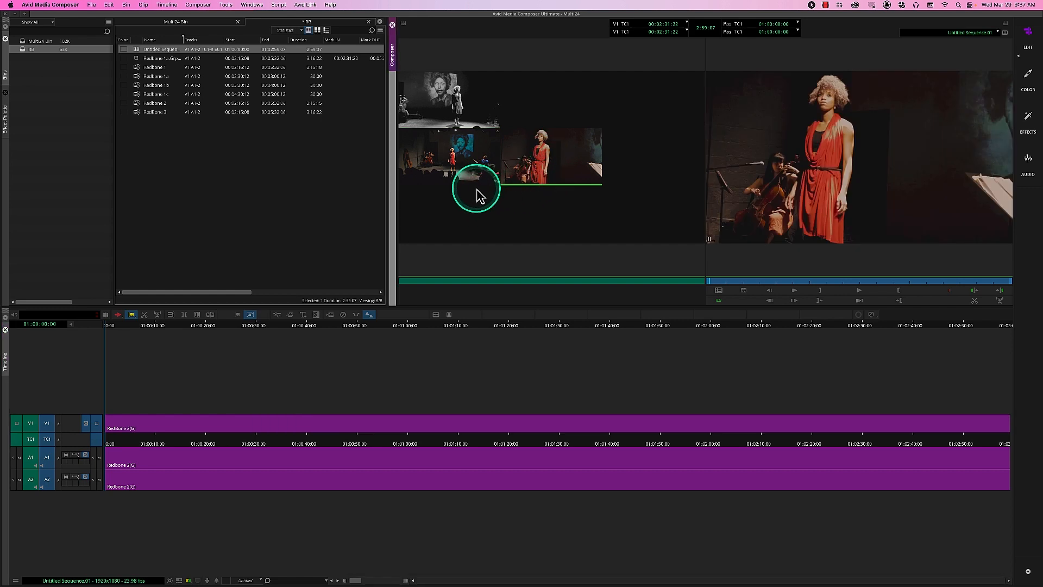
# Step: Play the sequence from its start and cut live between the Redbone 1a, Redbone 2 and Redbone 3 angles
pyautogui.click(457, 106)
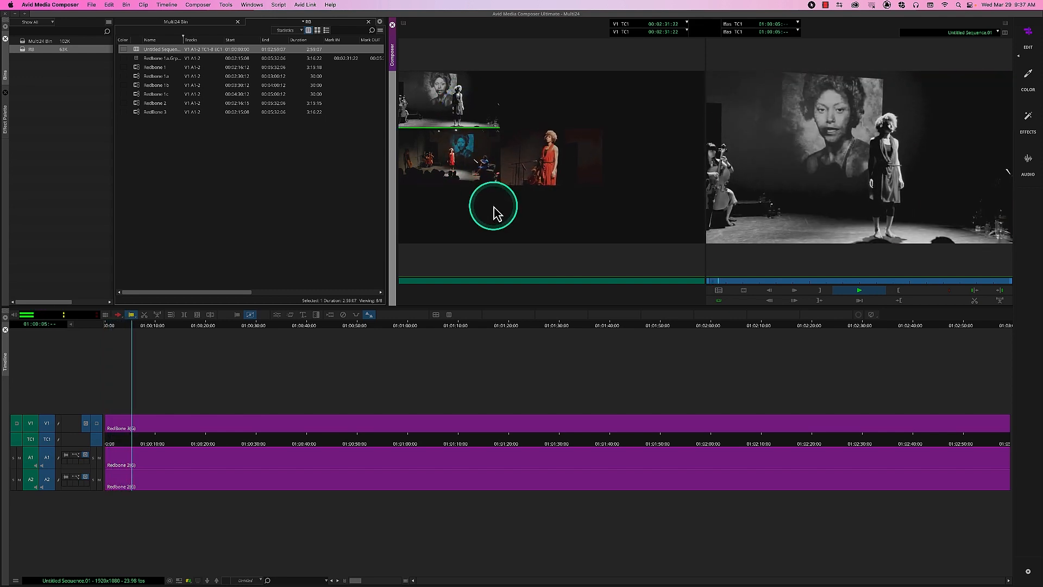
pyautogui.click(459, 162)
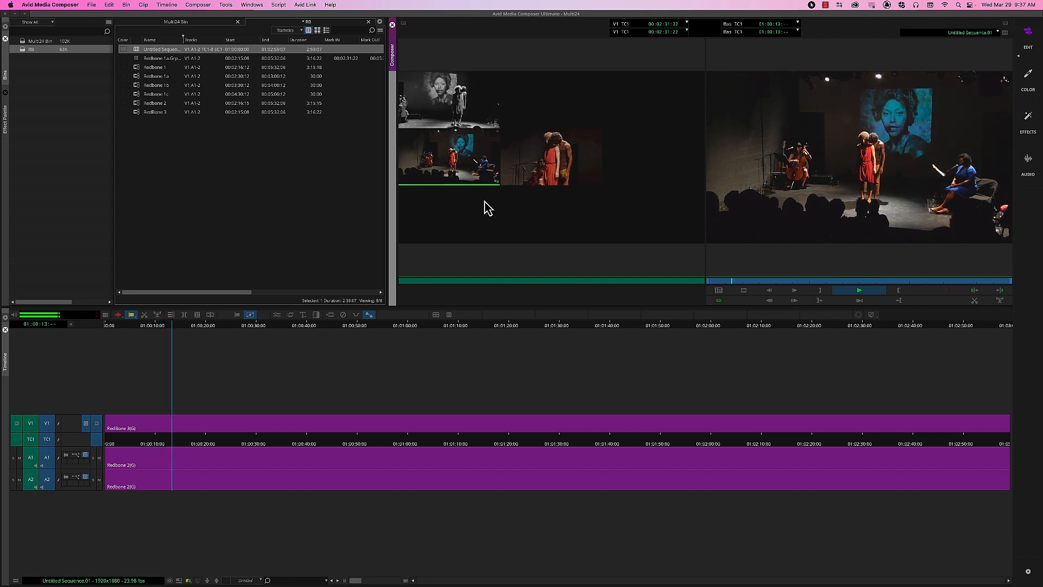
pyautogui.click(541, 159)
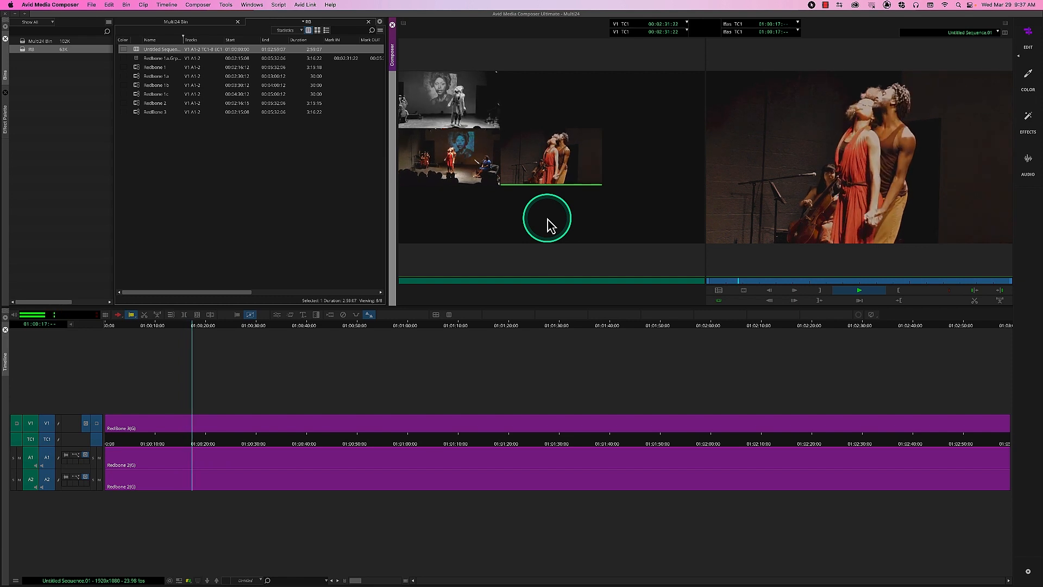
pyautogui.click(460, 159)
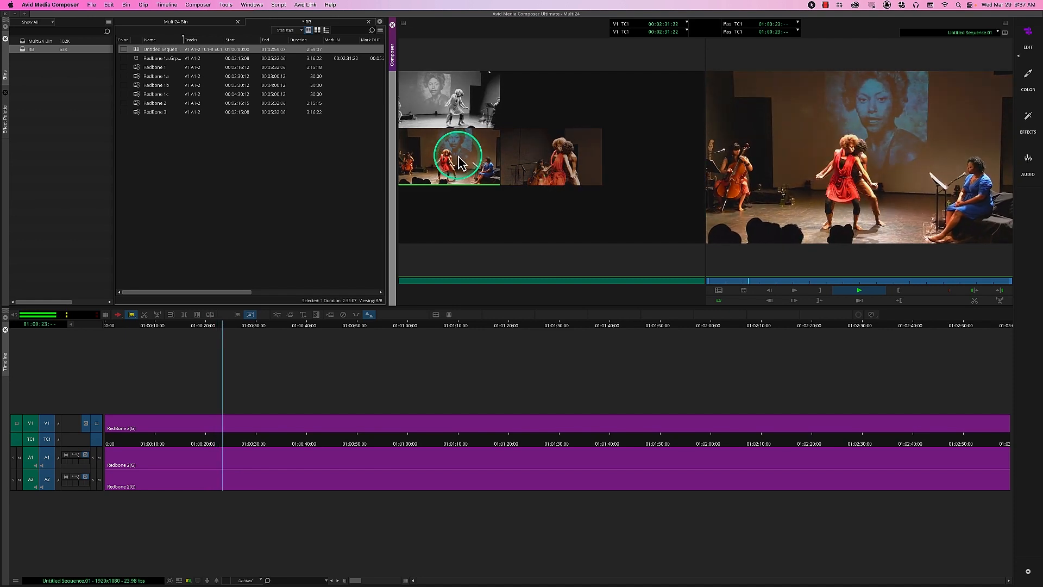
pyautogui.click(467, 103)
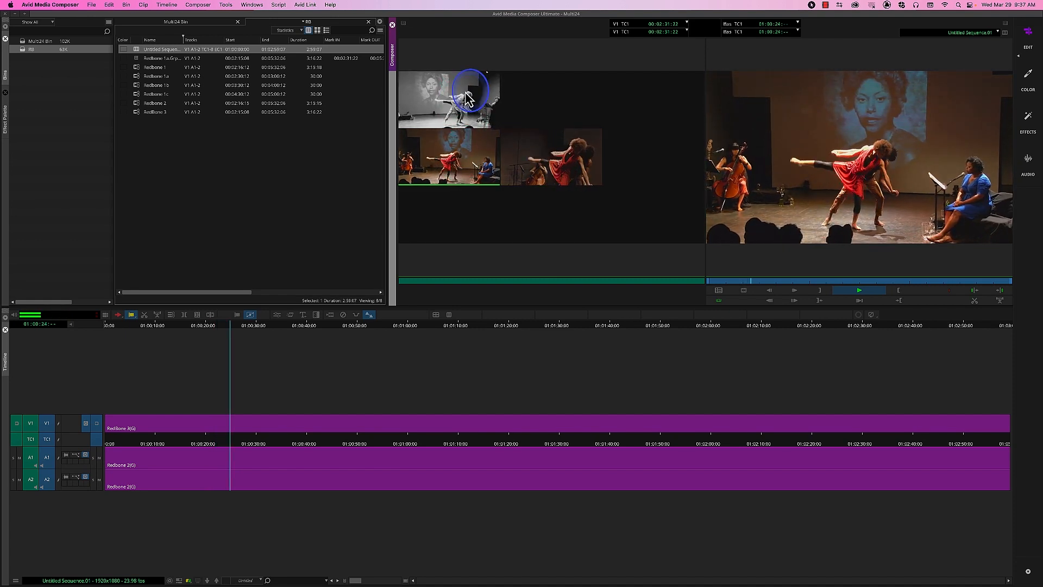
pyautogui.click(556, 167)
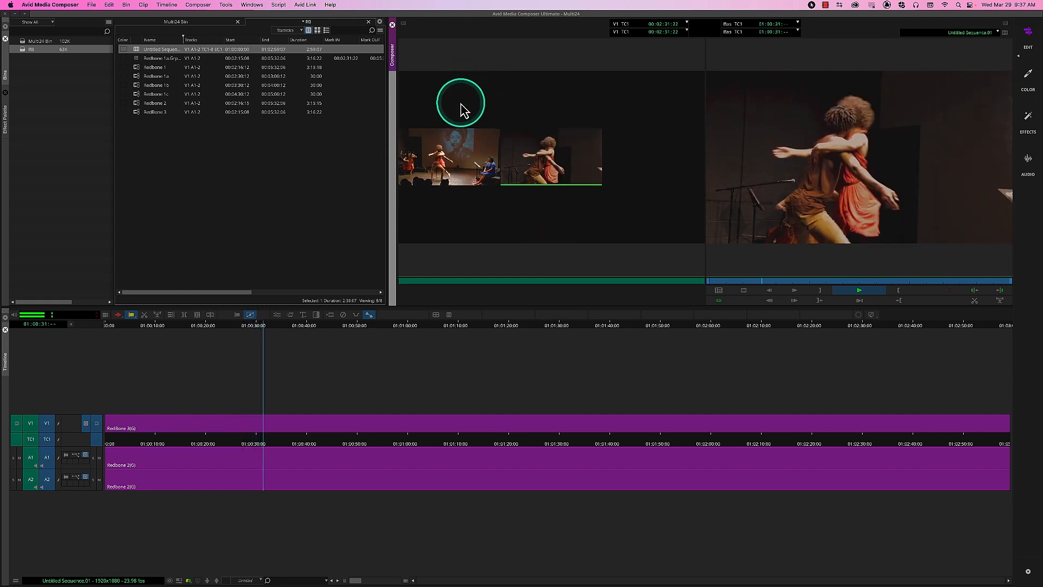
pyautogui.click(465, 167)
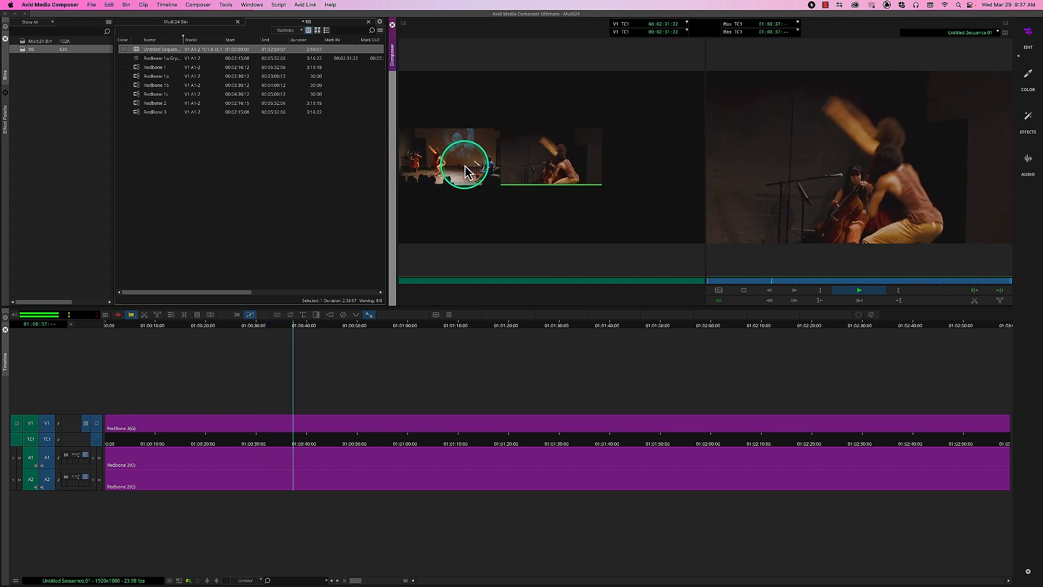
pyautogui.click(525, 168)
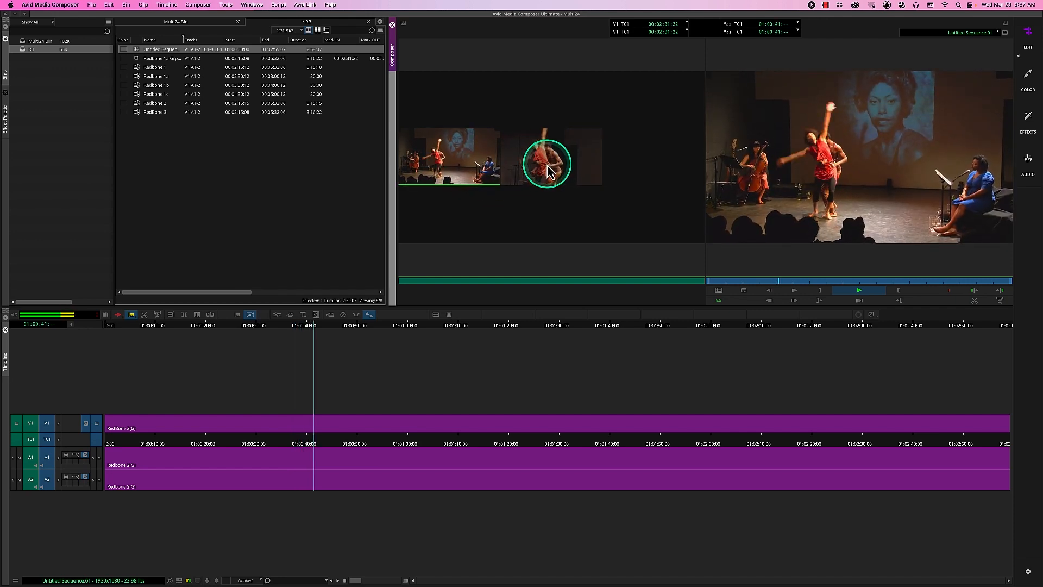
pyautogui.click(539, 168)
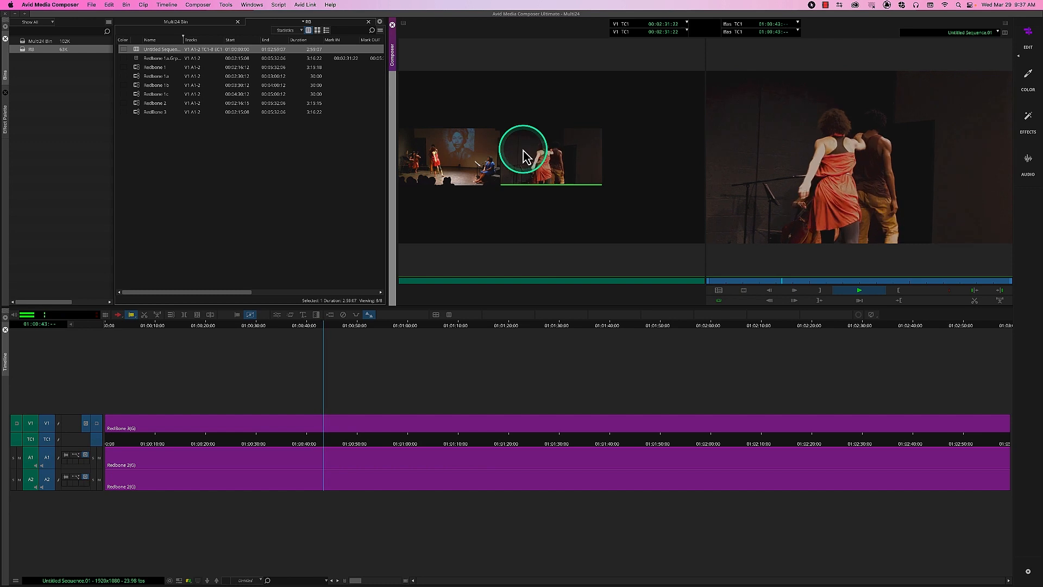
pyautogui.click(452, 165)
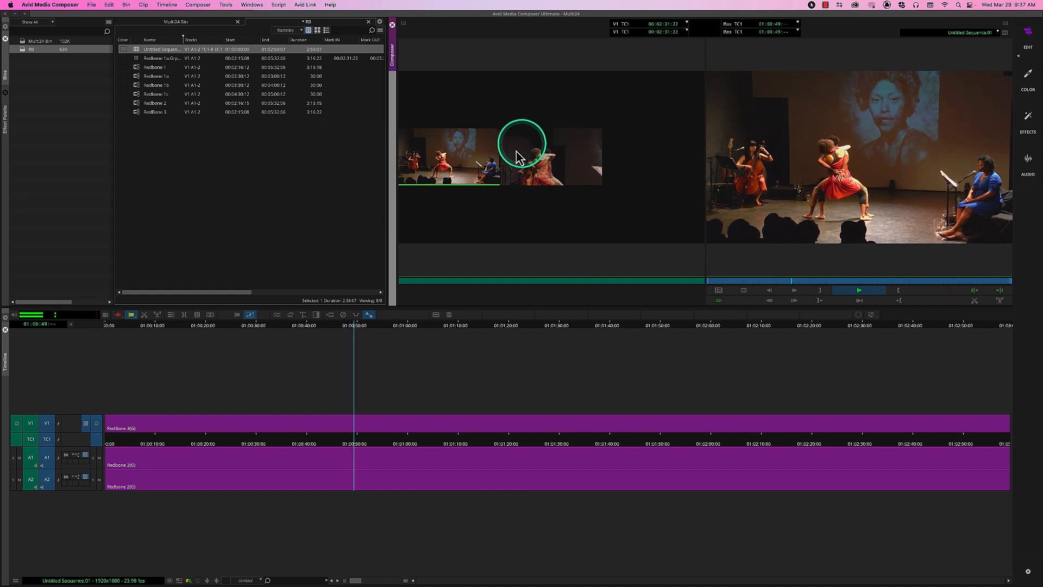
pyautogui.click(550, 157)
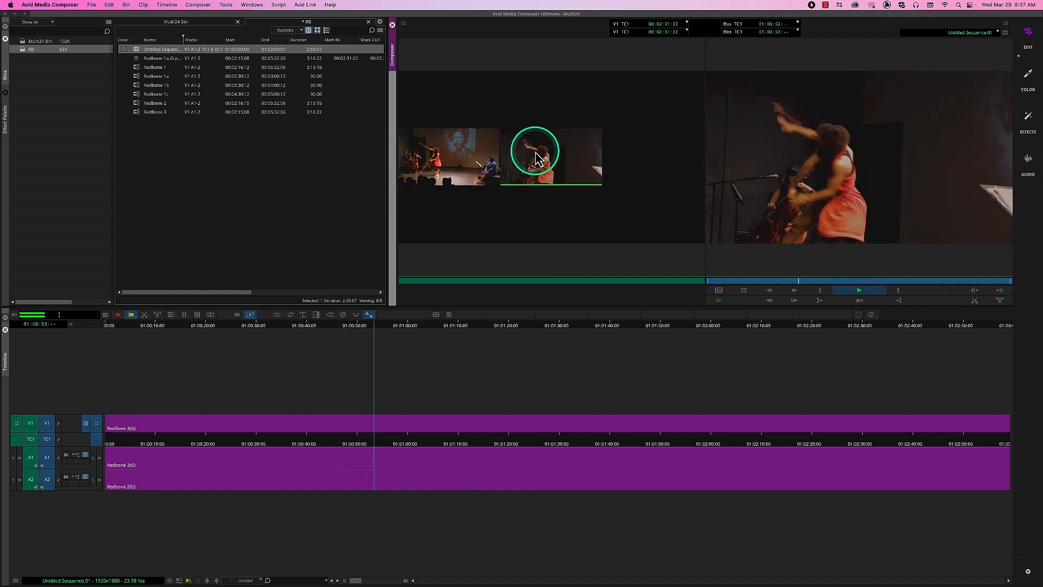
# Step: Live-cut the playing sequence to the wide color angle, the black-and-white angle and the close color angle, and stop playback
pyautogui.click(462, 163)
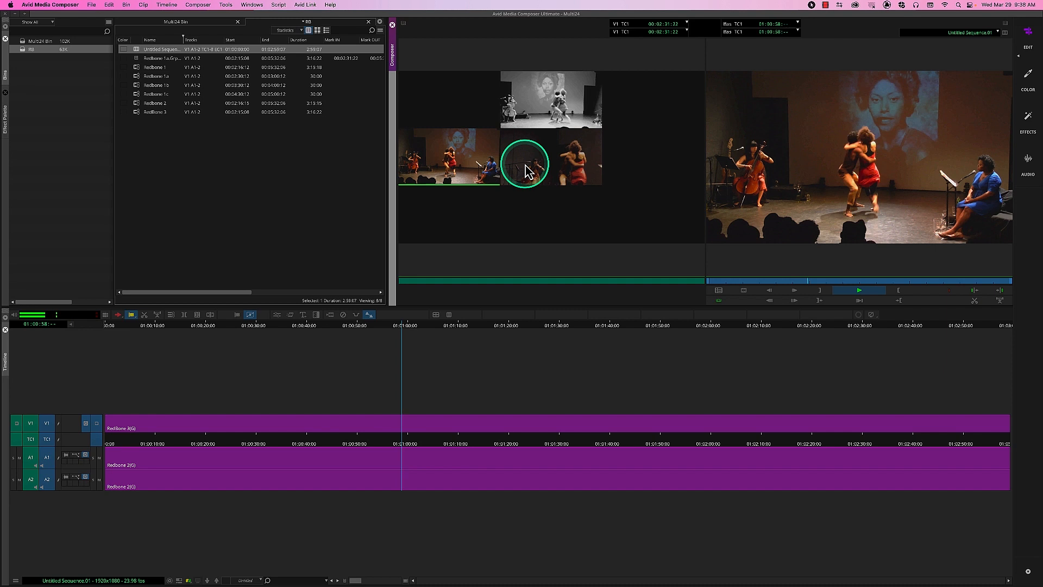
pyautogui.click(560, 109)
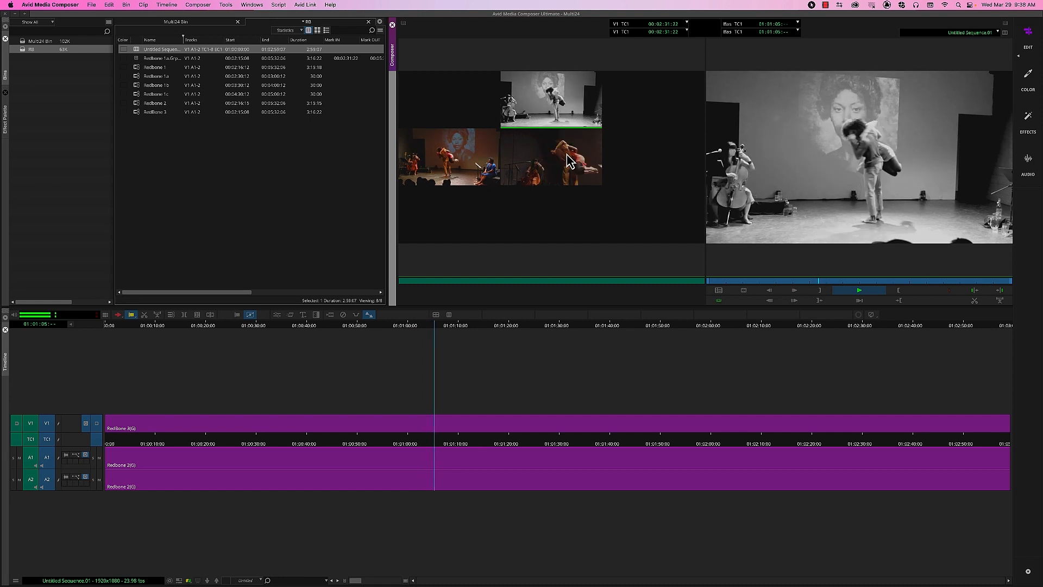
pyautogui.click(560, 172)
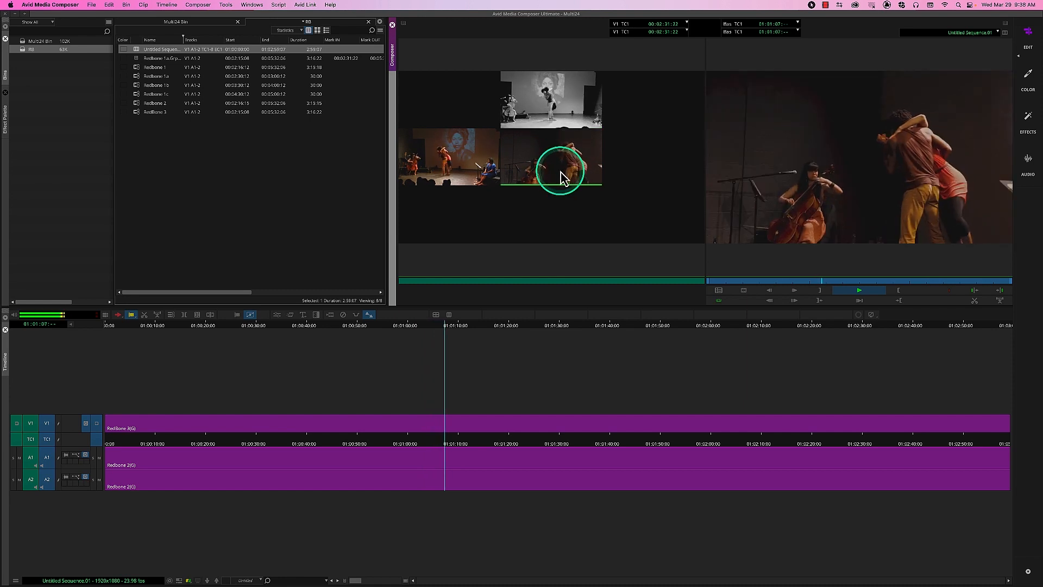
pyautogui.press('space')
pyautogui.click(548, 217)
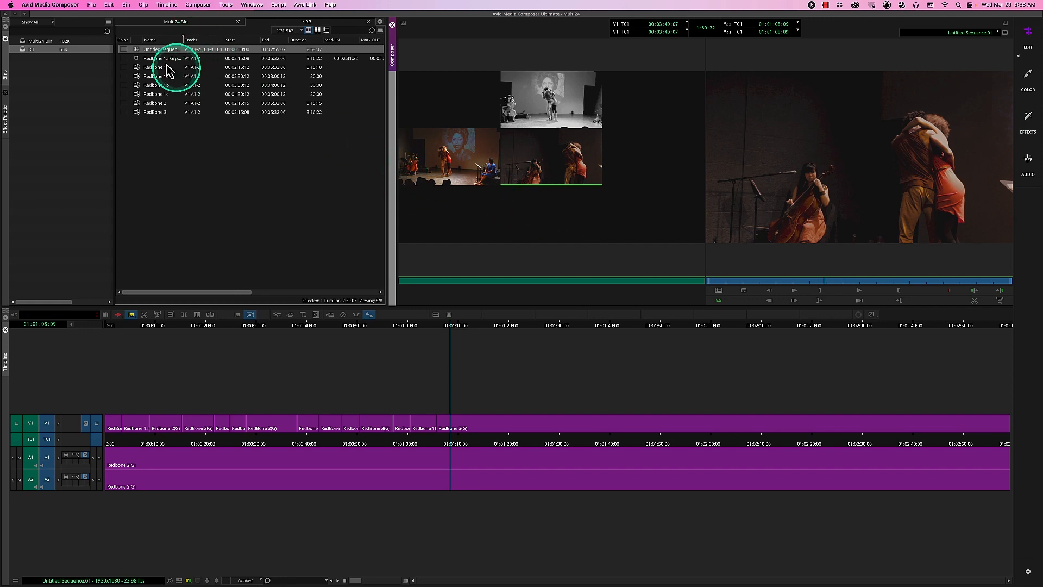
# Step: Delete the untitled sequence and the existing Redbone 1a group clip from the RB bin, including both item types
pyautogui.click(137, 53)
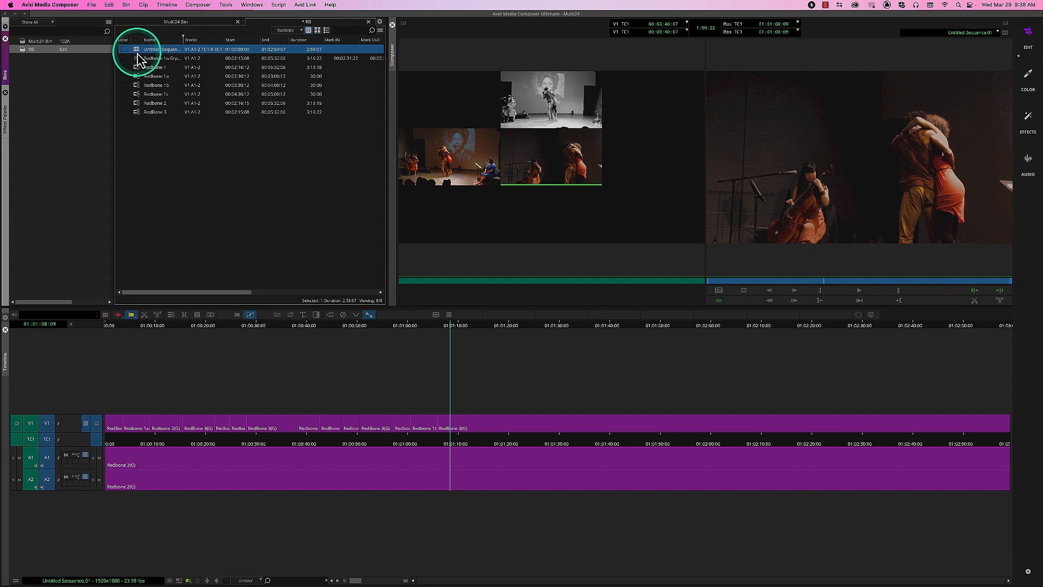
pyautogui.keyDown('shift'); pyautogui.click(139, 59); pyautogui.keyUp('shift')
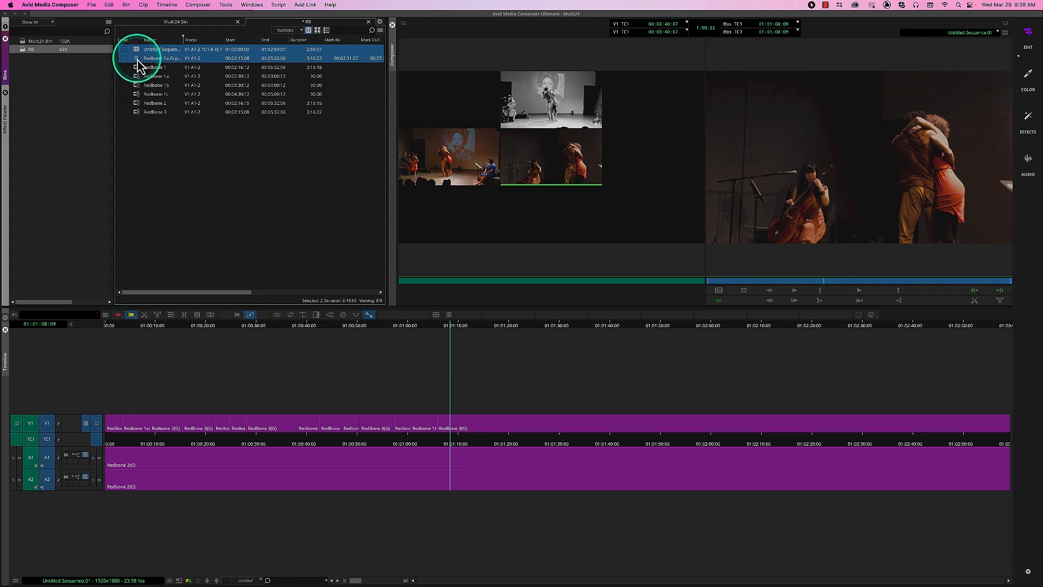
pyautogui.press('Delete')
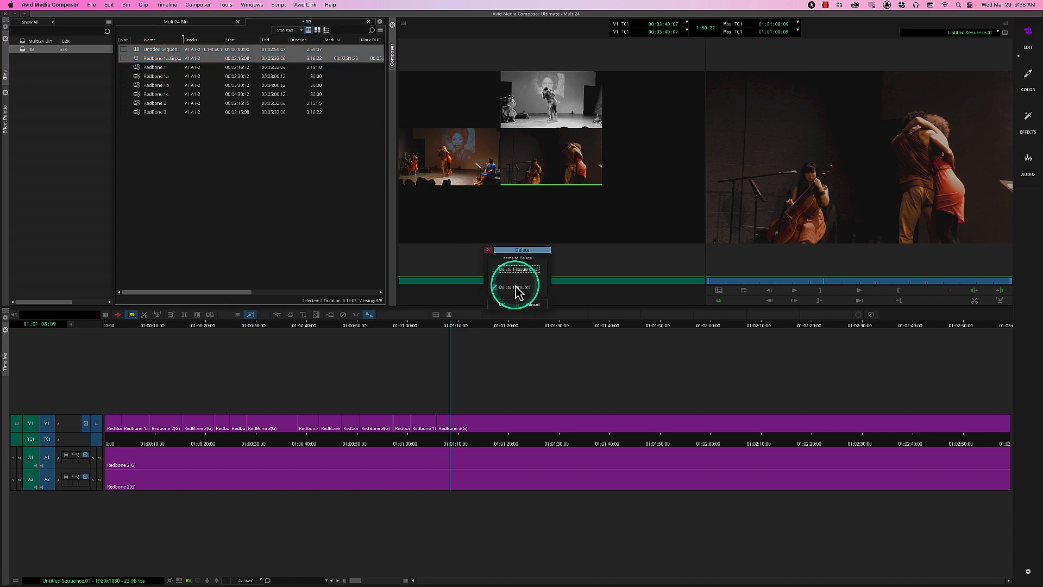
pyautogui.click(494, 269)
pyautogui.click(505, 304)
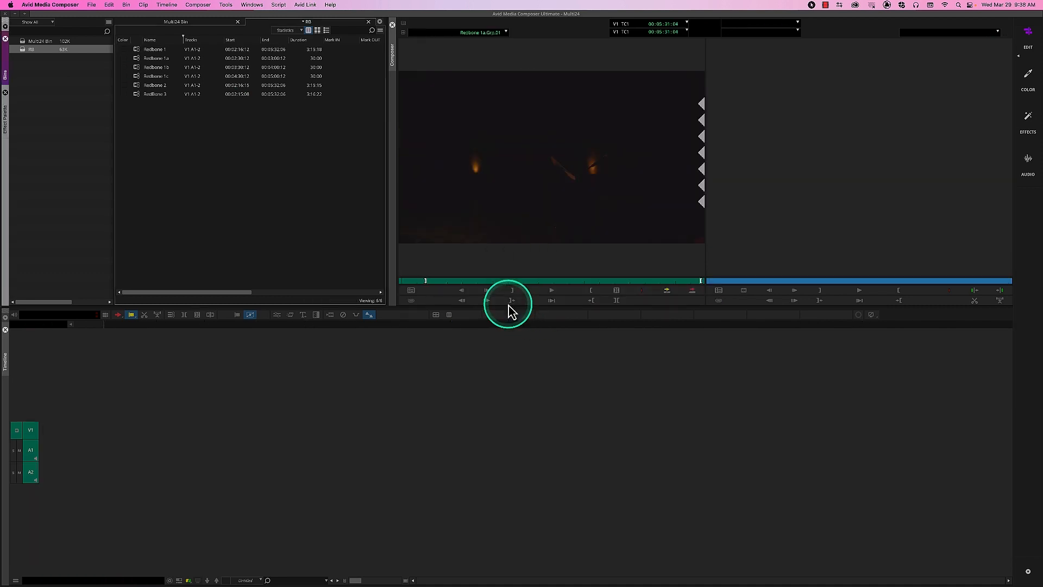
# Step: MultiGroup the clips Redbone 1a, 1b, 1c, 2 and 3, syncing them by source timecode
pyautogui.click(140, 58)
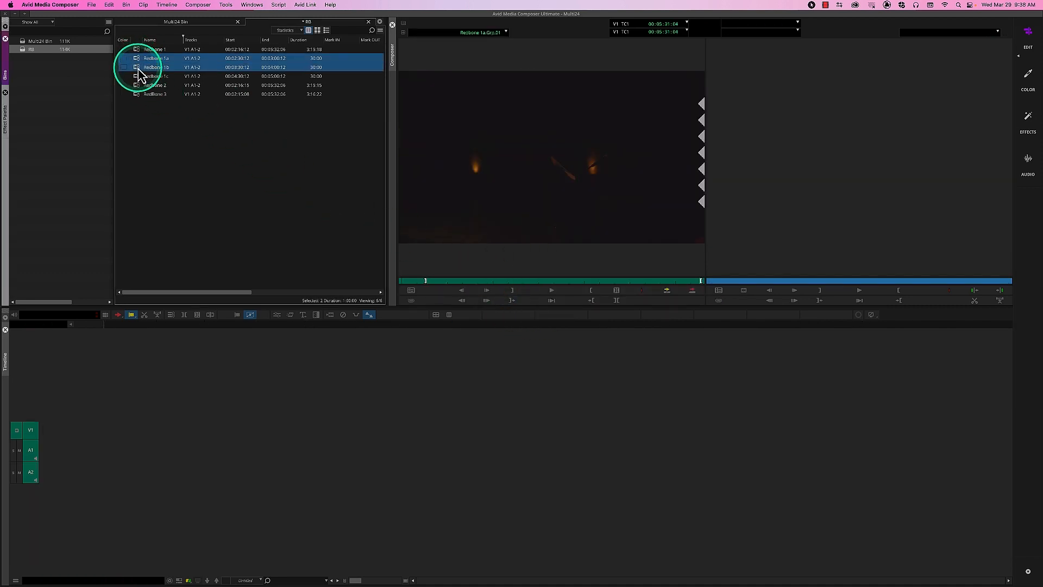
pyautogui.keyDown('shift'); pyautogui.click(140, 76); pyautogui.keyUp('shift')
pyautogui.keyDown('shift'); pyautogui.click(138, 95); pyautogui.keyUp('shift')
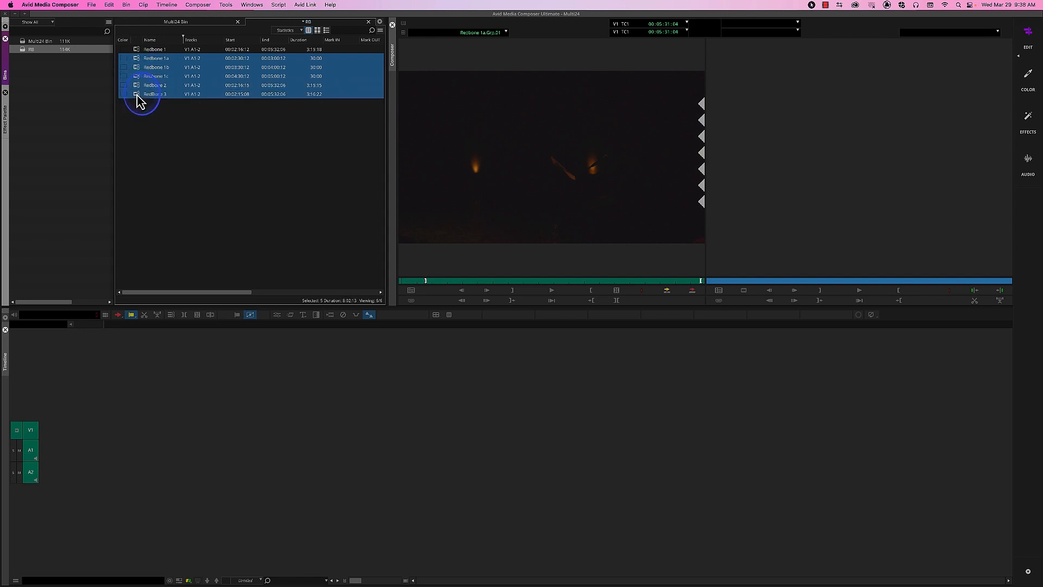
pyautogui.rightClick(138, 66)
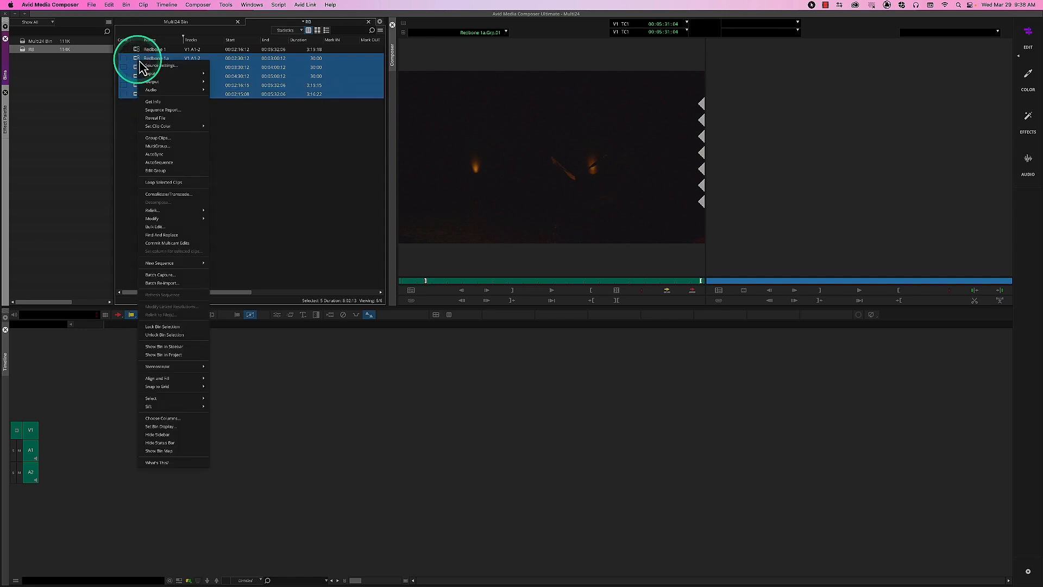
pyautogui.click(170, 146)
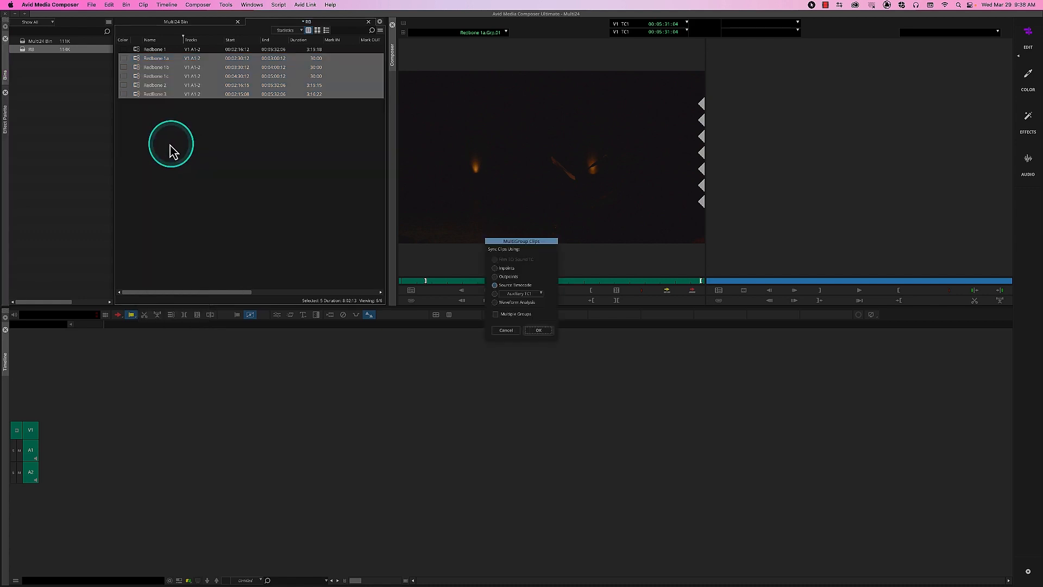
pyautogui.moveTo(495, 243); pyautogui.dragTo(410, 168)
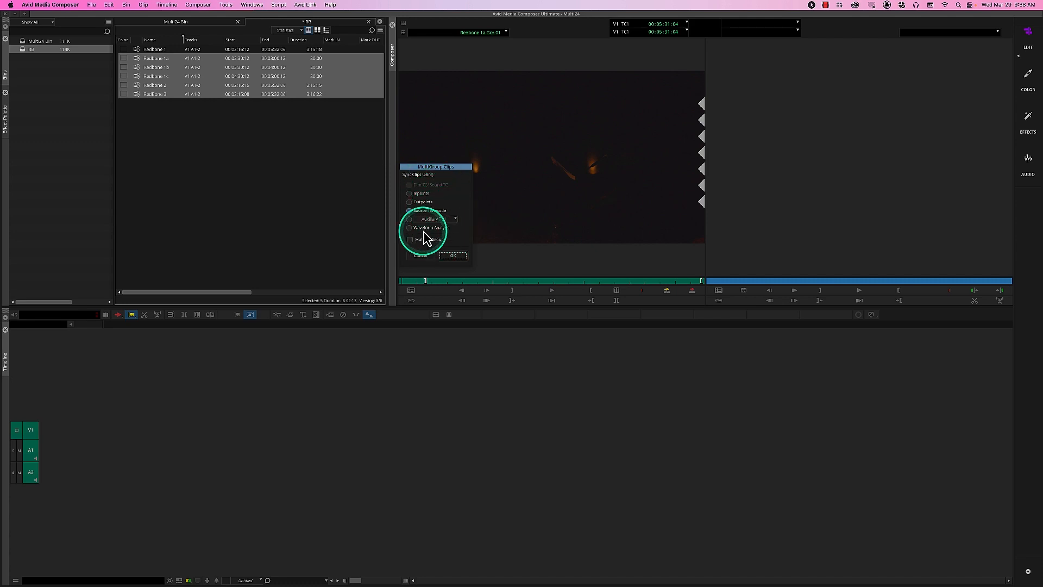
pyautogui.click(461, 257)
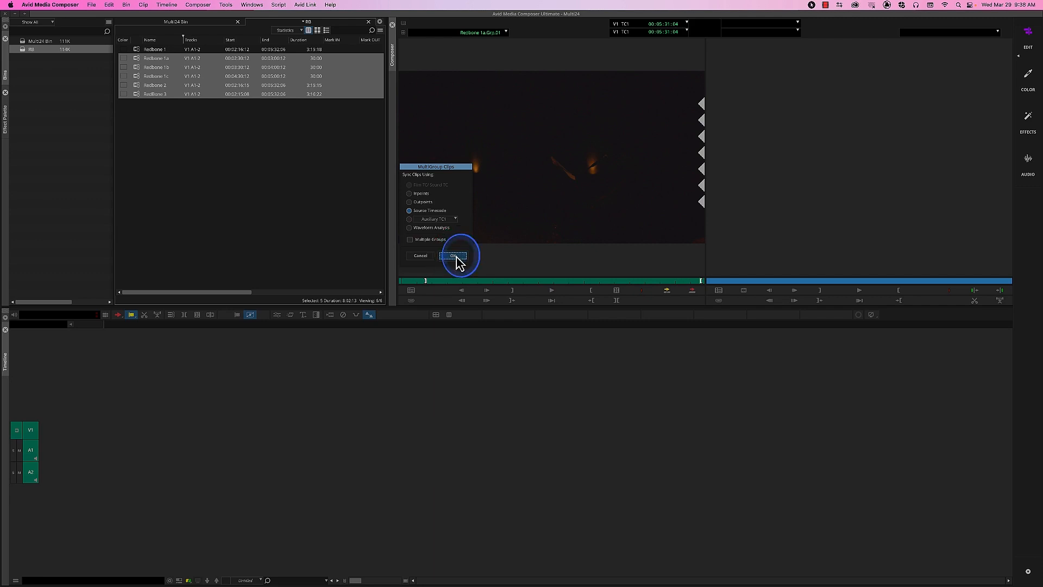
pyautogui.click(180, 140)
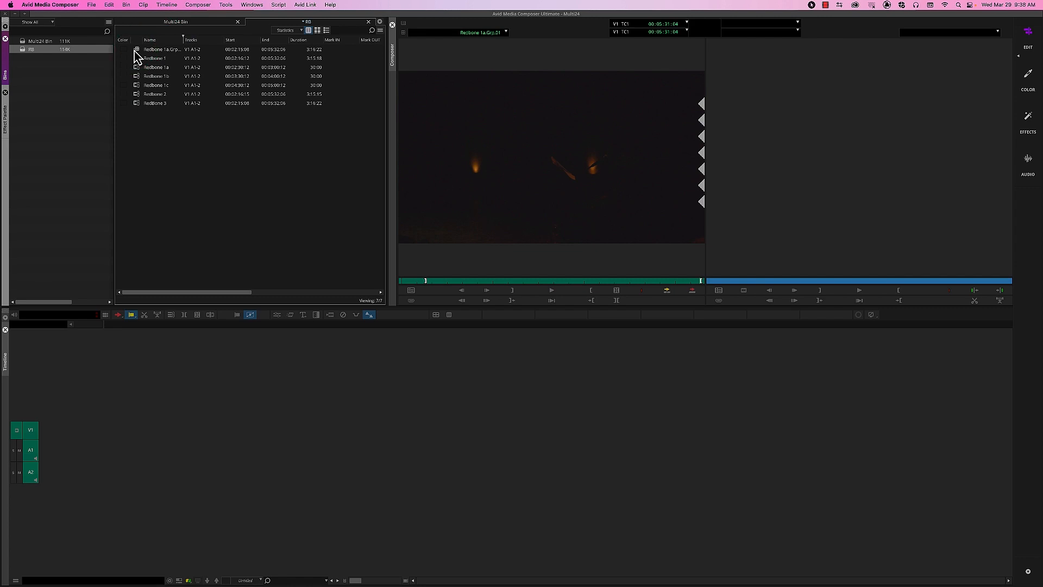
# Step: Load the new multigroup clip, check its angle list, and edit it into a new sequence stored in the RB bin
pyautogui.doubleClick(140, 50)
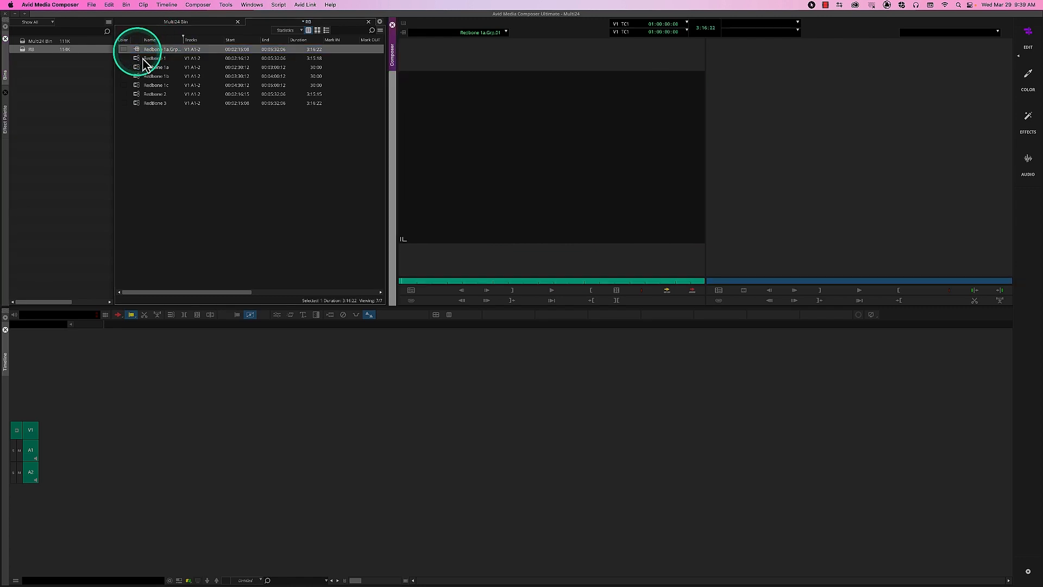
pyautogui.click(440, 281)
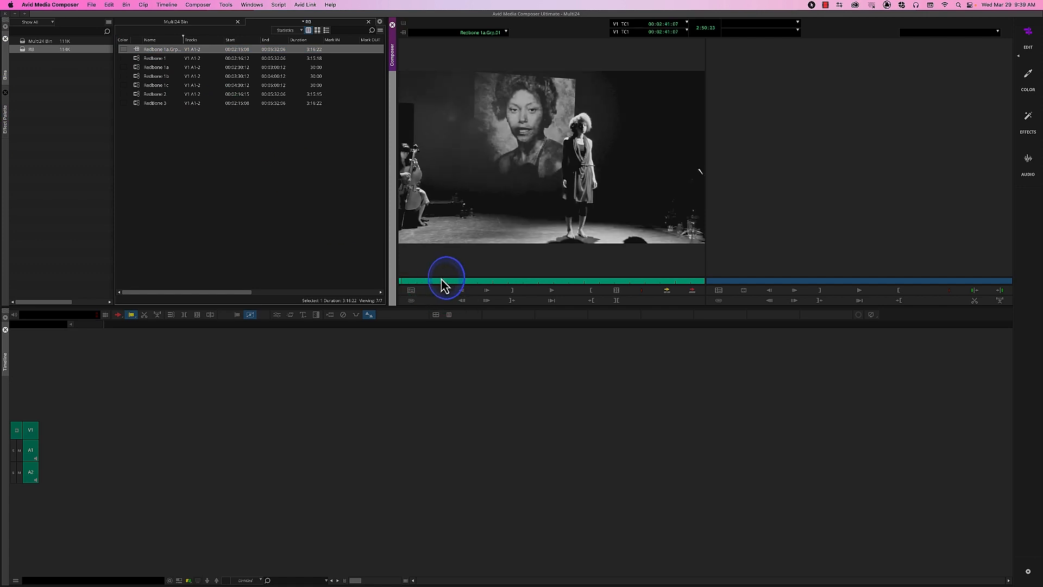
pyautogui.click(403, 25)
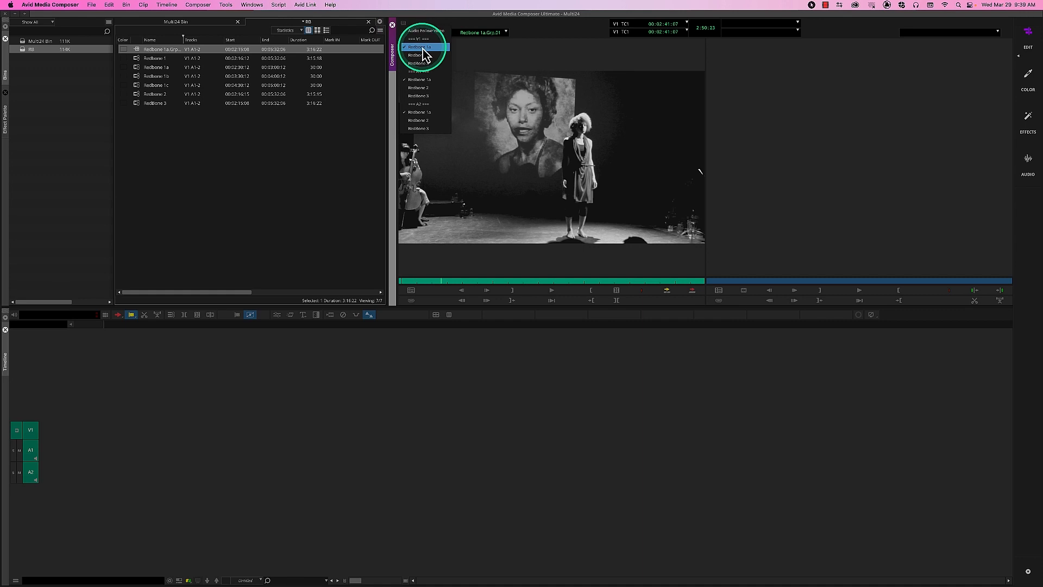
pyautogui.click(454, 205)
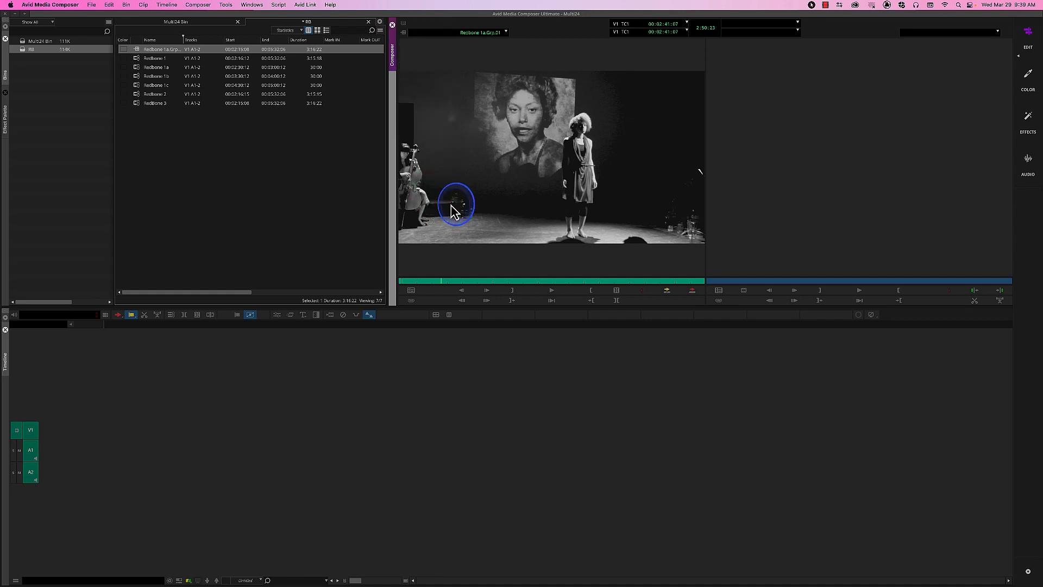
pyautogui.moveTo(462, 281); pyautogui.dragTo(418, 281)
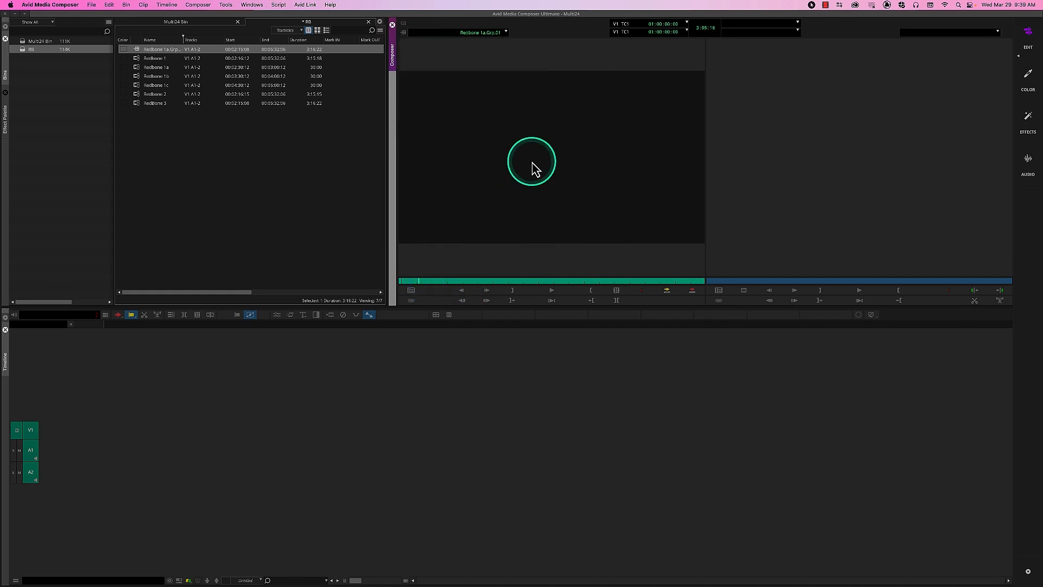
pyautogui.moveTo(504, 281); pyautogui.dragTo(467, 421)
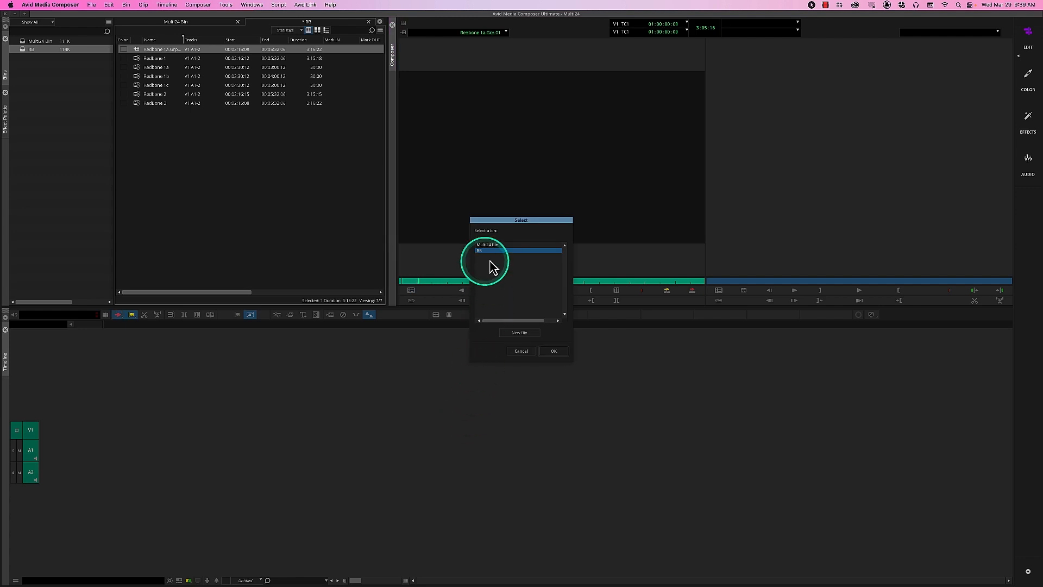
pyautogui.click(549, 353)
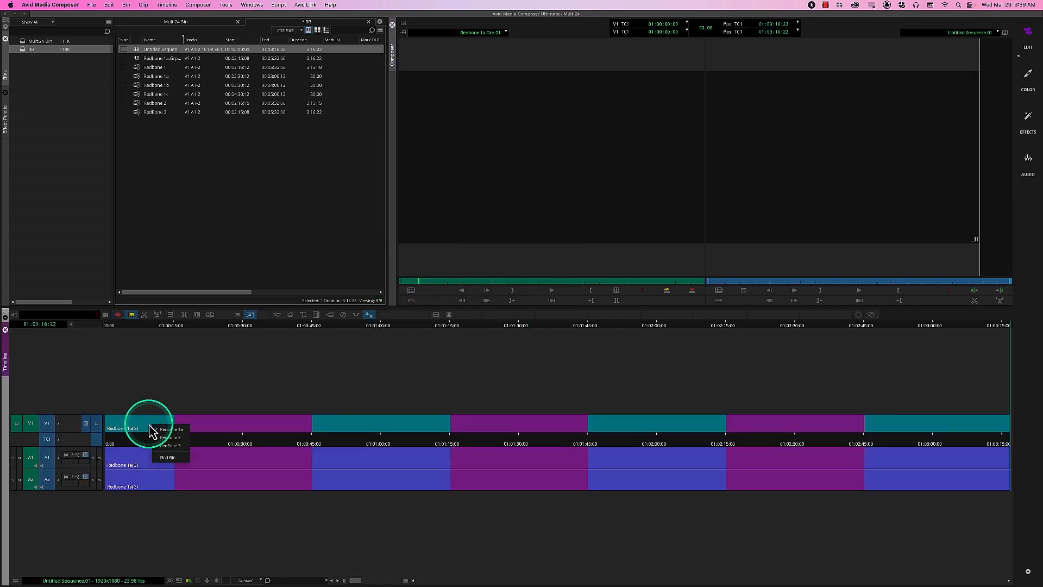
# Step: Switch the sequence's V1 segments to Redbone 2 and both audio tracks, A1 and A2, to Redbone 3
pyautogui.click(170, 437)
pyautogui.keyDown('ctrl'); pyautogui.keyDown('super'); pyautogui.click(154, 461); pyautogui.keyUp('super'); pyautogui.keyUp('ctrl')
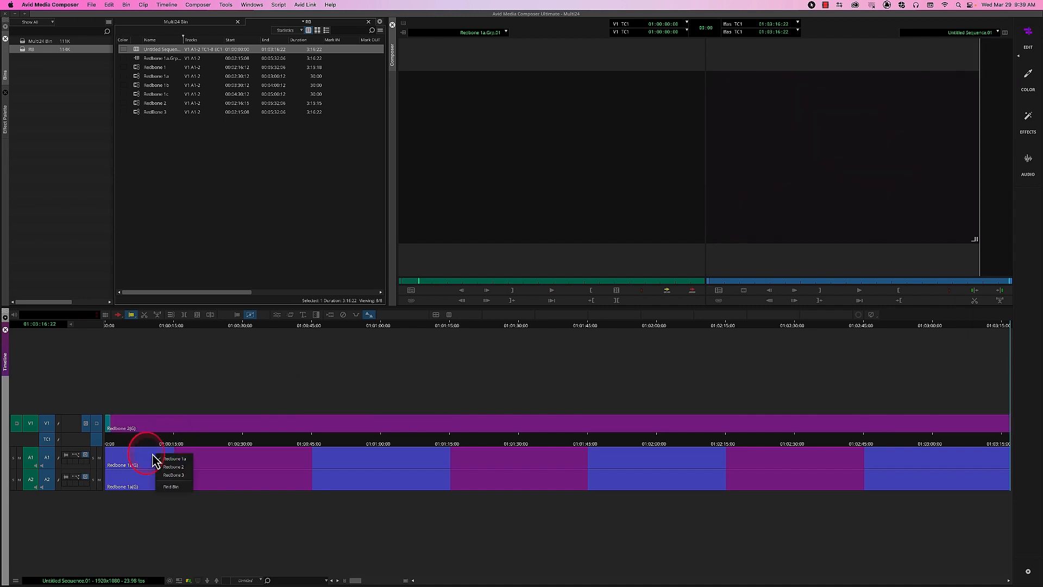
pyautogui.click(174, 475)
pyautogui.click(161, 482)
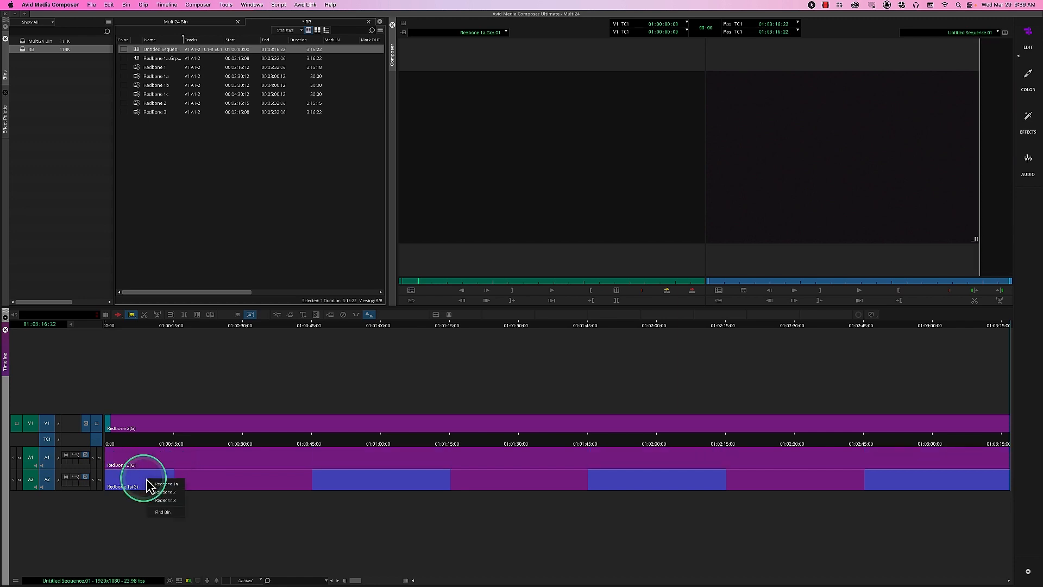
pyautogui.click(172, 500)
# Step: Enable MultiCamera mode with a quad-split display and review the camera angles through the sequence opening to 01:00:17:04
pyautogui.click(146, 441)
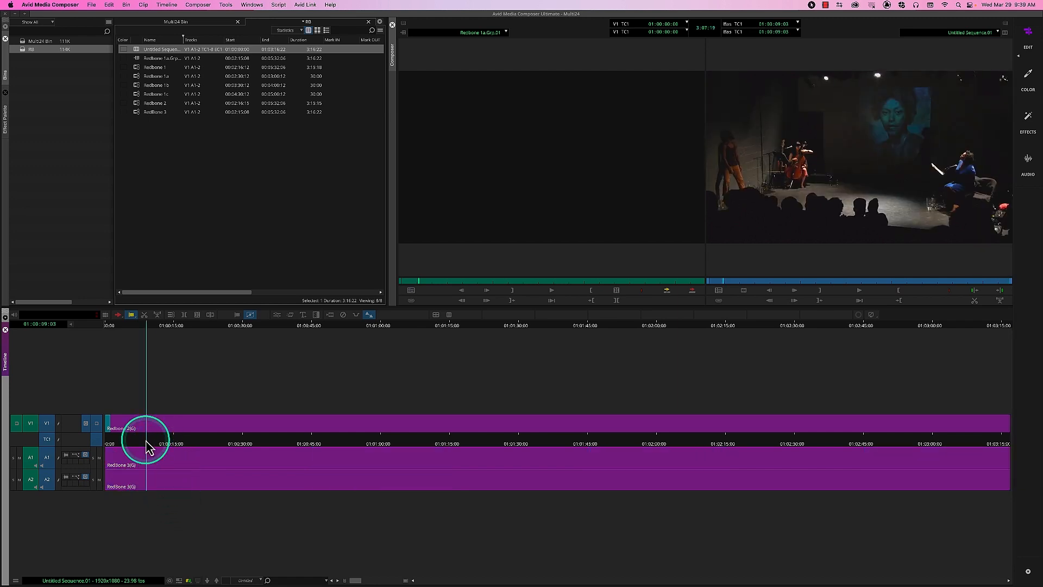
pyautogui.press('super+shift+m')
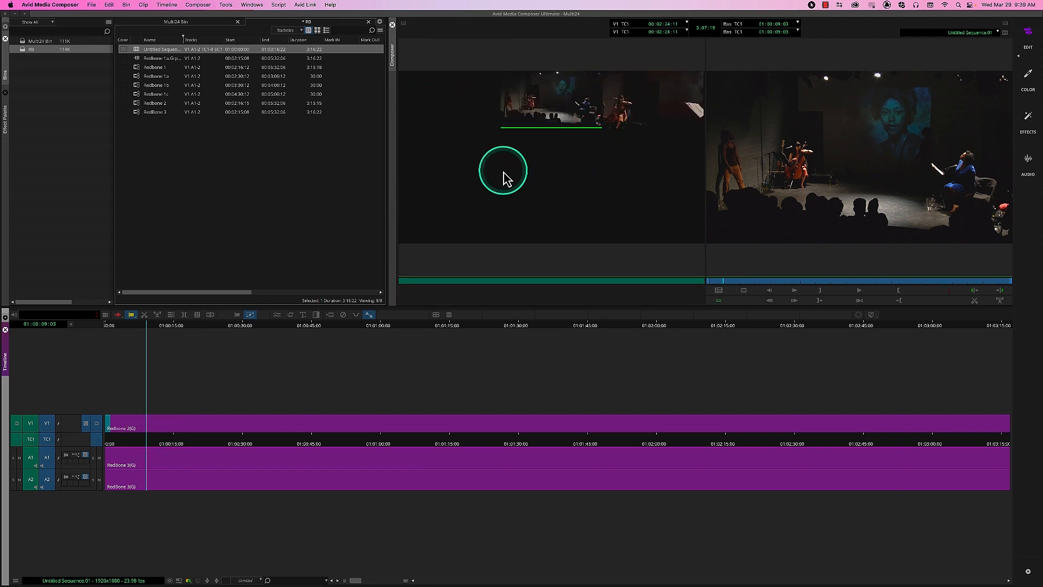
pyautogui.click(436, 315)
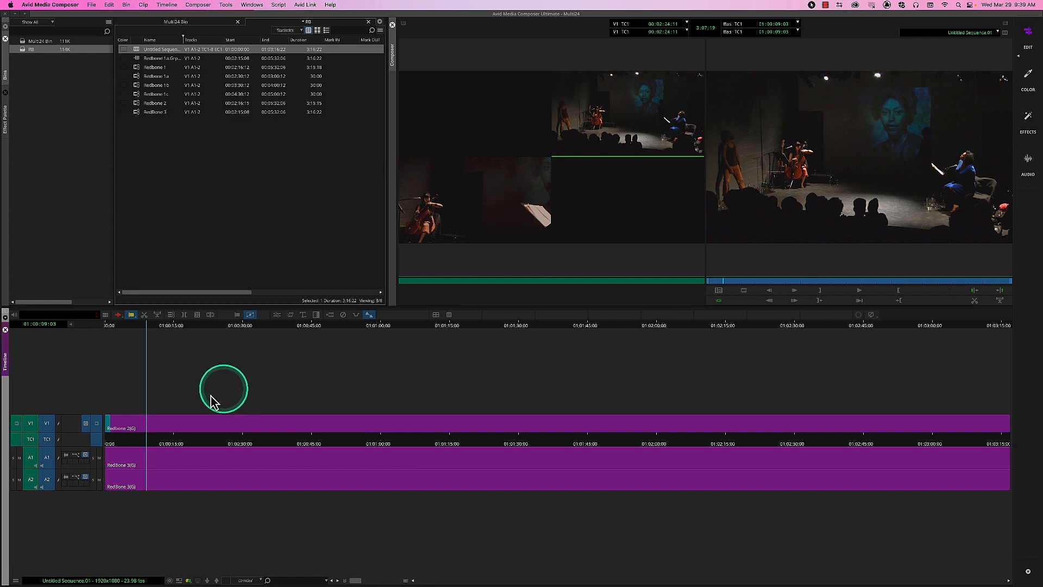
pyautogui.click(142, 440)
pyautogui.moveTo(142, 444); pyautogui.dragTo(126, 441)
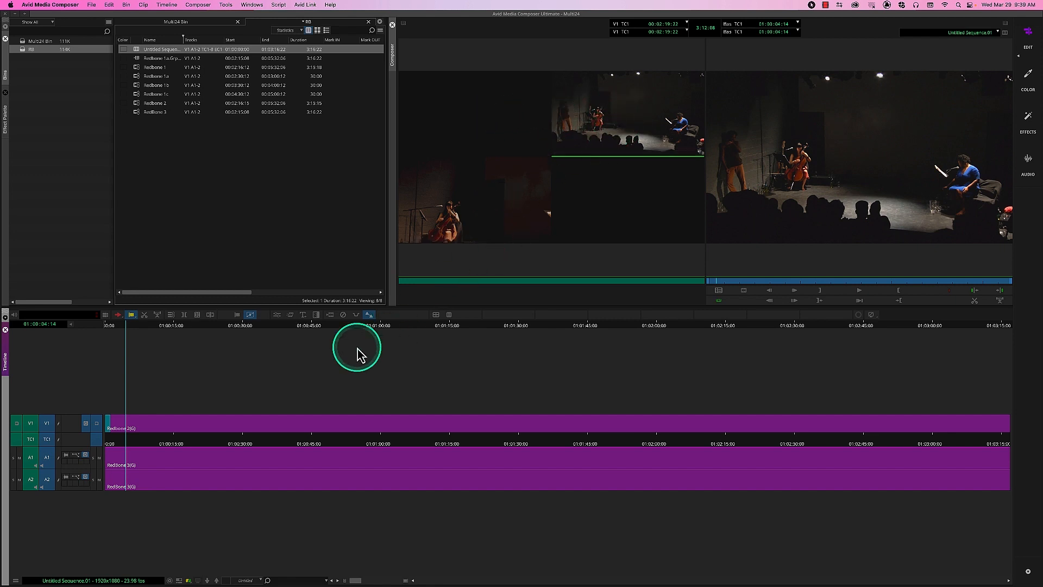
pyautogui.moveTo(134, 450); pyautogui.dragTo(183, 448)
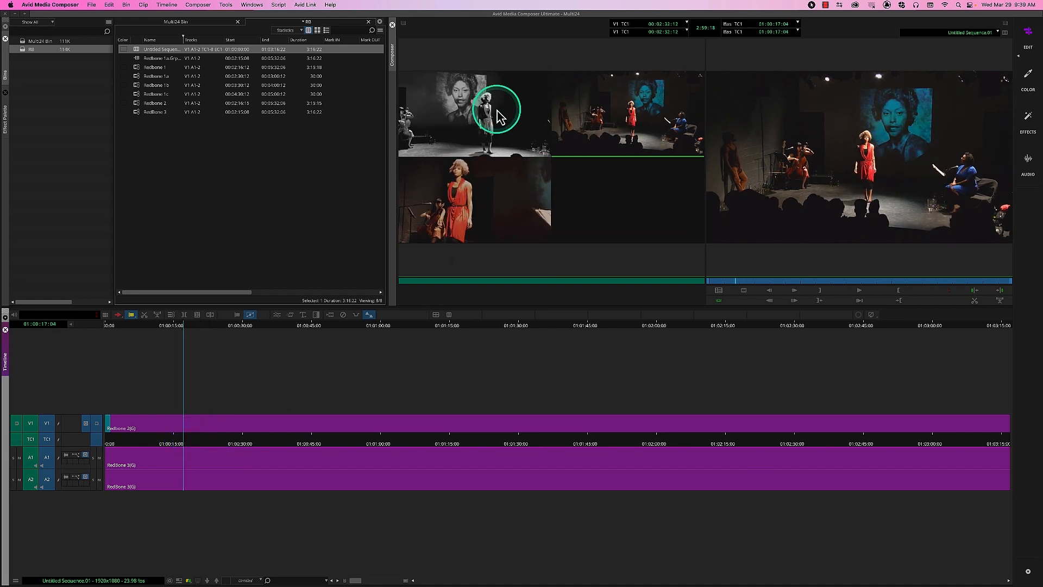
# Step: Switch the V1 segments to Redbone 1a and review the angles along the sequence, parking at 01:00:33:01
pyautogui.rightClick(213, 426)
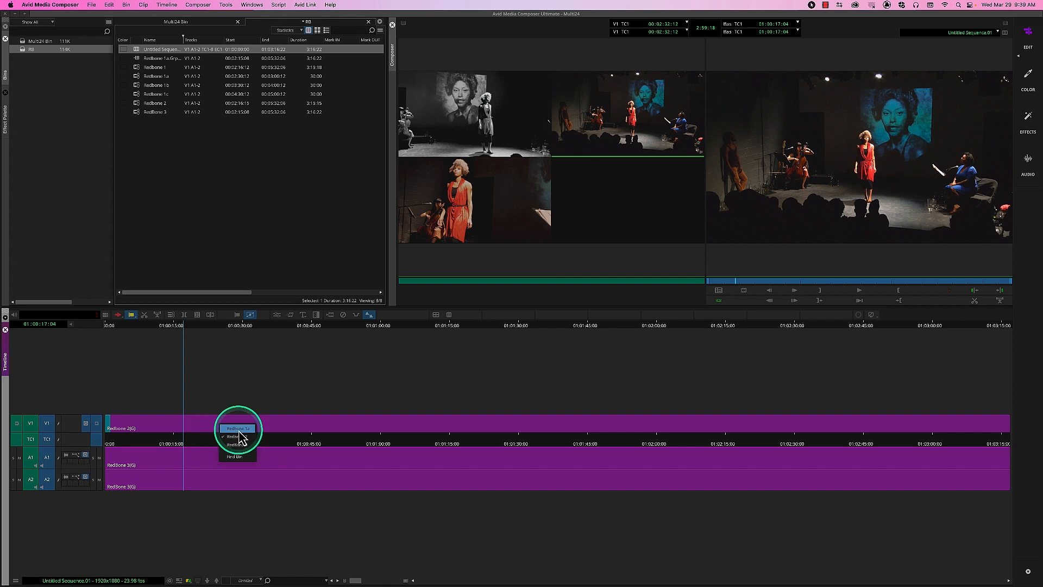
pyautogui.click(239, 429)
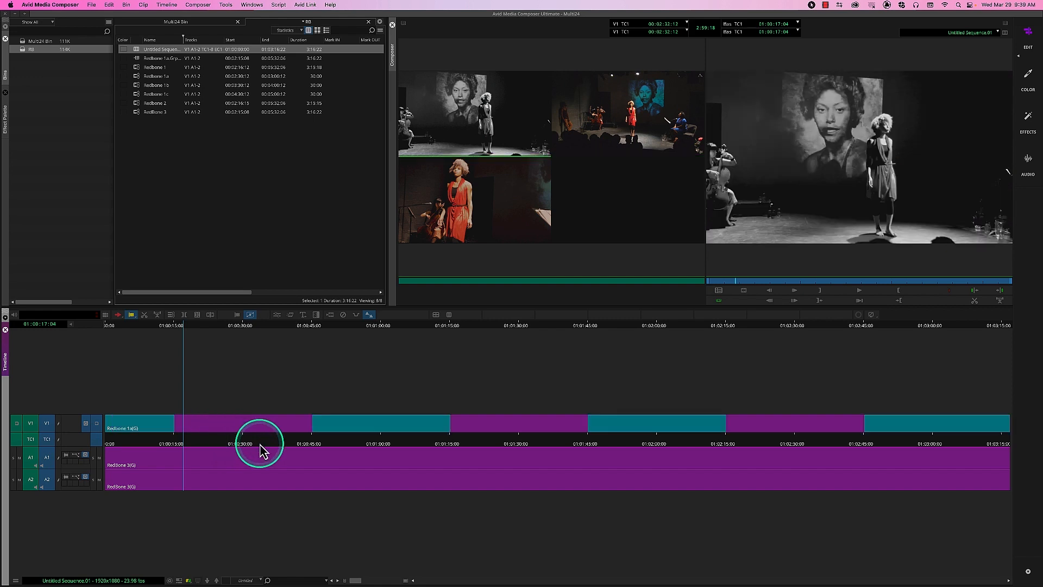
pyautogui.moveTo(180, 441); pyautogui.dragTo(255, 434)
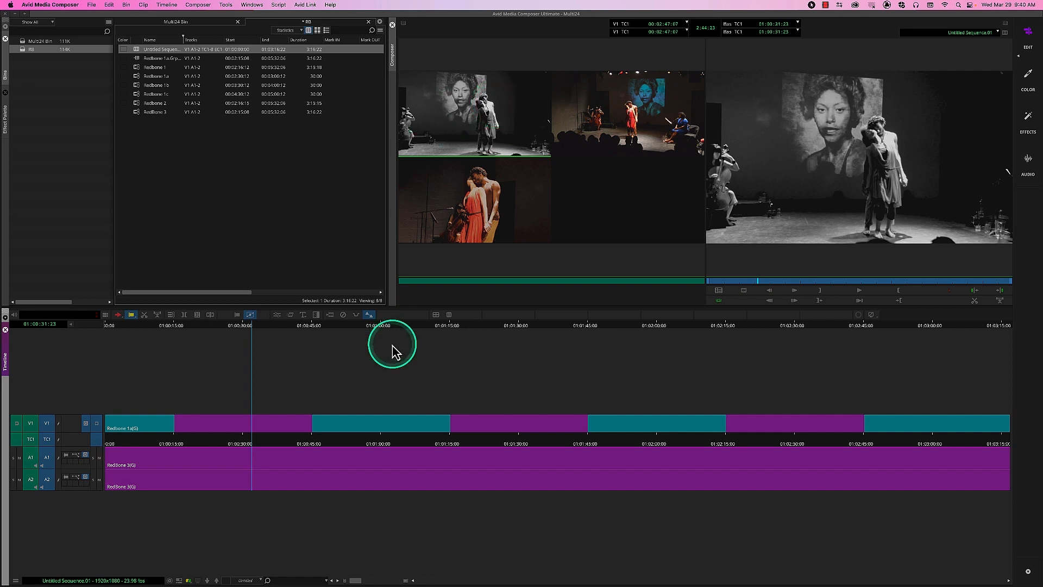
pyautogui.click(258, 441)
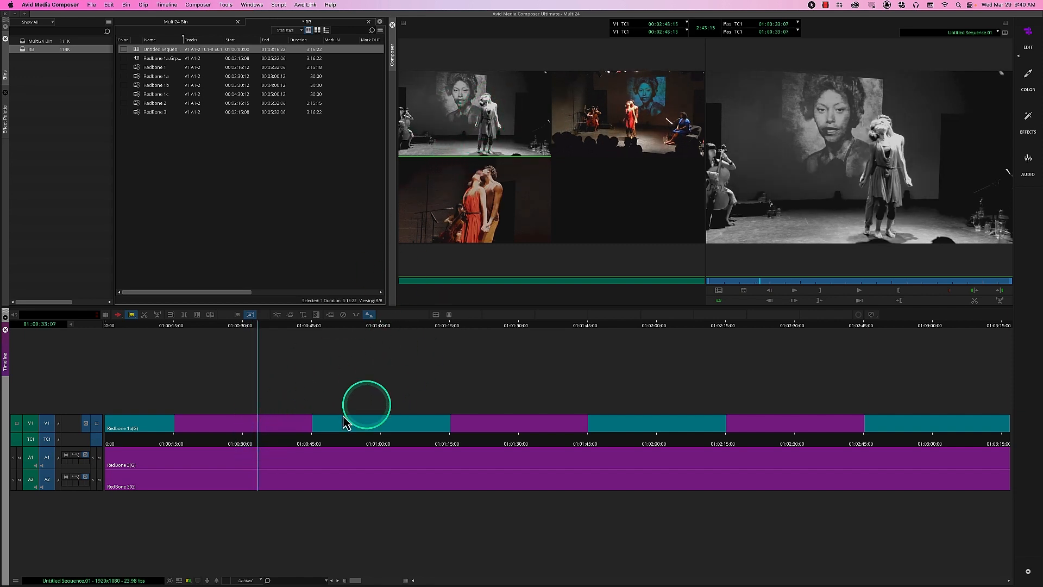
pyautogui.moveTo(286, 438); pyautogui.dragTo(541, 428)
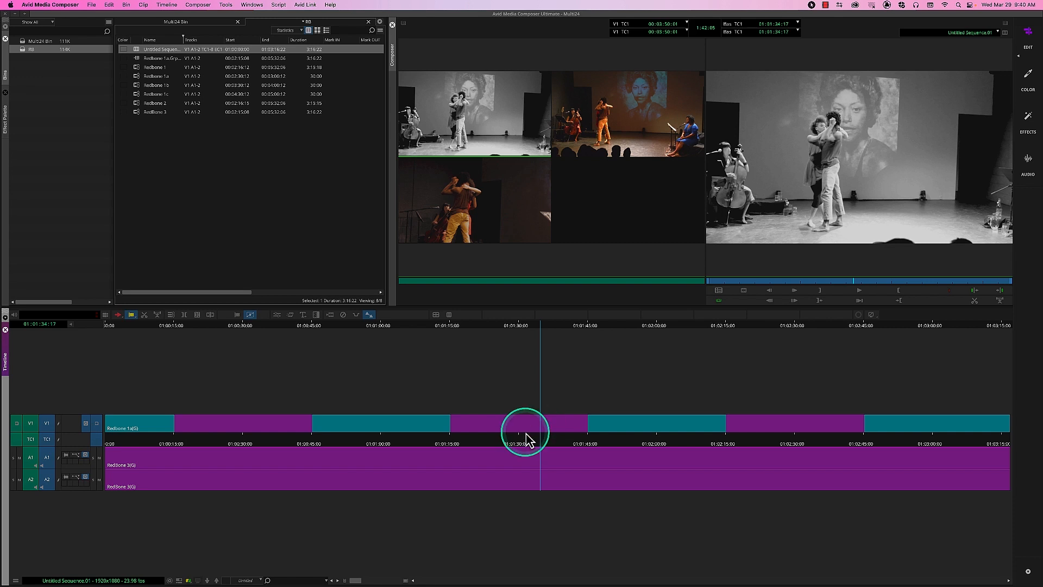
pyautogui.moveTo(526, 433); pyautogui.dragTo(257, 438)
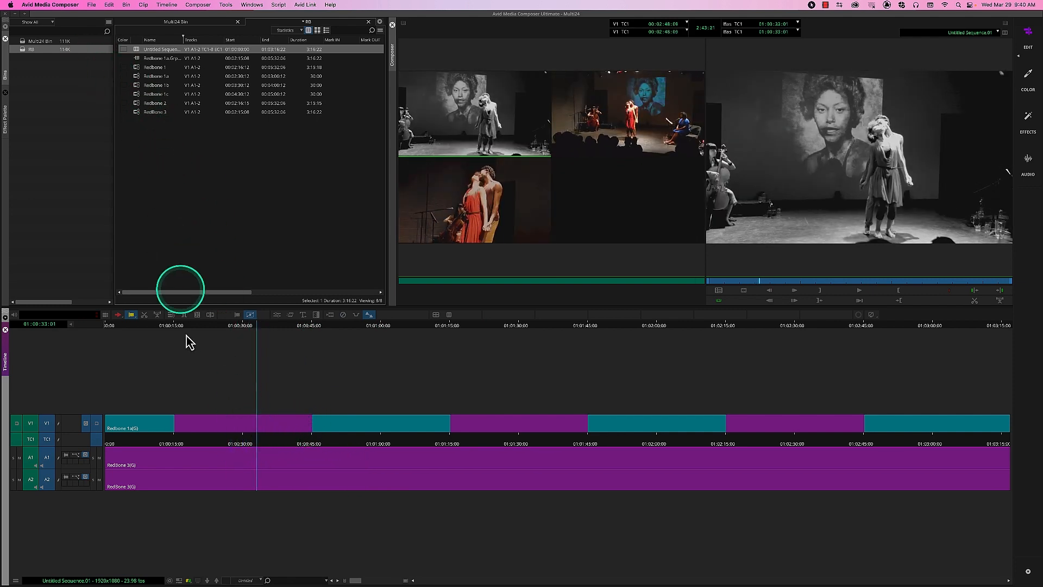
# Step: Check the timeline's Clip Color settings and review the camera angles along the sequence, parking at 01:00:27:13
pyautogui.click(15, 581)
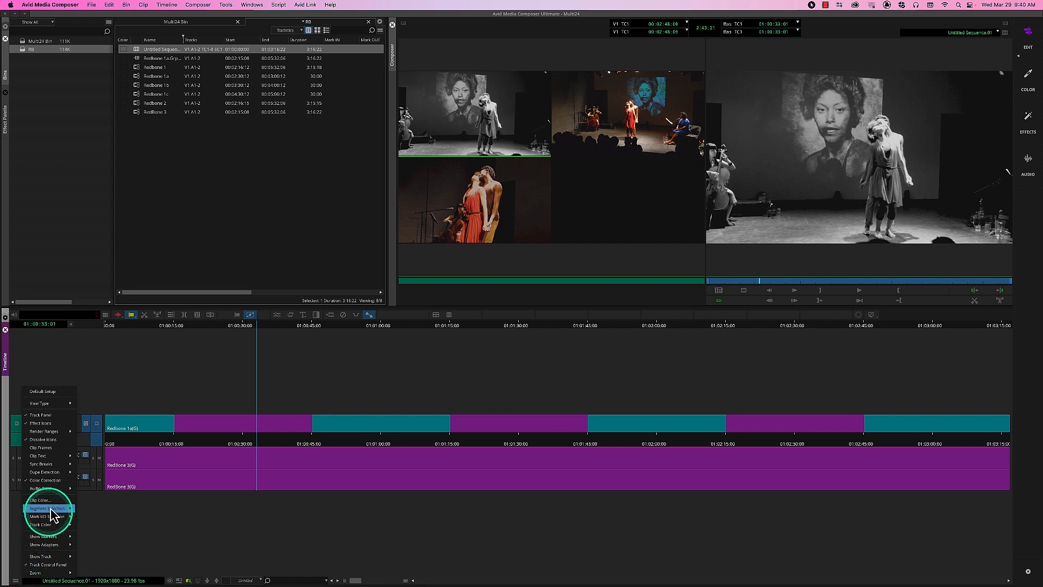
pyautogui.click(41, 500)
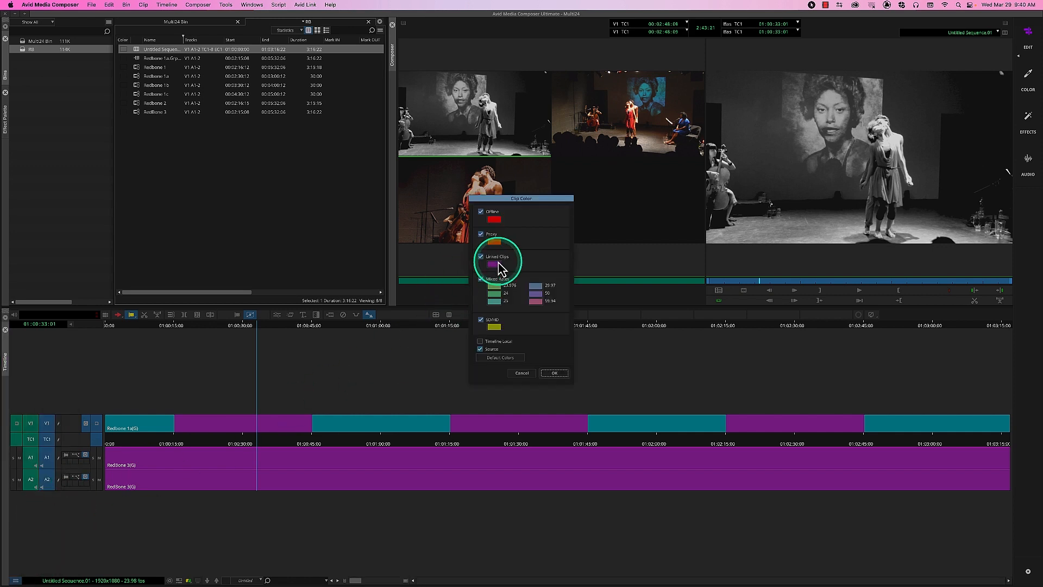
pyautogui.click(554, 373)
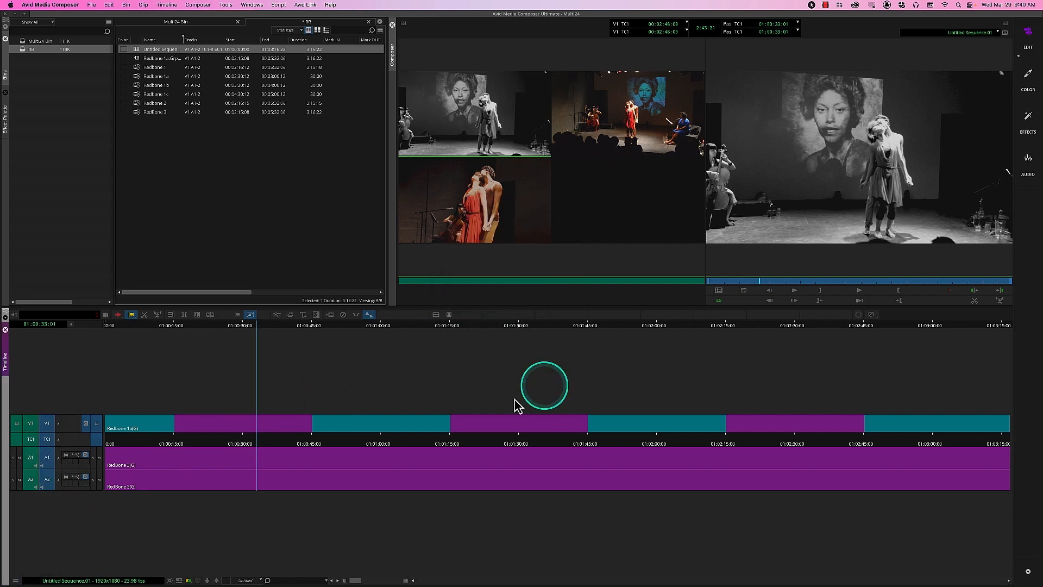
pyautogui.click(258, 445)
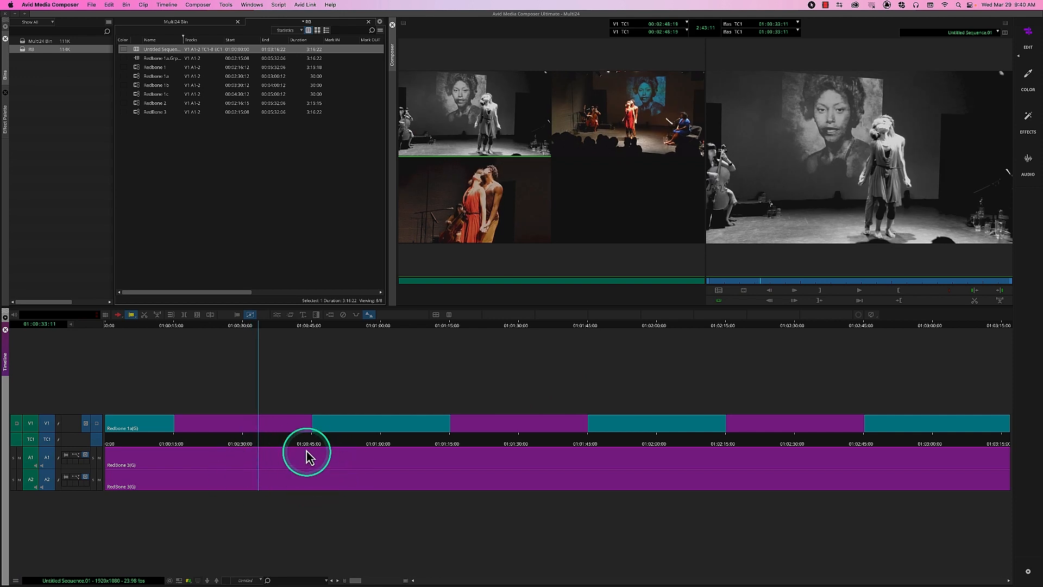
pyautogui.click(348, 446)
pyautogui.click(391, 433)
pyautogui.moveTo(390, 433); pyautogui.dragTo(233, 429)
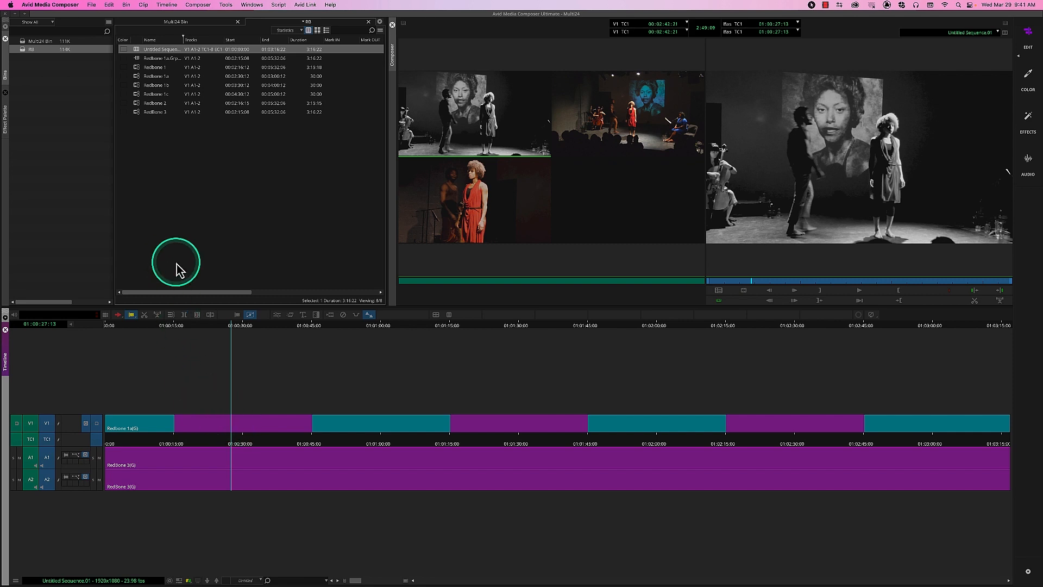
# Step: Delete both the untitled sequence and the Redbone multigroup clip from the RB bin
pyautogui.keyDown('shift'); pyautogui.click(138, 59); pyautogui.keyUp('shift')
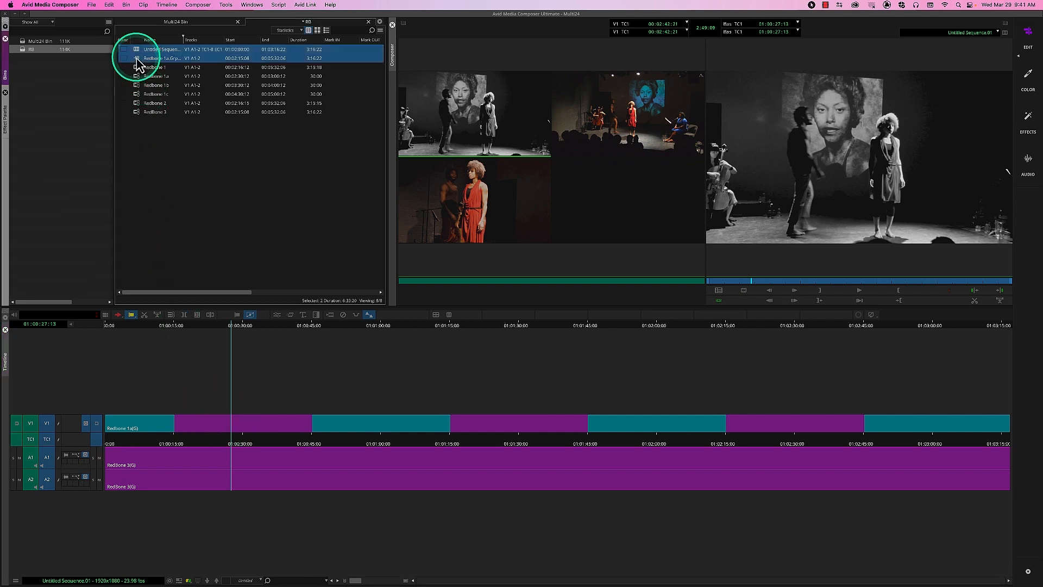
pyautogui.press('Delete')
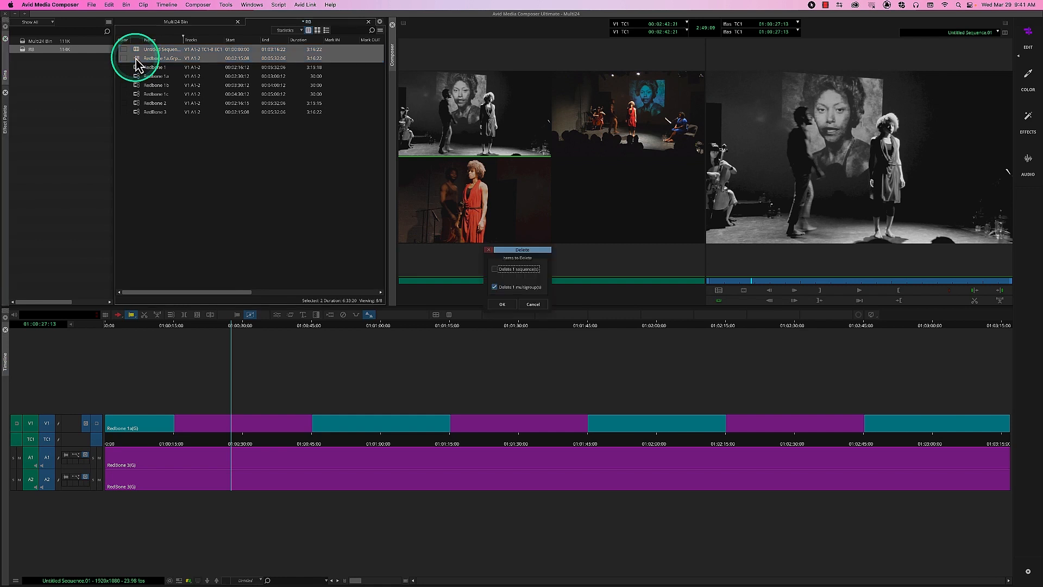
pyautogui.click(495, 269)
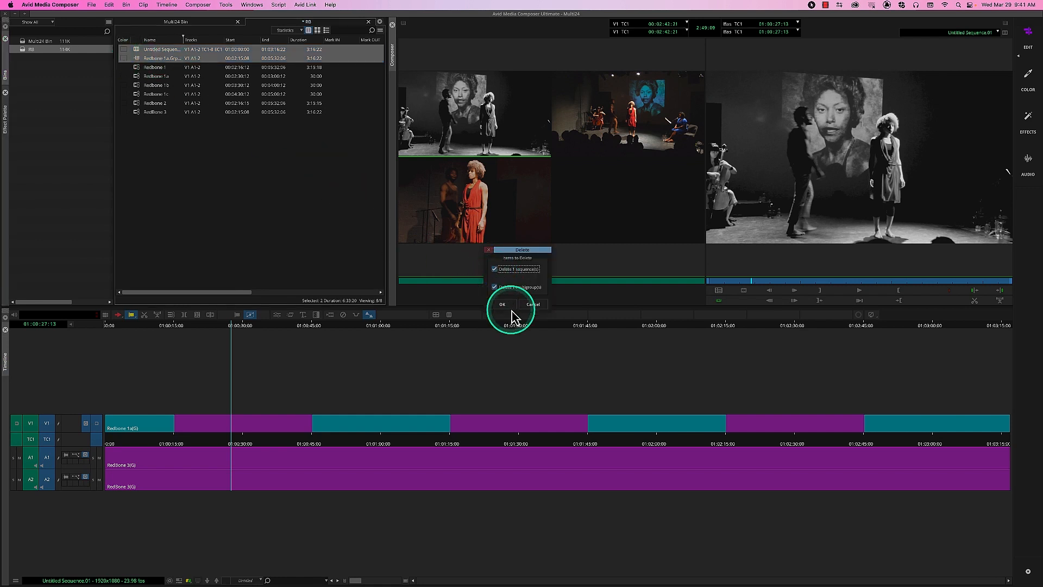
pyautogui.click(512, 306)
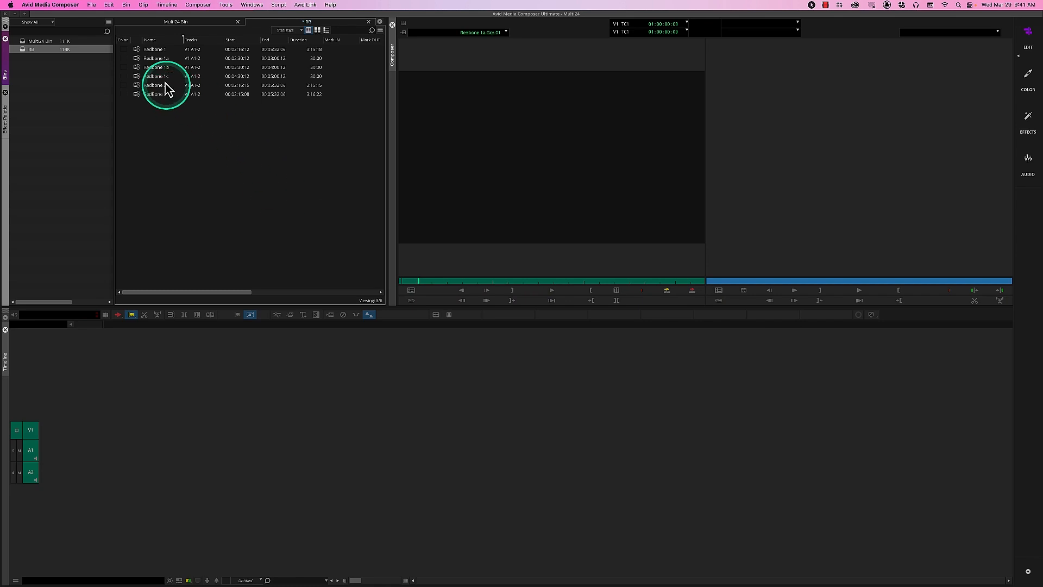
# Step: Multigroup the clips Redbone 1a, 1b, 1c, 2 and 3, syncing them by Waveform Analysis
pyautogui.click(139, 58)
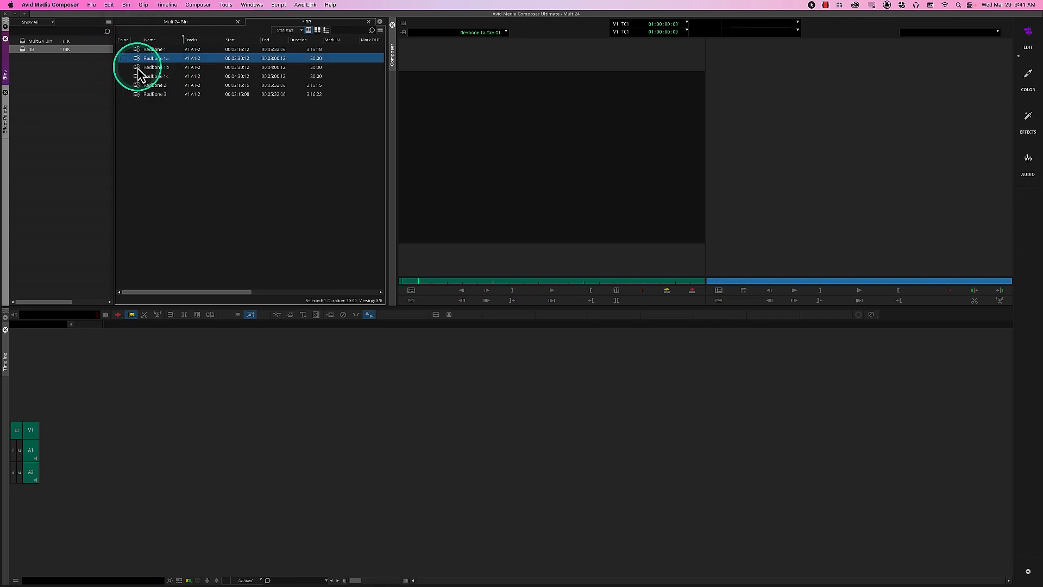
pyautogui.keyDown('shift'); pyautogui.click(139, 95); pyautogui.keyUp('shift')
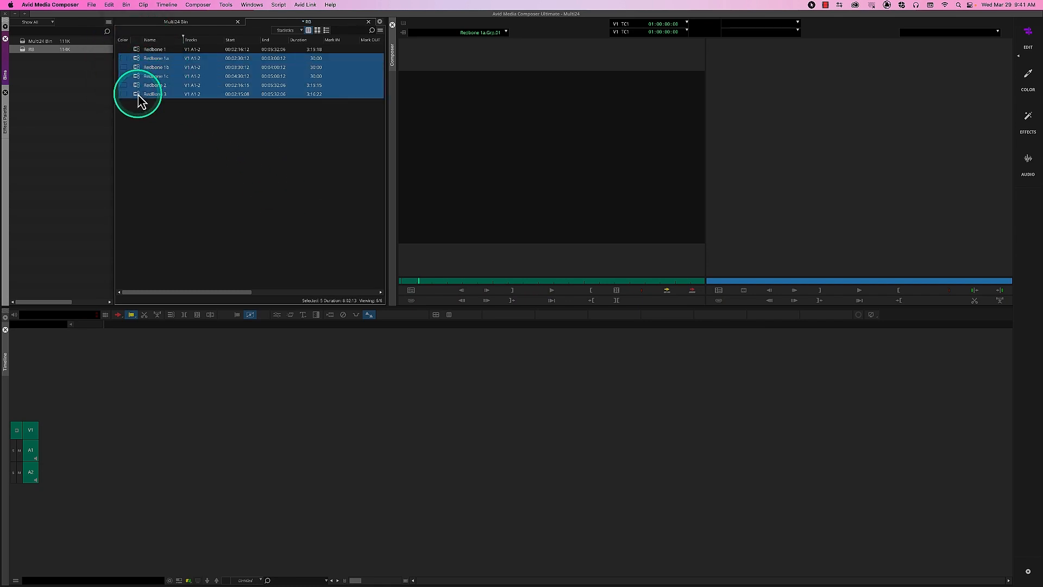
pyautogui.rightClick(139, 95)
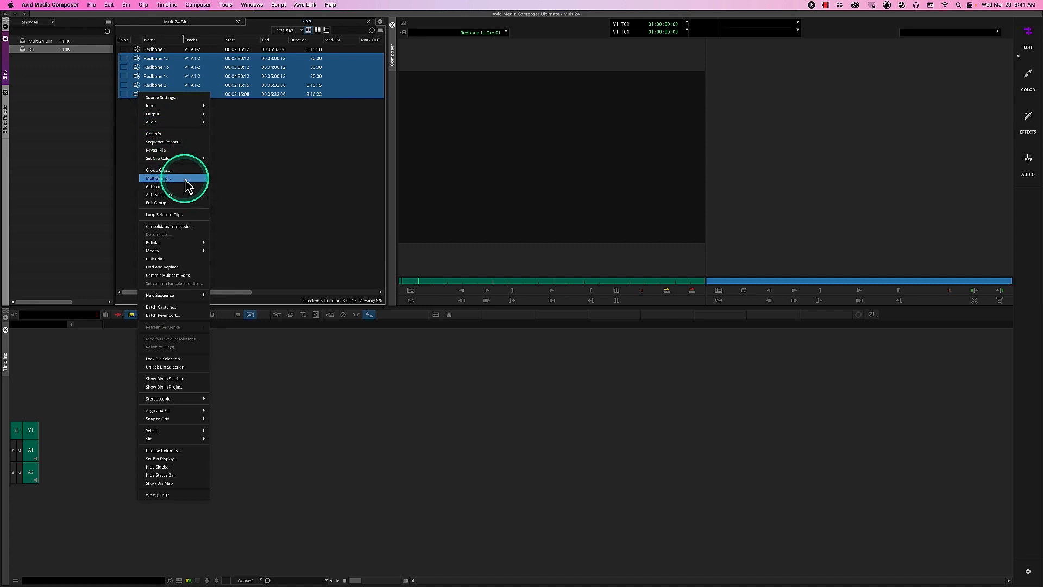
pyautogui.click(185, 179)
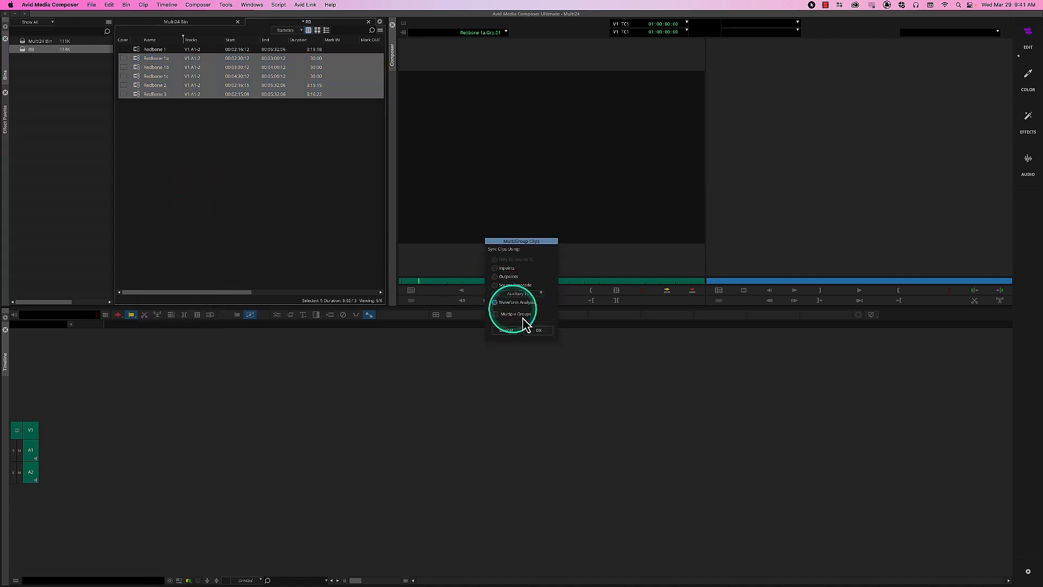
pyautogui.click(544, 332)
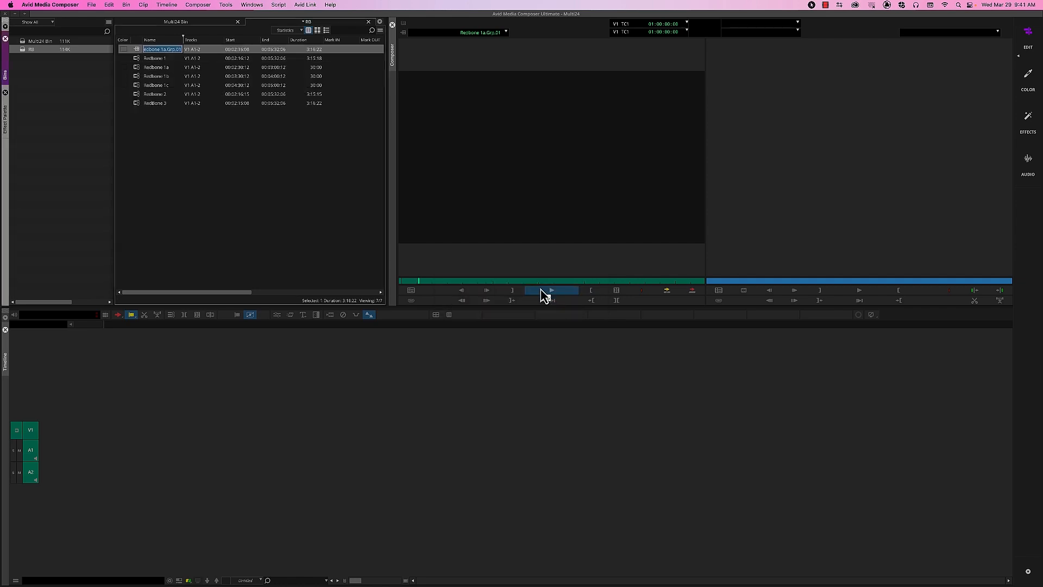
# Step: Load the waveform-synced multigroup clip, check its angle list, and edit it into a new sequence in the RB bin
pyautogui.doubleClick(139, 51)
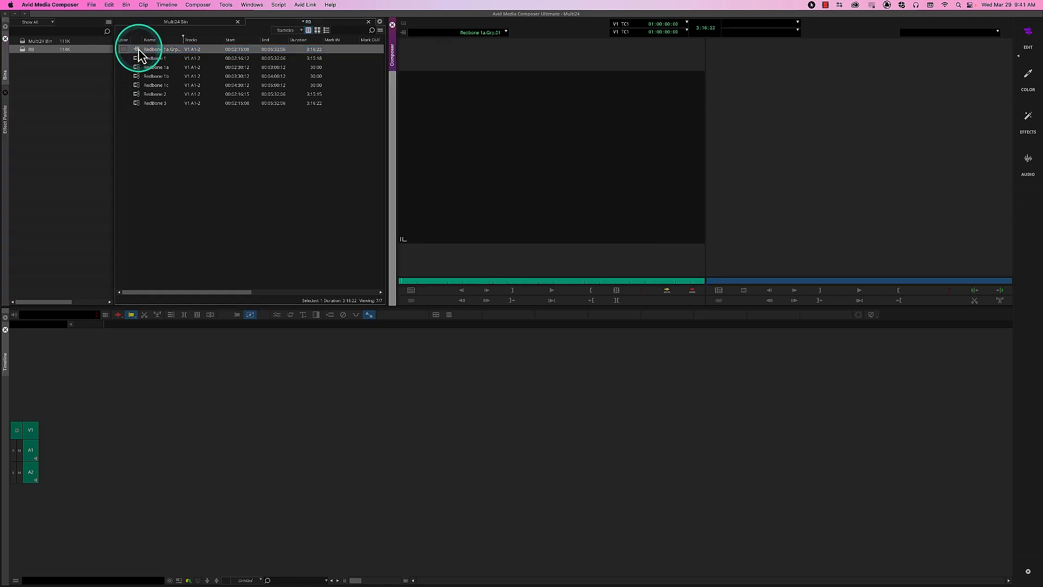
pyautogui.click(404, 24)
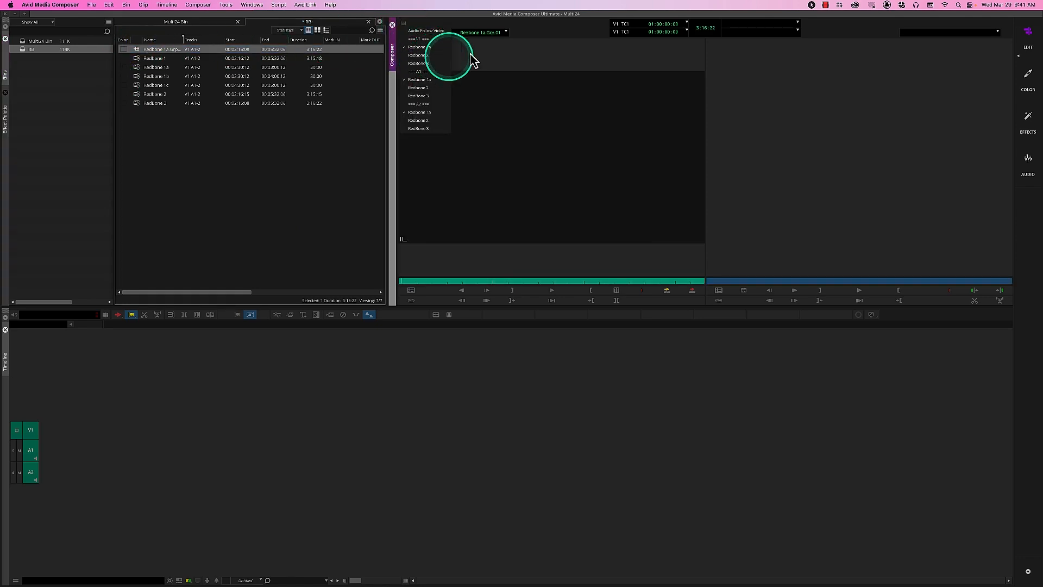
pyautogui.click(494, 52)
pyautogui.click(519, 209)
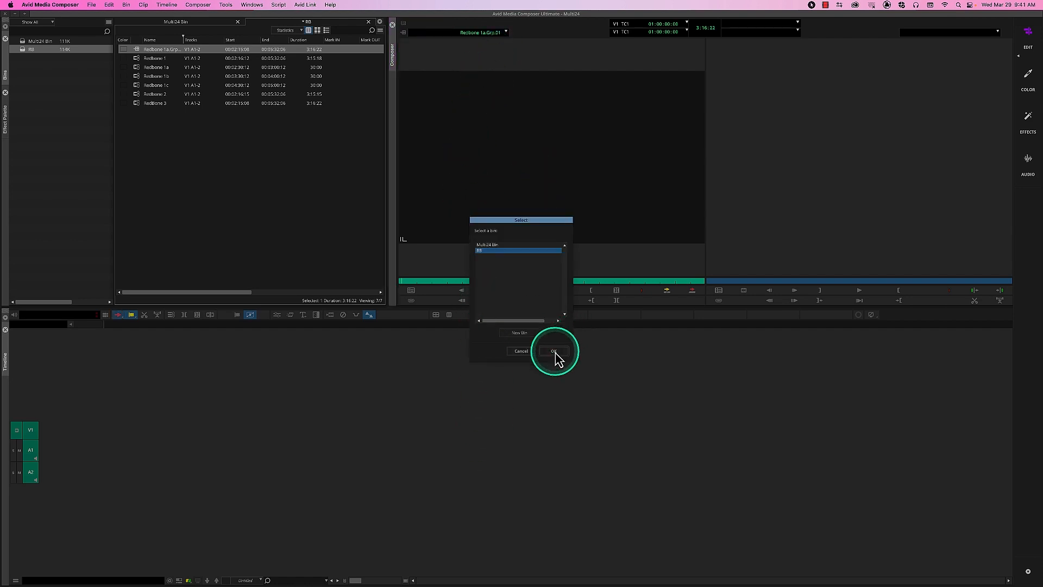
pyautogui.click(551, 351)
pyautogui.click(433, 399)
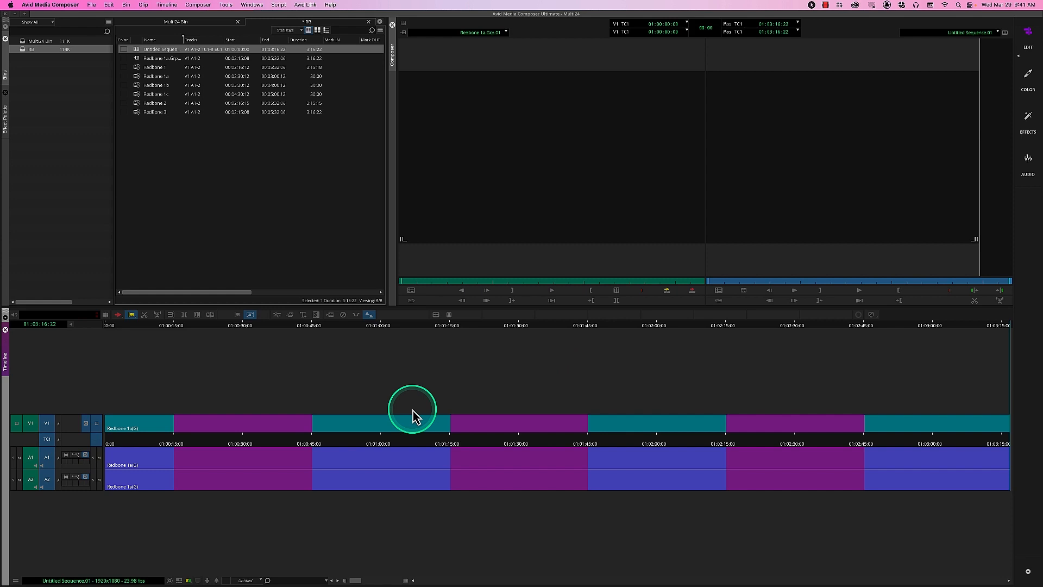
# Step: Switch audio tracks A1 and A2 to Redbone 3 and enable MultiCamera mode with the sequence parked at 01:01:30:02
pyautogui.moveTo(412, 410); pyautogui.dragTo(733, 438)
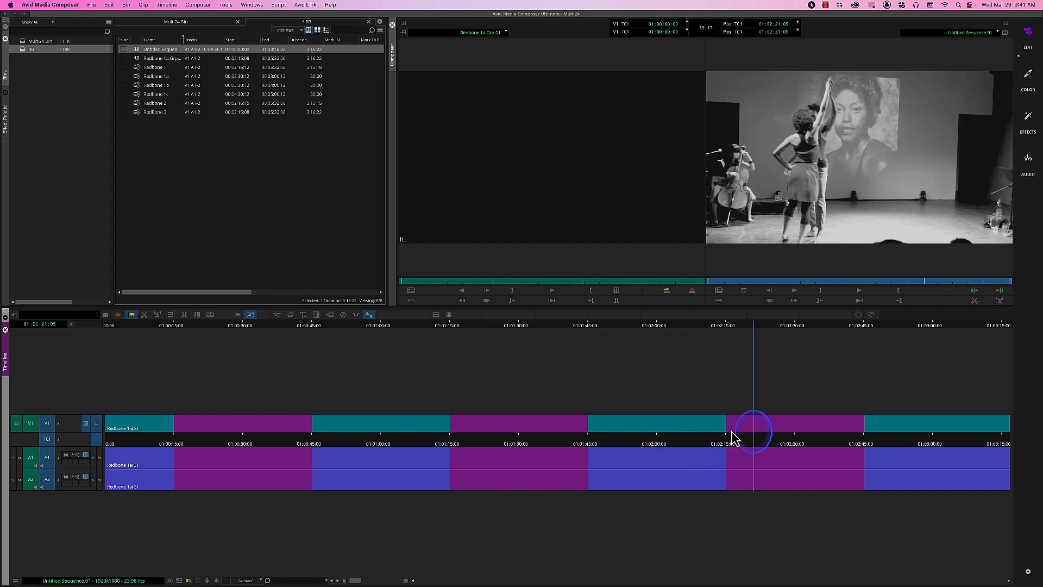
pyautogui.rightClick(368, 492)
pyautogui.click(384, 496)
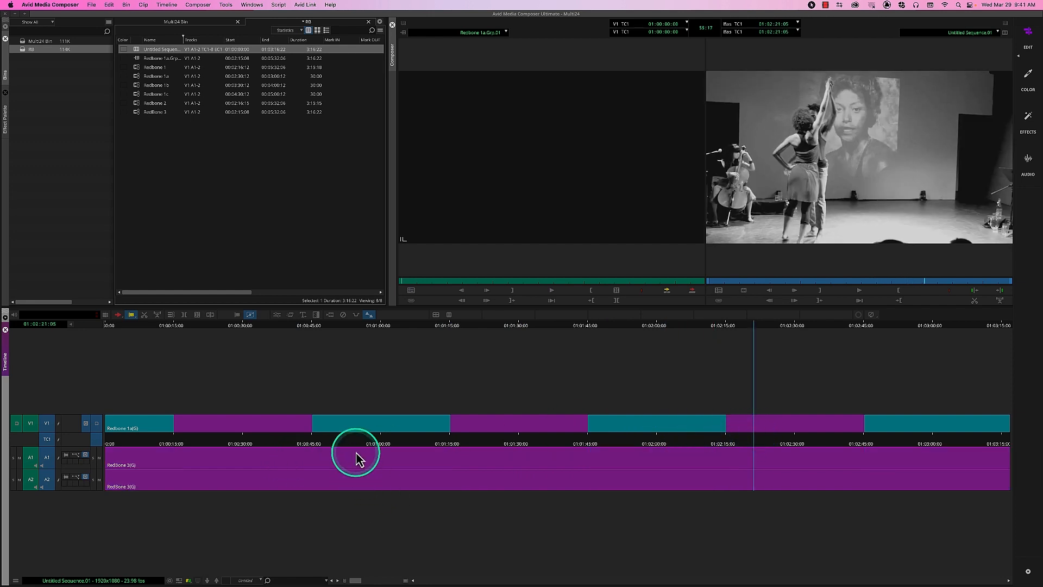
pyautogui.moveTo(355, 459); pyautogui.dragTo(519, 433)
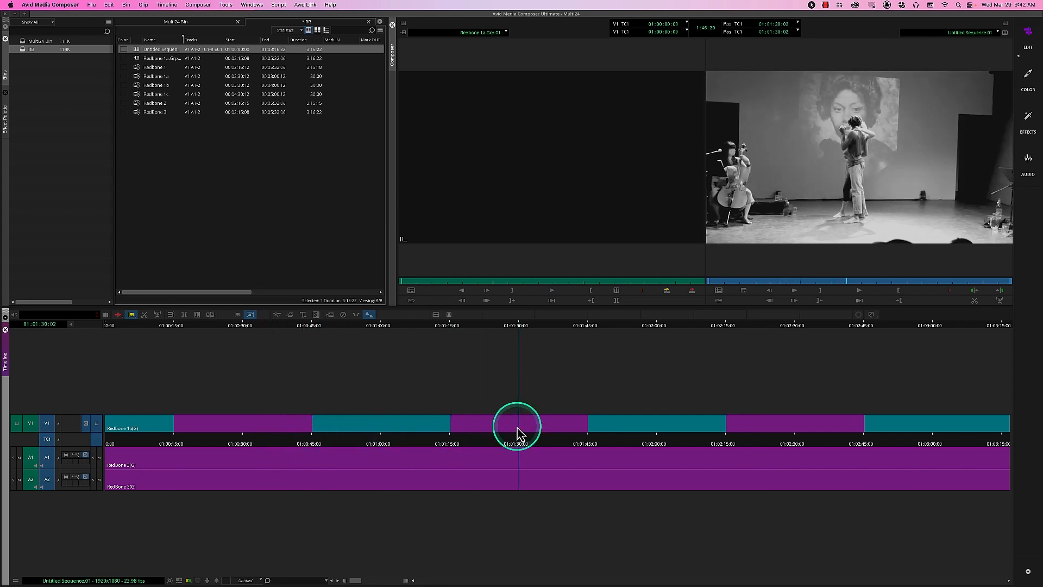
pyautogui.press('super+shift+m')
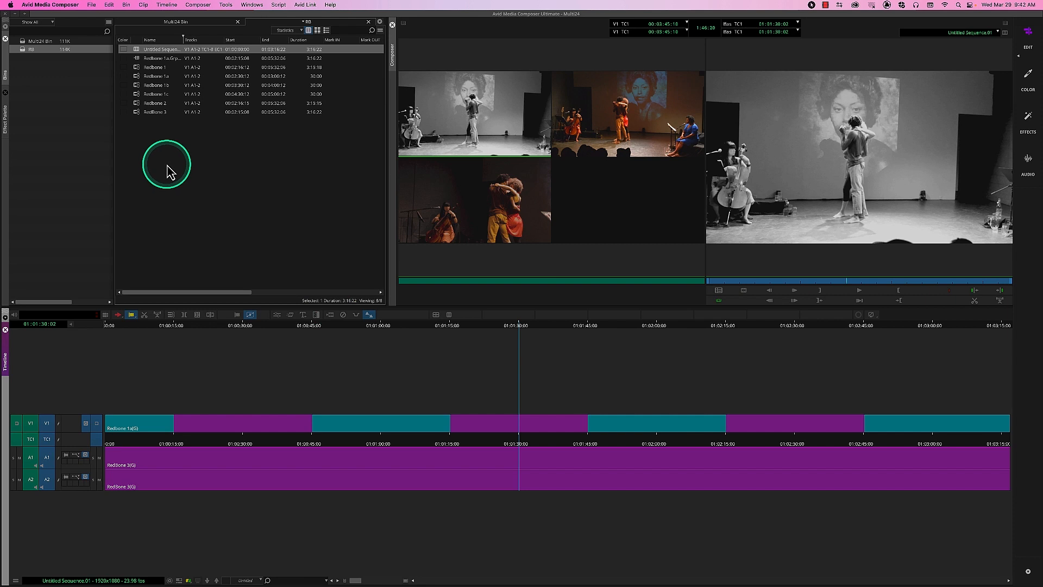
# Step: Deselect the items in the RB bin and close the Multi24 project
pyautogui.click(184, 178)
pyautogui.click(66, 121)
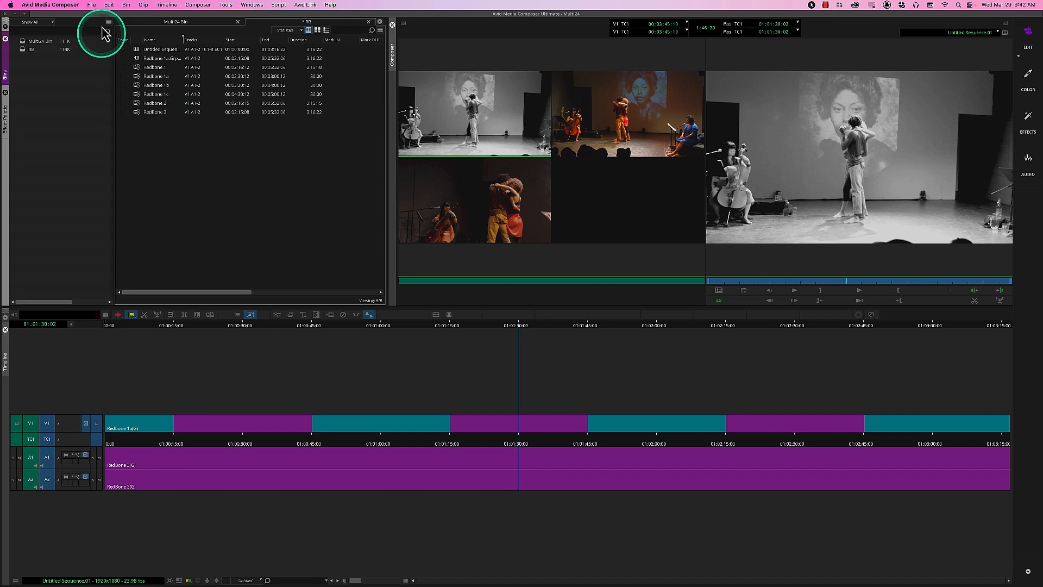
pyautogui.click(99, 7)
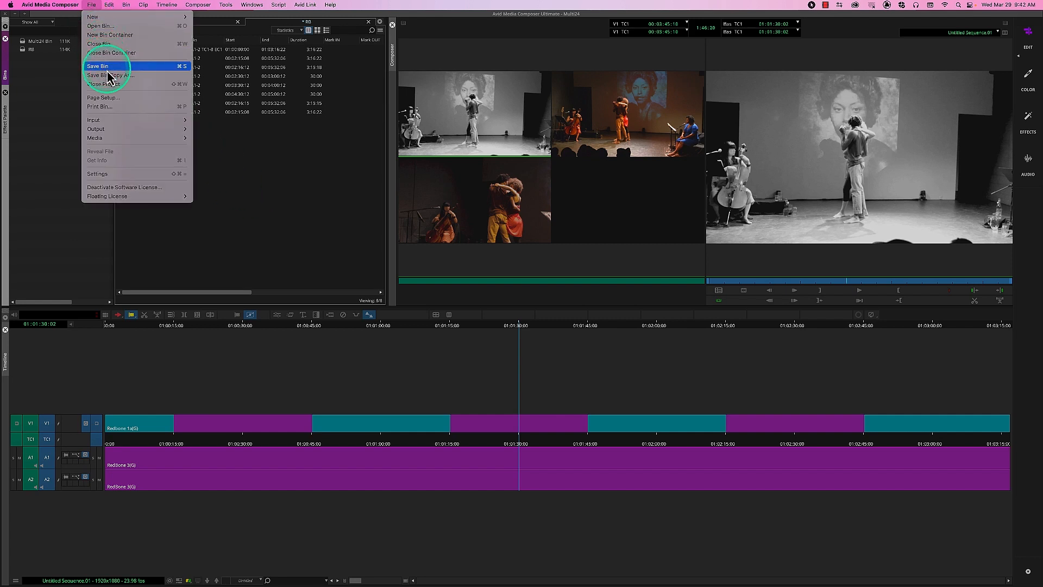
pyautogui.click(103, 84)
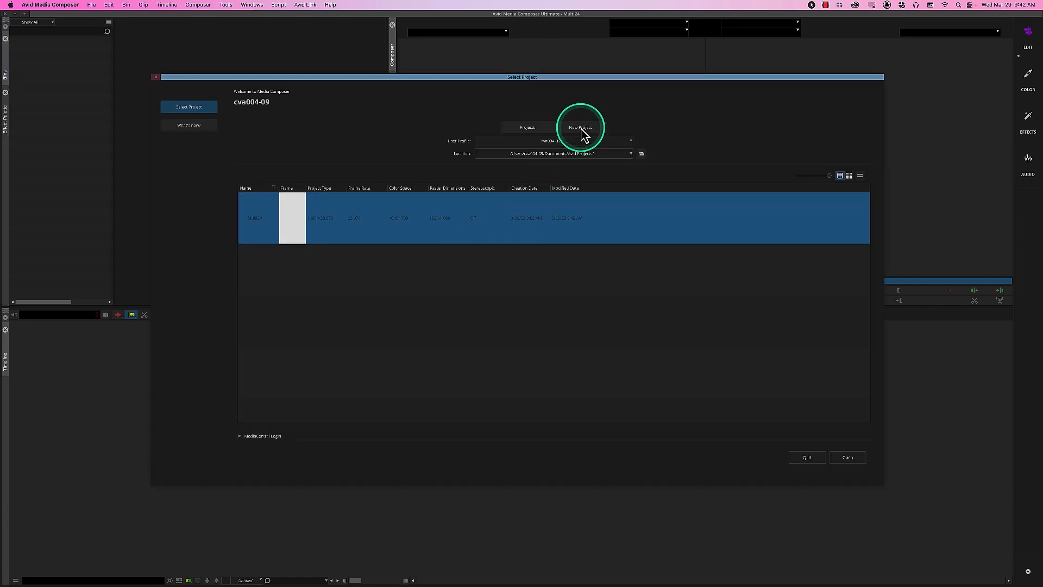
# Step: Create a new project named Multi2997 with the HD 1080 format 1080p/29.97
pyautogui.click(581, 129)
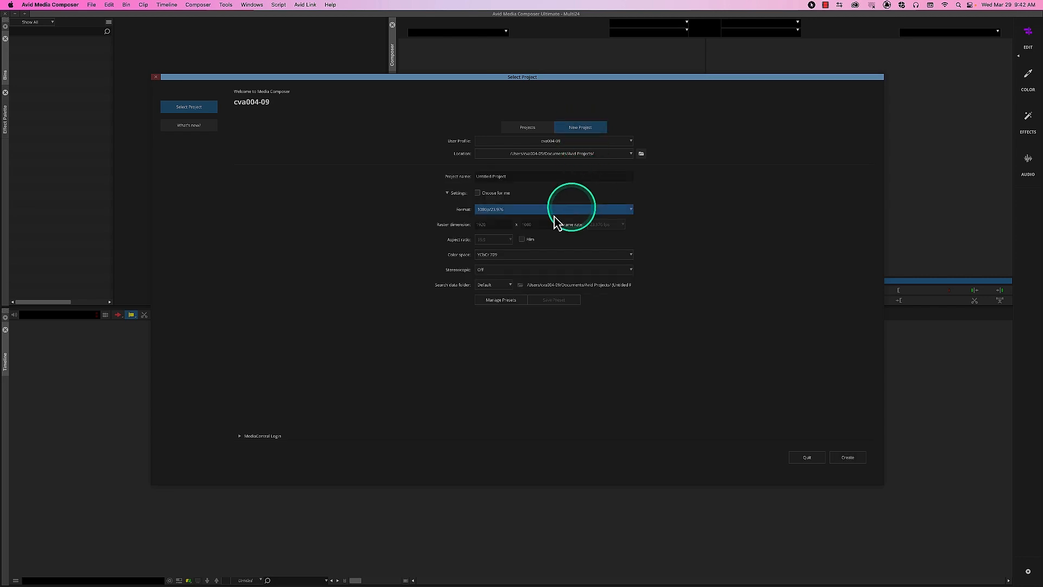
pyautogui.click(516, 214)
pyautogui.moveTo(495, 238)
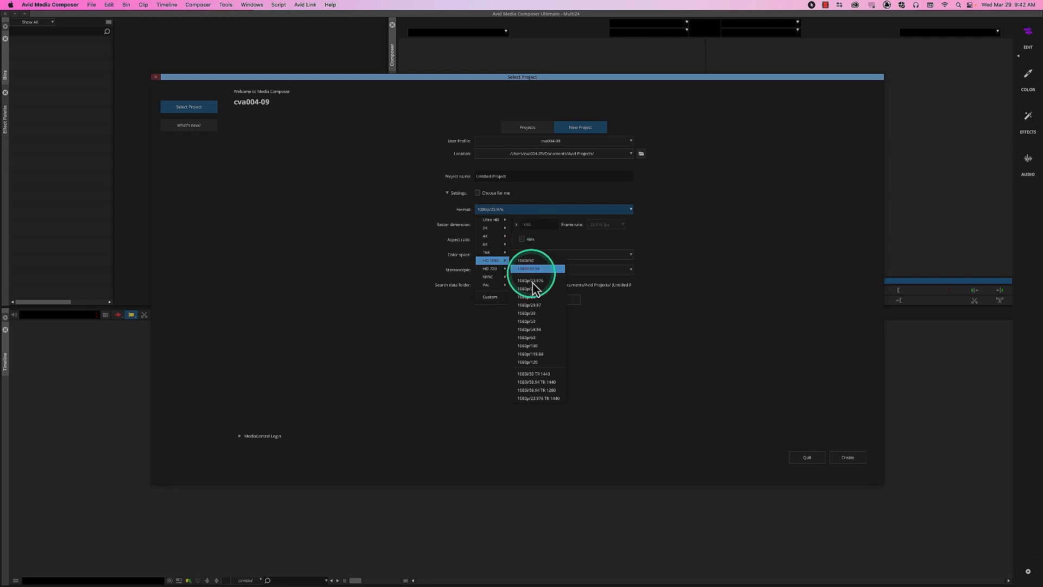
pyautogui.click(538, 306)
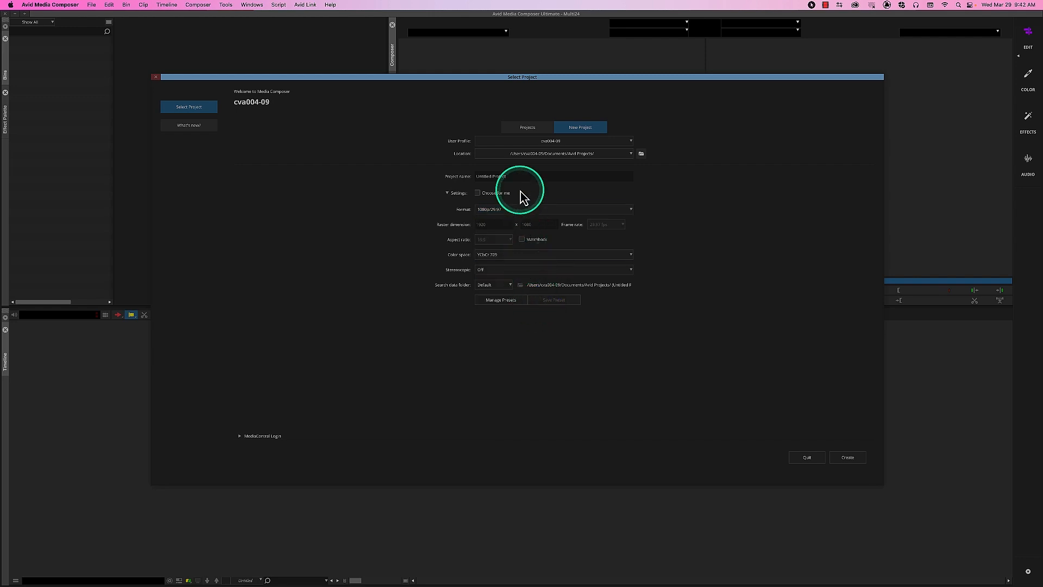
pyautogui.click(474, 176)
pyautogui.moveTo(483, 176); pyautogui.dragTo(532, 178)
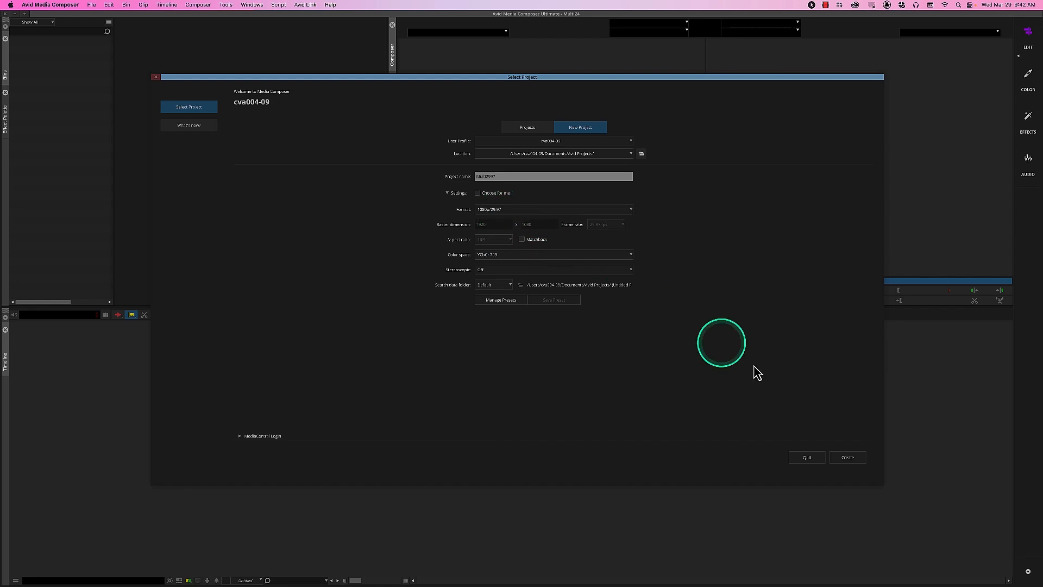
pyautogui.click(840, 463)
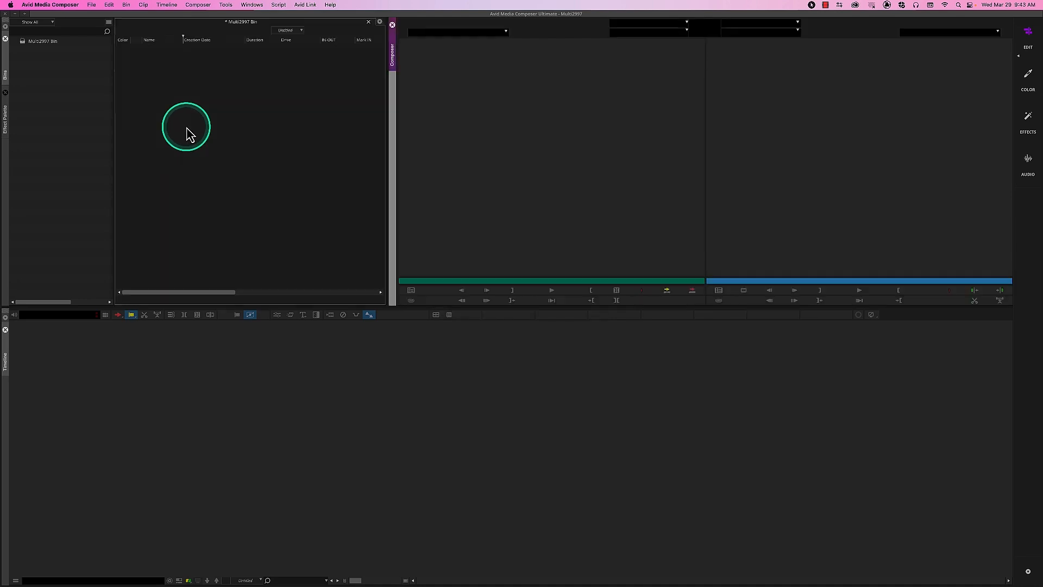
# Step: Open the Source Browser and browse to the RocheProxy folder inside the SSD's Multicamera folder
pyautogui.click(91, 5)
pyautogui.moveTo(129, 124)
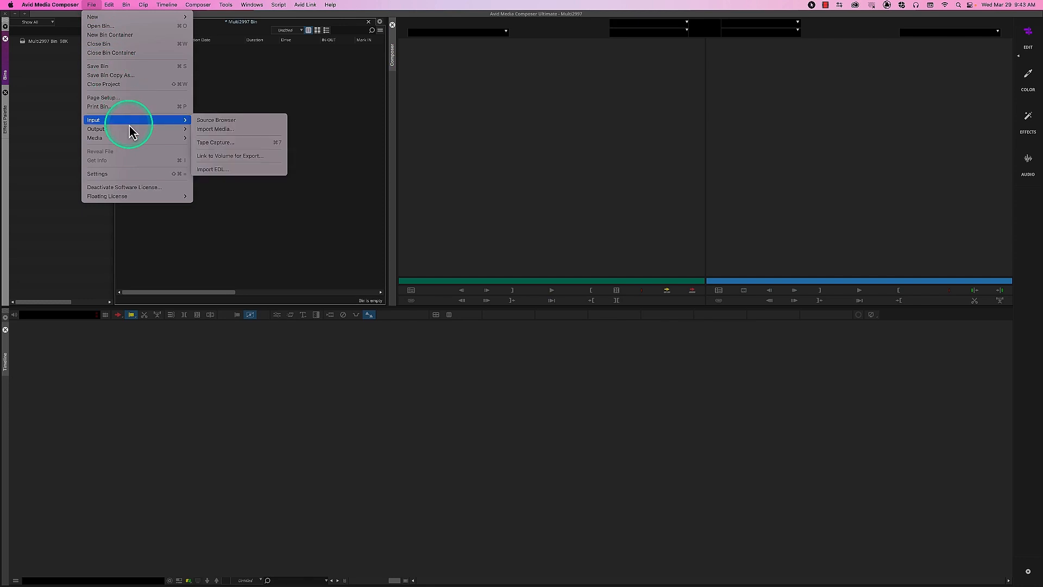
pyautogui.click(227, 122)
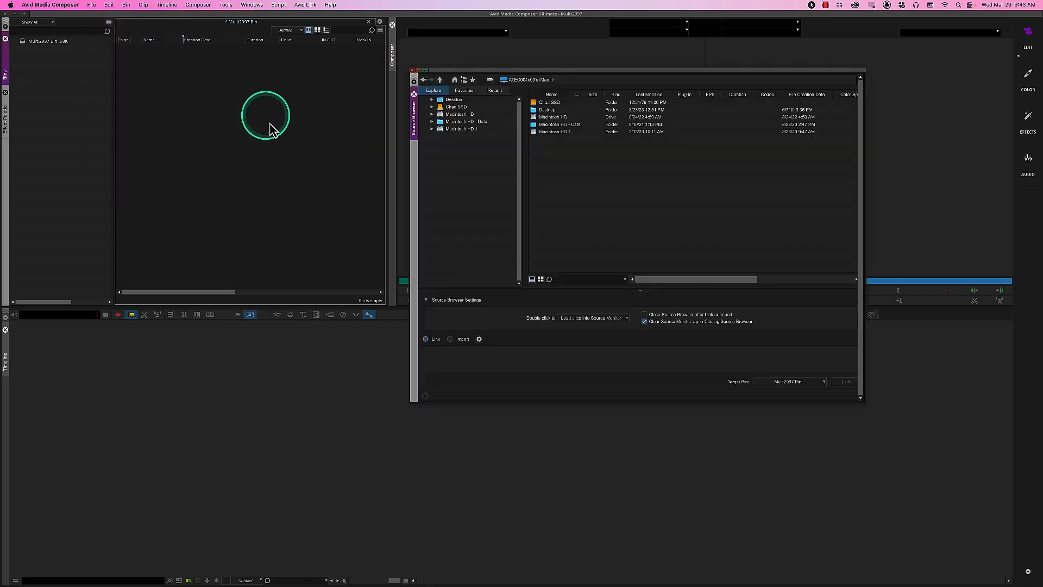
pyautogui.doubleClick(550, 104)
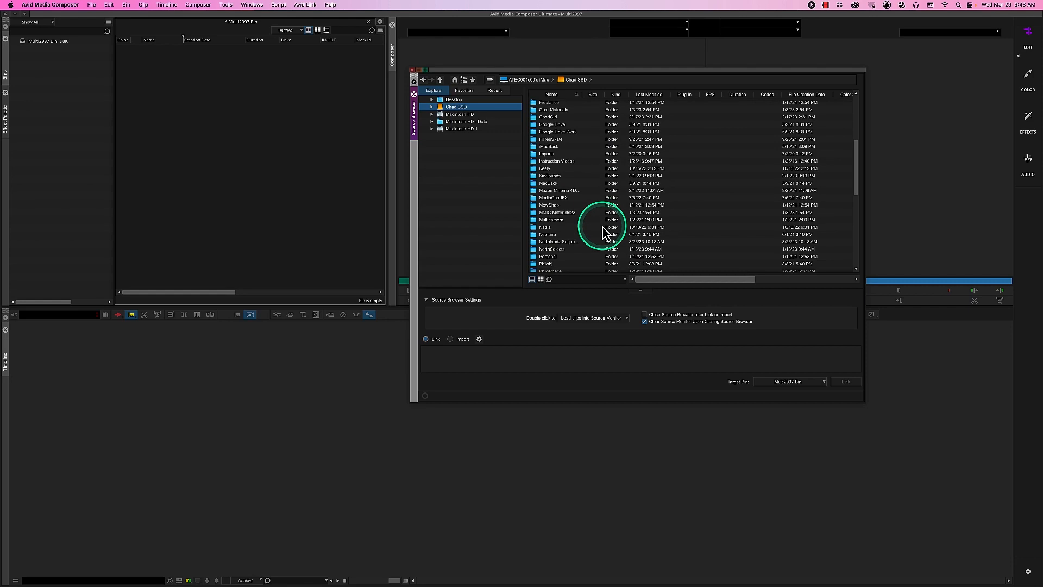
pyautogui.click(555, 219)
pyautogui.doubleClick(557, 222)
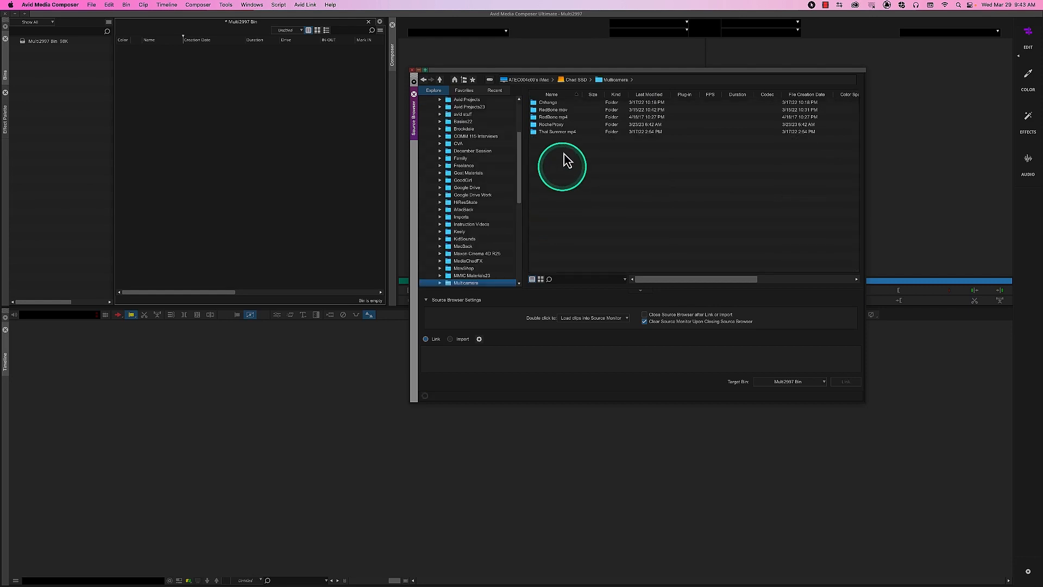
pyautogui.doubleClick(553, 125)
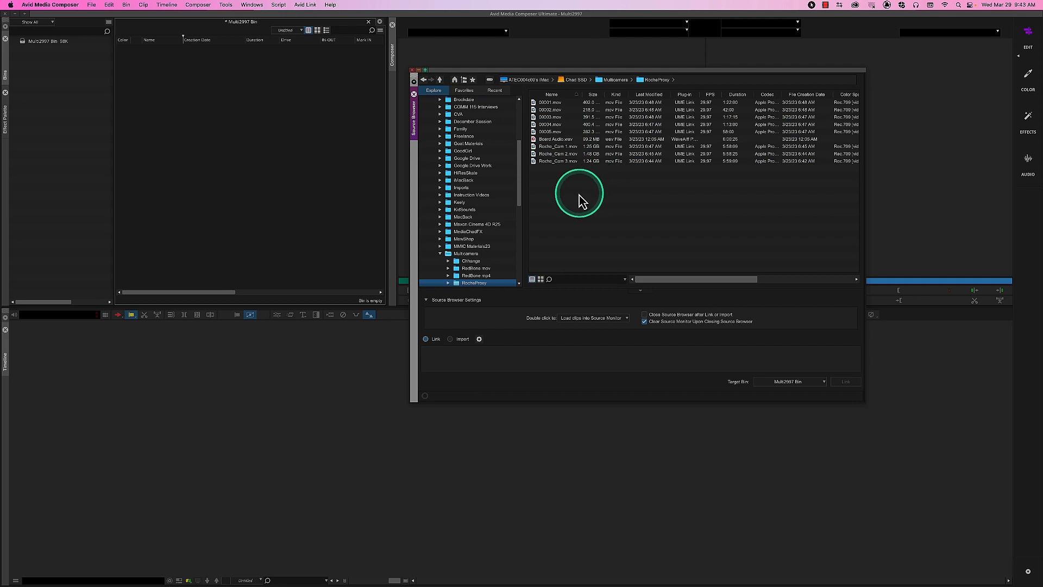
# Step: Link all RocheProxy files into the Multi2997 Bin with a 29.97 NDF start time for Board Audio.wav, and close the Source Browser
pyautogui.moveTo(567, 186); pyautogui.dragTo(532, 111)
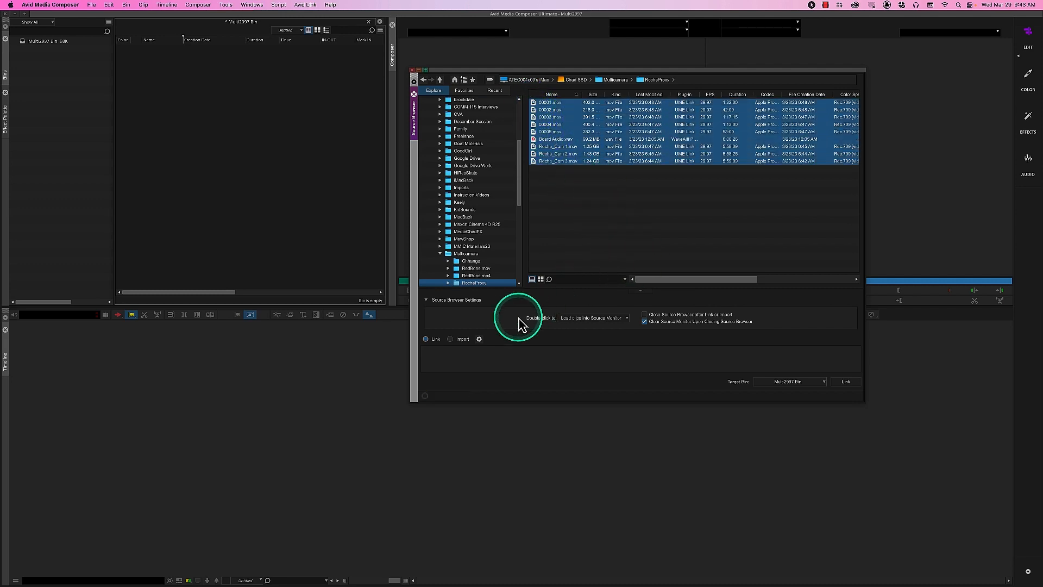
pyautogui.click(845, 383)
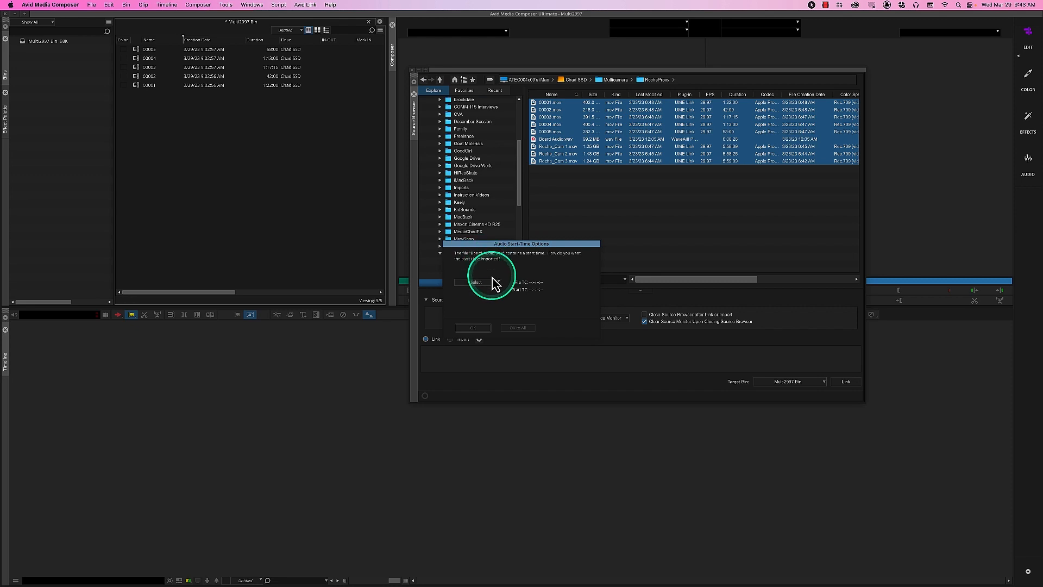
pyautogui.click(494, 282)
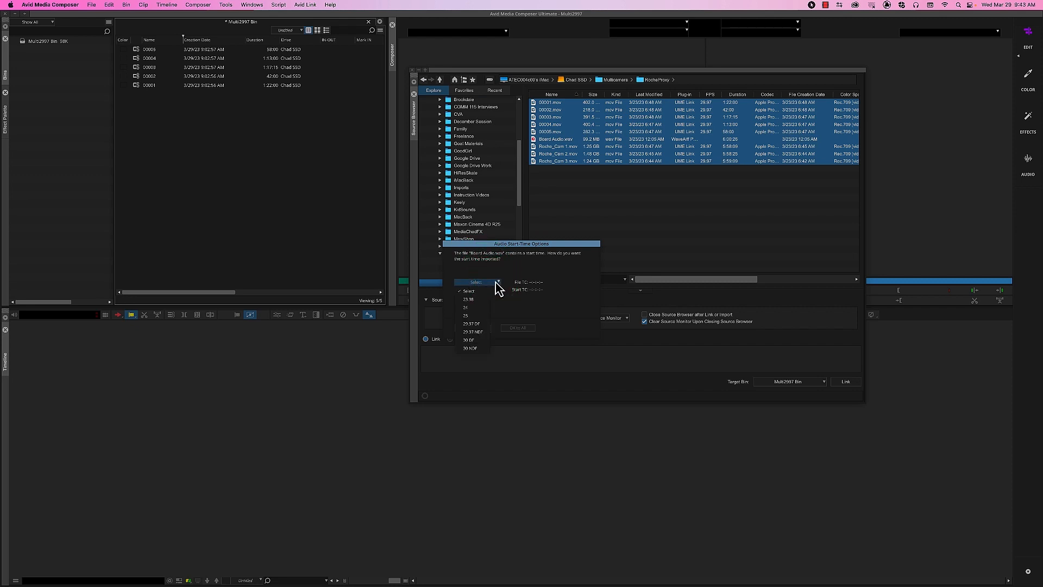
pyautogui.click(481, 333)
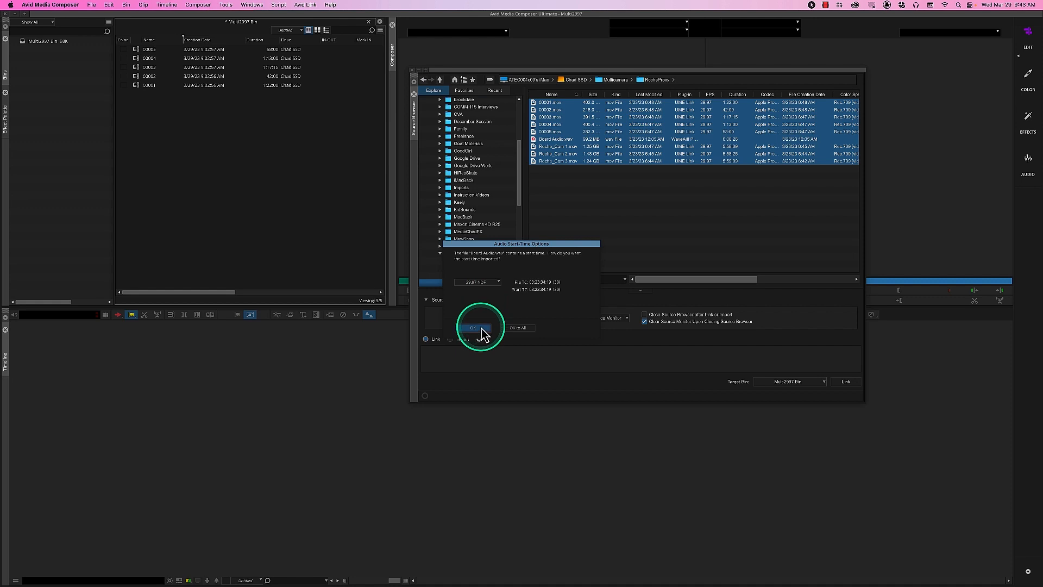
pyautogui.click(478, 329)
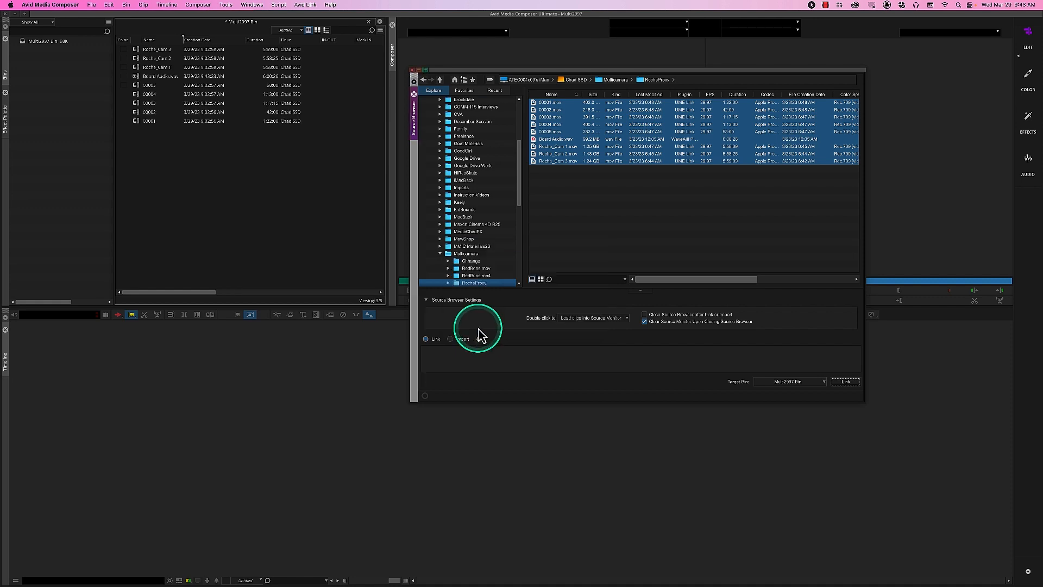
pyautogui.click(414, 95)
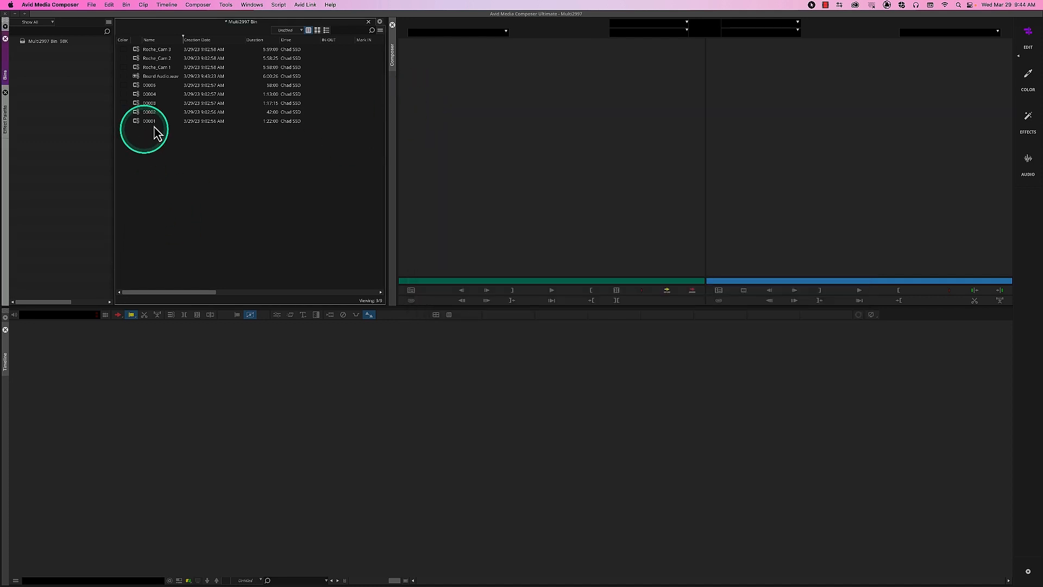
# Step: Load Roche_Cam 1 into the source monitor and play a short section from early in the clip
pyautogui.doubleClick(147, 67)
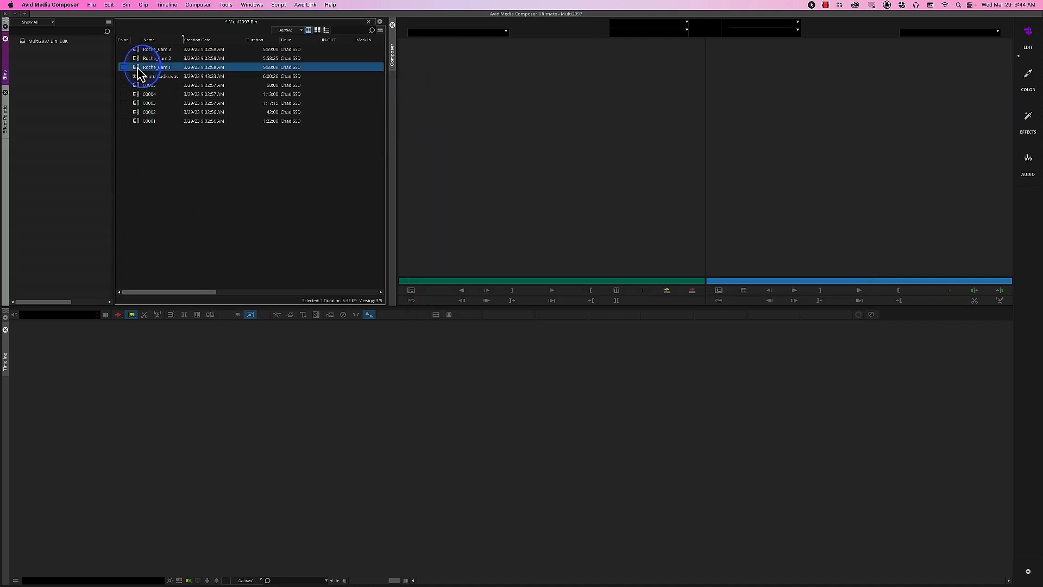
pyautogui.moveTo(466, 282); pyautogui.dragTo(451, 282)
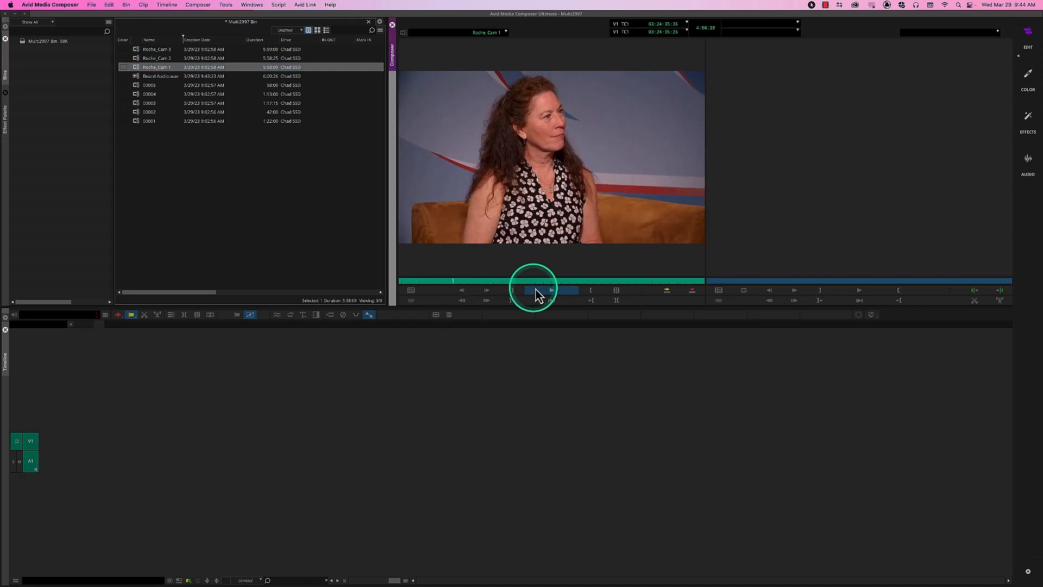
pyautogui.click(550, 290)
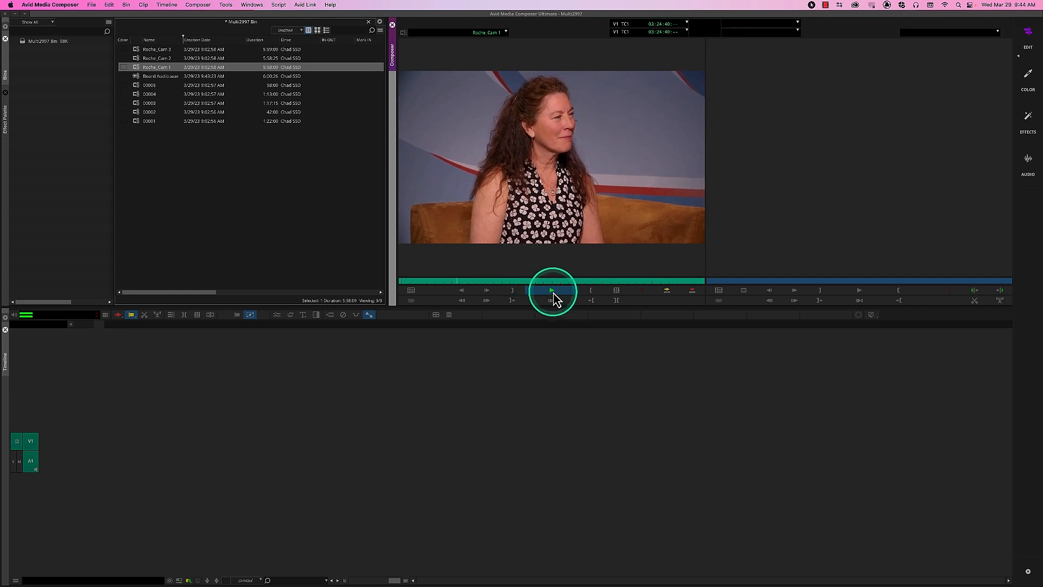
pyautogui.click(552, 292)
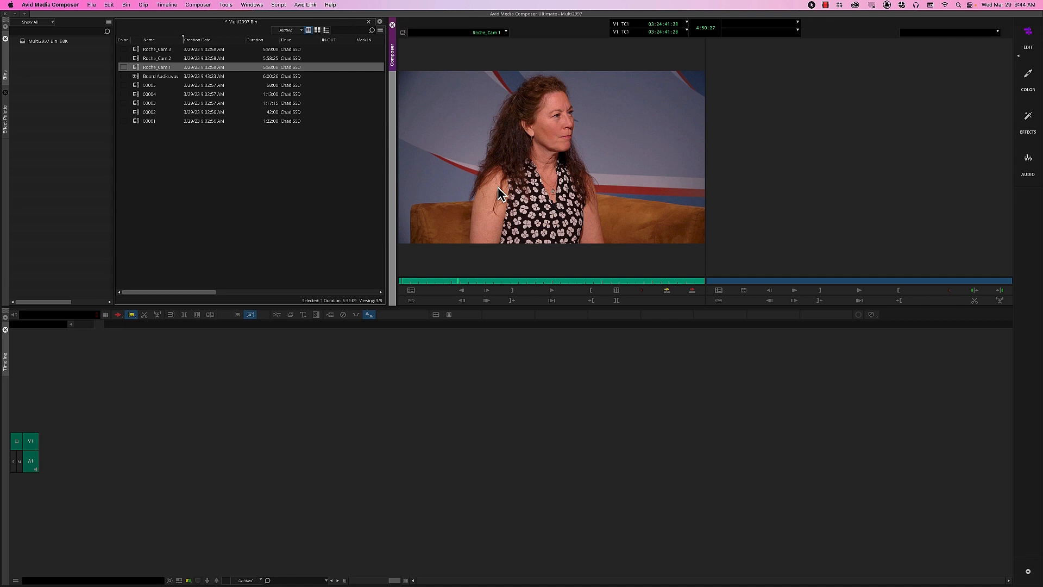
pyautogui.moveTo(465, 280); pyautogui.dragTo(457, 282)
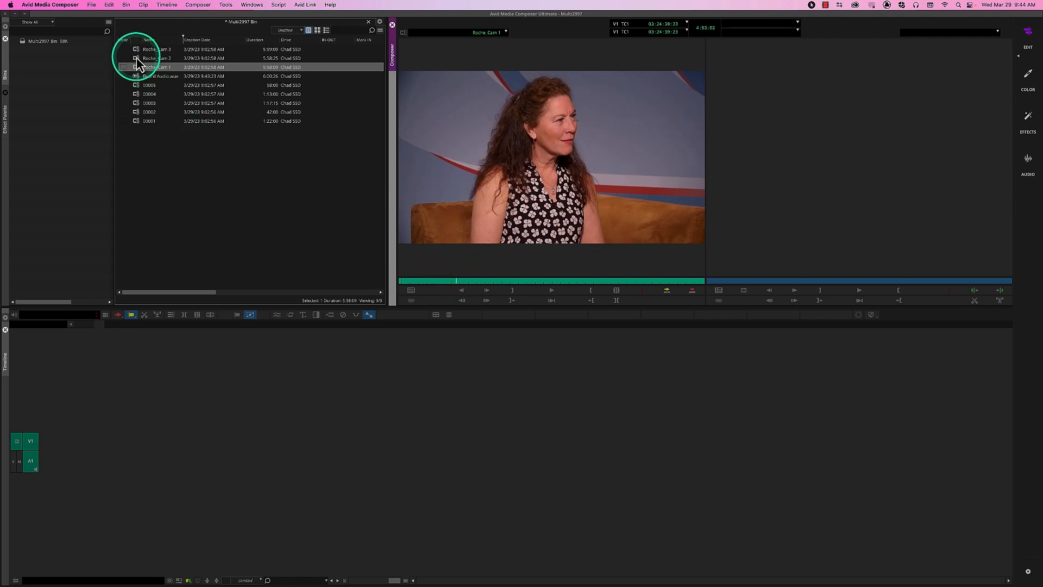
# Step: Preview Roche_Cam 2 and Roche_Cam 3 in the source monitor, playing a short section partway through each
pyautogui.doubleClick(136, 59)
pyautogui.click(480, 282)
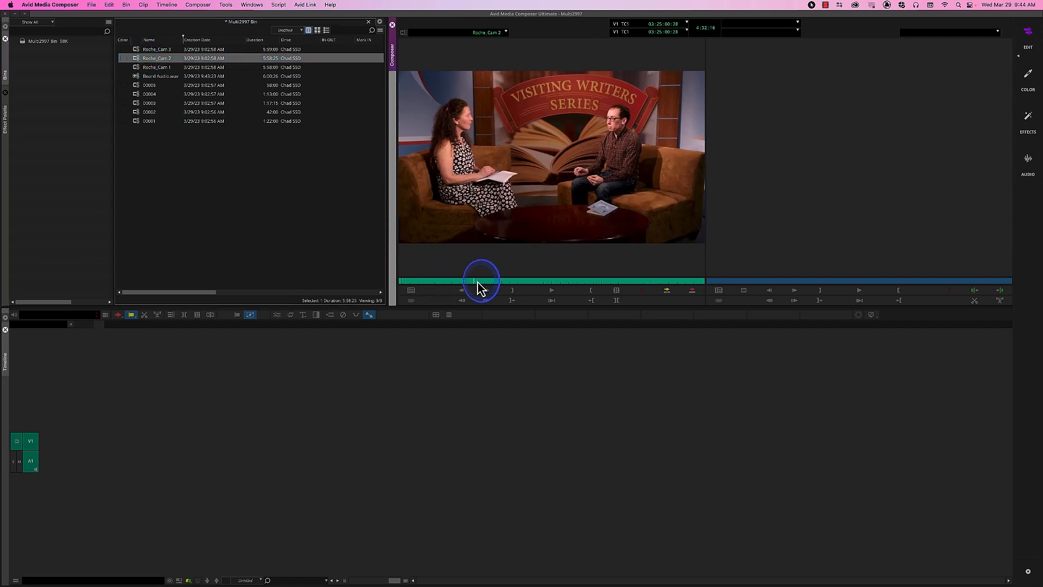
pyautogui.click(551, 292)
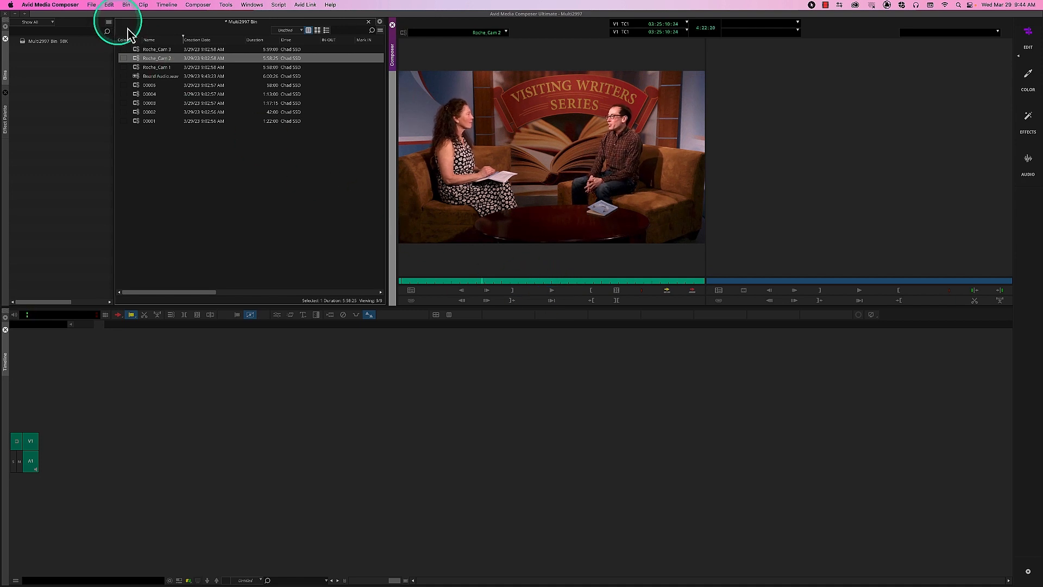
pyautogui.click(138, 50)
pyautogui.doubleClick(138, 50)
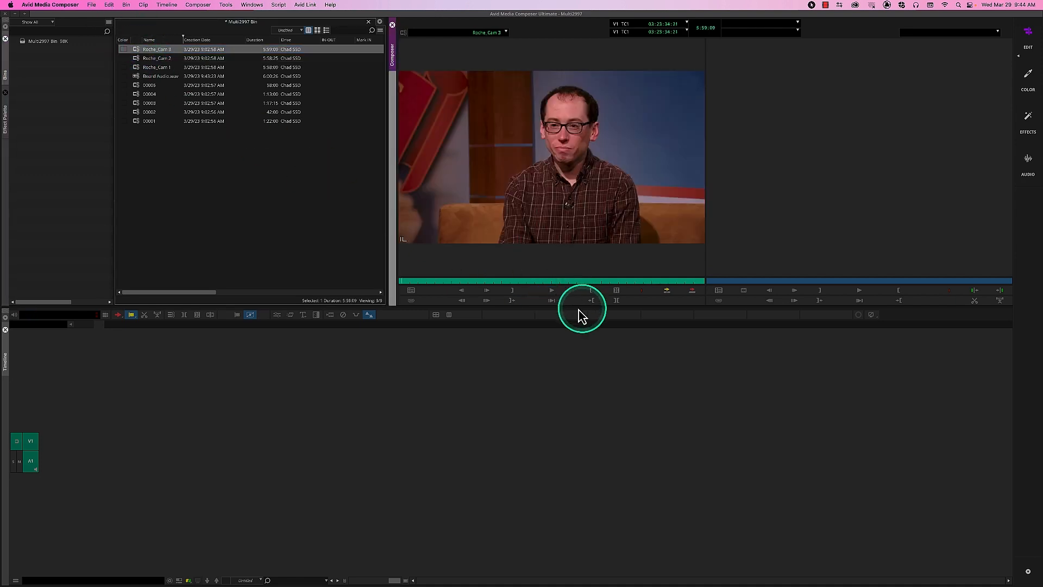
pyautogui.click(520, 280)
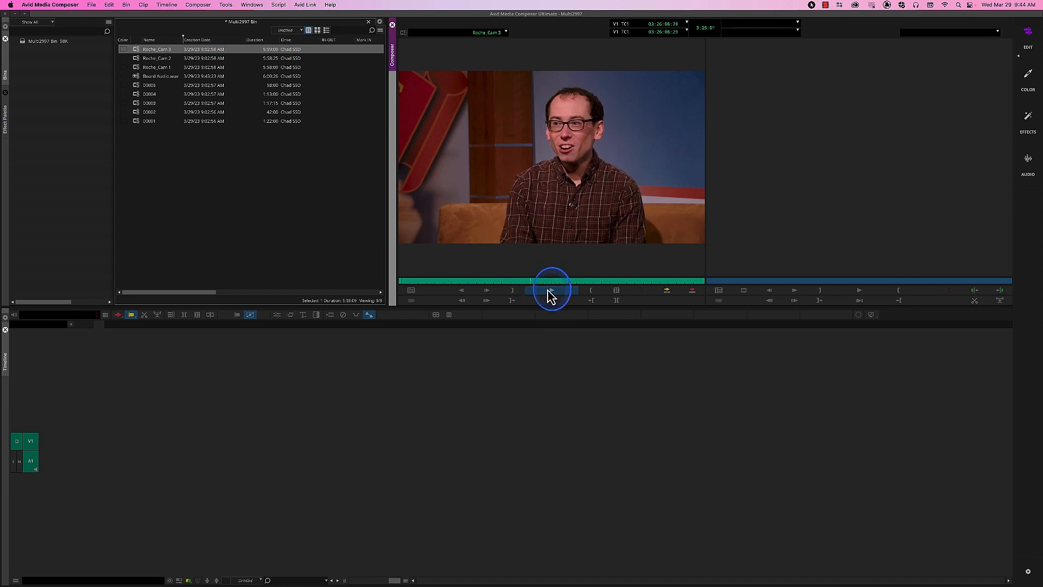
pyautogui.click(551, 290)
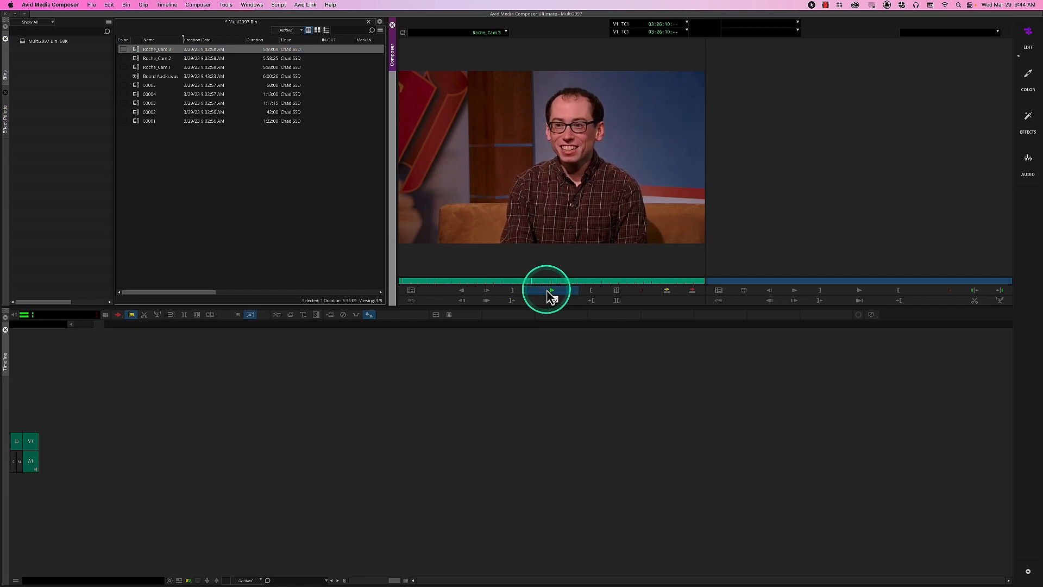
pyautogui.click(550, 291)
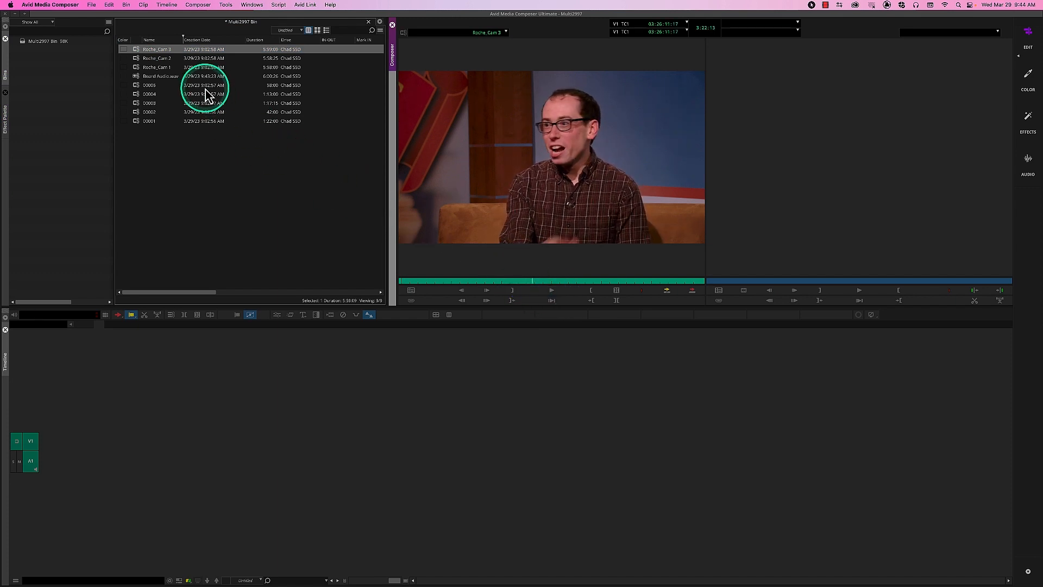
# Step: Load Board Audio.wav into the source monitor and listen to a short section partway through
pyautogui.doubleClick(139, 76)
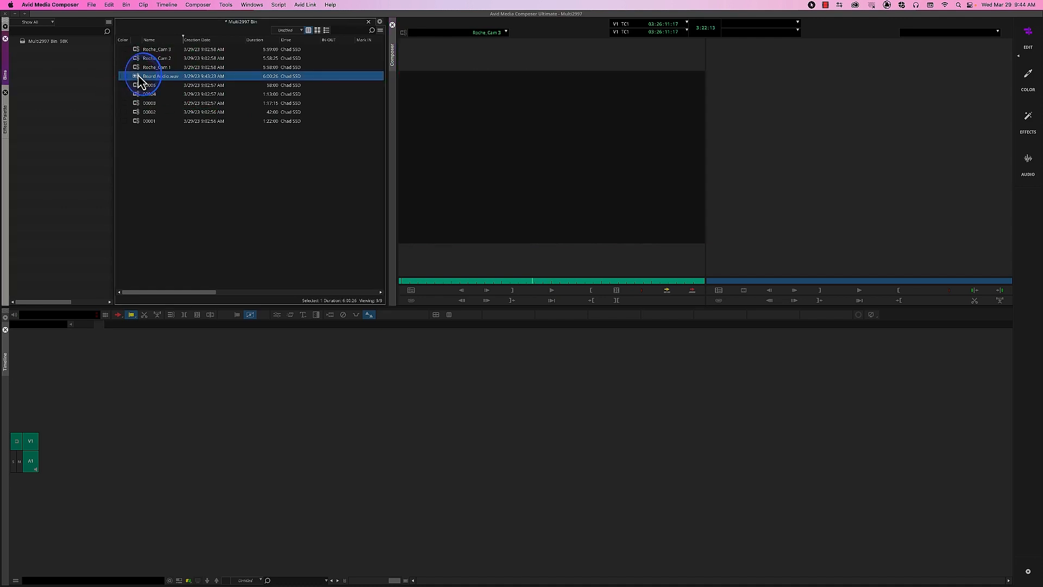
pyautogui.click(467, 281)
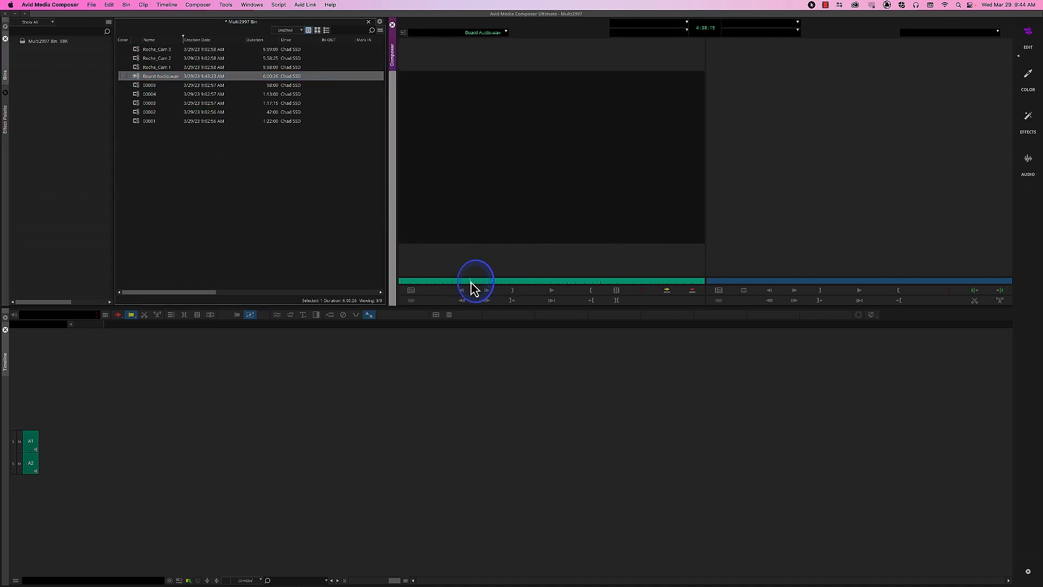
pyautogui.click(556, 291)
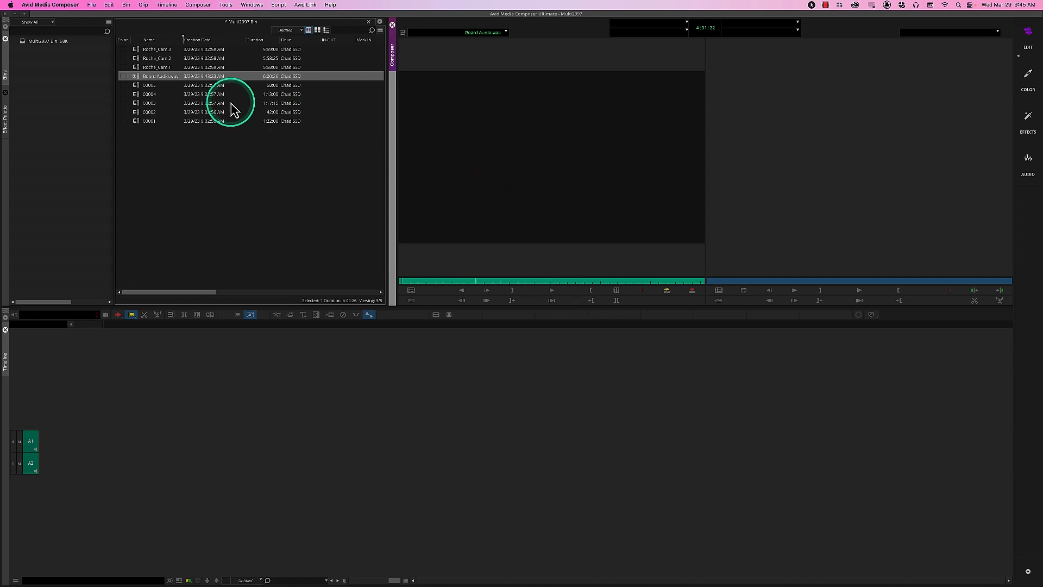
# Step: Play a section of control-room clip 00001 in the source monitor and load clip 00002 to view it
pyautogui.click(136, 121)
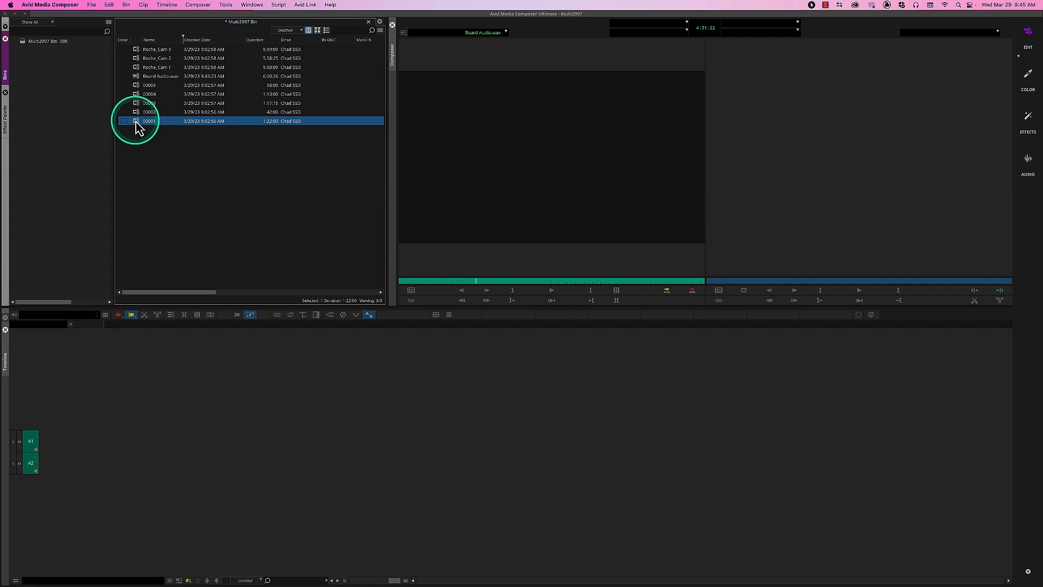
pyautogui.doubleClick(136, 123)
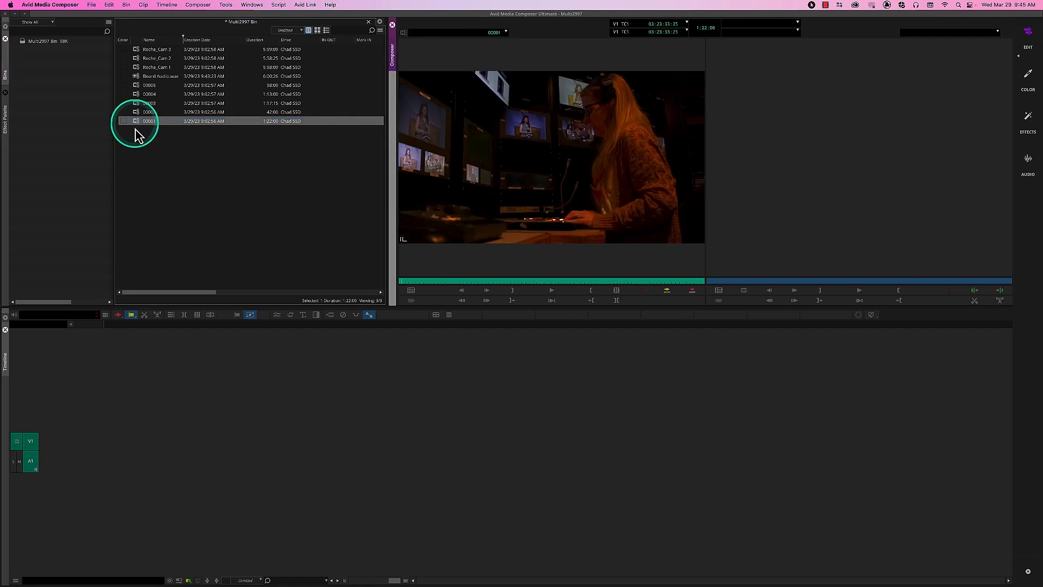
pyautogui.click(494, 281)
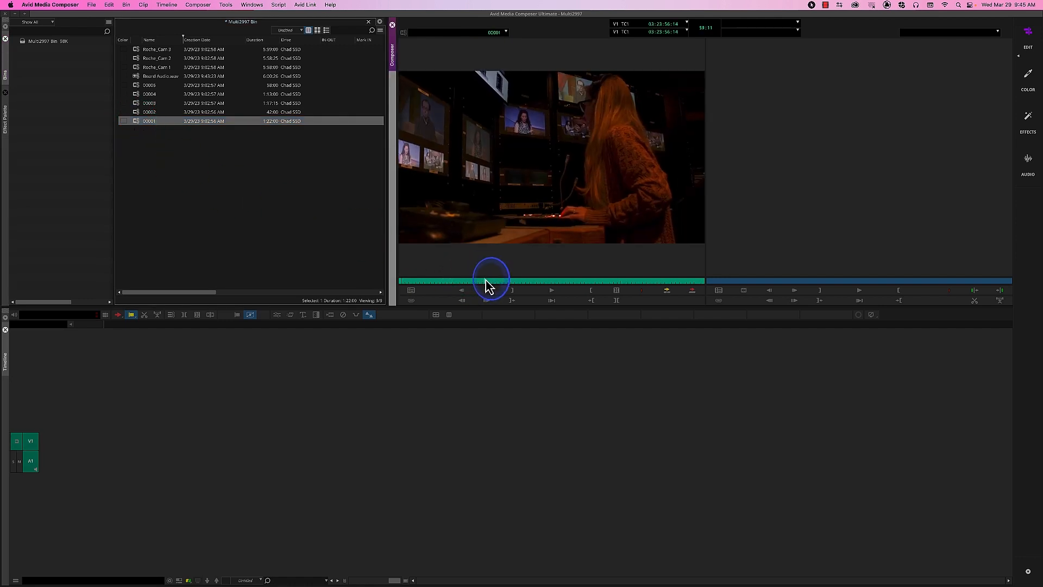
pyautogui.click(554, 290)
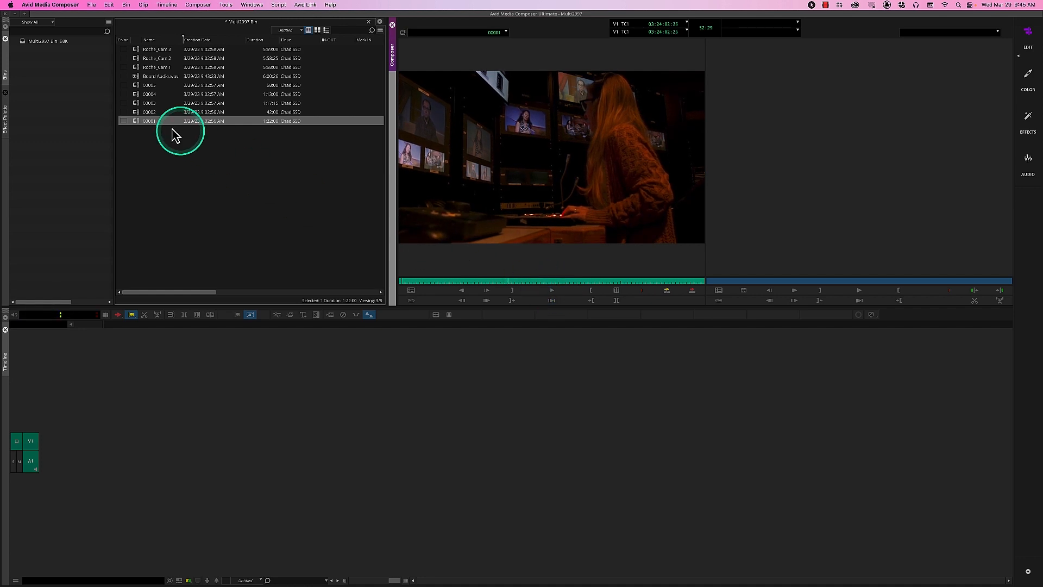
pyautogui.click(138, 113)
pyautogui.doubleClick(139, 114)
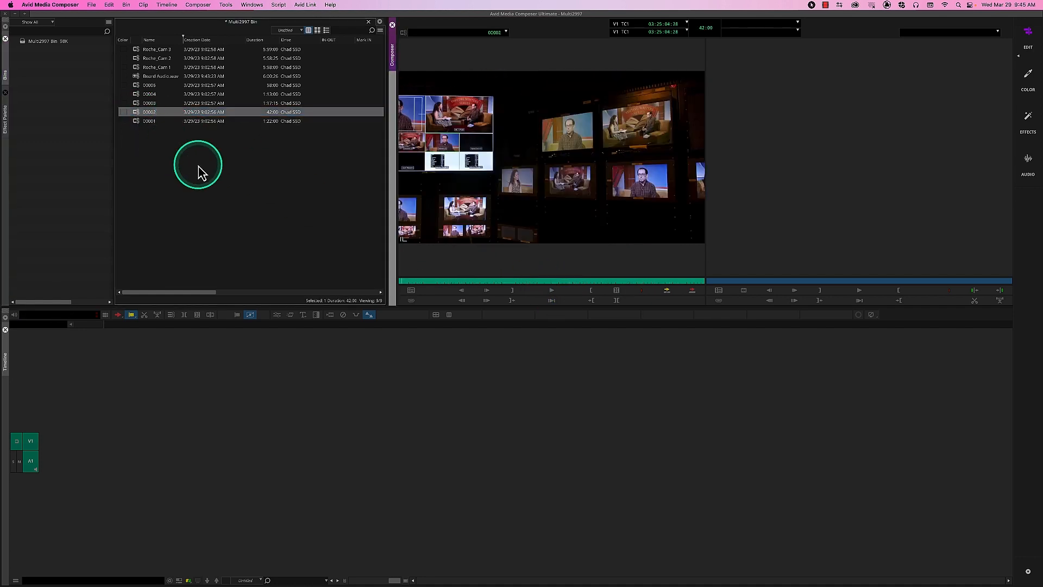
# Step: Load control-room clip 00003 into the source monitor and play a short section partway through
pyautogui.click(147, 113)
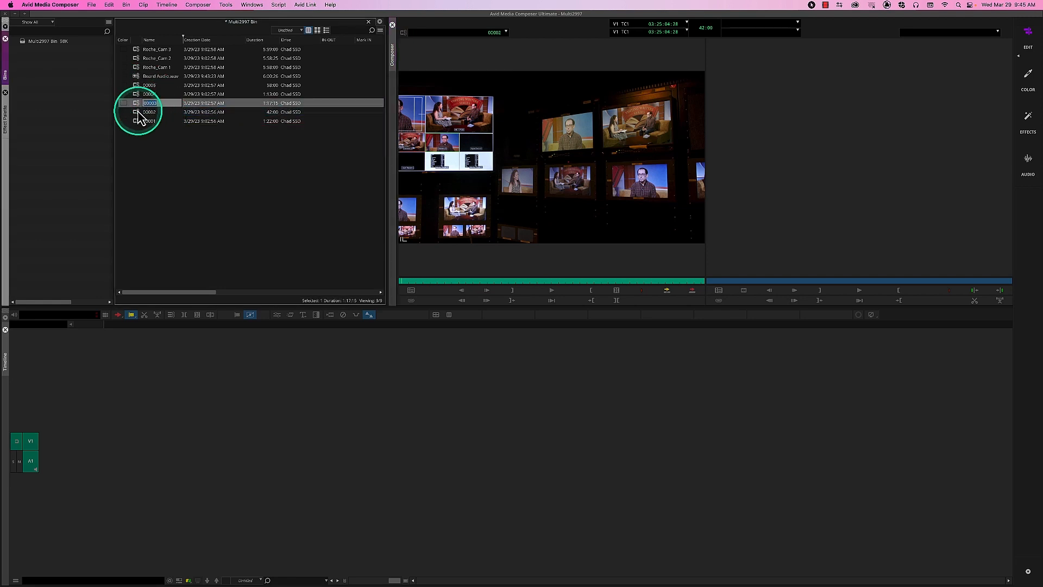
pyautogui.doubleClick(142, 103)
pyautogui.moveTo(470, 282); pyautogui.dragTo(524, 282)
pyautogui.click(568, 291)
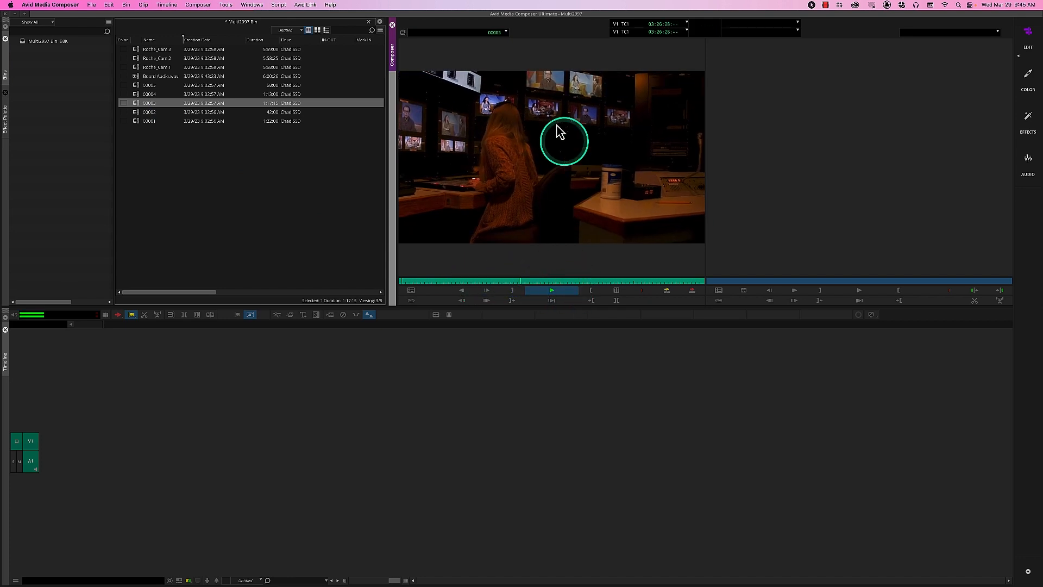
pyautogui.click(551, 291)
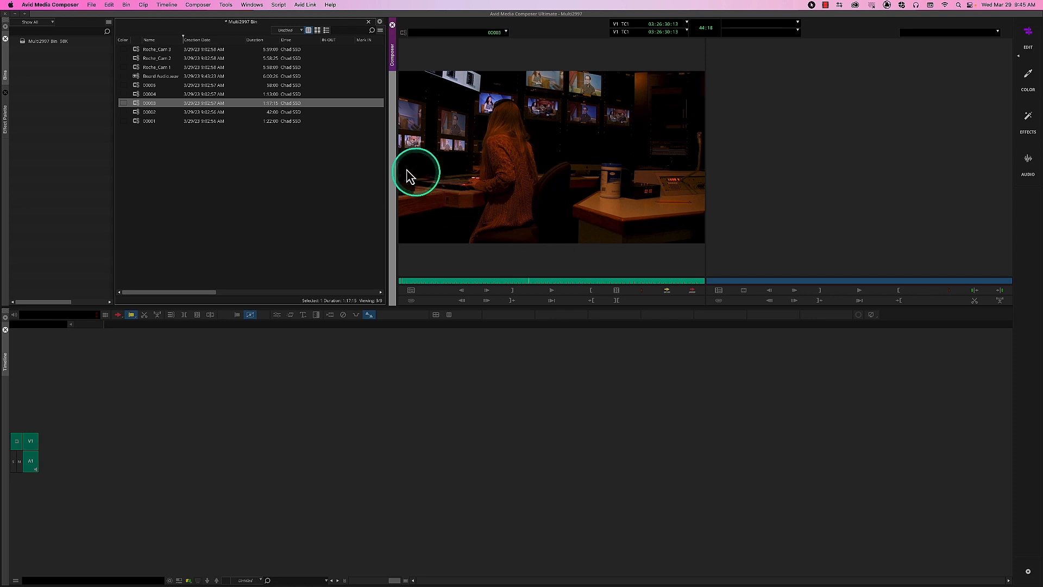
# Step: Load control-room clip 00005 into the source monitor, play a short section near its middle, and deselect the clip
pyautogui.doubleClick(139, 85)
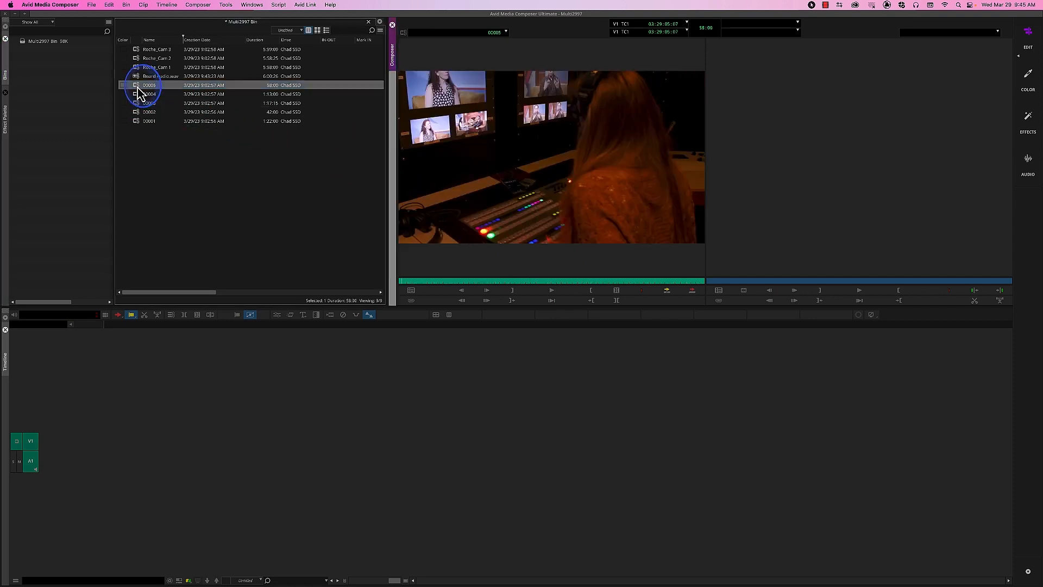
pyautogui.click(522, 281)
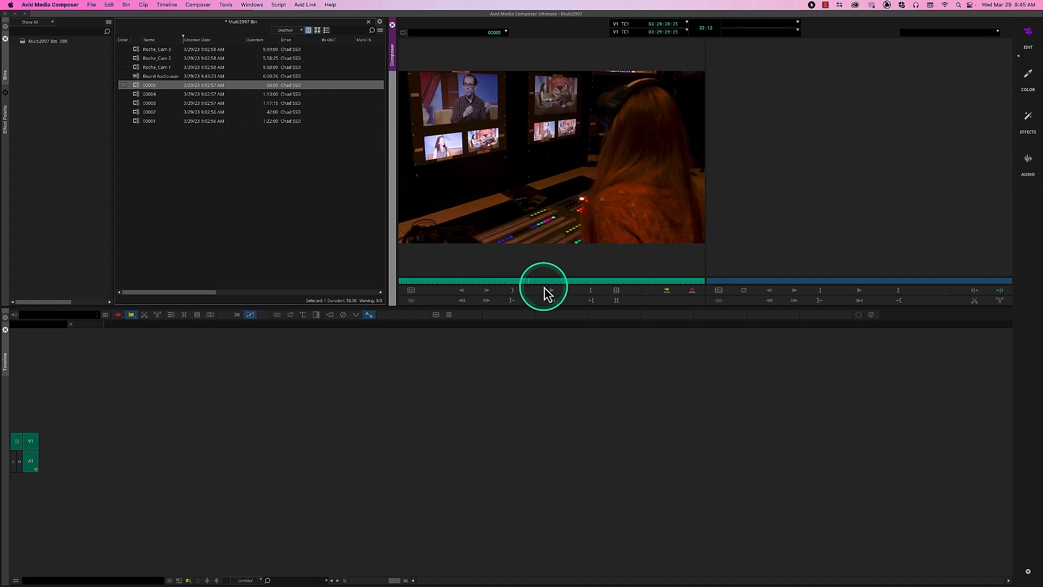
pyautogui.click(548, 291)
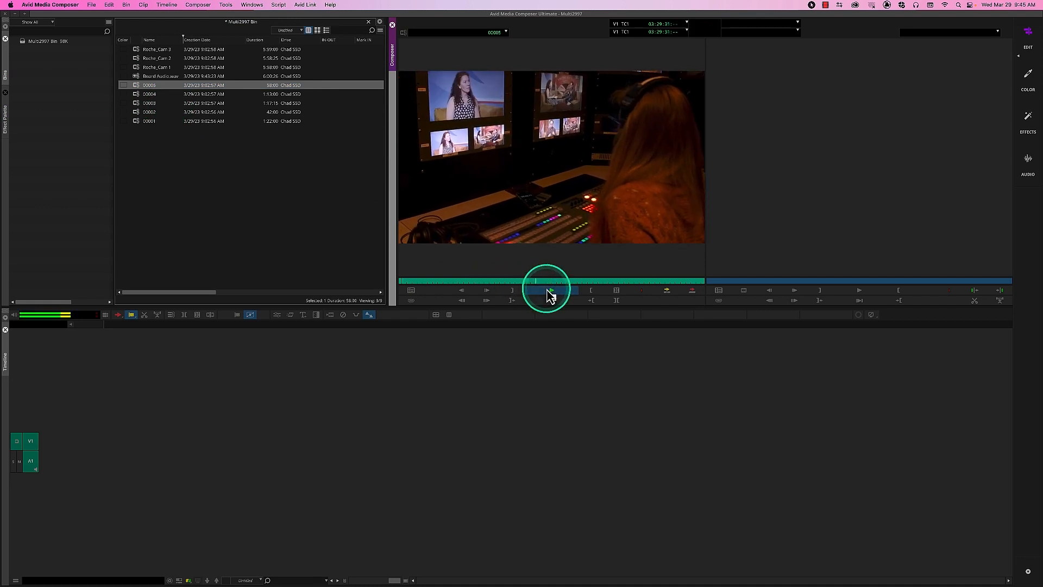
pyautogui.click(550, 292)
pyautogui.click(226, 174)
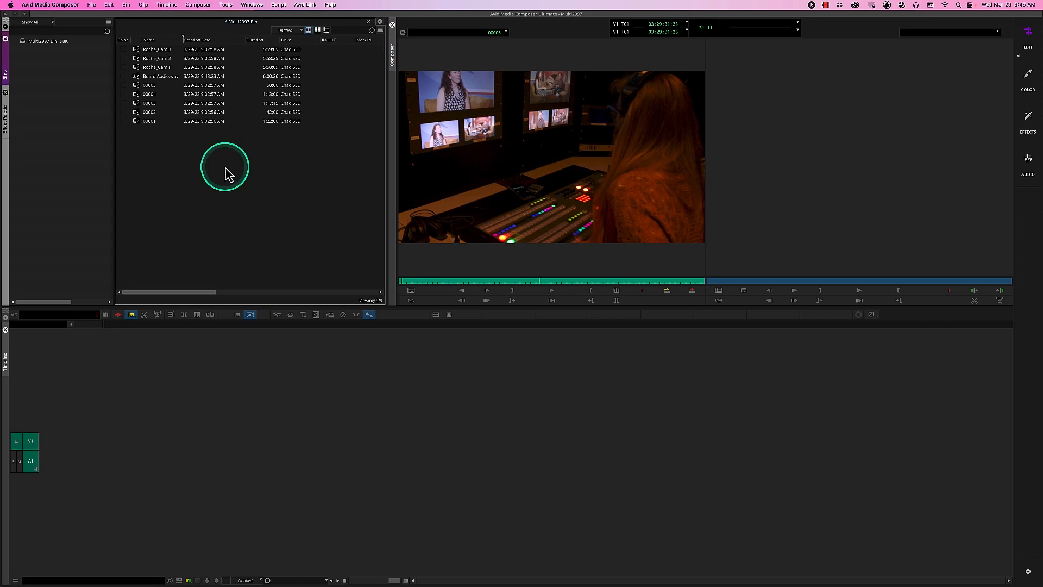
# Step: Create an AutoSequence from control-room clips 00001 through 00005 and scrub through its timeline from the first clip to the last
pyautogui.click(207, 162)
pyautogui.click(142, 123)
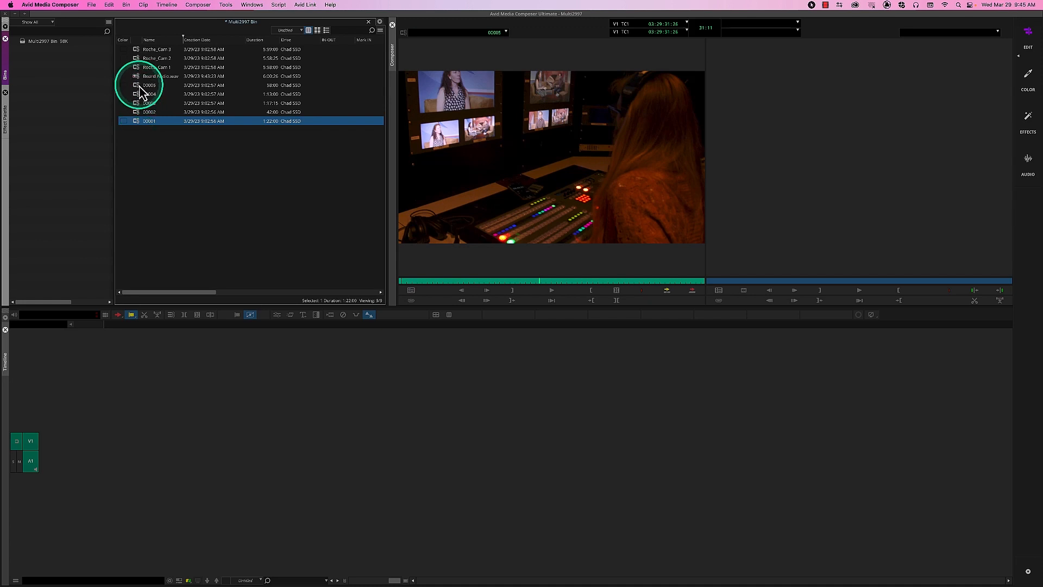
pyautogui.keyDown('shift'); pyautogui.click(142, 87); pyautogui.keyUp('shift')
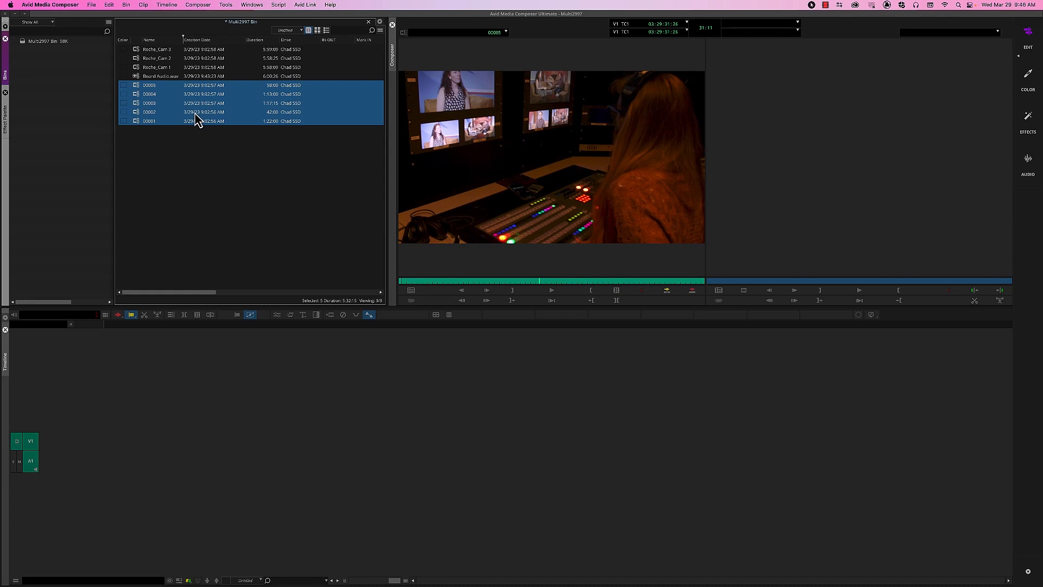
pyautogui.moveTo(197, 116); pyautogui.dragTo(143, 94)
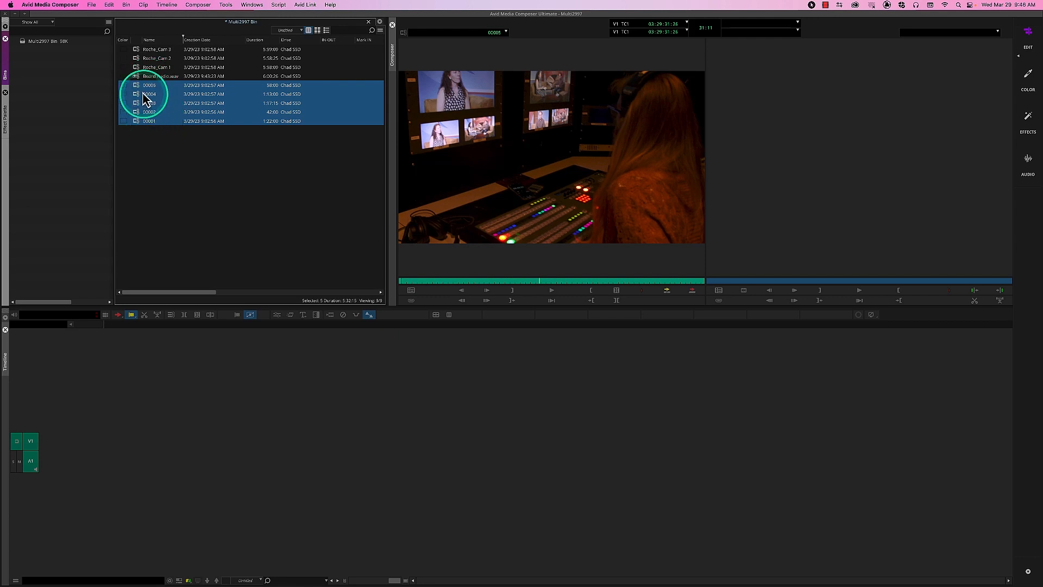
pyautogui.rightClick(140, 88)
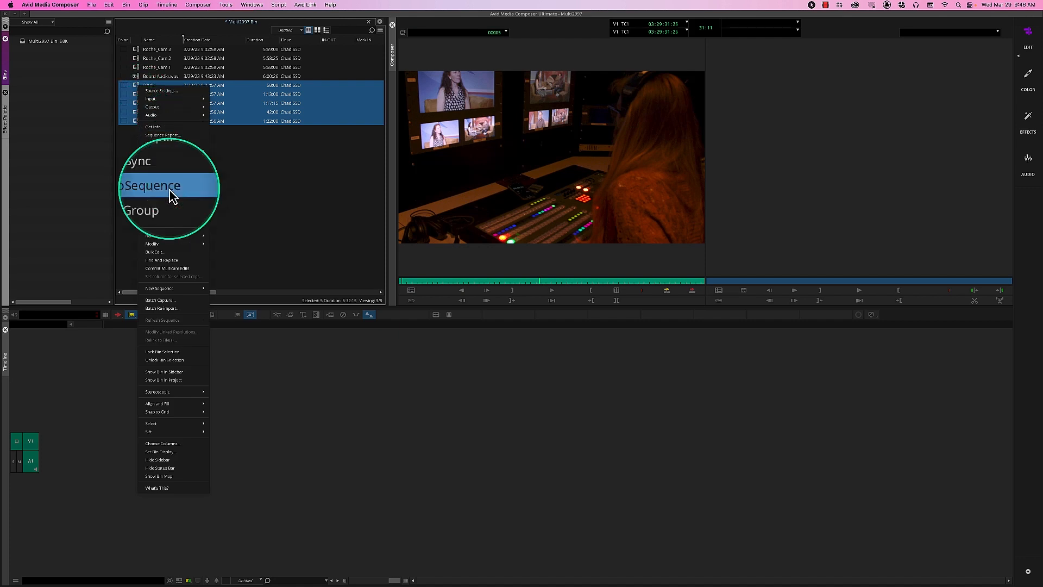
pyautogui.click(144, 5)
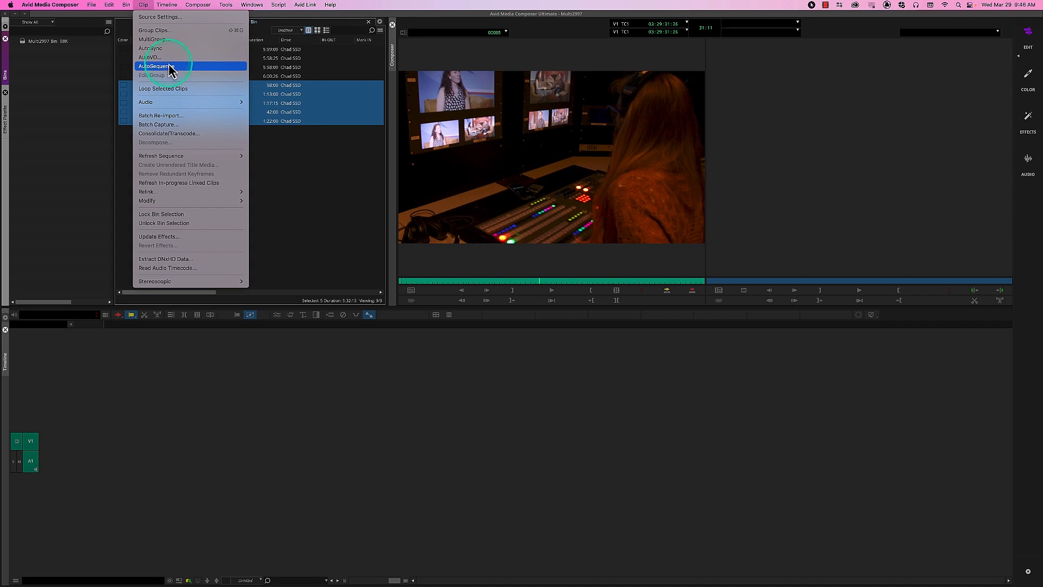
pyautogui.click(169, 65)
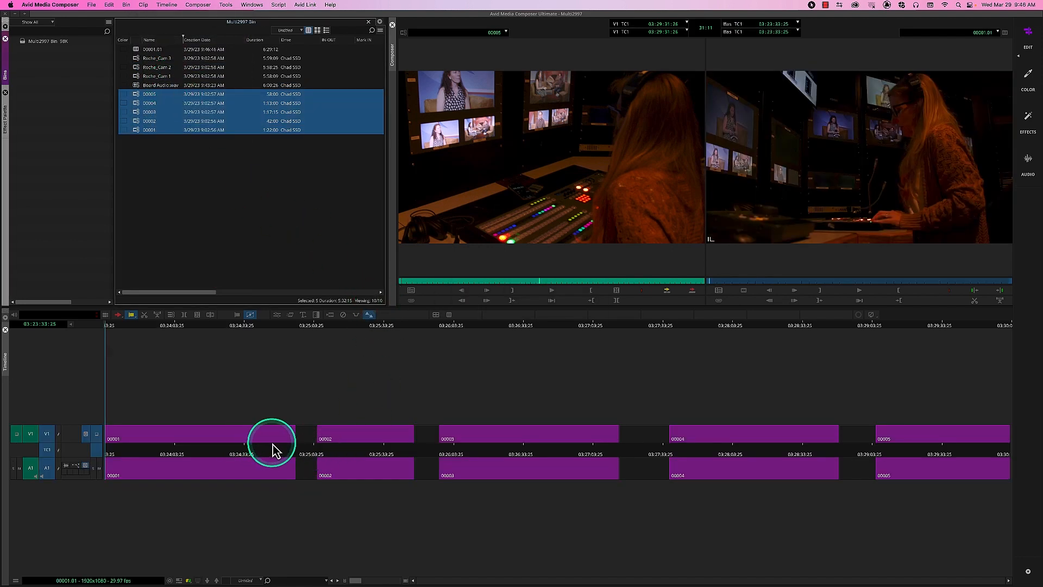
pyautogui.moveTo(258, 455); pyautogui.dragTo(910, 457)
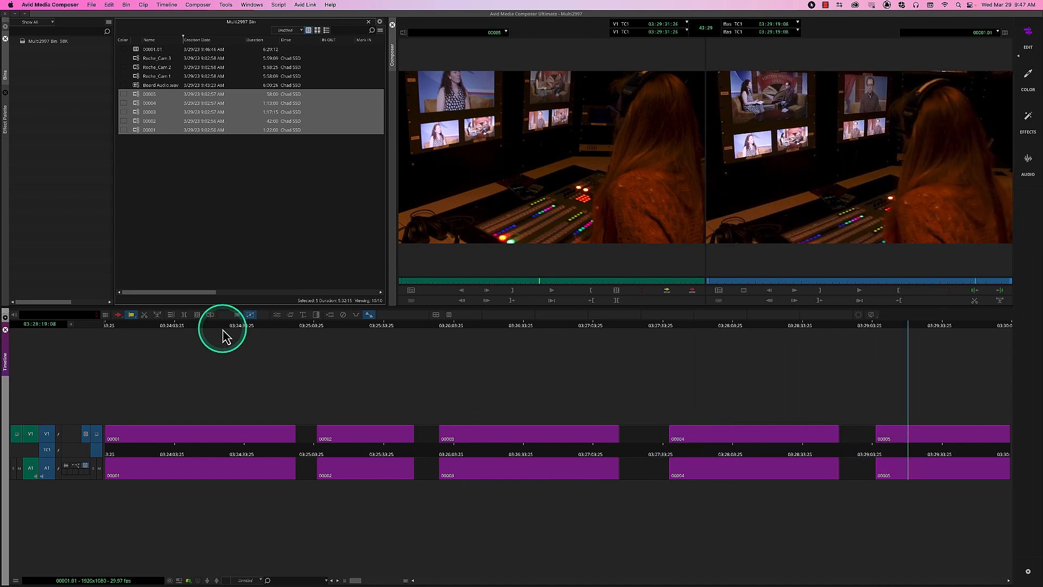
# Step: Delete the AutoSequence made from the control-room clips from the bin
pyautogui.click(136, 49)
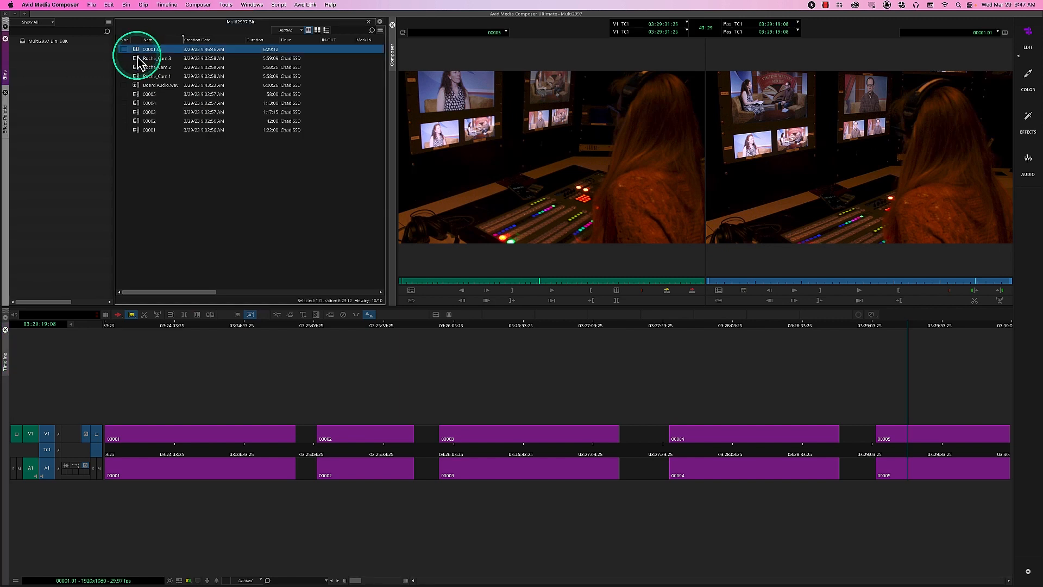
pyautogui.moveTo(312, 353); pyautogui.dragTo(353, 408)
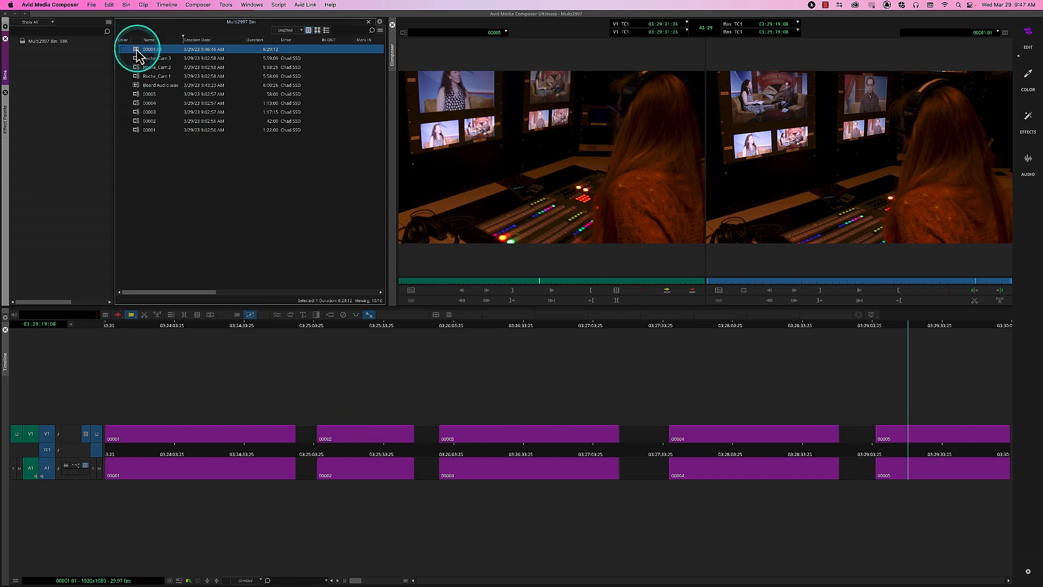
pyautogui.press('Delete')
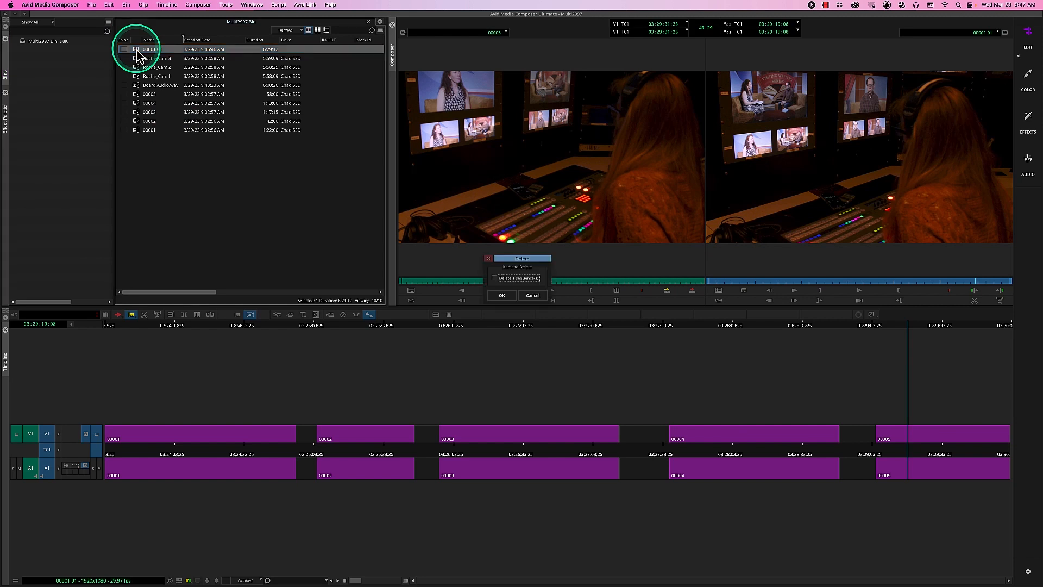
pyautogui.click(494, 277)
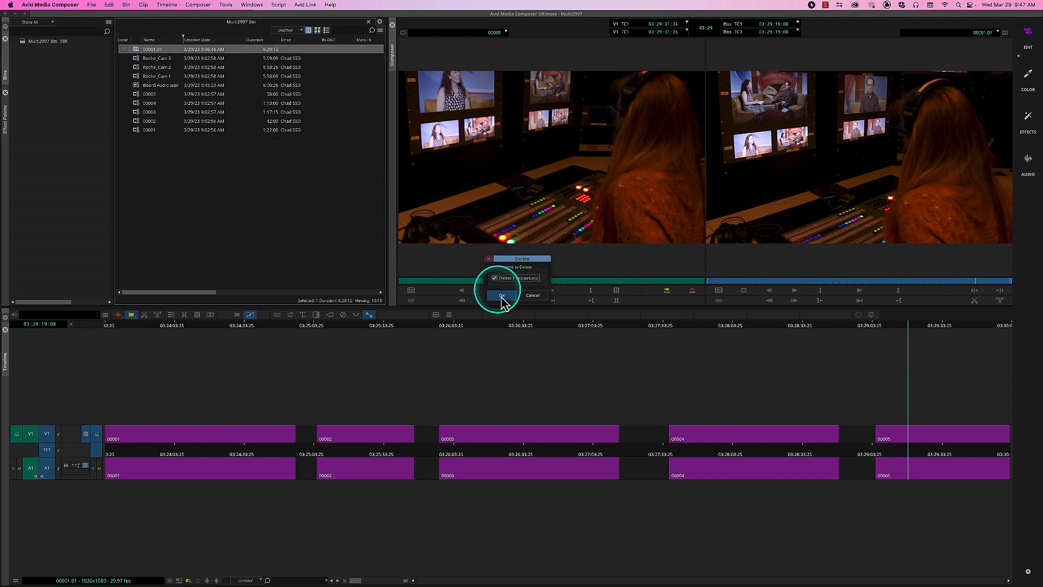
pyautogui.click(501, 296)
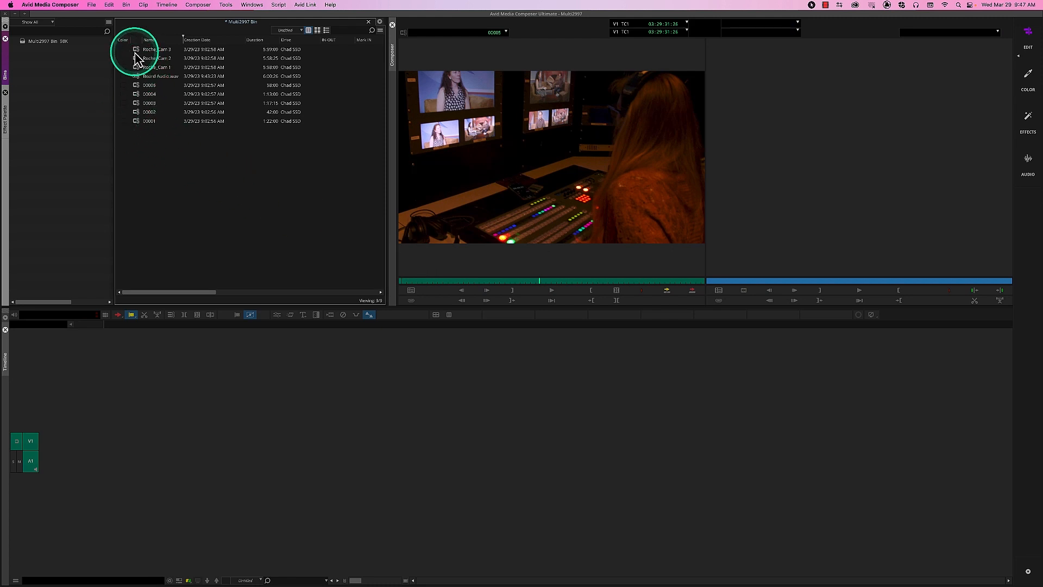
# Step: Sort the bin by clip name in ascending order
pyautogui.moveTo(136, 59)
pyautogui.mouseDown()
pyautogui.moveTo(135, 51)
pyautogui.moveTo(140, 130)
pyautogui.mouseUp()
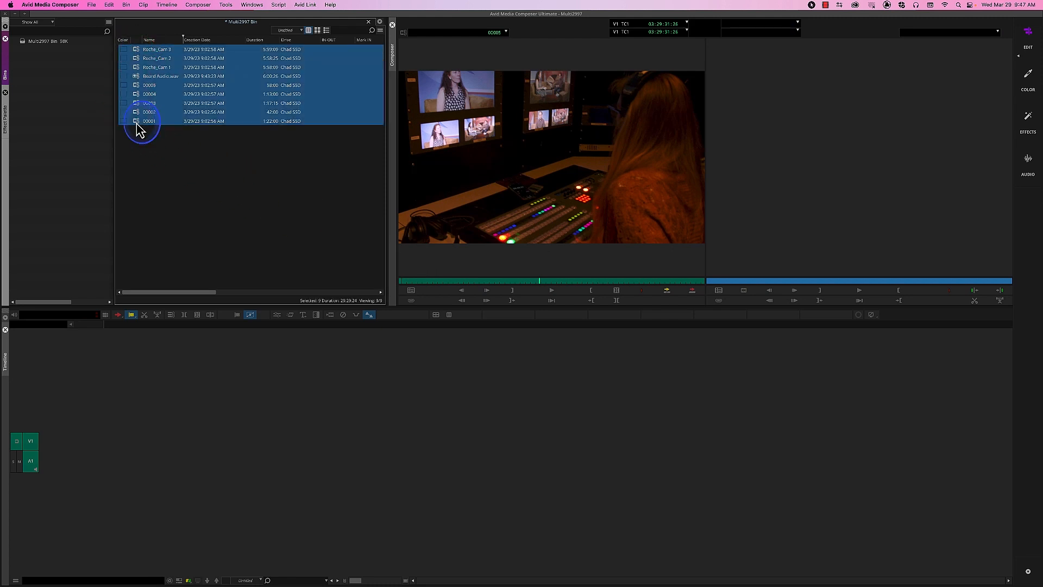
pyautogui.click(163, 41)
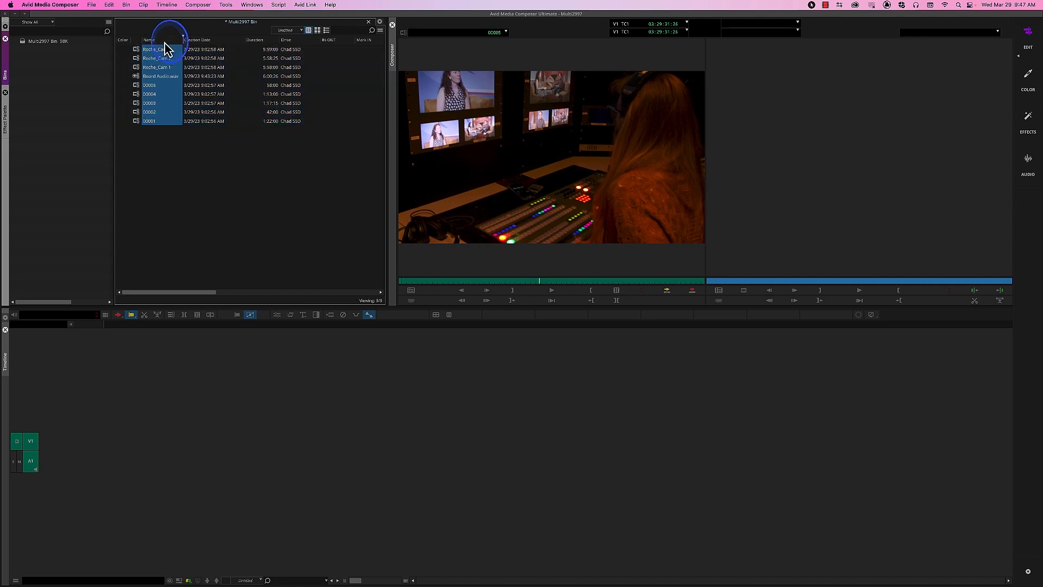
pyautogui.click(163, 42)
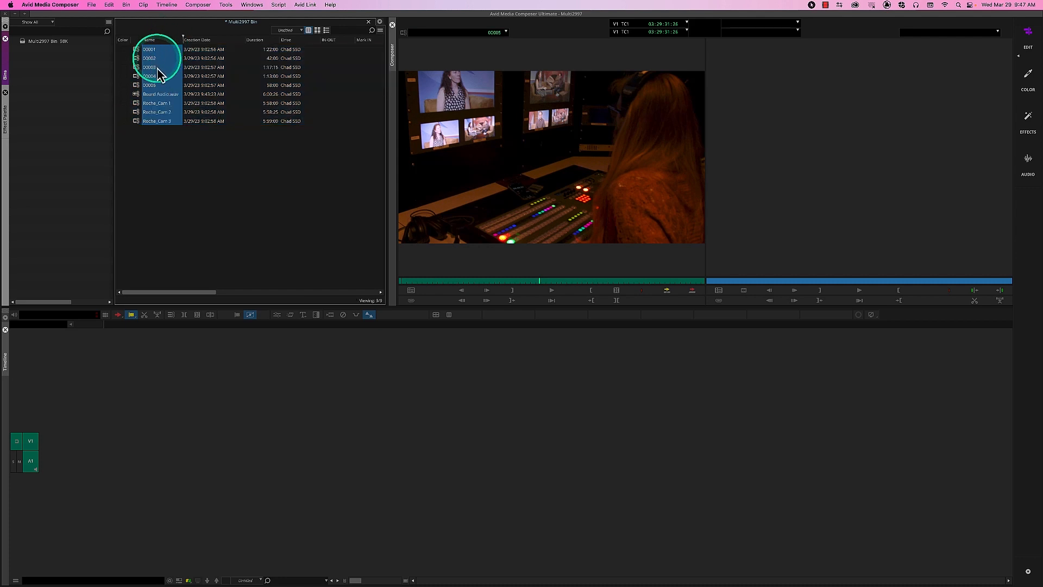
# Step: Try to multigroup the Roche_Cam 3 clip on its own
pyautogui.rightClick(138, 122)
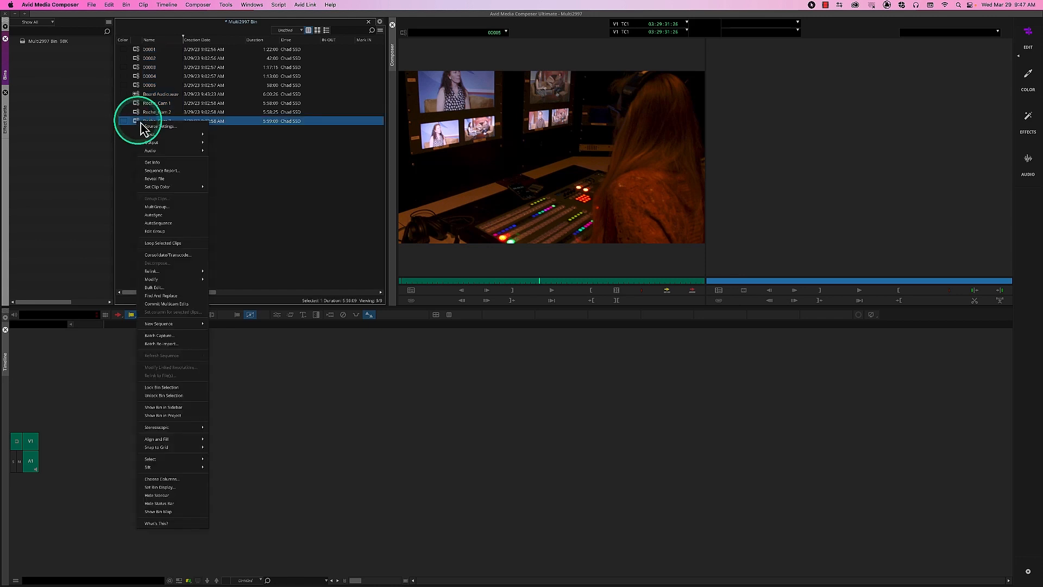
pyautogui.click(173, 207)
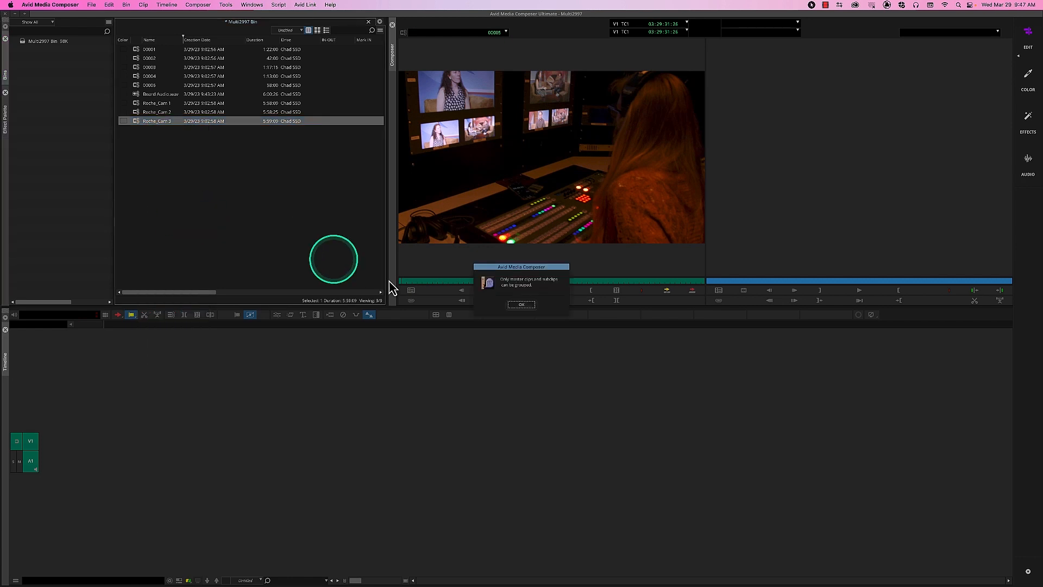
pyautogui.click(520, 304)
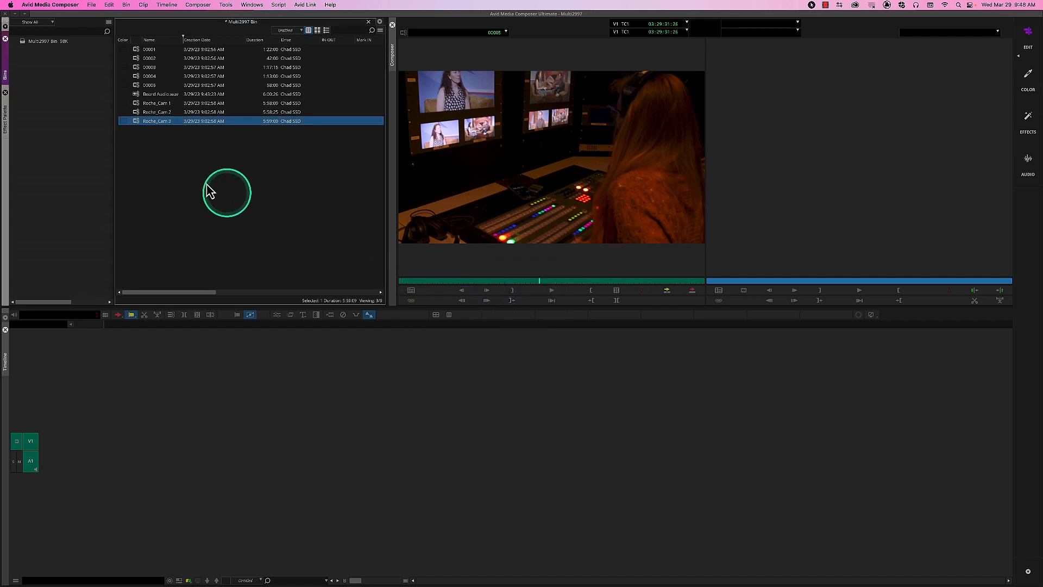
# Step: Multigroup all nine bin clips from 00001 through Roche_Cam 3 by Waveform Analysis, with Multiple Groups off
pyautogui.click(193, 166)
pyautogui.click(138, 50)
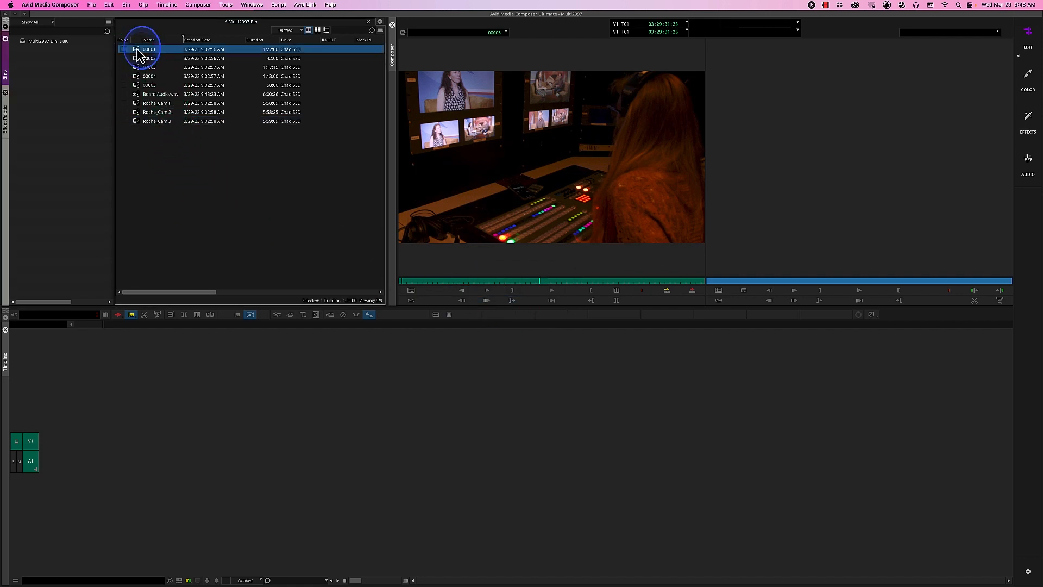
pyautogui.keyDown('shift'); pyautogui.click(138, 118); pyautogui.keyUp('shift')
pyautogui.rightClick(138, 118)
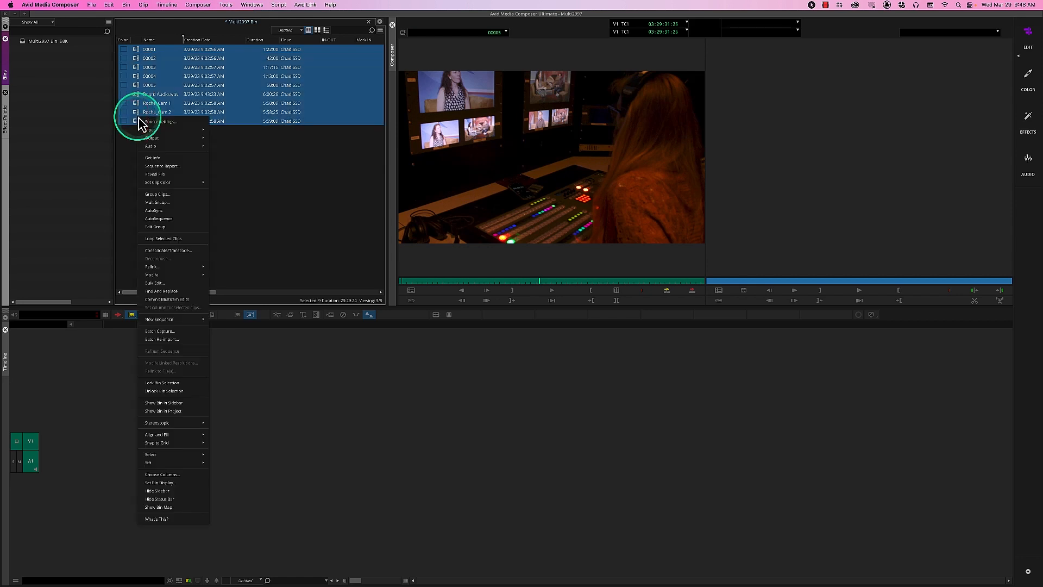
pyautogui.click(180, 203)
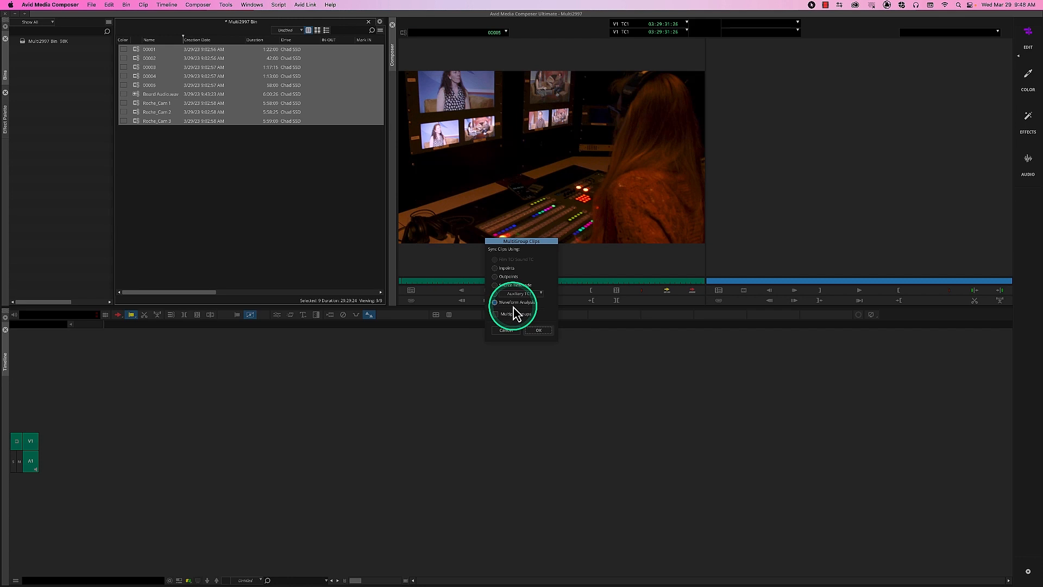
pyautogui.click(539, 330)
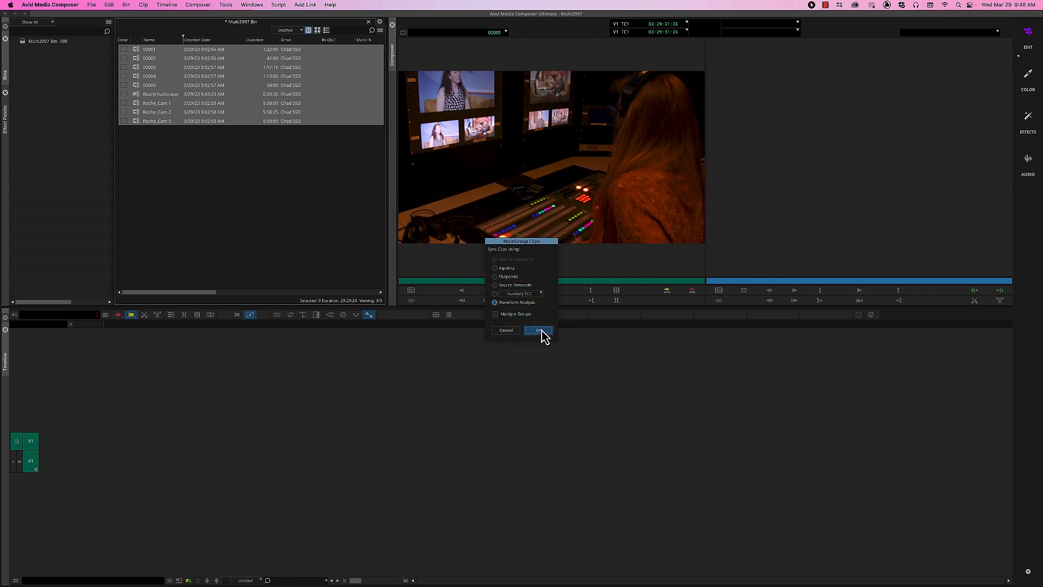
pyautogui.click(541, 330)
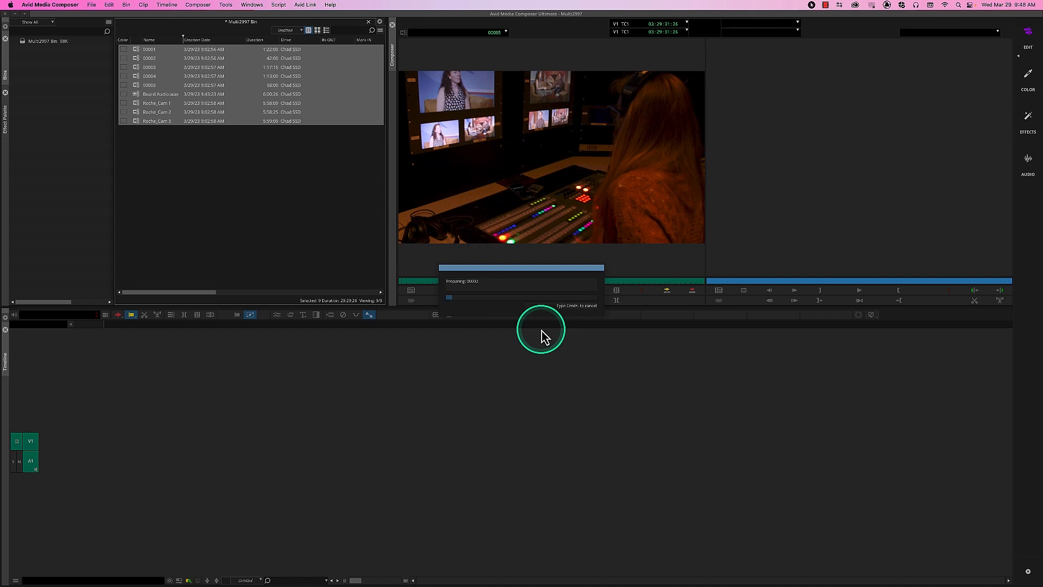
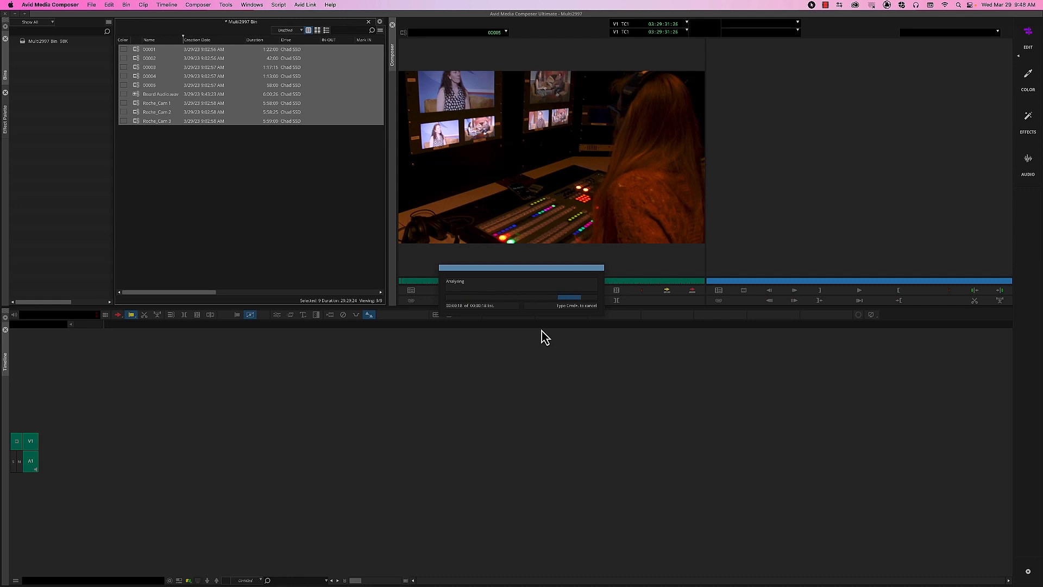
pyautogui.click(517, 318)
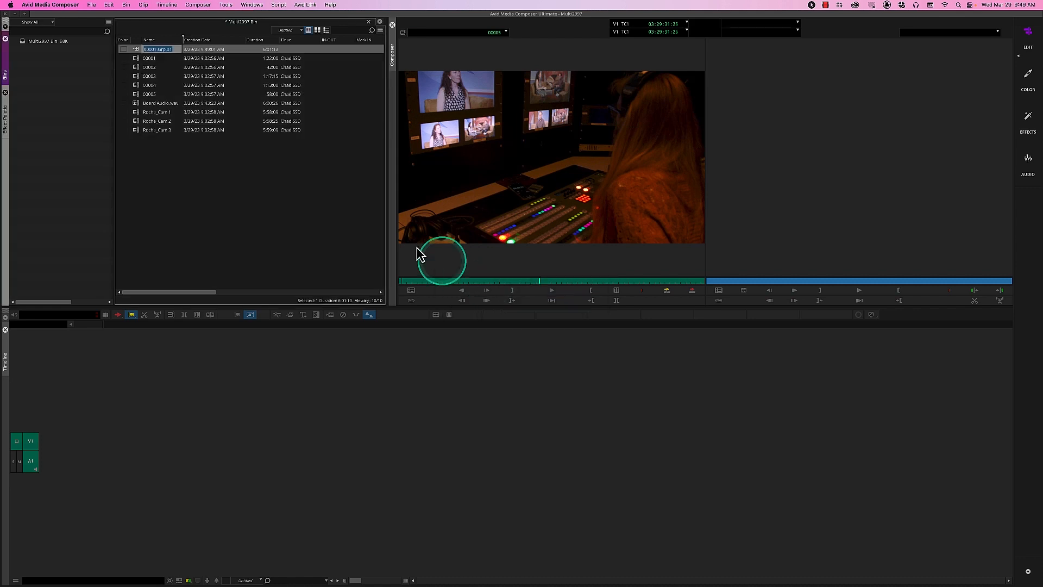
# Step: Load the 00001.Grp.01 group clip into the source monitor and examine its lists of video and audio angles
pyautogui.doubleClick(139, 48)
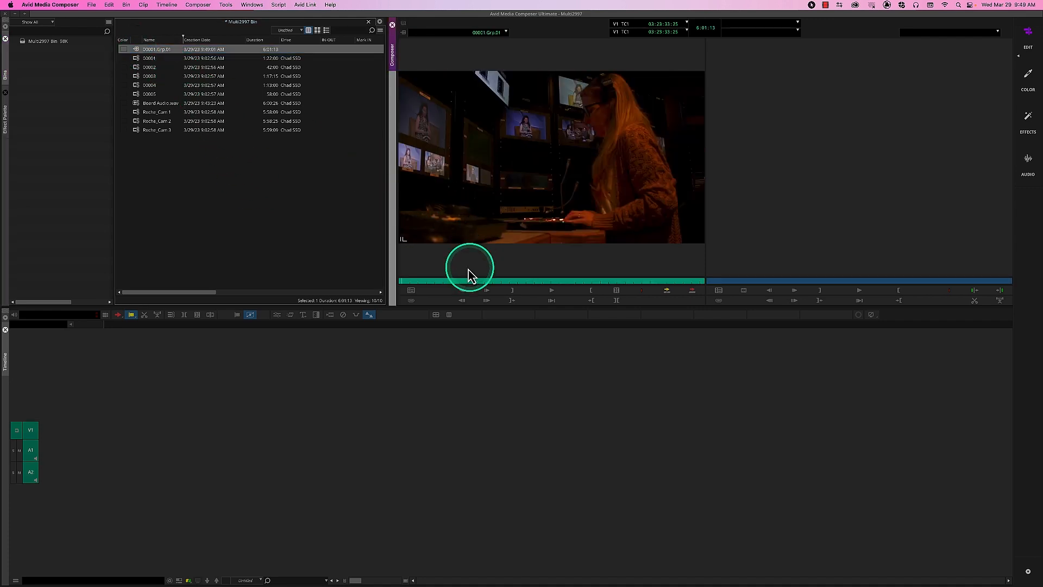
pyautogui.click(453, 282)
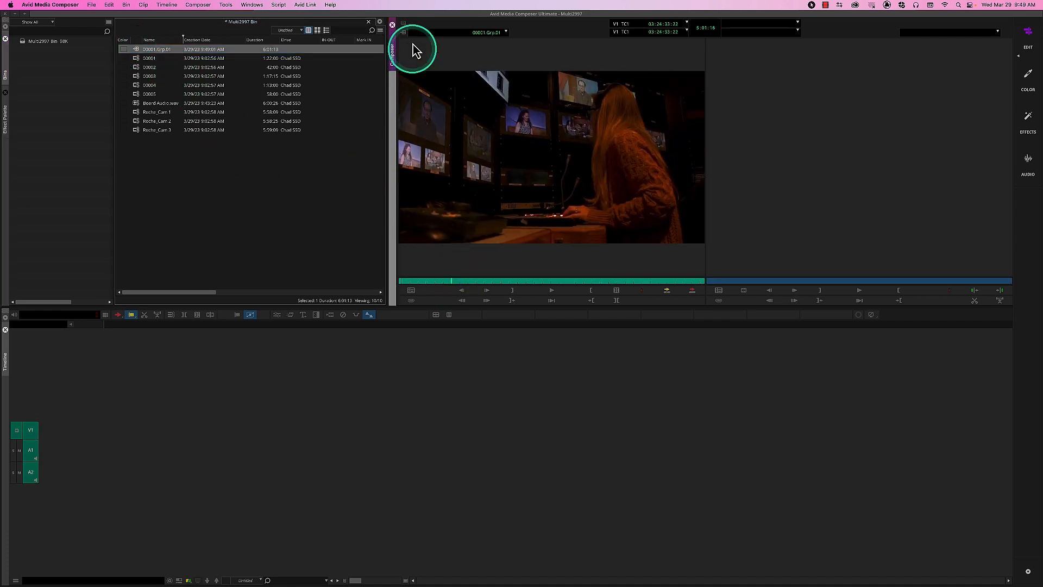
pyautogui.click(403, 23)
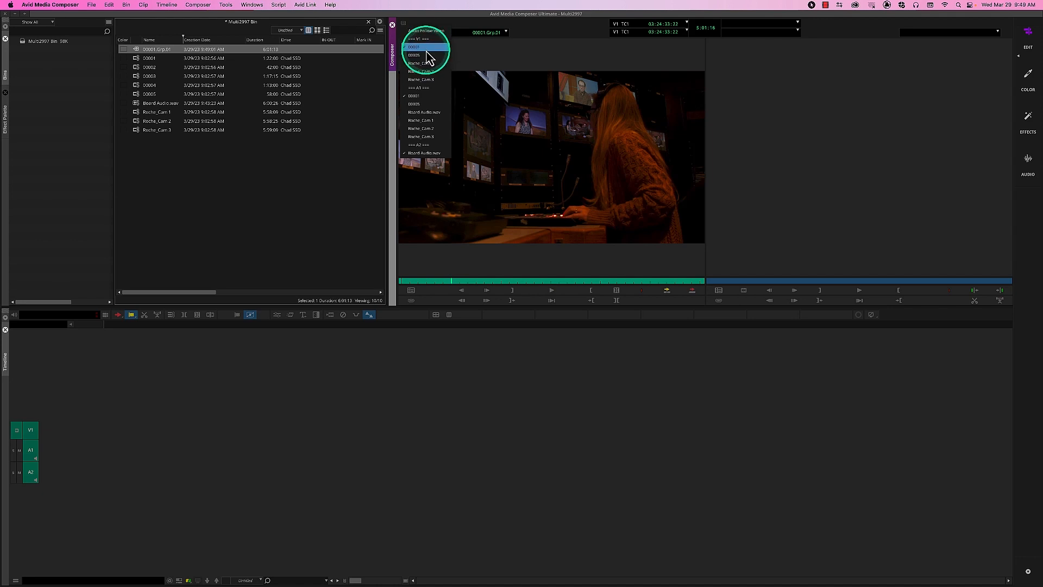
pyautogui.click(469, 53)
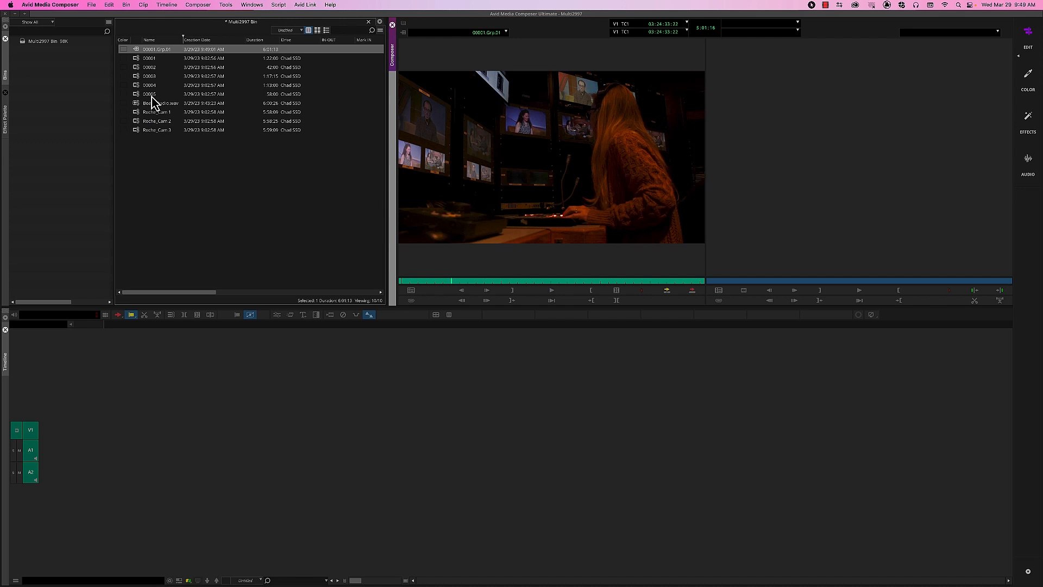
# Step: Open the 00001.Grp.01 group in the timeline with Edit Group and clear the source monitor
pyautogui.click(138, 50)
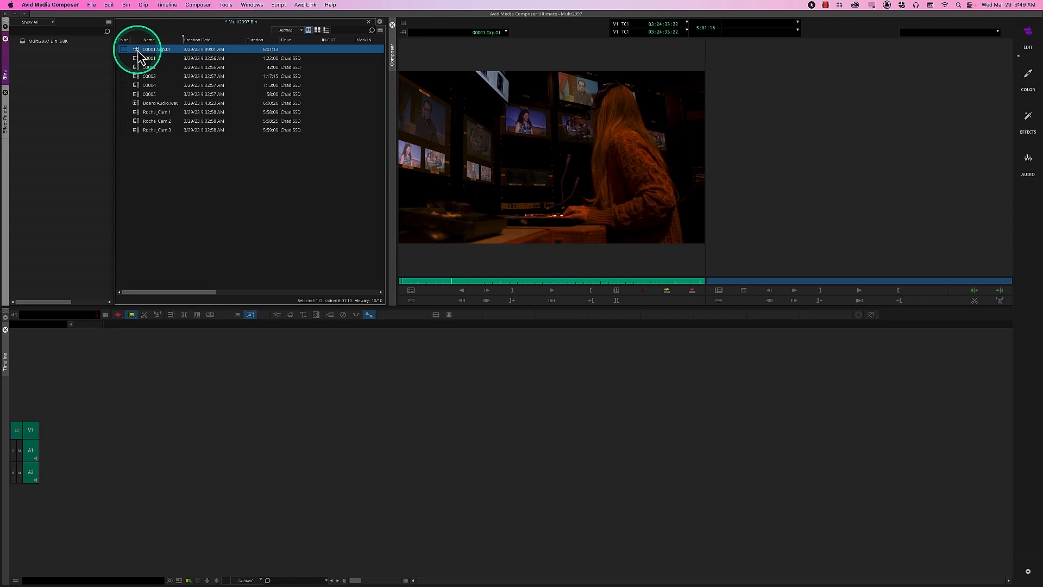
pyautogui.rightClick(140, 50)
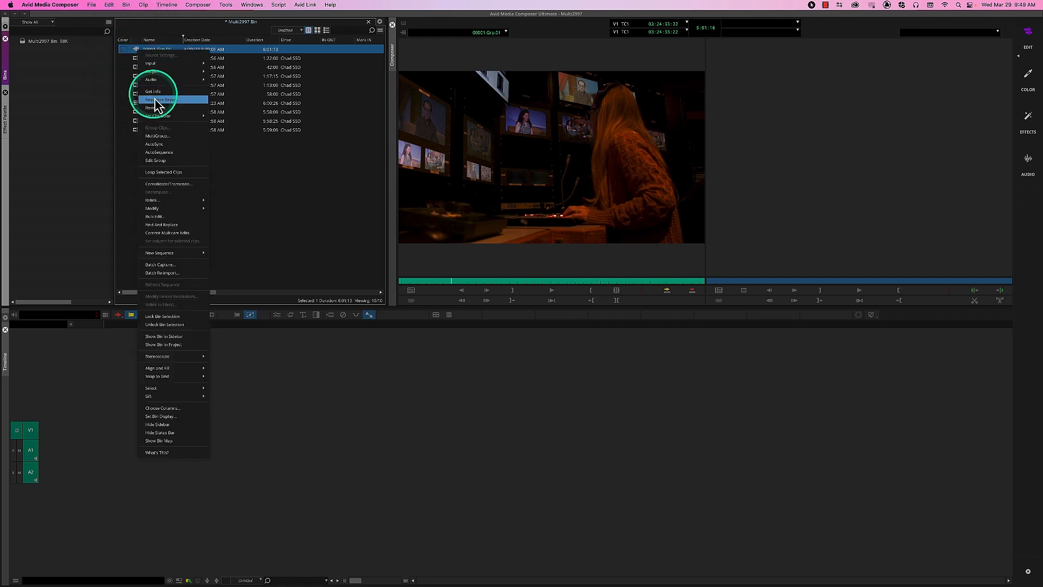
pyautogui.click(157, 162)
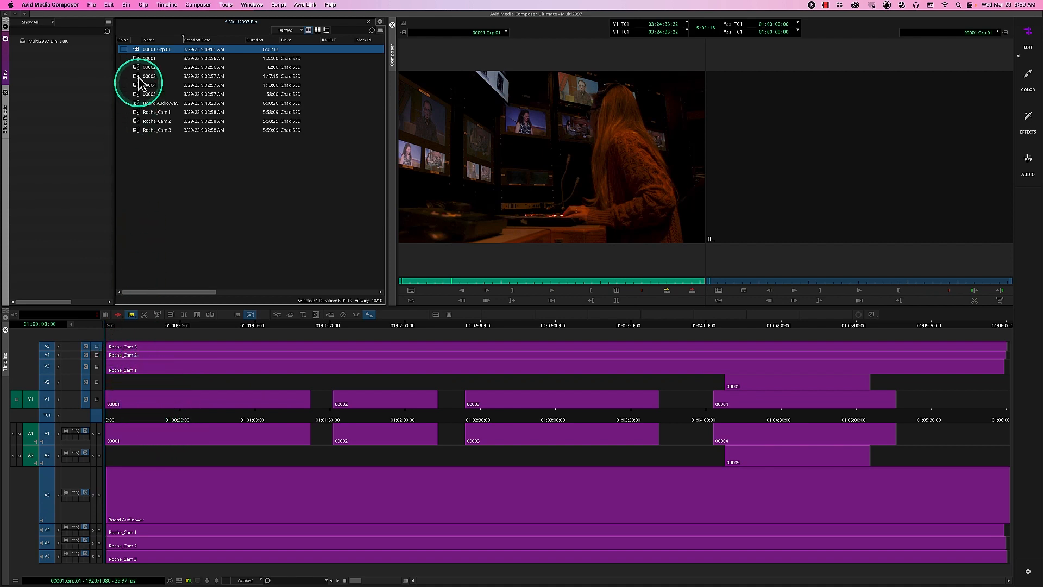
pyautogui.doubleClick(139, 52)
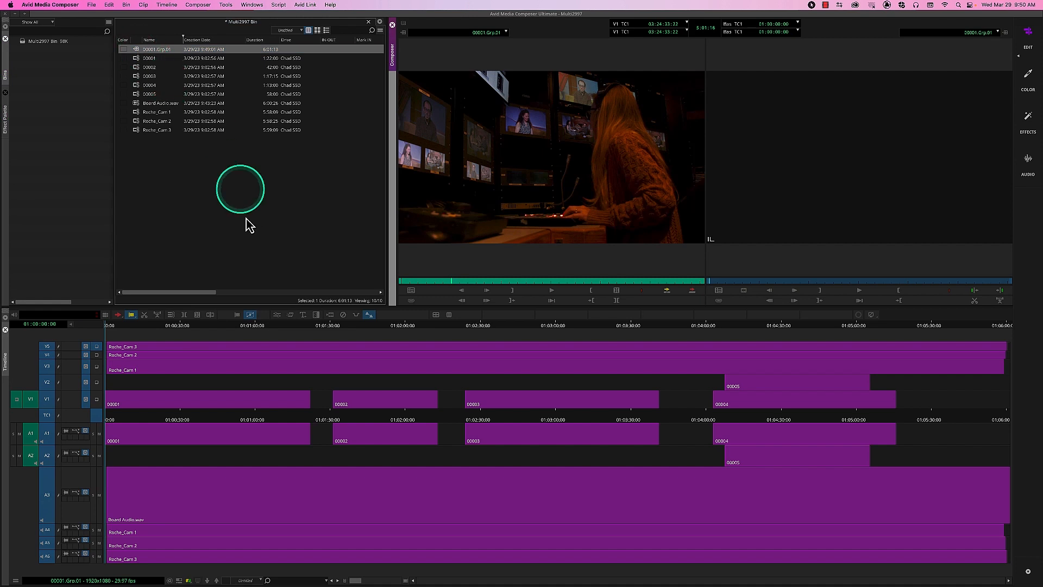
pyautogui.click(124, 417)
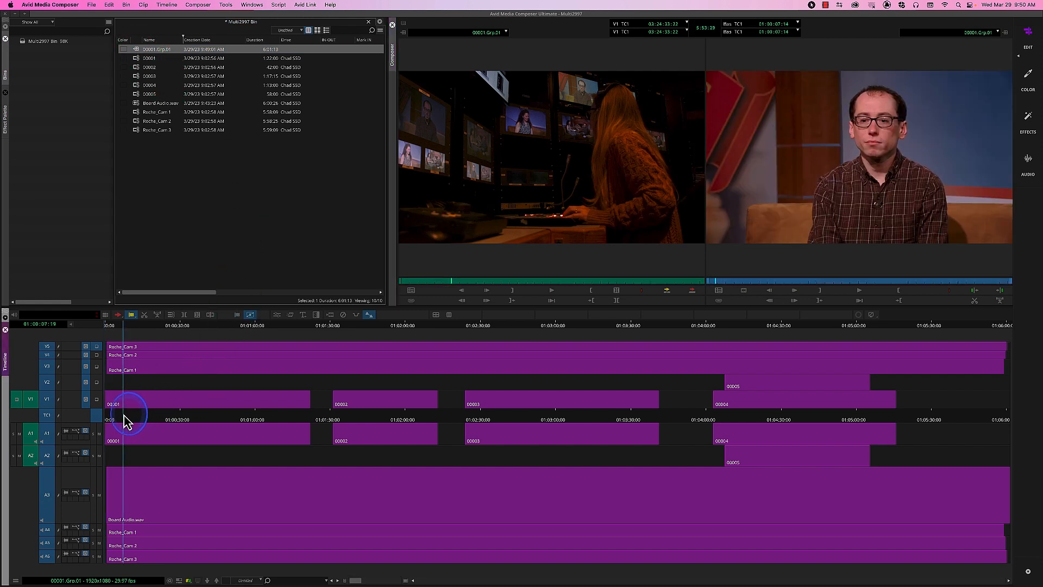
pyautogui.click(504, 34)
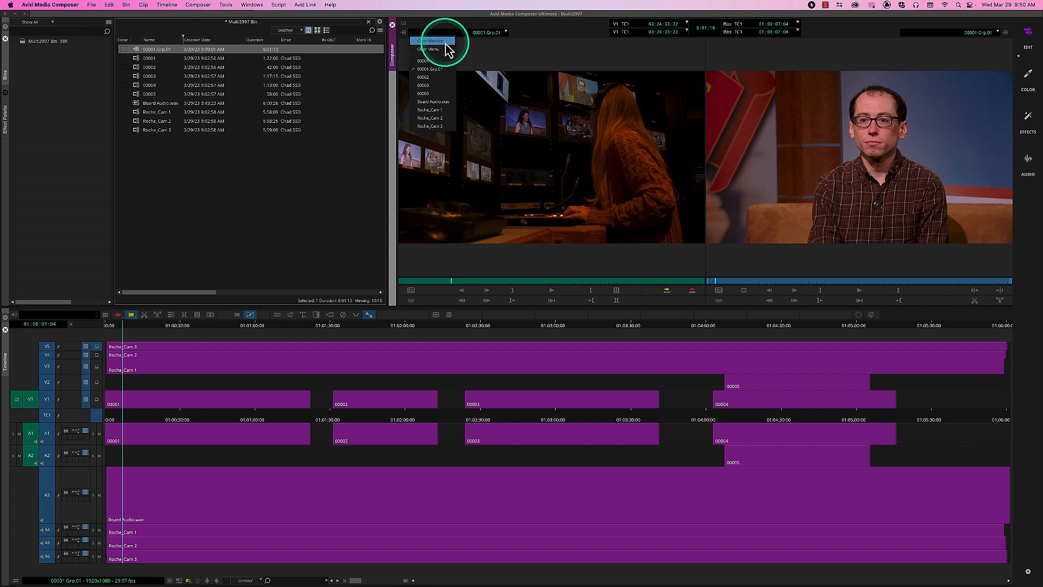
pyautogui.click(445, 43)
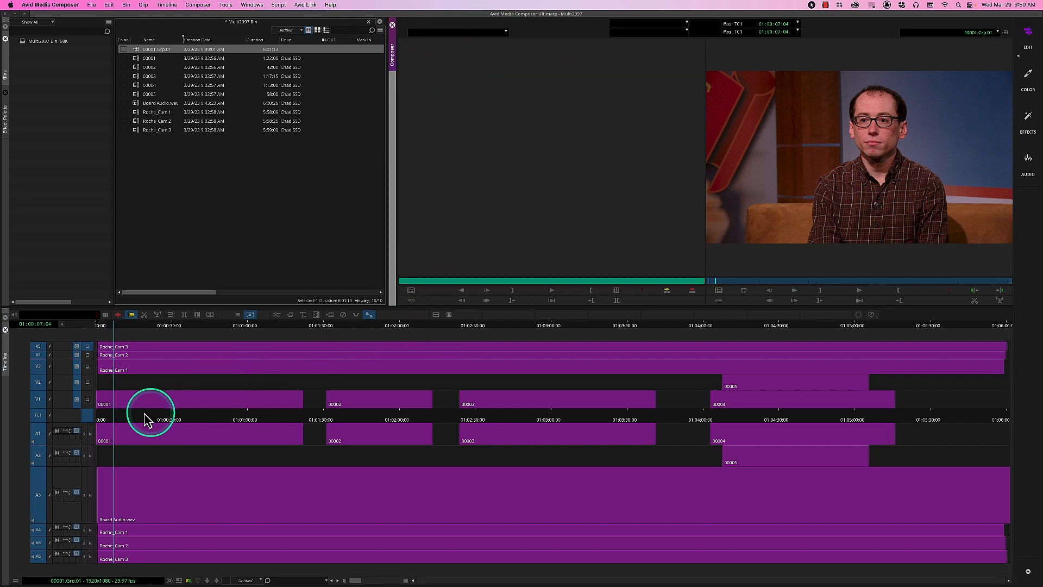
# Step: Solo the Board Audio.wav track A3 and turn on its waveform display
pyautogui.moveTo(124, 416); pyautogui.dragTo(152, 419)
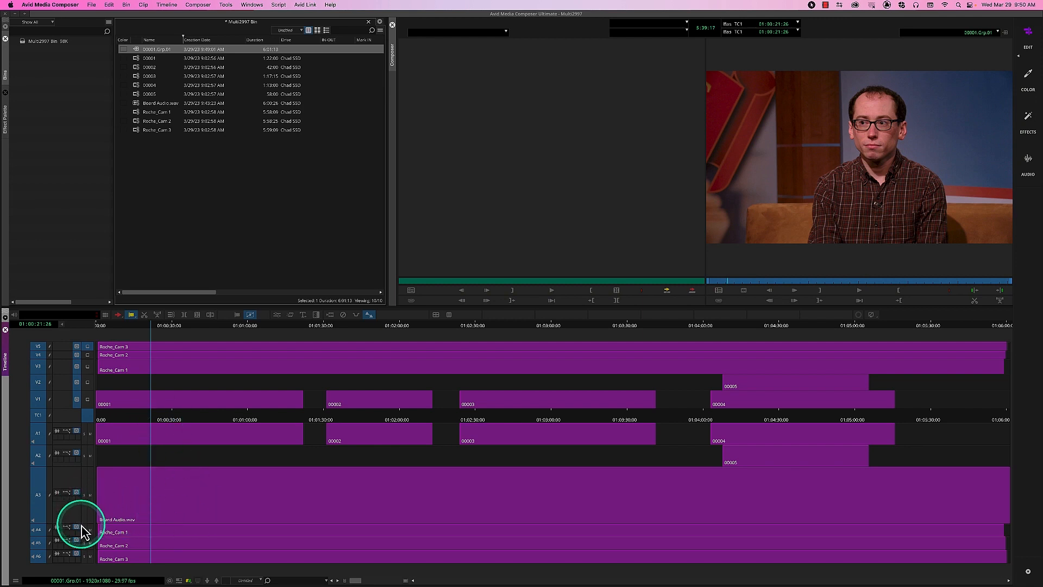
pyautogui.click(85, 504)
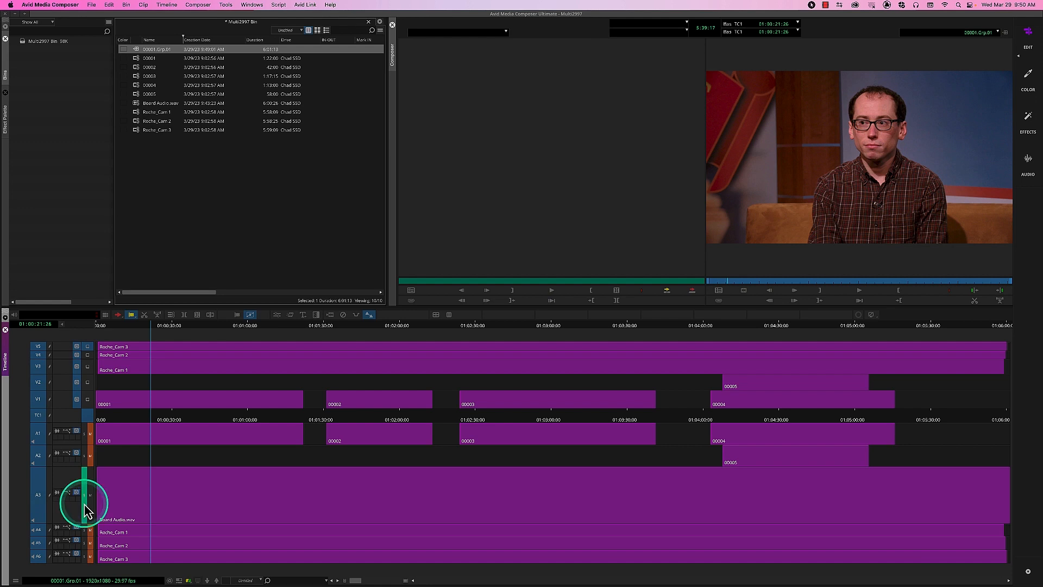
pyautogui.moveTo(158, 456); pyautogui.dragTo(144, 460)
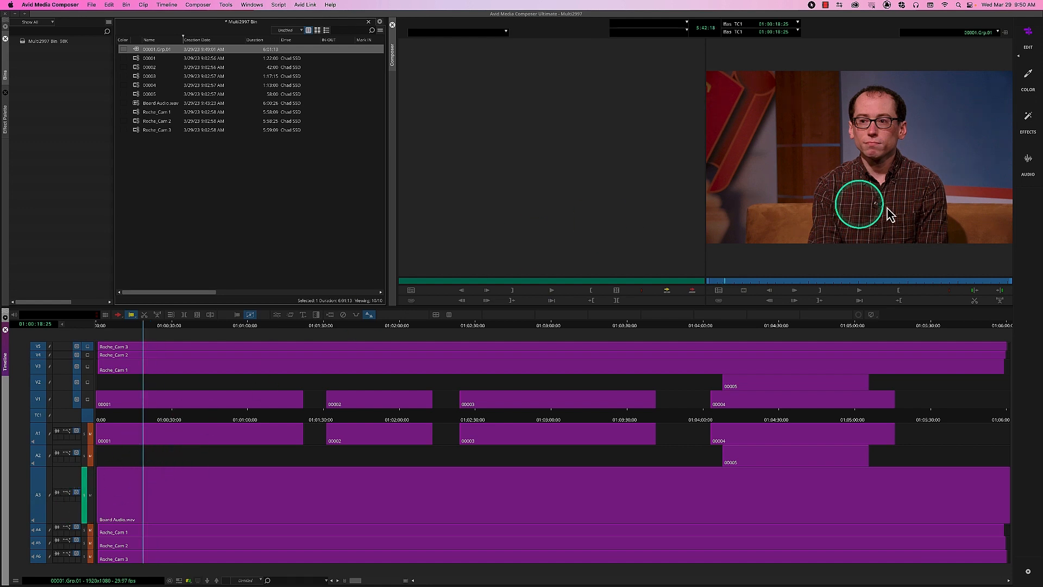
pyautogui.moveTo(361, 456); pyautogui.dragTo(371, 456)
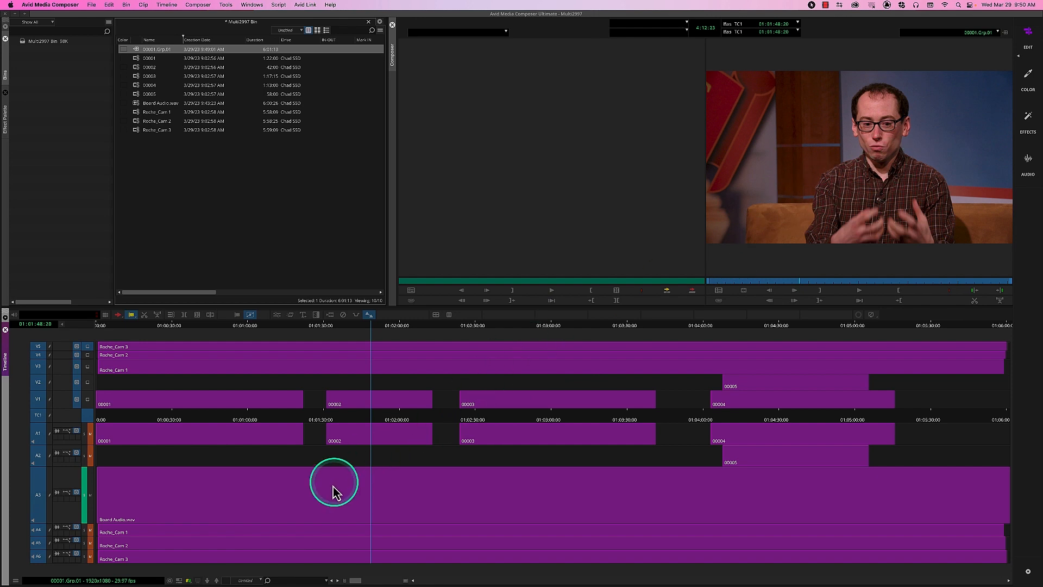
pyautogui.click(57, 492)
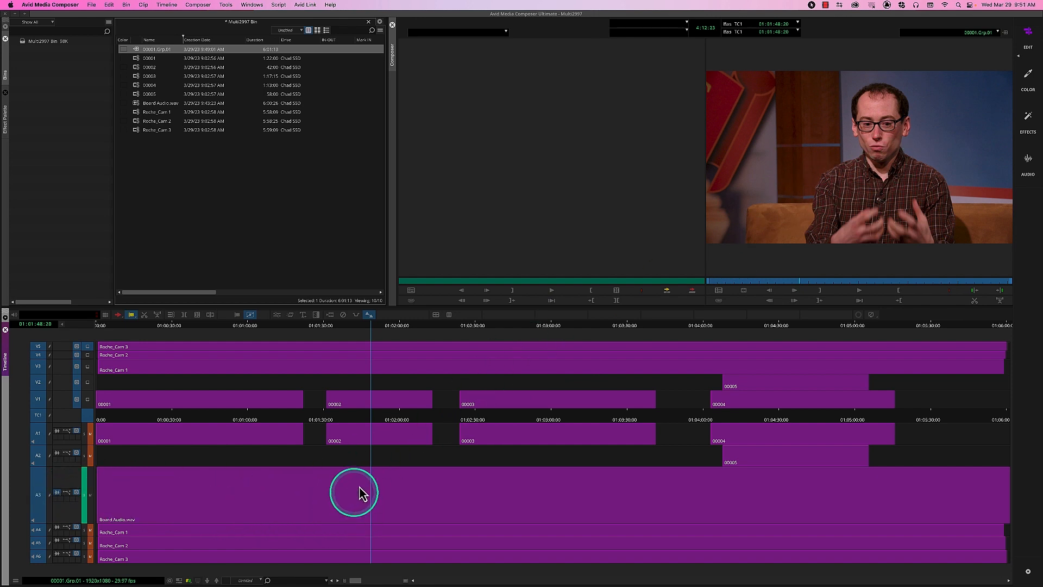
# Step: Check the sync against the board audio by playing Roche_Cam 3 and monitoring Roche_Cam 2 on V4 during the 00002 section
pyautogui.click(361, 459)
pyautogui.press('space')
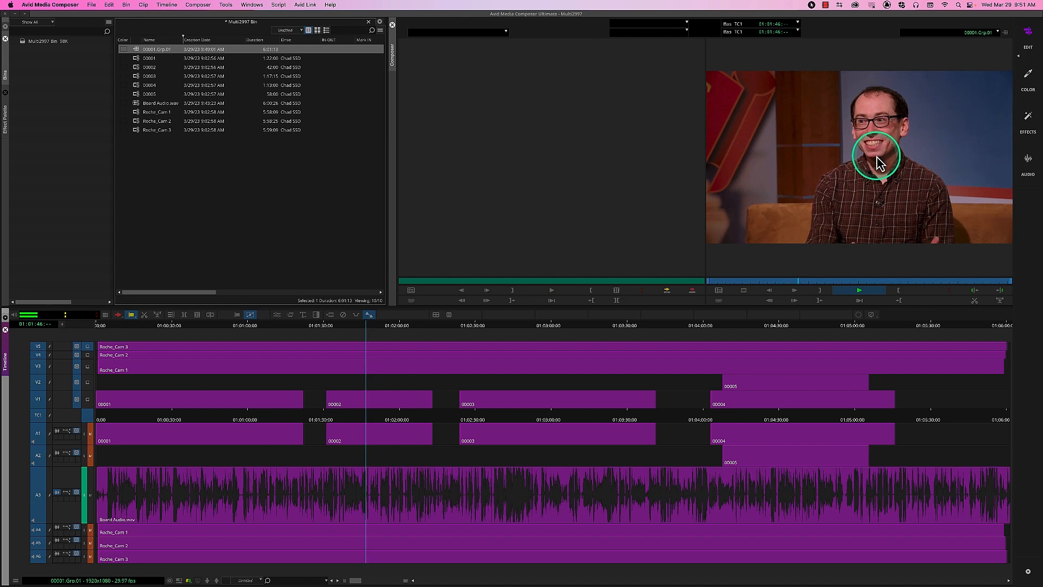
pyautogui.press('space')
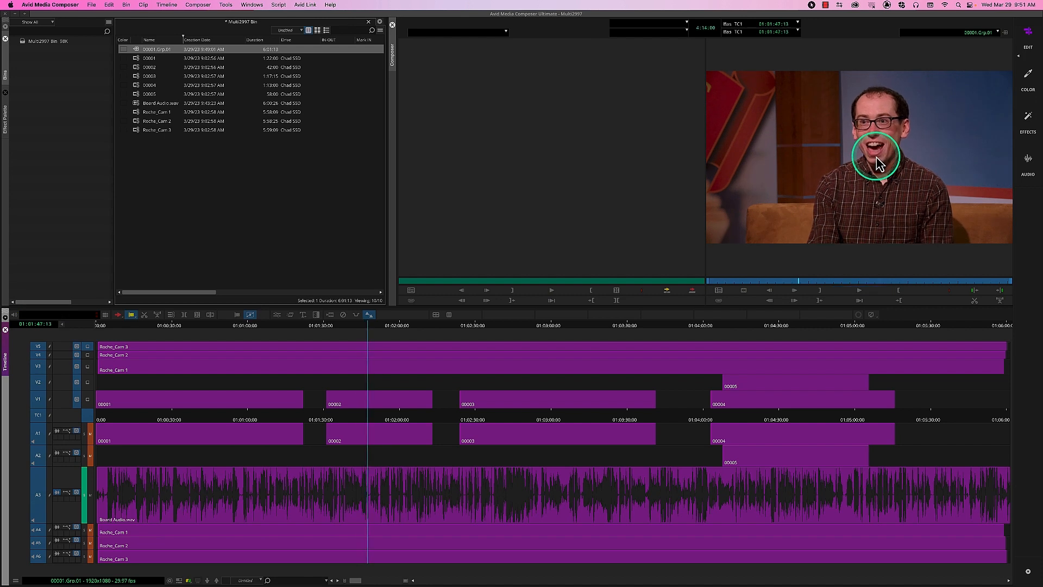
pyautogui.click(87, 355)
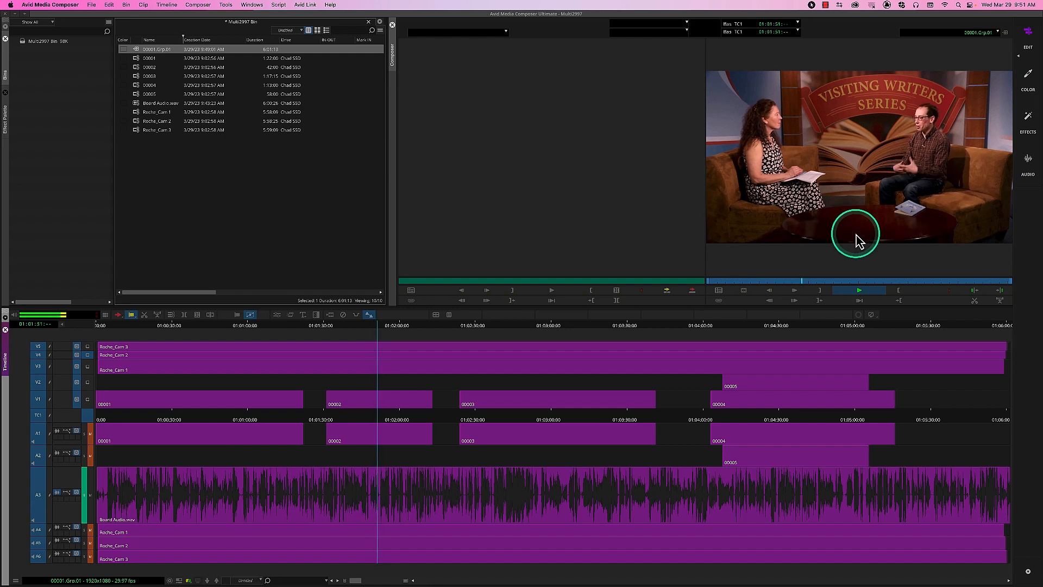
pyautogui.press('space')
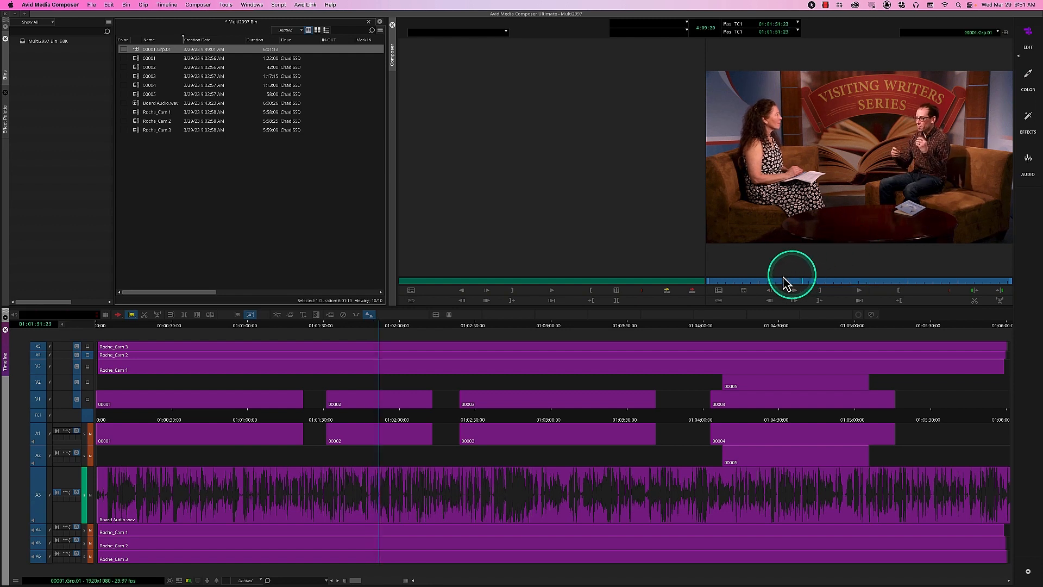
# Step: Monitor Roche_Cam 1 on V3 and play it near 17 seconds into the group to check its sync
pyautogui.click(89, 370)
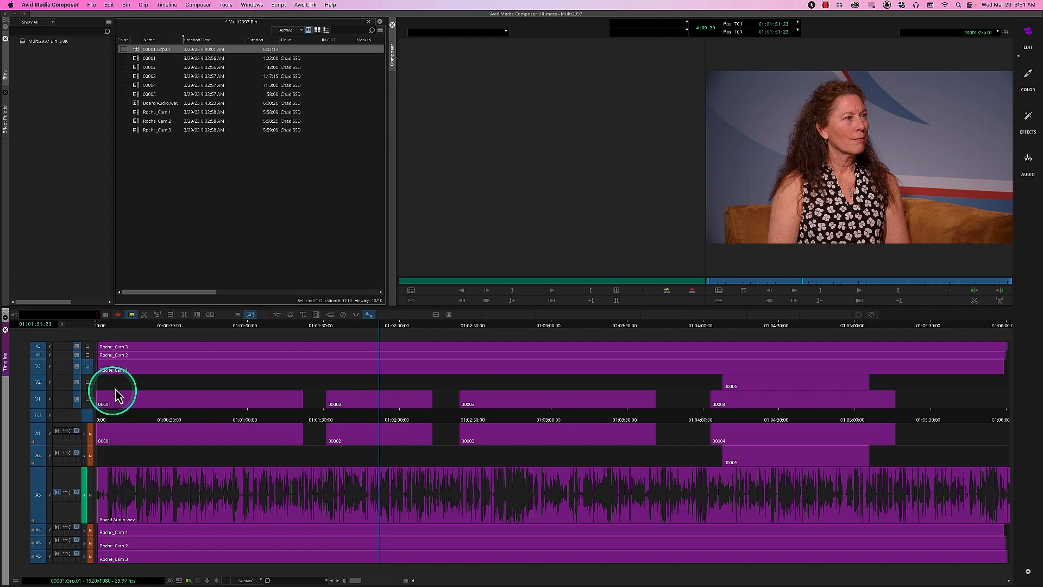
pyautogui.moveTo(123, 387); pyautogui.dragTo(140, 391)
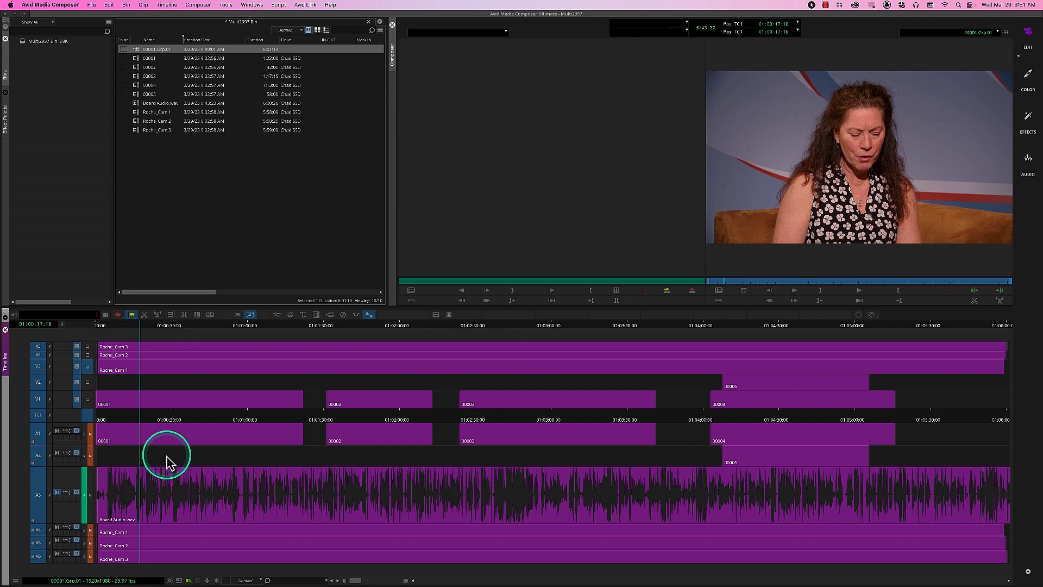
pyautogui.press('space')
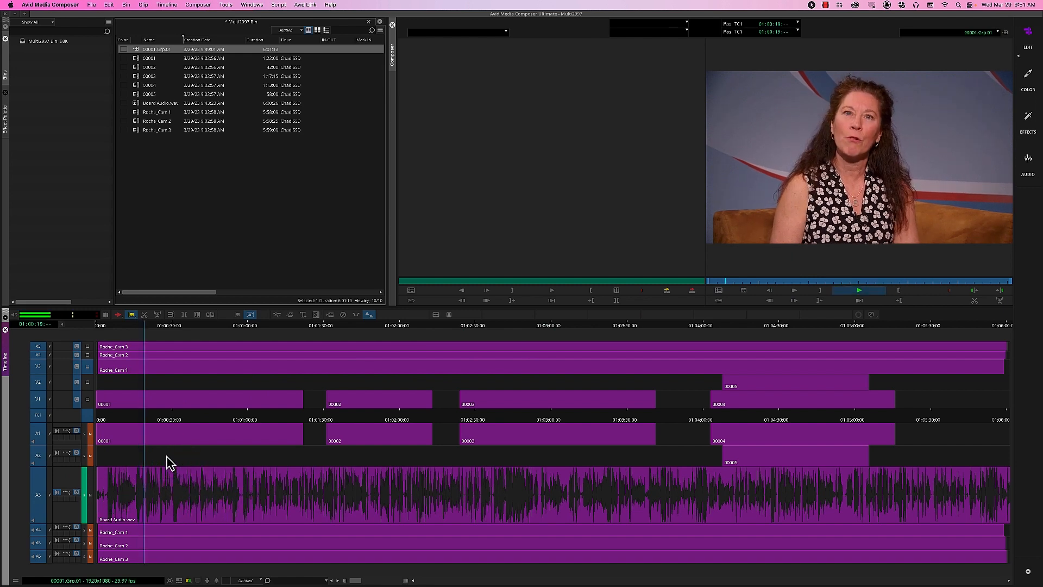
pyautogui.click(167, 460)
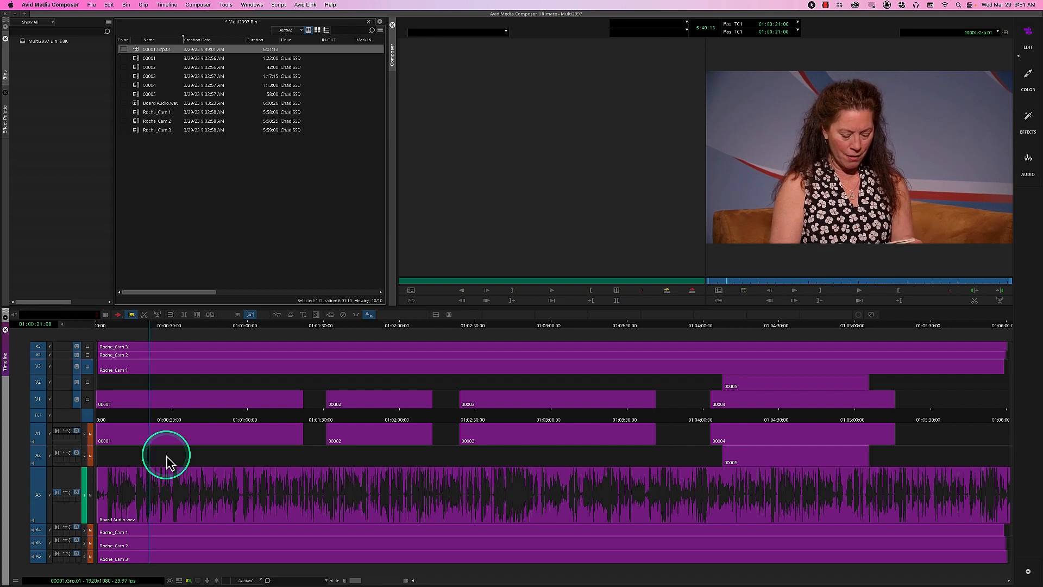
# Step: Monitor track V1 and play control-room clip 00001 from about 16 seconds in to check its sync
pyautogui.click(88, 399)
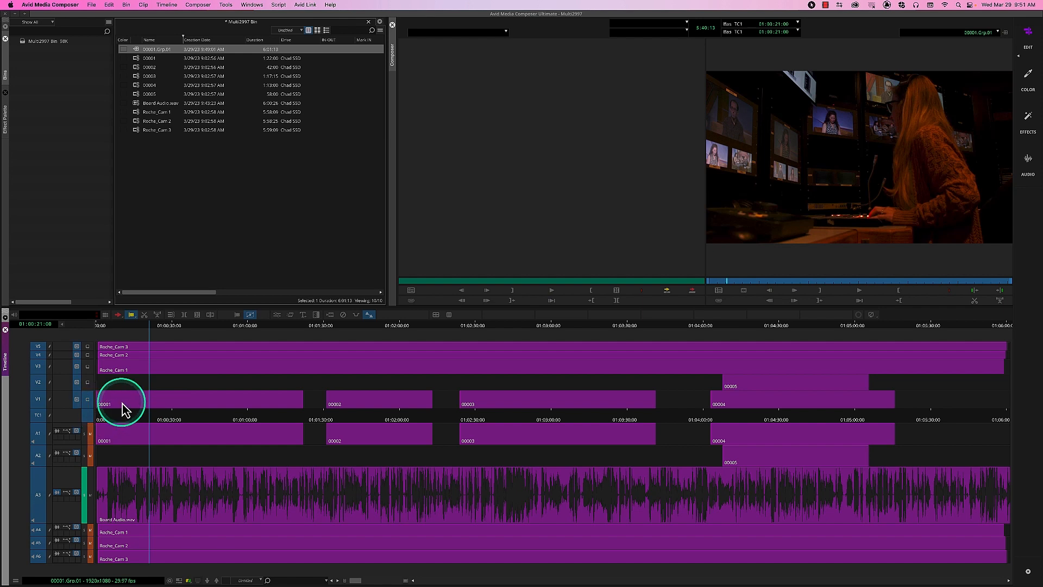
pyautogui.click(136, 422)
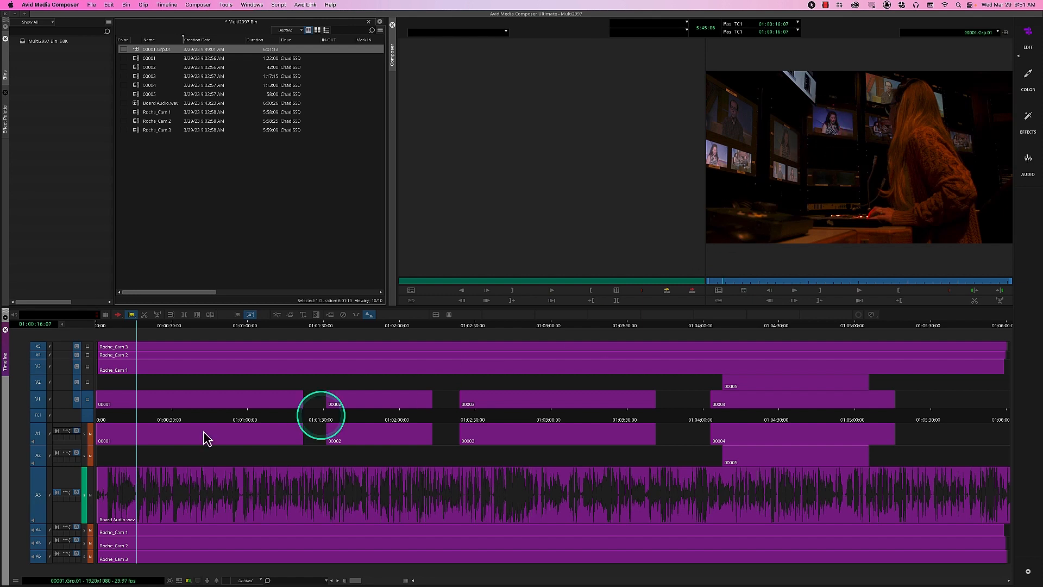
pyautogui.press('space')
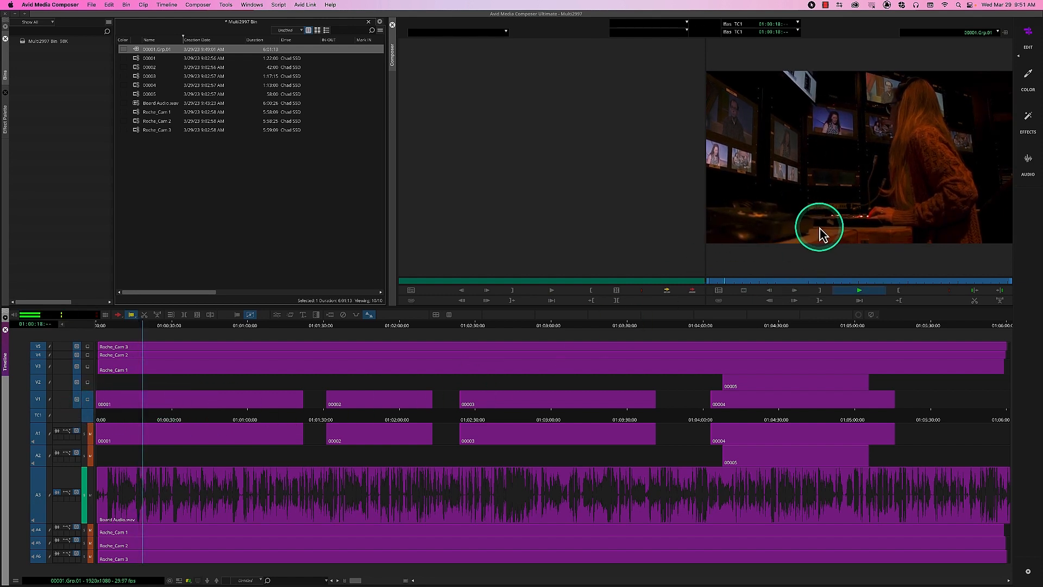
pyautogui.click(822, 234)
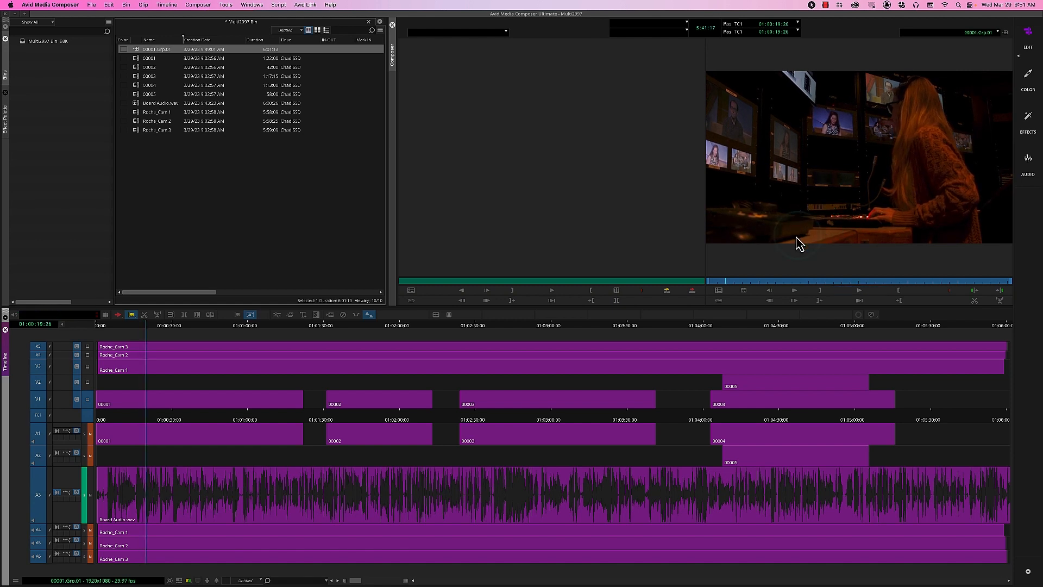
# Step: Play parts of control-room clips 00002, 00003 and 00004 on V1 to check their sync with the board audio
pyautogui.click(358, 420)
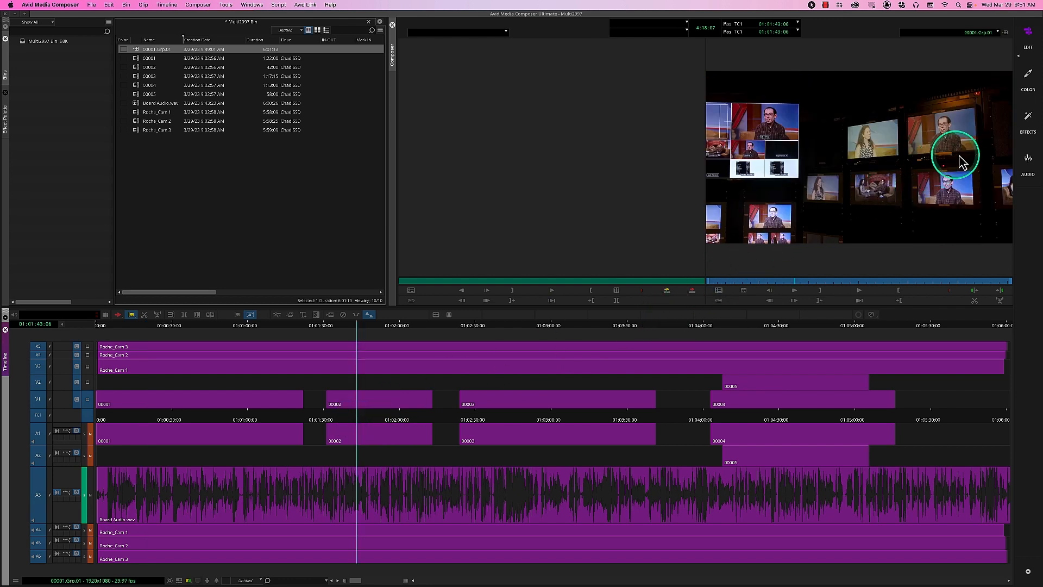
pyautogui.press('space')
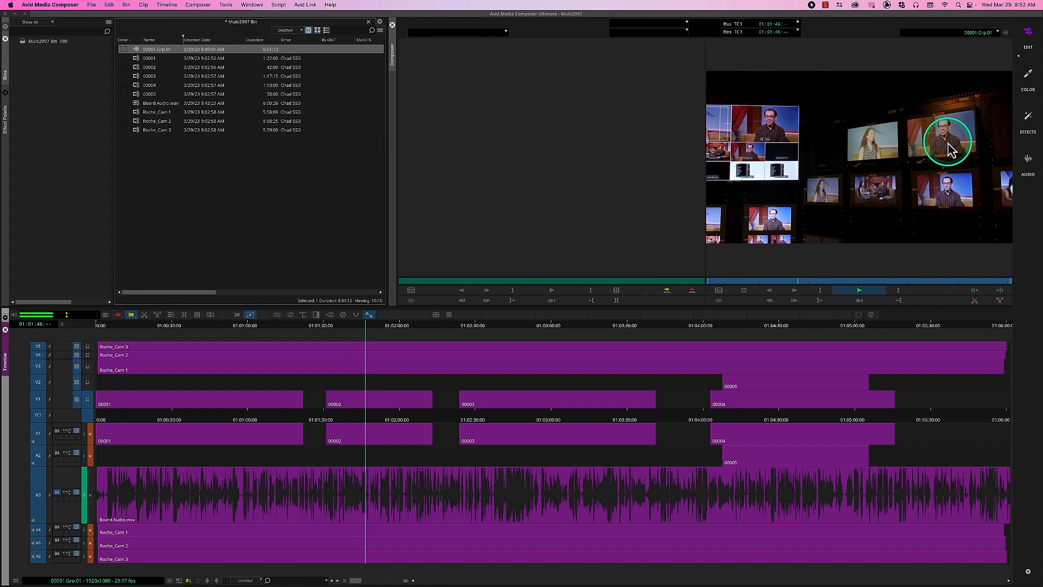
pyautogui.click(513, 421)
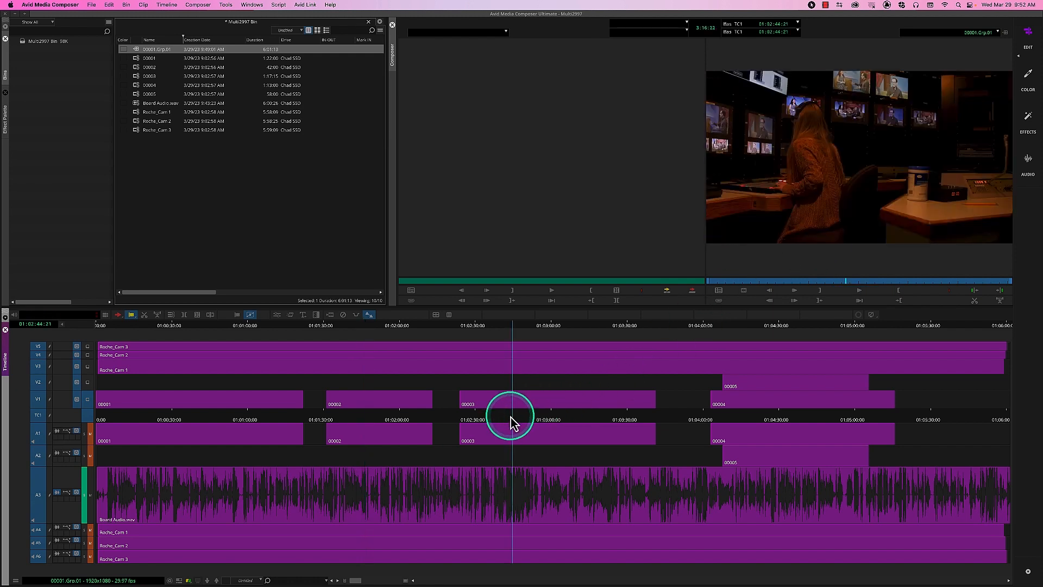
pyautogui.press('space')
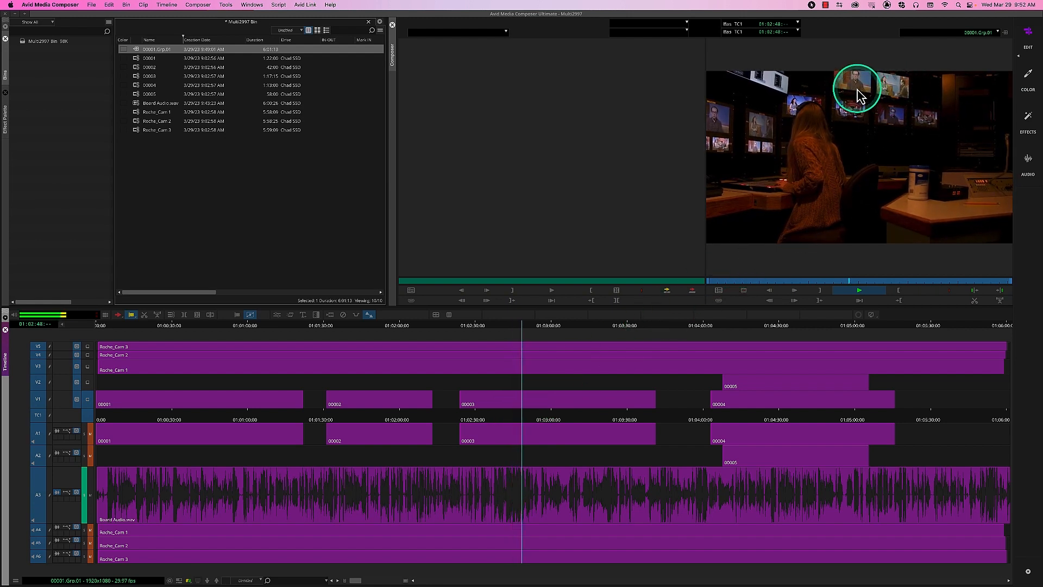
pyautogui.press('space')
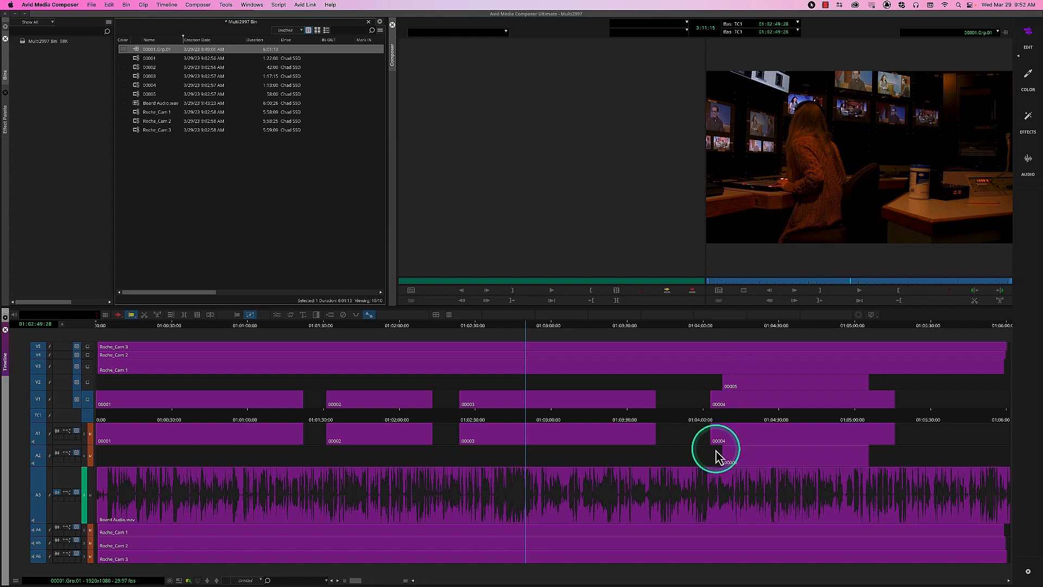
pyautogui.click(742, 409)
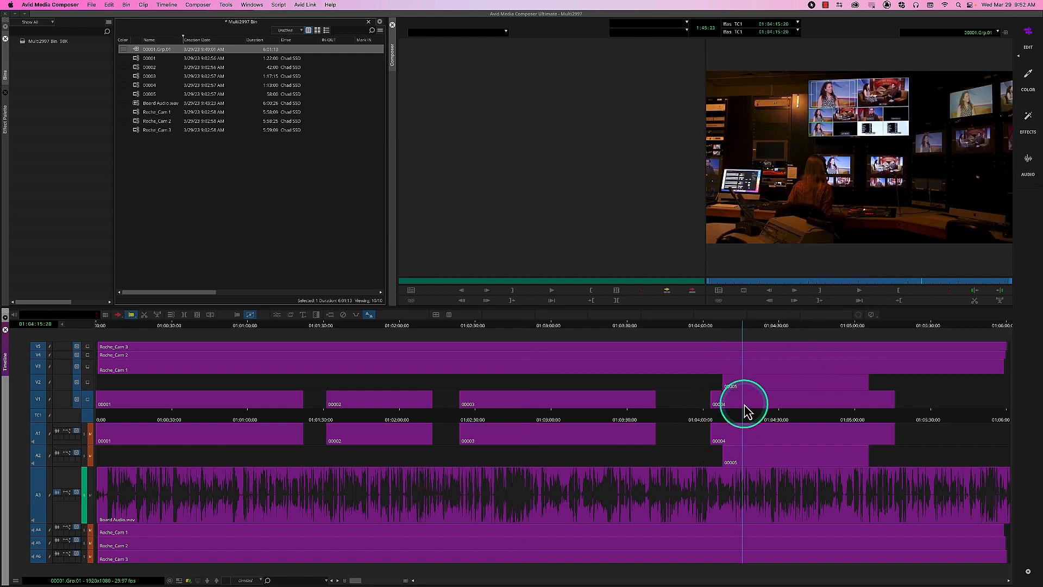
pyautogui.press('space')
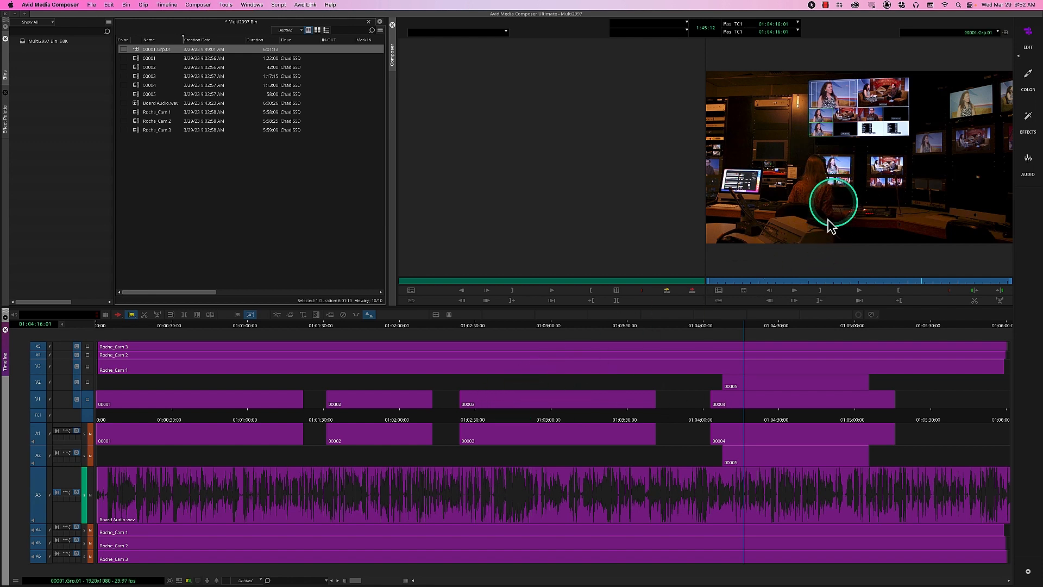
# Step: Play control-room clip 00004 on V1 from about 01:04:16 and again from 01:04:39 to check its sync
pyautogui.press('space')
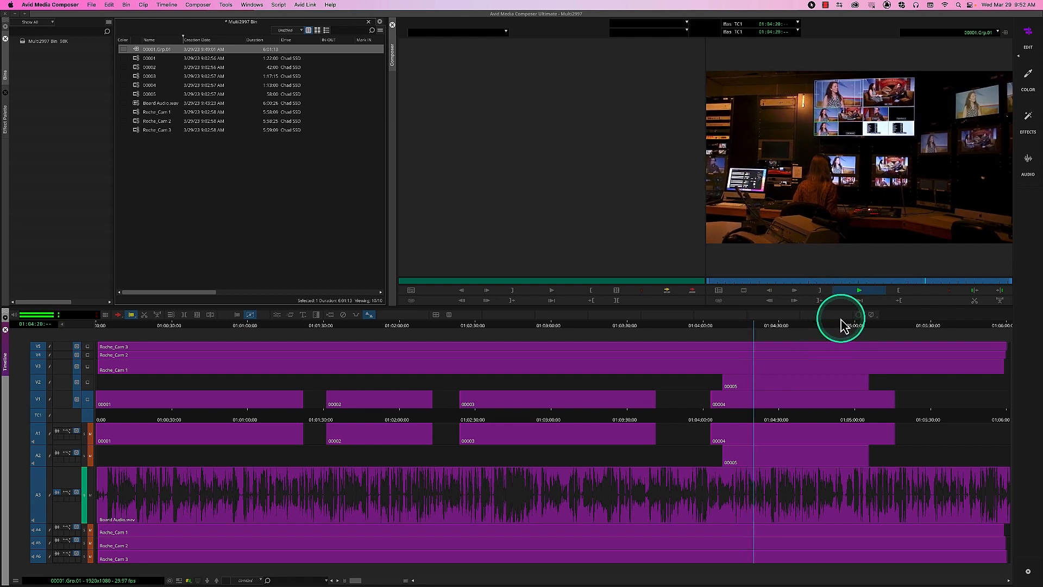
pyautogui.click(804, 414)
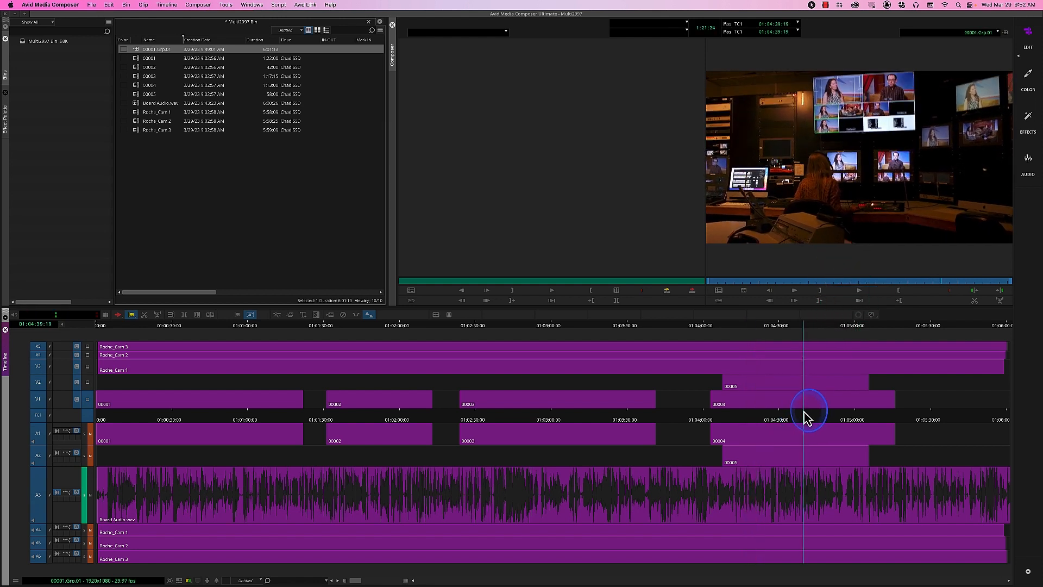
pyautogui.press('space')
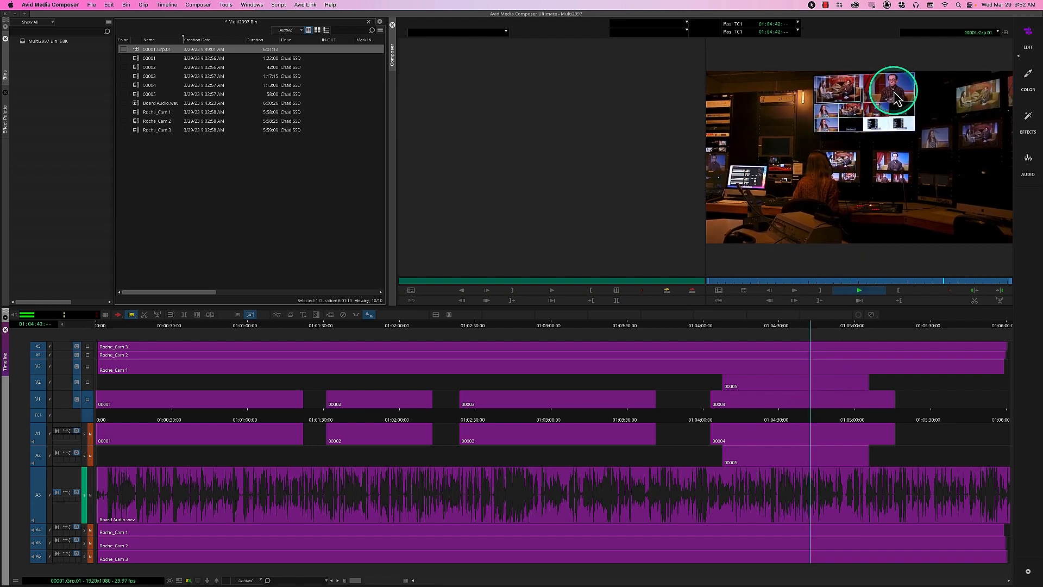
pyautogui.press('space')
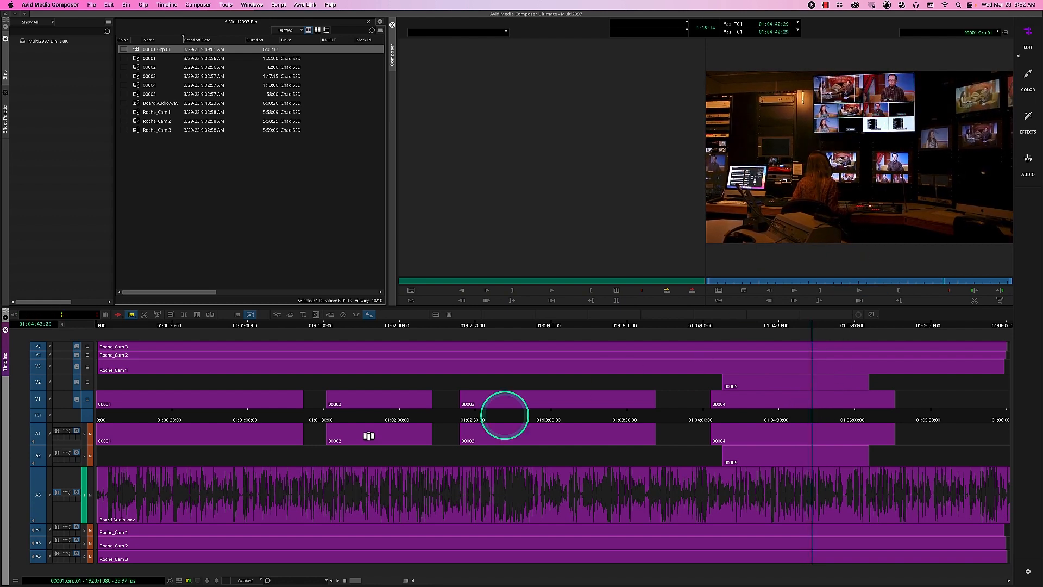
# Step: Monitor track V2 and play control-room clip 00005 from about 01:04:21 to check its sync with the board audio
pyautogui.click(88, 382)
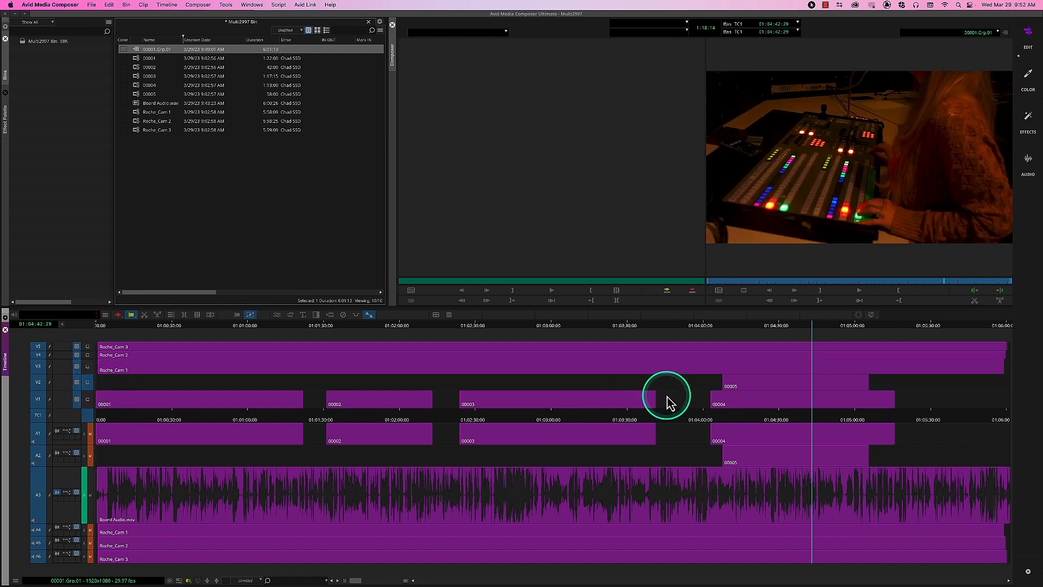
pyautogui.moveTo(748, 415)
pyautogui.mouseDown()
pyautogui.moveTo(766, 413)
pyautogui.moveTo(755, 414)
pyautogui.mouseUp()
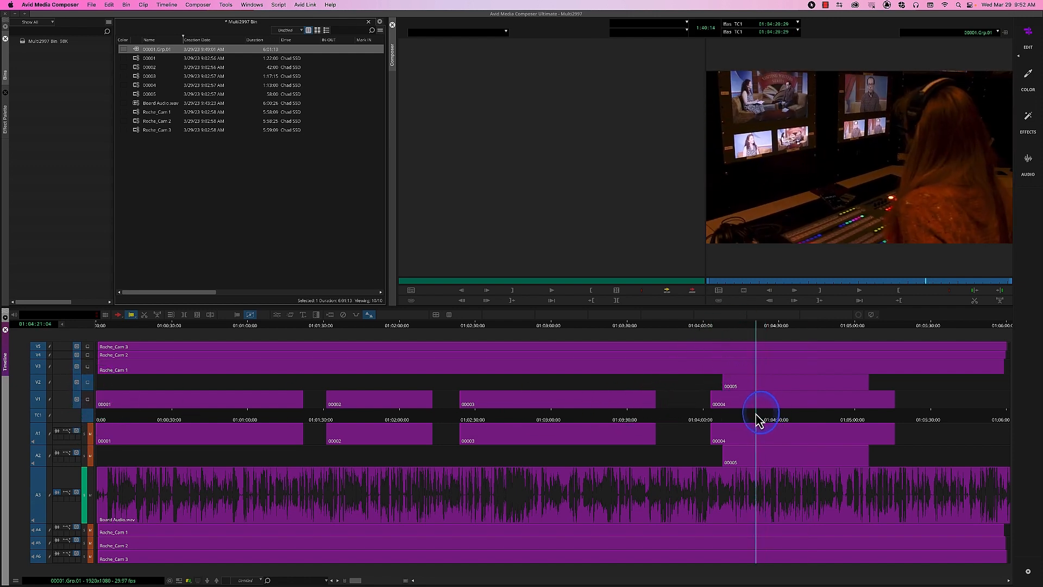
pyautogui.press('space')
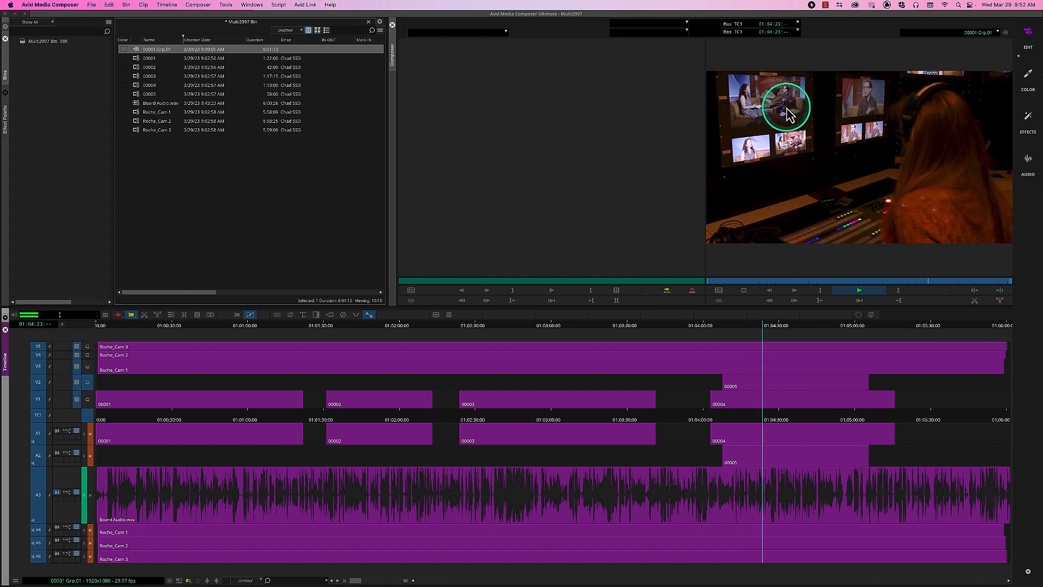
pyautogui.press('space')
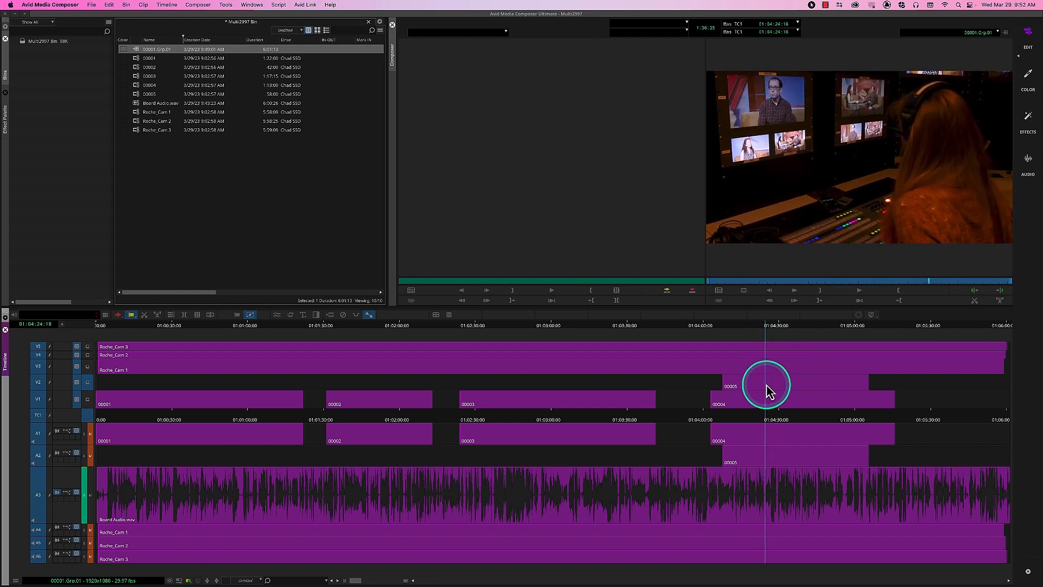
pyautogui.click(765, 389)
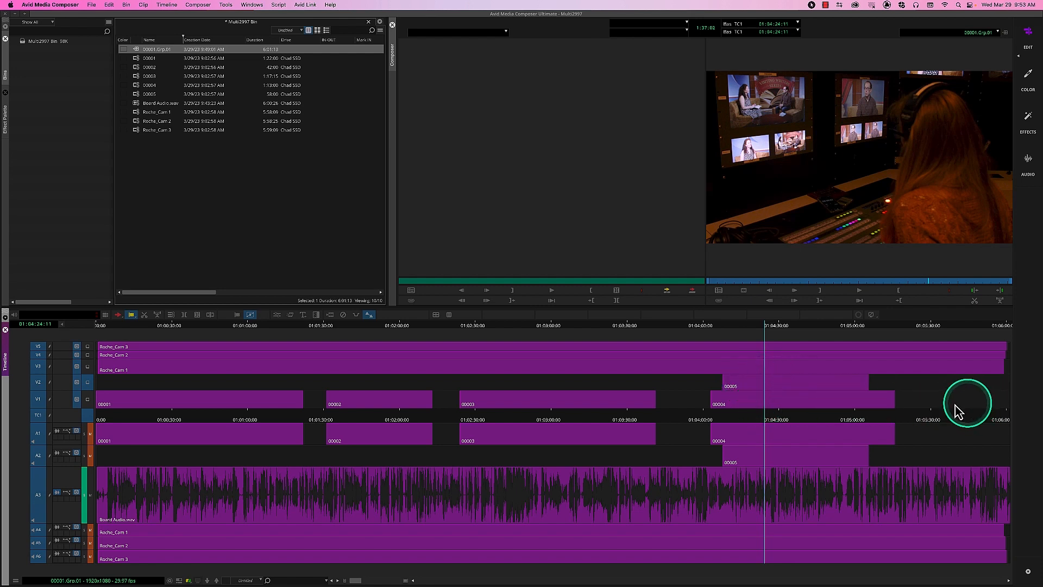
# Step: Move clip 00005 and its linked audio from V2/A2 to V1/A1 after clip 00004, using Lift/Overwrite segment mode
pyautogui.click(119, 315)
pyautogui.click(760, 383)
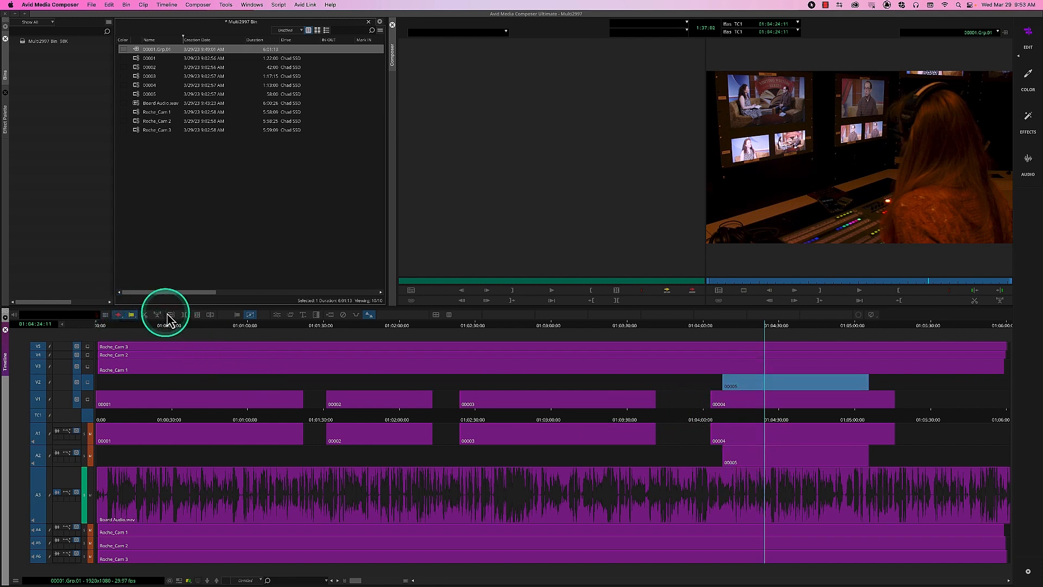
pyautogui.click(171, 314)
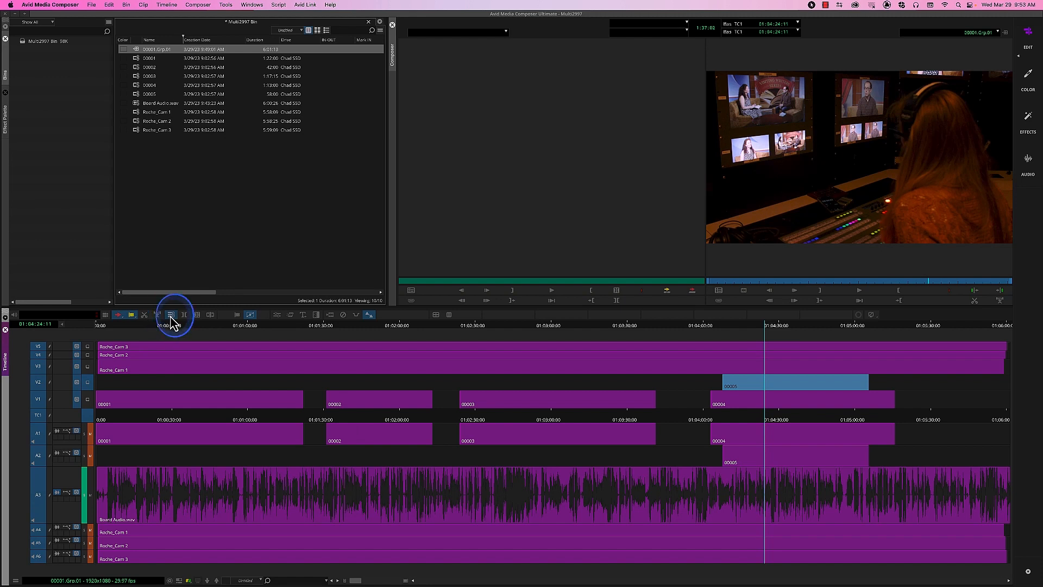
pyautogui.click(697, 421)
pyautogui.click(746, 384)
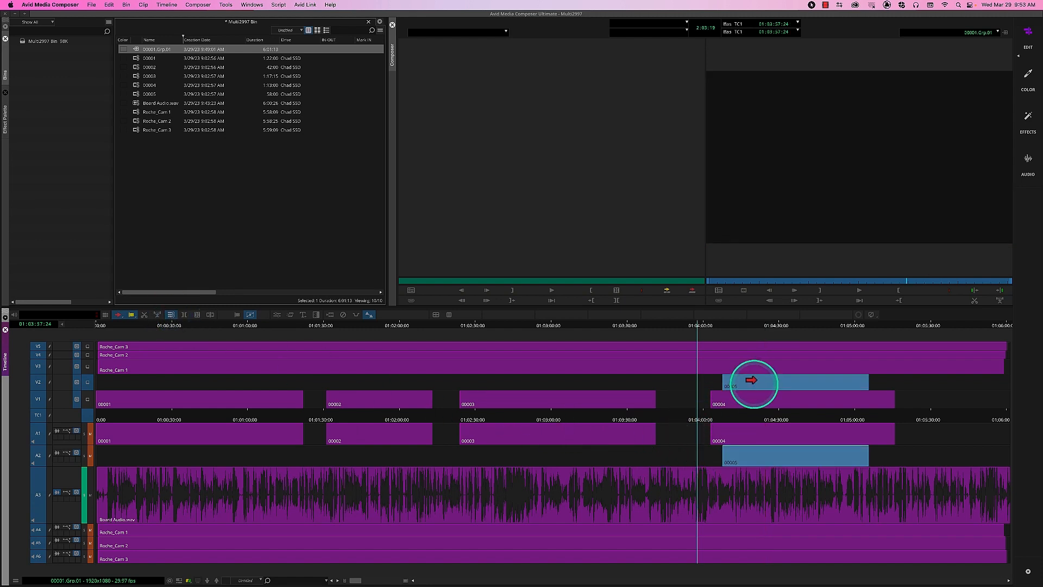
pyautogui.moveTo(781, 384); pyautogui.dragTo(978, 399)
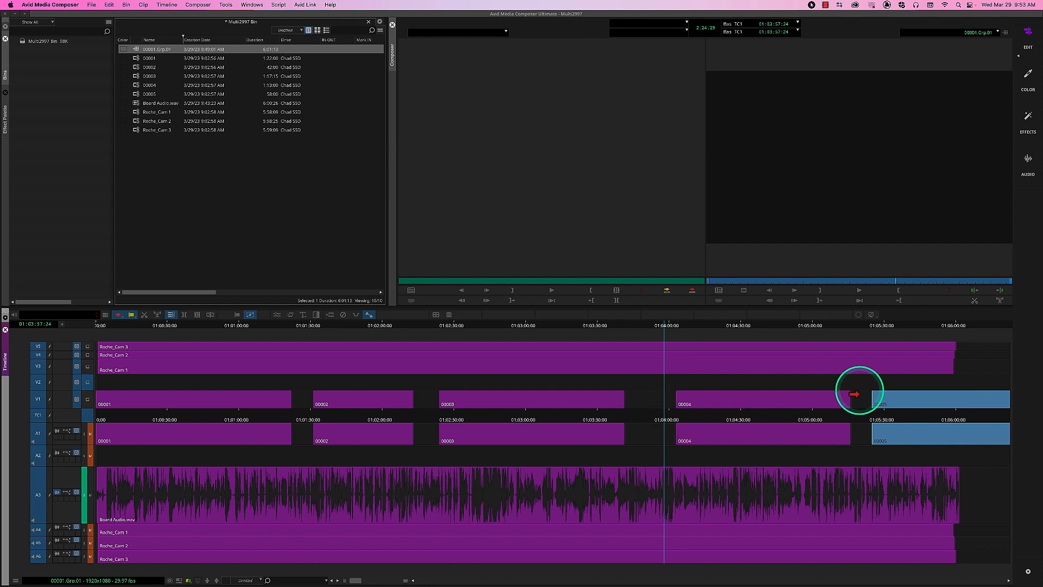
# Step: Monitor track V1 and play the moved clip 00005 up to about 01:05:35 to compare it with the board audio
pyautogui.click(839, 419)
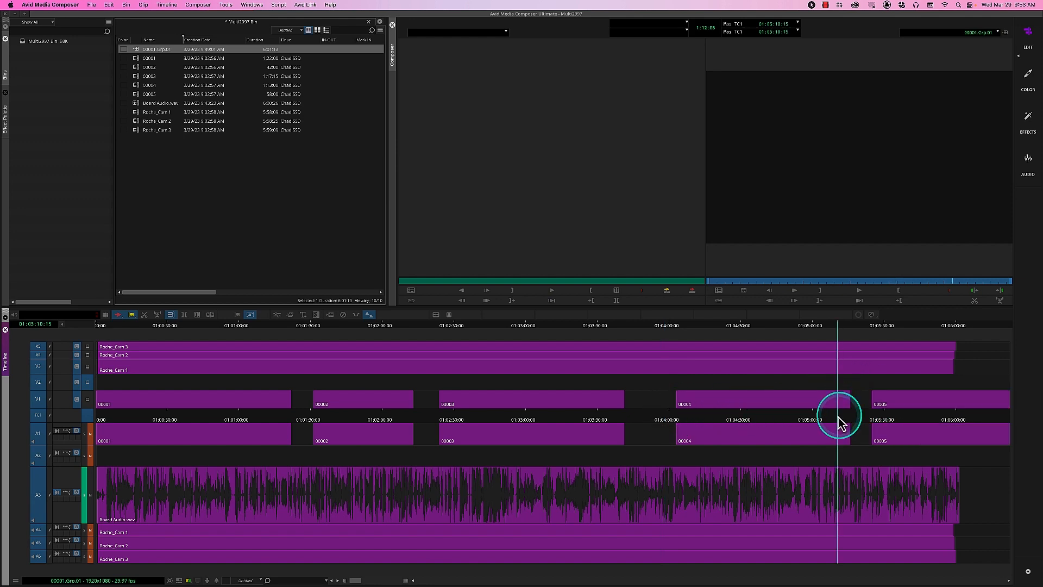
pyautogui.click(88, 398)
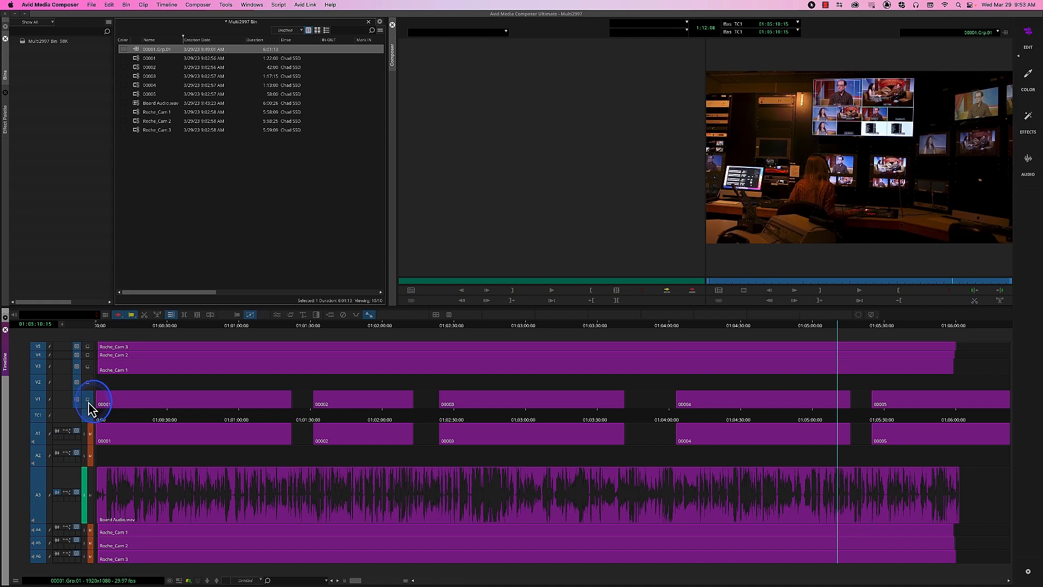
pyautogui.click(891, 420)
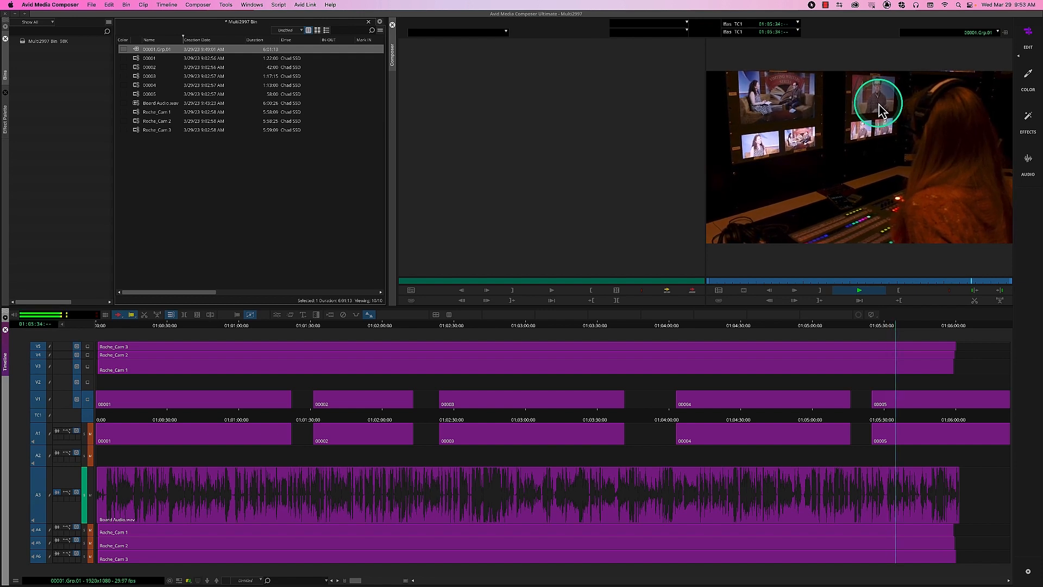
pyautogui.press('space')
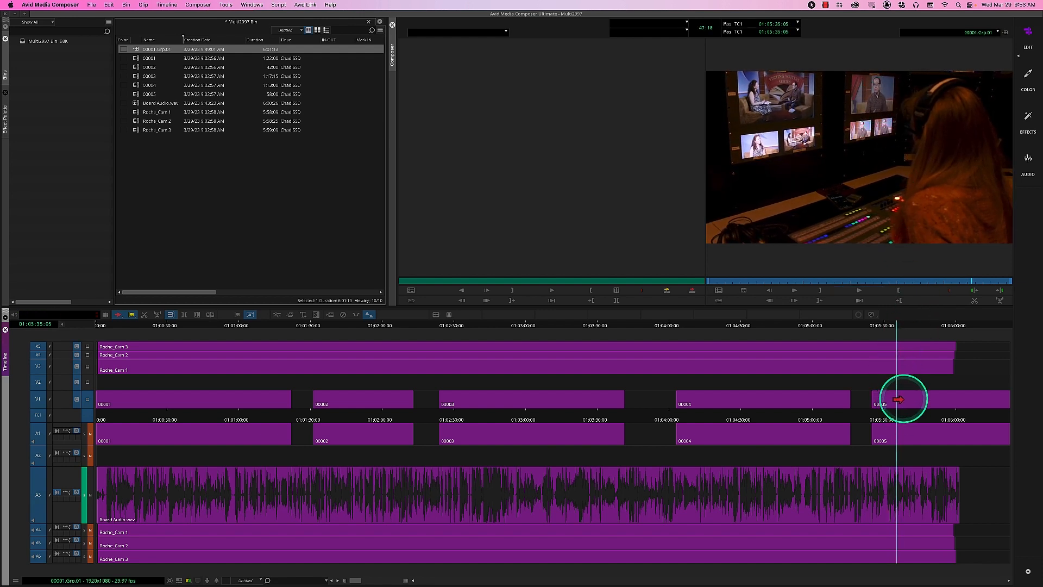
# Step: Shift clip 00005 slightly later on V1 and A1 in two small moves, playing it after each to check sync
pyautogui.click(899, 399)
pyautogui.press('space')
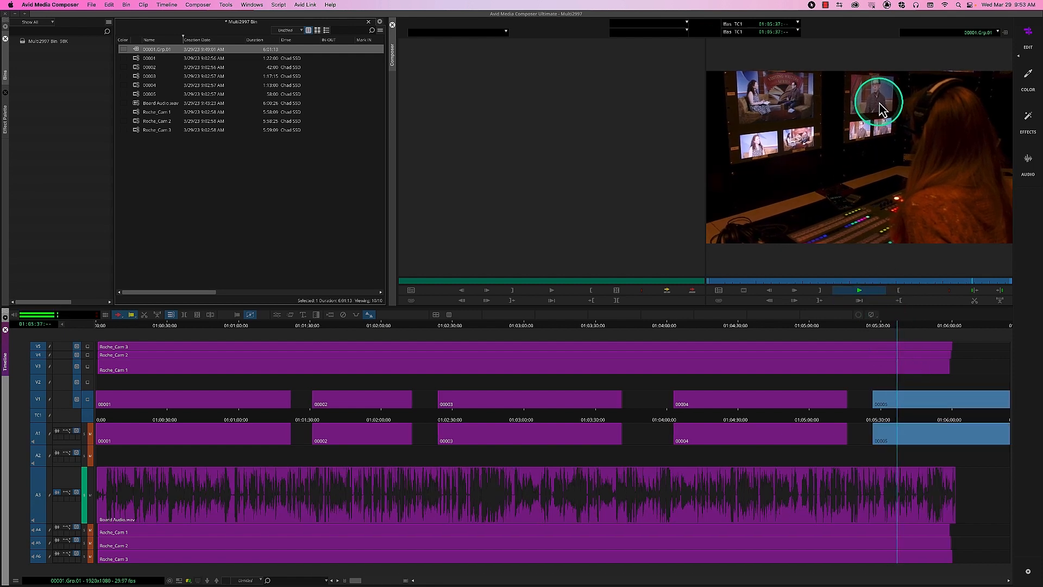
pyautogui.moveTo(920, 399); pyautogui.dragTo(921, 399)
pyautogui.press('space')
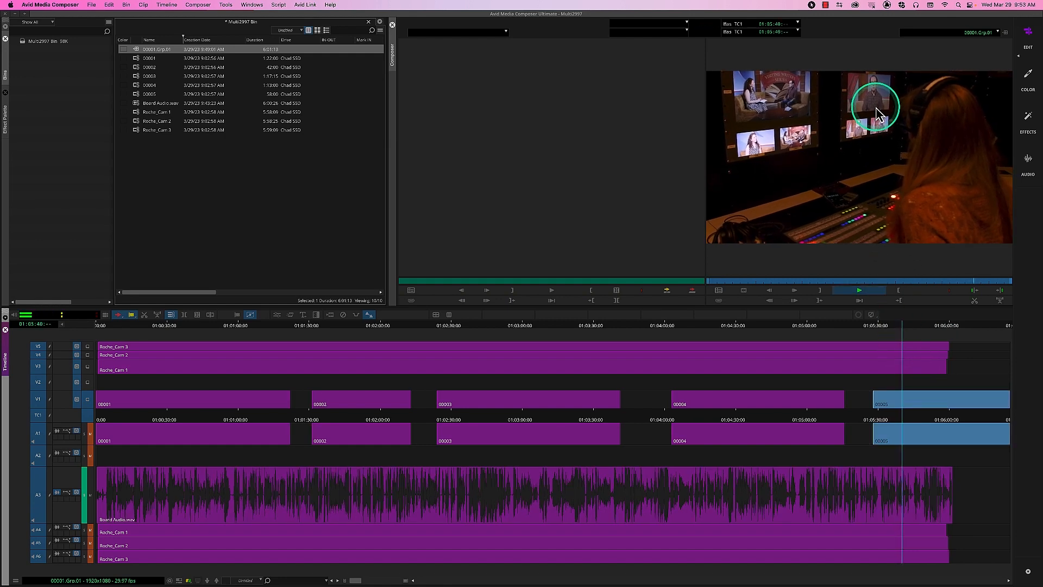
pyautogui.press('space')
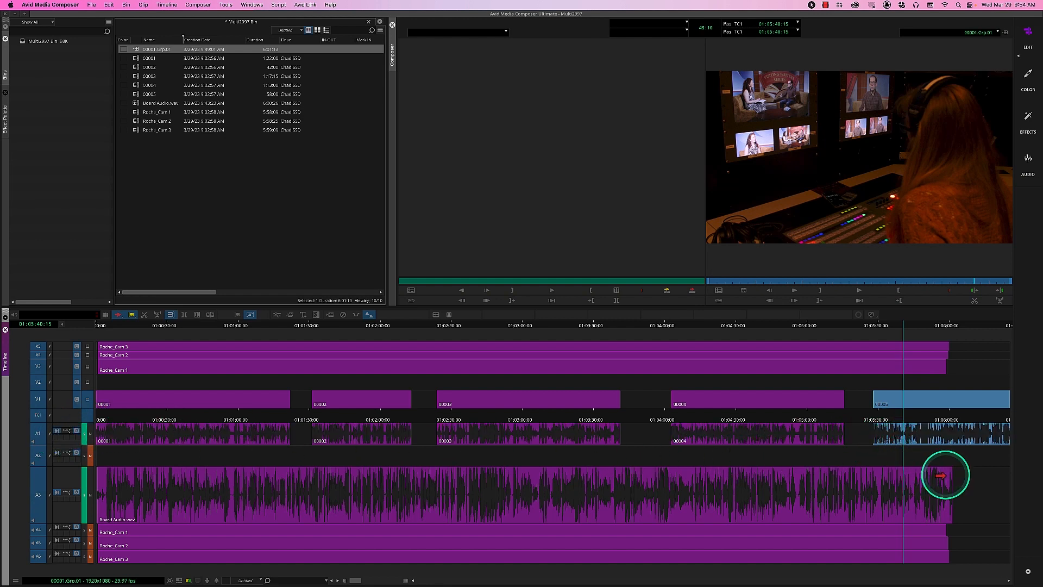
# Step: Hide the A1 waveform and play clip 00005's own audio with the board audio from about 01:05:31
pyautogui.click(56, 430)
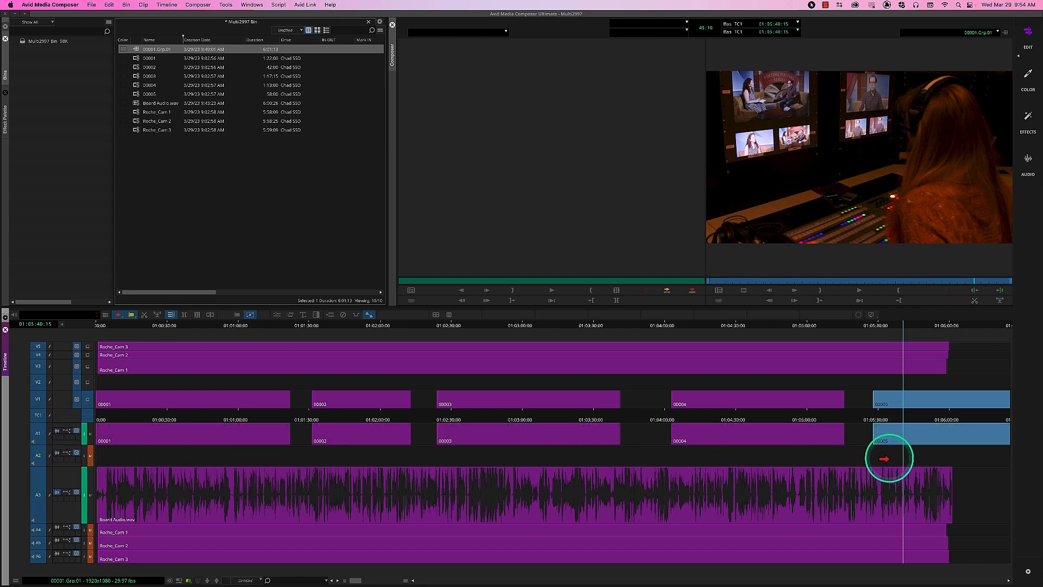
pyautogui.click(882, 419)
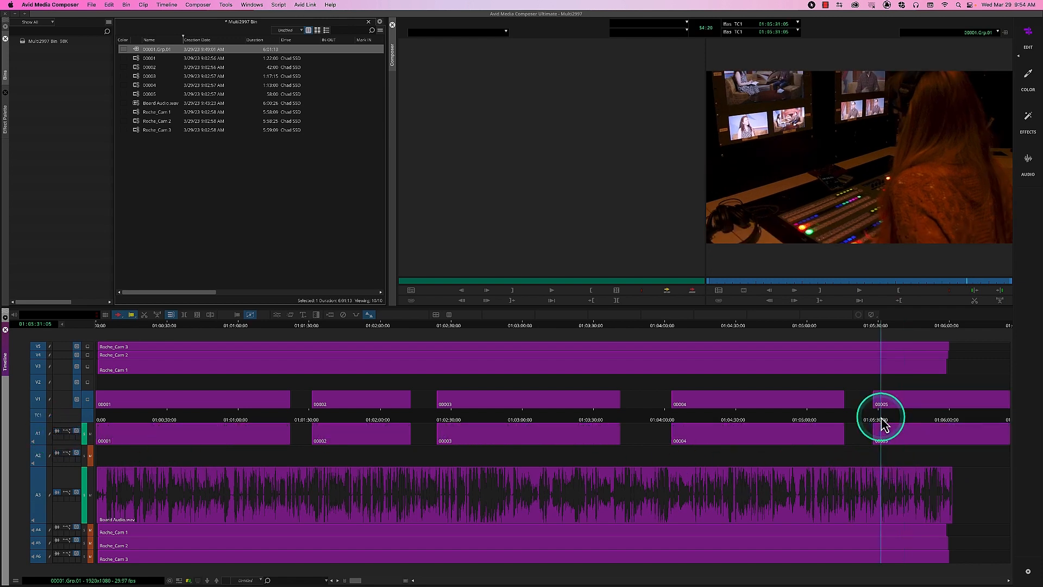
pyautogui.press('space')
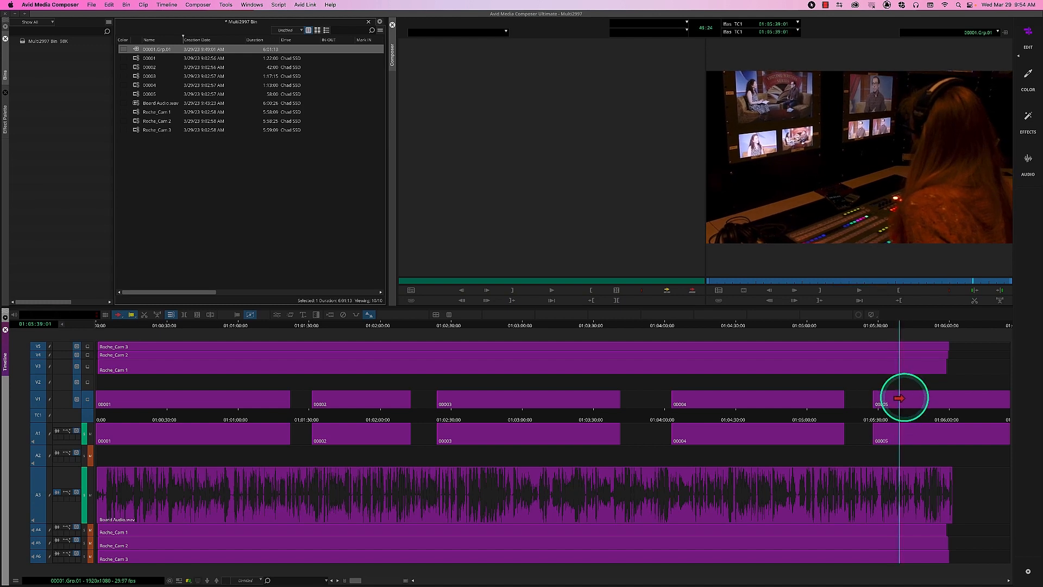
# Step: Shift clip 00005 a little later on V1 and A1 and replay it from about 01:05:39 against the board audio
pyautogui.moveTo(900, 399); pyautogui.dragTo(917, 404)
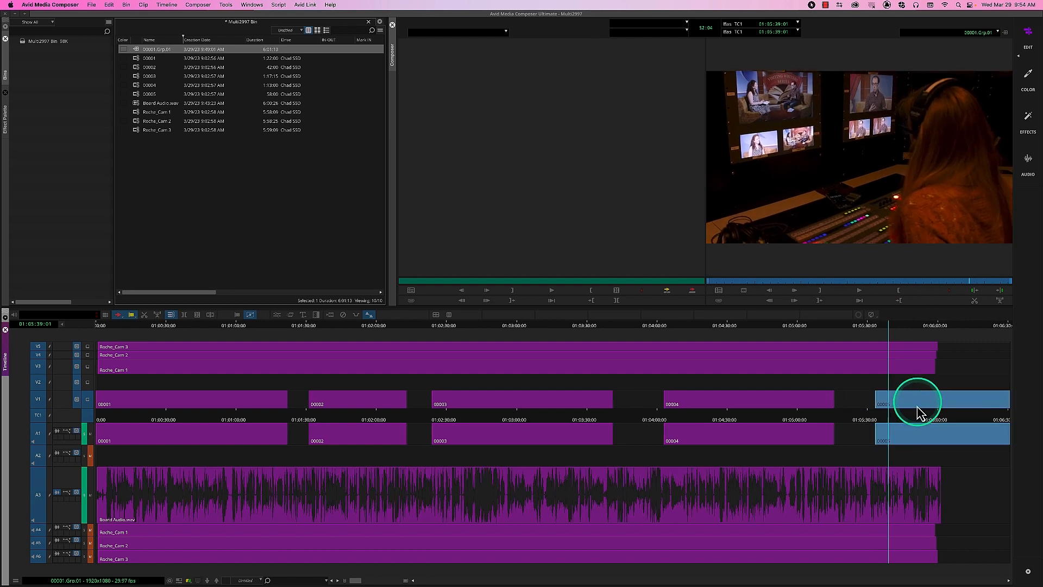
pyautogui.click(888, 419)
pyautogui.press('space')
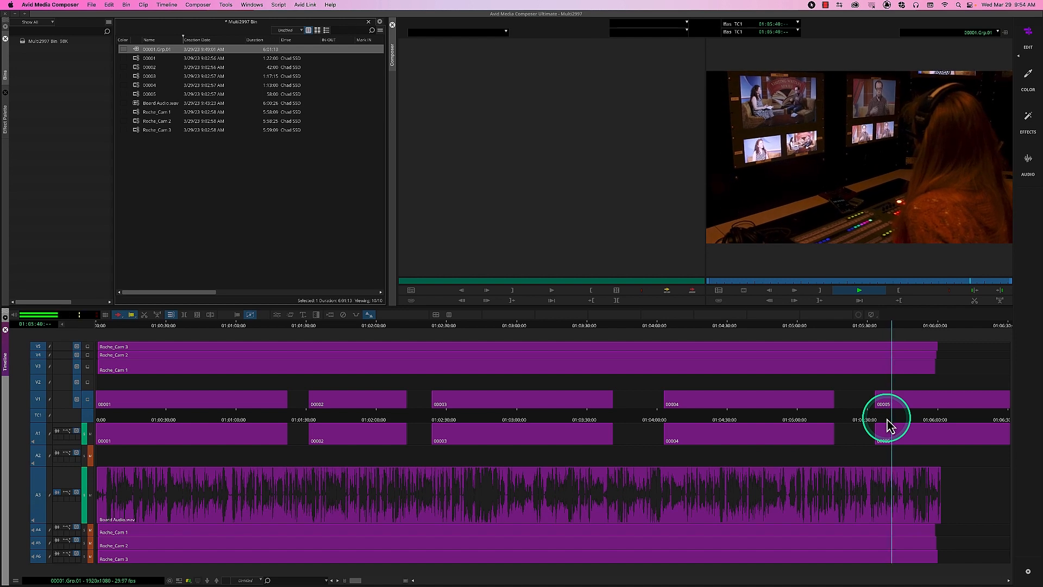
pyautogui.press('space')
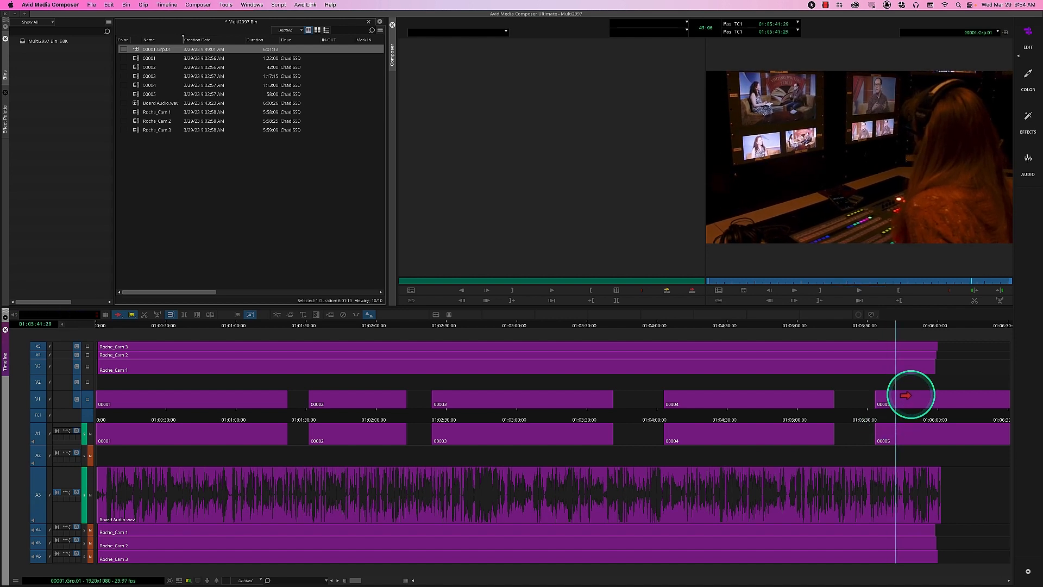
# Step: Shift clip 00005 slightly earlier on V1 and A1 and replay it around 01:05:40 to check its sync
pyautogui.click(905, 402)
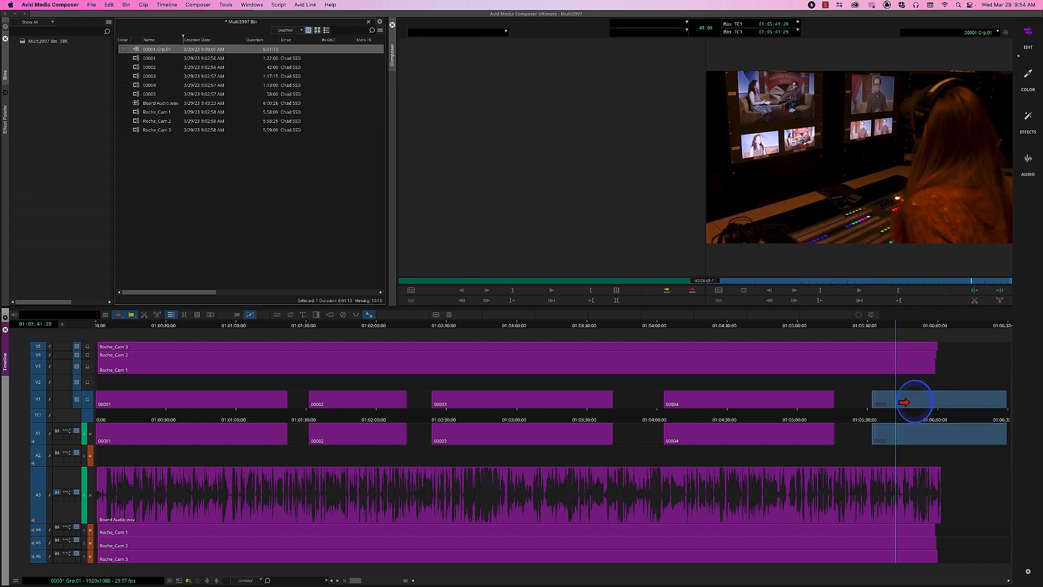
pyautogui.click(902, 414)
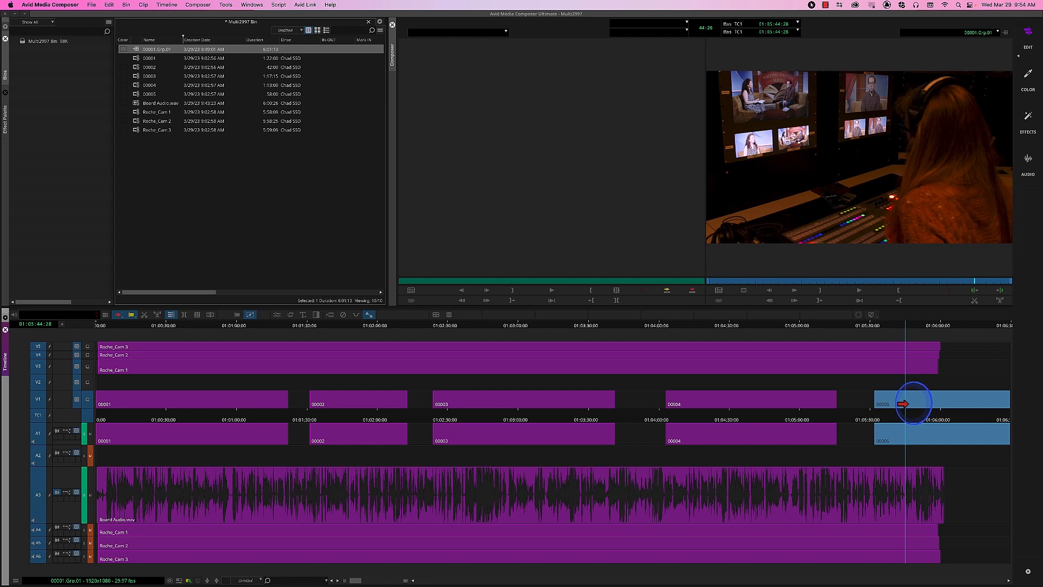
pyautogui.moveTo(902, 403); pyautogui.dragTo(895, 424)
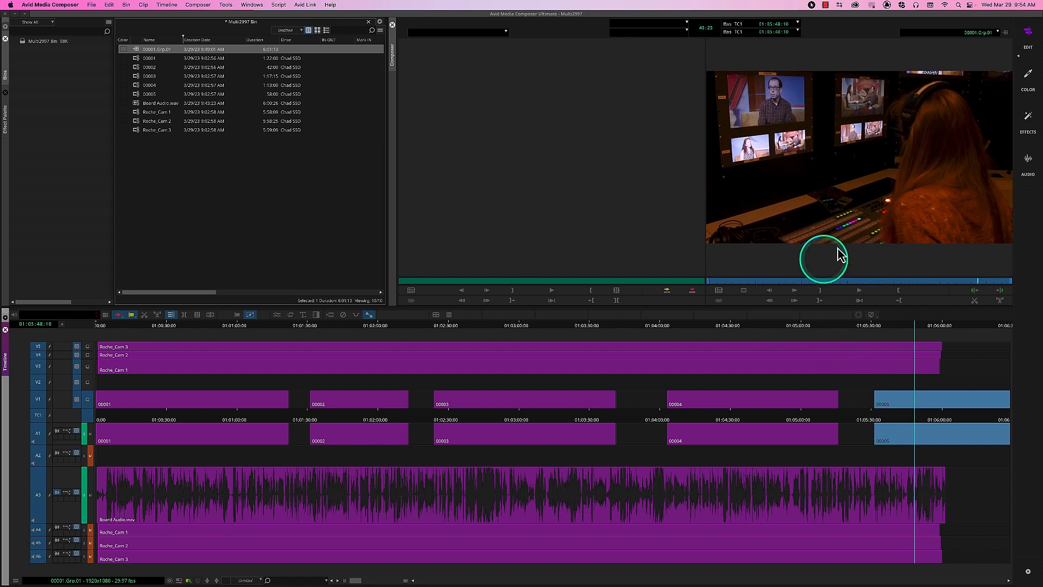
pyautogui.click(886, 425)
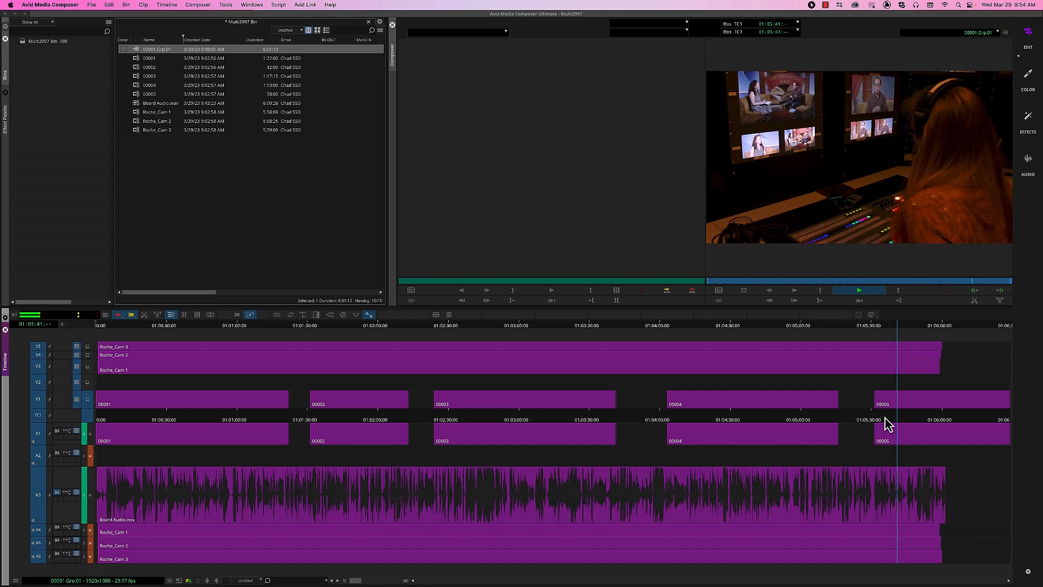
pyautogui.press('space')
pyautogui.click(895, 421)
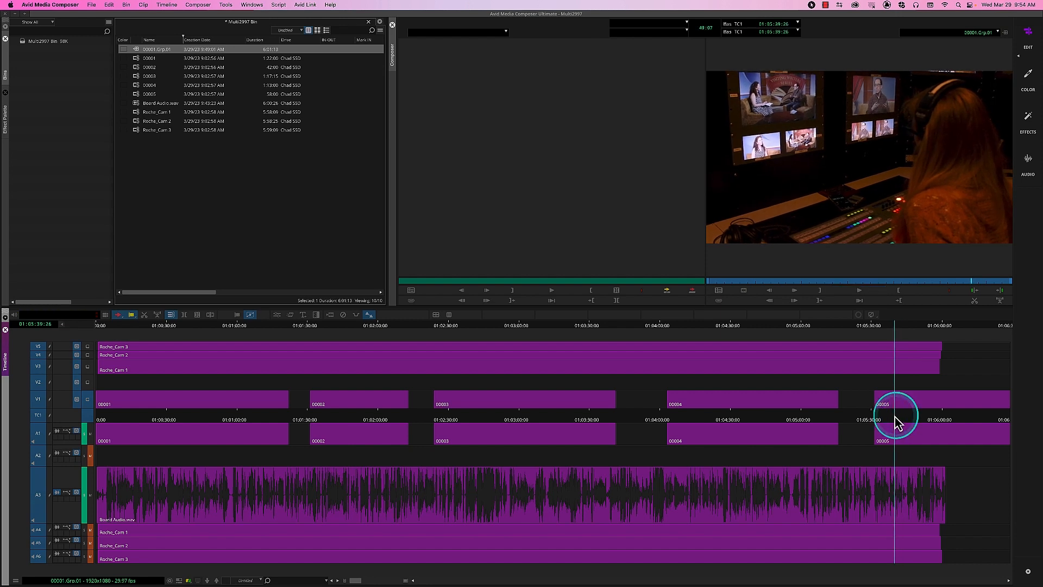
pyautogui.press('space')
pyautogui.press('space')
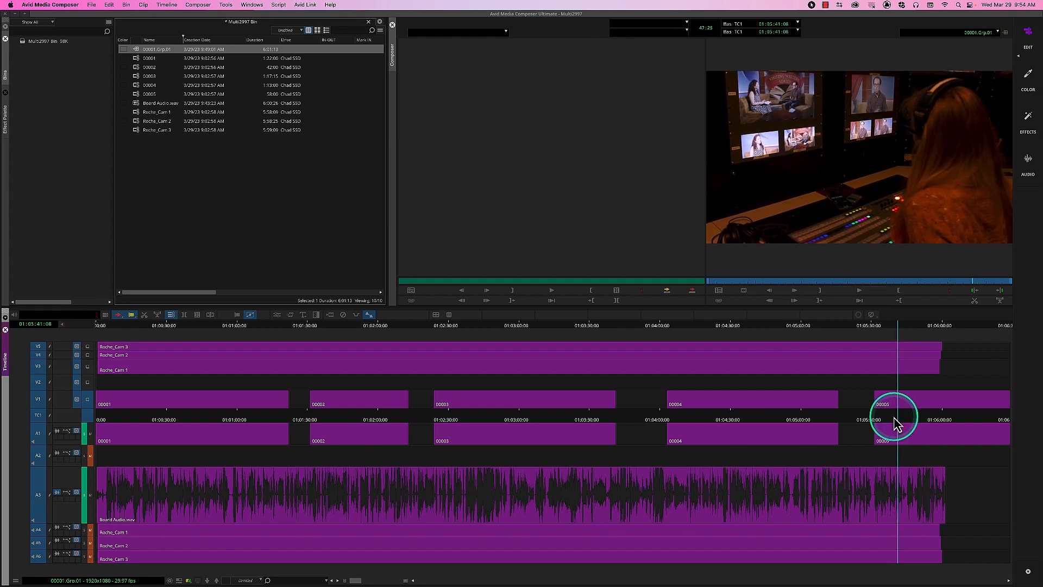
# Step: Select clip 00005, enlarge the timeline around it and play up to about 01:05:42 to examine its audio offset closely
pyautogui.click(891, 400)
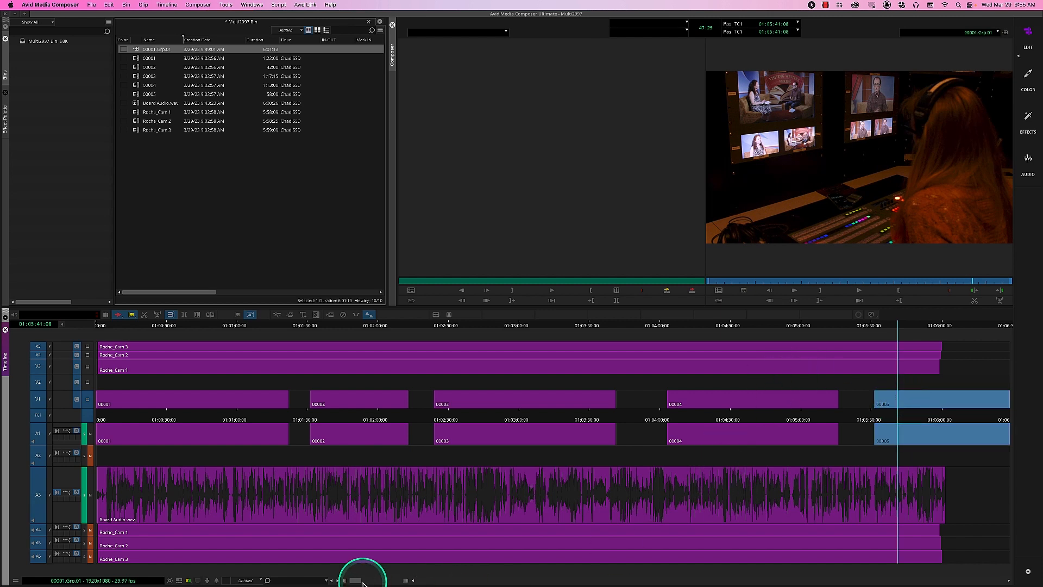
pyautogui.moveTo(360, 581); pyautogui.dragTo(386, 580)
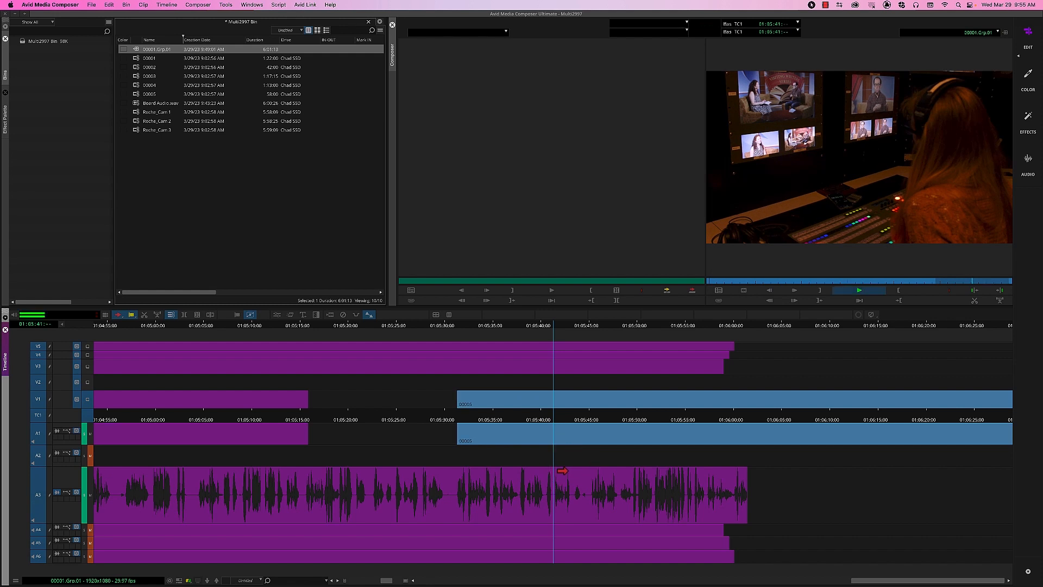
pyautogui.press('space')
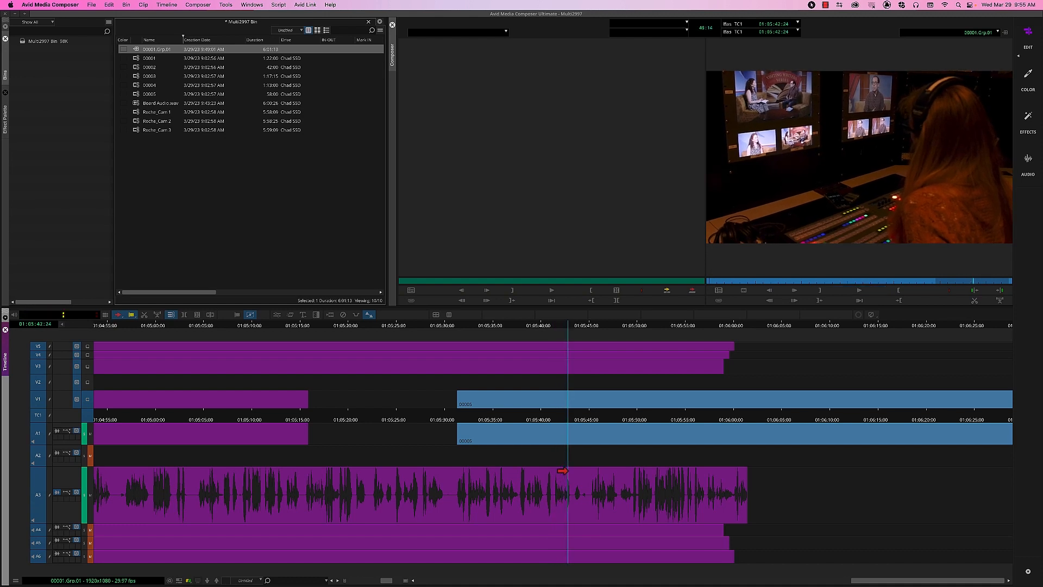
# Step: Undo the last shift of clip 00005 and replay it from about 01:05:38 against the board audio to check its sync
pyautogui.press('super+z')
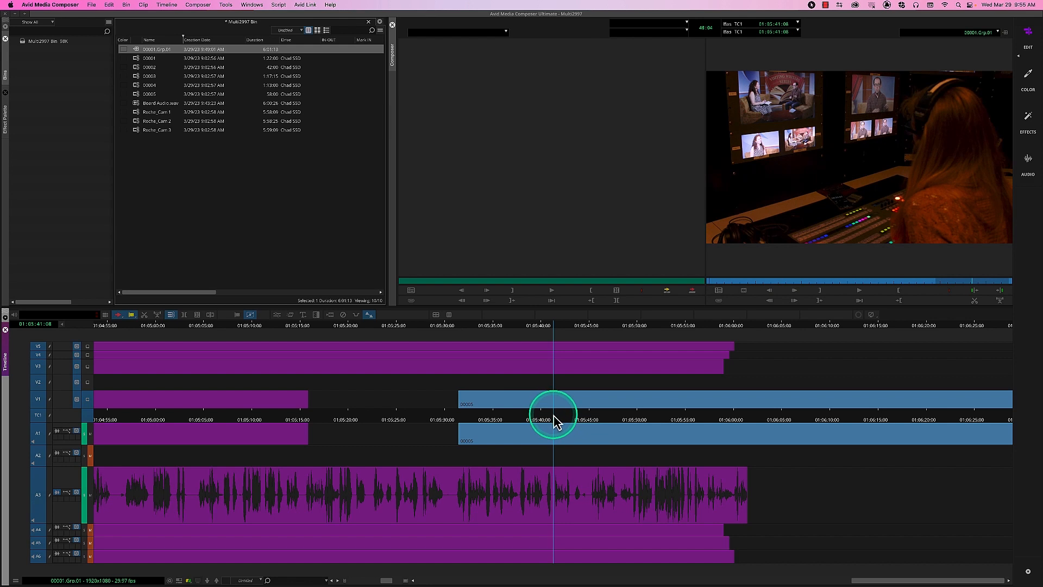
pyautogui.press('space')
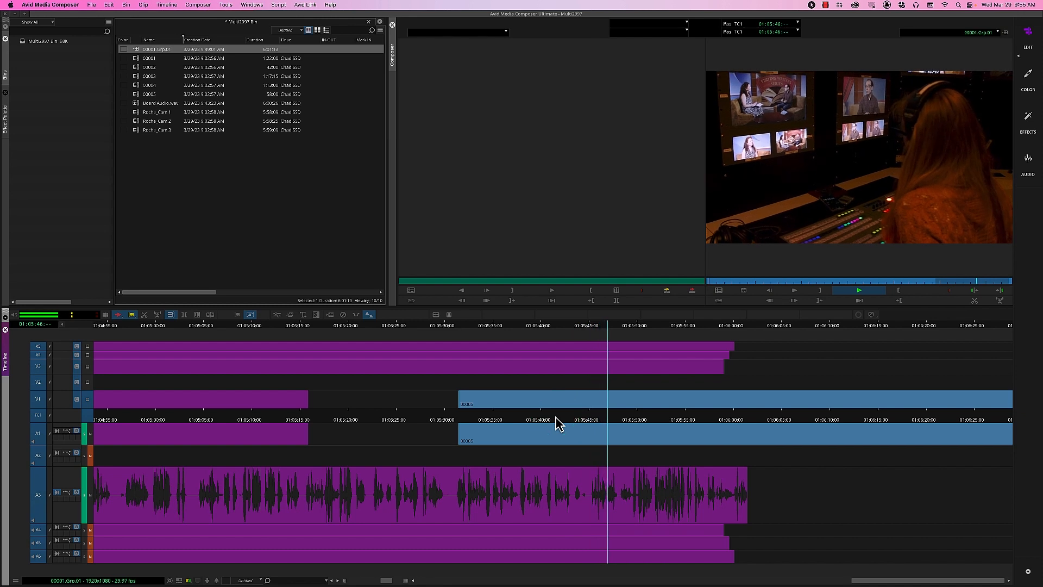
pyautogui.press('space')
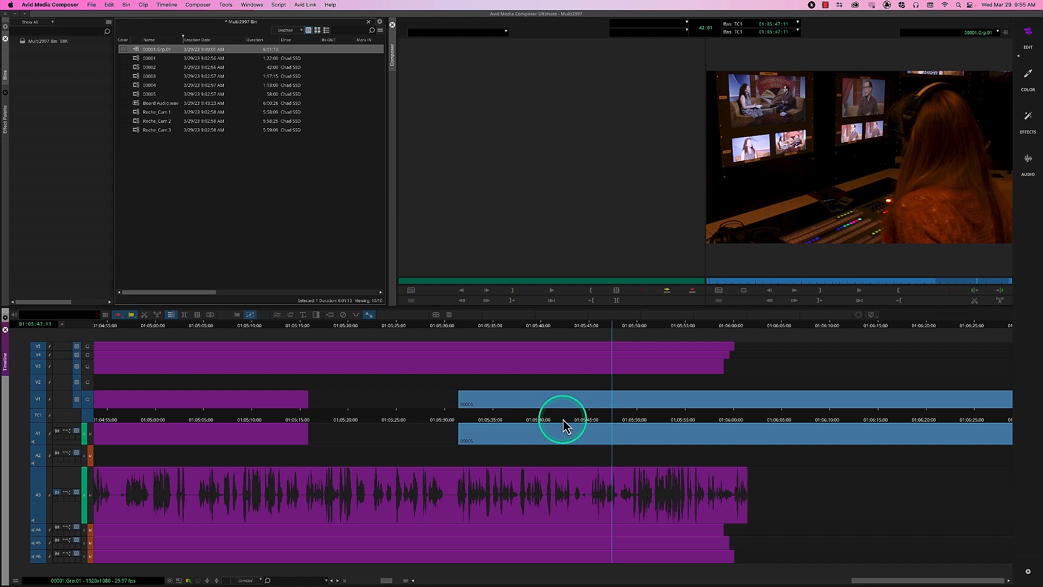
pyautogui.moveTo(559, 419); pyautogui.dragTo(524, 418)
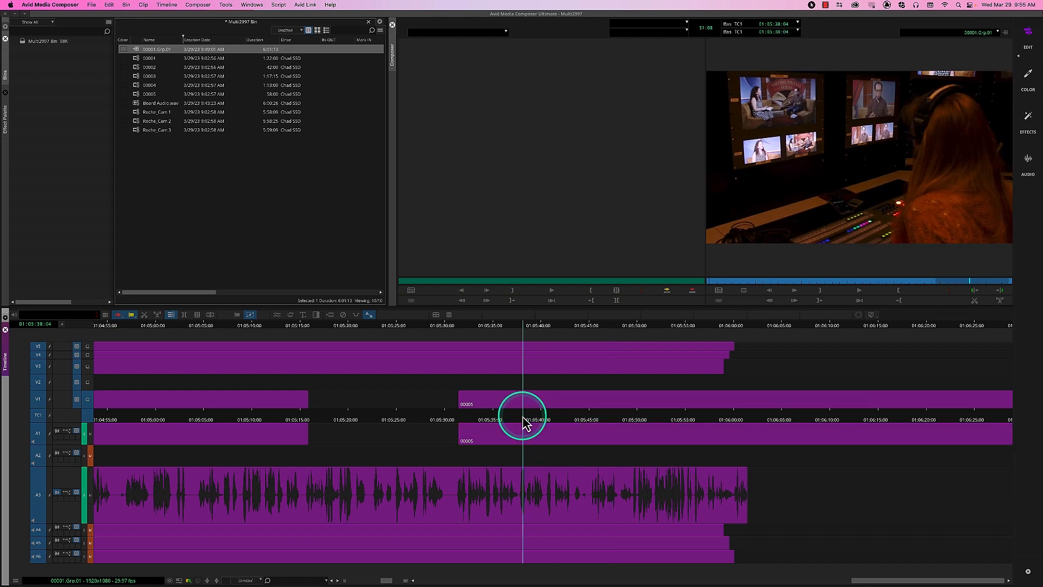
pyautogui.press('space')
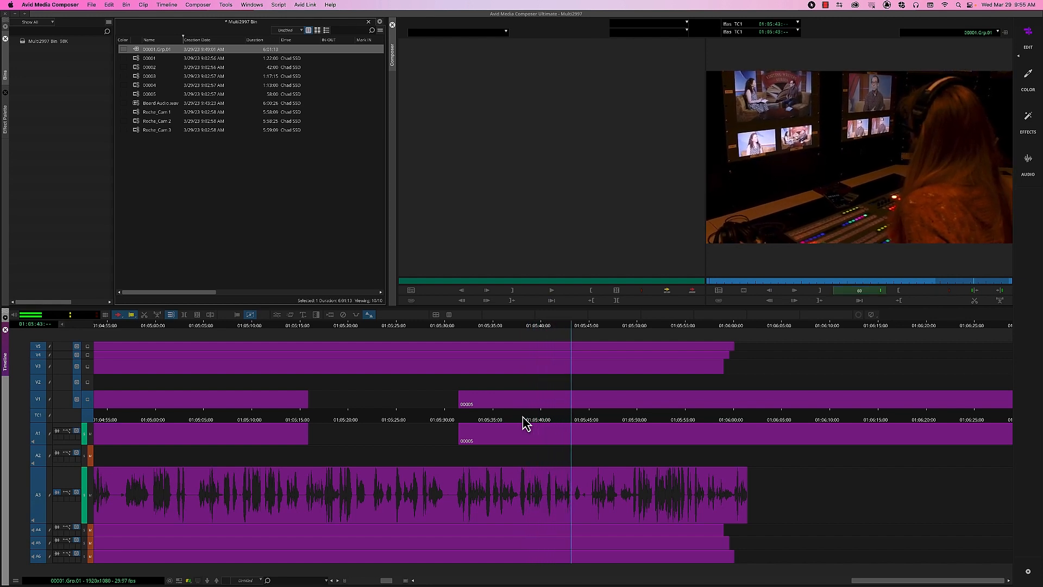
pyautogui.press('space')
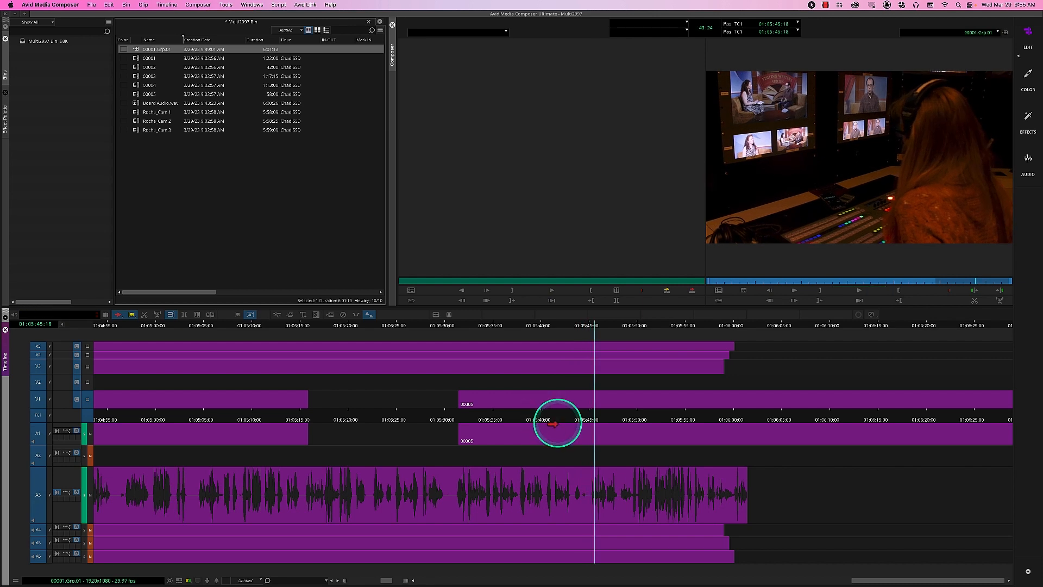
pyautogui.click(546, 424)
pyautogui.press('space')
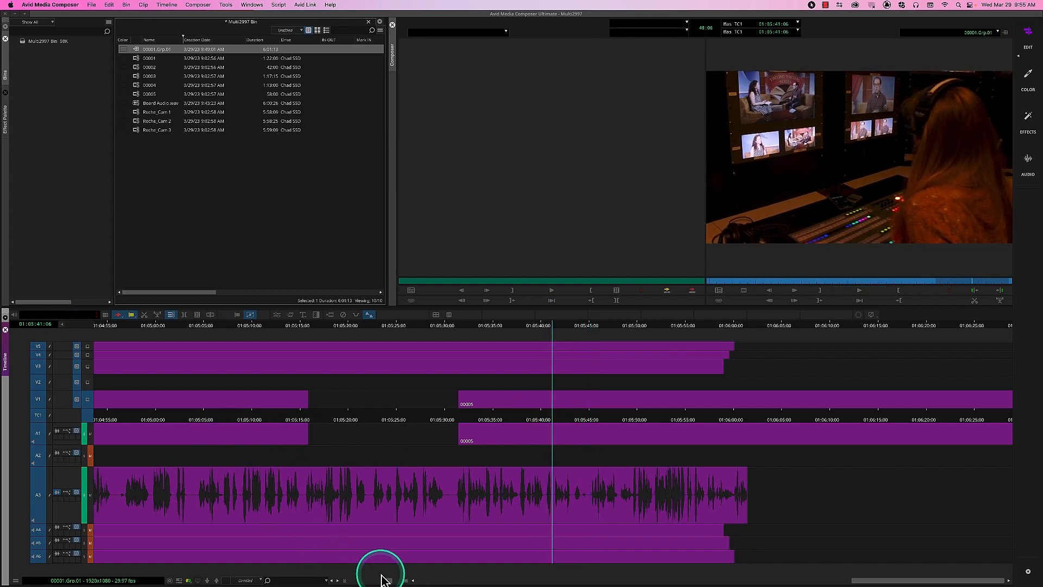
# Step: Play clip 00004 from about 01:04:25 to check its sync against the board audio
pyautogui.moveTo(389, 582); pyautogui.dragTo(372, 580)
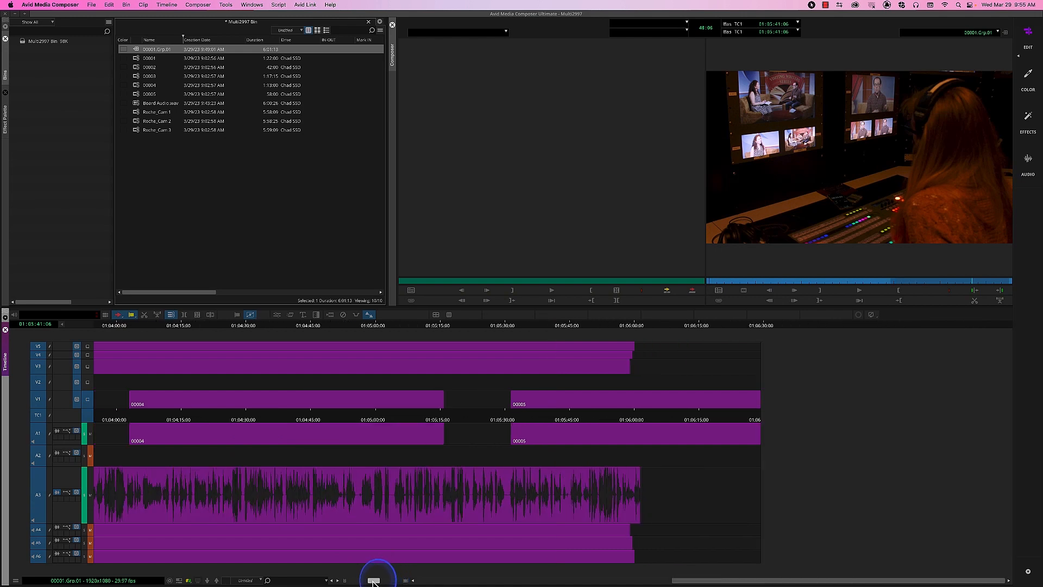
pyautogui.click(279, 422)
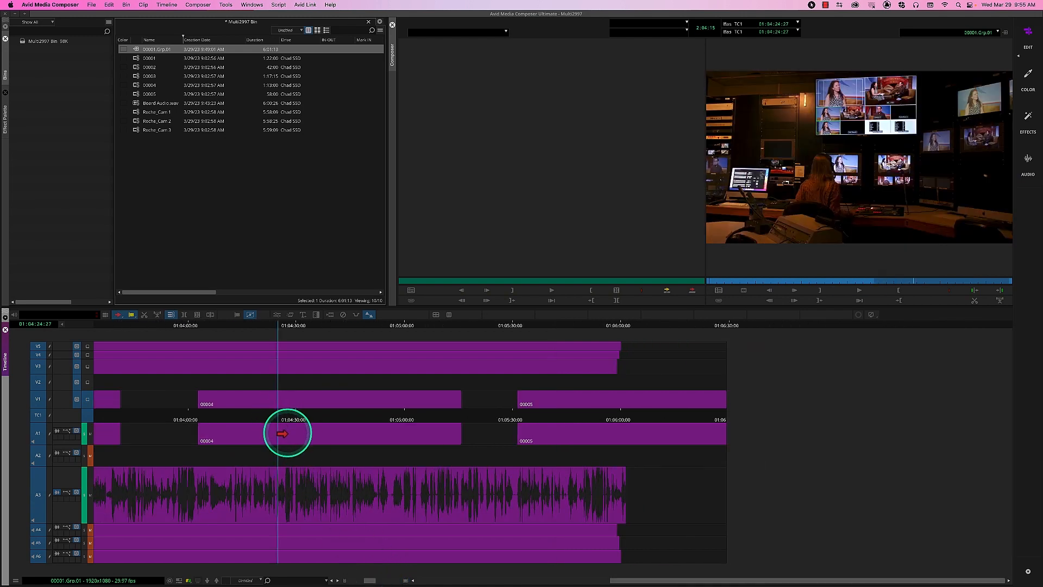
pyautogui.press('space')
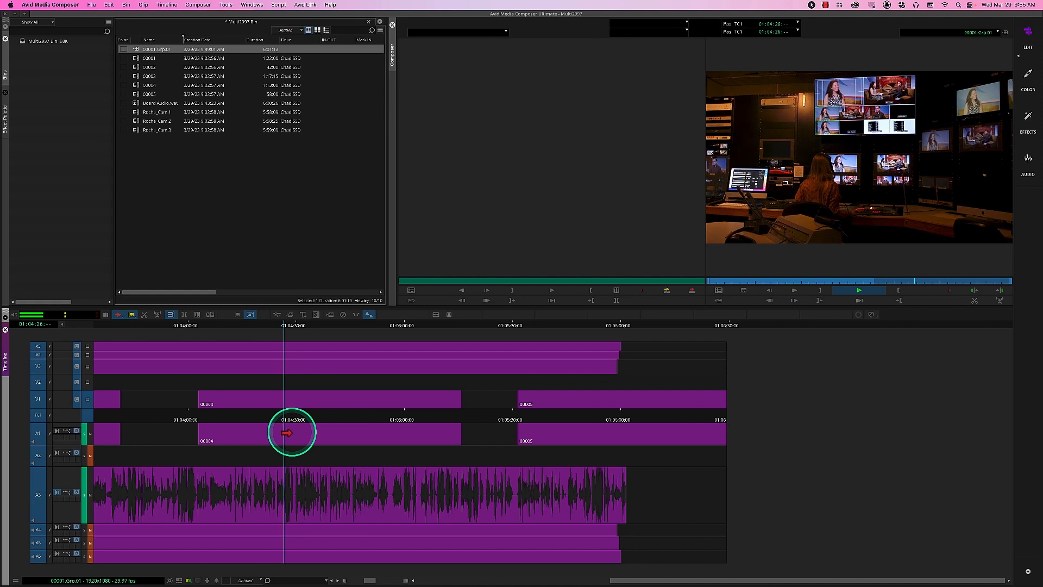
pyautogui.press('space')
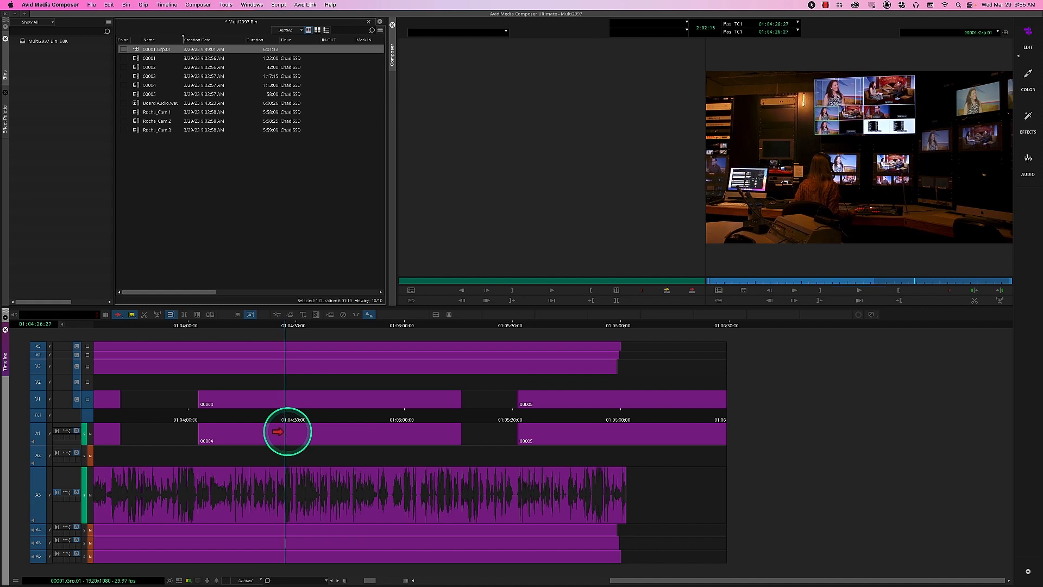
# Step: Show the whole group in the timeline and review the control-room footage of clips 00003 and 00004 at several points
pyautogui.click(368, 580)
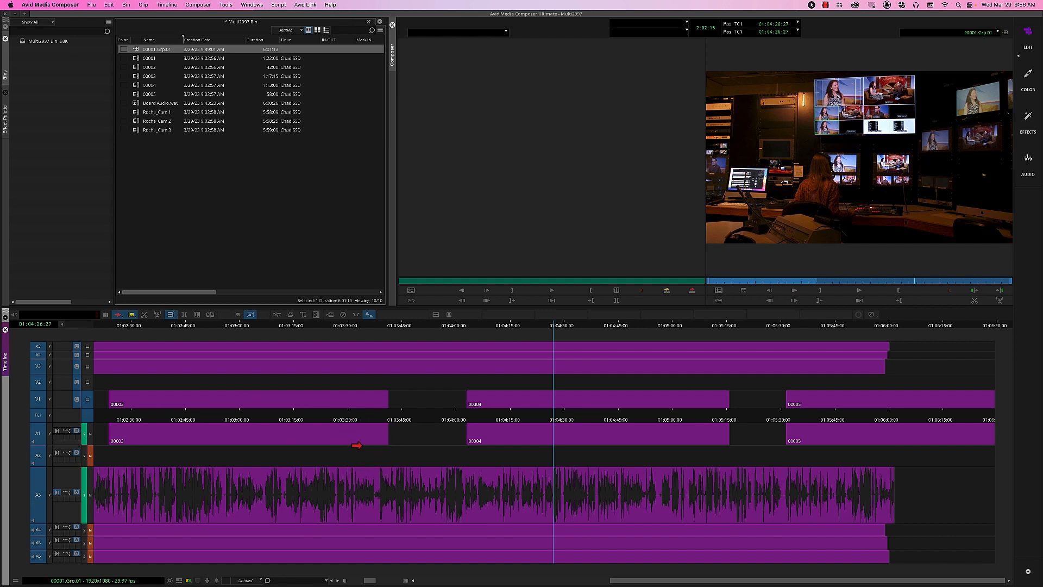
pyautogui.click(399, 578)
pyautogui.moveTo(375, 582); pyautogui.dragTo(345, 581)
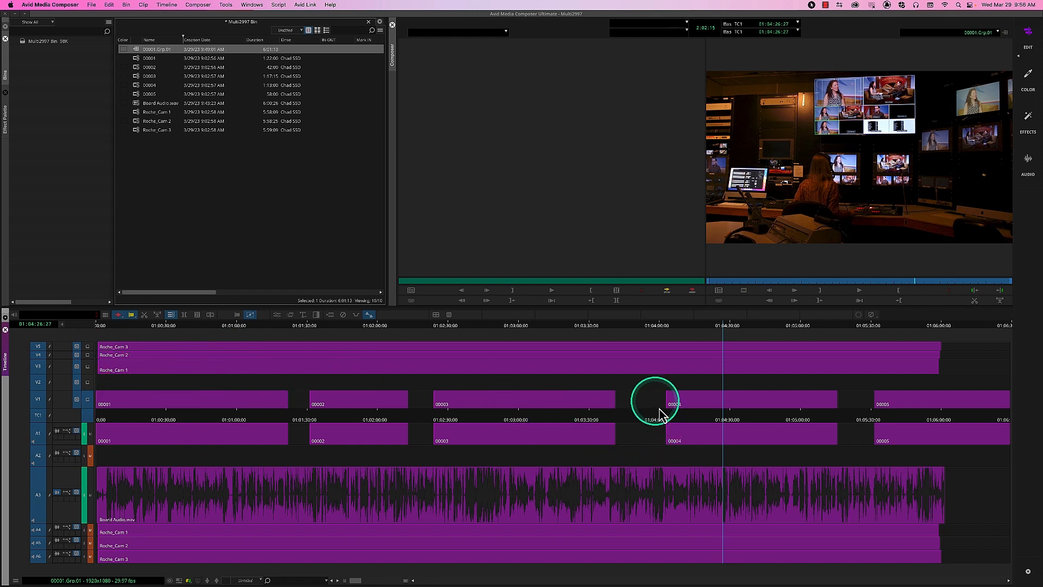
pyautogui.moveTo(663, 419); pyautogui.dragTo(592, 419)
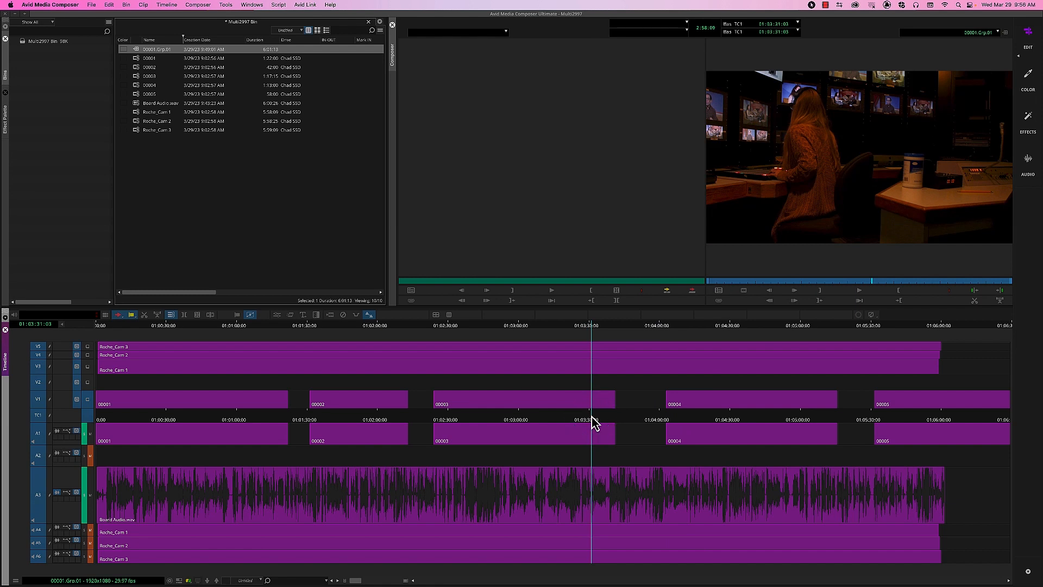
pyautogui.click(726, 420)
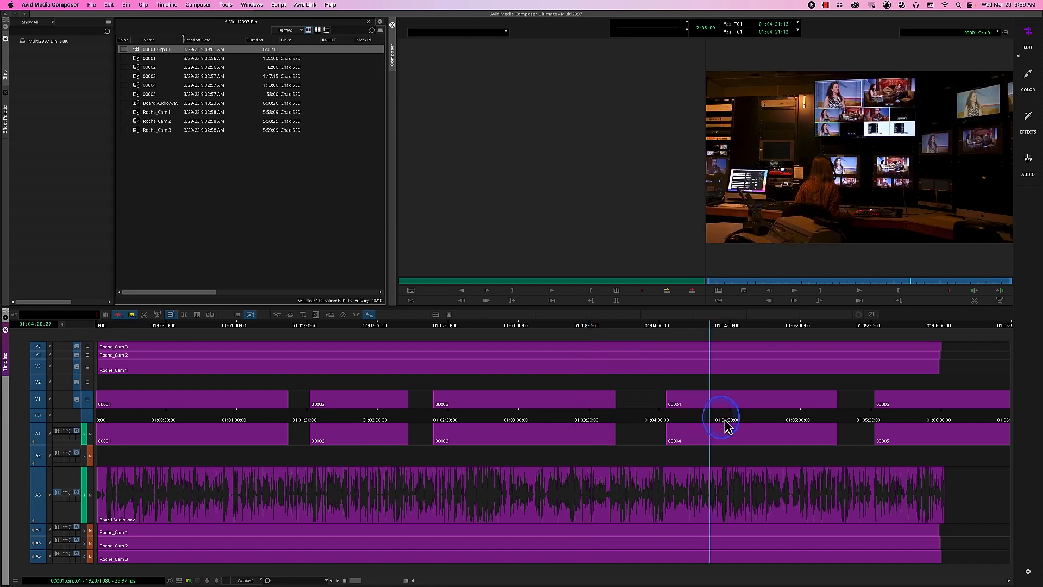
pyautogui.click(810, 421)
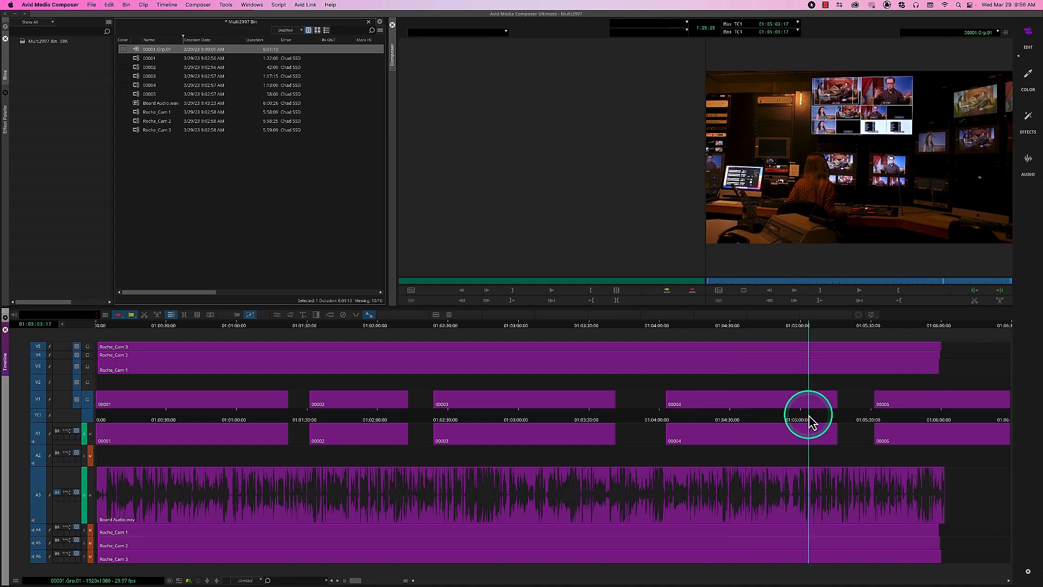
pyautogui.moveTo(729, 419); pyautogui.dragTo(558, 426)
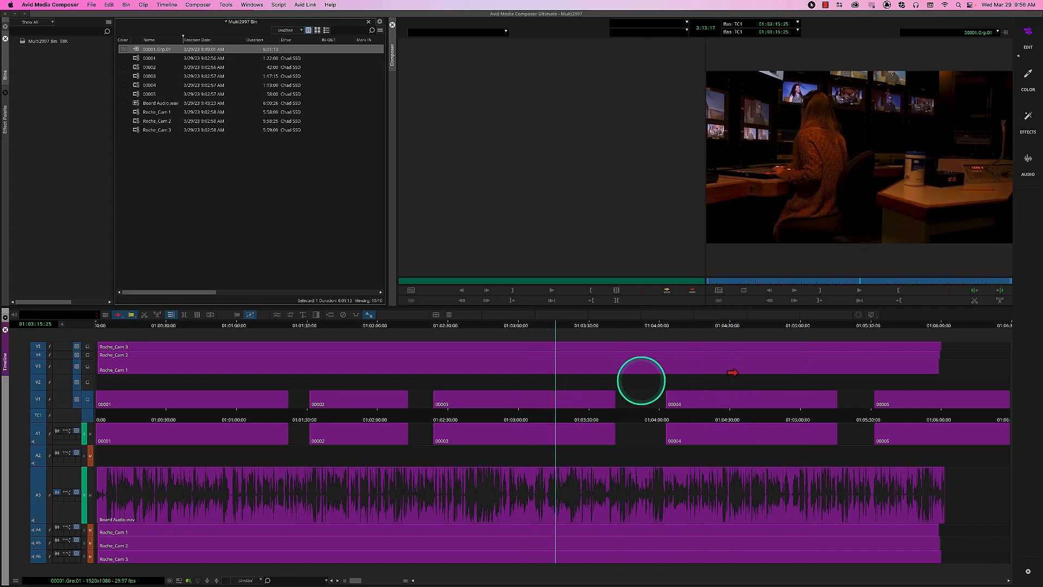
pyautogui.moveTo(560, 416); pyautogui.dragTo(750, 416)
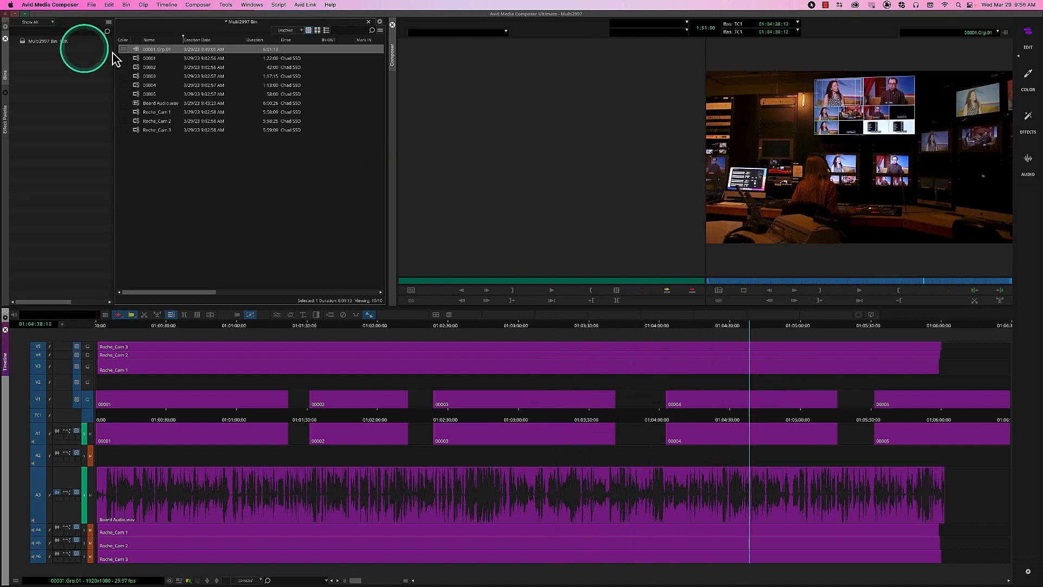
# Step: Save the bin, then clear the edited group from the record monitor and update the existing 00001.Grp.01
pyautogui.click(139, 50)
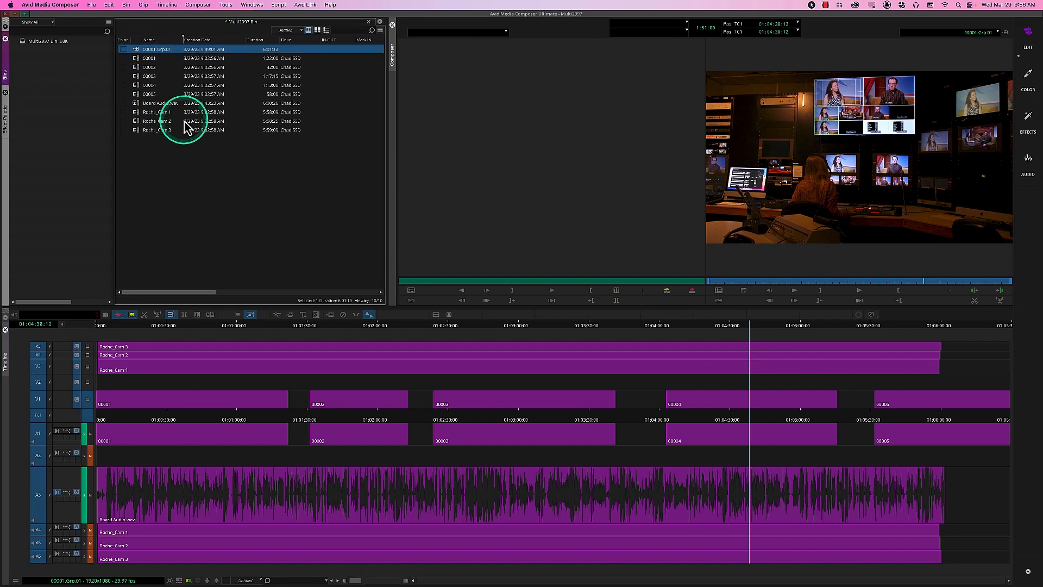
pyautogui.press('super+s')
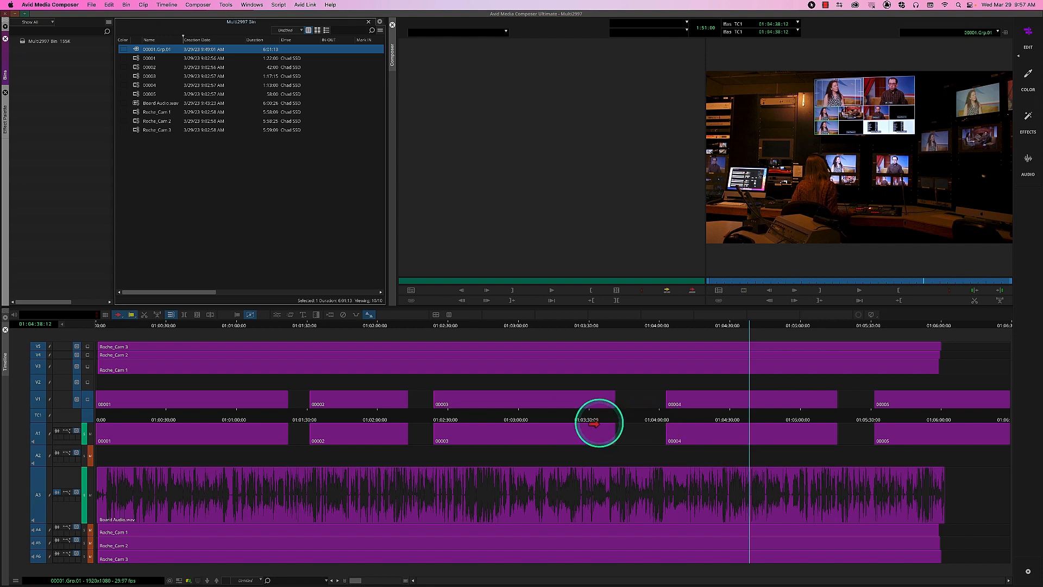
pyautogui.click(986, 39)
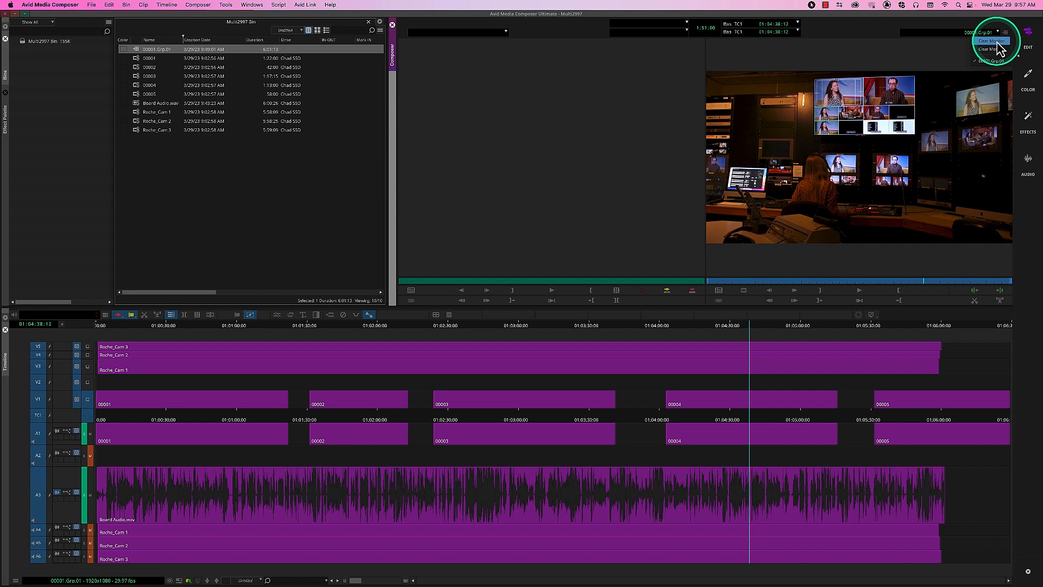
pyautogui.click(997, 42)
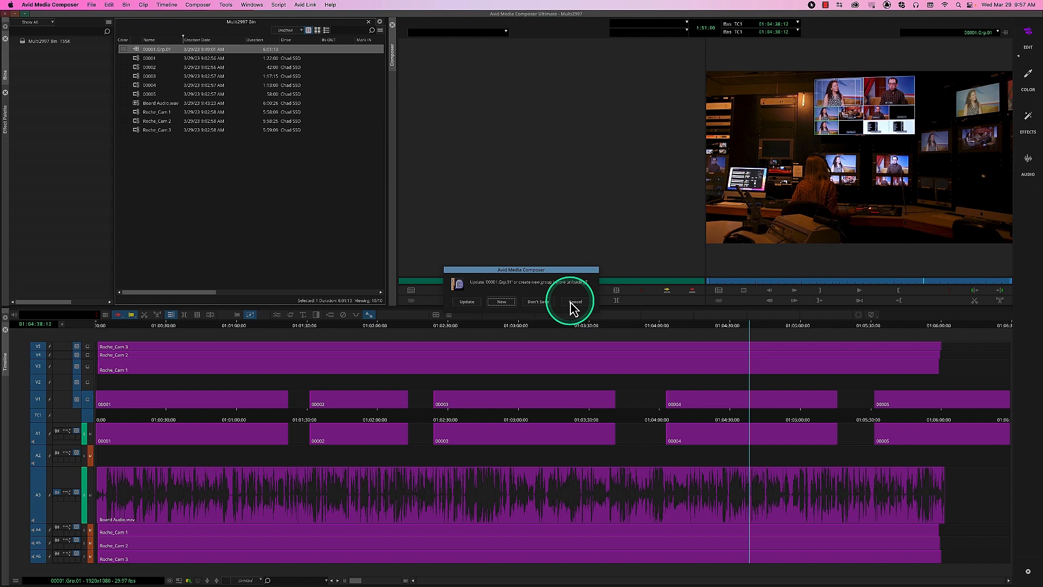
pyautogui.click(472, 304)
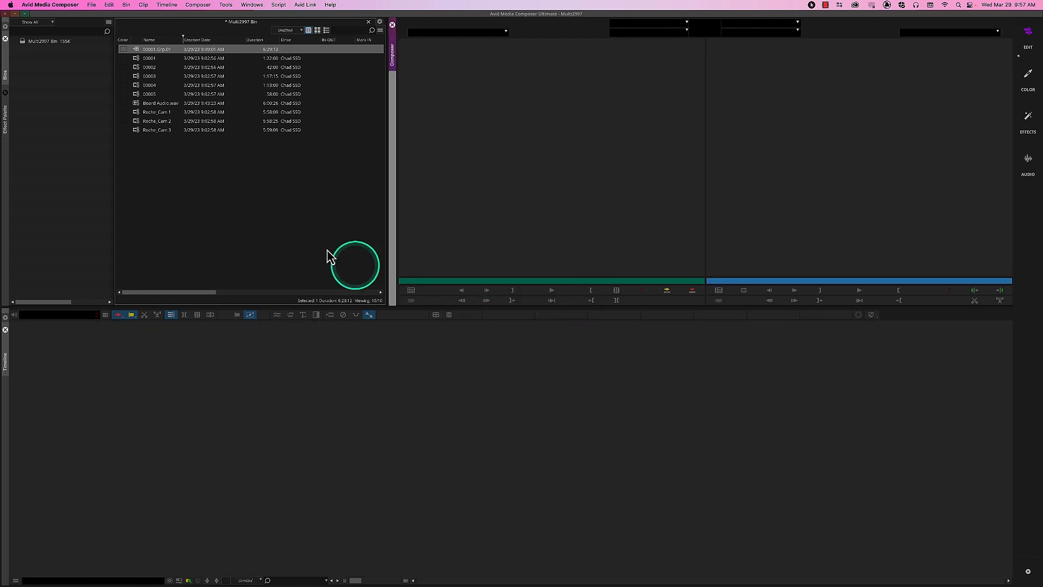
# Step: Load 00001.Grp.01 as source, mark nearly its full length and splice it into a new sequence
pyautogui.doubleClick(139, 50)
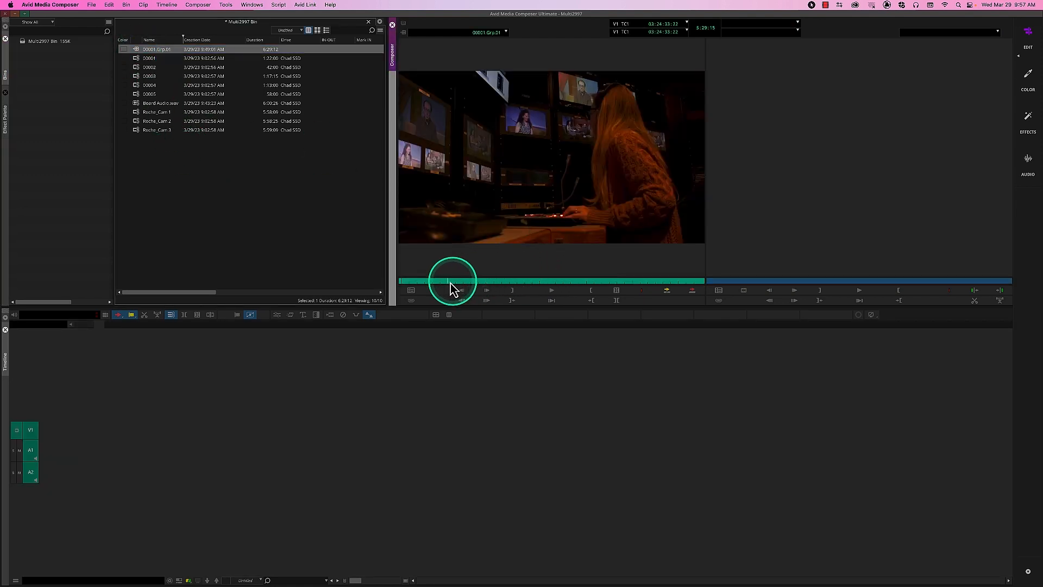
pyautogui.moveTo(431, 281); pyautogui.dragTo(702, 287)
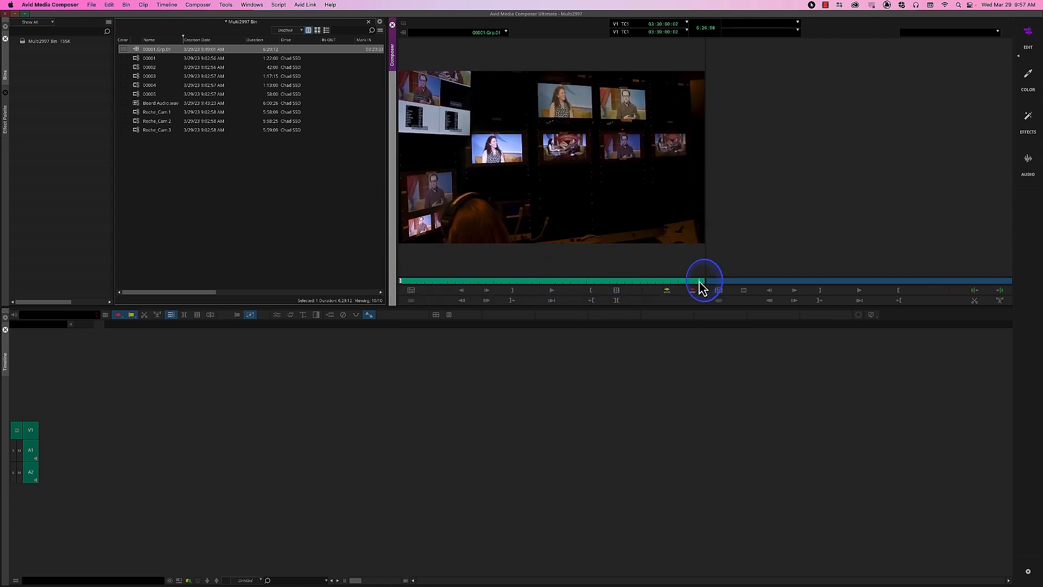
pyautogui.click(667, 292)
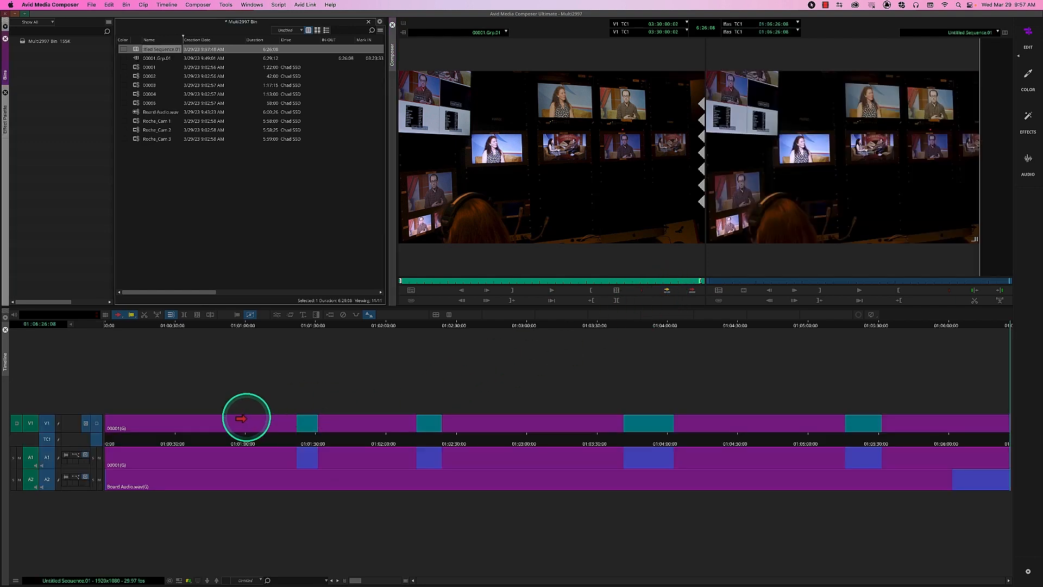
# Step: Switch the sequence's V1 angle to Roche_Cam 2 and A1 to Board Audio.wav, viewing the result at about 01:00:28
pyautogui.rightClick(249, 419)
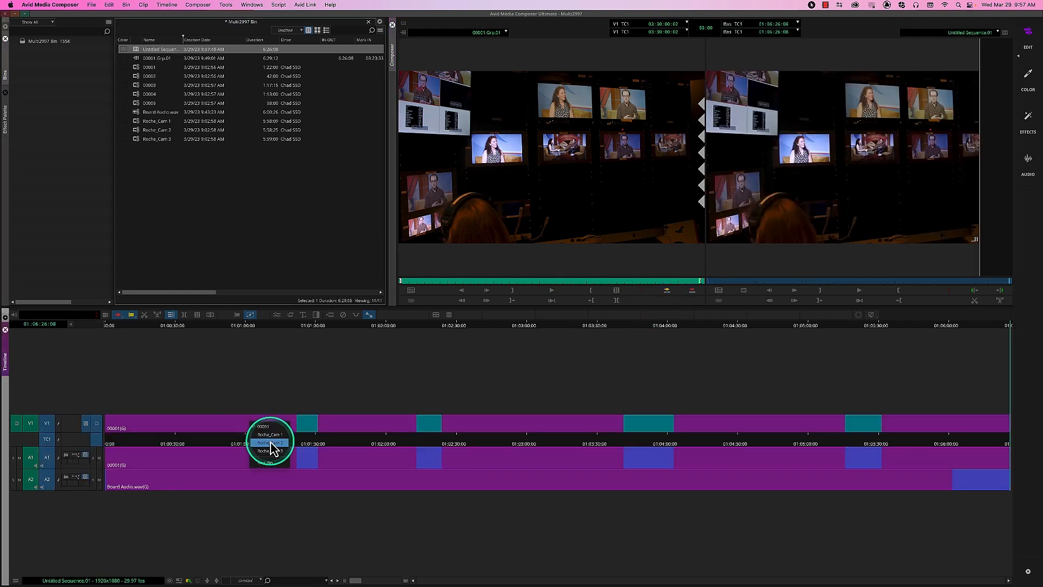
pyautogui.click(274, 448)
pyautogui.click(230, 456)
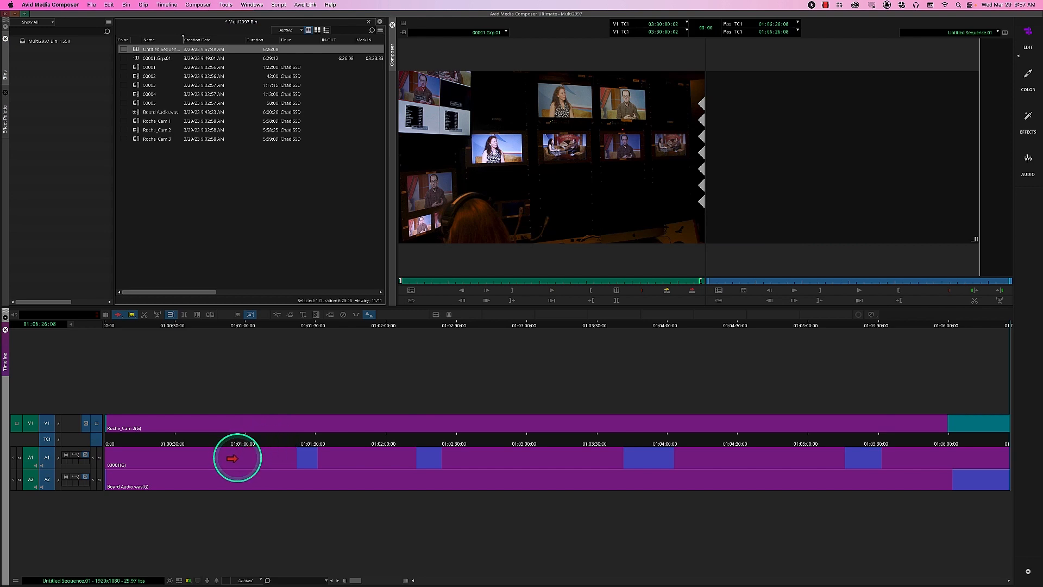
pyautogui.rightClick(242, 461)
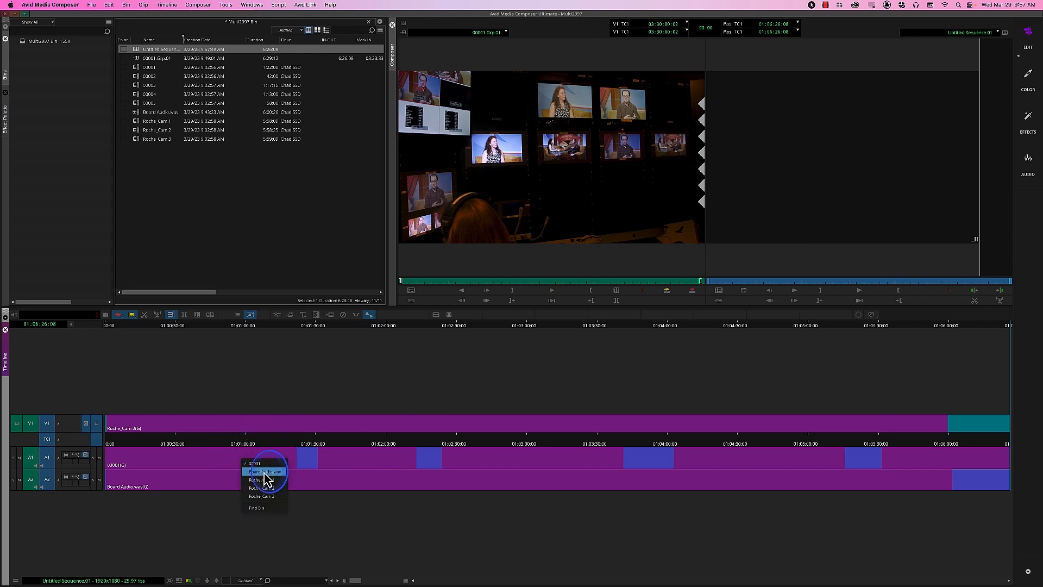
pyautogui.click(265, 472)
pyautogui.moveTo(181, 438)
pyautogui.mouseDown()
pyautogui.moveTo(99, 437)
pyautogui.moveTo(117, 430)
pyautogui.moveTo(171, 446)
pyautogui.mouseUp()
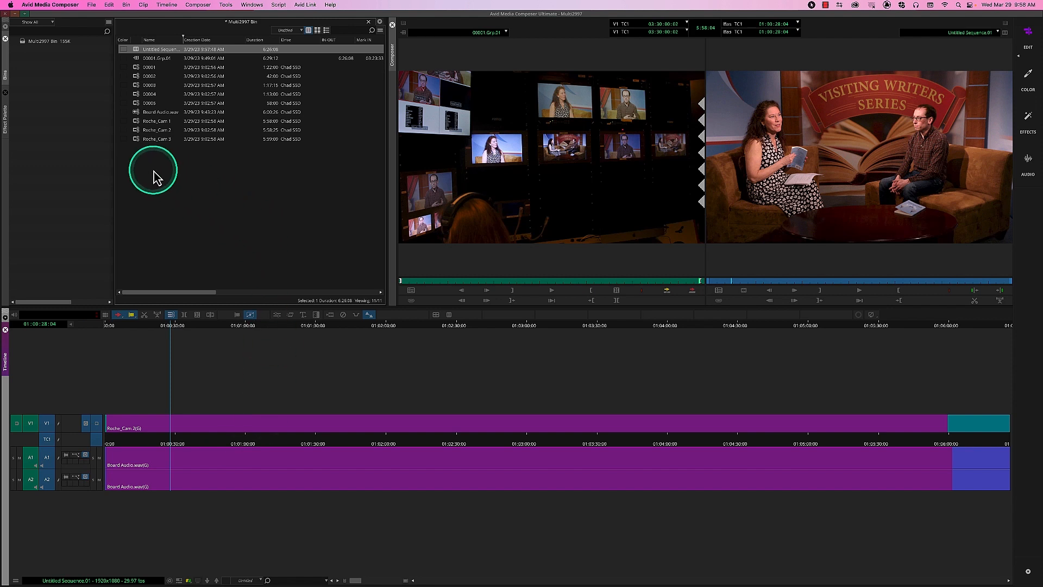
# Step: Examine the function-key assignments in the active MC English (United States) keyboard settings, and close the settings
pyautogui.click(97, 6)
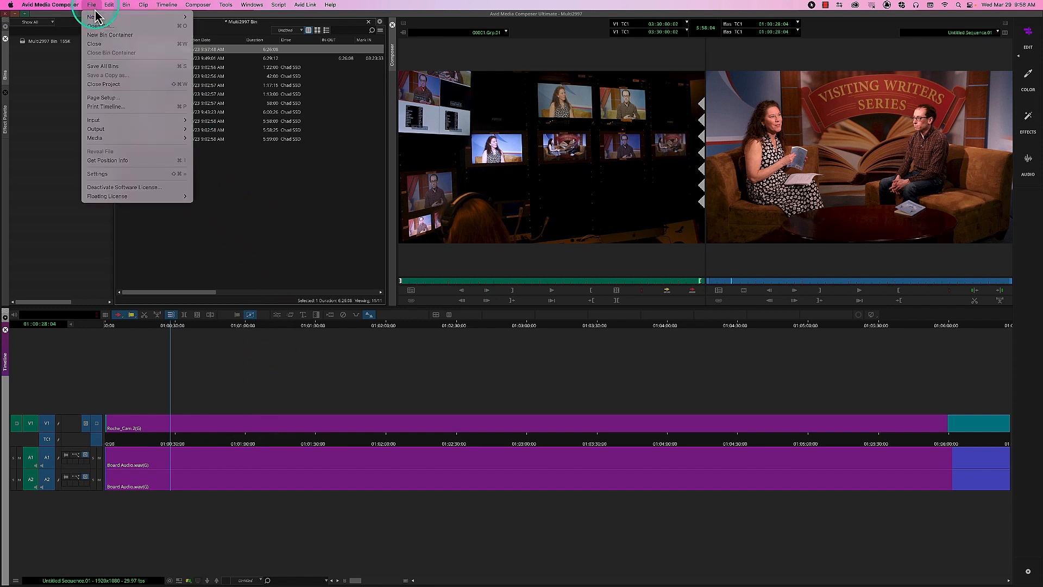
pyautogui.click(122, 174)
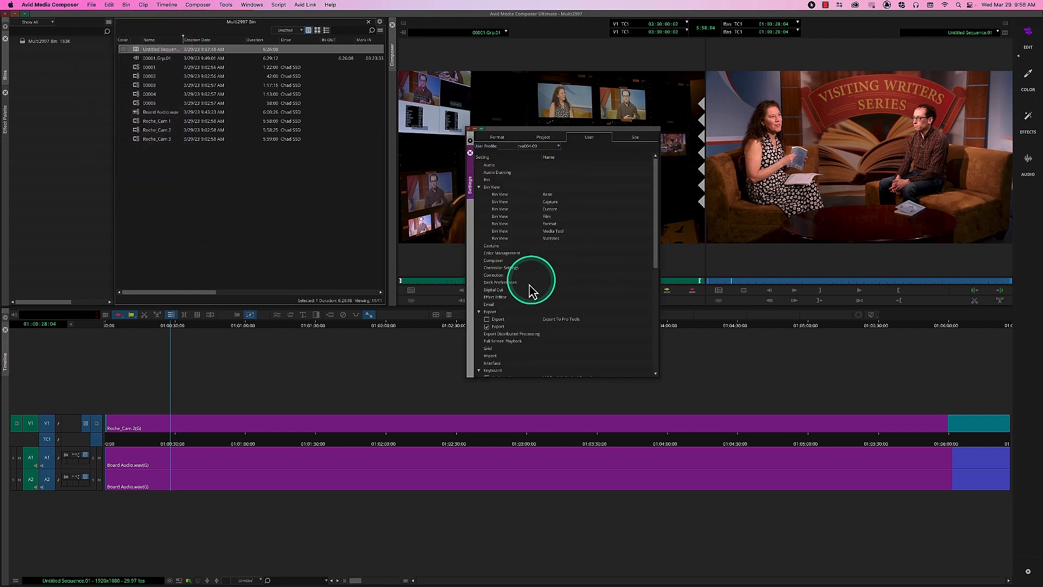
pyautogui.scroll(-4, 519, 304)
pyautogui.doubleClick(502, 293)
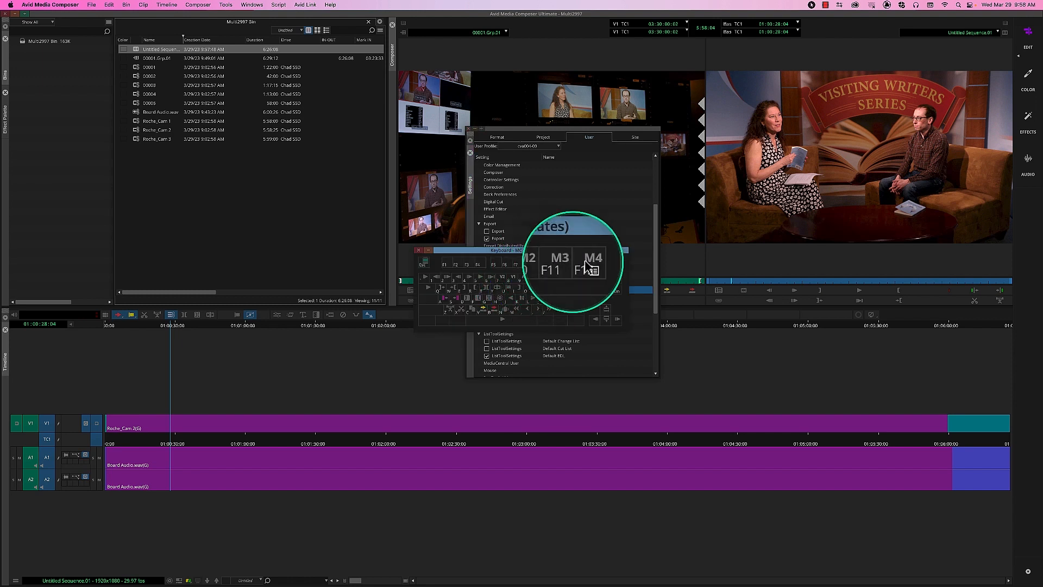
pyautogui.click(419, 251)
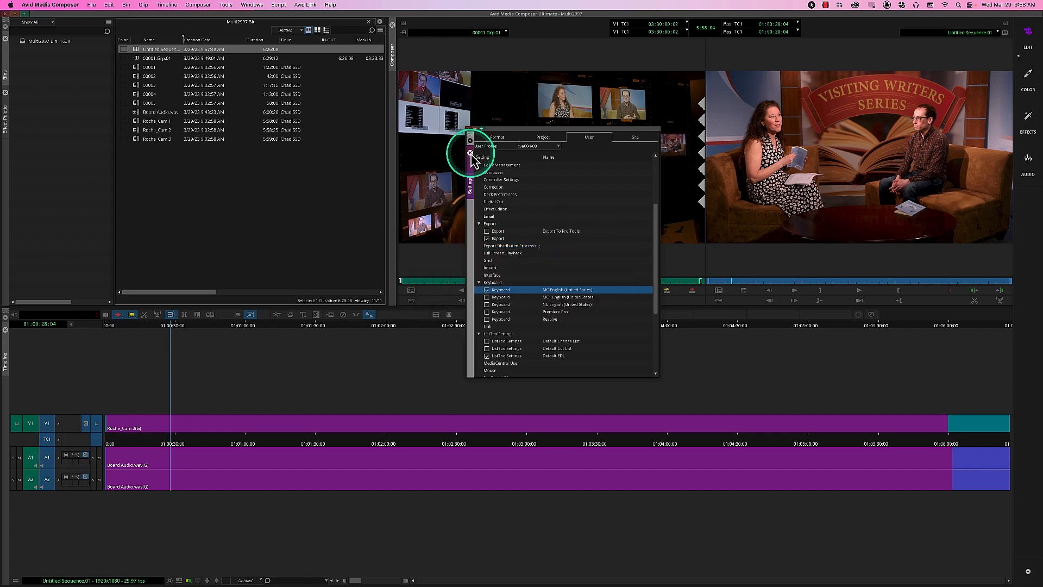
pyautogui.click(470, 153)
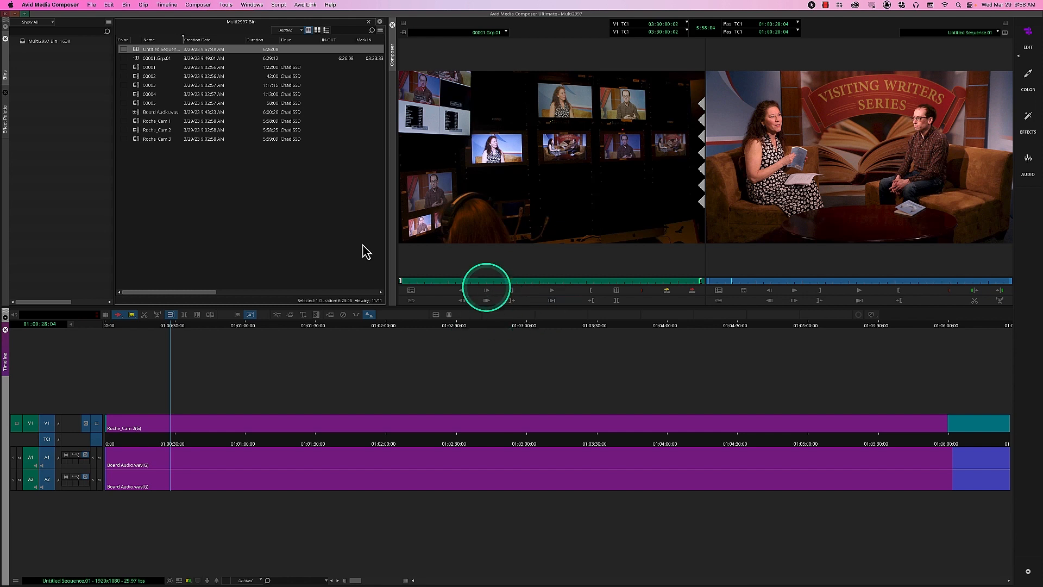
# Step: Turn on MultiCamera Mode and move the sequence position to about 01:00:23:18
pyautogui.click(208, 6)
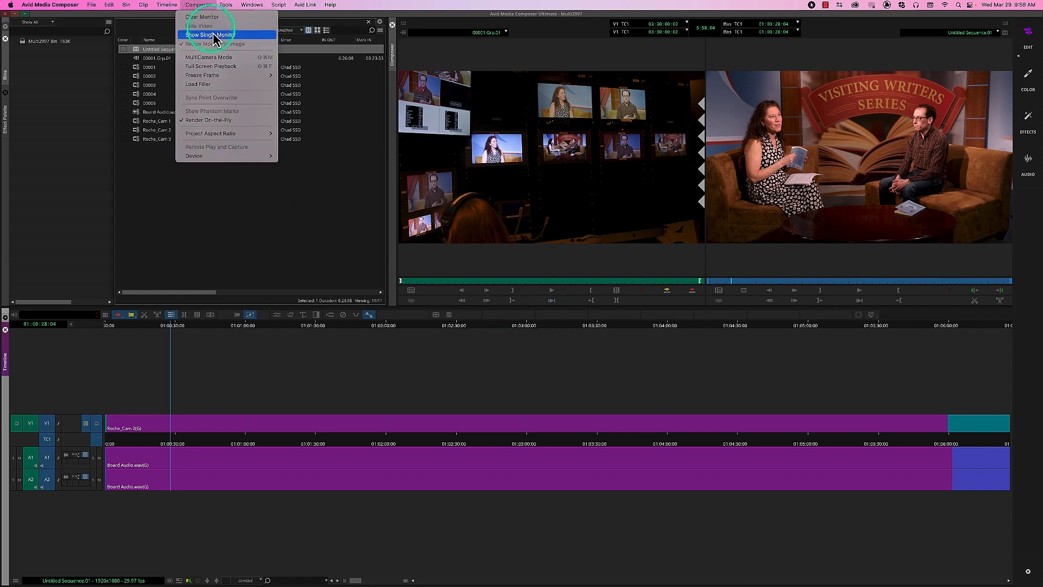
pyautogui.click(220, 63)
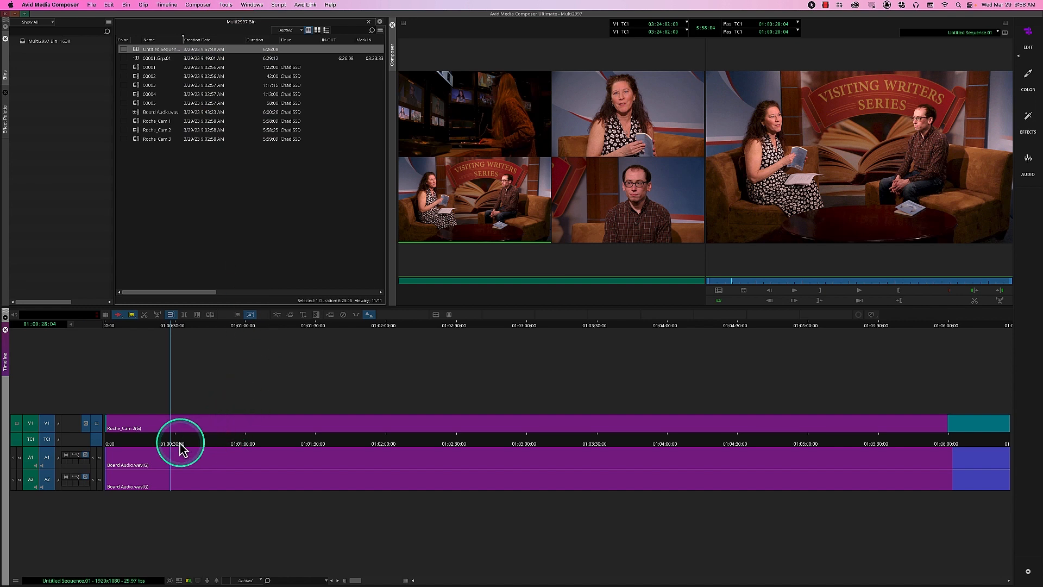
pyautogui.click(161, 444)
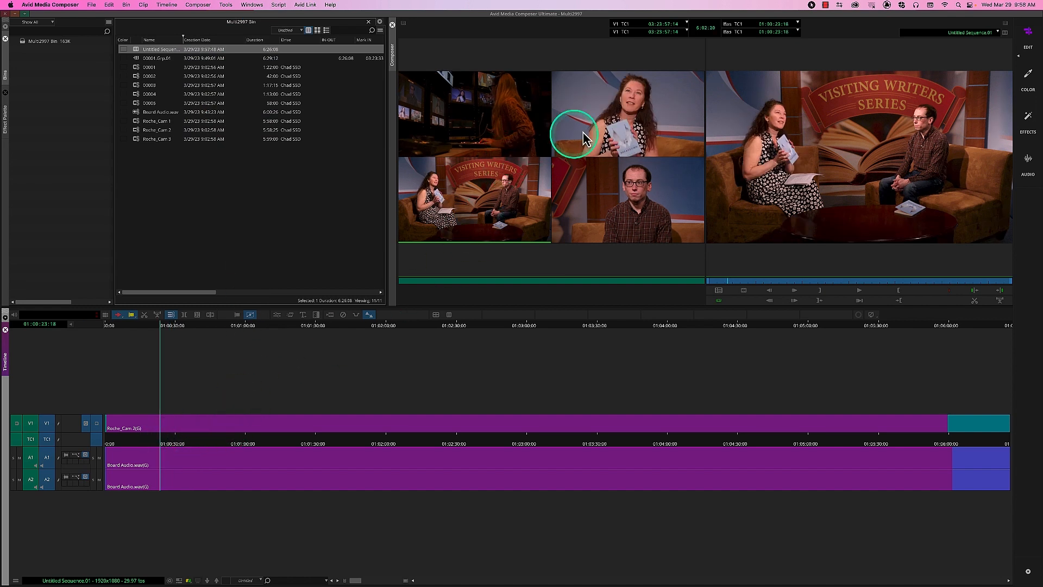
# Step: Play the sequence and cut live to the Roche_Cam 1 and Roche_Cam 3 angles, stop at about 01:00:25:22, and undo the last cut
pyautogui.press('space')
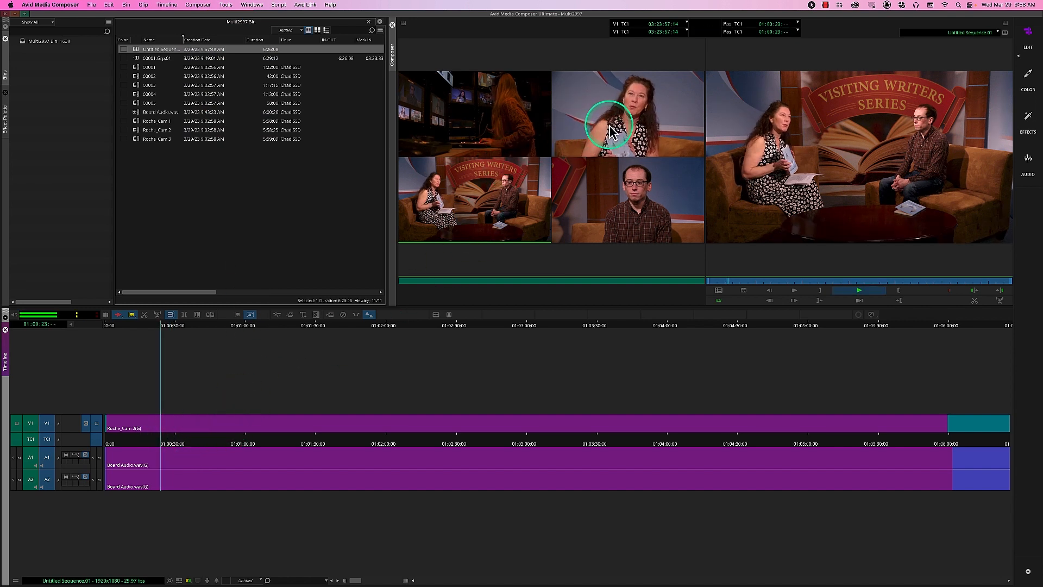
pyautogui.click(603, 134)
pyautogui.click(611, 207)
pyautogui.press('space')
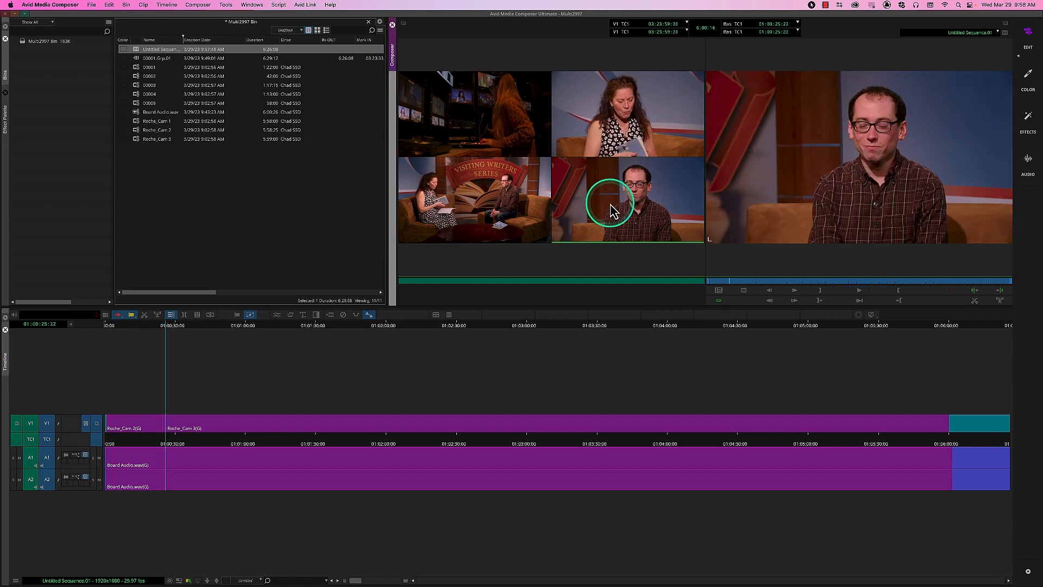
pyautogui.press('super+z')
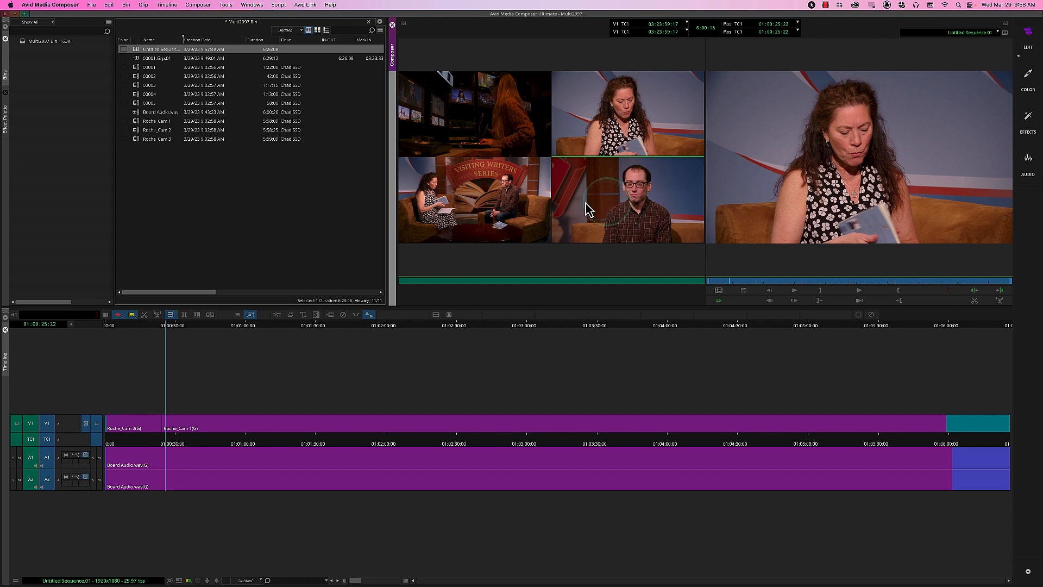
pyautogui.click(502, 259)
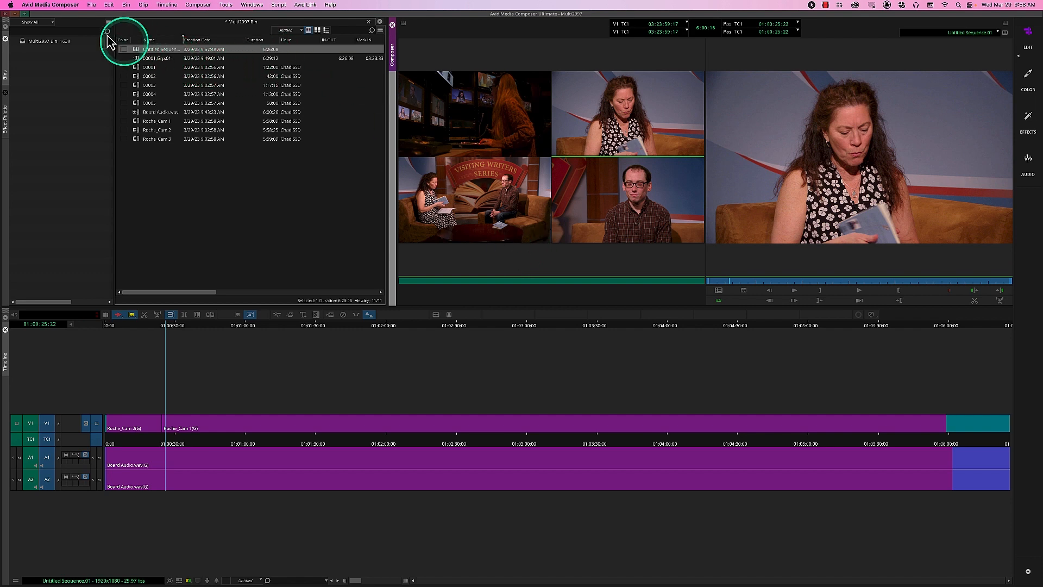
# Step: In macOS System Preferences, set the keyboard to use F1, F2, etc. as standard function keys, and close the preferences
pyautogui.click(11, 5)
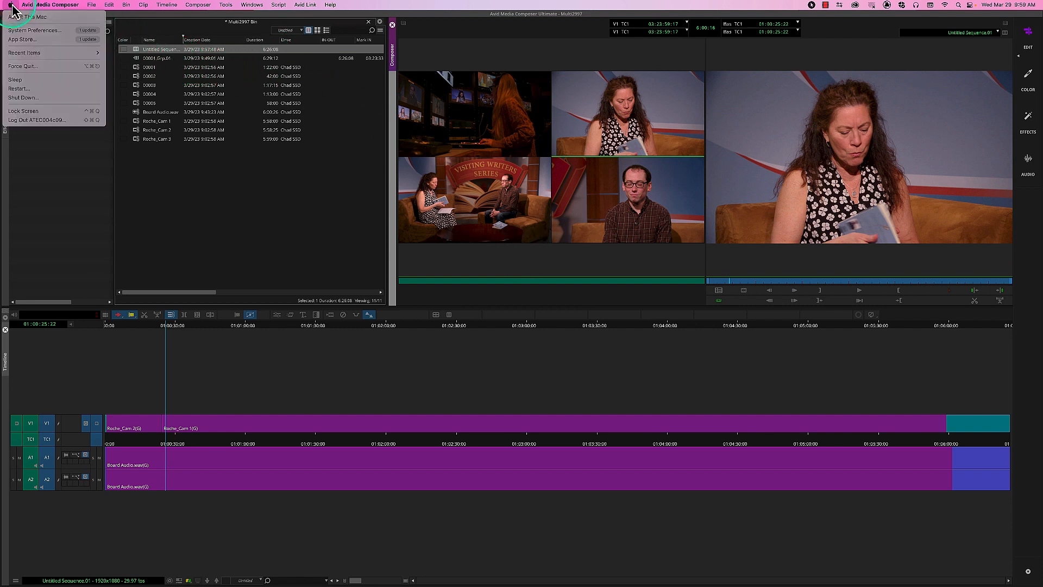
pyautogui.click(24, 31)
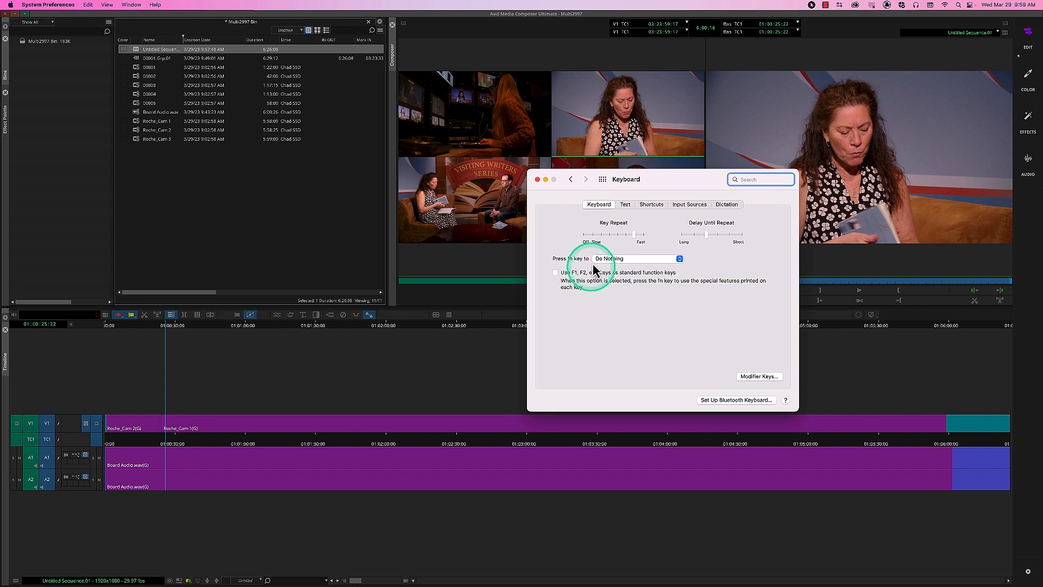
pyautogui.click(556, 274)
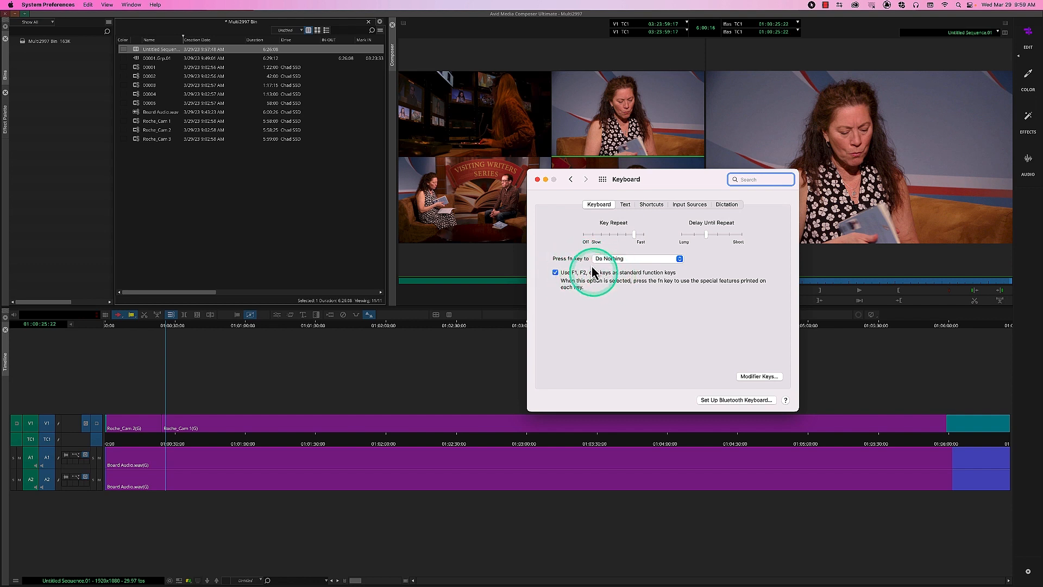
pyautogui.click(536, 179)
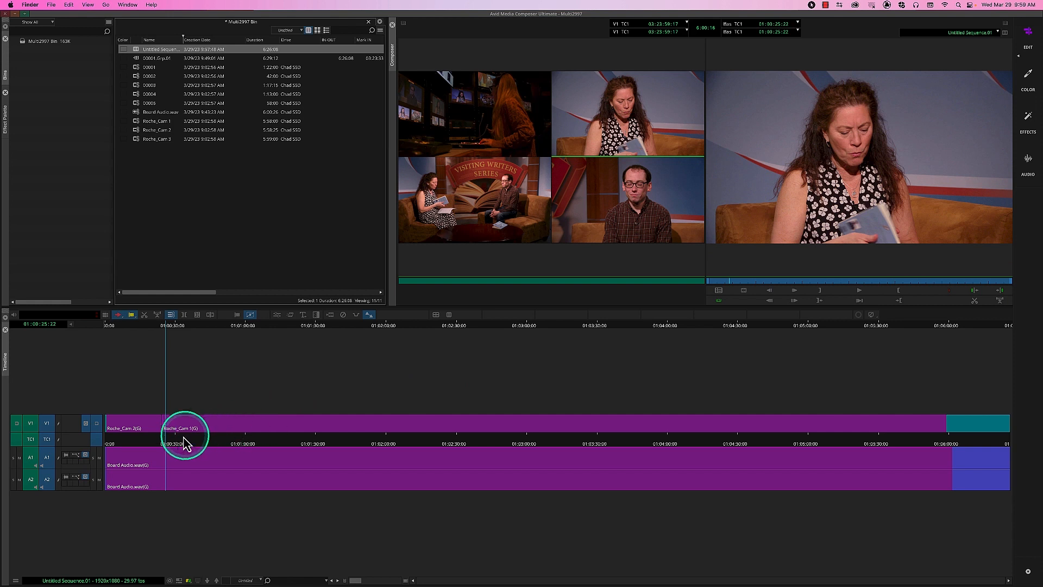
# Step: Undo the remaining angle cut, go to about 01:00:01:27, and switch the V1 angle to Roche_Cam 1 after trying Roche_Cam 3
pyautogui.click(154, 441)
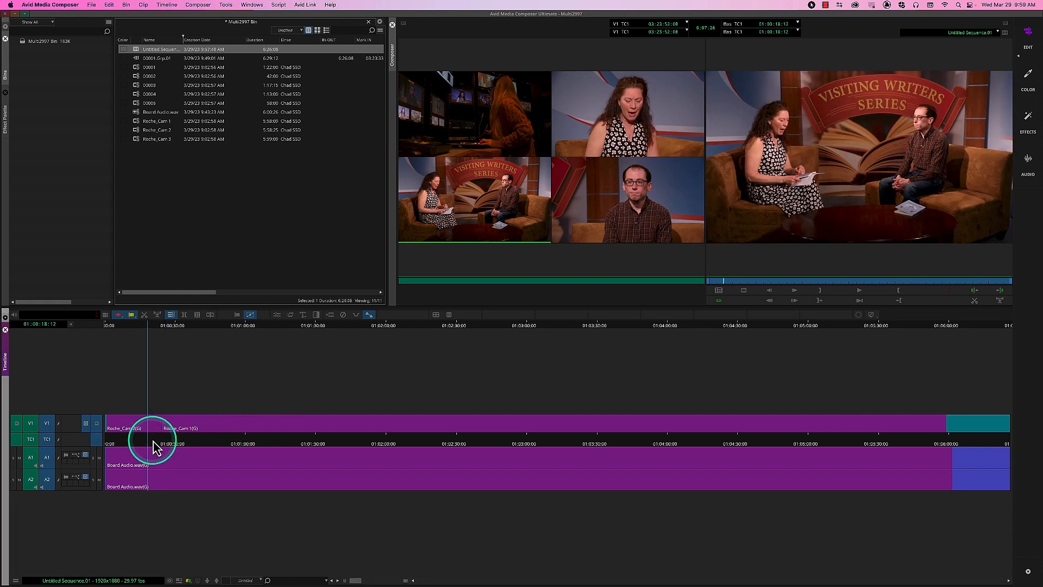
pyautogui.click(165, 441)
pyautogui.click(109, 442)
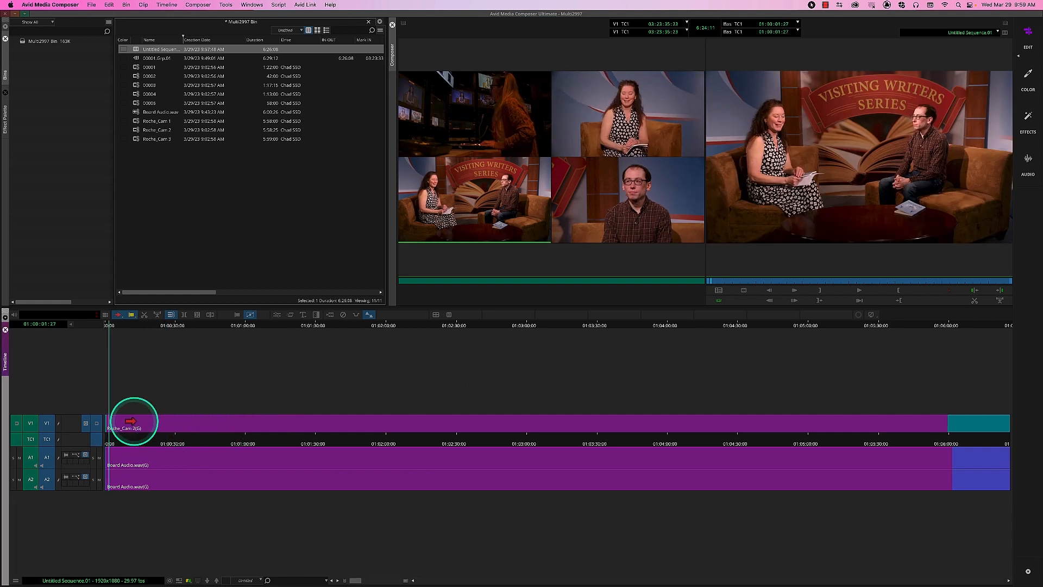
pyautogui.rightClick(138, 427)
pyautogui.click(160, 455)
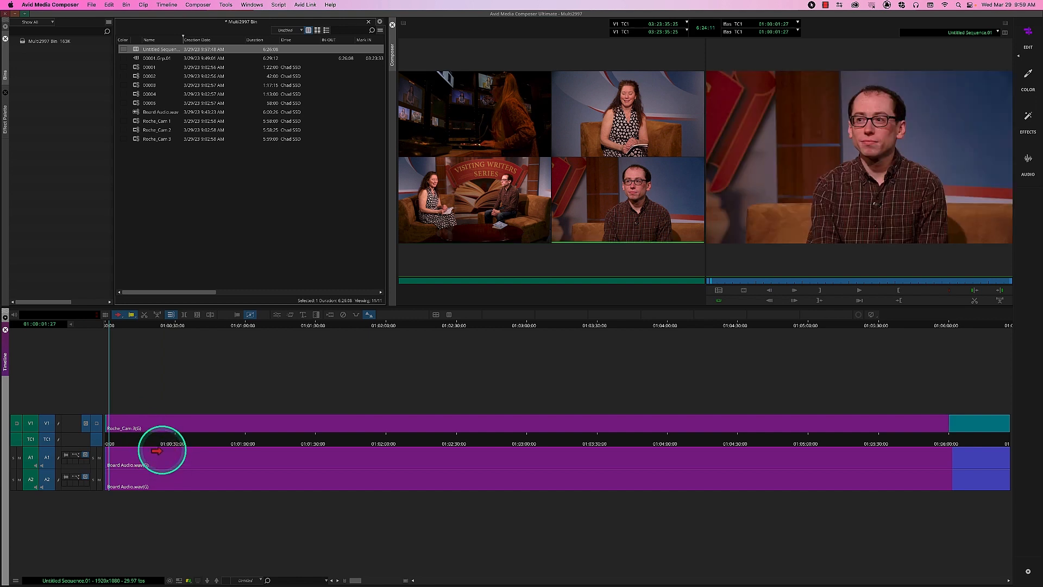
pyautogui.rightClick(159, 425)
pyautogui.click(175, 437)
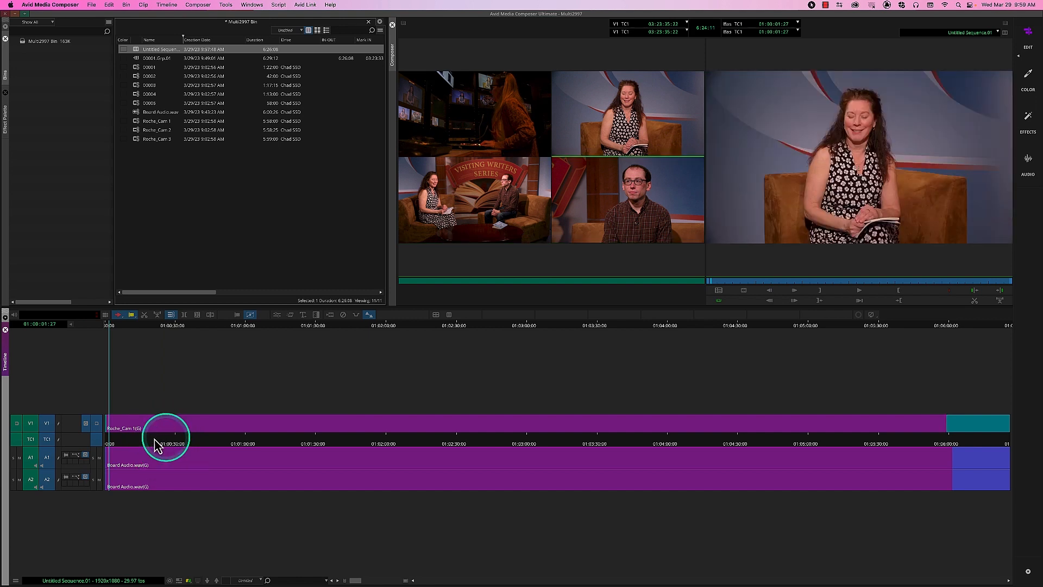
# Step: Play from about 01:00:04:10, cut live to the control-room angle and back to Roche_Cam 1, and bring the editing windows back from the desktop
pyautogui.click(120, 442)
pyautogui.moveTo(120, 440); pyautogui.dragTo(115, 439)
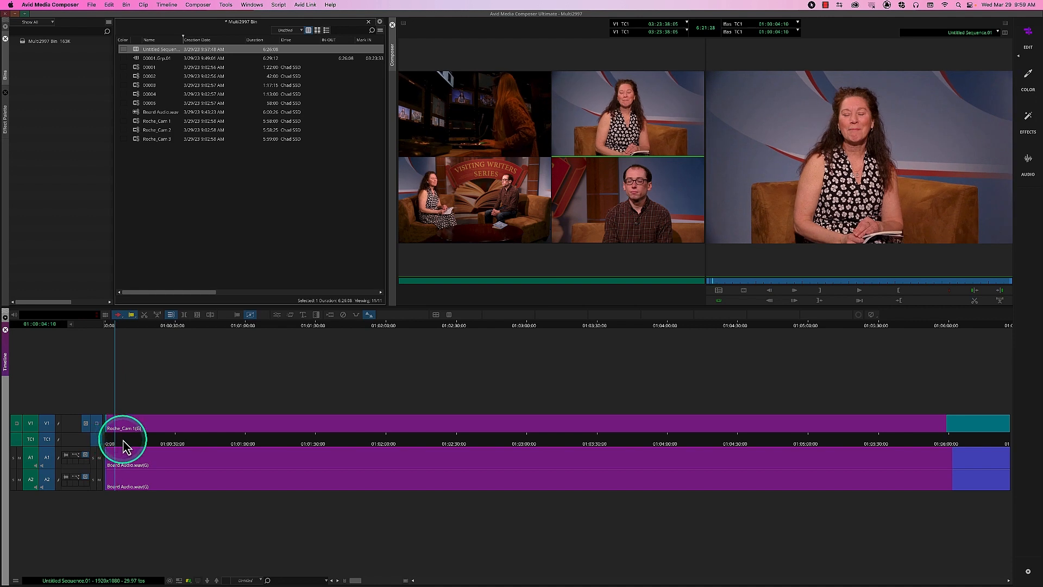
pyautogui.press('space')
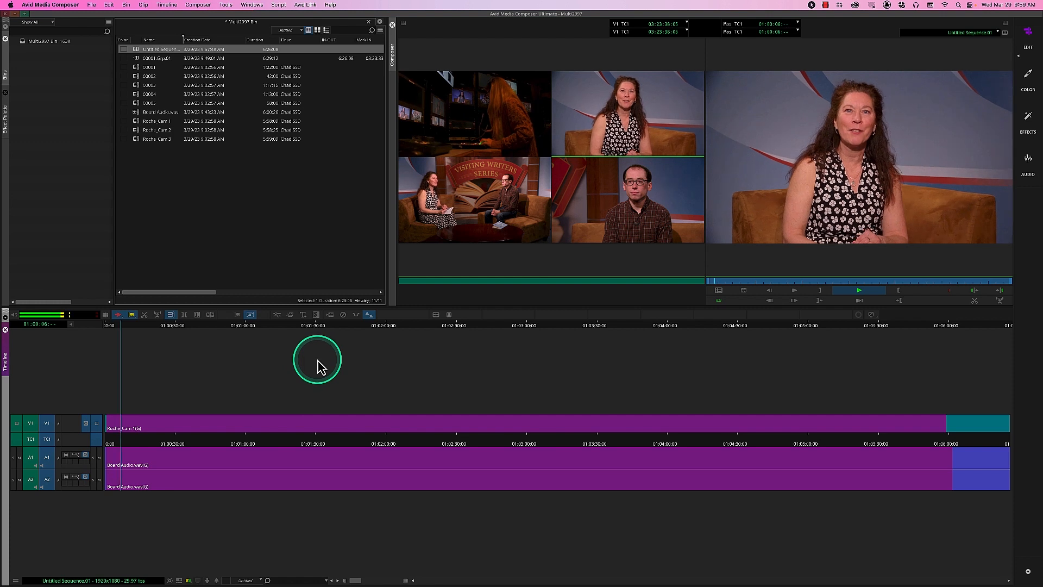
pyautogui.press('F9')
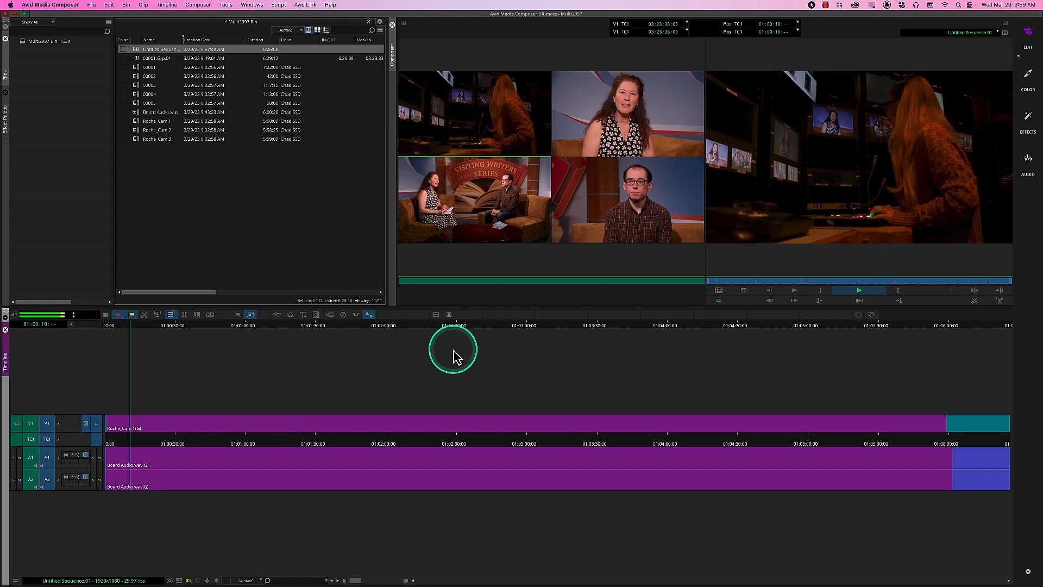
pyautogui.press('F10')
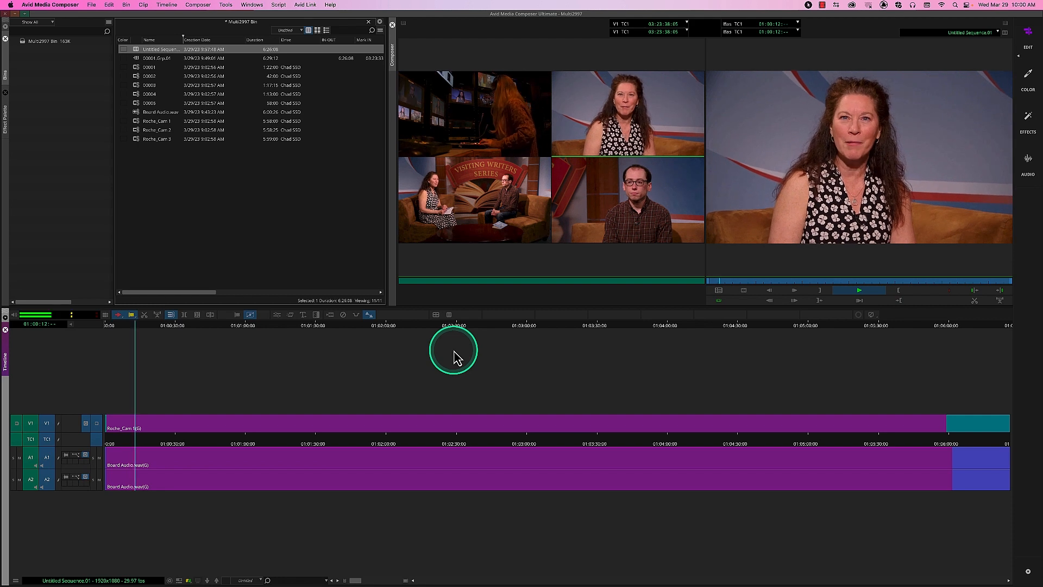
pyautogui.press('F11')
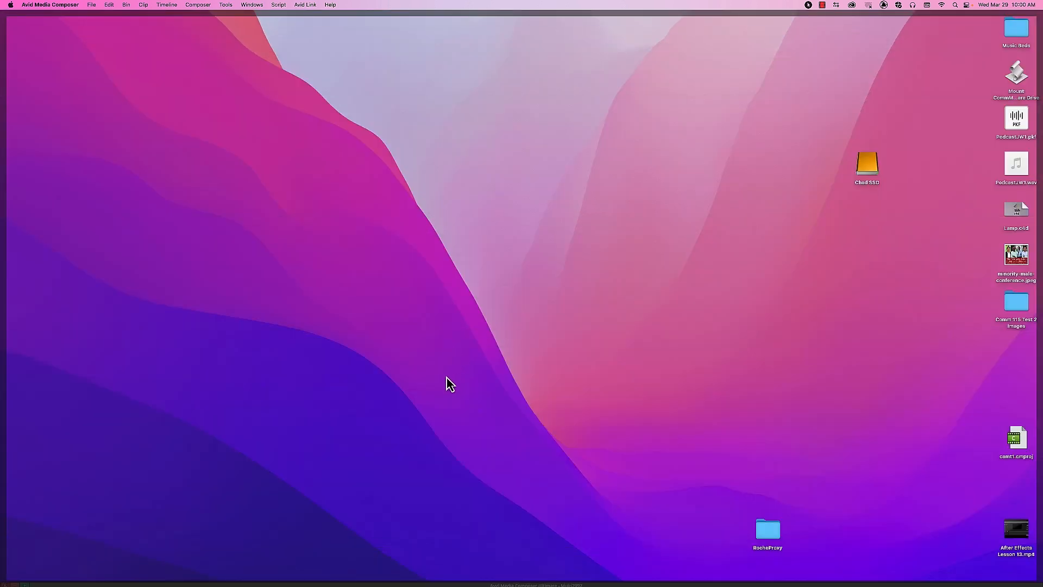
pyautogui.click(465, 584)
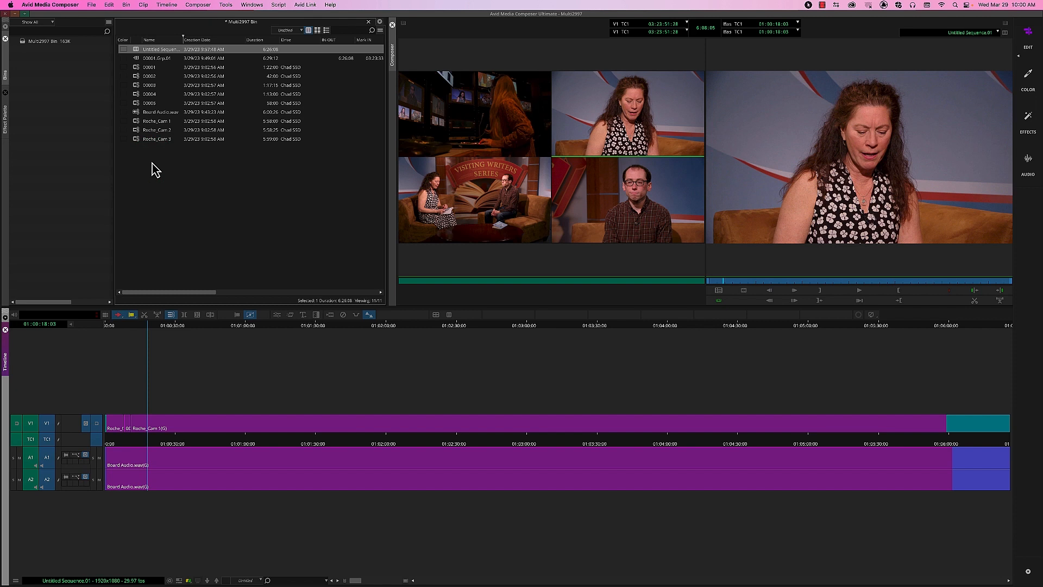
# Step: Open the active MC English (United States) keyboard settings together with the Command Palette
pyautogui.click(192, 202)
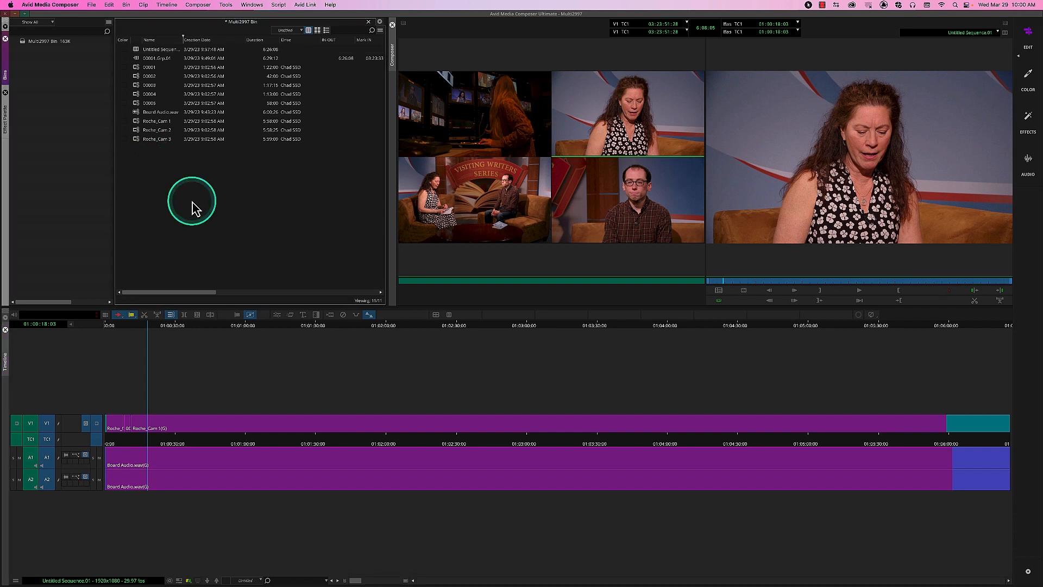
pyautogui.press('super+equal')
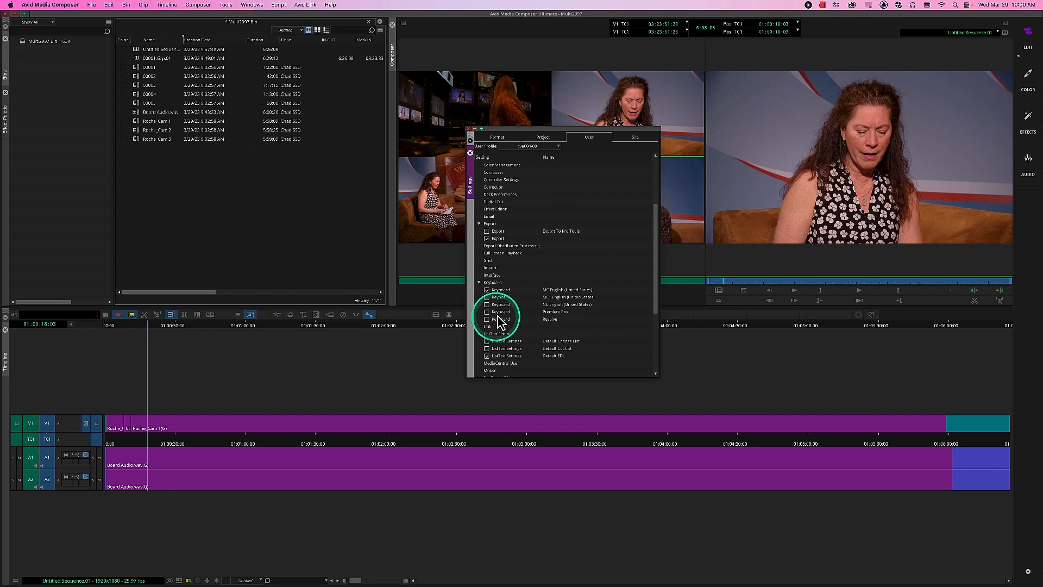
pyautogui.doubleClick(502, 291)
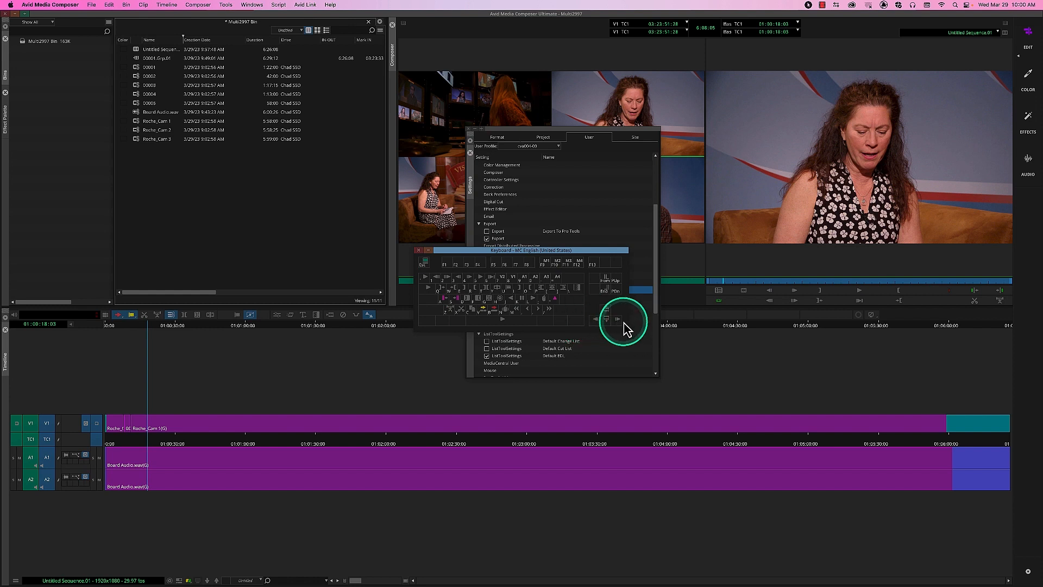
pyautogui.press('shift')
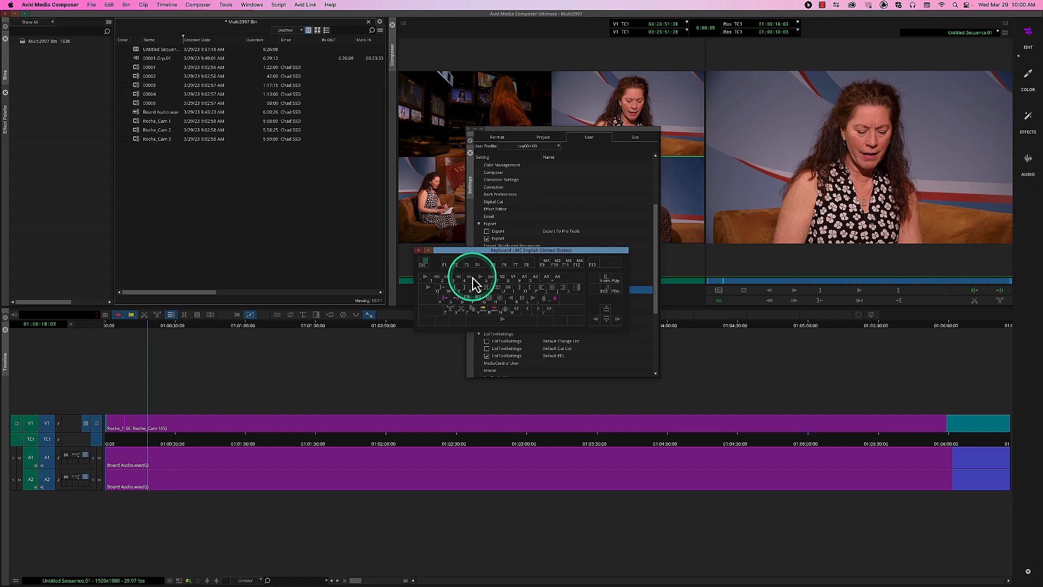
pyautogui.click(209, 5)
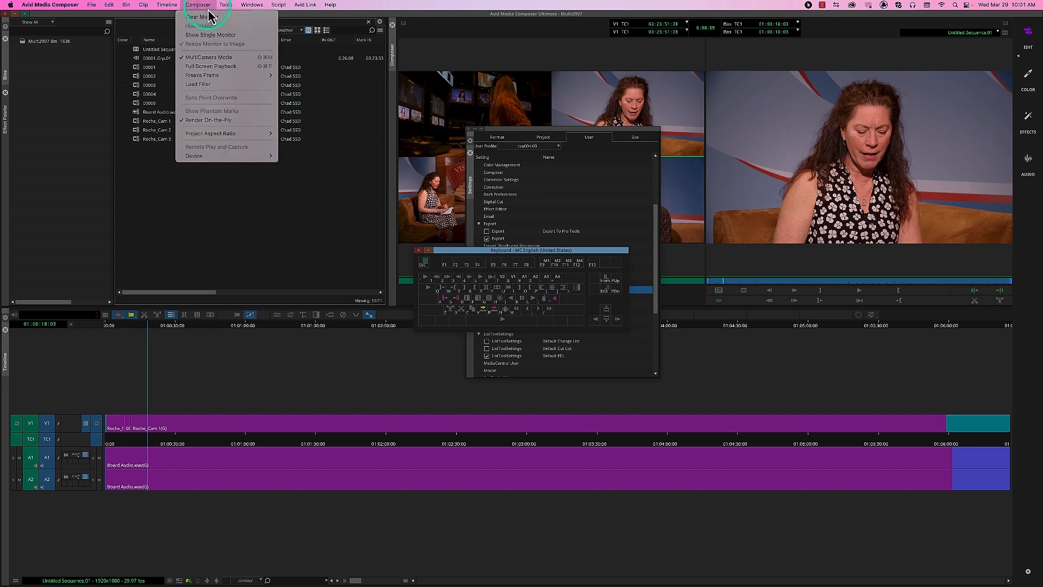
pyautogui.moveTo(225, 5)
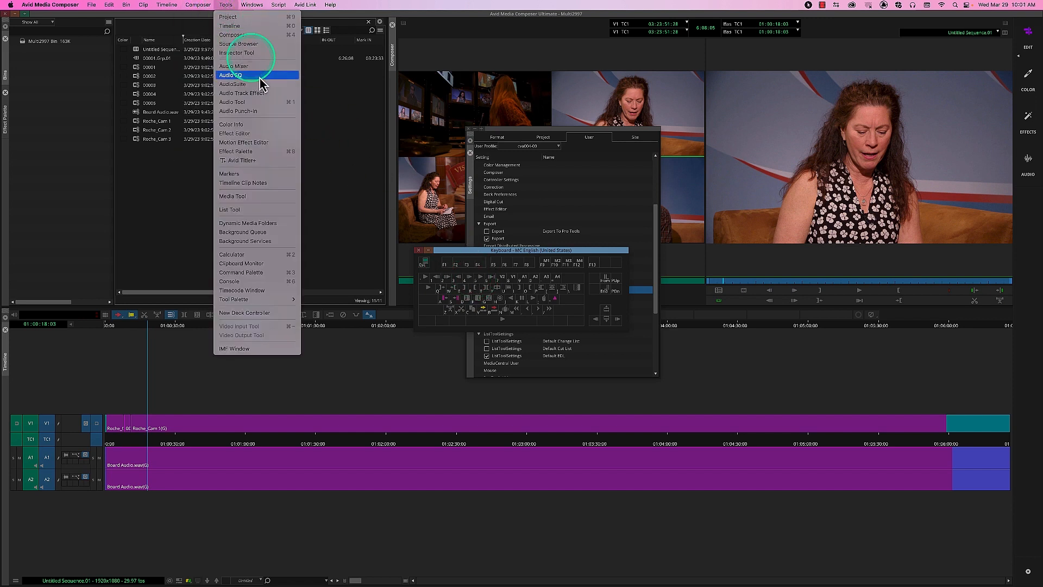
pyautogui.click(281, 273)
# Step: Map the MultiCam 1 to MultiCam 4 commands to the number keys 1 to 4, and close the Command Palette and settings list
pyautogui.moveTo(624, 198); pyautogui.dragTo(436, 282)
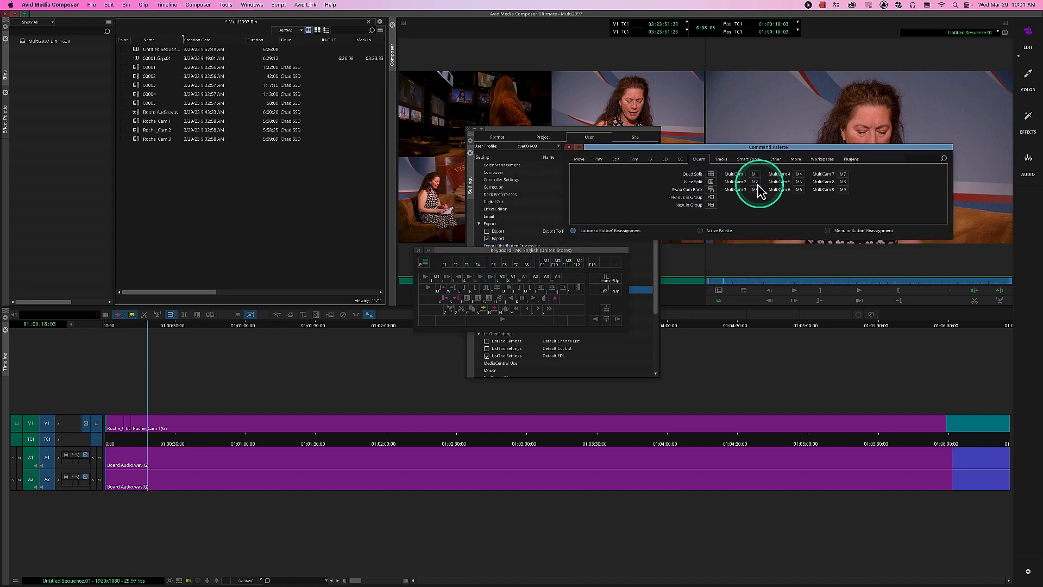
pyautogui.moveTo(754, 187); pyautogui.dragTo(730, 199)
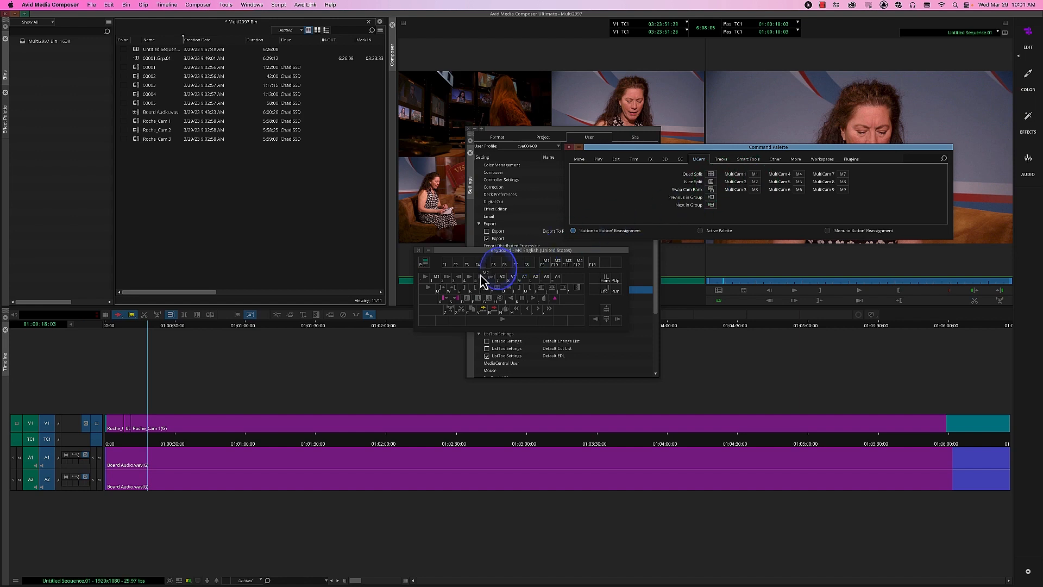
pyautogui.moveTo(446, 284); pyautogui.dragTo(446, 284)
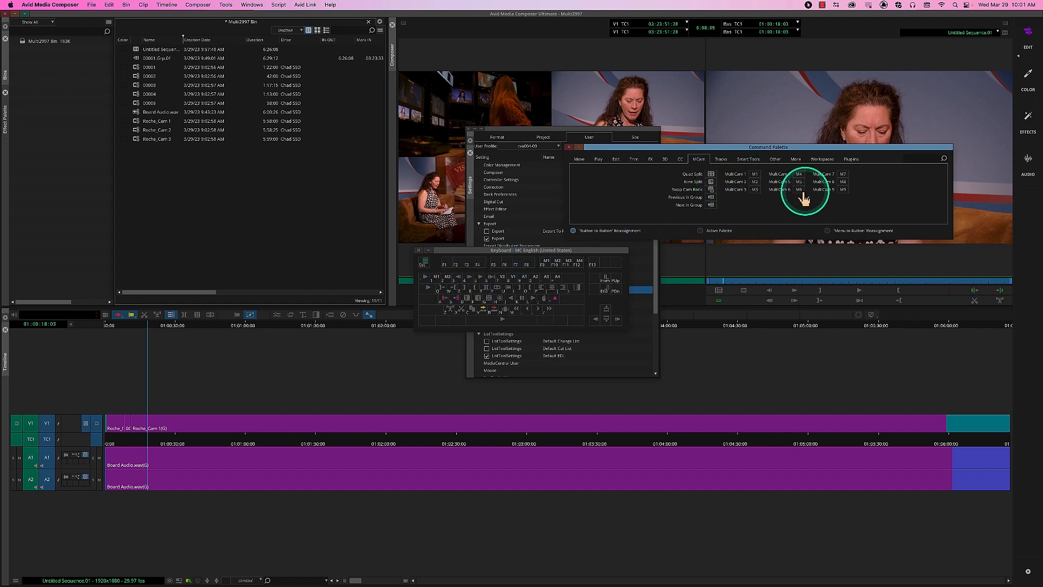
pyautogui.moveTo(795, 184); pyautogui.dragTo(565, 266)
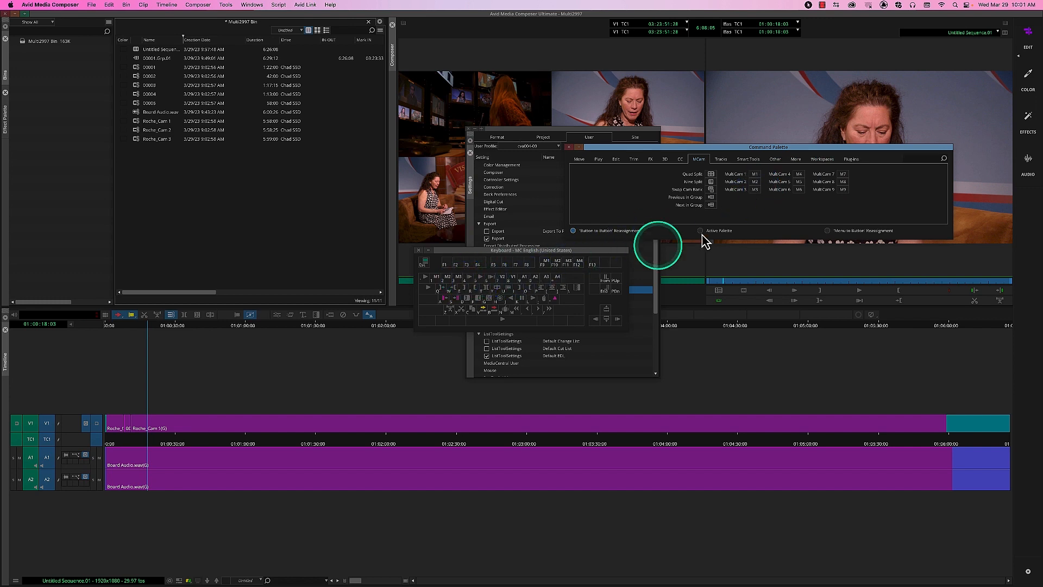
pyautogui.moveTo(799, 174); pyautogui.dragTo(513, 269)
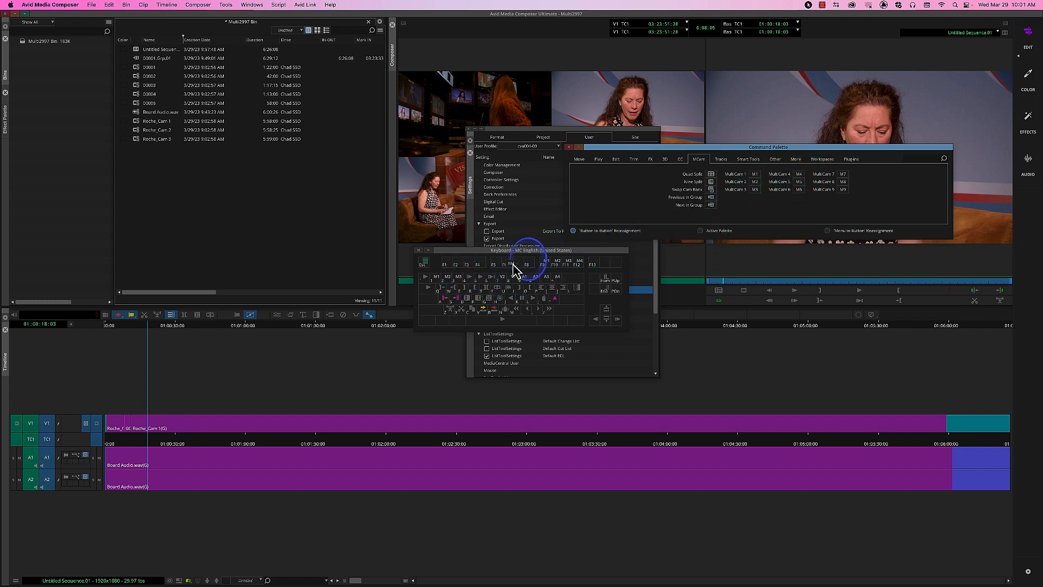
pyautogui.click(568, 146)
pyautogui.click(464, 144)
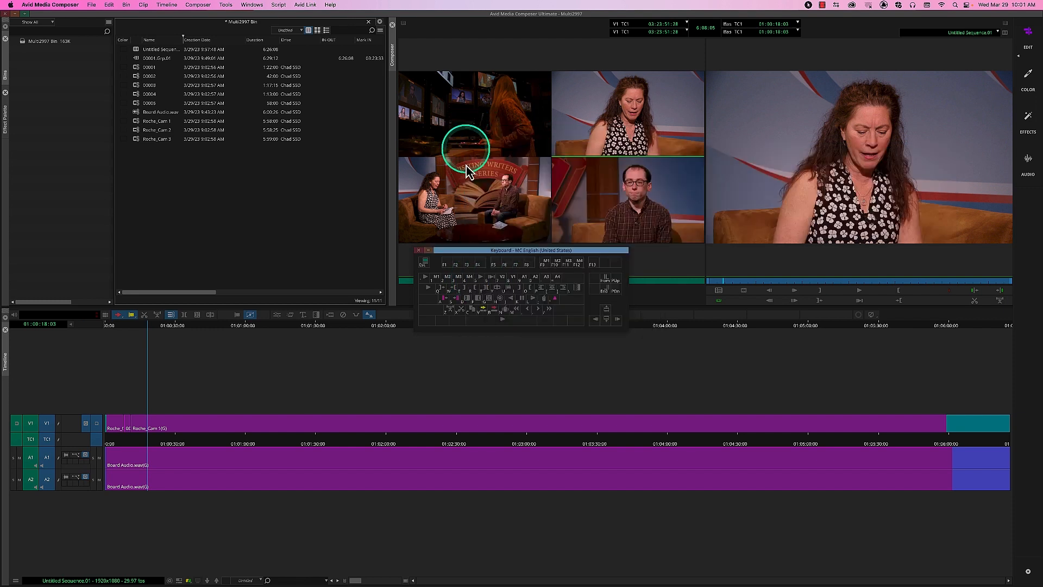
# Step: Move the sequence position back to about 01:00:13:00 and close the keyboard map
pyautogui.click(152, 436)
pyautogui.click(135, 442)
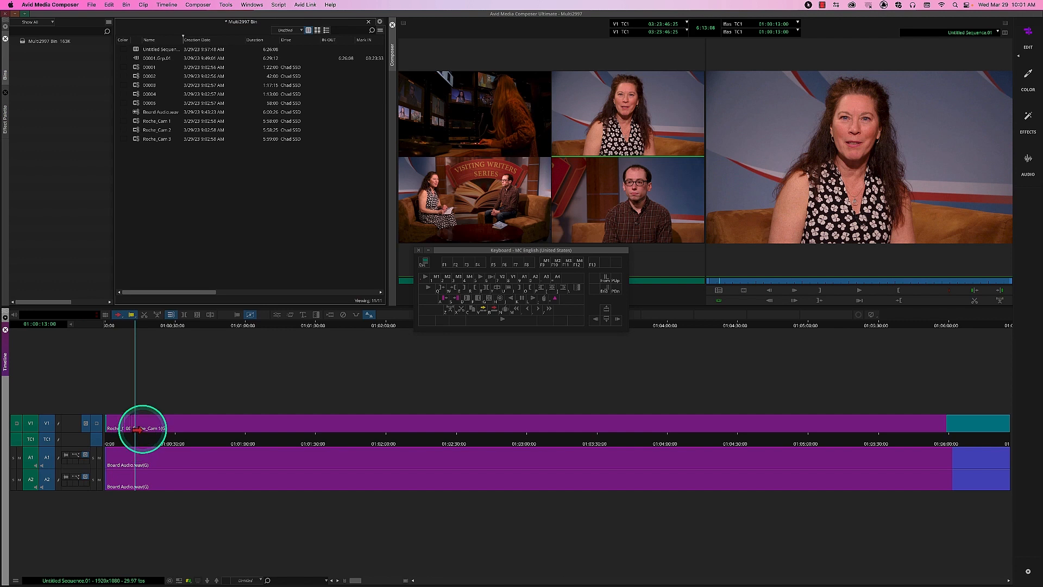
pyautogui.click(418, 250)
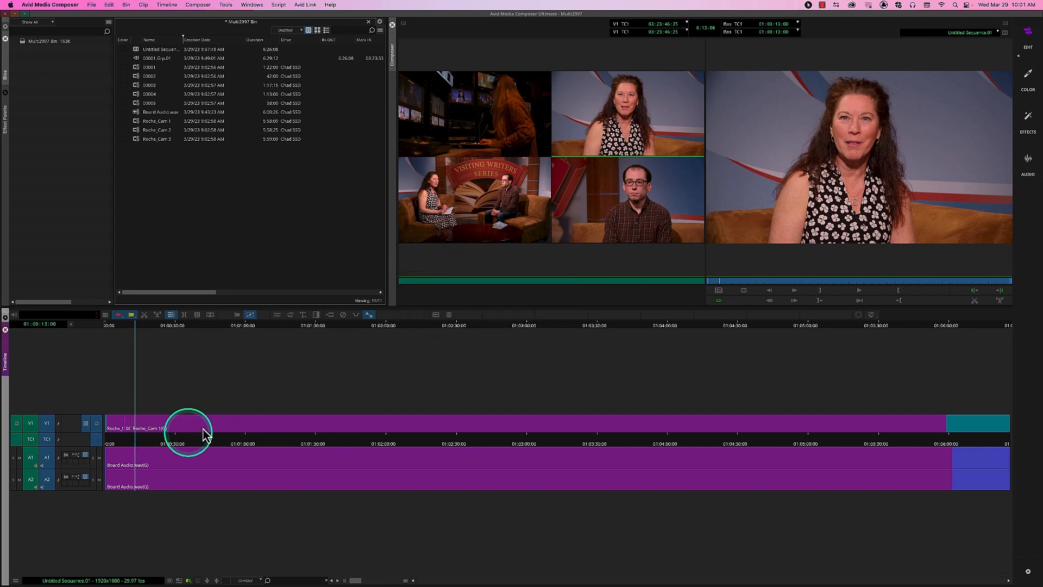
# Step: Play from 01:00:13:00 and cut live through the wide, guest, host, control-room, wide, guest and host angles
pyautogui.press('space')
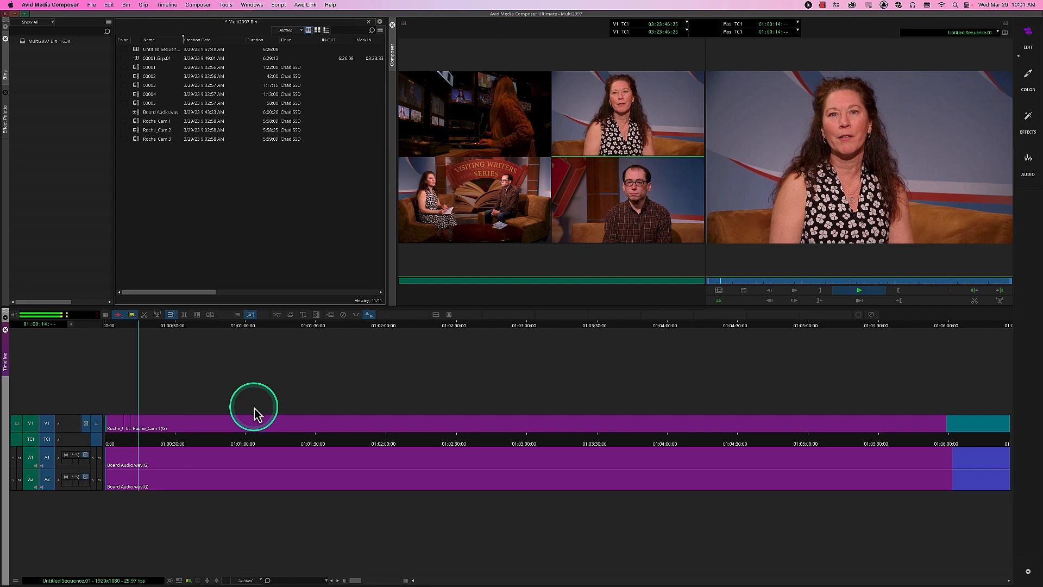
pyautogui.click(481, 217)
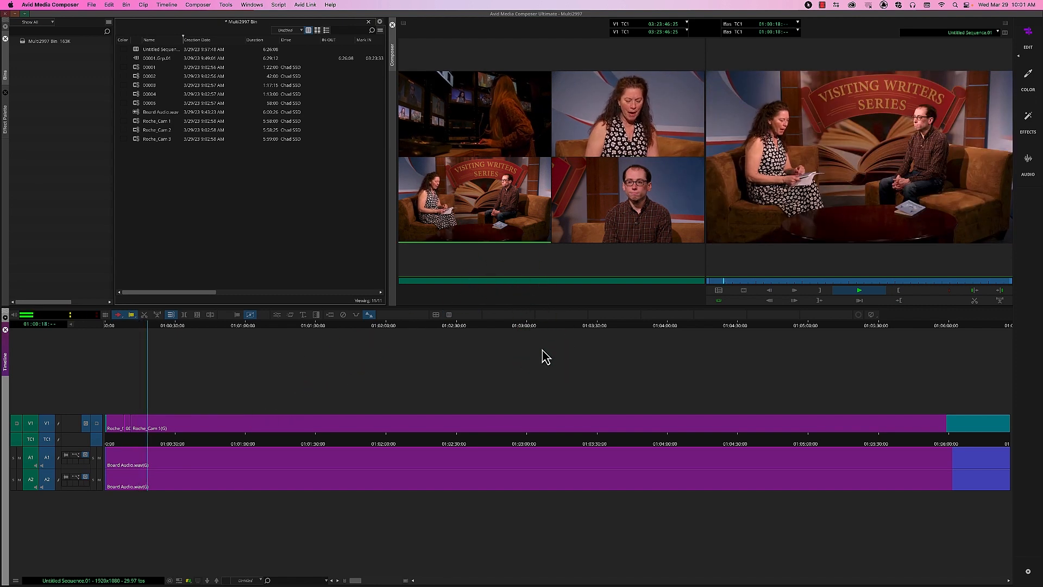
pyautogui.press('F12')
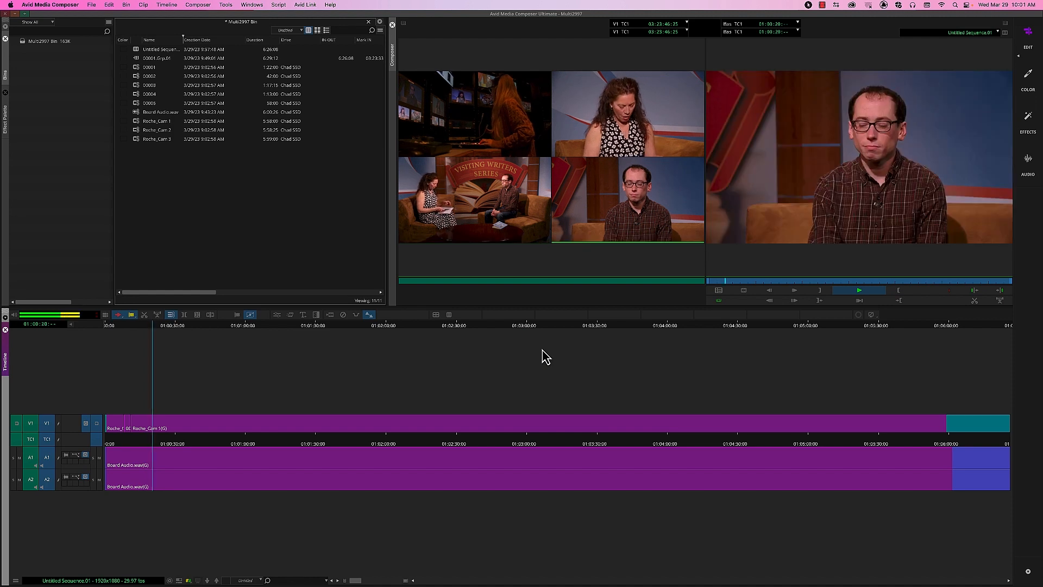
pyautogui.press('F10')
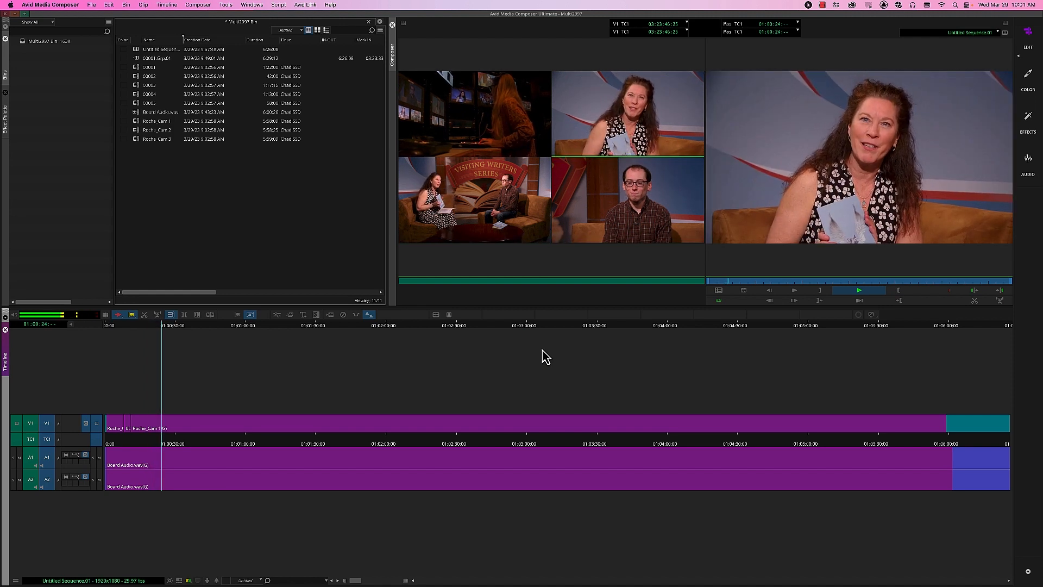
pyautogui.press('F9')
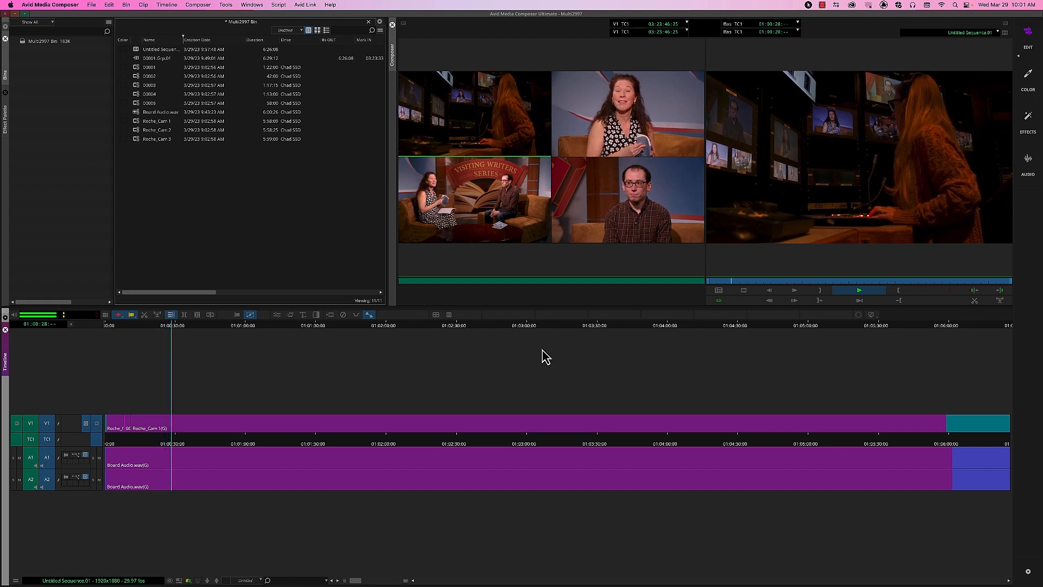
pyautogui.press('F11')
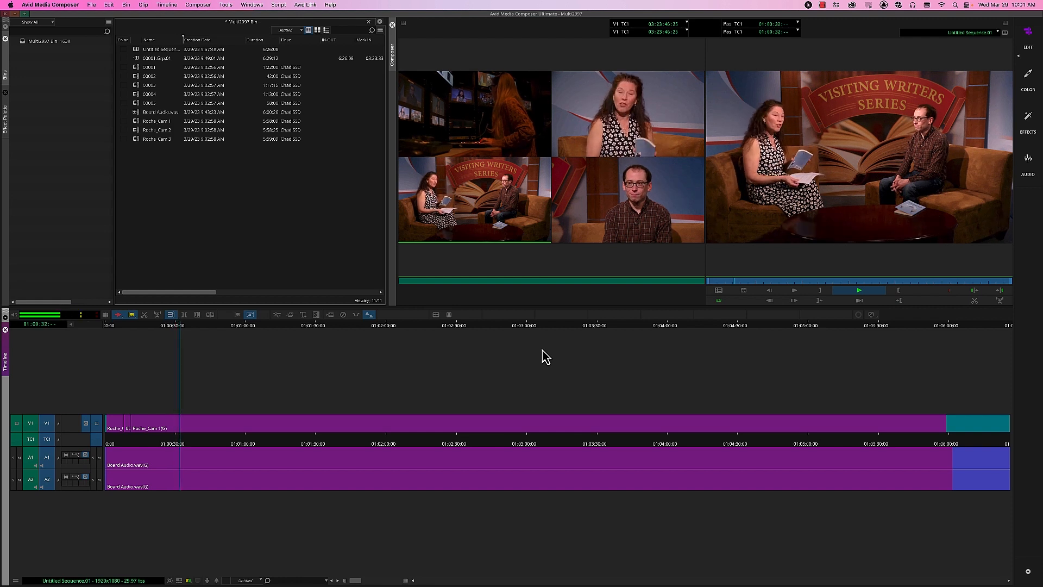
pyautogui.press('F12')
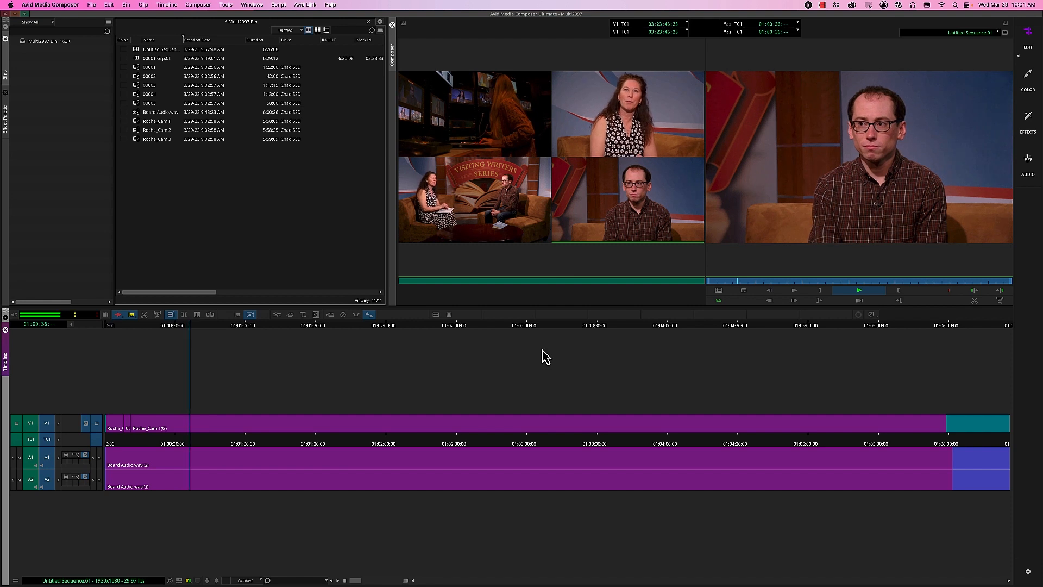
pyautogui.press('F10')
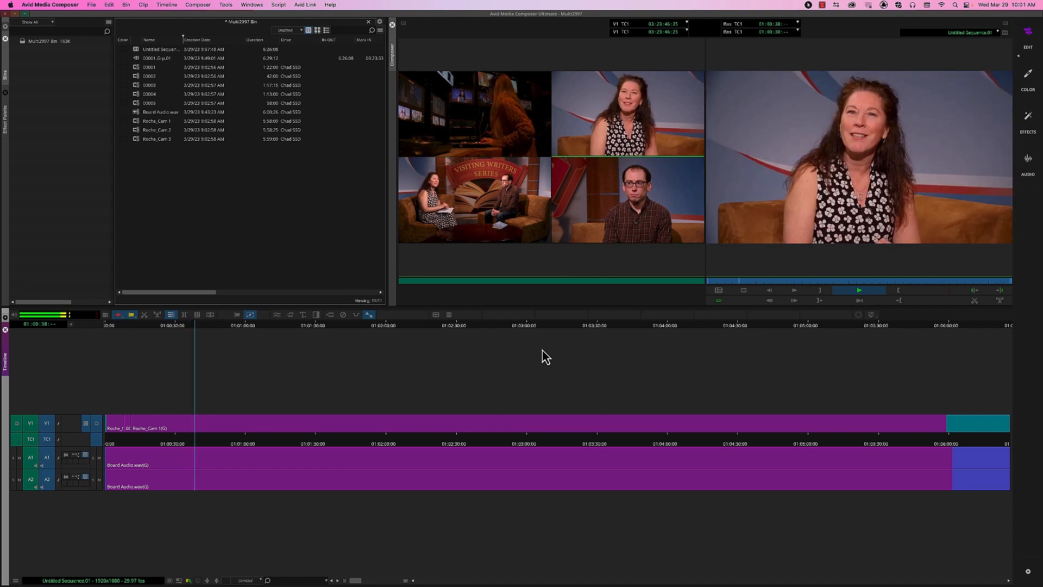
# Step: Make rapid live cuts among the host, guest, control-room and wide angles, stopping playback at 01:00:45:05 on Roche_Cam 3
pyautogui.press('F12')
pyautogui.press('F10')
pyautogui.press('F12')
pyautogui.press('F10')
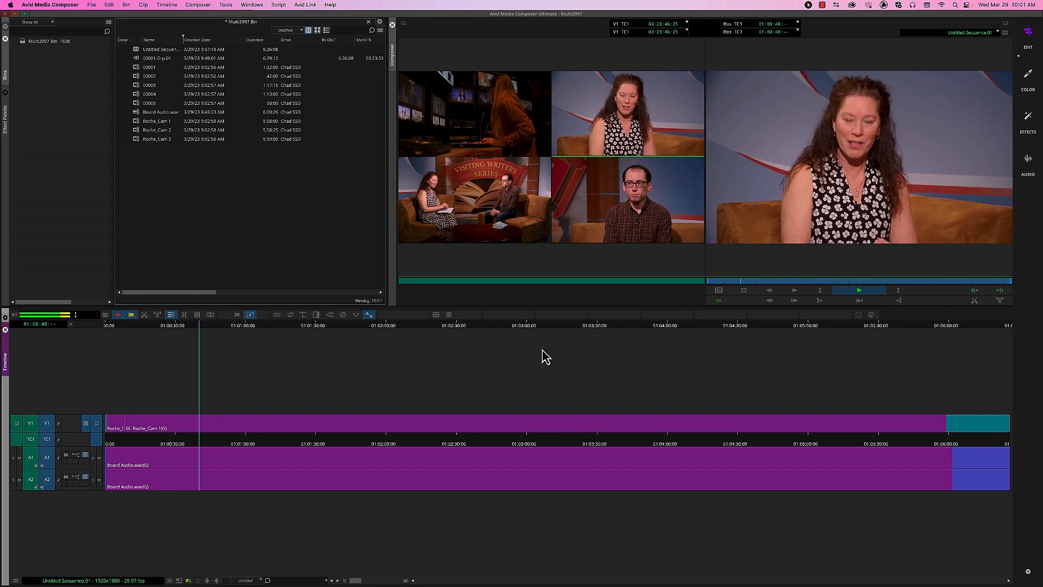
pyautogui.press('F12')
pyautogui.press('F9')
pyautogui.press('F12')
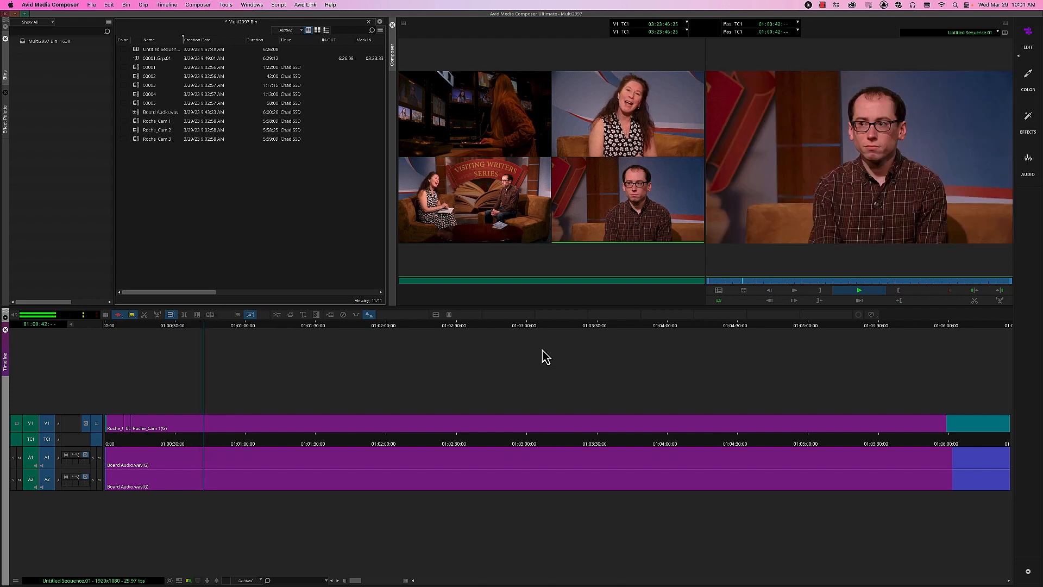
pyautogui.press('F10')
pyautogui.press('F11')
pyautogui.press('F10')
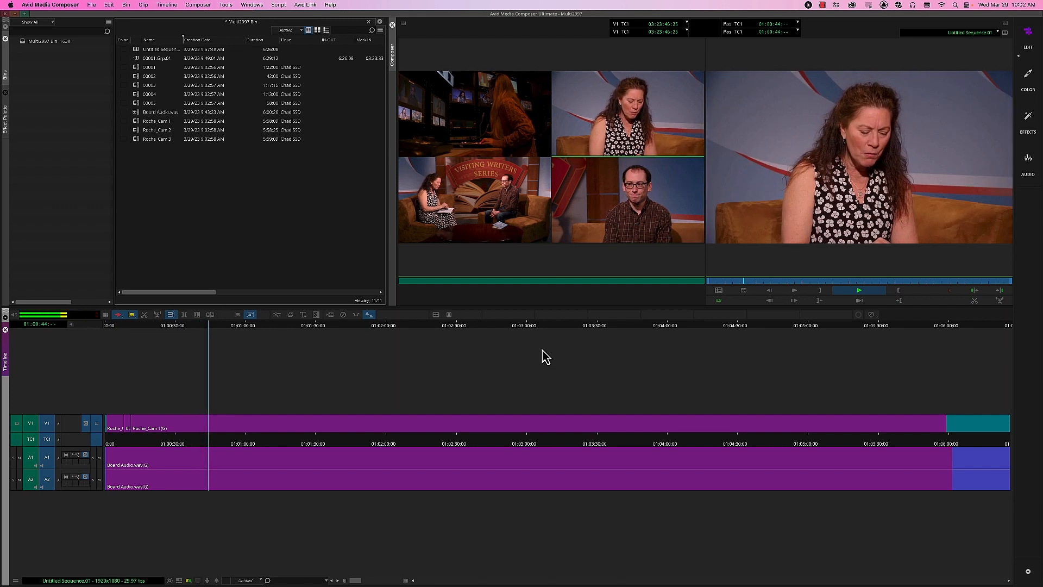
pyautogui.press('F12')
pyautogui.press('space')
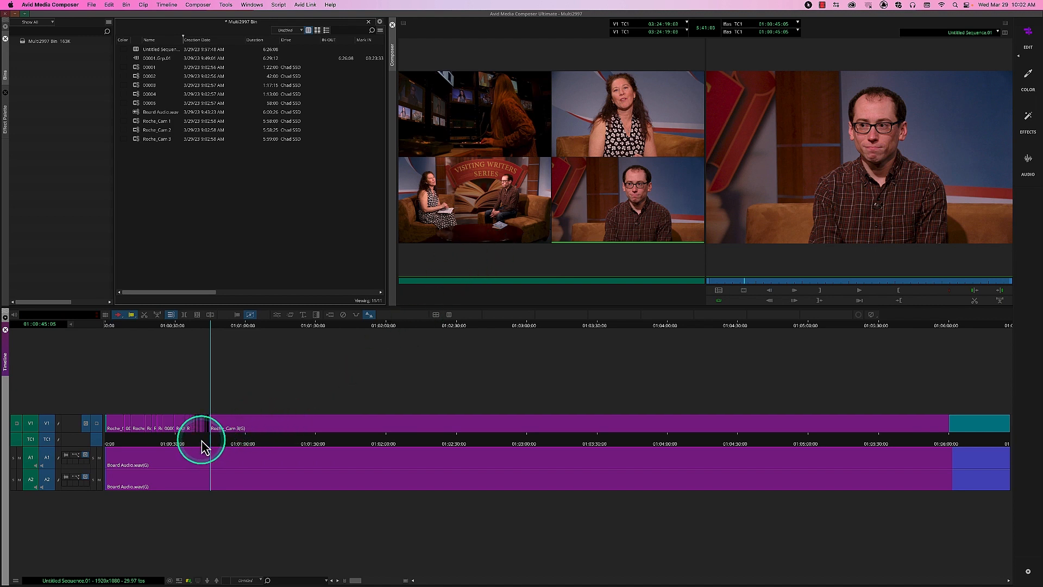
# Step: Undo the live-switching pass and return the position indicator to the start of that pass
pyautogui.moveTo(202, 446); pyautogui.dragTo(182, 448)
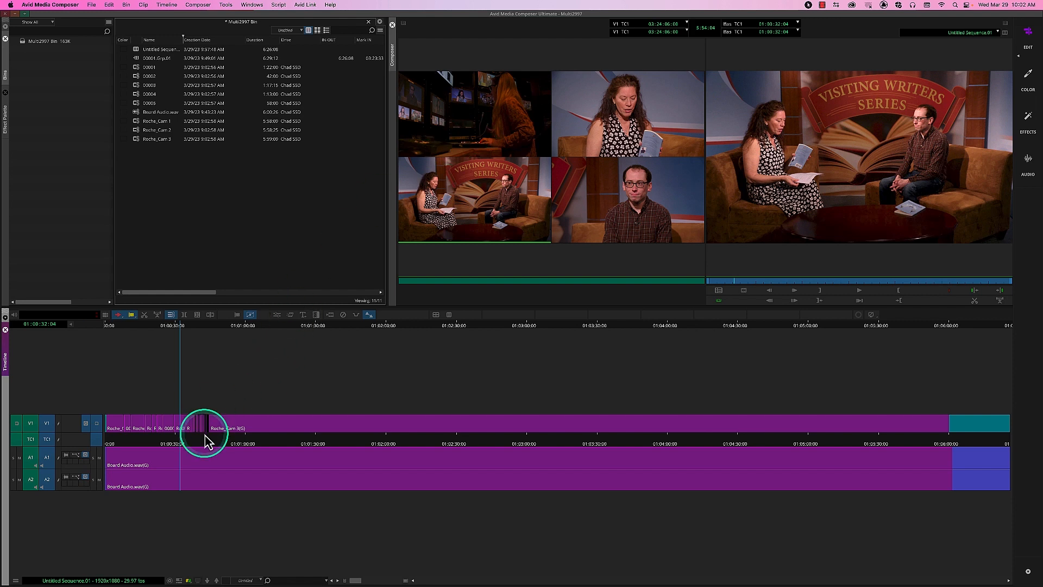
pyautogui.moveTo(209, 429); pyautogui.dragTo(136, 440)
# Step: Live-switch again to 01:00:50:08, cutting to wide, guest, host, wide, guest, control room, host, guest and host
pyautogui.press('space')
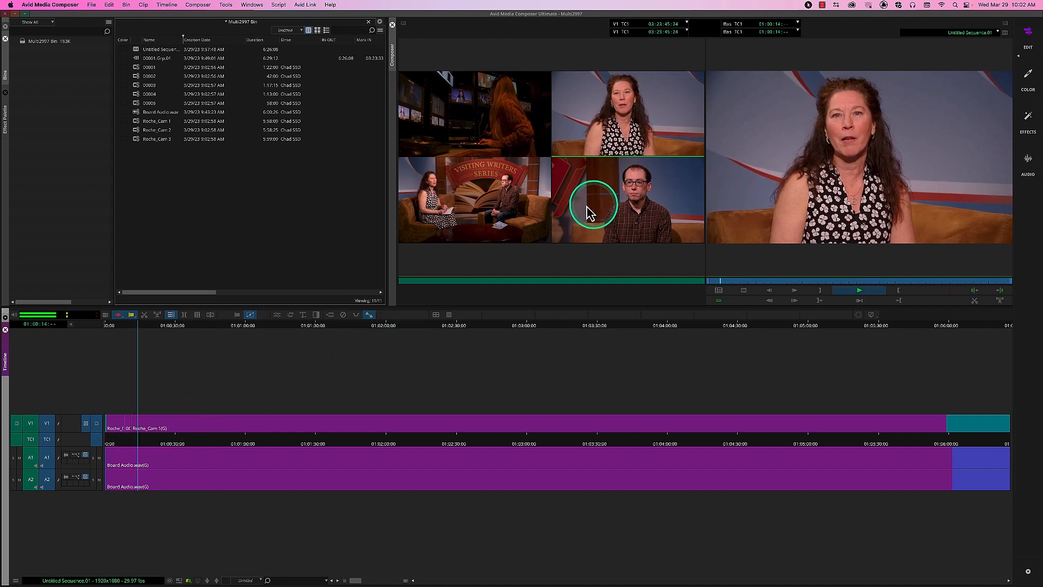
pyautogui.click(518, 207)
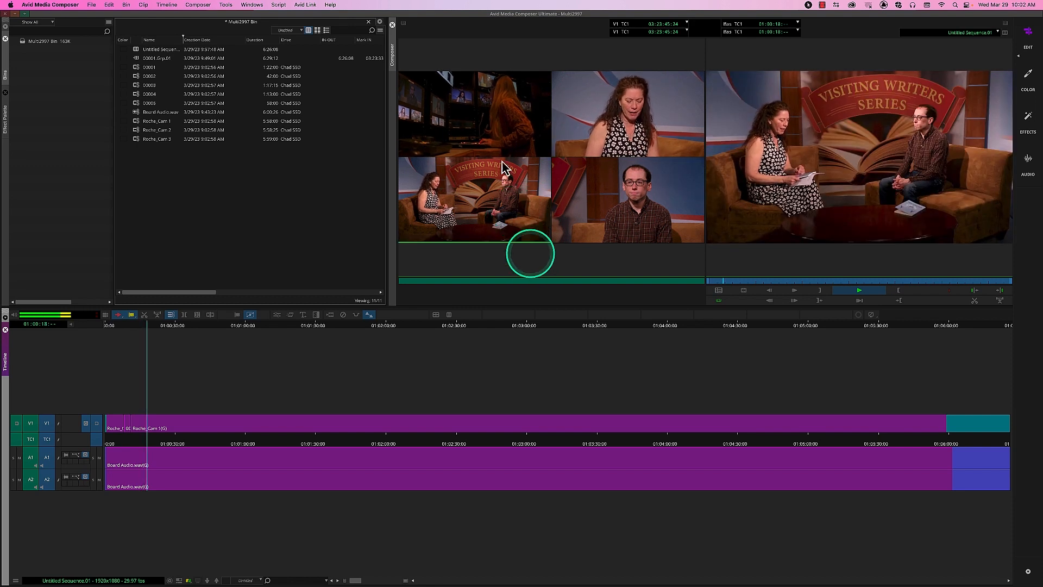
pyautogui.click(607, 265)
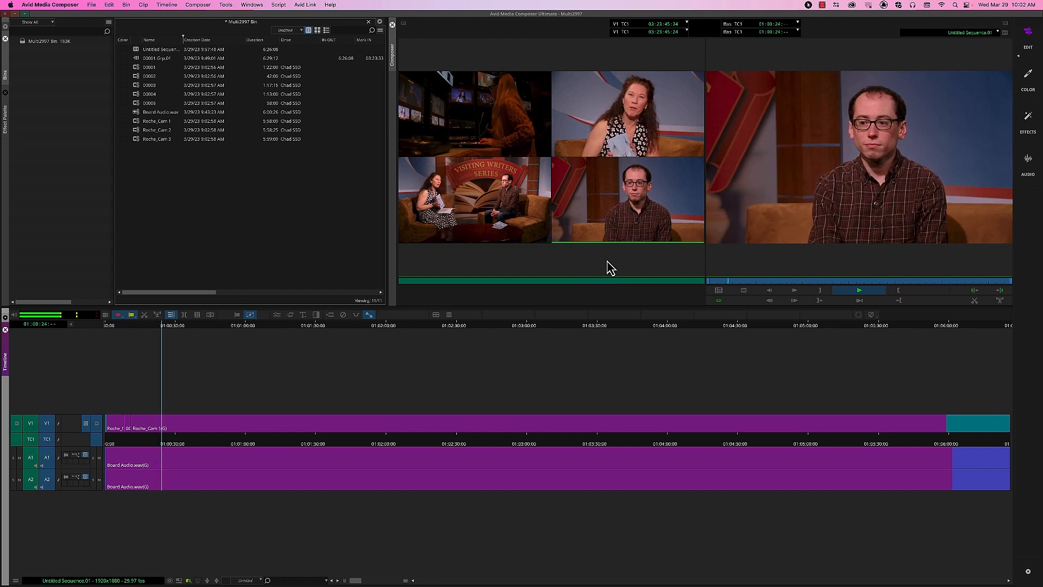
pyautogui.press('F10')
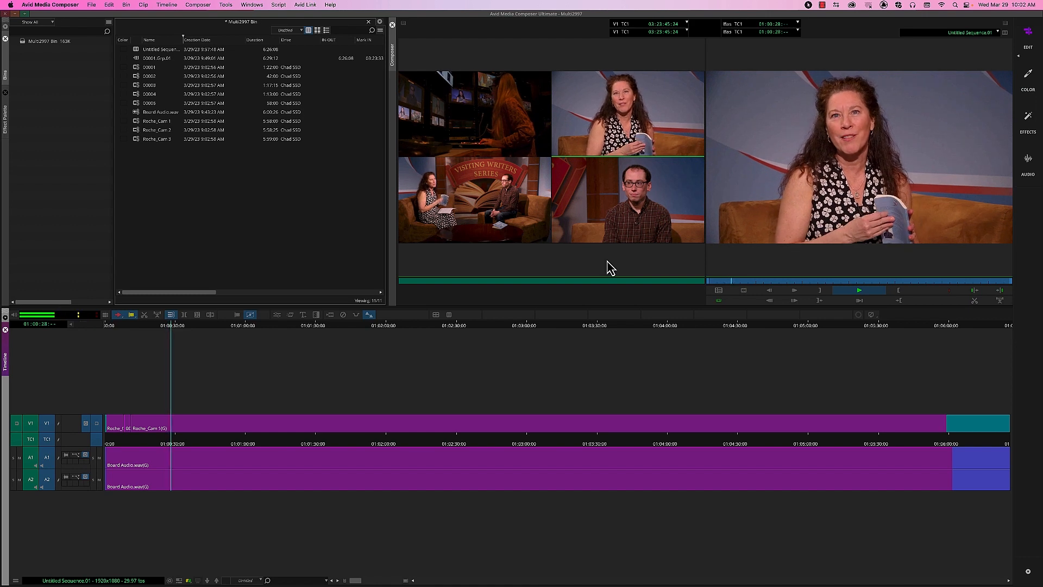
pyautogui.press('F11')
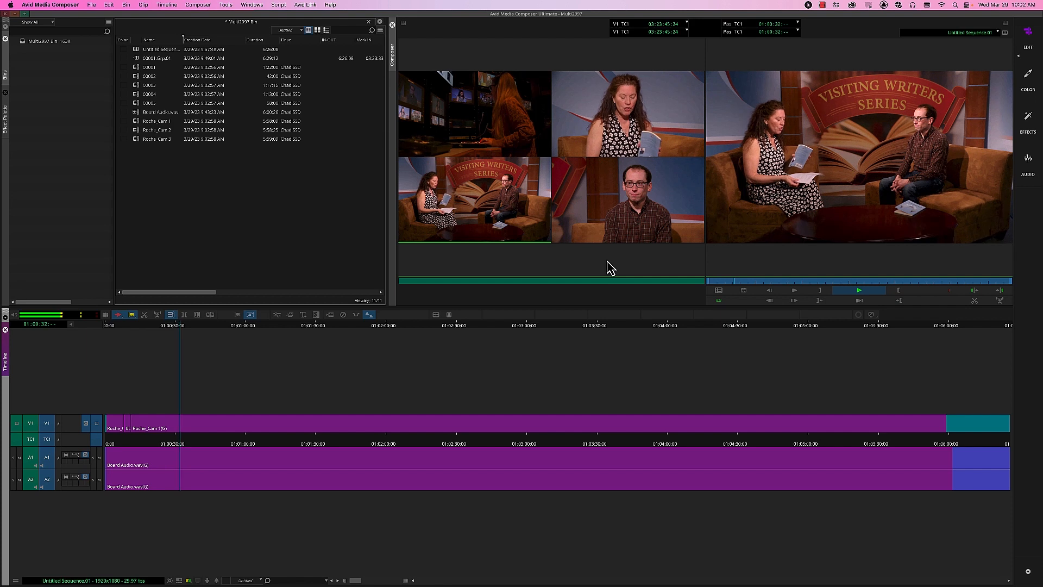
pyautogui.press('F12')
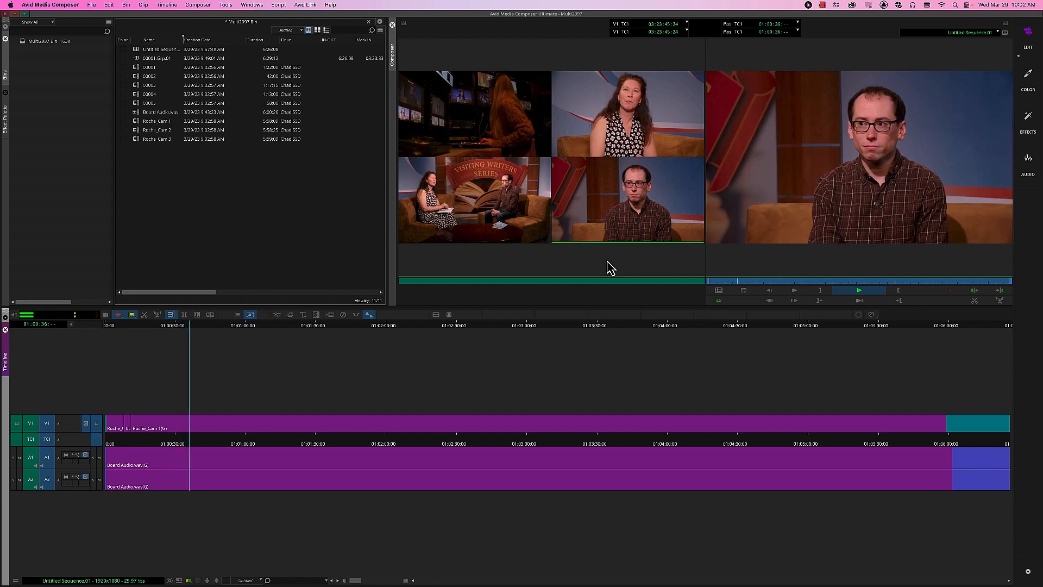
pyautogui.press('F9')
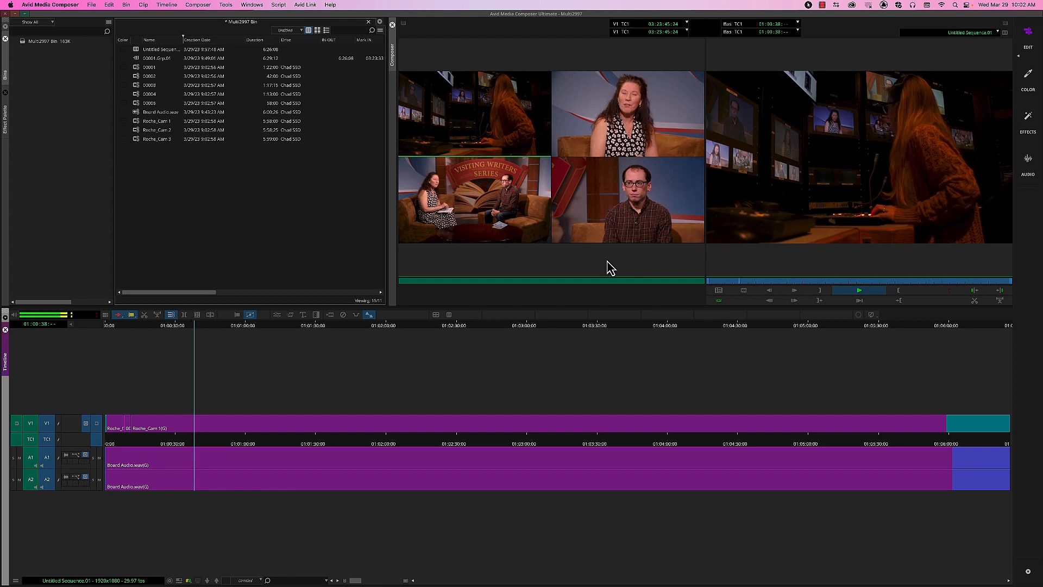
pyautogui.press('F10')
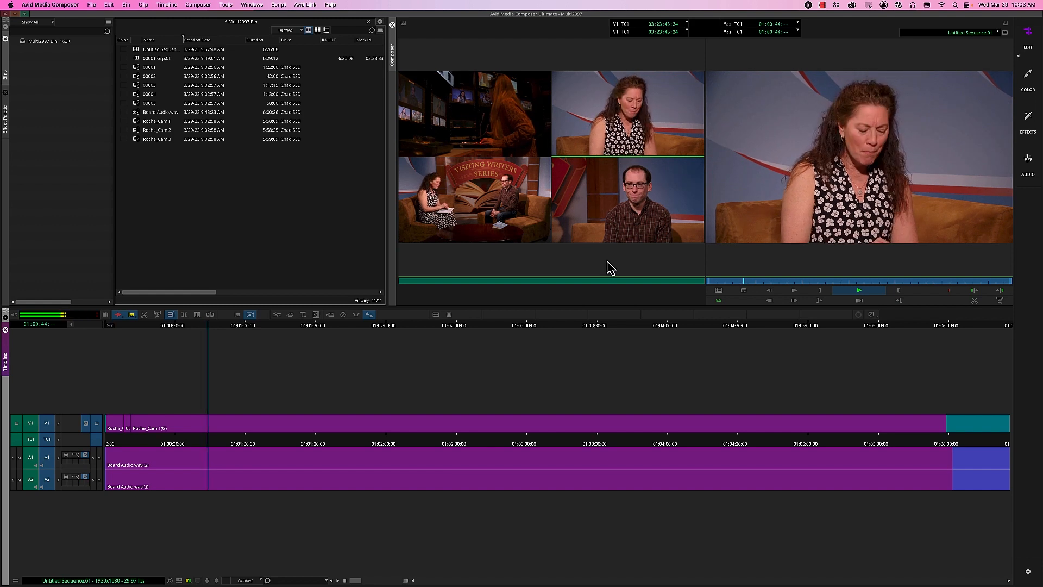
pyautogui.press('F12')
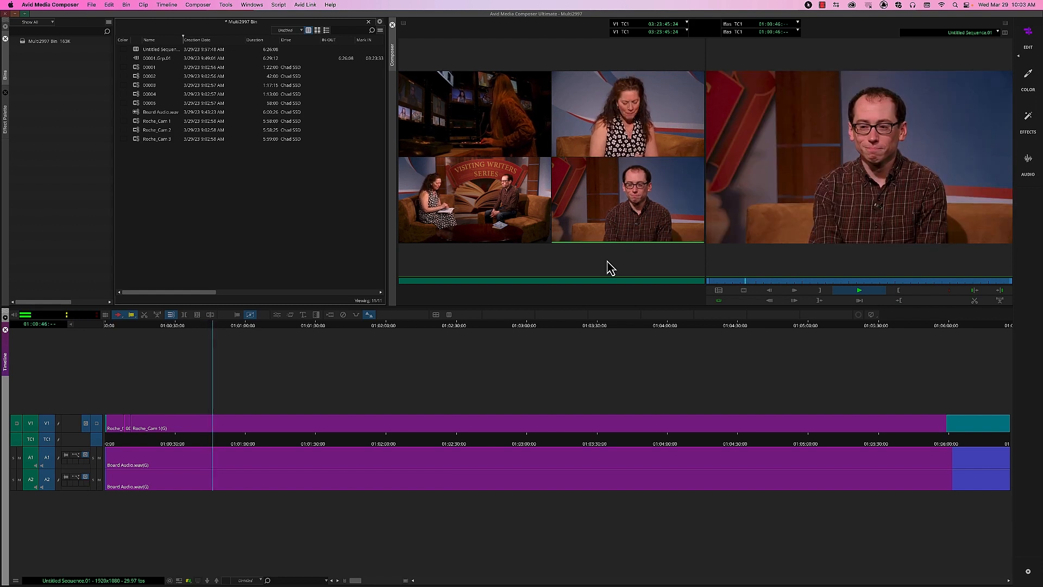
pyautogui.press('F10')
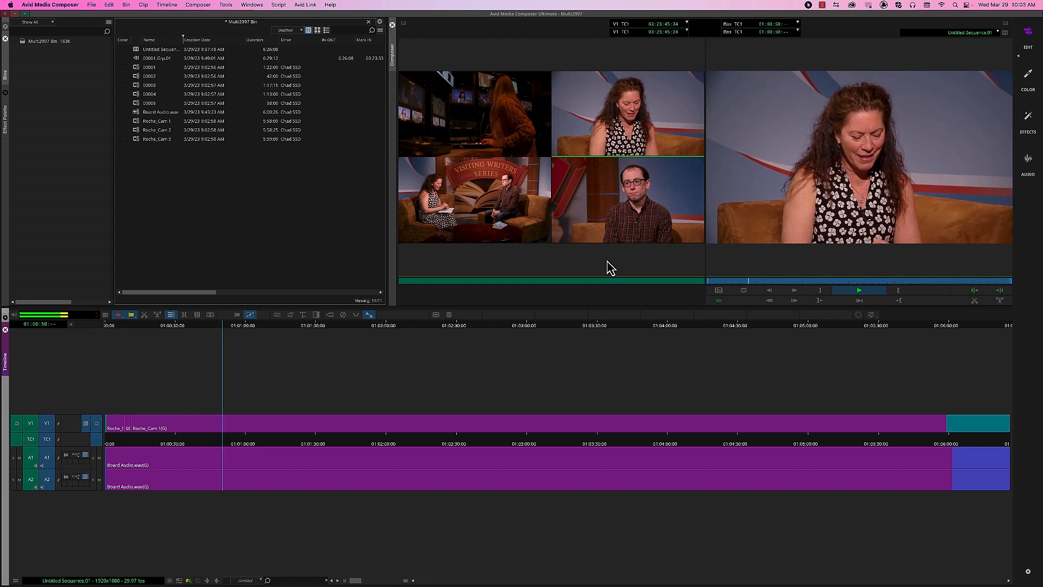
pyautogui.press('space')
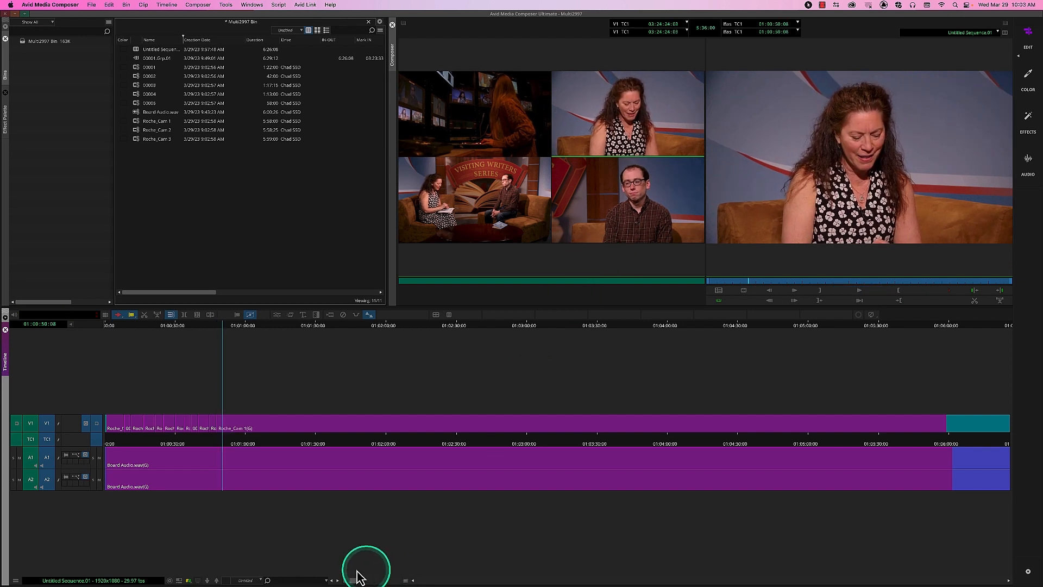
# Step: Roll the V1 cut from Roche_Cam 1 to Roche_Cam 3 at 01:00:44:11 back 17 frames, and leave trim mode
pyautogui.moveTo(356, 580); pyautogui.dragTo(371, 580)
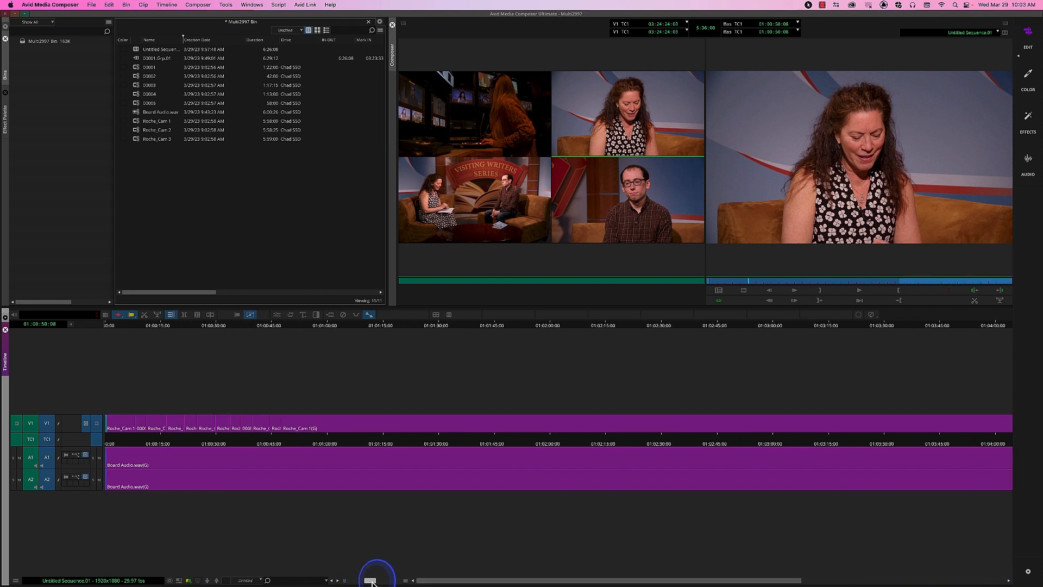
pyautogui.click(173, 314)
pyautogui.click(269, 423)
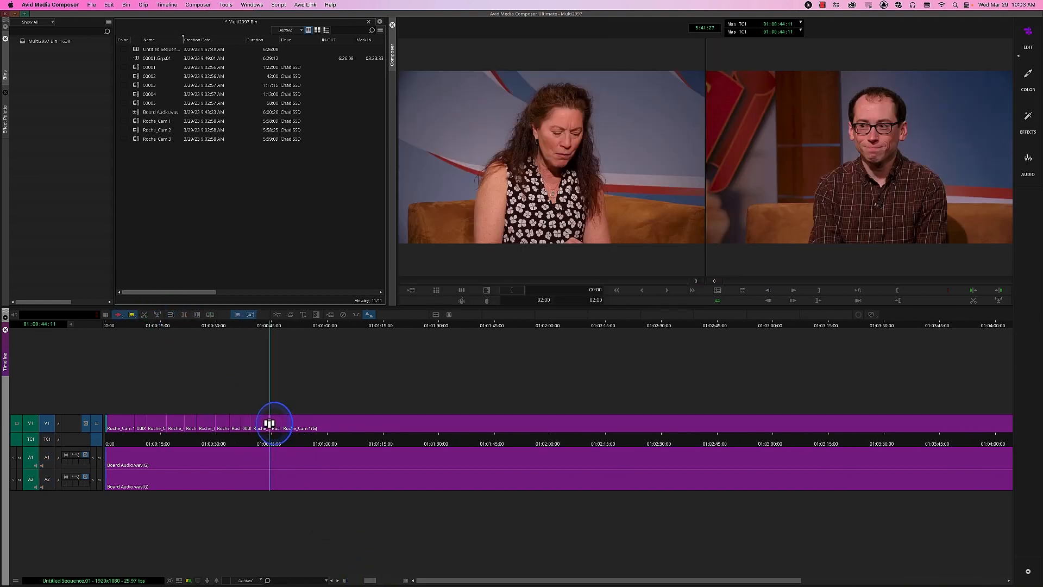
pyautogui.click(267, 428)
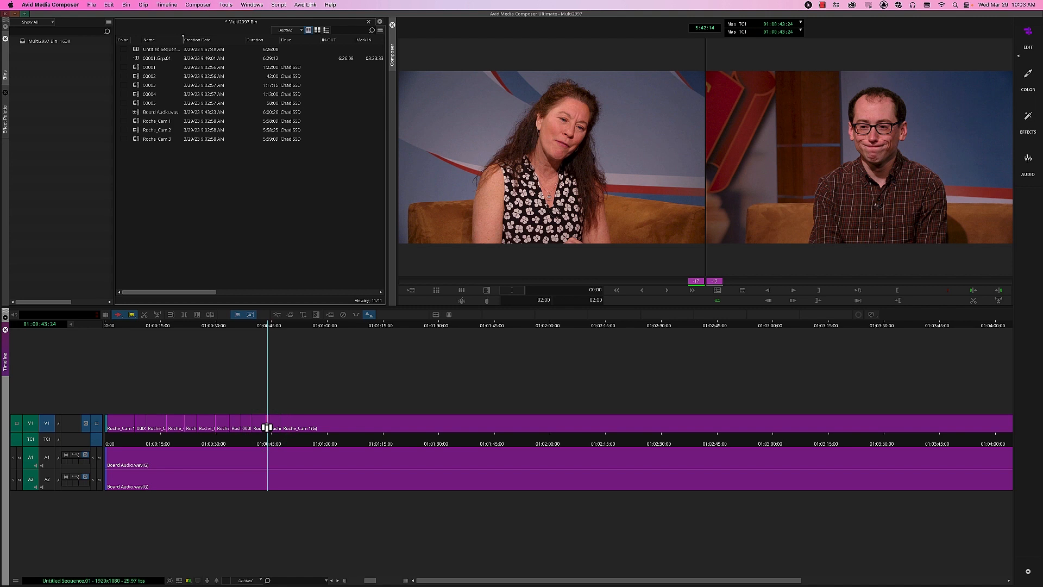
pyautogui.click(268, 426)
pyautogui.click(298, 444)
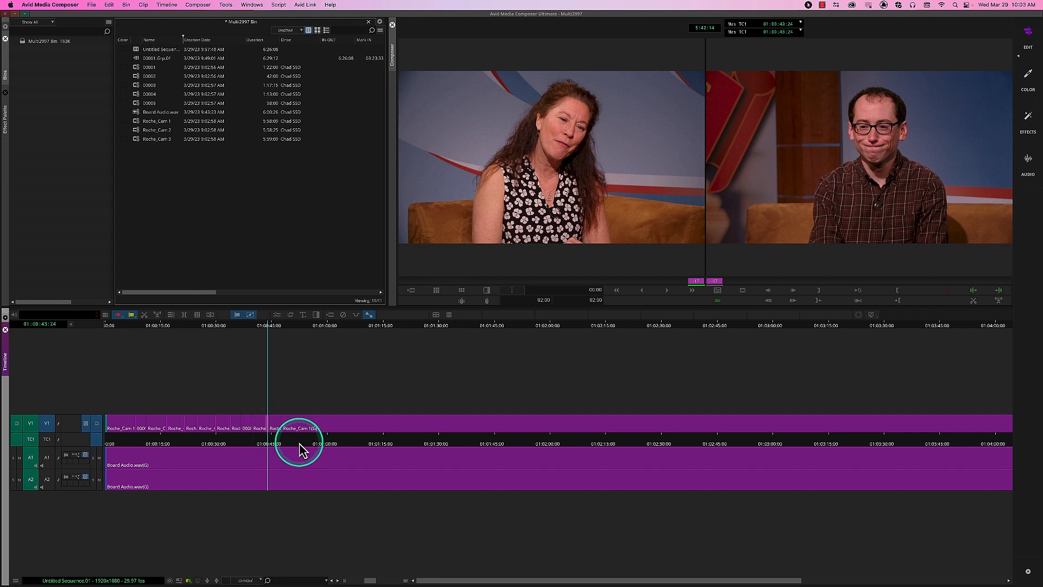
# Step: Rename the untitled sequence in the bin as Visiting Writers
pyautogui.click(161, 272)
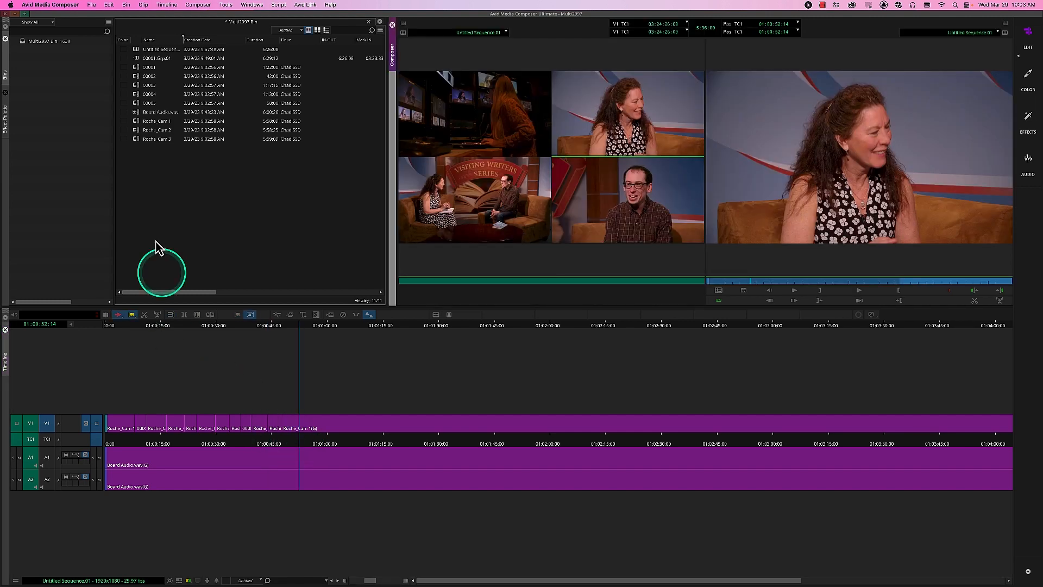
pyautogui.click(137, 50)
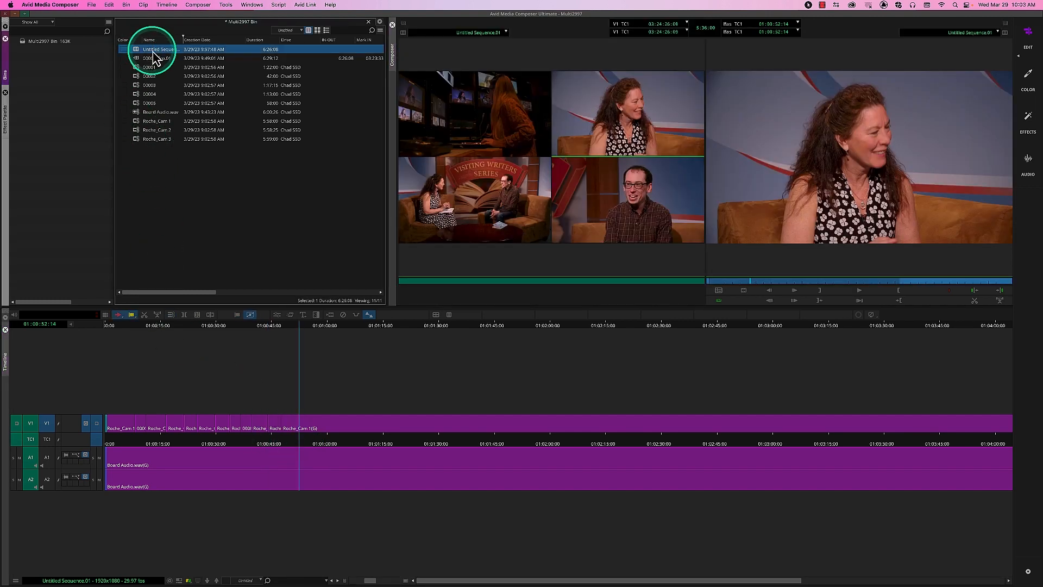
pyautogui.click(152, 49)
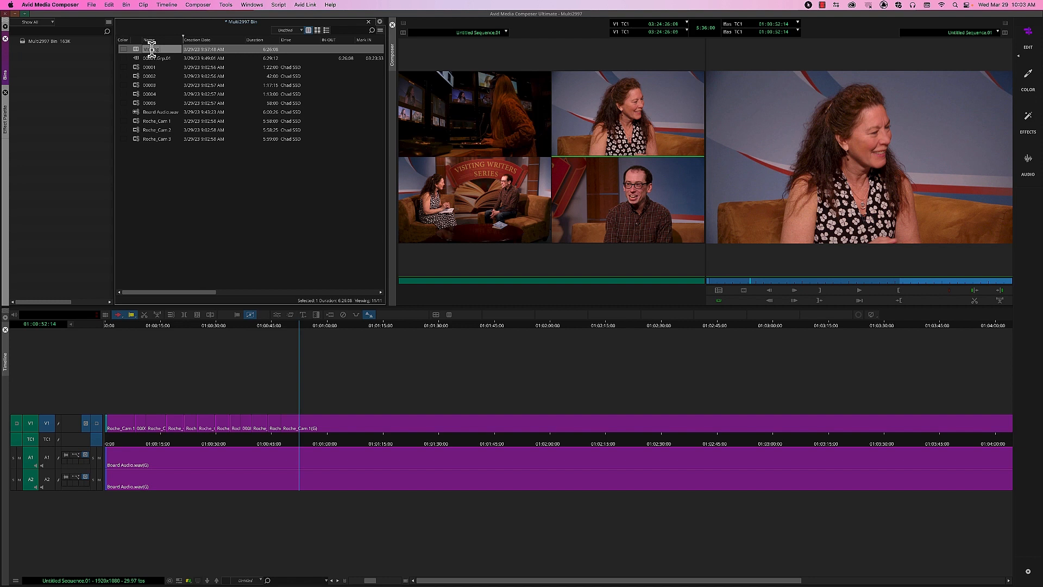
pyautogui.press('Return')
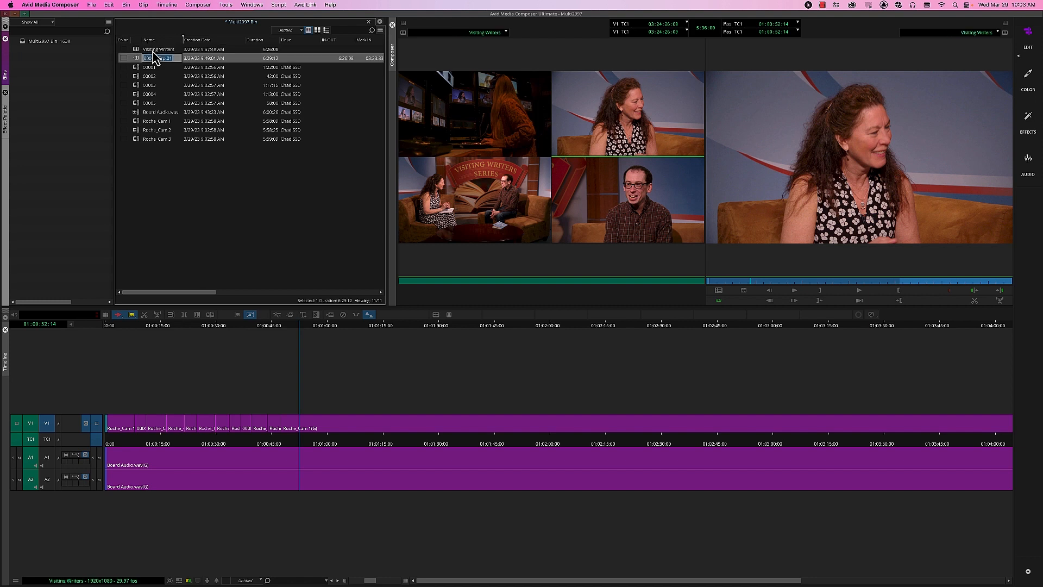
# Step: Commit the multicam edits of the Visiting Writers sequence, accepting the creation of a sequence copy
pyautogui.click(138, 51)
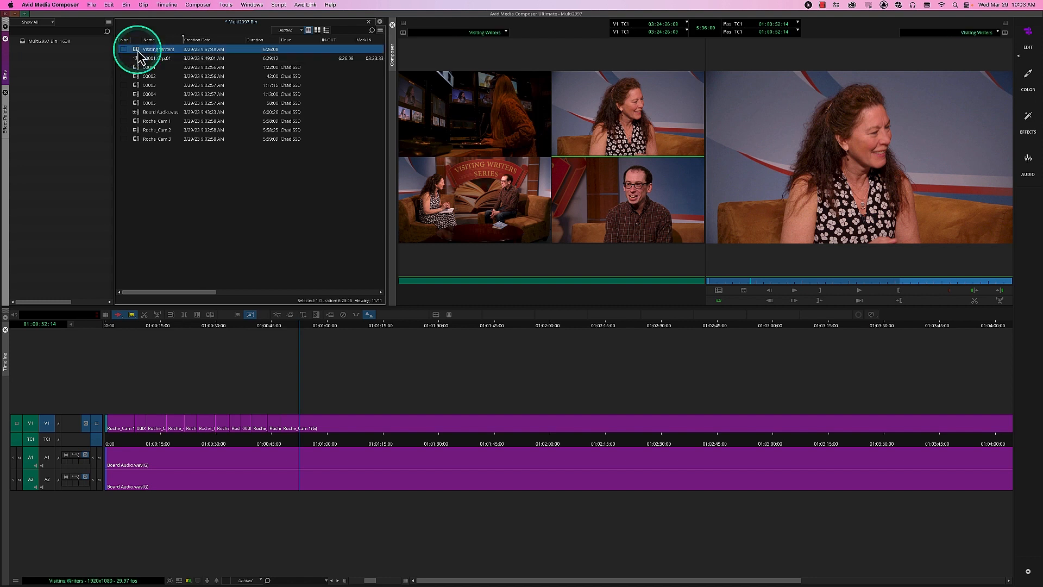
pyautogui.rightClick(139, 53)
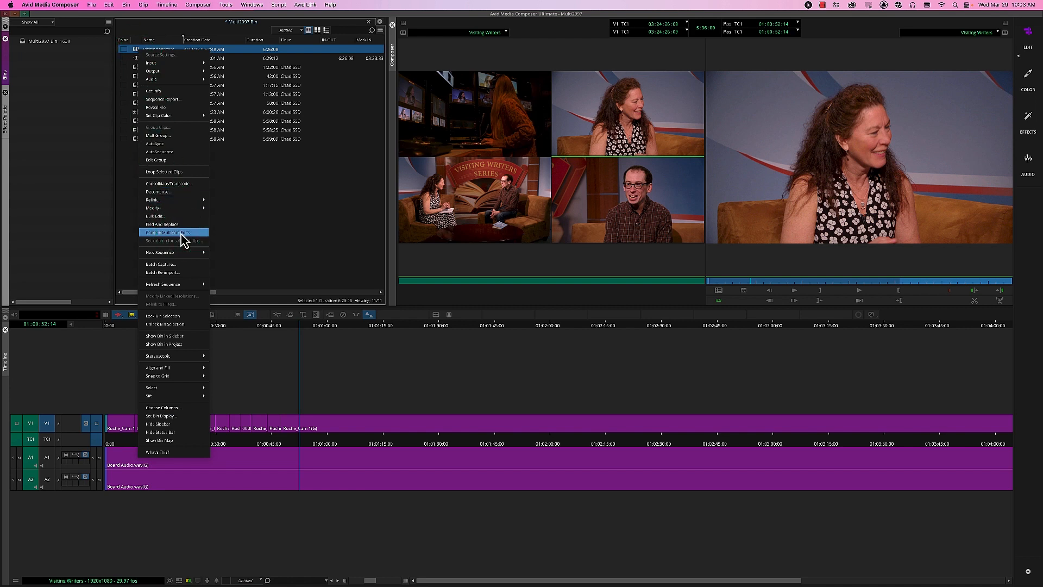
pyautogui.click(182, 235)
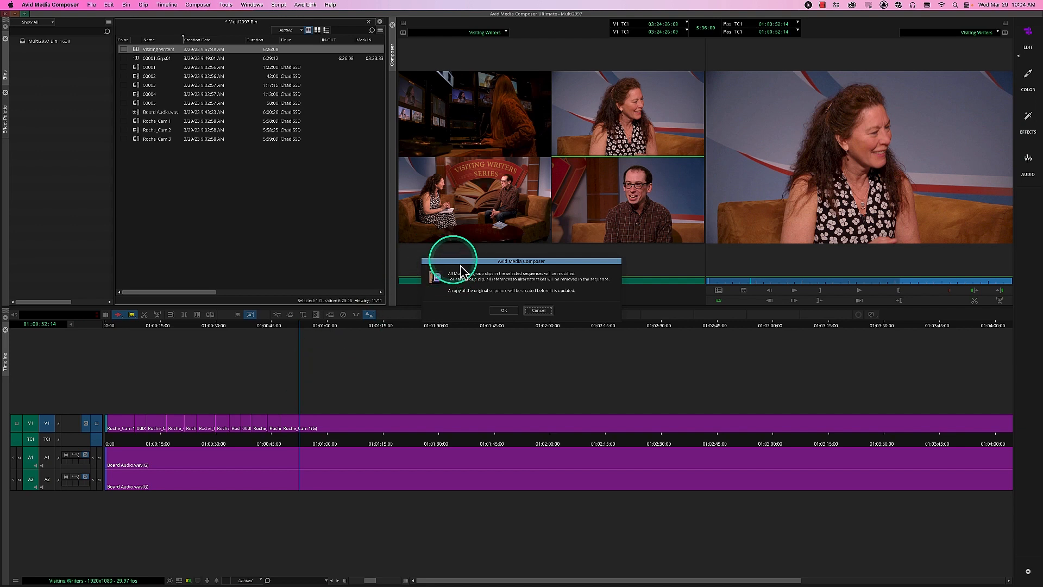
pyautogui.click(508, 313)
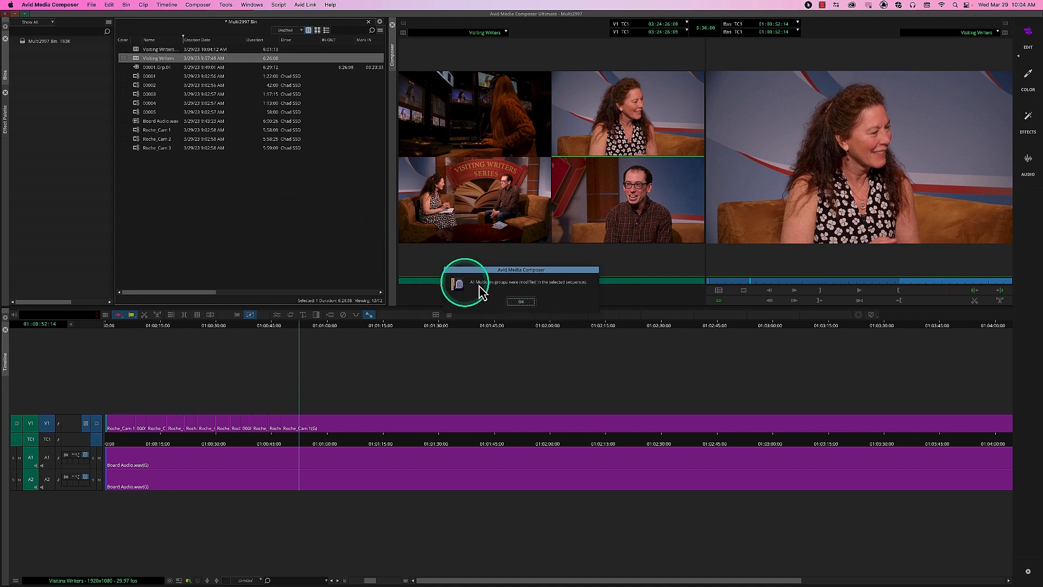
pyautogui.click(524, 302)
# Step: Load the committed copy Visiting Writers.NoGroups.Copy.01 and examine its segments and the angles available at several cuts
pyautogui.doubleClick(137, 50)
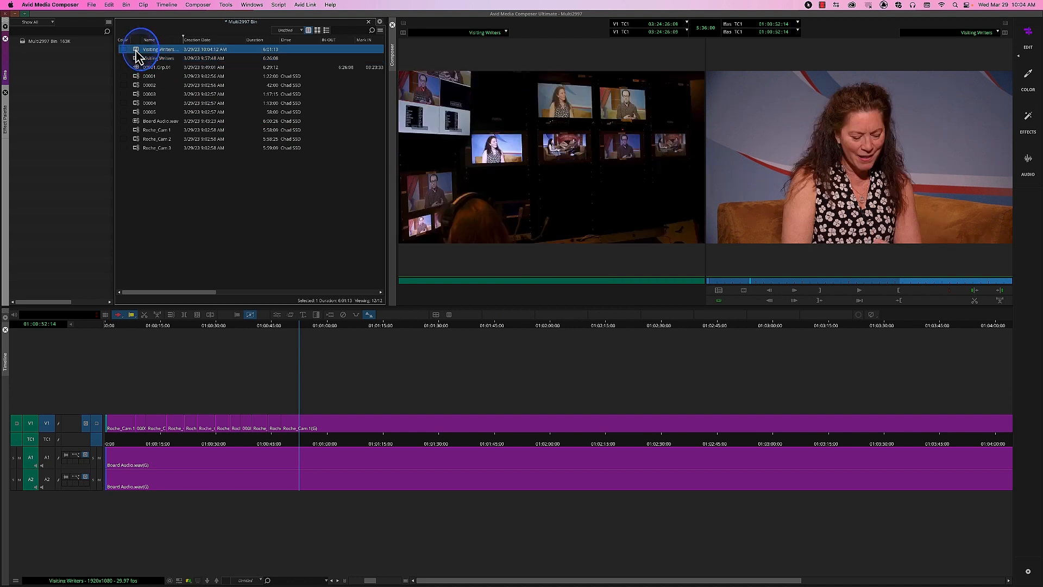
pyautogui.moveTo(212, 443); pyautogui.dragTo(200, 425)
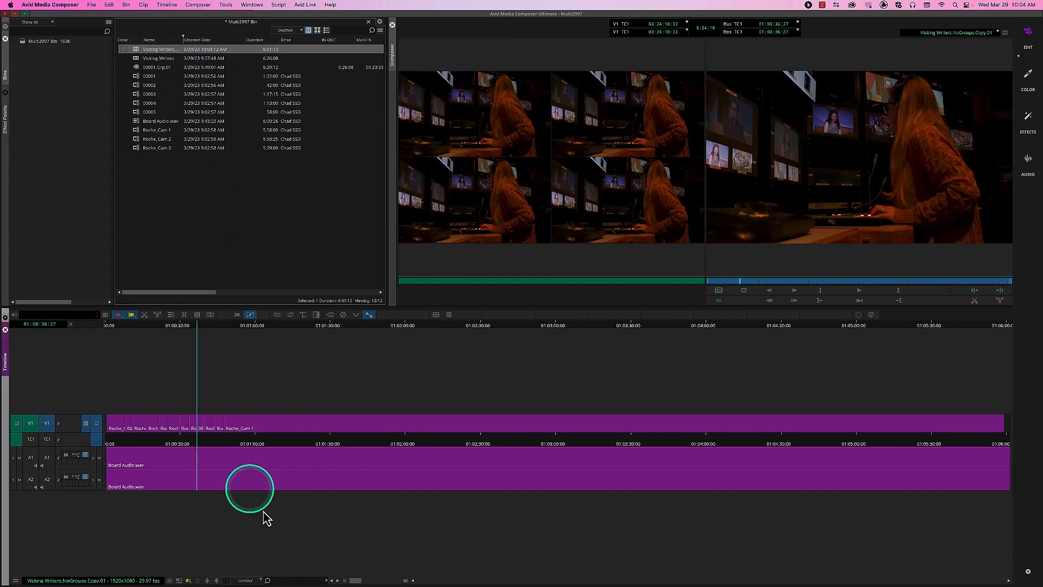
pyautogui.moveTo(356, 580); pyautogui.dragTo(368, 580)
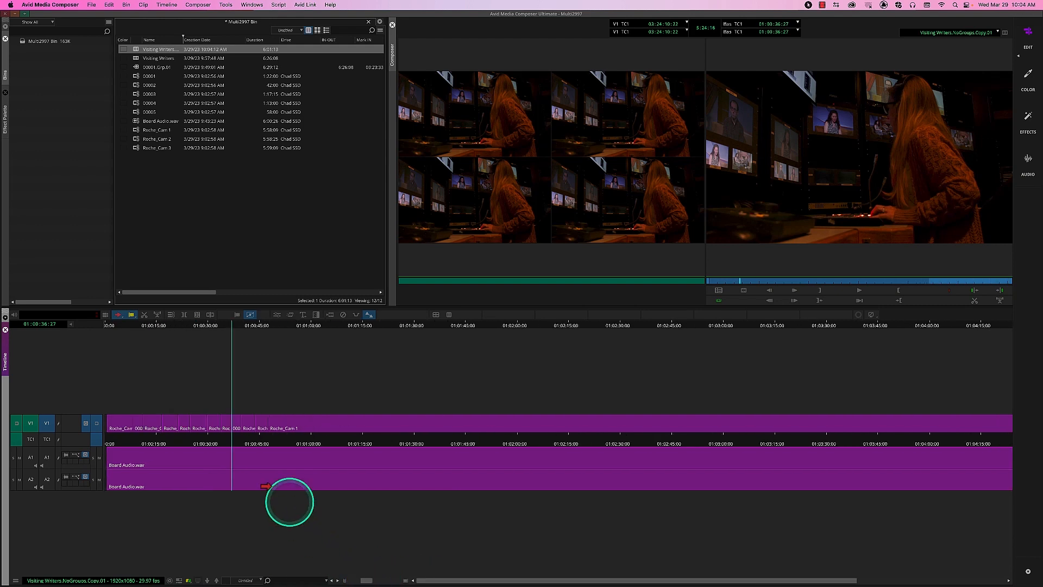
pyautogui.rightClick(198, 426)
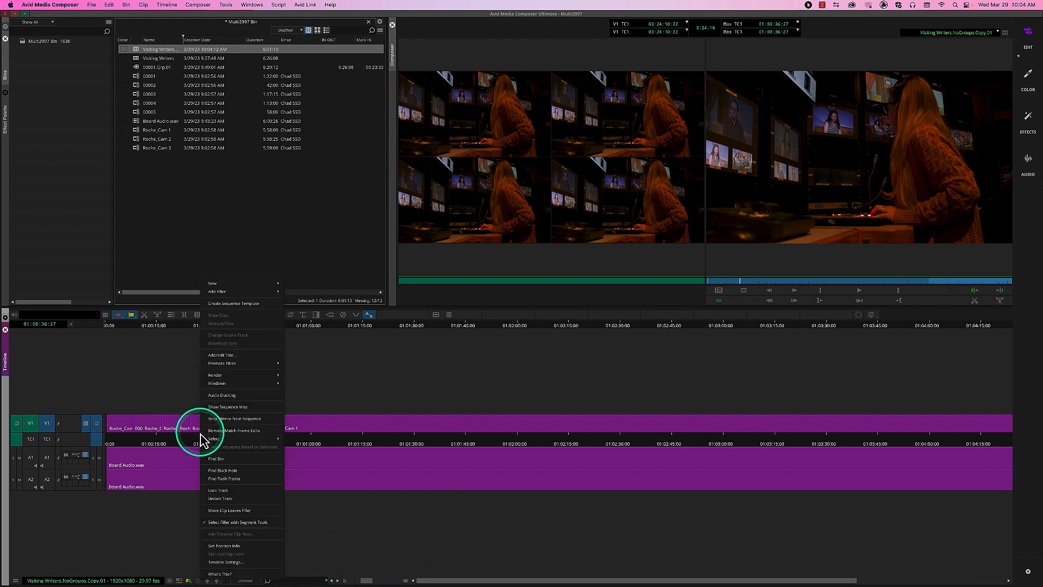
pyautogui.click(196, 430)
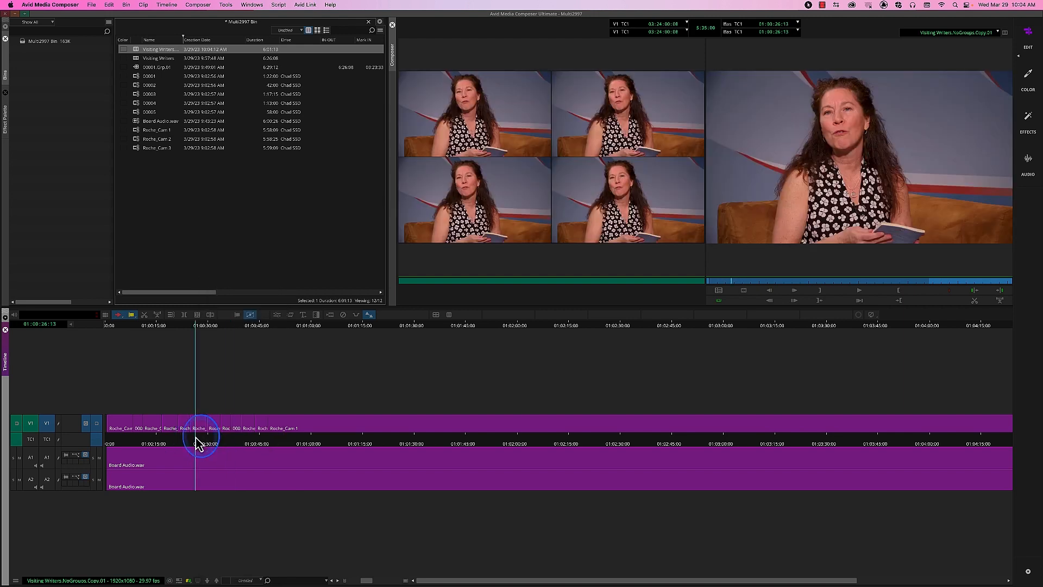
pyautogui.rightClick(318, 422)
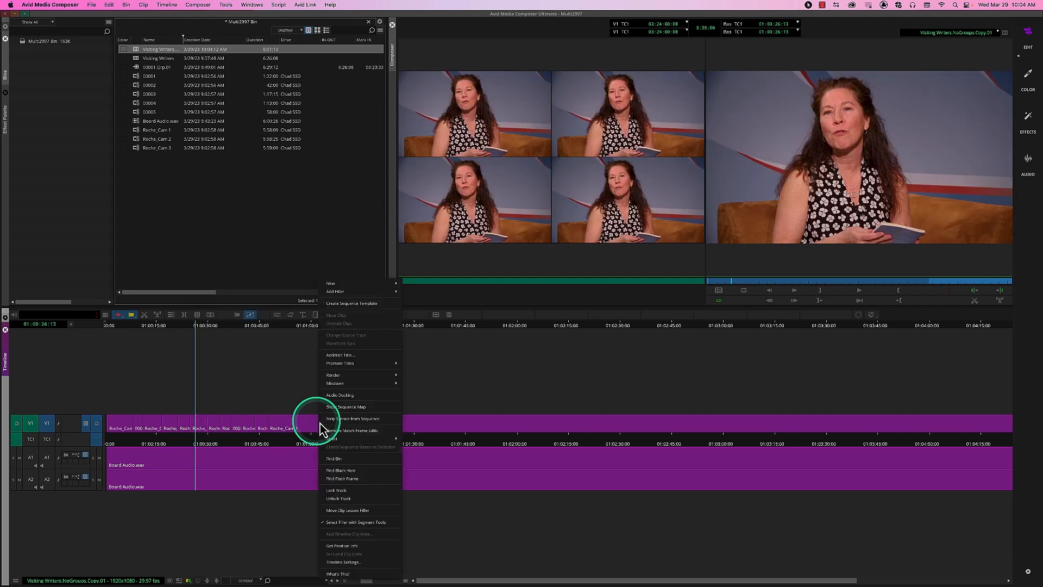
pyautogui.click(292, 438)
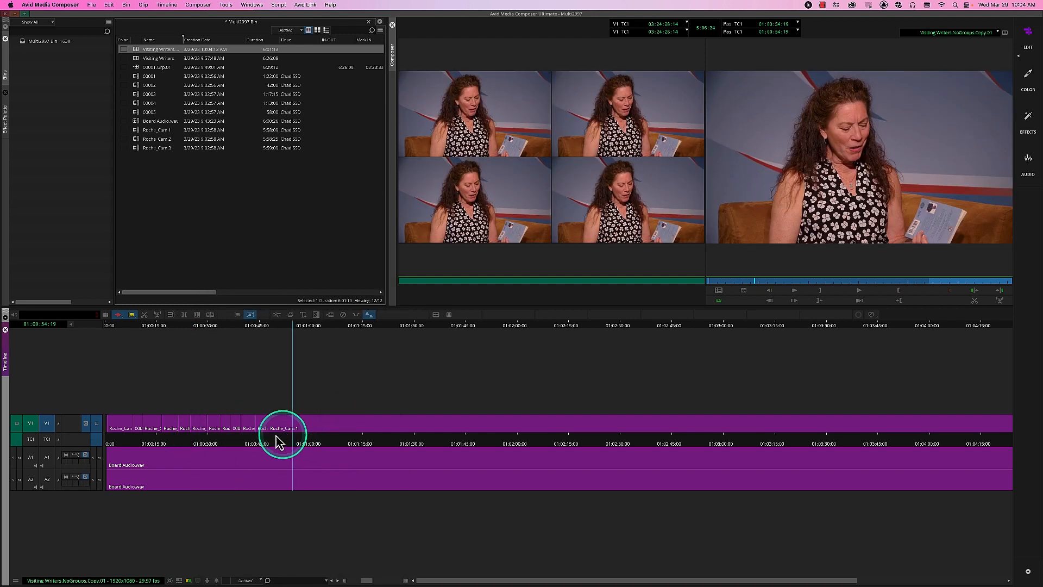
pyautogui.click(228, 437)
pyautogui.click(214, 440)
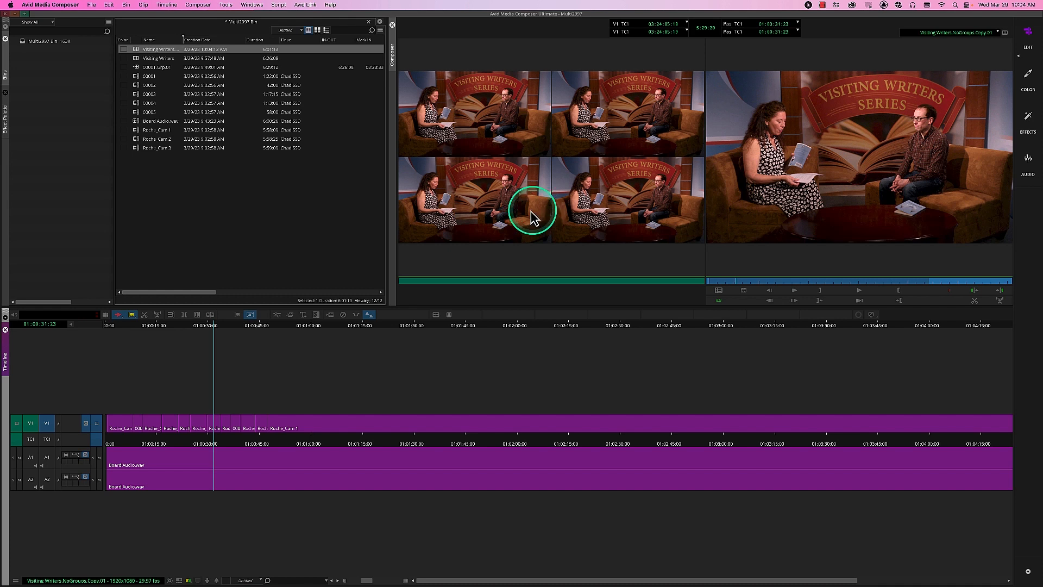
# Step: Reopen the original Visiting Writers sequence and park the position indicator at 01:00:44:23
pyautogui.doubleClick(137, 59)
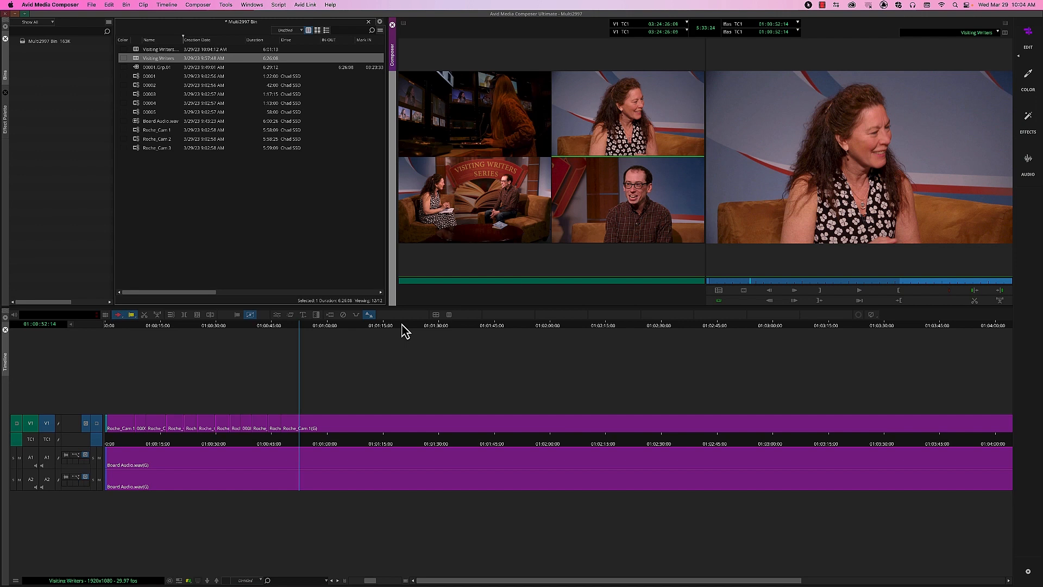
pyautogui.click(298, 447)
pyautogui.click(233, 443)
pyautogui.moveTo(199, 442); pyautogui.dragTo(273, 439)
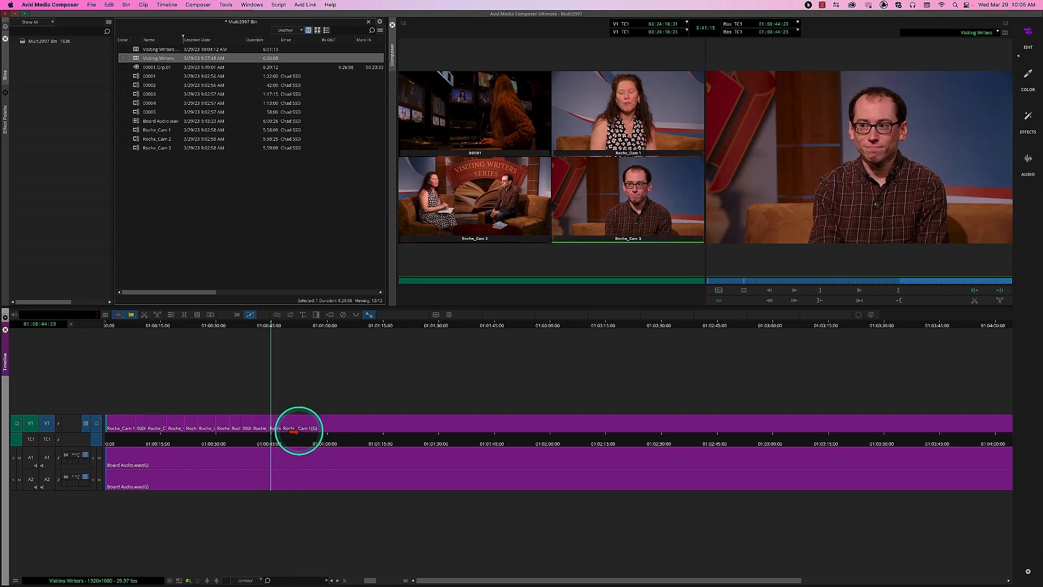
# Step: Load the segment's group clip 00001.Grp.01 as source and clear it from the source monitor
pyautogui.doubleClick(294, 431)
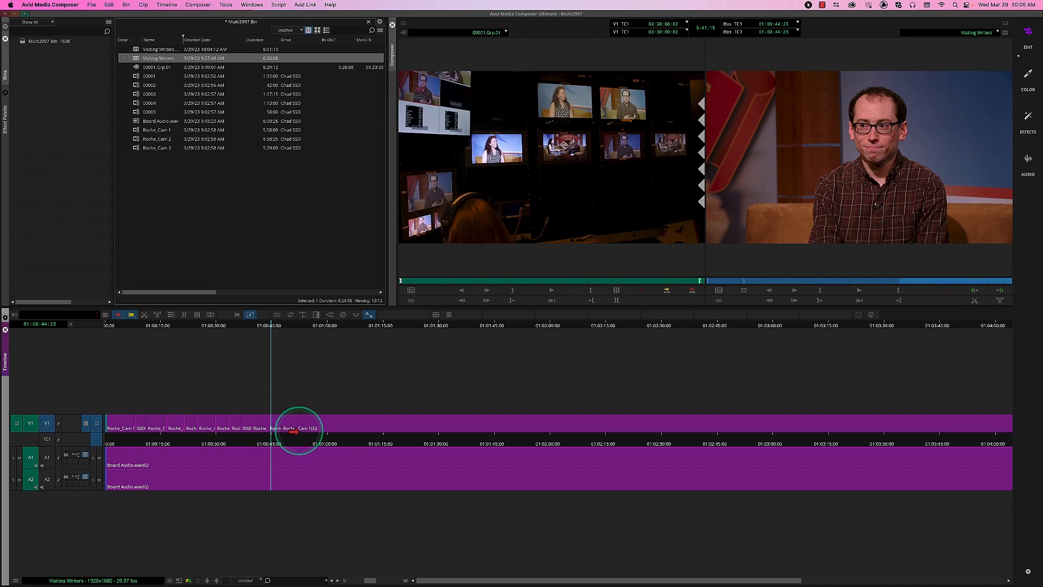
pyautogui.click(500, 32)
pyautogui.click(481, 48)
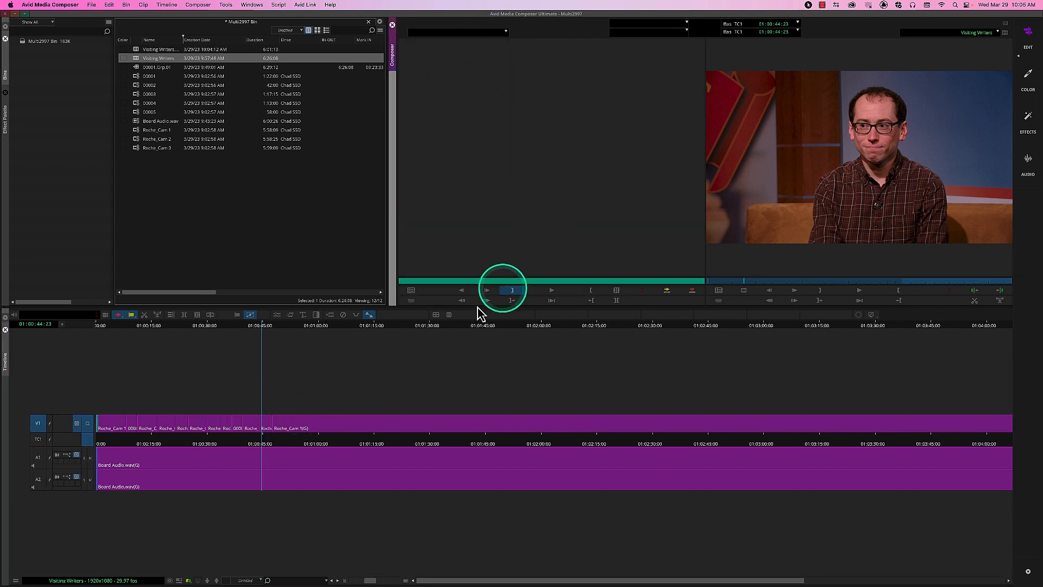
# Step: Park the sequence at 01:00:45:03 and match frame to its group clip in the source monitor
pyautogui.click(281, 440)
pyautogui.moveTo(289, 441); pyautogui.dragTo(265, 435)
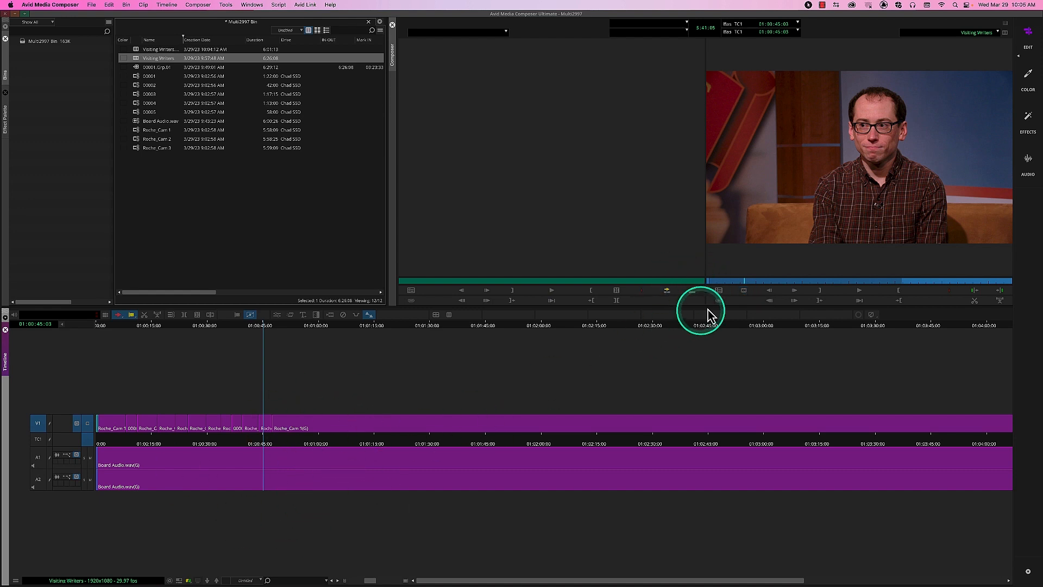
pyautogui.click(741, 292)
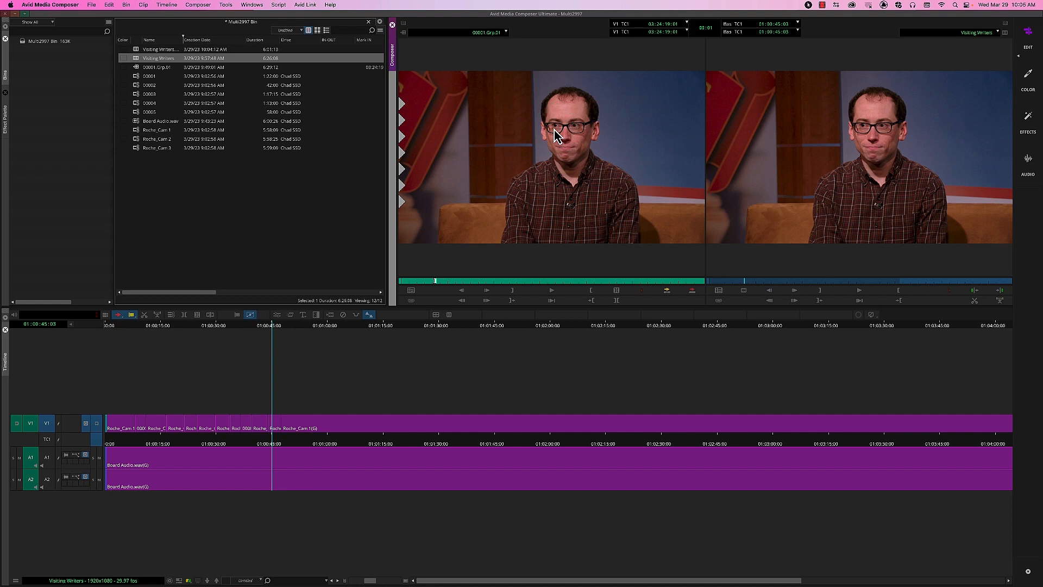
# Step: Add Match Frame from the Command Palette to the source monitor's controls, and match the group clip to its Roche_Cam 3 master clip
pyautogui.press('super+3')
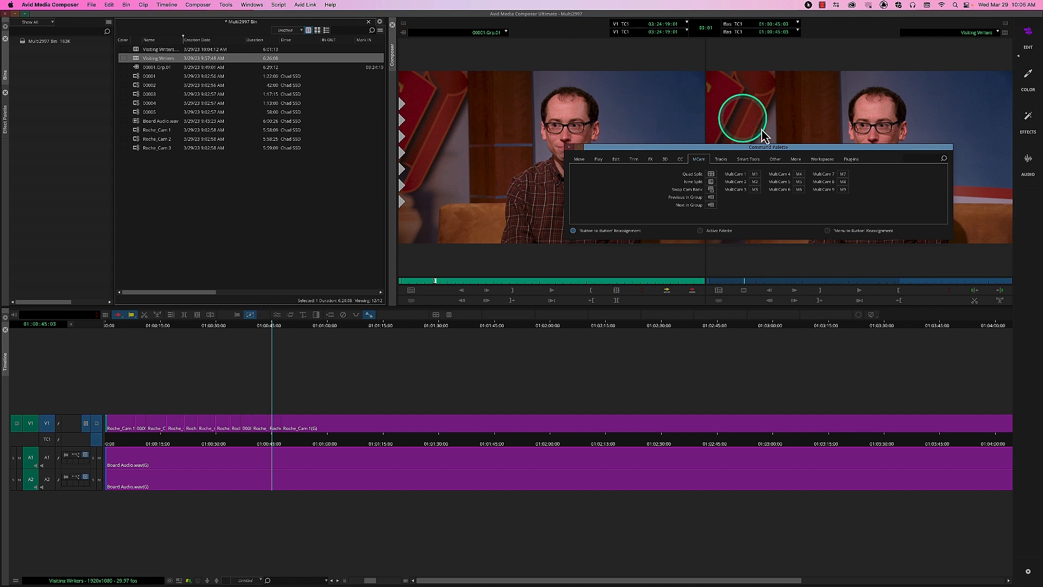
pyautogui.click(782, 161)
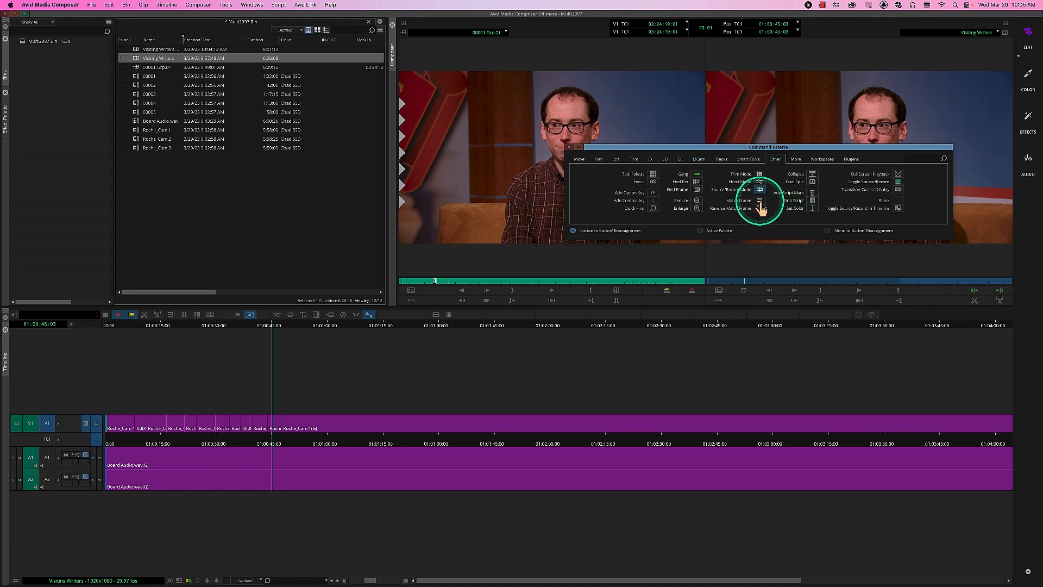
pyautogui.moveTo(760, 201); pyautogui.dragTo(646, 302)
pyautogui.click(570, 148)
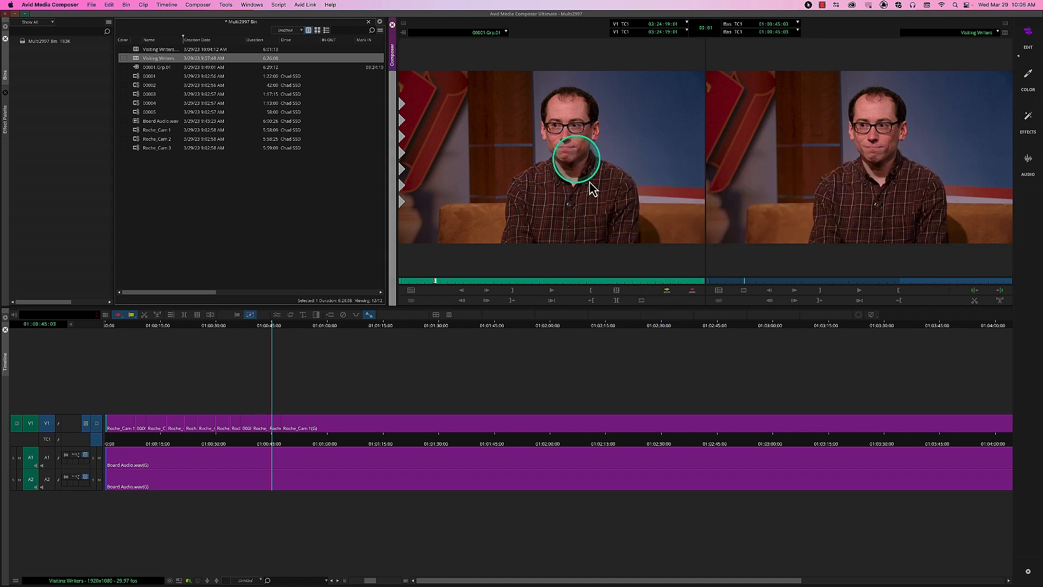
pyautogui.click(642, 300)
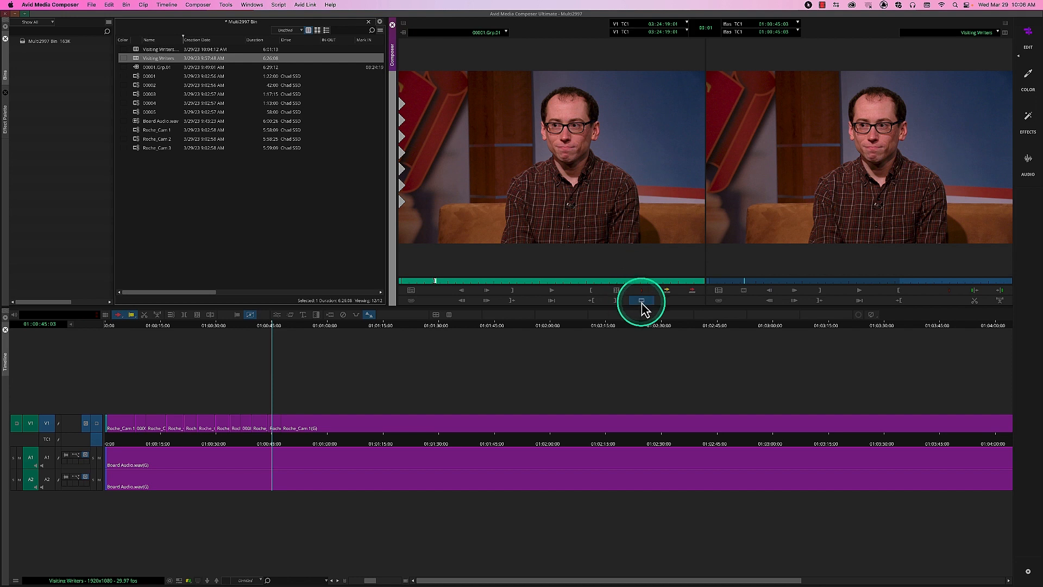
pyautogui.click(641, 301)
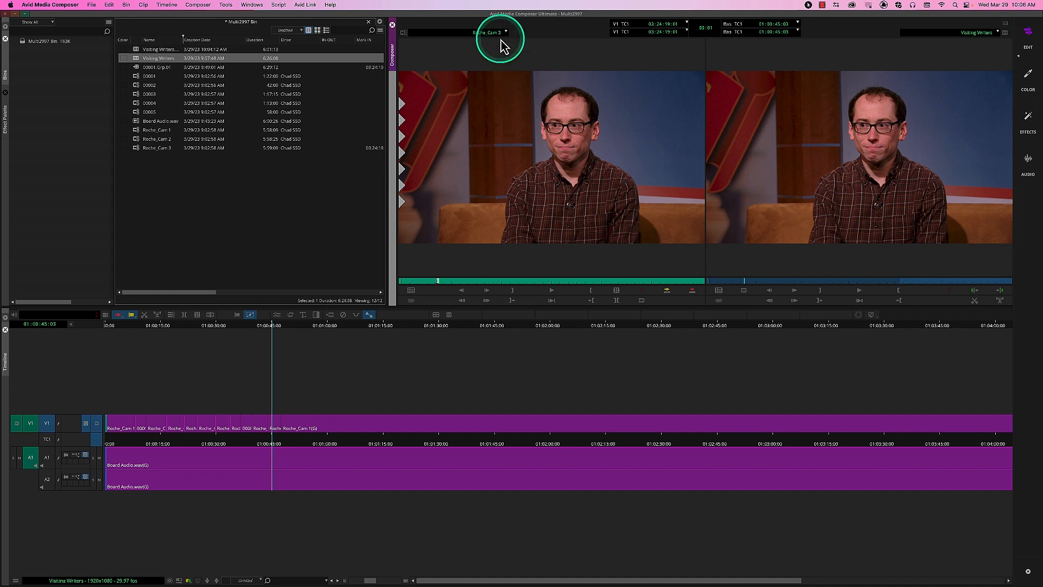
# Step: Match frame at 01:00:09:06 through the group clip to master clip 00001, and locate that clip in its bin
pyautogui.click(207, 441)
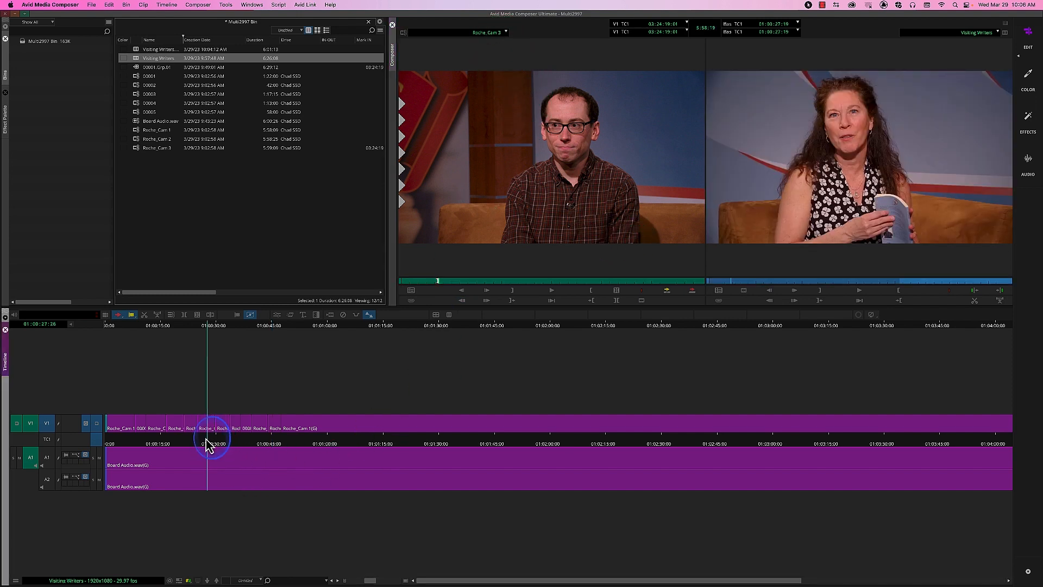
pyautogui.moveTo(207, 441); pyautogui.dragTo(143, 443)
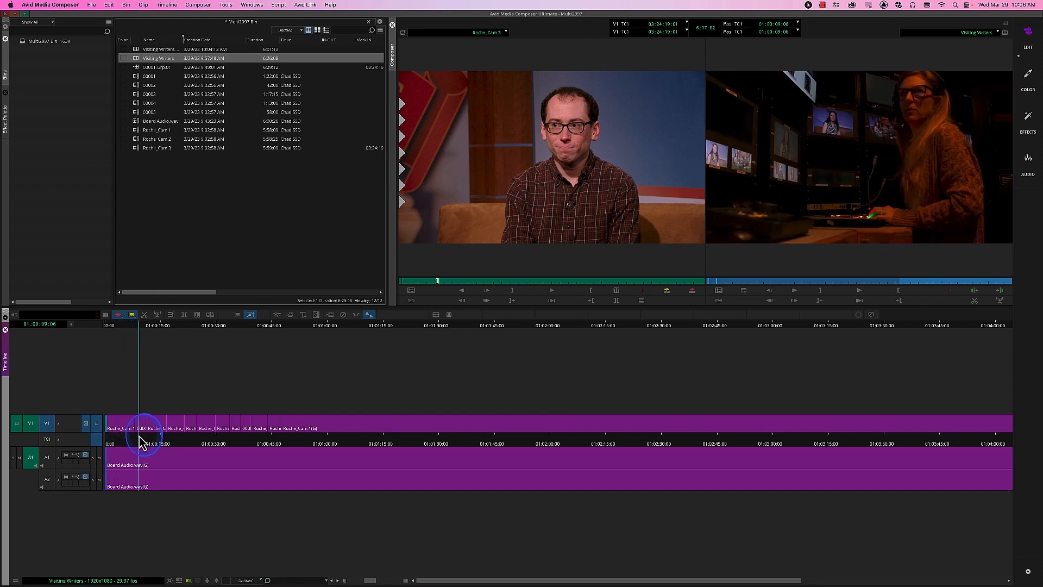
pyautogui.click(744, 290)
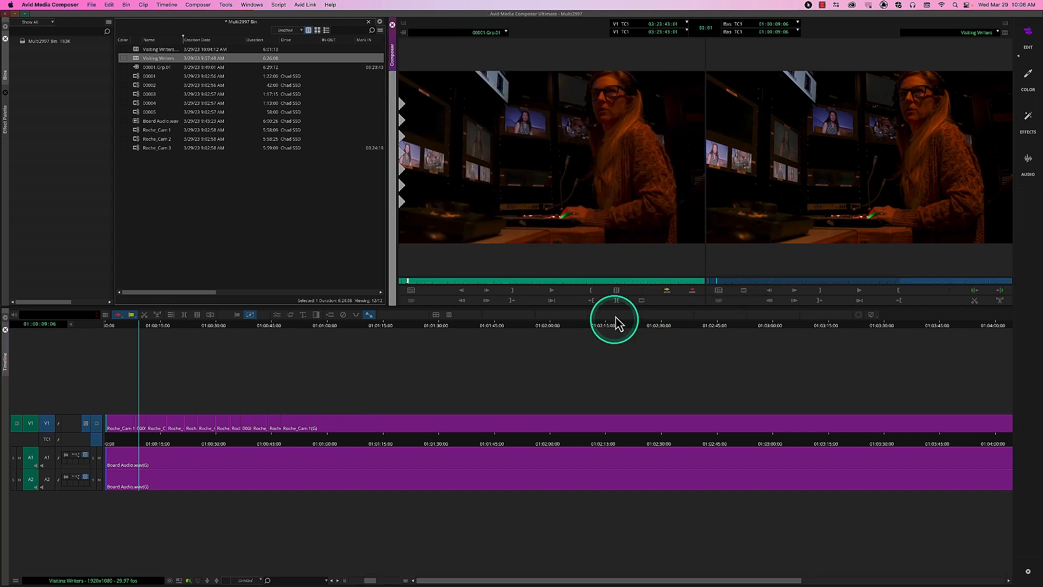
pyautogui.click(642, 301)
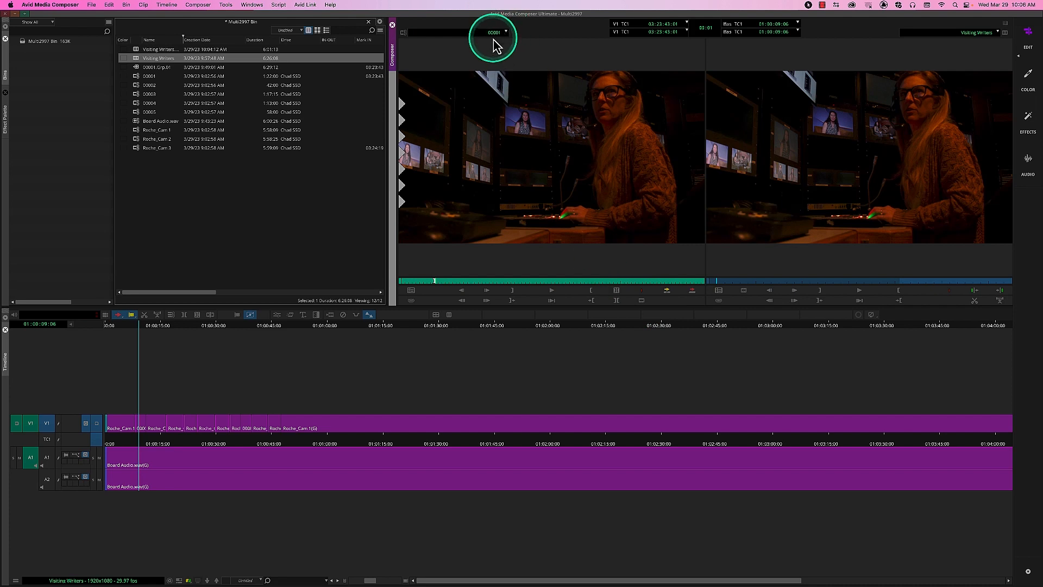
pyautogui.click(411, 292)
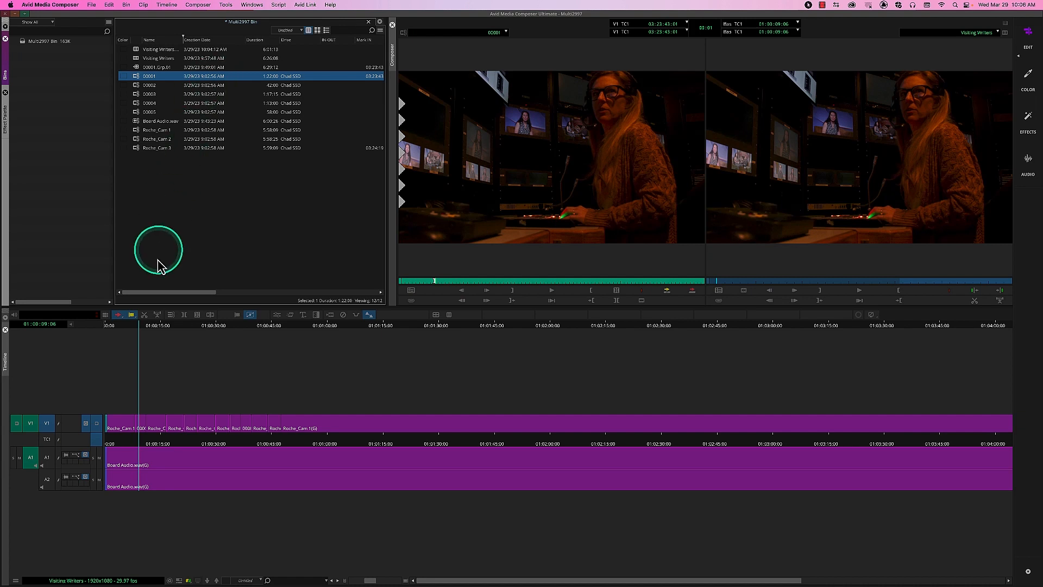
pyautogui.click(142, 443)
pyautogui.moveTo(141, 443); pyautogui.dragTo(296, 441)
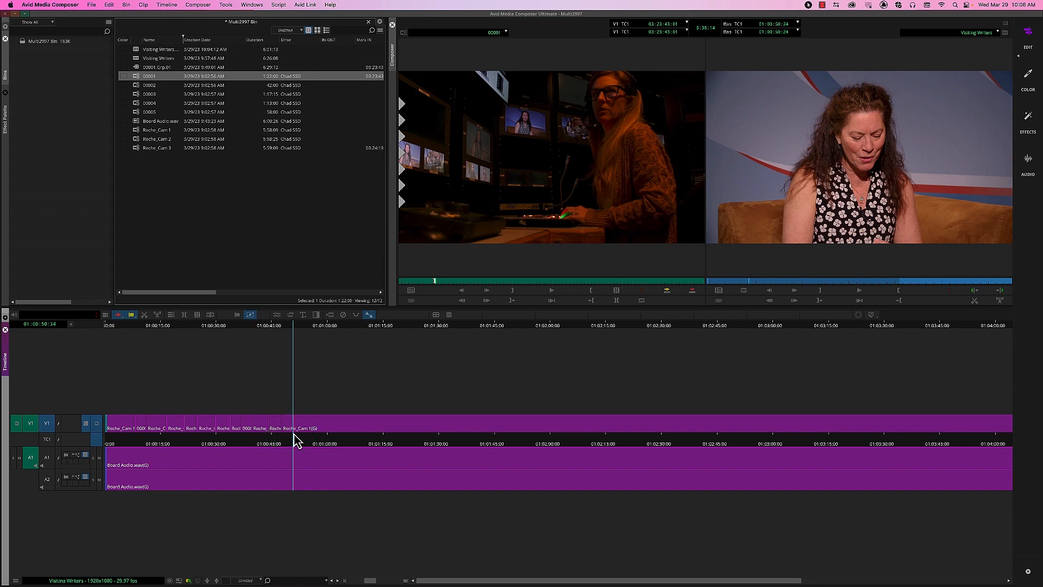
pyautogui.click(204, 295)
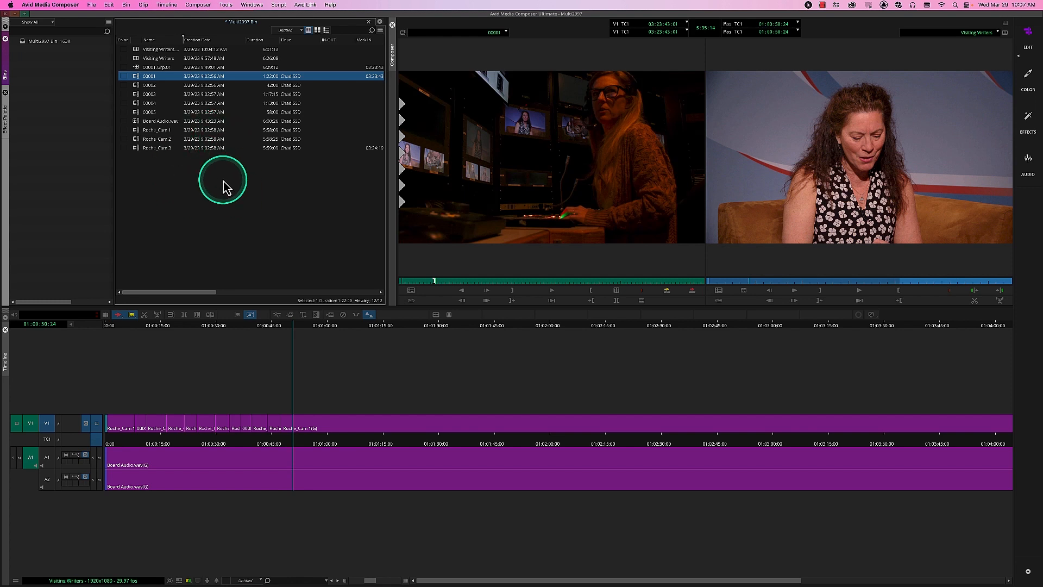
pyautogui.click(160, 176)
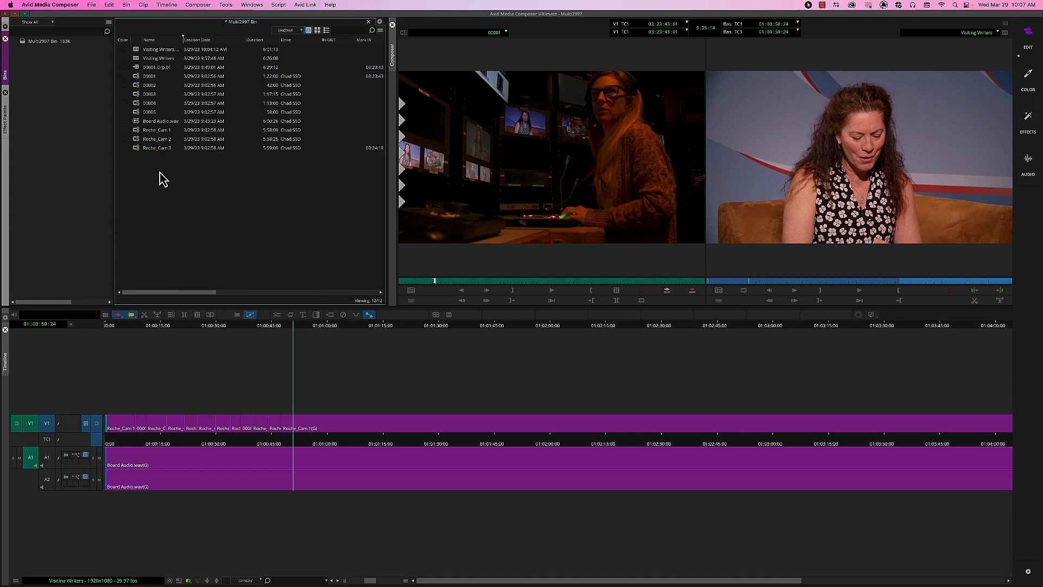
pyautogui.rightClick(138, 68)
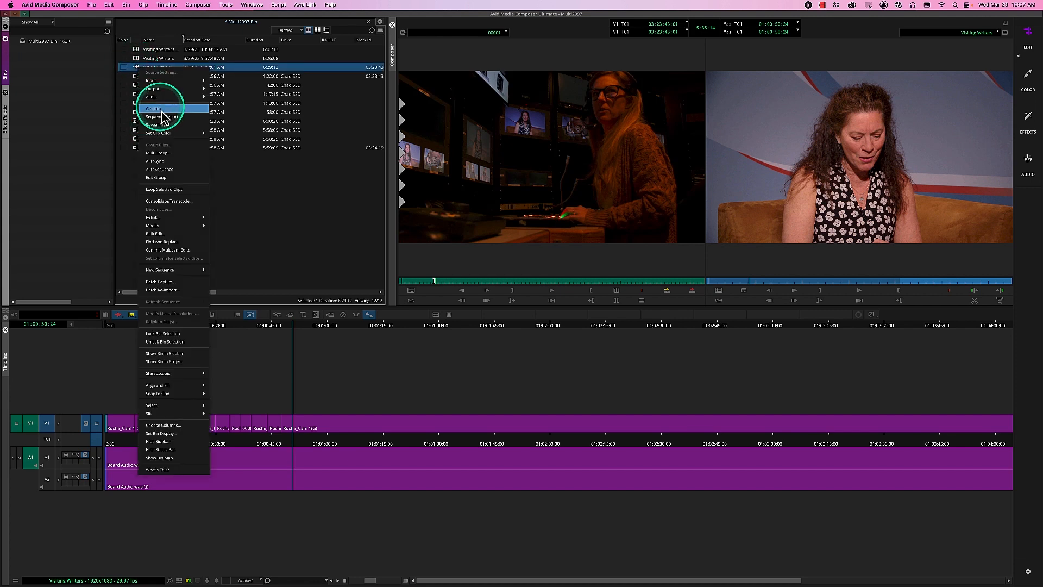
pyautogui.click(292, 191)
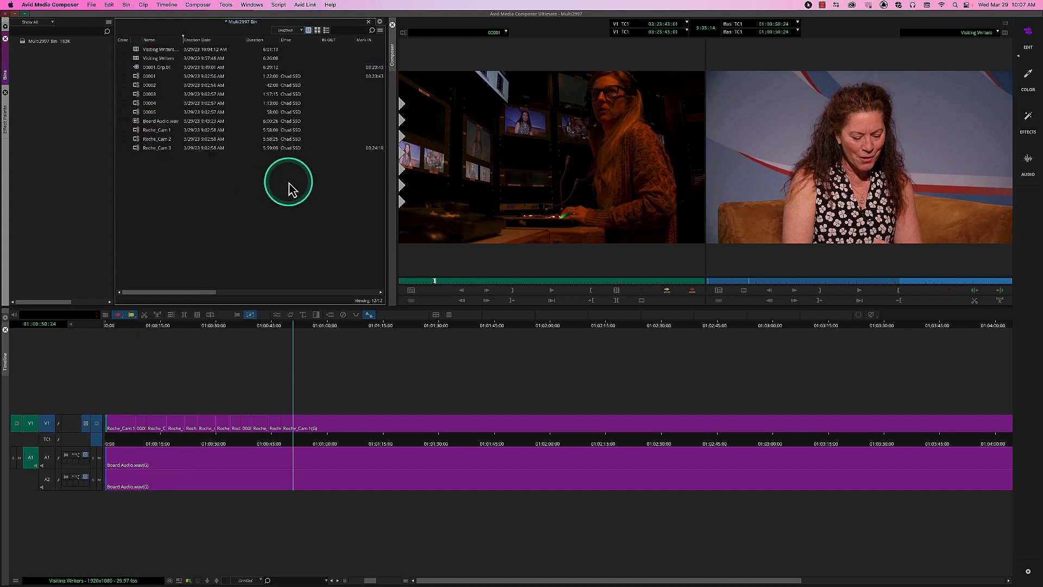
# Step: Create a new sequence in the Multi2997 bin and edit the Roche_Cam 1 clip into its timeline
pyautogui.press('shift+super+n')
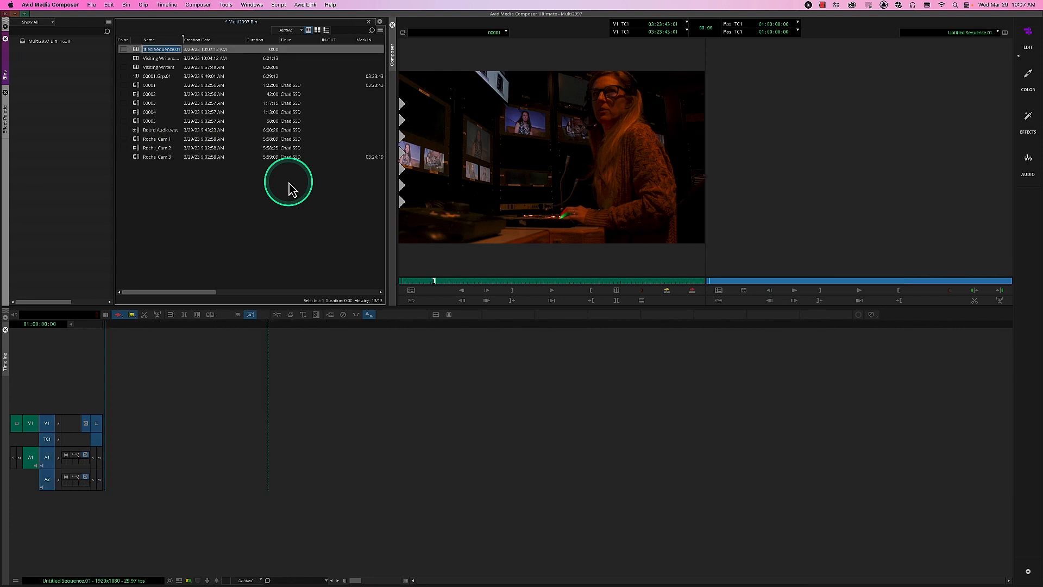
pyautogui.click(154, 139)
pyautogui.moveTo(173, 443); pyautogui.dragTo(174, 438)
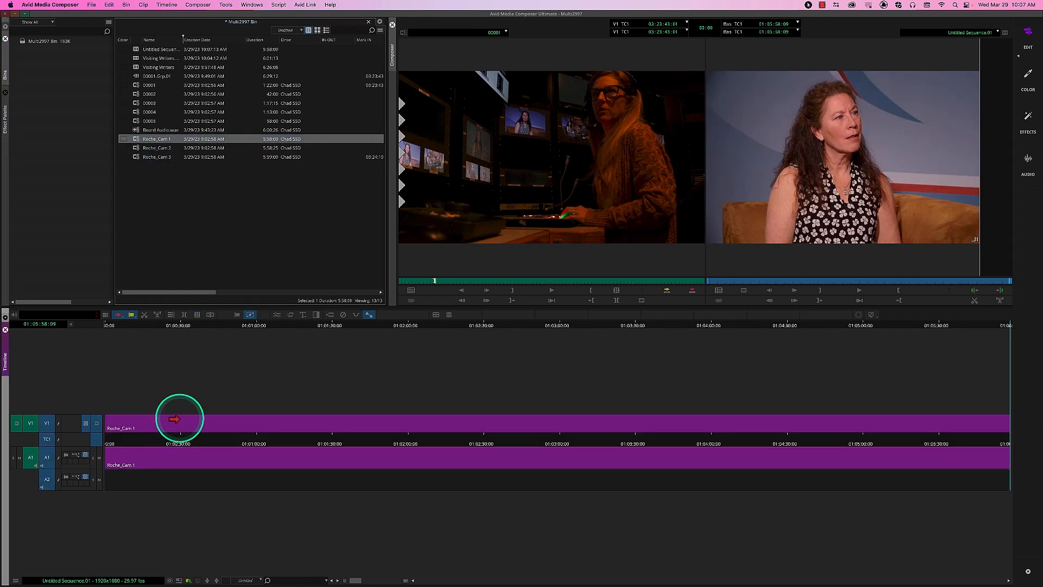
# Step: Add video track V2 and audio track A3 to the sequence, and patch the source video to V2 and the source audio to A2
pyautogui.press('super+y')
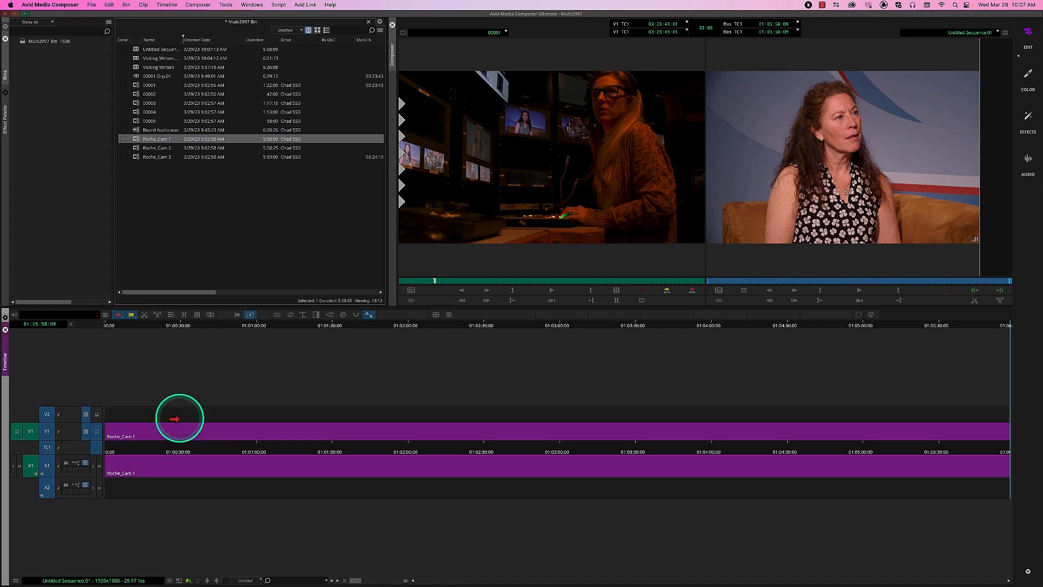
pyautogui.press('super+u')
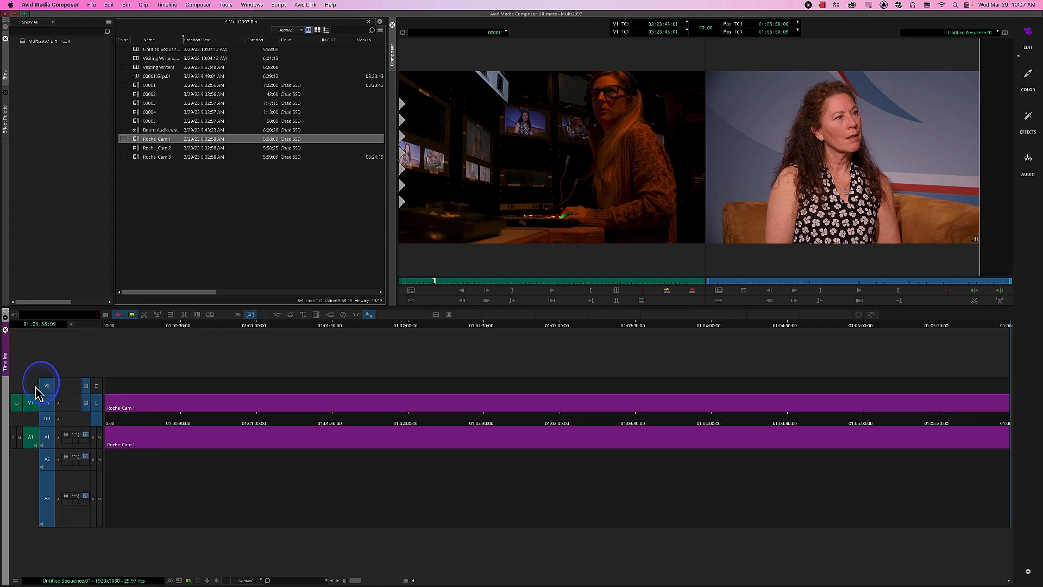
pyautogui.moveTo(35, 404); pyautogui.dragTo(48, 385)
pyautogui.moveTo(34, 435); pyautogui.dragTo(46, 459)
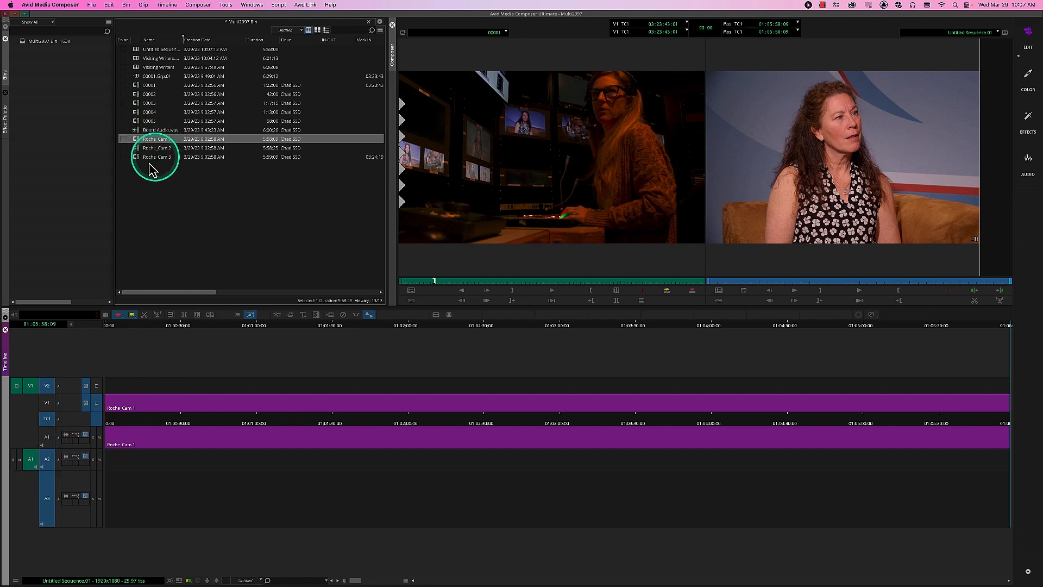
# Step: Edit the Roche_Cam 2 clip from its first frame onto V2 and A3 at the start of the sequence
pyautogui.doubleClick(142, 148)
pyautogui.moveTo(414, 170); pyautogui.dragTo(414, 224)
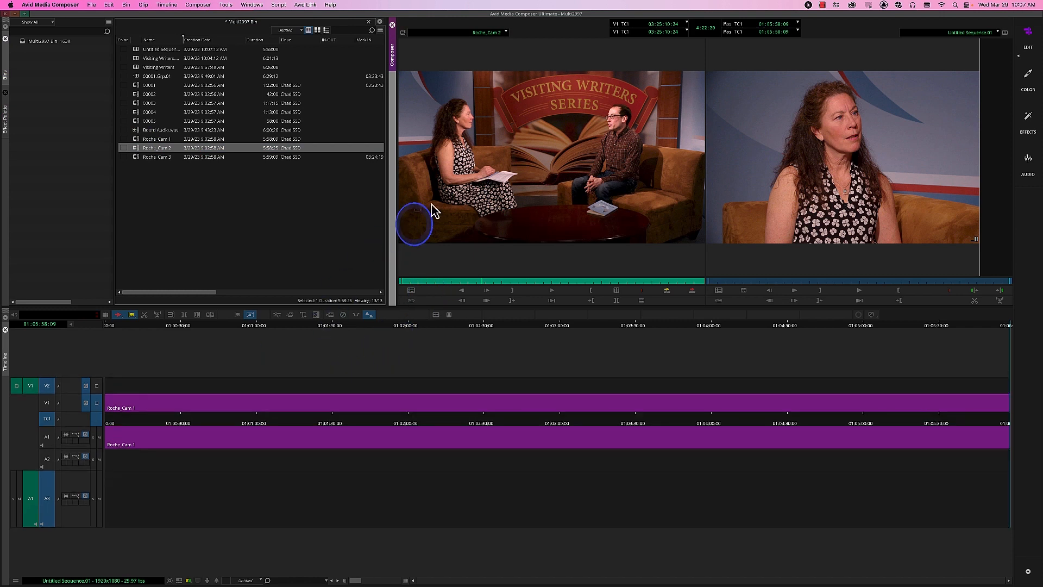
pyautogui.click(446, 280)
pyautogui.moveTo(445, 280); pyautogui.dragTo(400, 280)
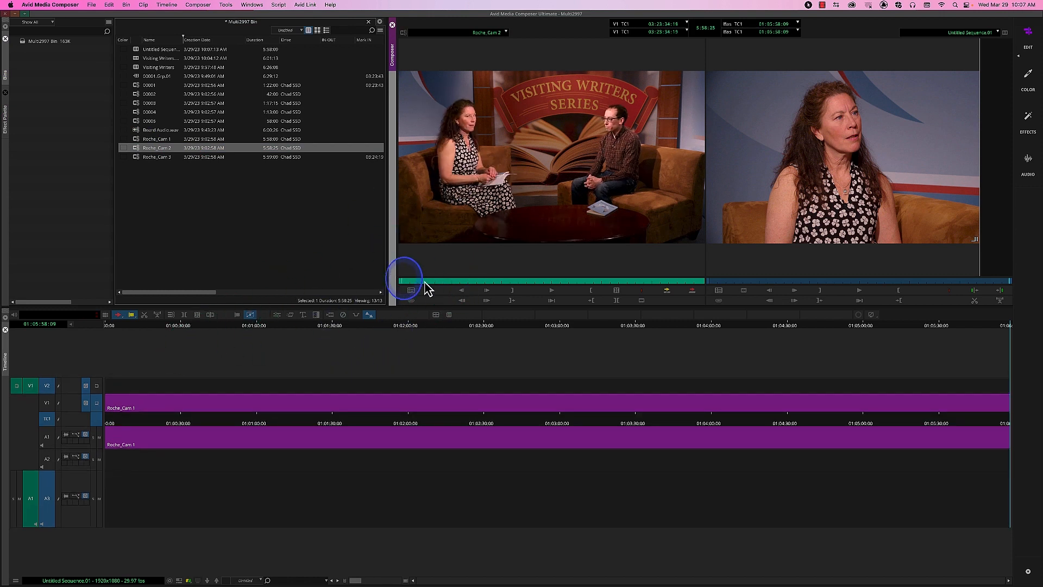
pyautogui.click(667, 291)
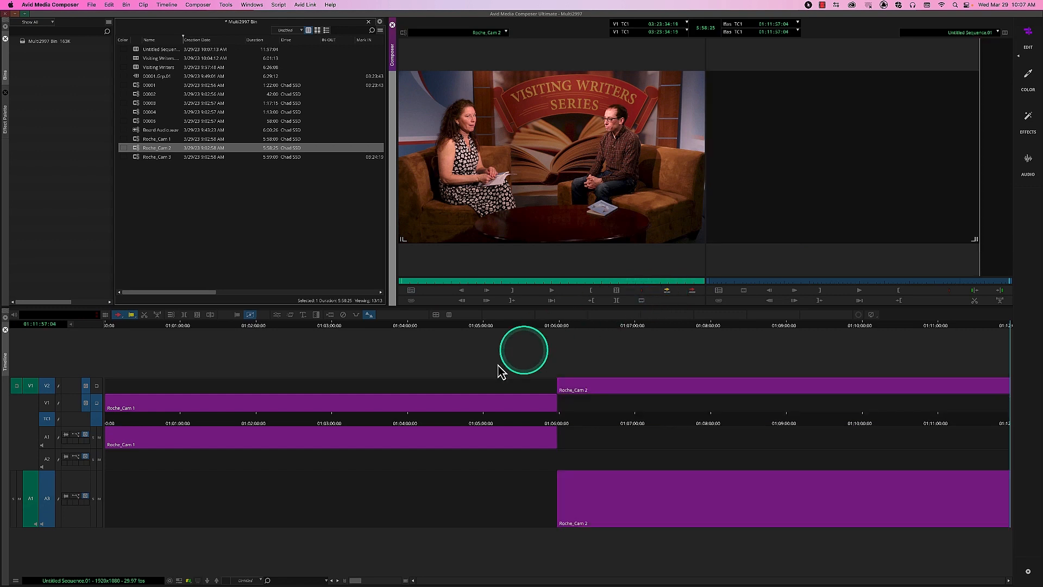
pyautogui.press('super+z')
pyautogui.moveTo(349, 419); pyautogui.dragTo(93, 417)
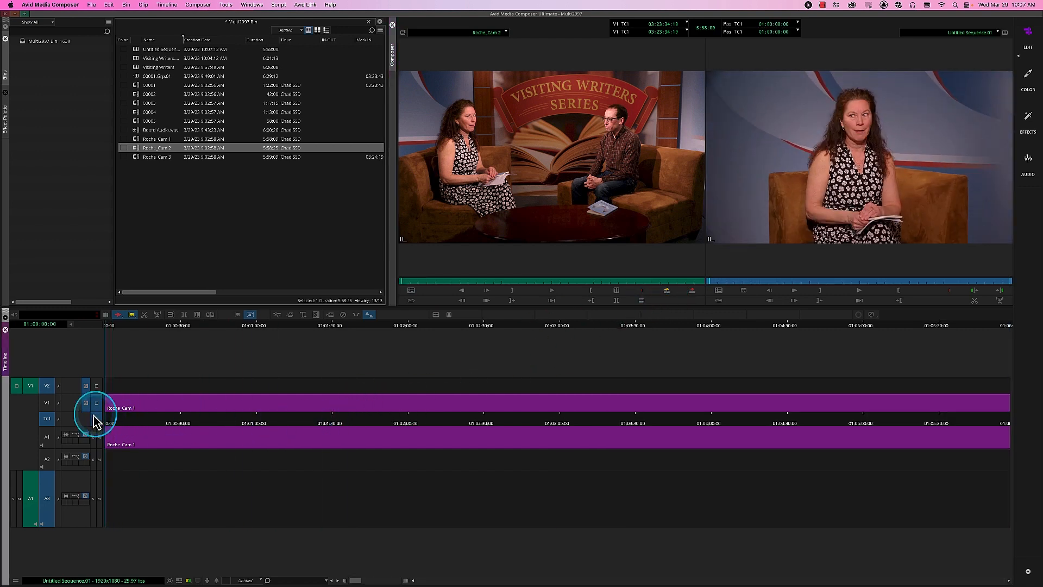
pyautogui.click(666, 290)
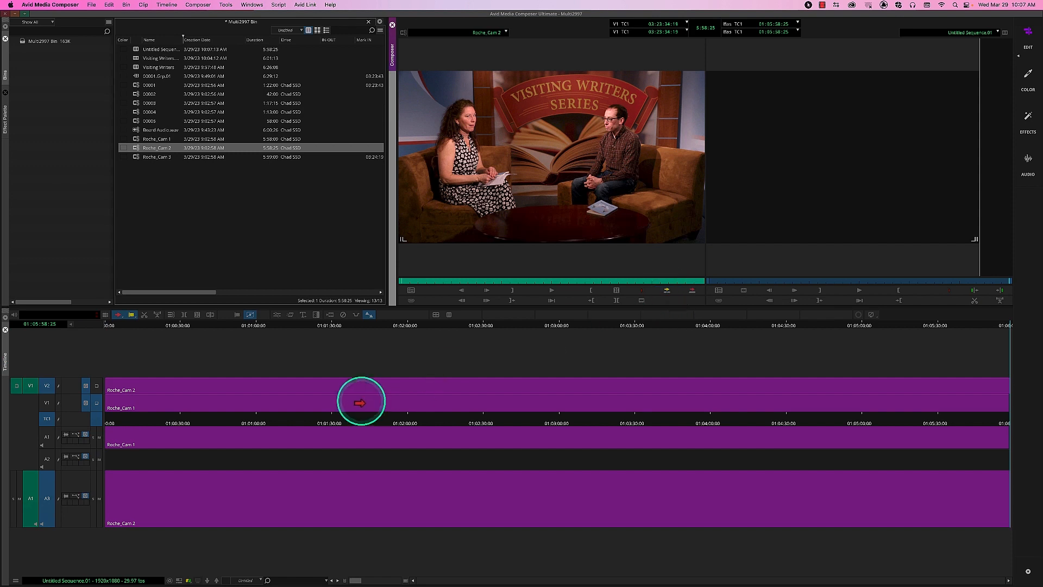
# Step: Move the linked Roche_Cam 2 video and audio segments together about 29 frames later in the sequence
pyautogui.click(346, 389)
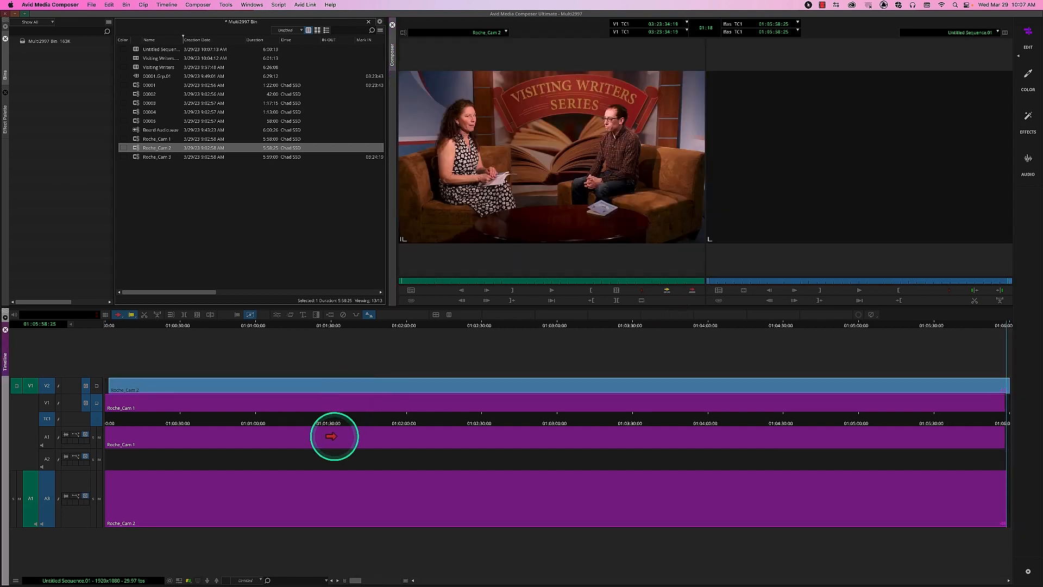
pyautogui.press('super+z')
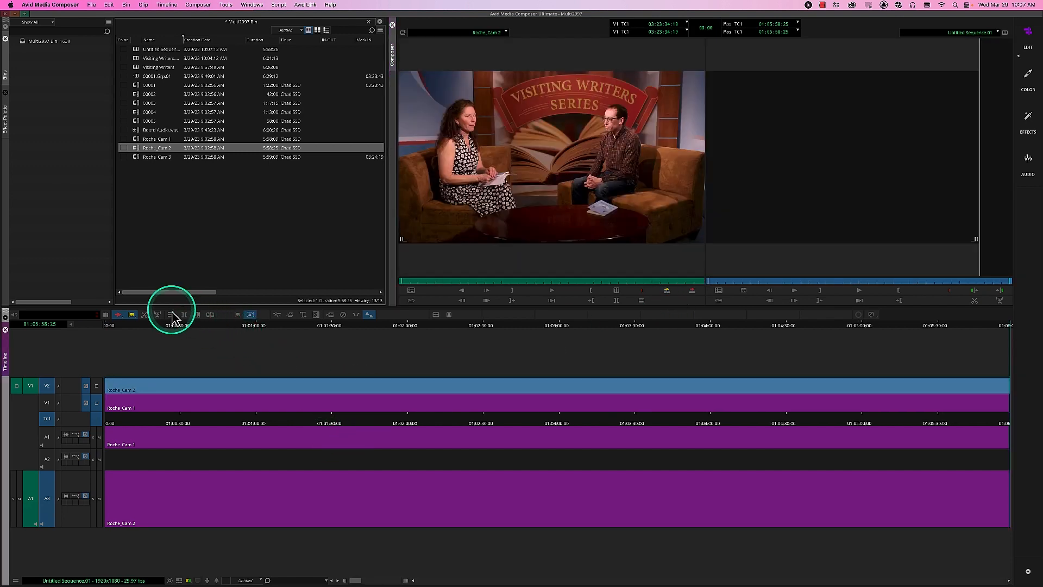
pyautogui.moveTo(201, 386); pyautogui.dragTo(218, 385)
pyautogui.press('super+z')
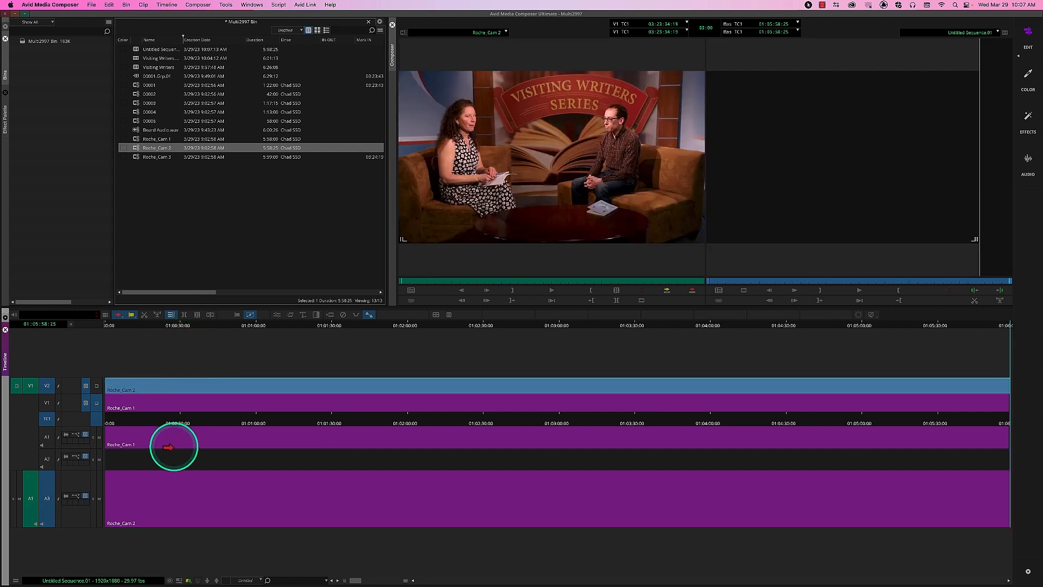
pyautogui.click(164, 489)
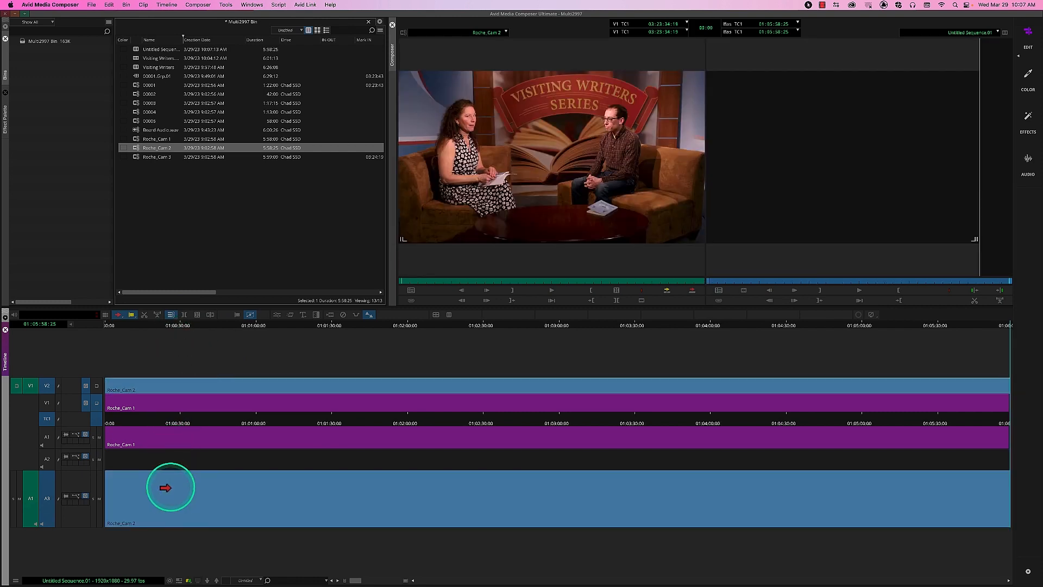
pyautogui.moveTo(164, 487); pyautogui.dragTo(179, 489)
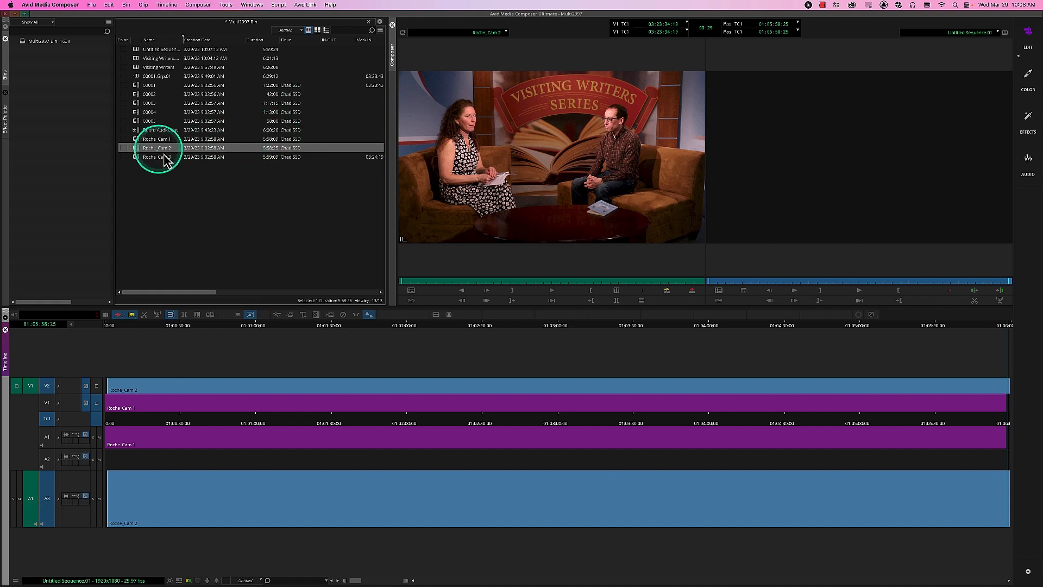
pyautogui.moveTo(172, 180)
pyautogui.mouseDown()
pyautogui.moveTo(136, 123)
pyautogui.moveTo(135, 88)
pyautogui.mouseUp()
pyautogui.rightClick(136, 87)
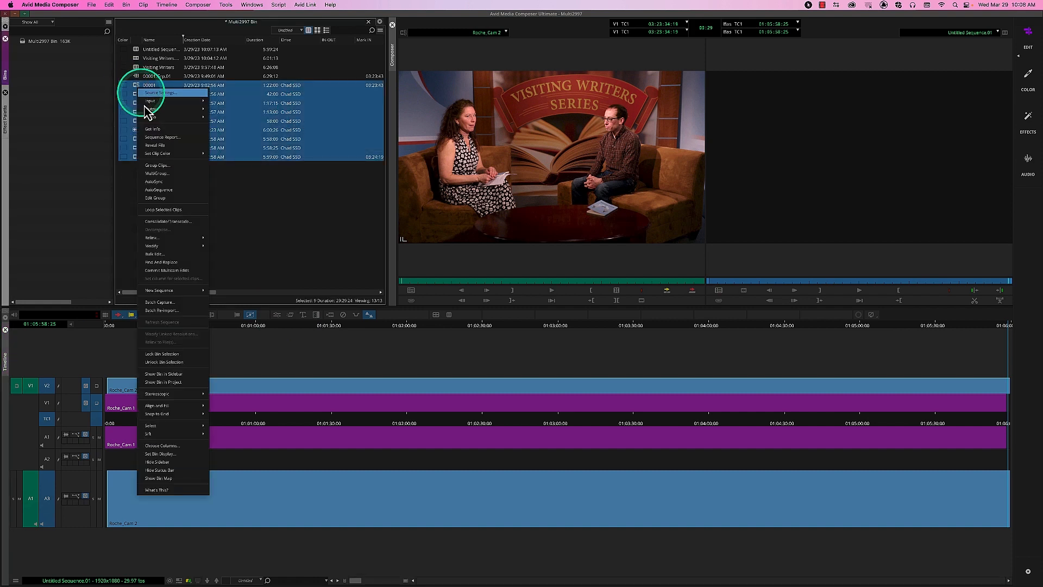
pyautogui.click(163, 173)
pyautogui.click(495, 302)
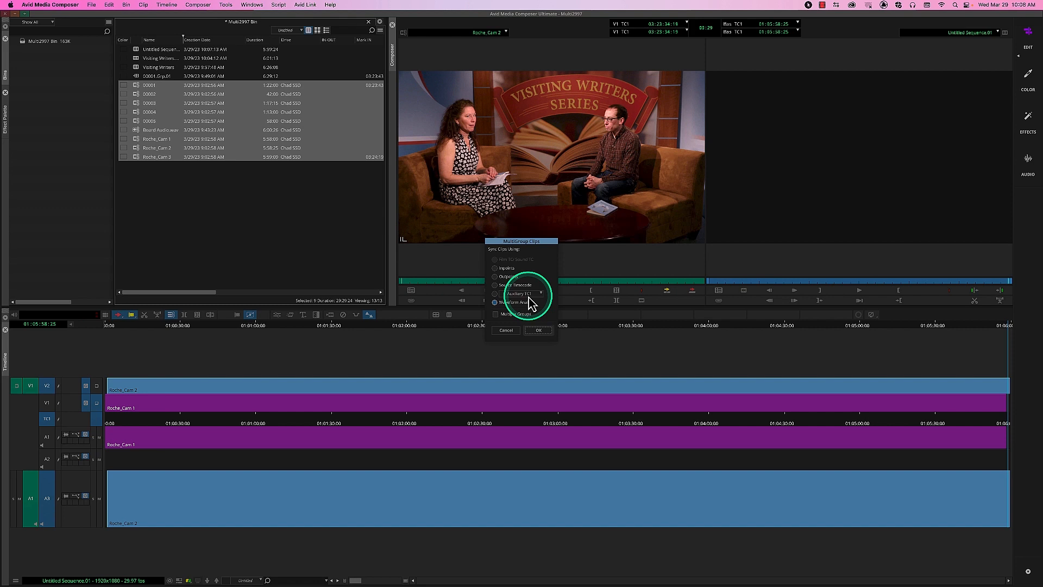
pyautogui.click(506, 329)
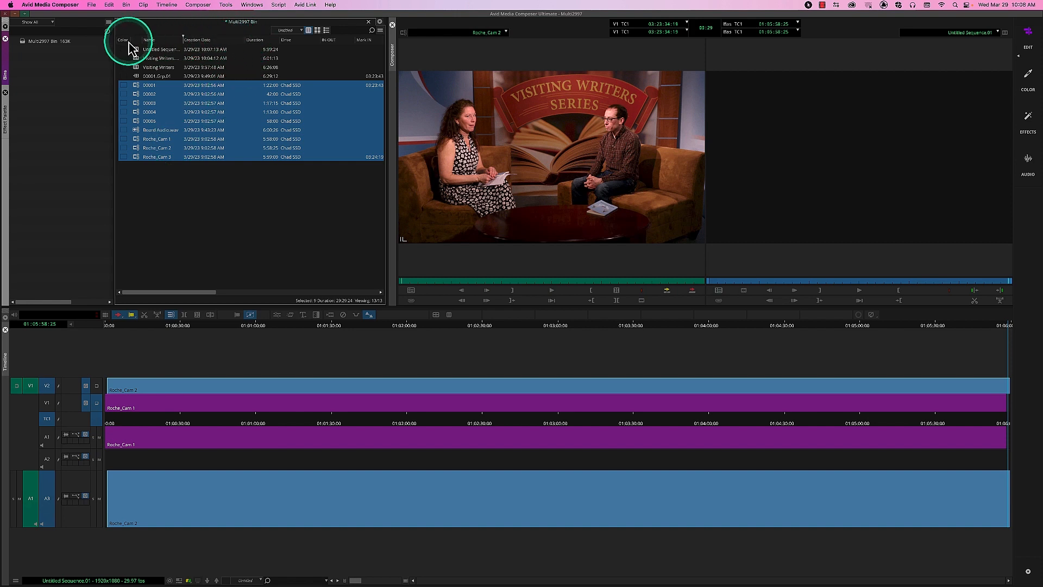
# Step: Add the Auxiliary TC1 column to the Multi2997 bin display
pyautogui.rightClick(264, 47)
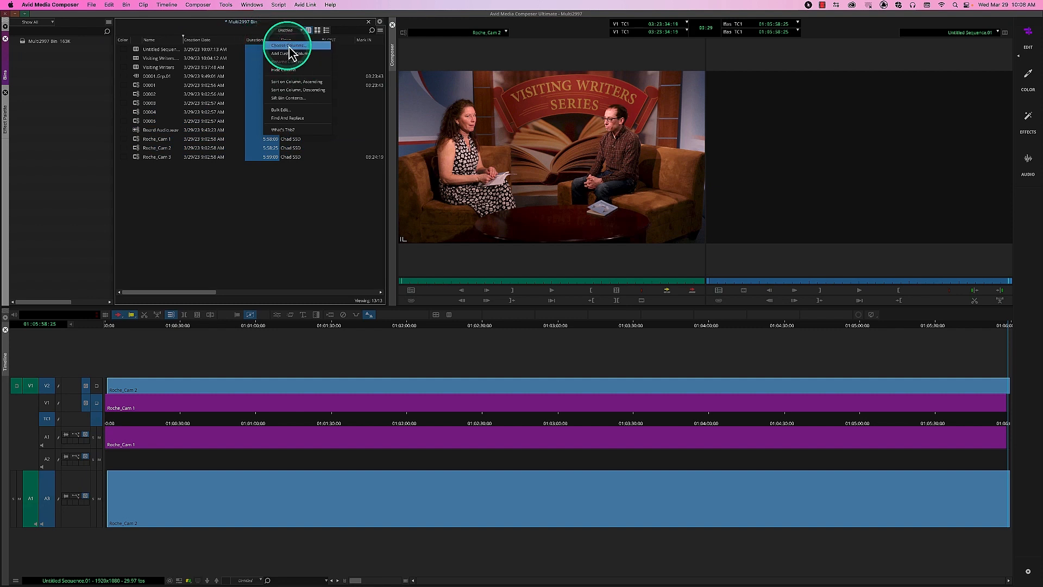
pyautogui.click(289, 46)
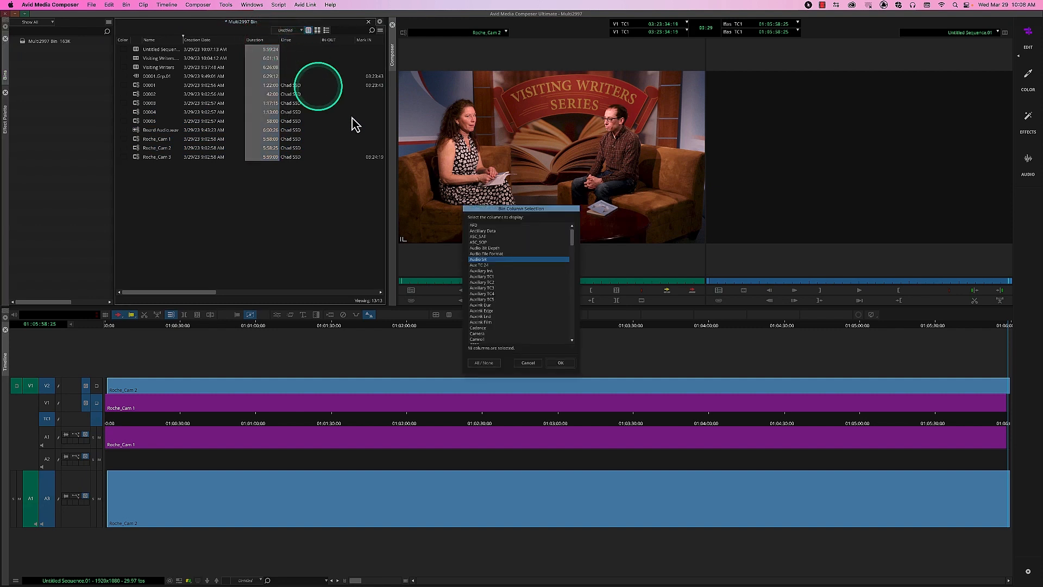
pyautogui.click(486, 277)
pyautogui.click(560, 363)
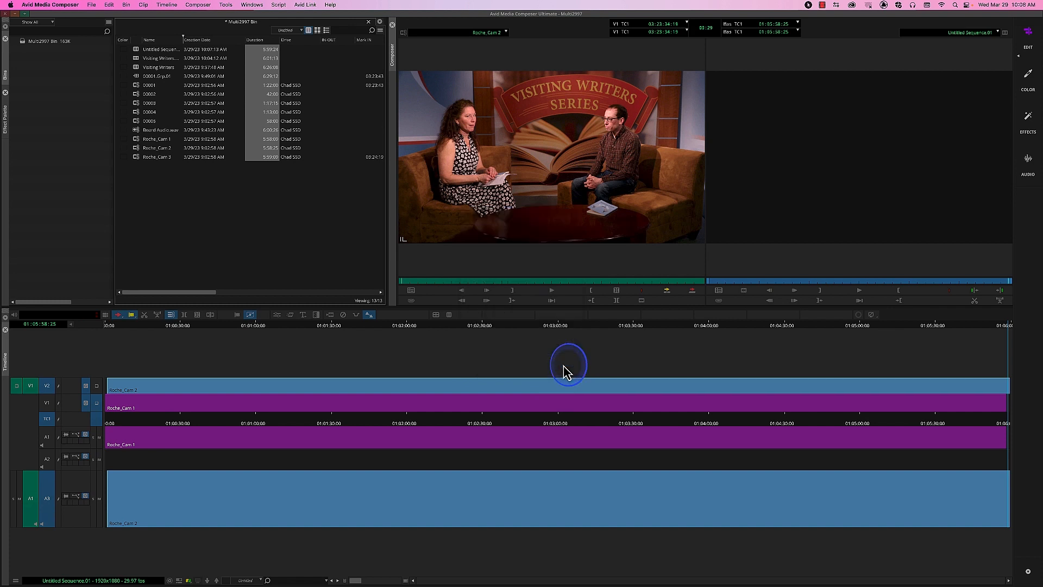
# Step: Show the V1 TC1 source timecode for the sequence start, and select clip 00001's Auxiliary TC1 field in the bin
pyautogui.moveTo(182, 419); pyautogui.dragTo(150, 418)
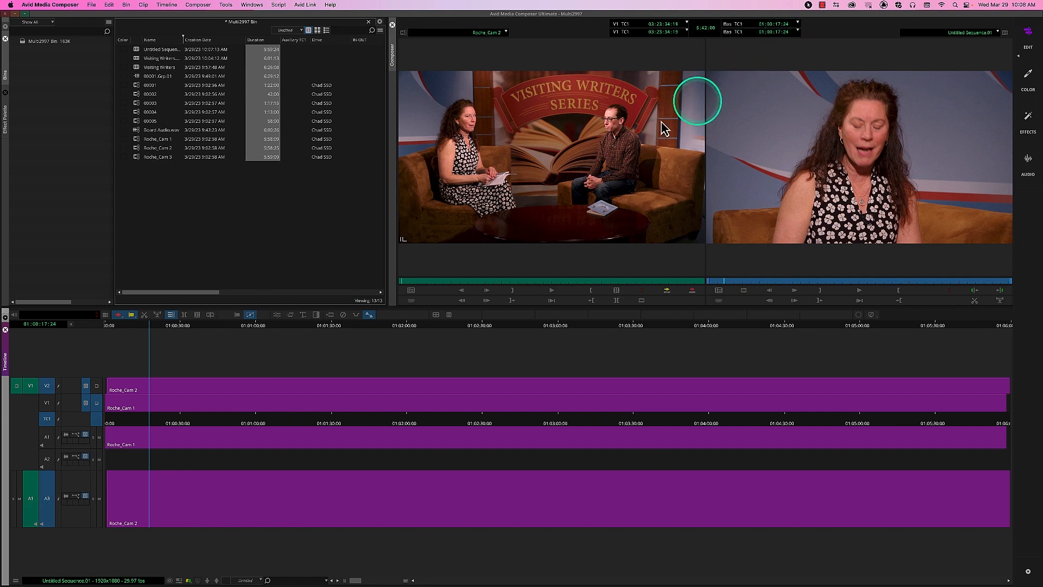
pyautogui.moveTo(143, 422); pyautogui.dragTo(112, 423)
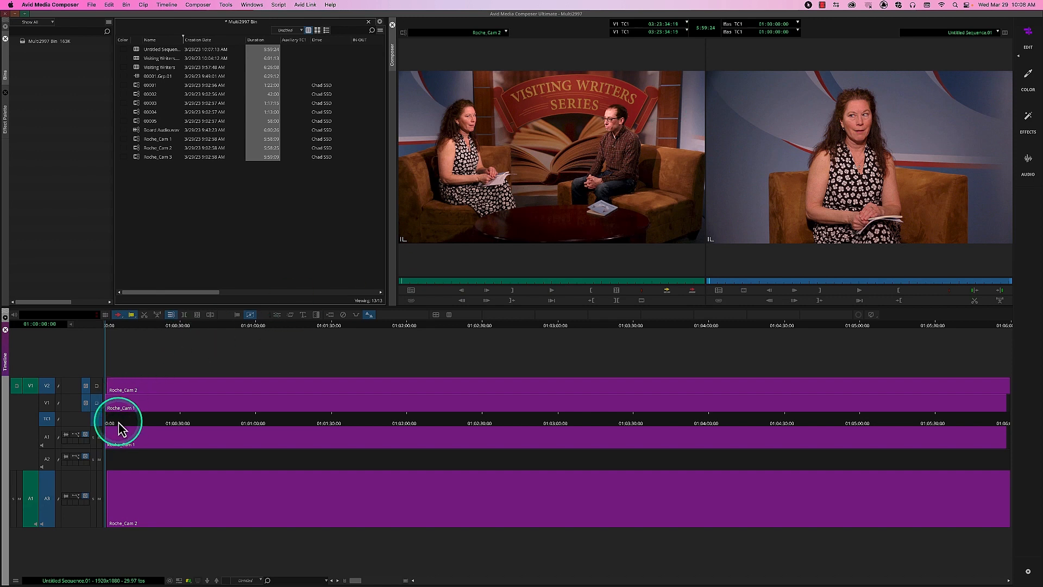
pyautogui.click(752, 29)
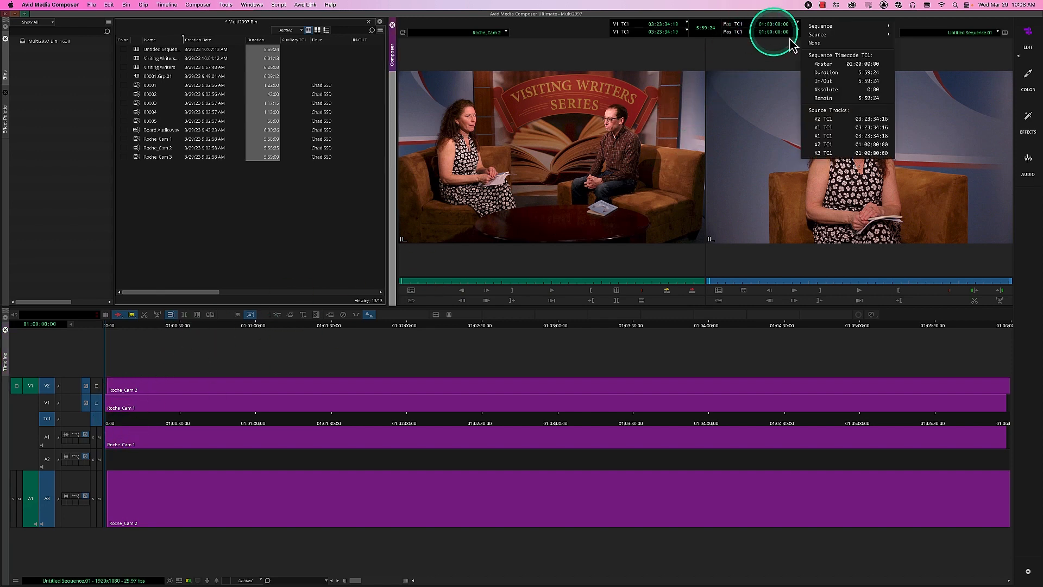
pyautogui.click(830, 127)
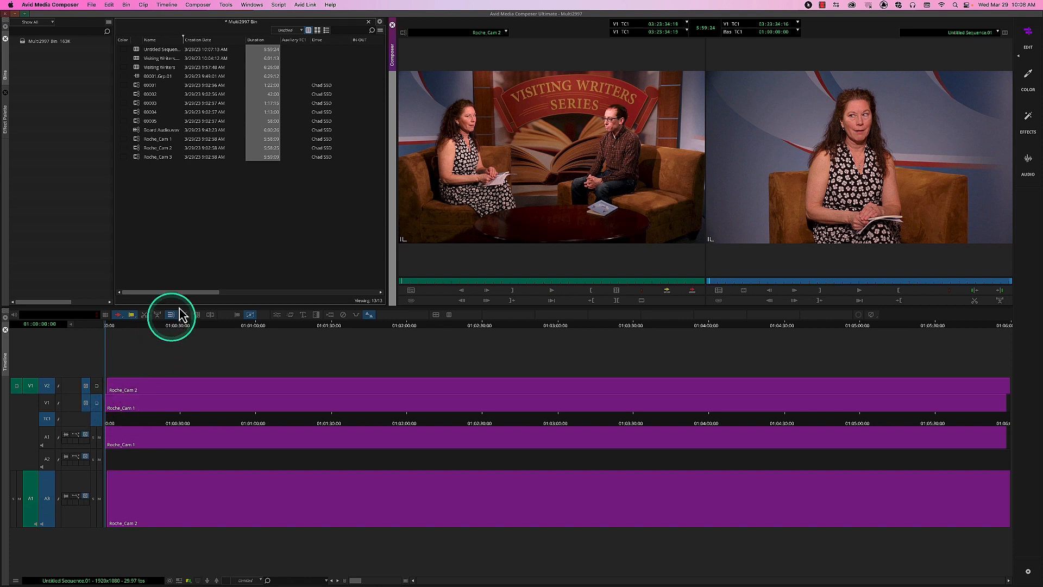
pyautogui.click(294, 86)
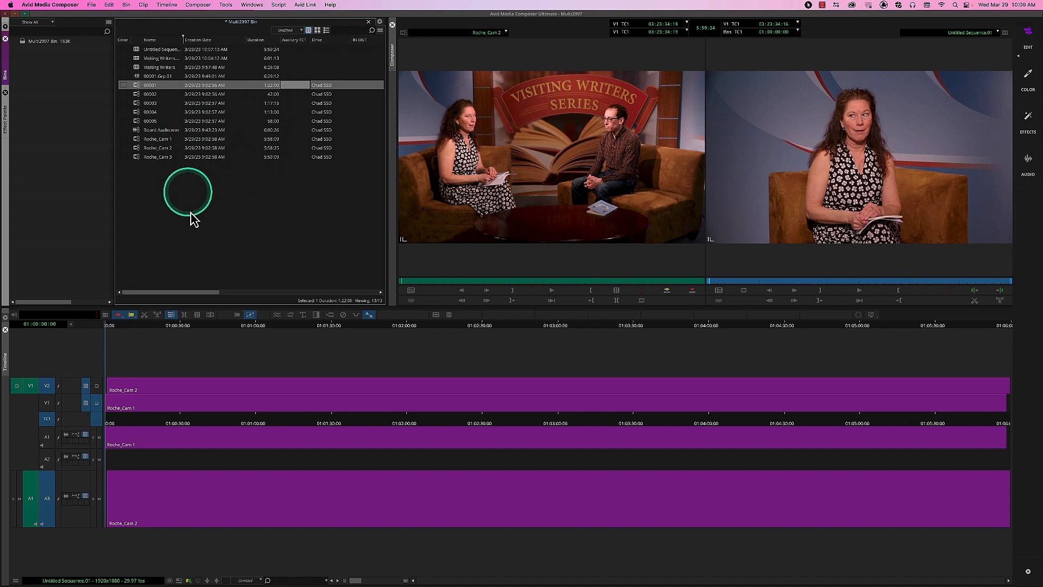
# Step: Place the video of clip 00001, without its audio, on a new V3 track at 01:00:12:04
pyautogui.click(189, 418)
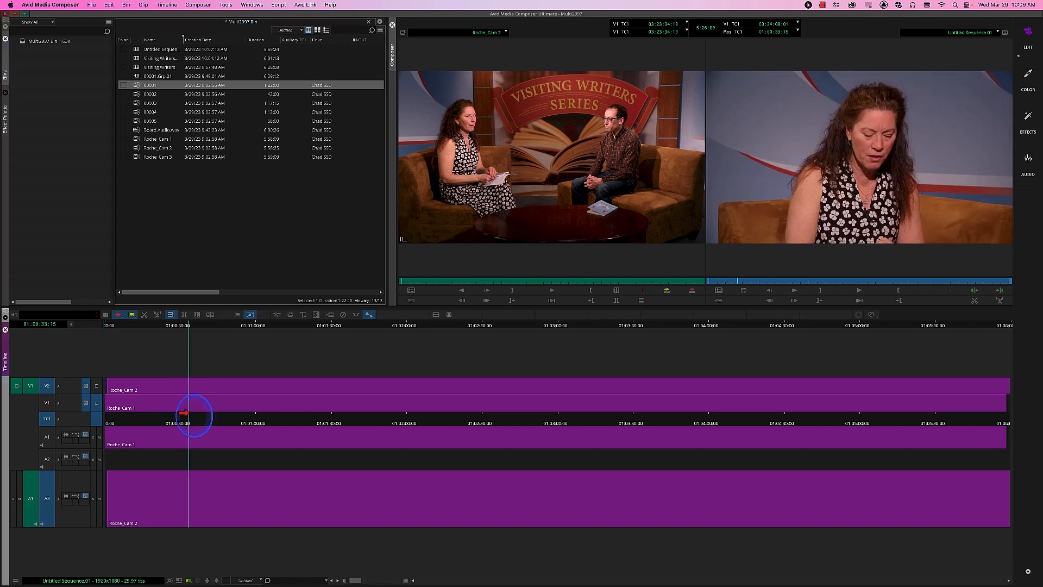
pyautogui.click(137, 87)
pyautogui.doubleClick(137, 87)
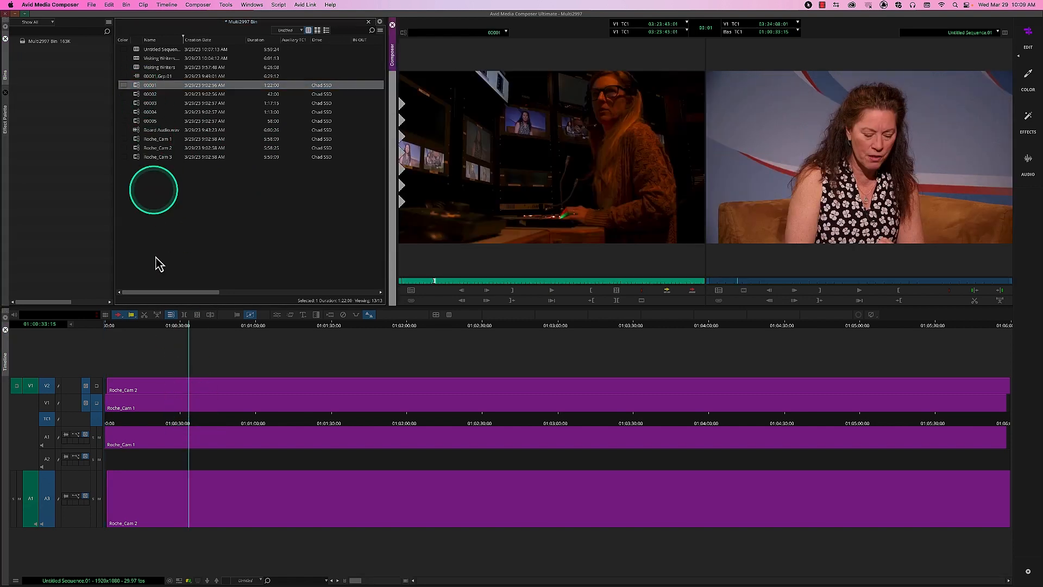
pyautogui.click(51, 490)
pyautogui.click(29, 495)
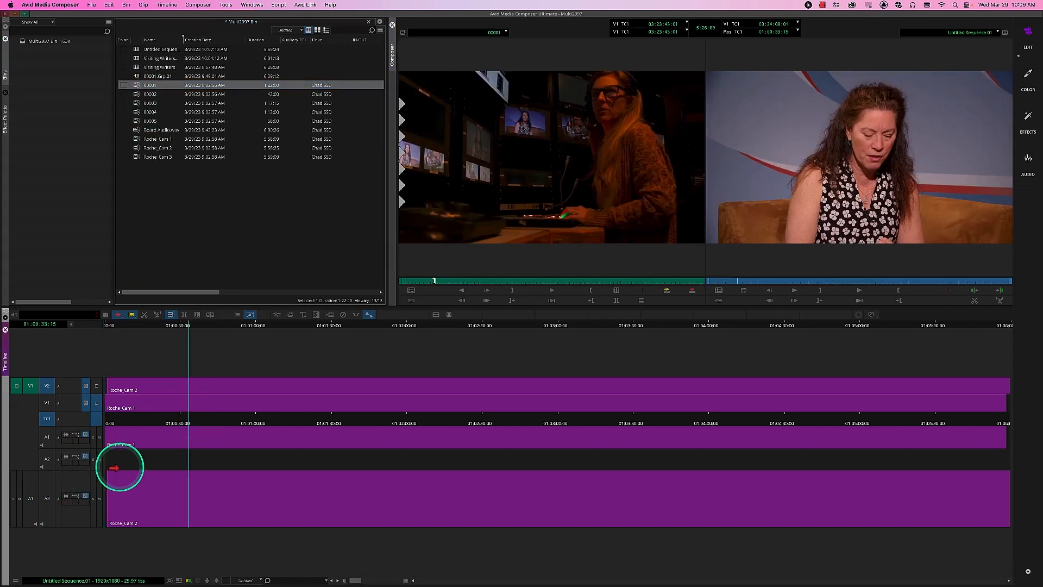
pyautogui.press('super+y')
pyautogui.moveTo(542, 170); pyautogui.dragTo(136, 381)
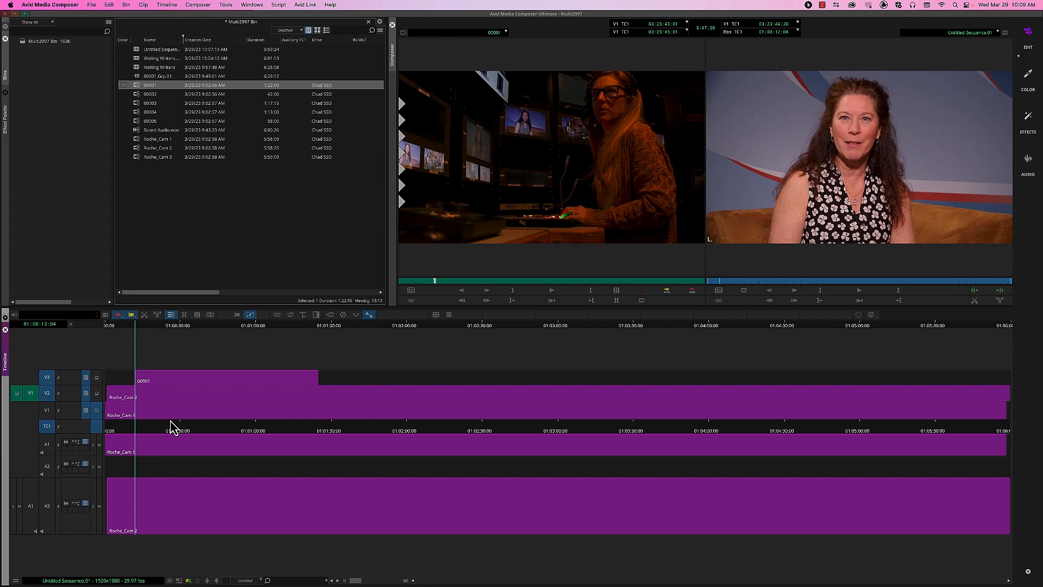
# Step: Open the Visiting Writers.NoGroups.Copy.01 and Visiting Writers sequences, and view the camera angles offered for a grouped V1 segment
pyautogui.moveTo(170, 426); pyautogui.dragTo(114, 430)
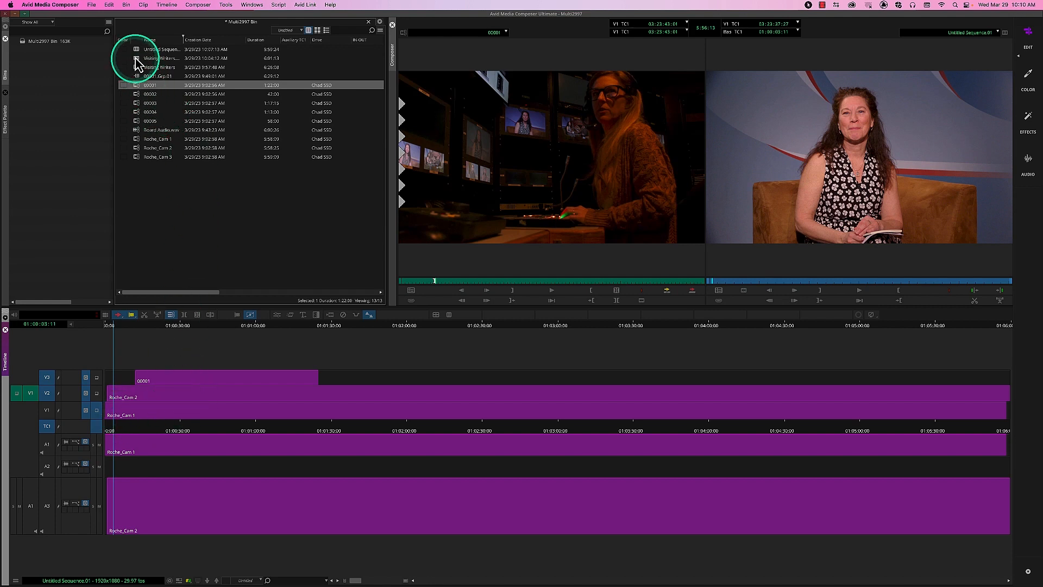
pyautogui.doubleClick(155, 58)
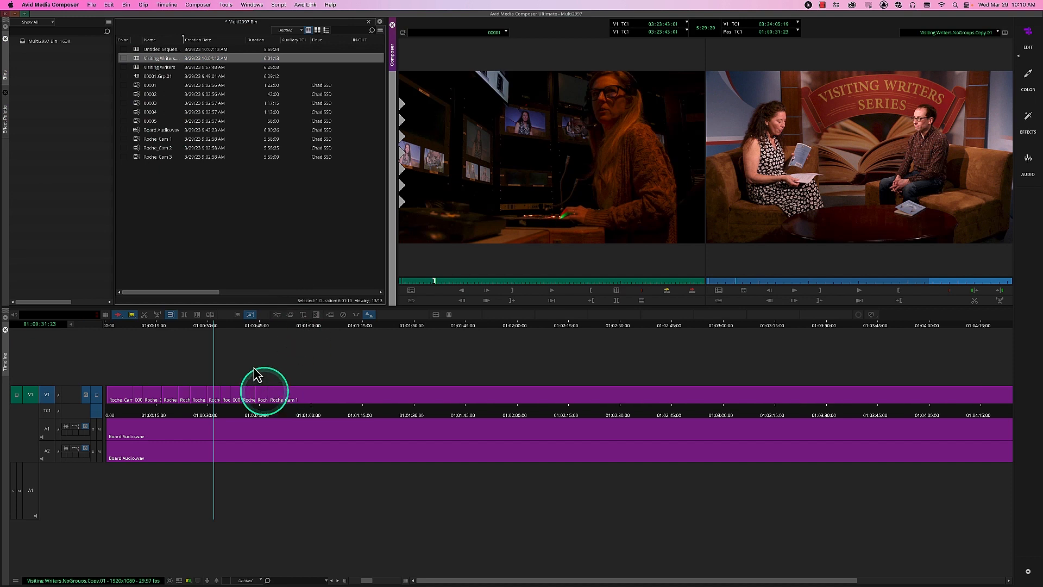
pyautogui.doubleClick(145, 68)
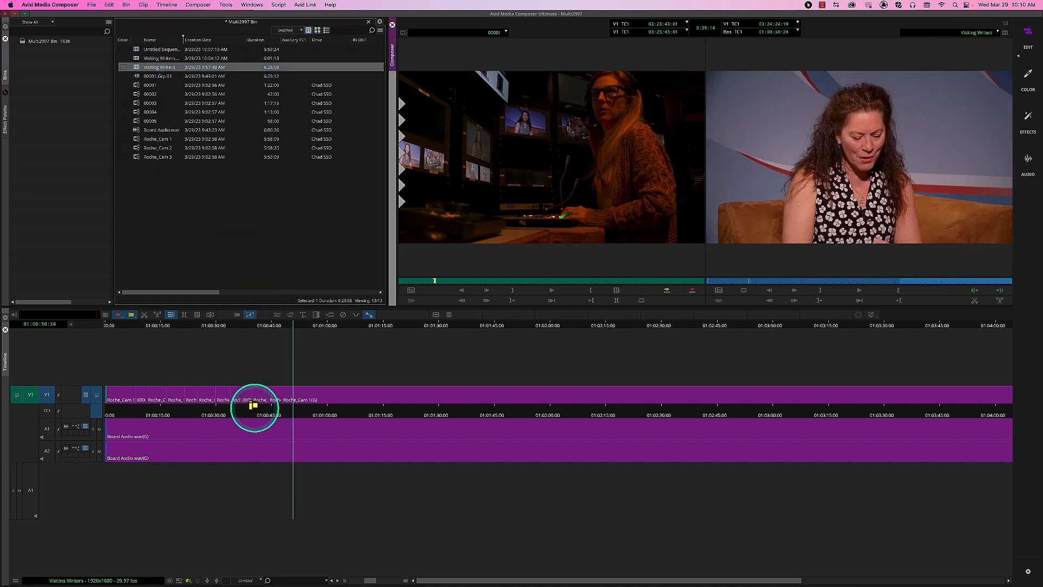
pyautogui.rightClick(259, 399)
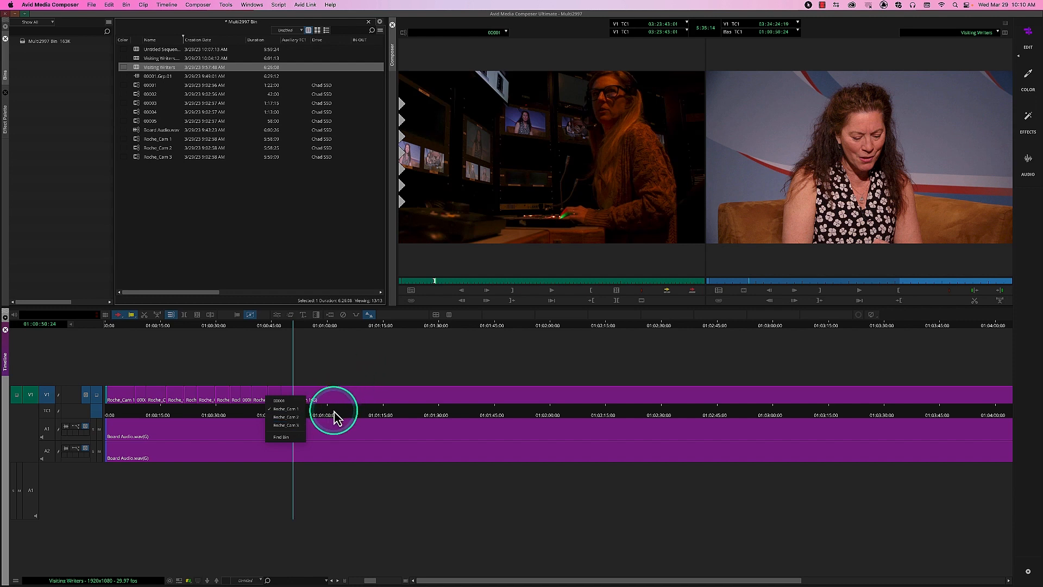
pyautogui.click(333, 414)
# Step: Review the Visiting Writers sequence between 01:00:12:05 and 01:00:53:00, and park at 01:00:40:05
pyautogui.moveTo(317, 417); pyautogui.dragTo(162, 416)
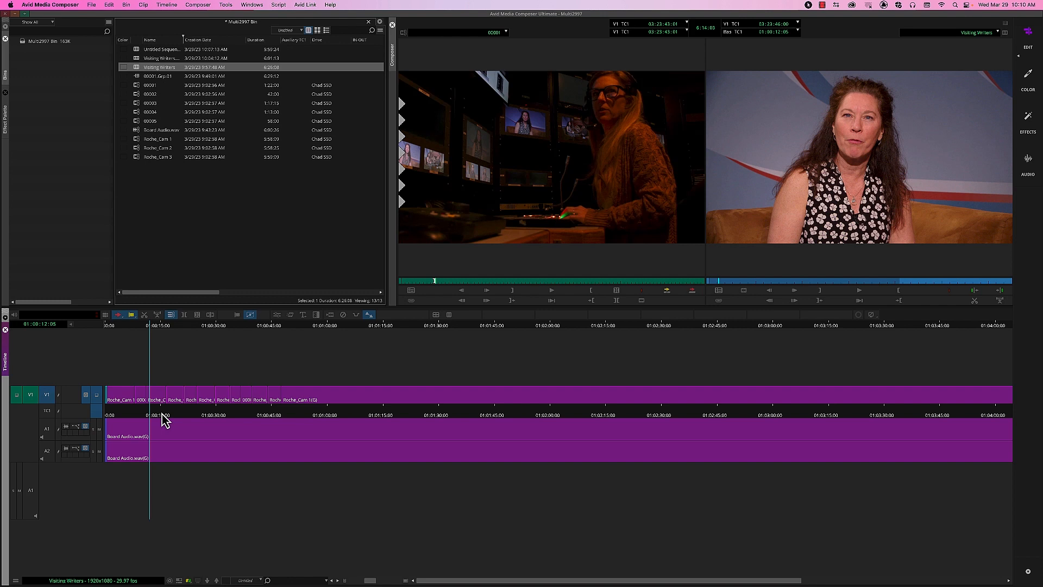
pyautogui.moveTo(164, 419); pyautogui.dragTo(304, 407)
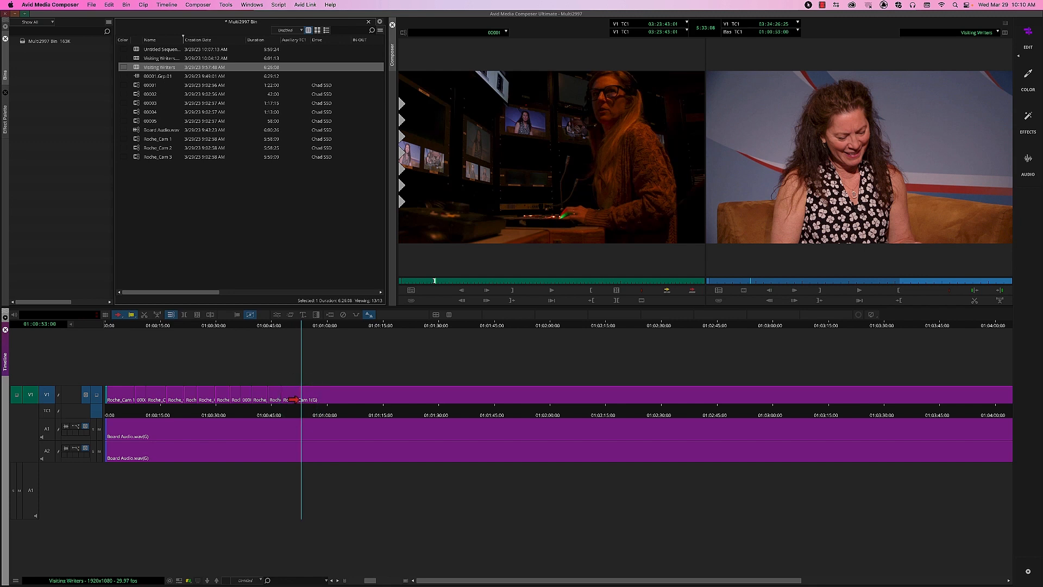
pyautogui.moveTo(293, 399)
pyautogui.mouseDown()
pyautogui.moveTo(293, 412)
pyautogui.moveTo(128, 414)
pyautogui.moveTo(302, 401)
pyautogui.moveTo(288, 400)
pyautogui.mouseUp()
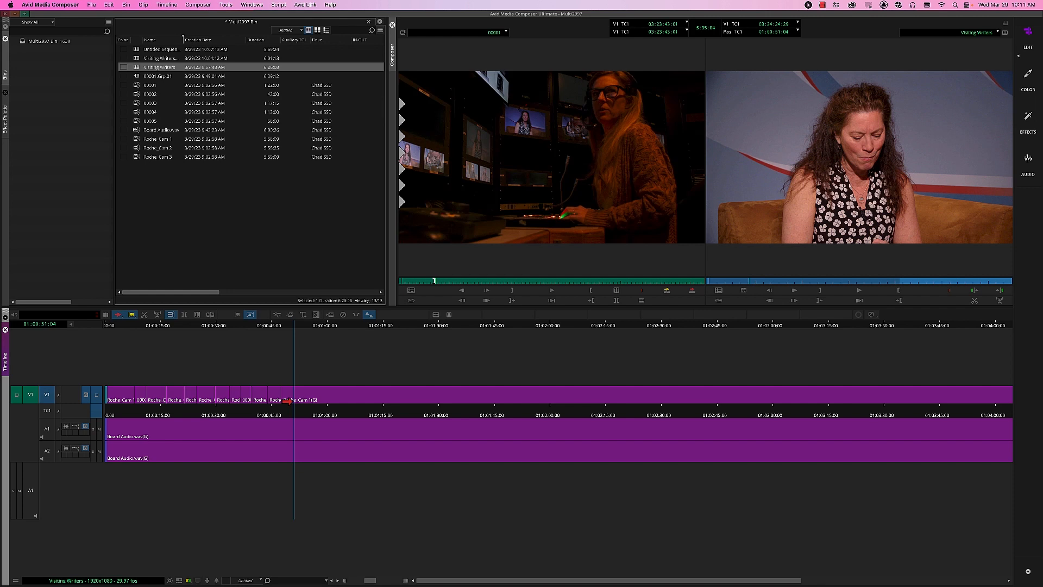
pyautogui.moveTo(284, 402); pyautogui.dragTo(259, 412)
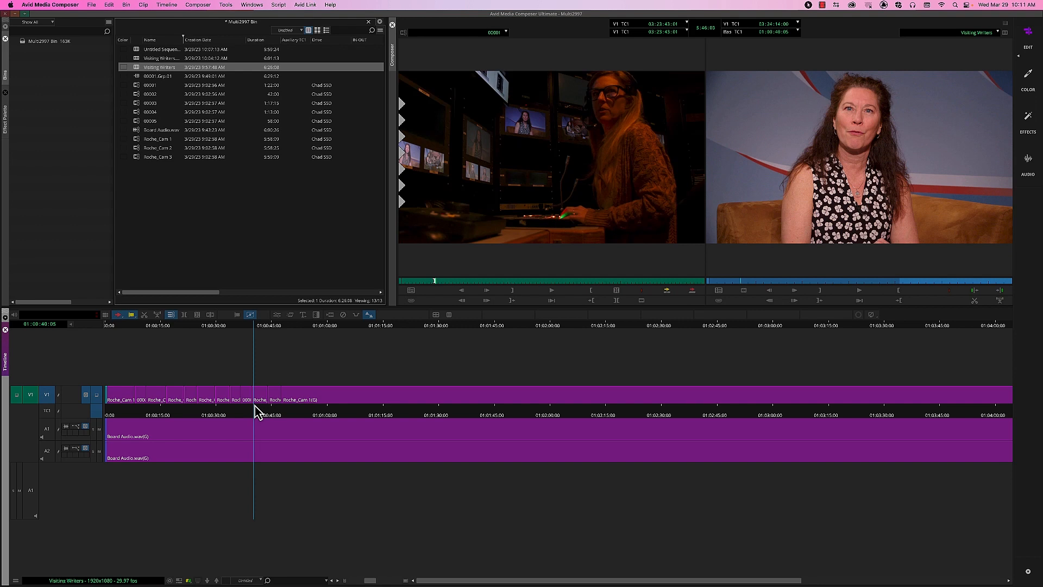
pyautogui.click(254, 396)
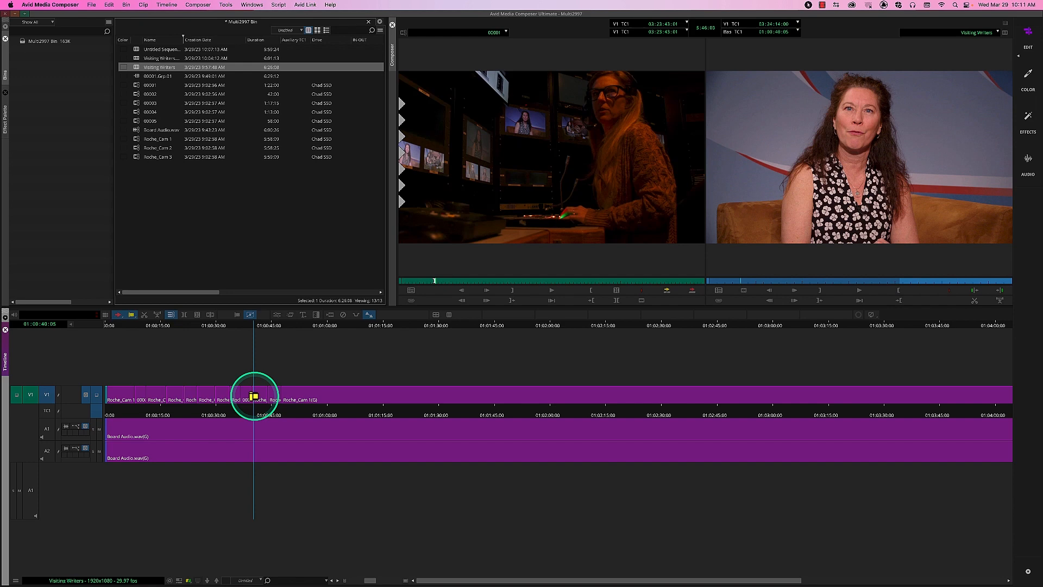